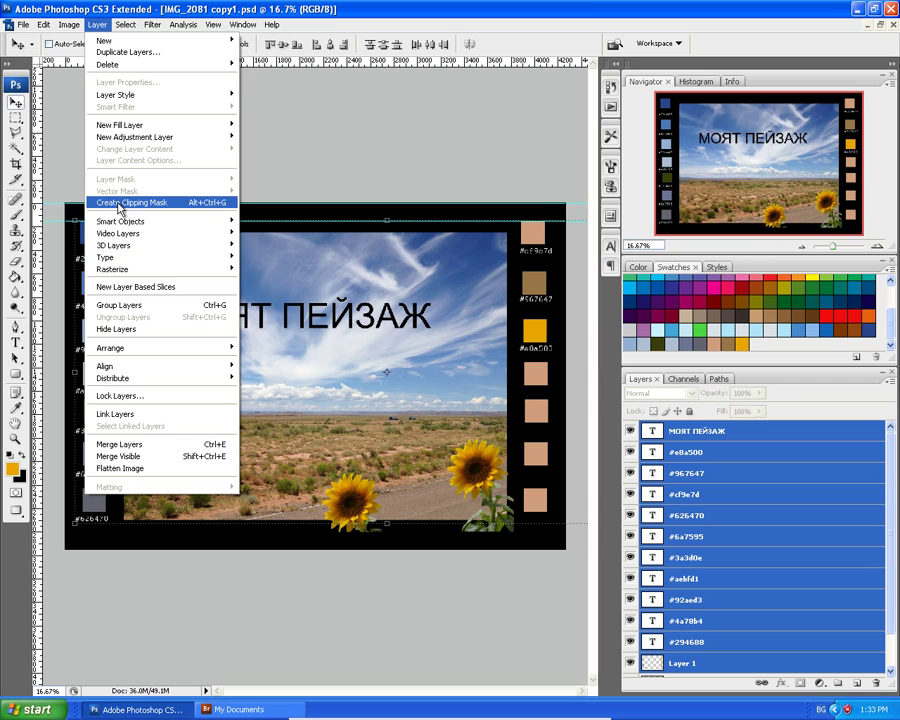
Convert the selected layers to a smart object, then undo the conversion.
mouse_move(121, 224)
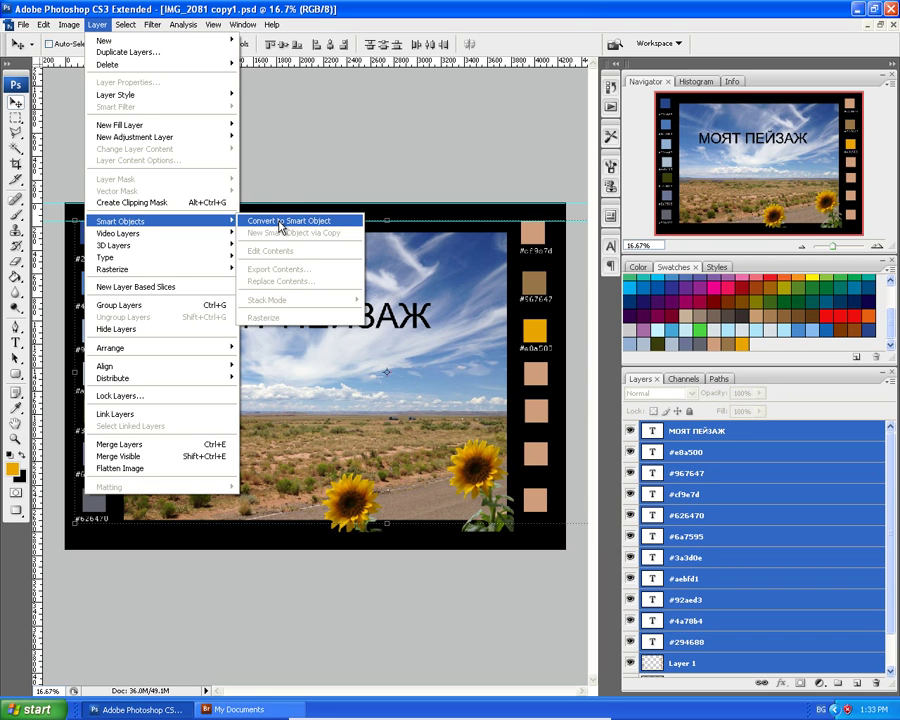
click(279, 222)
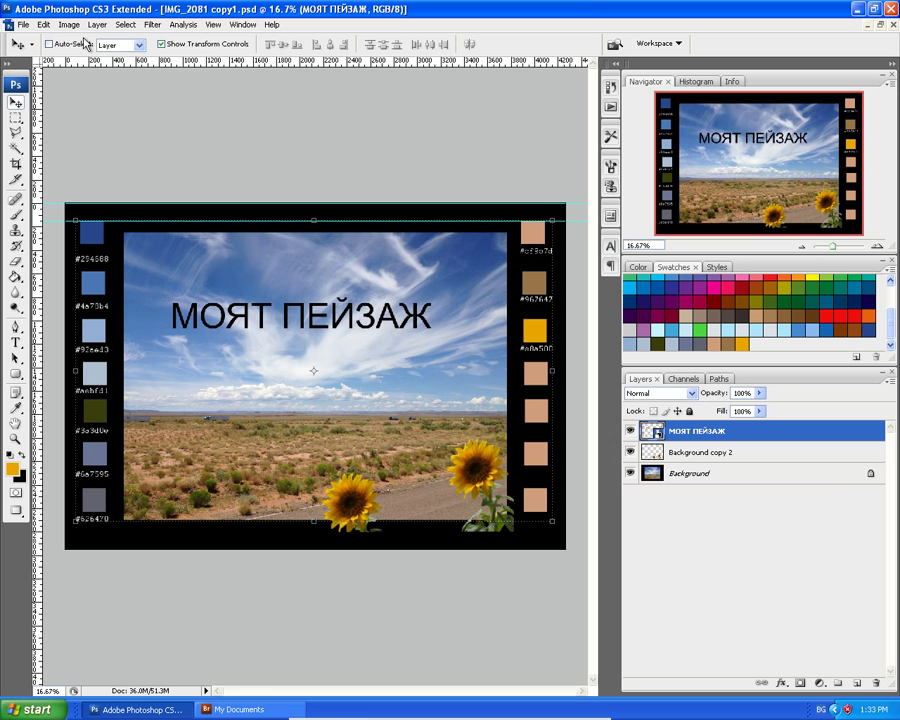
click(43, 24)
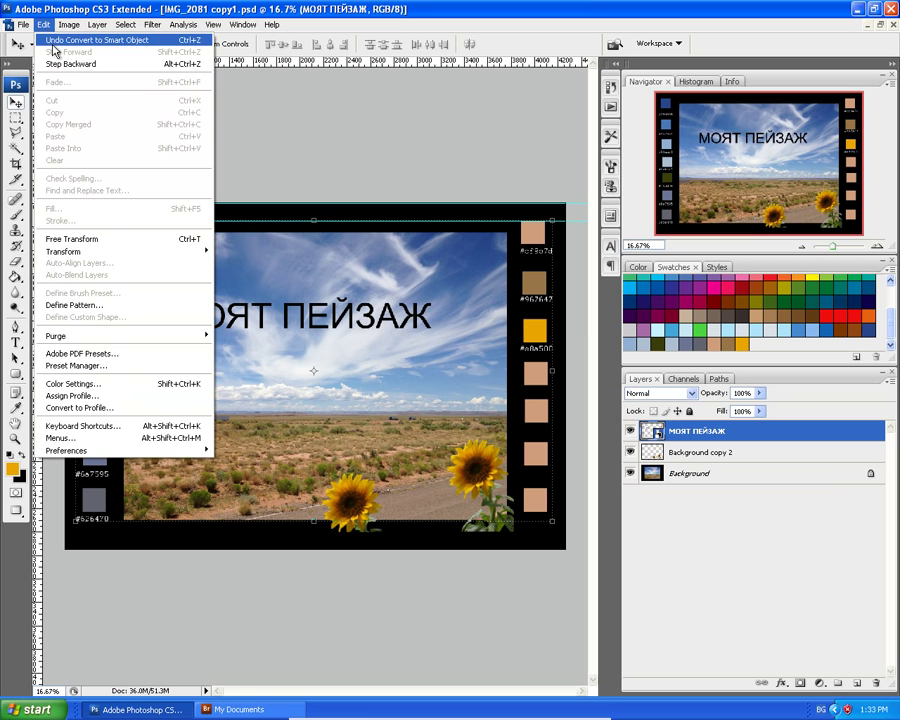
click(55, 40)
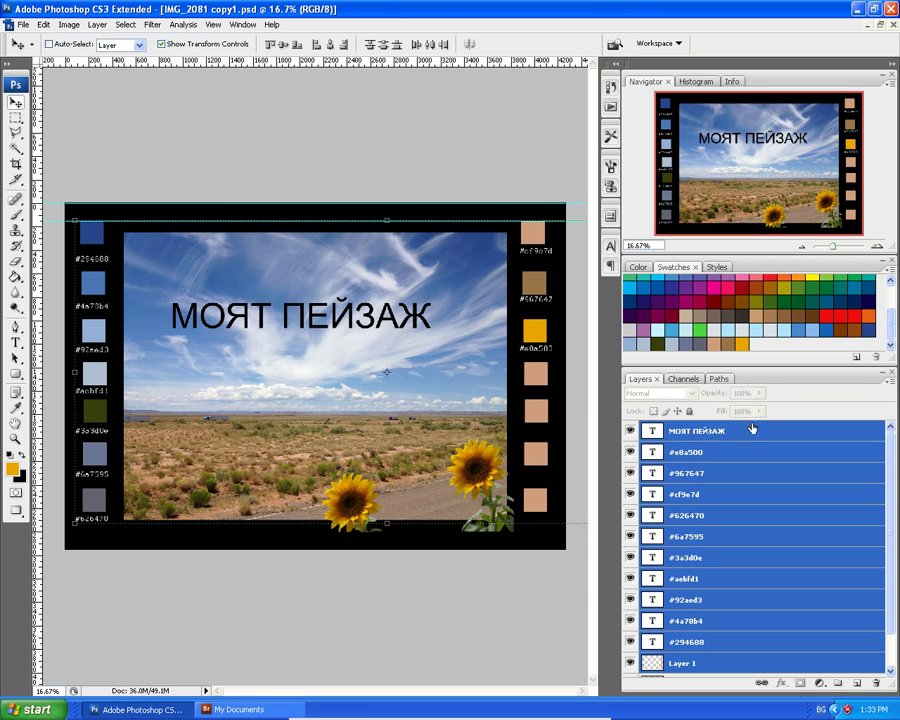
Drop the МОЯТ ПЕЙЗАЖ title from the selection and group the colour-code layers into Group 1.
scroll(757, 440, down, 2)
scroll(760, 440, up, 2)
shift+click(716, 454)
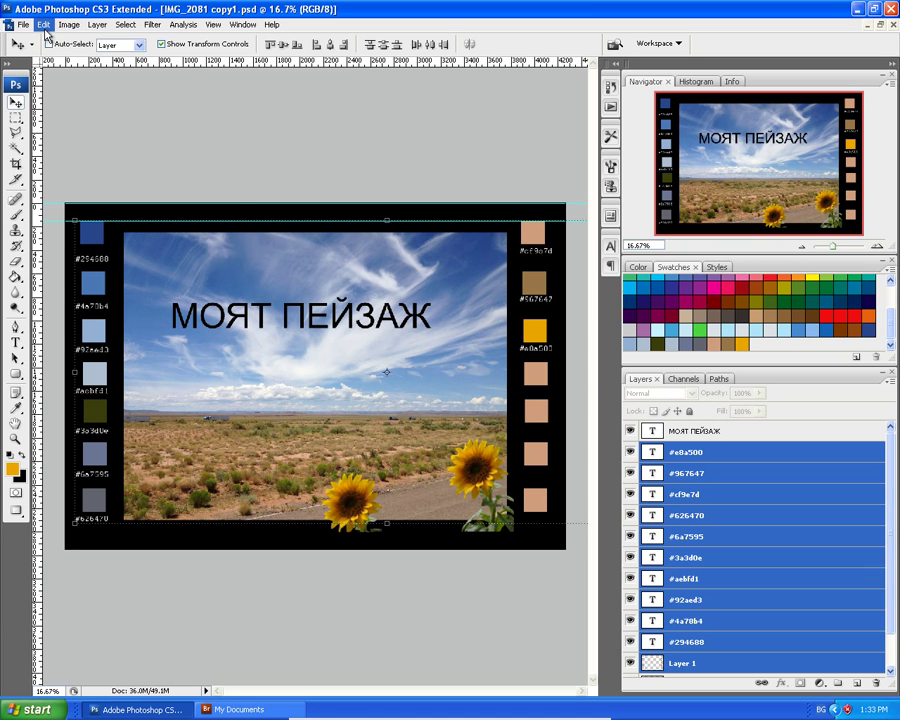
click(97, 24)
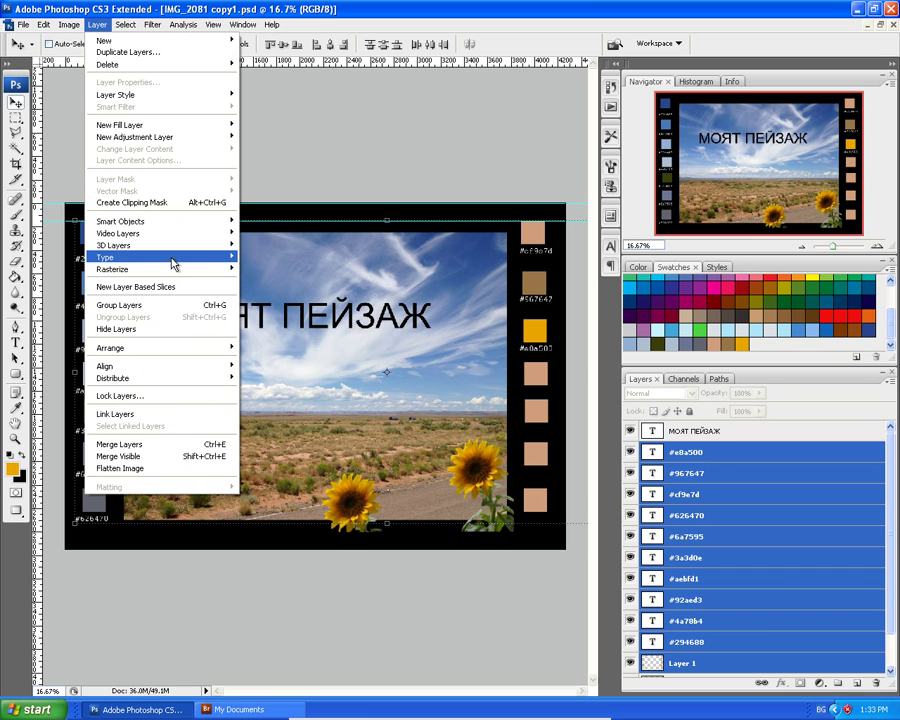
mouse_move(172, 261)
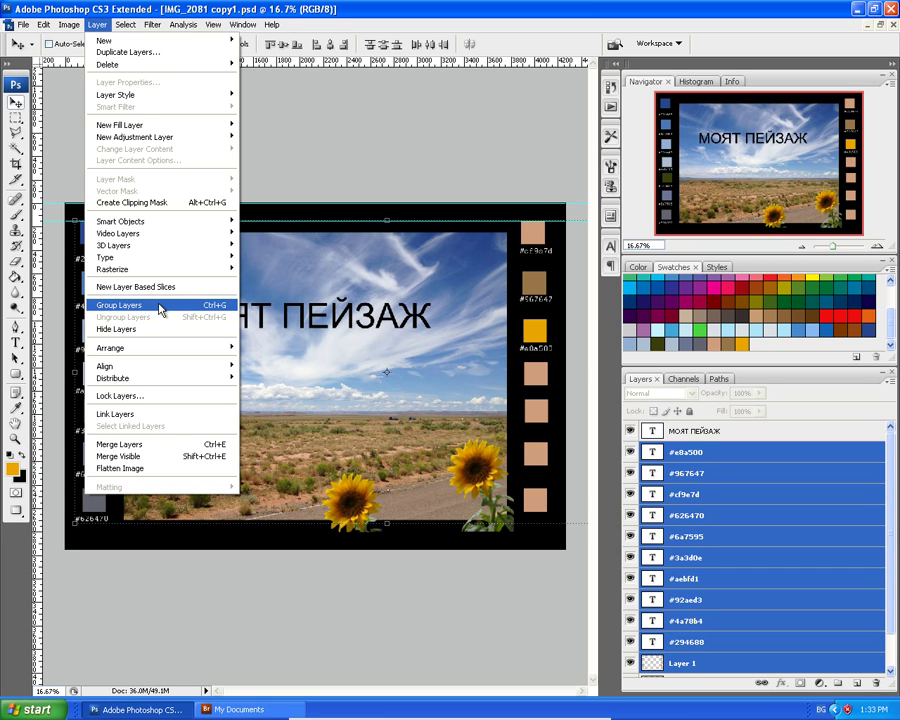
click(158, 306)
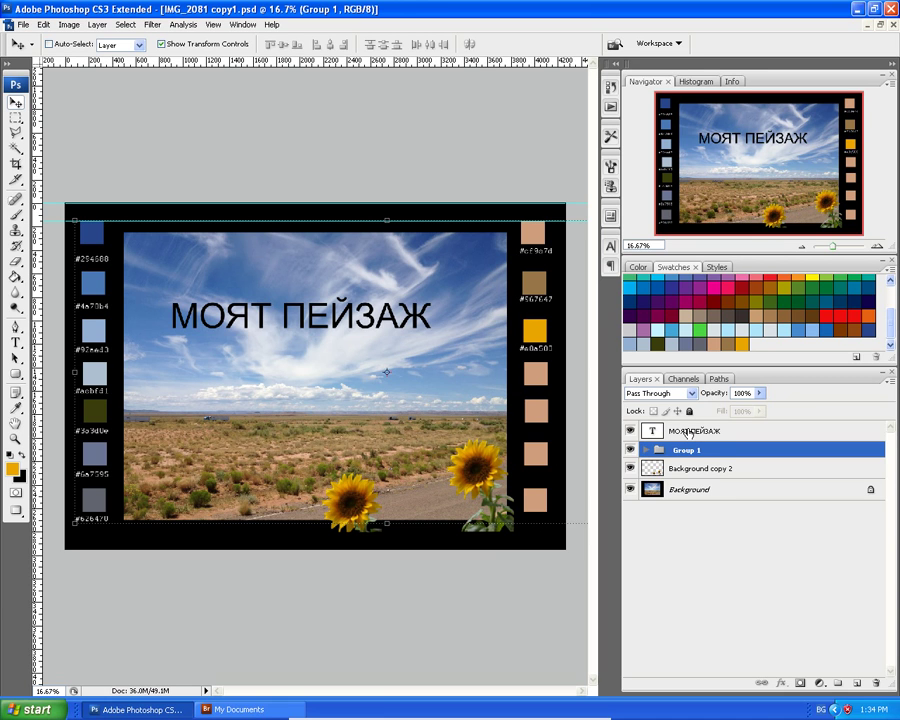
Select the МОЯТ ПЕЙЗАЖ title layer and confirm its layer name unchanged.
click(687, 432)
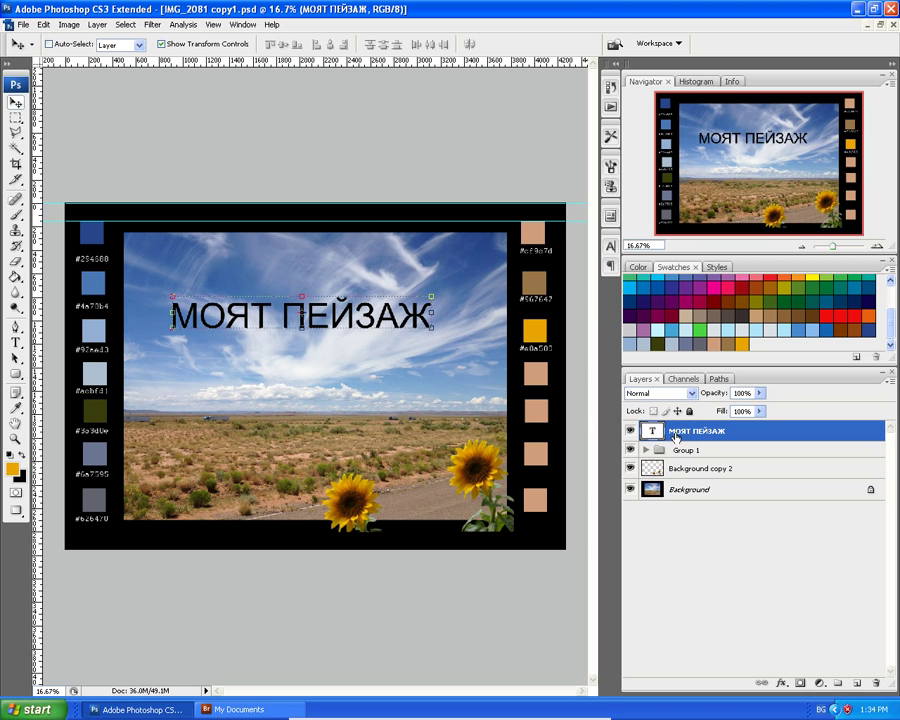
double_click(677, 433)
click(673, 431)
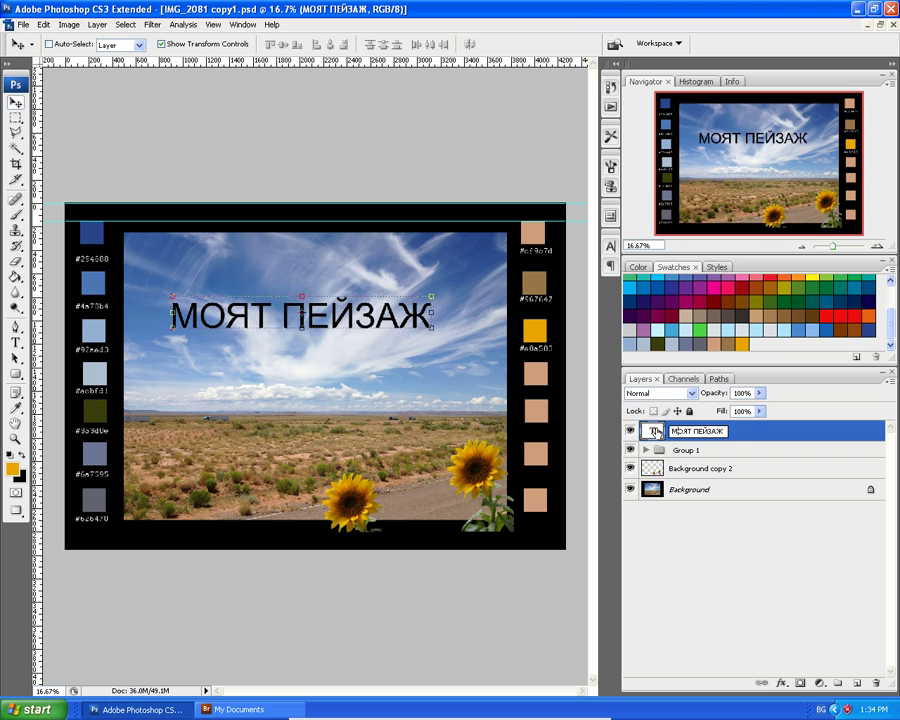
key(Return)
Set all the МОЯТ ПЕЙЗАЖ title text to Bold, commit it, and deselect the layer.
double_click(656, 430)
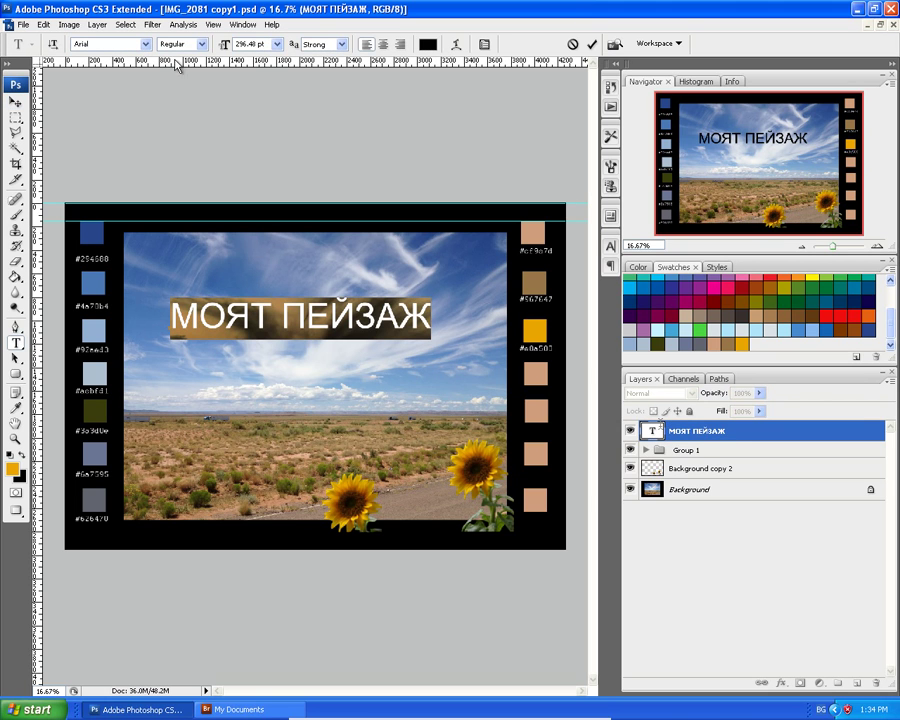
click(201, 45)
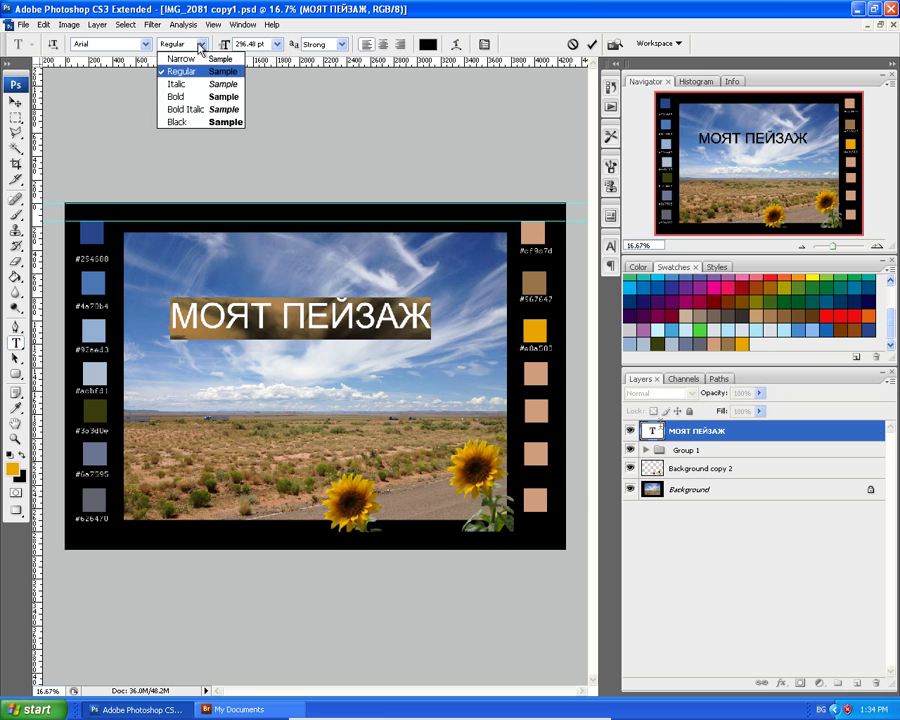
click(190, 97)
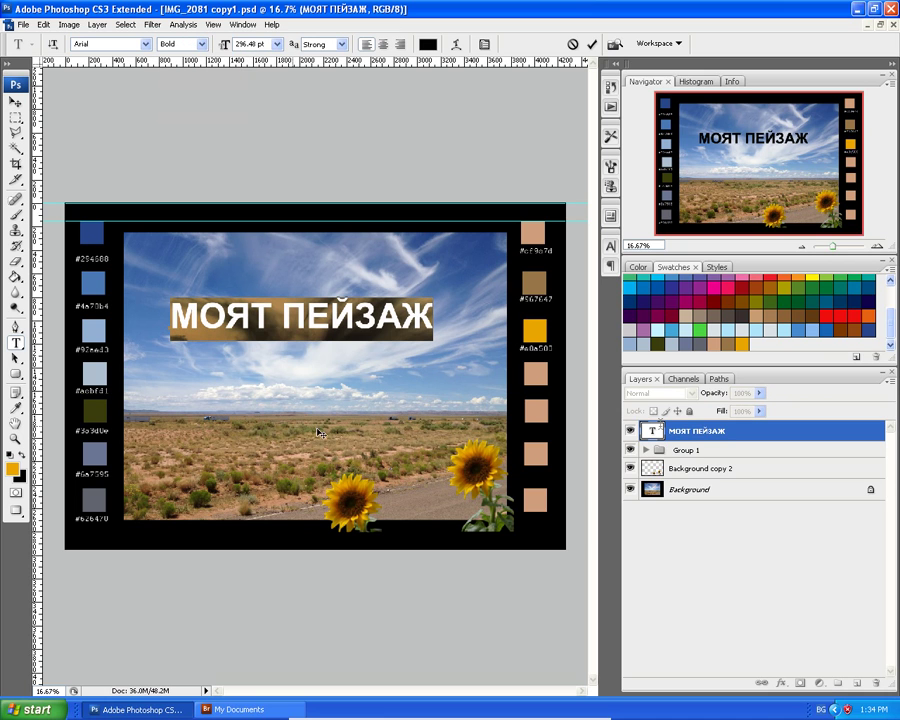
key(ctrl+Return)
key(v)
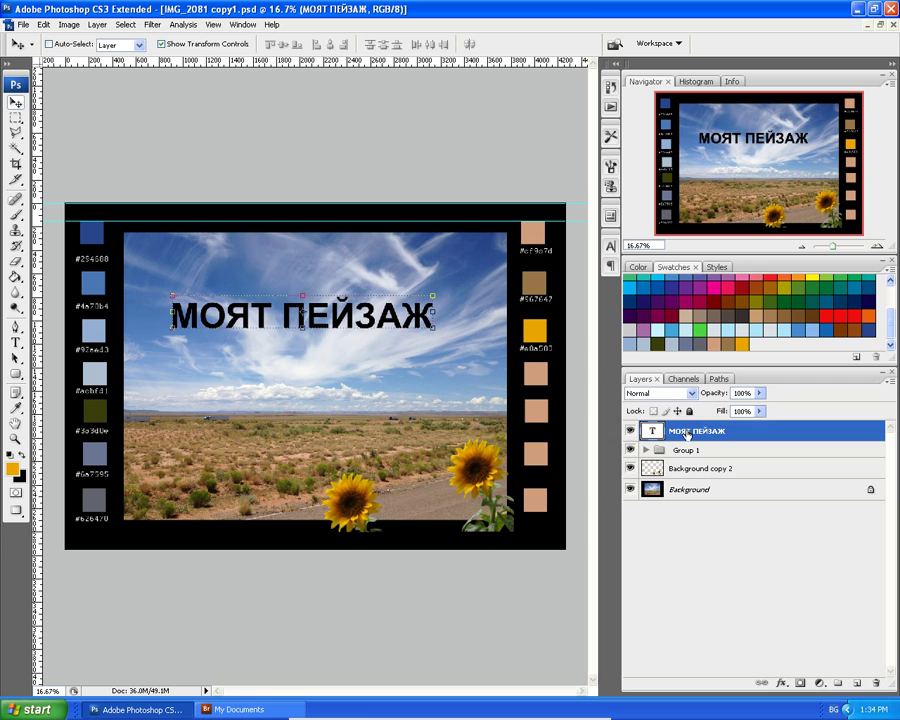
ctrl+click(686, 434)
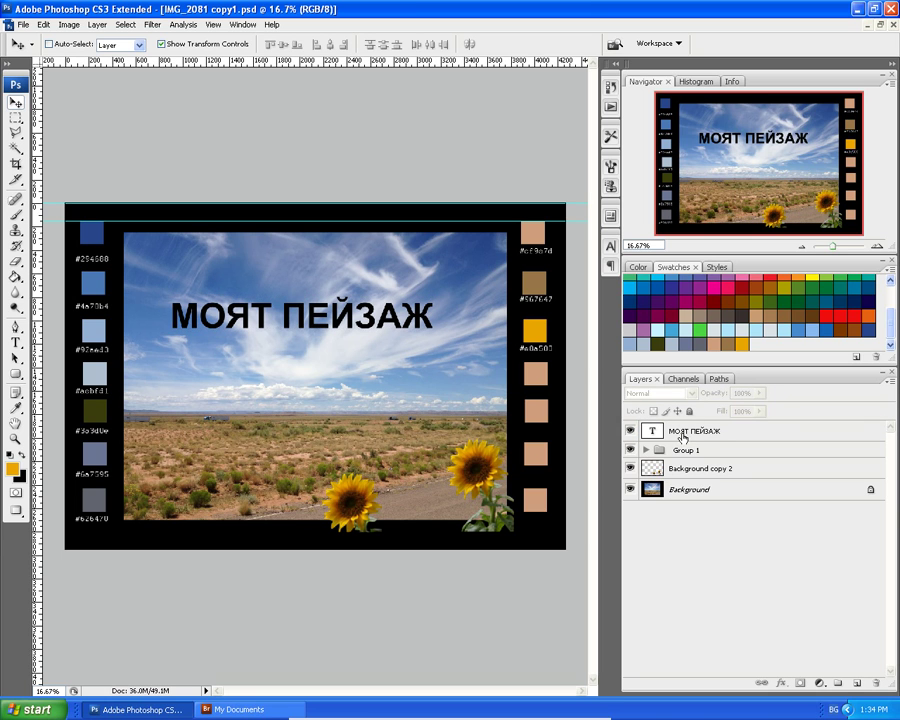
Load the title lettering as a selection and add a Background copy masked to it.
ctrl+click(655, 433)
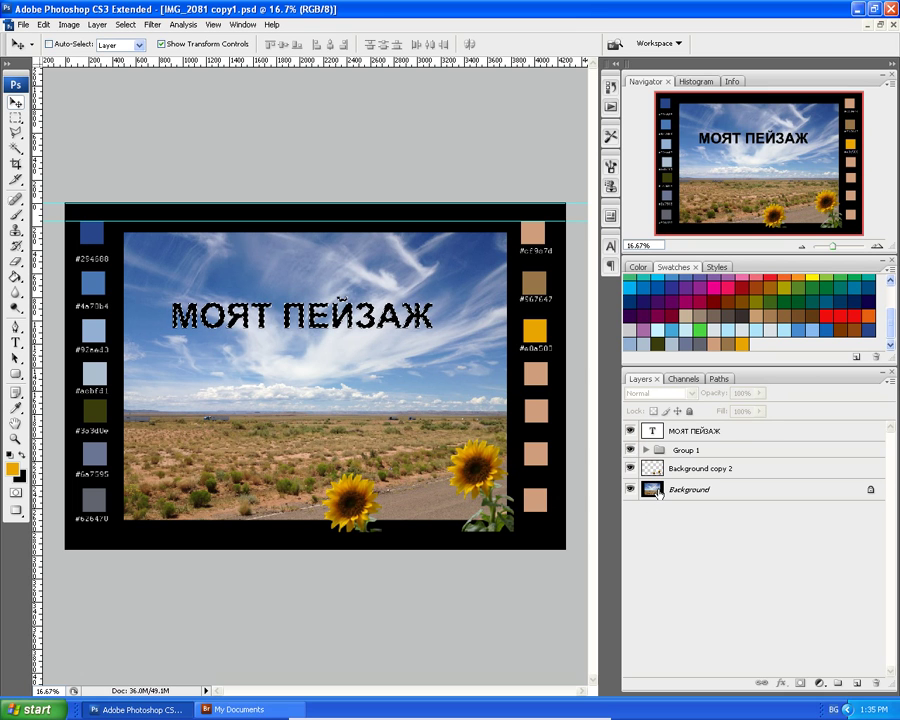
click(658, 490)
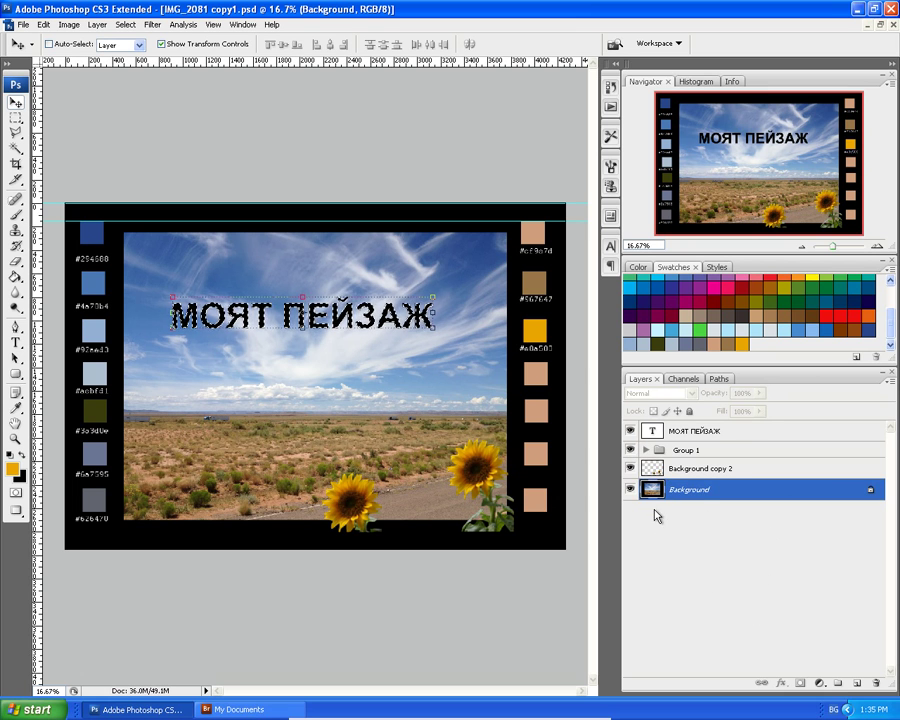
drag(652, 494, 857, 685)
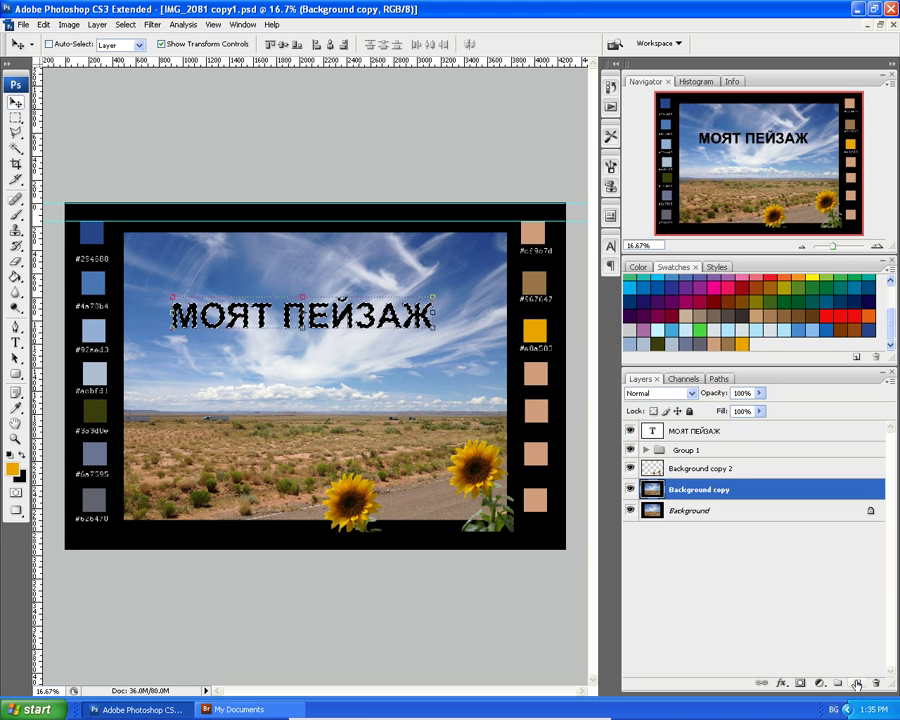
click(630, 511)
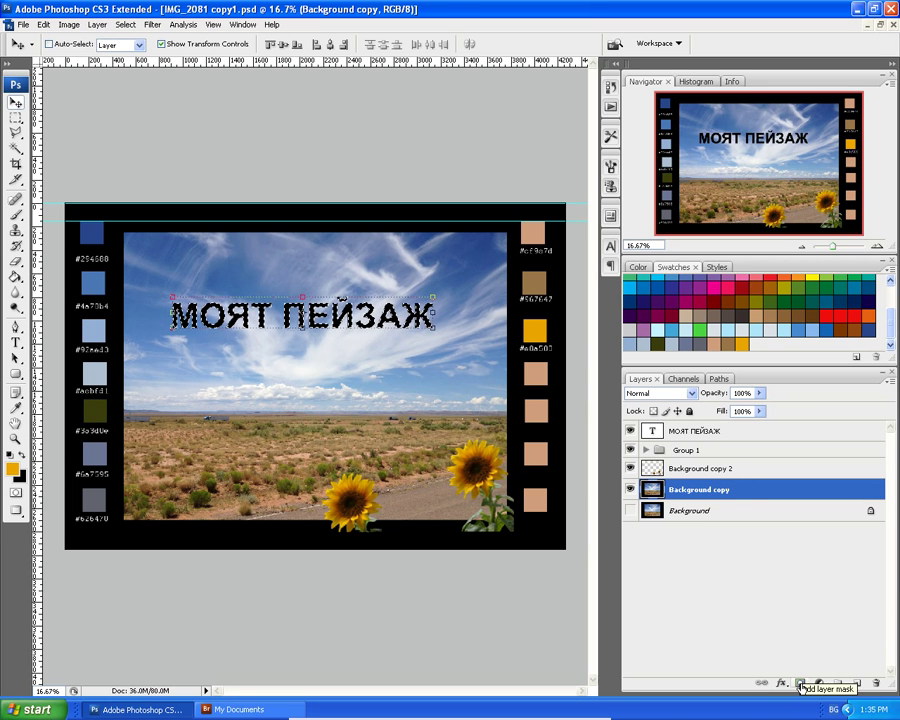
click(800, 686)
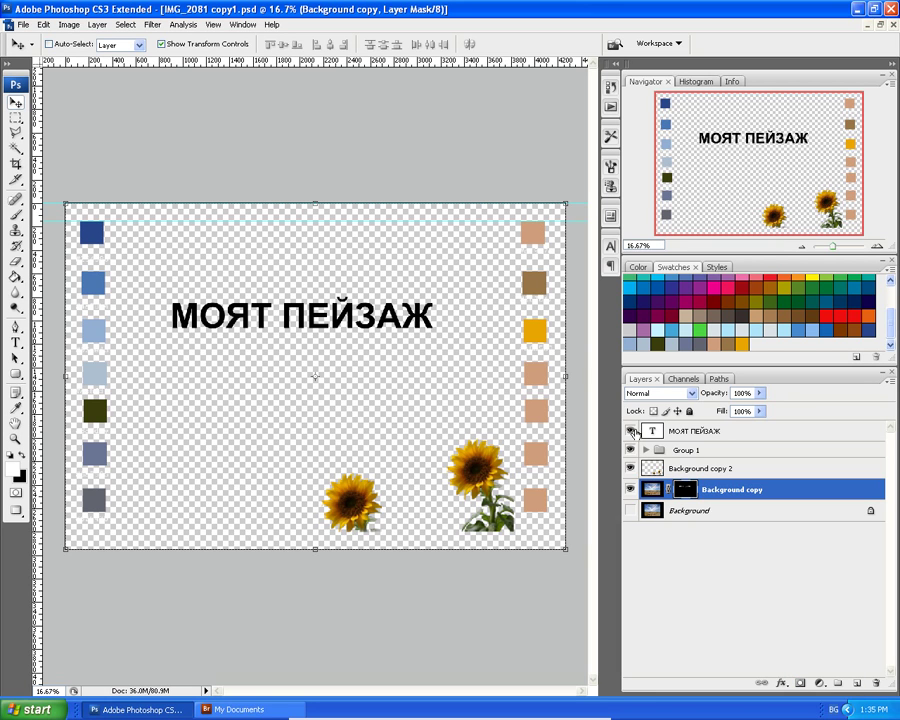
Hide the title text, save the document, then show Background and hide the masked copy.
click(632, 431)
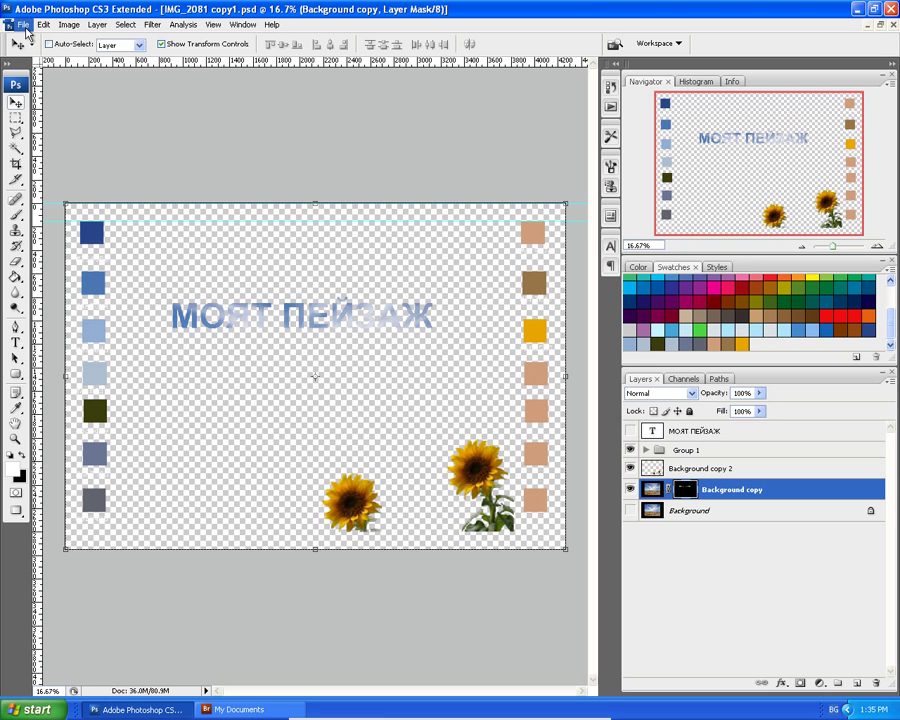
click(21, 25)
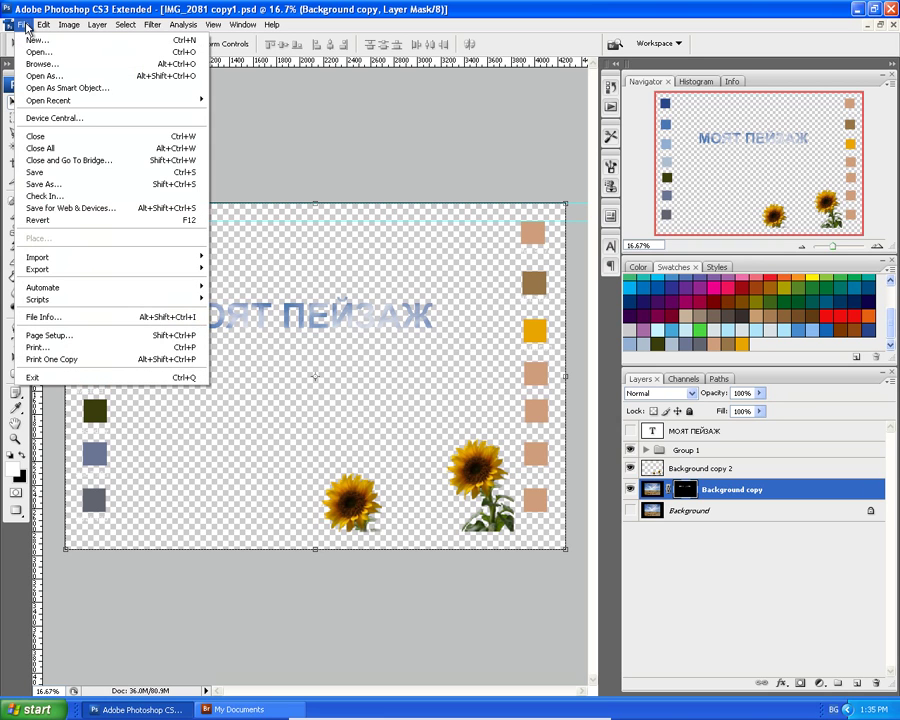
click(34, 174)
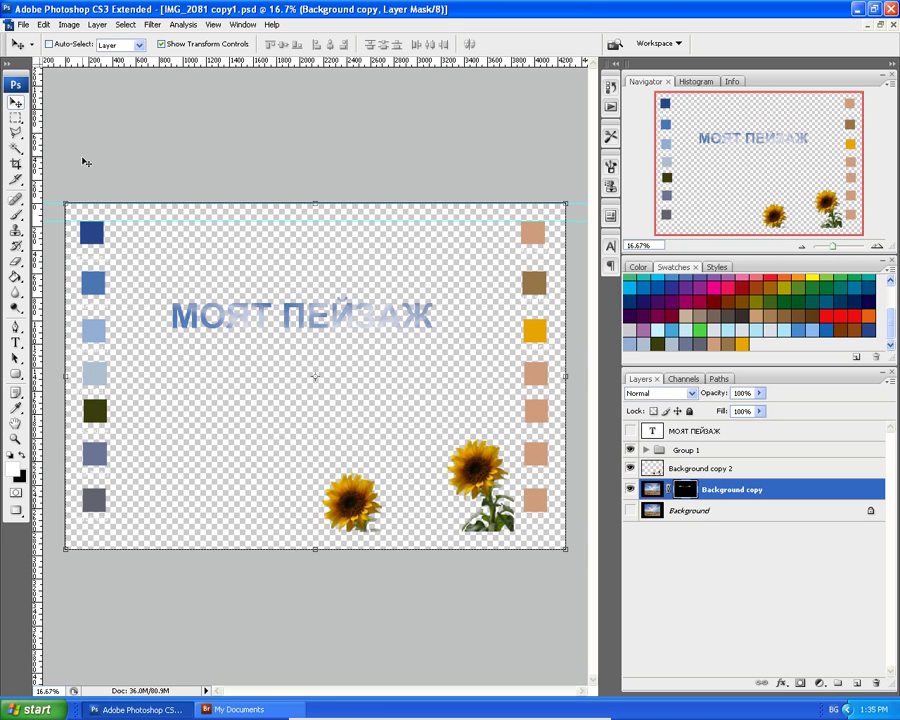
click(630, 489)
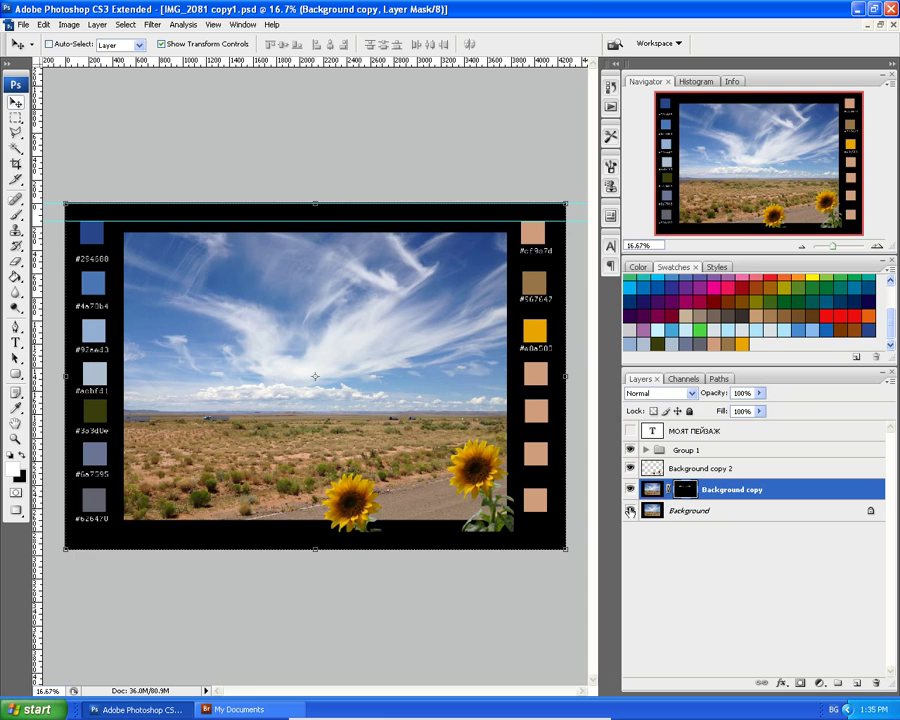
click(630, 489)
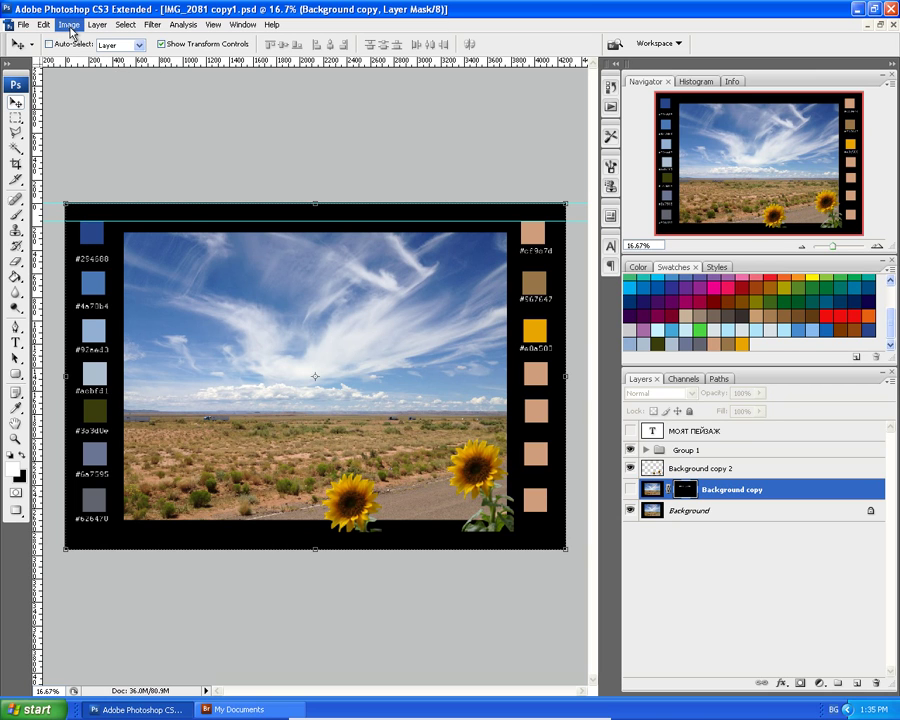
Duplicate the whole image as a new document.
click(64, 27)
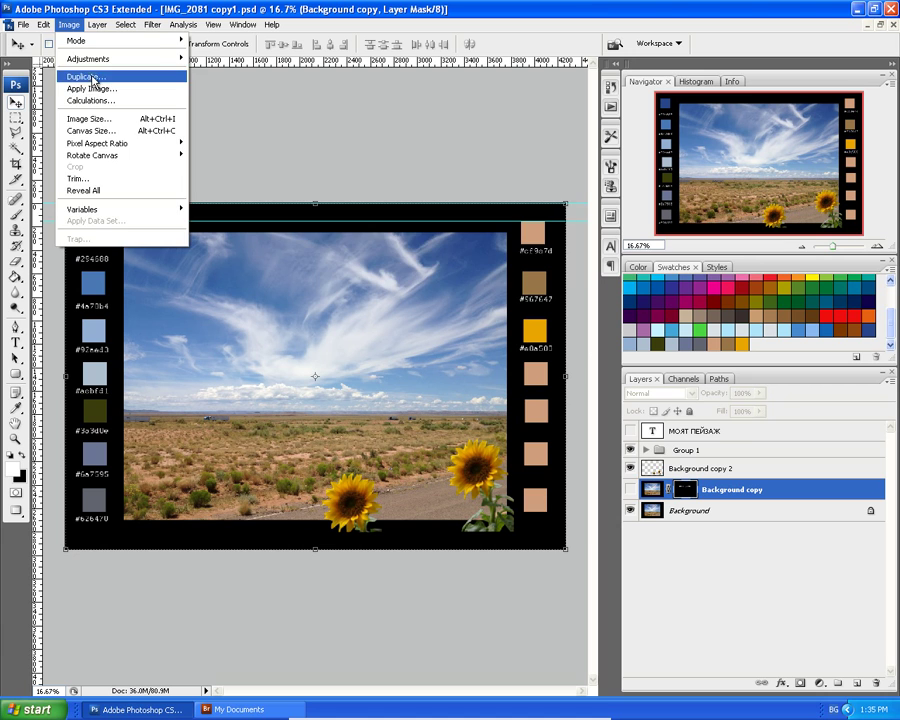
click(91, 77)
click(585, 236)
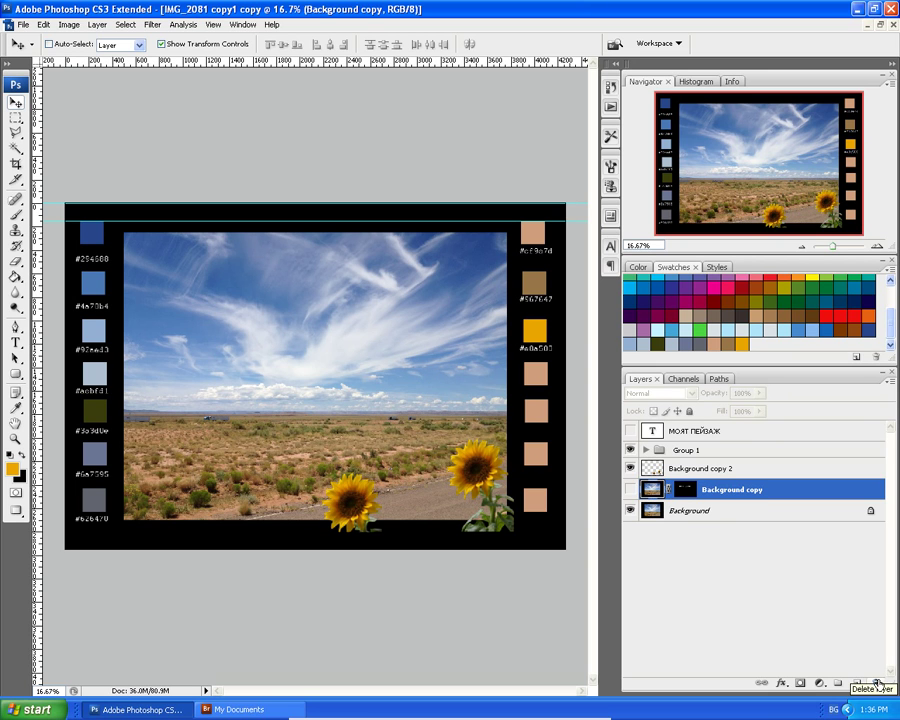
Delete the Background copy layer, then delete Group 1 together with its contents.
click(877, 683)
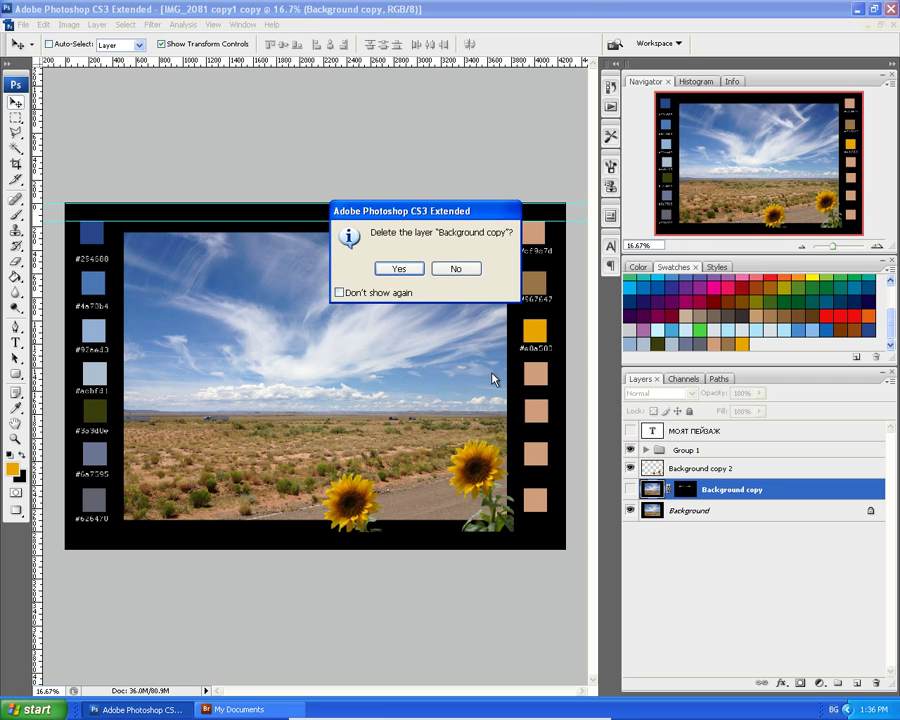
click(399, 268)
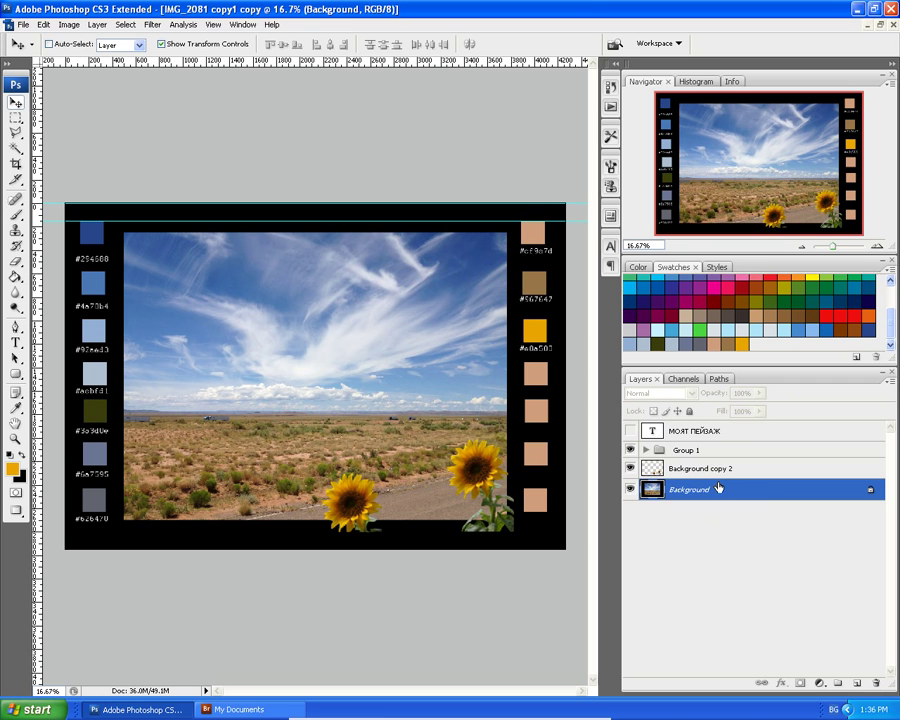
click(690, 450)
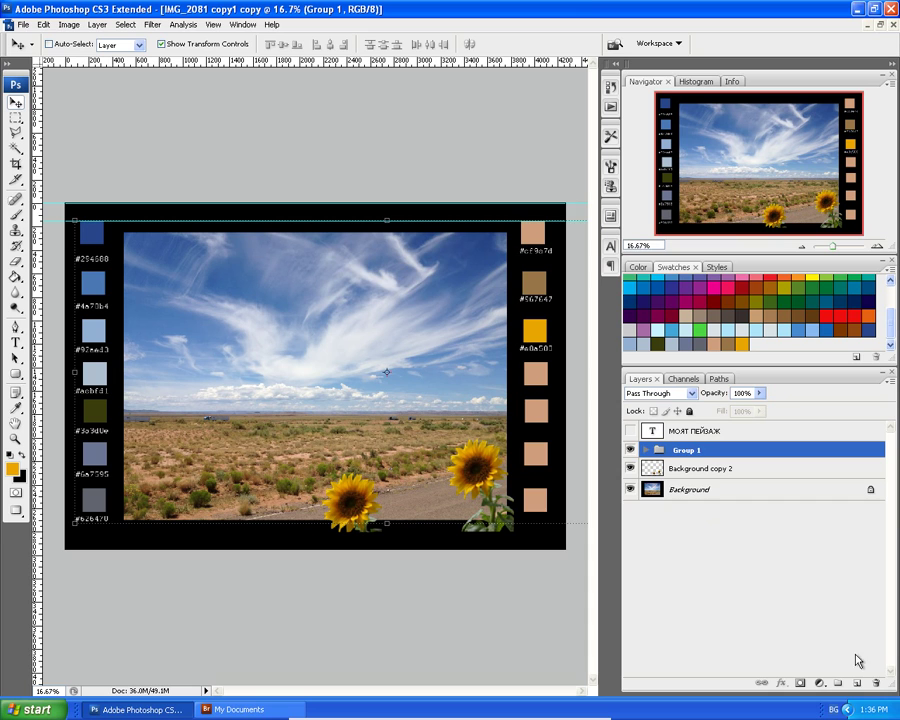
click(877, 683)
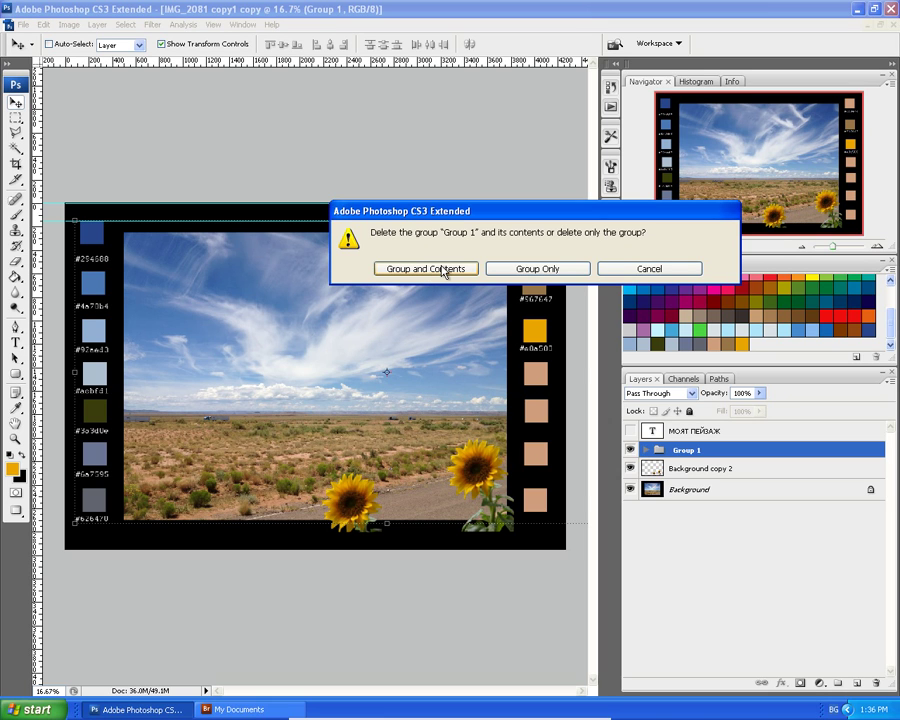
click(444, 270)
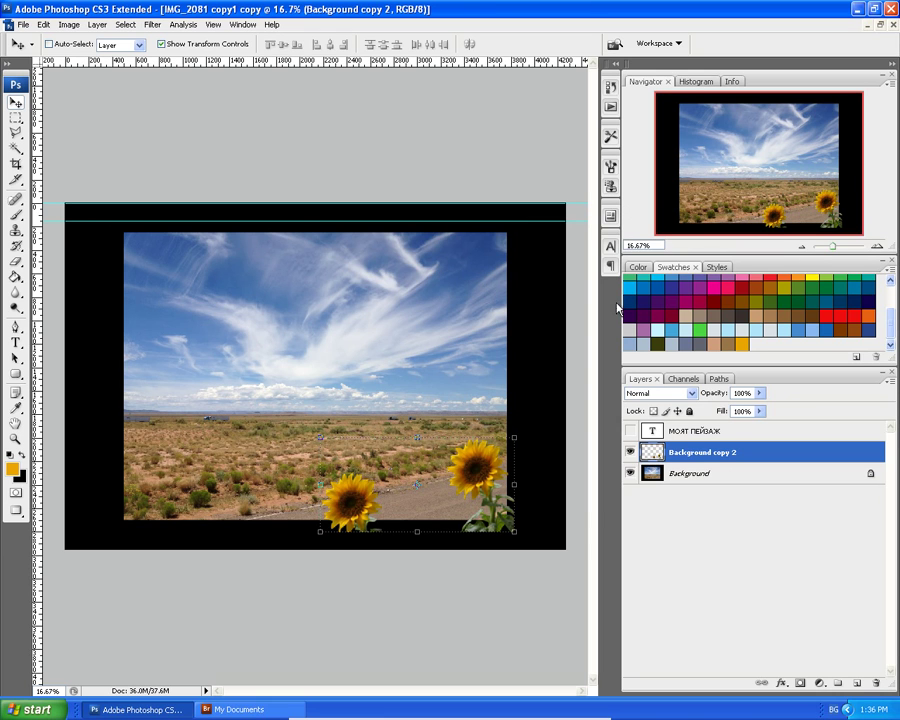
Show the МОЯТ ПЕЙЗАЖ title, hide the sunflowers layer, and select all the title text.
click(630, 430)
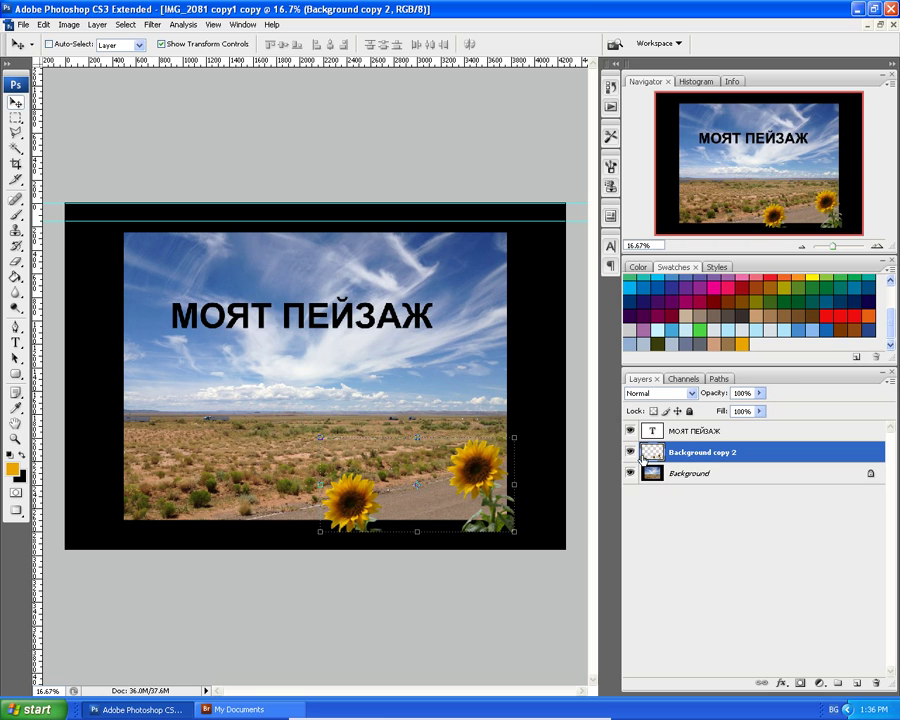
click(630, 452)
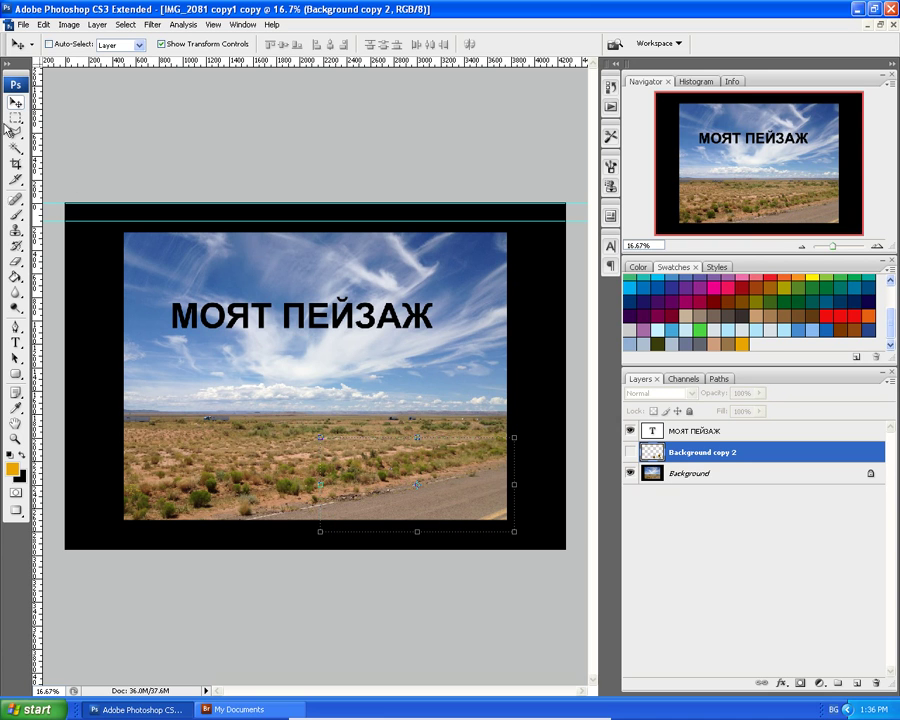
click(698, 432)
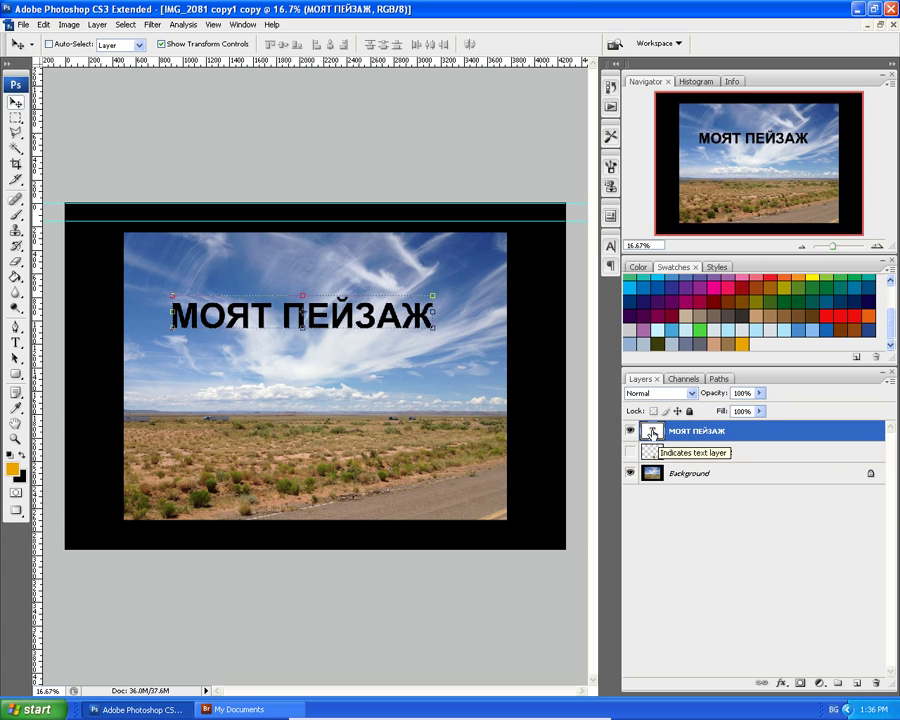
double_click(652, 433)
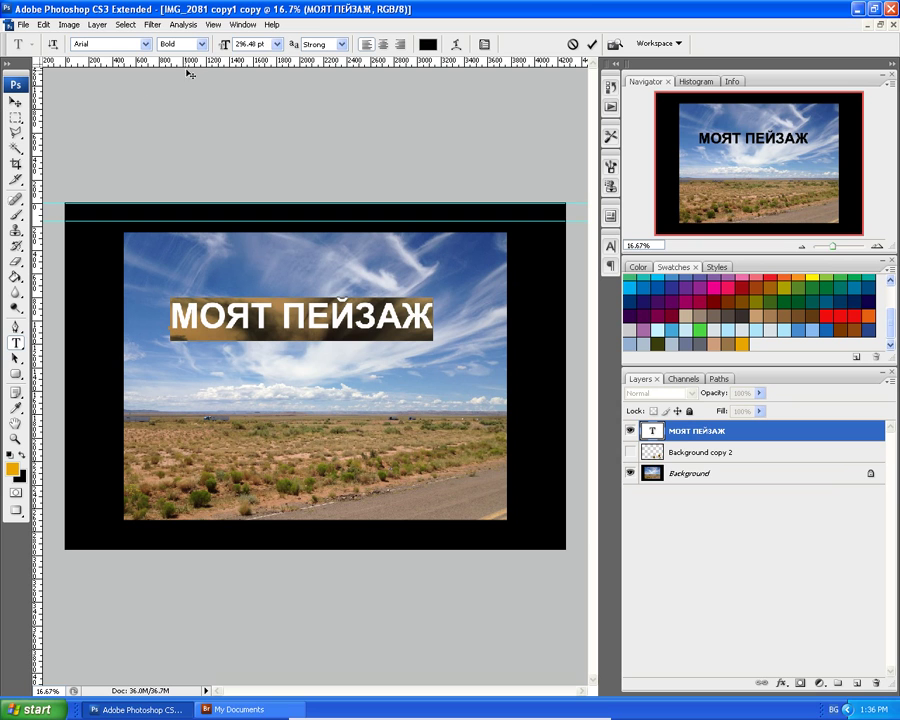
Switch the title font to Cambria, then choose Myriad Pro from the font list.
click(144, 45)
click(139, 286)
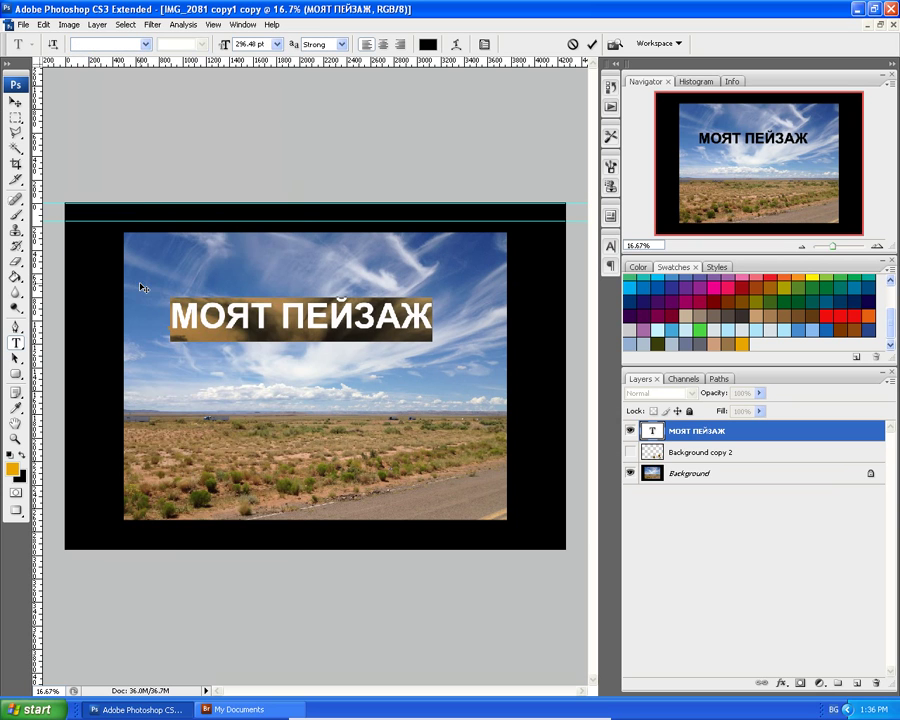
click(146, 45)
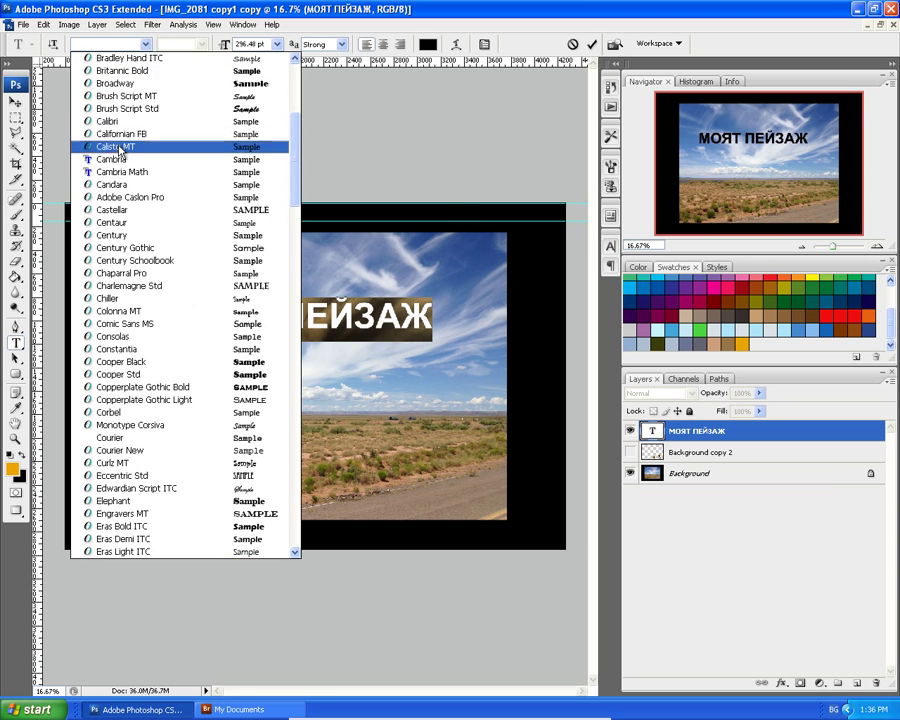
click(126, 156)
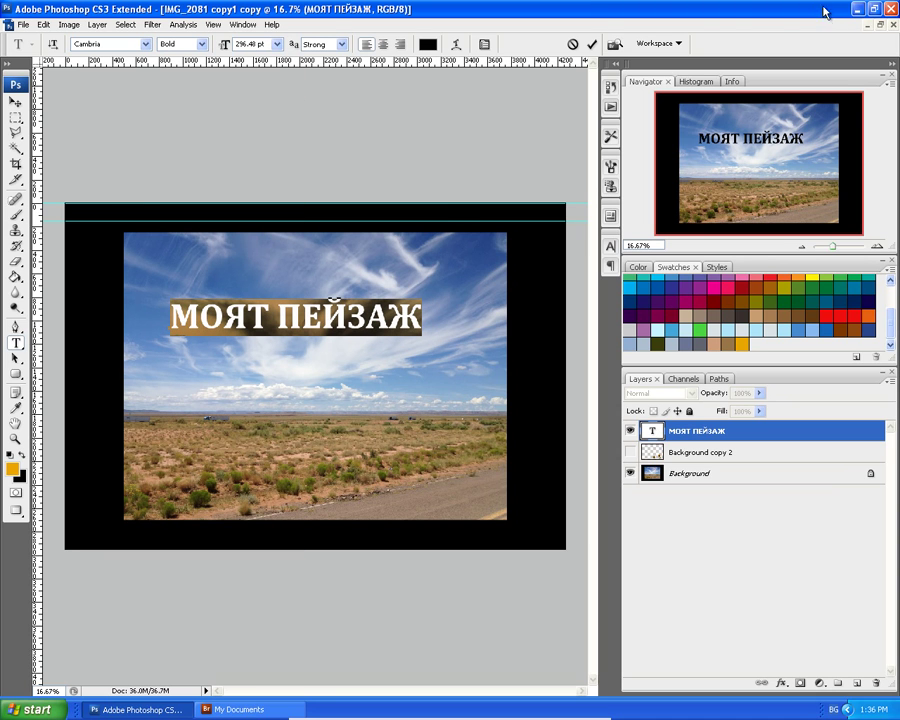
click(145, 46)
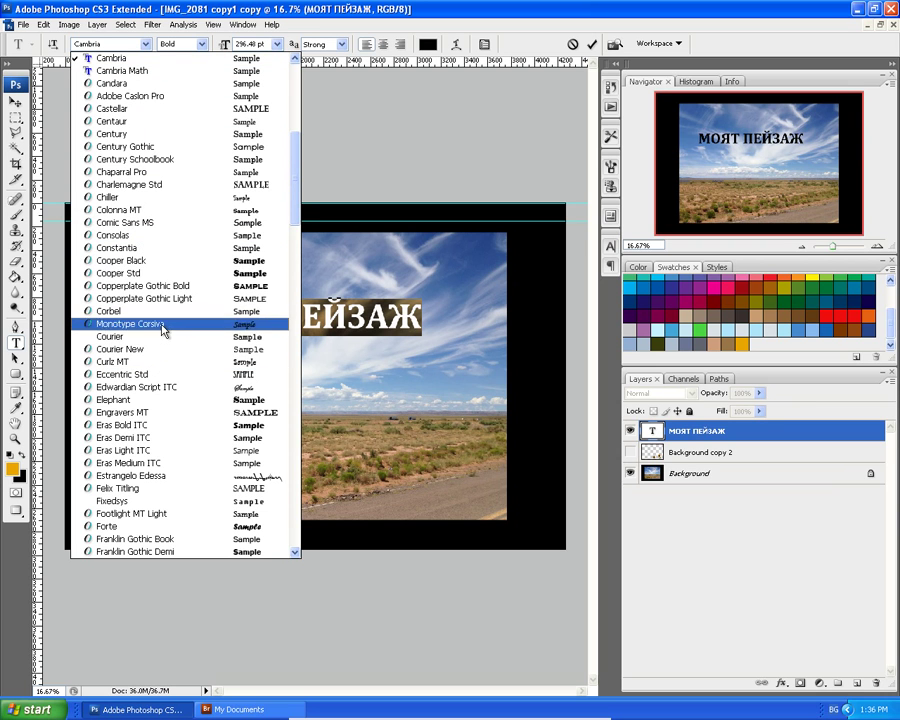
scroll(161, 355, down, 4)
scroll(161, 360, down, 11)
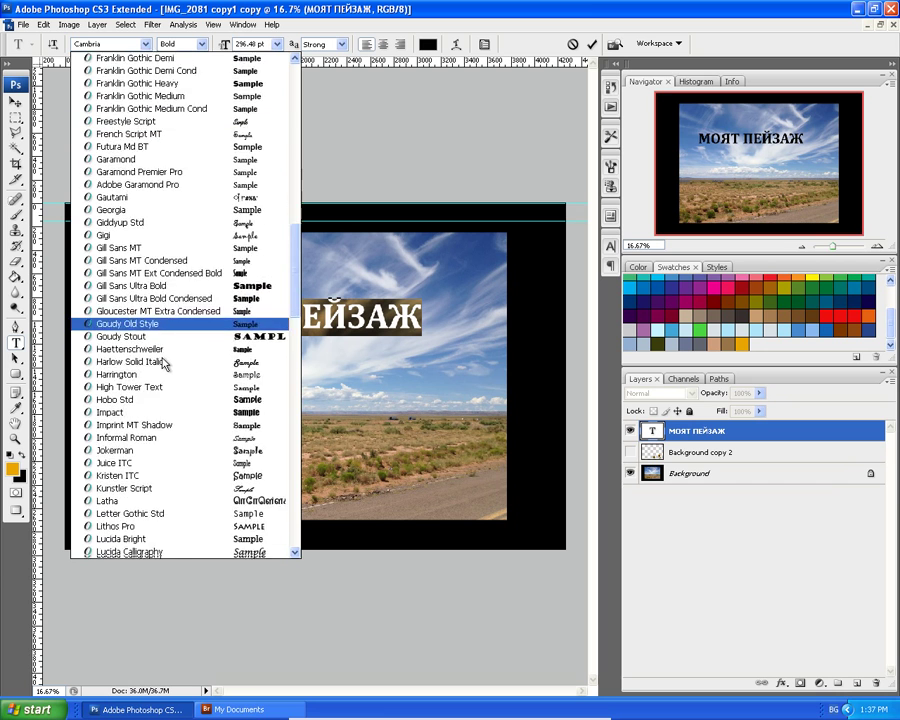
scroll(172, 417, down, 4)
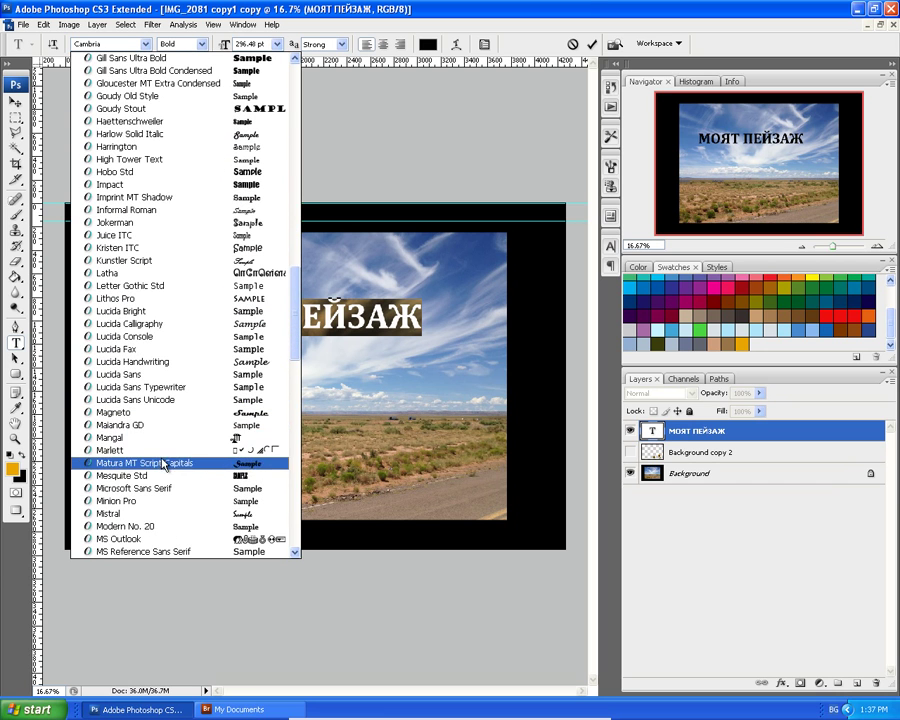
scroll(167, 478, down, 3)
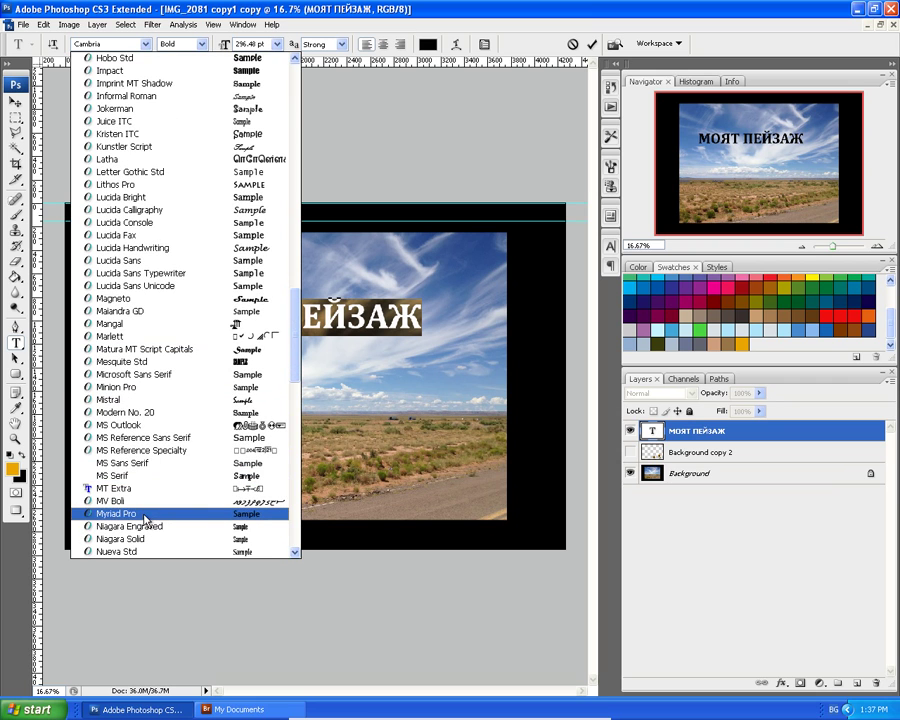
click(146, 513)
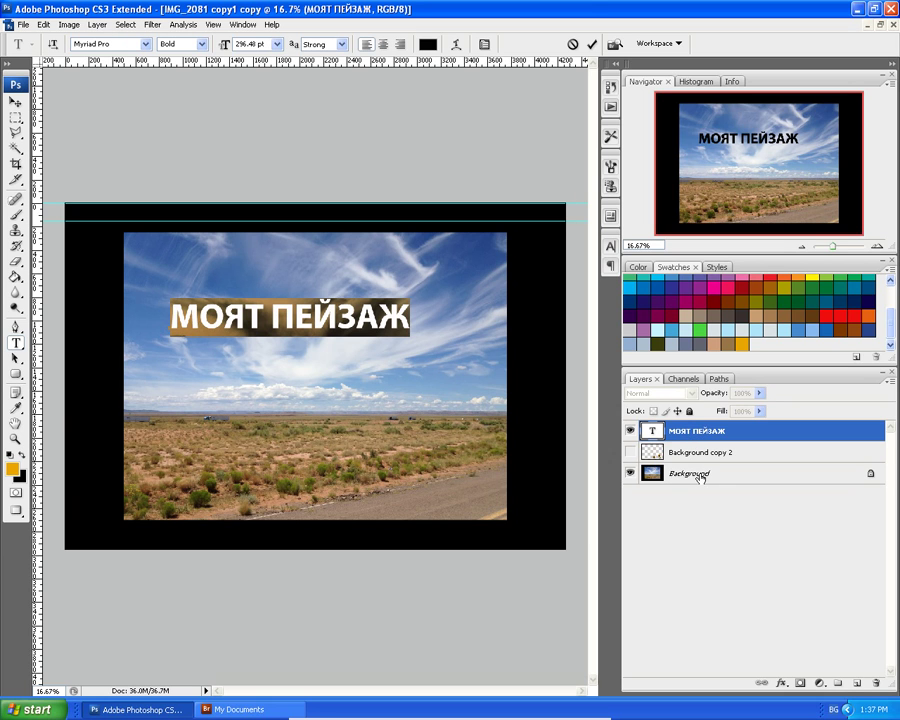
Convert Background into Layer 0 and delete the hidden Background copy 2 sunflowers layer.
double_click(690, 474)
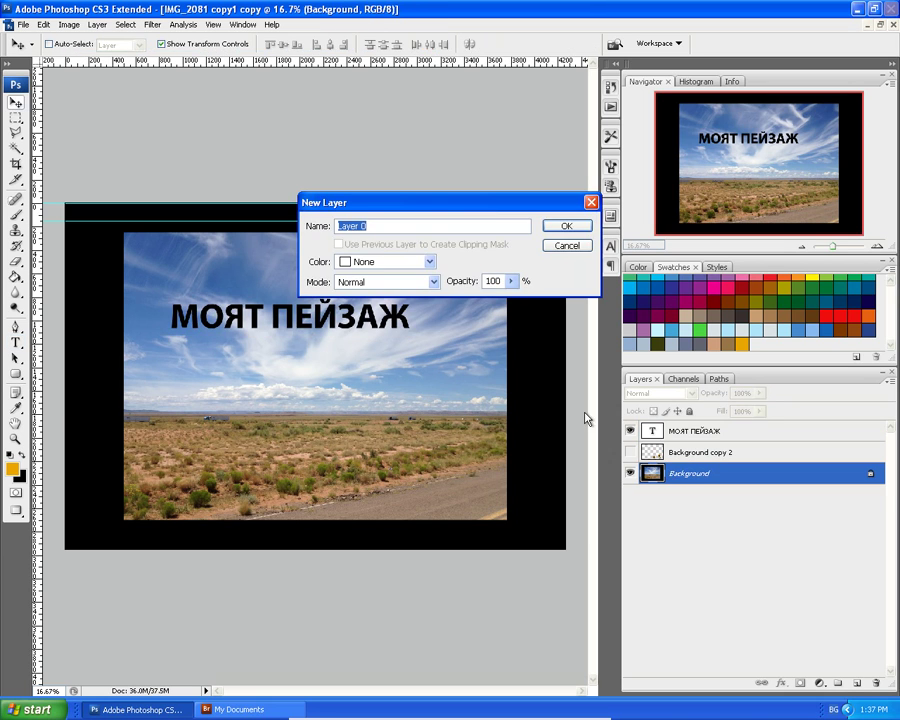
click(567, 228)
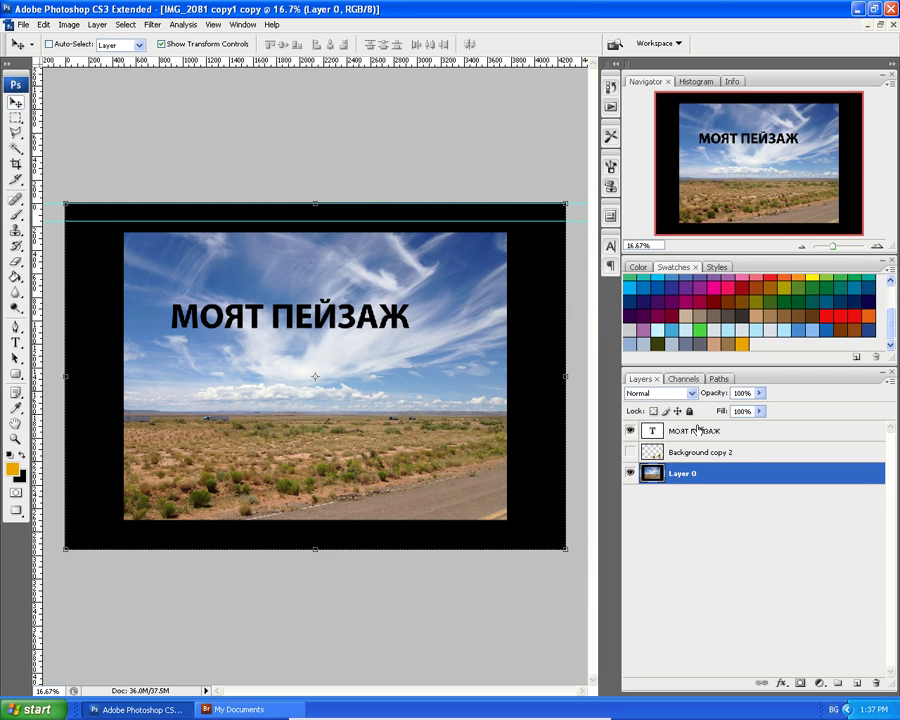
click(698, 430)
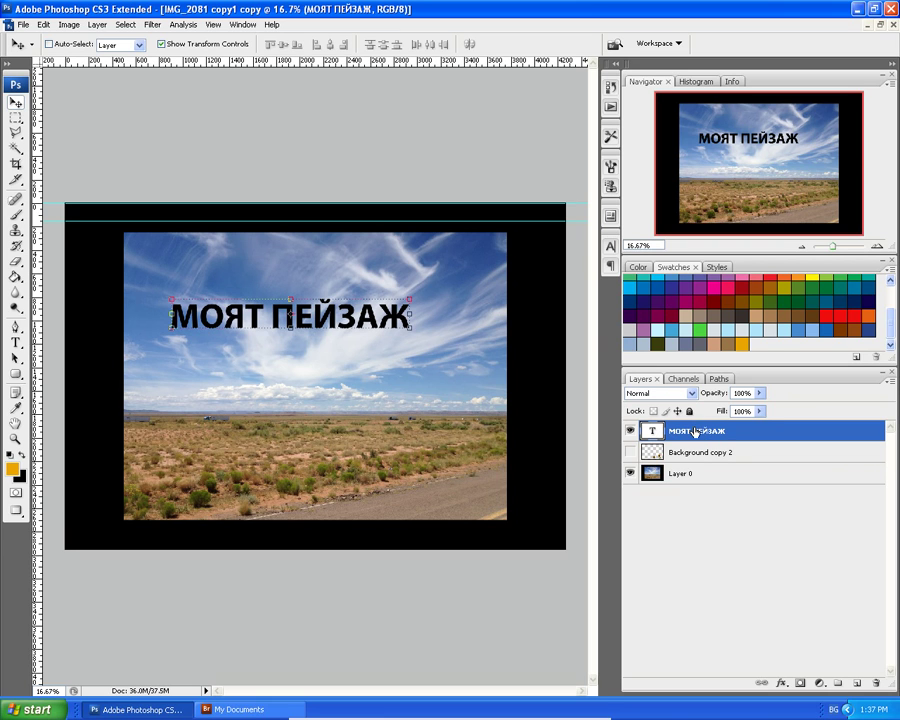
shift+click(660, 476)
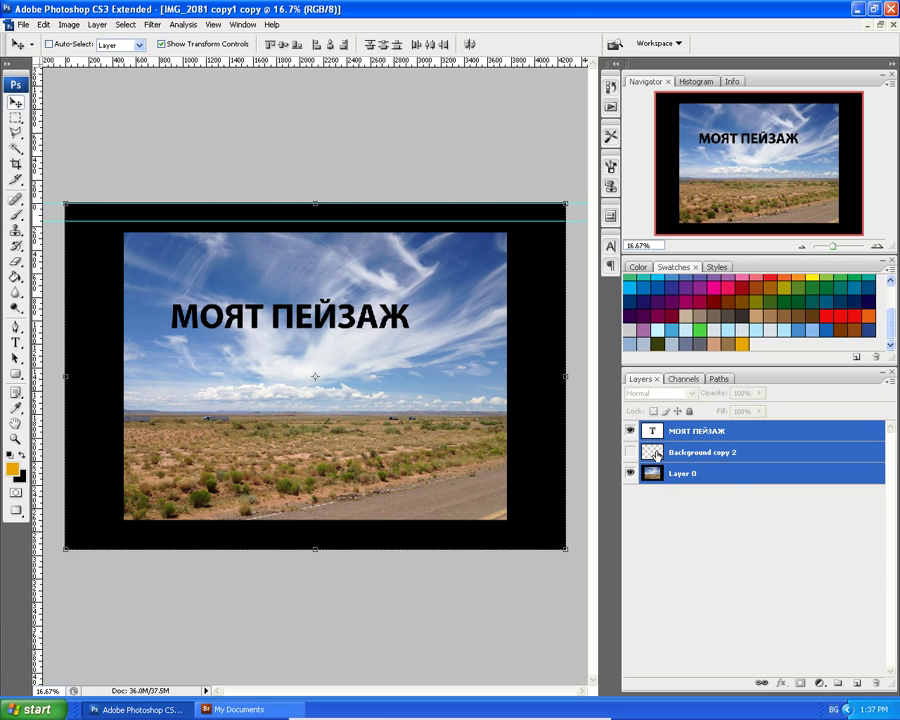
shift+click(690, 453)
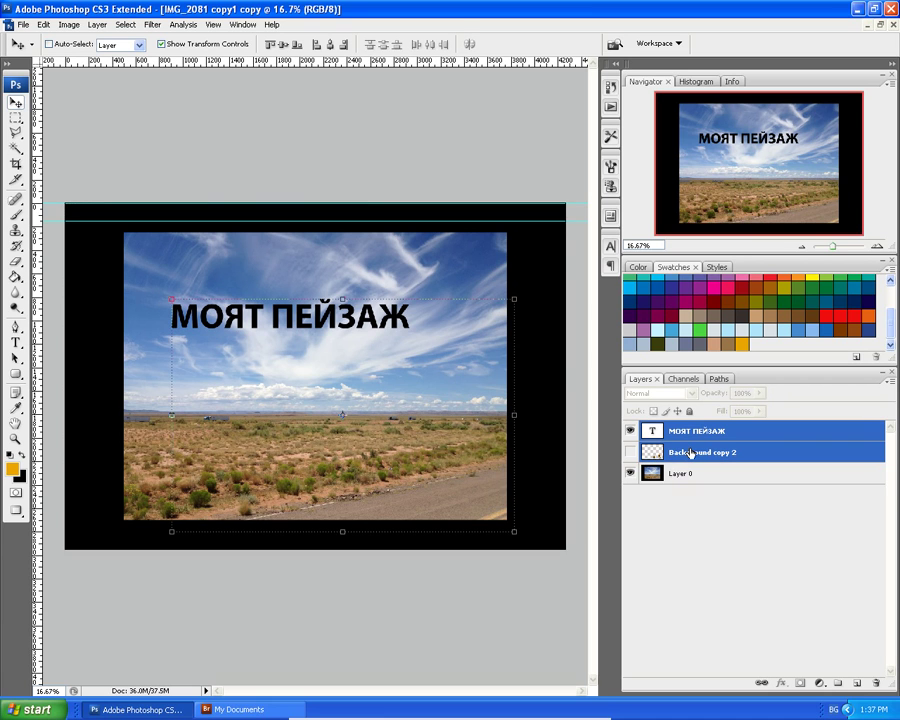
shift+click(683, 474)
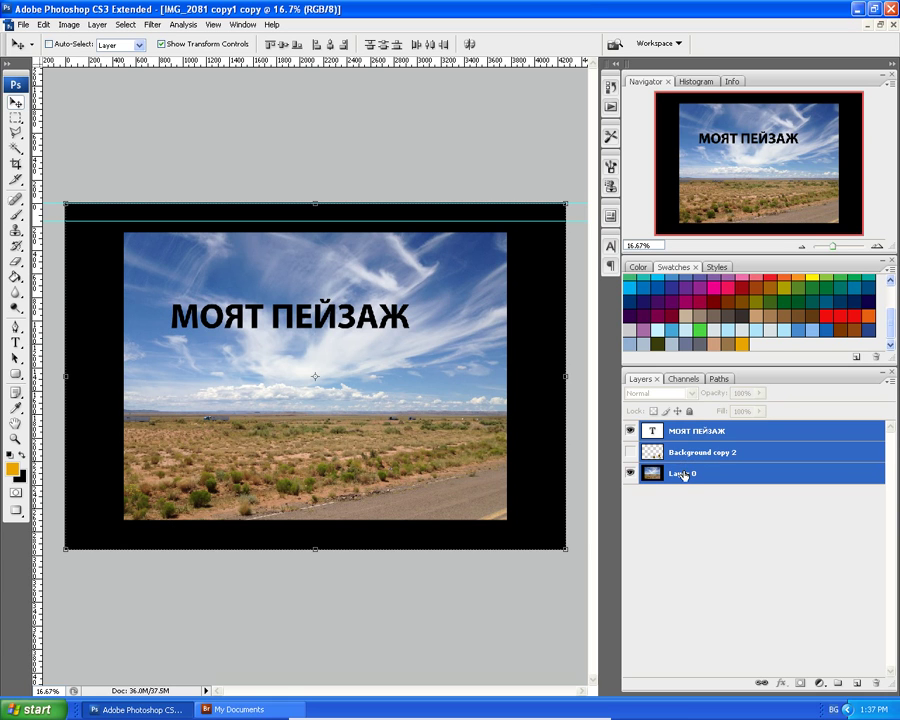
click(718, 433)
drag(683, 454, 876, 683)
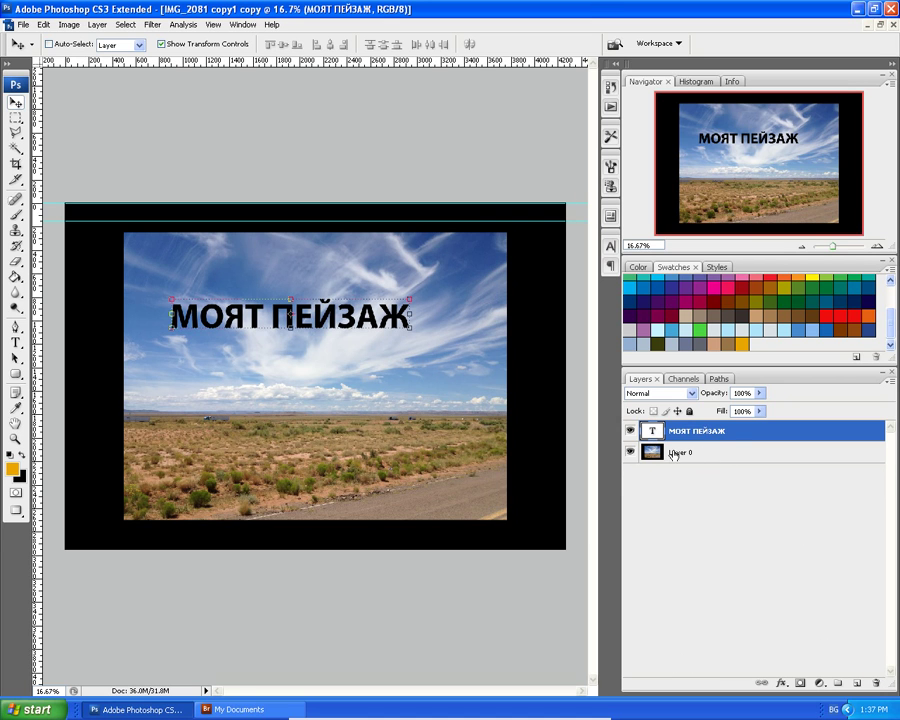
shift+click(674, 455)
right_click(698, 429)
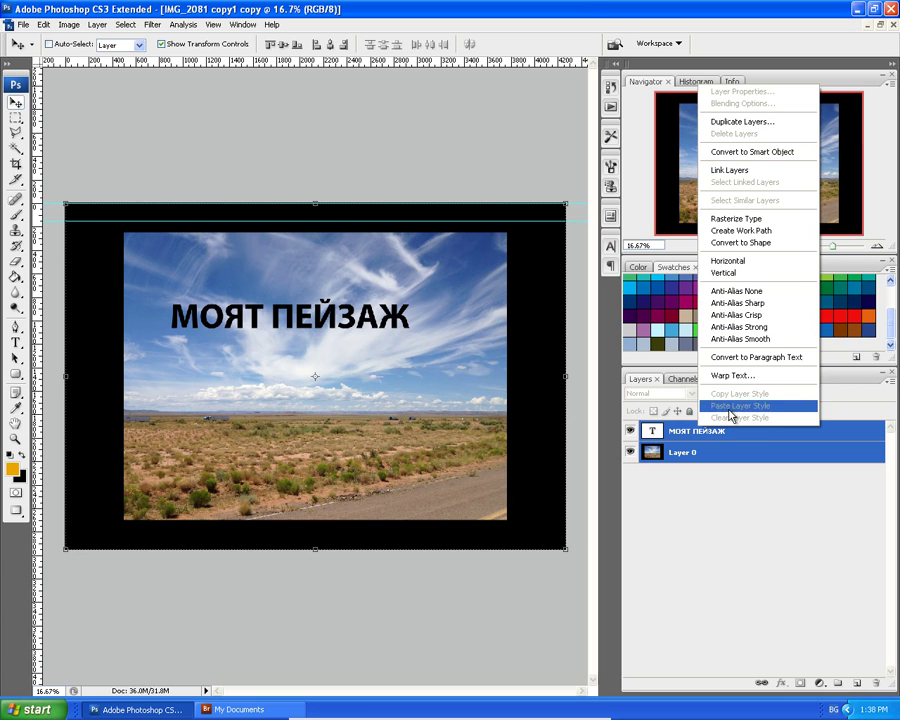
click(740, 455)
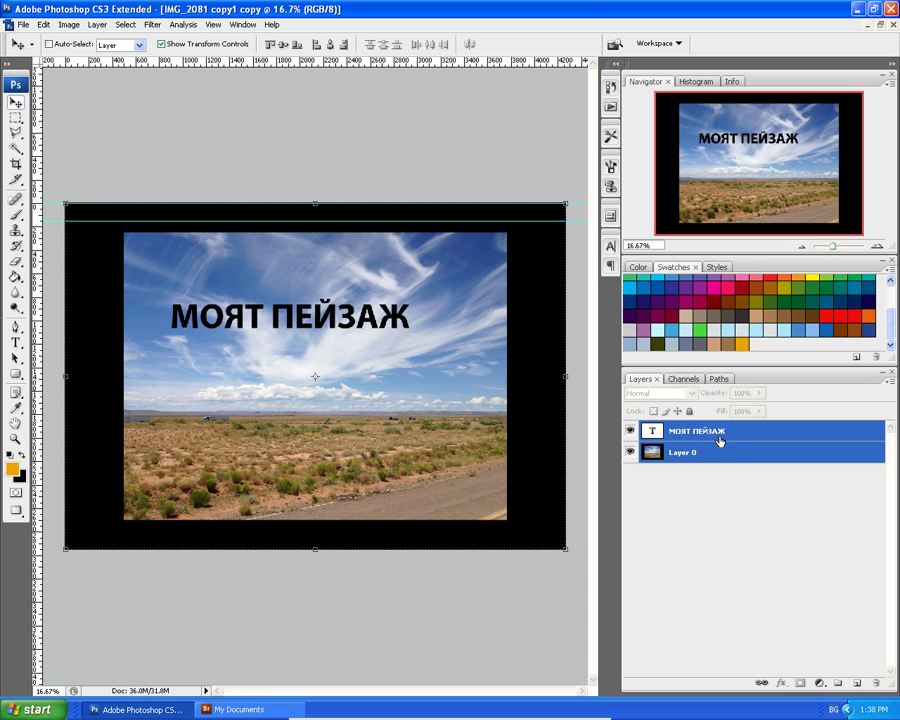
click(718, 437)
right_click(718, 437)
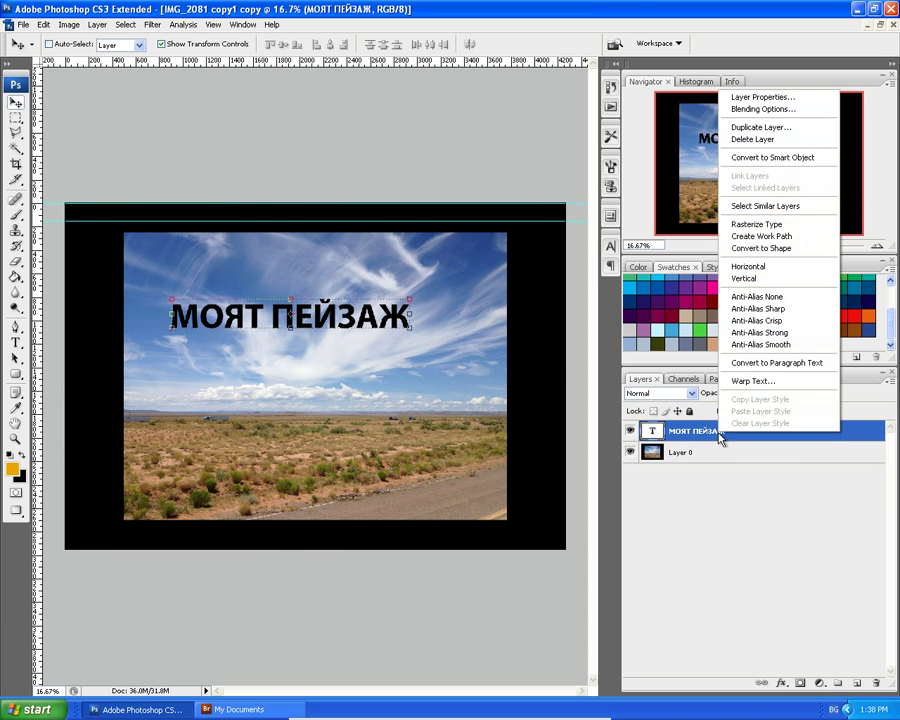
click(751, 364)
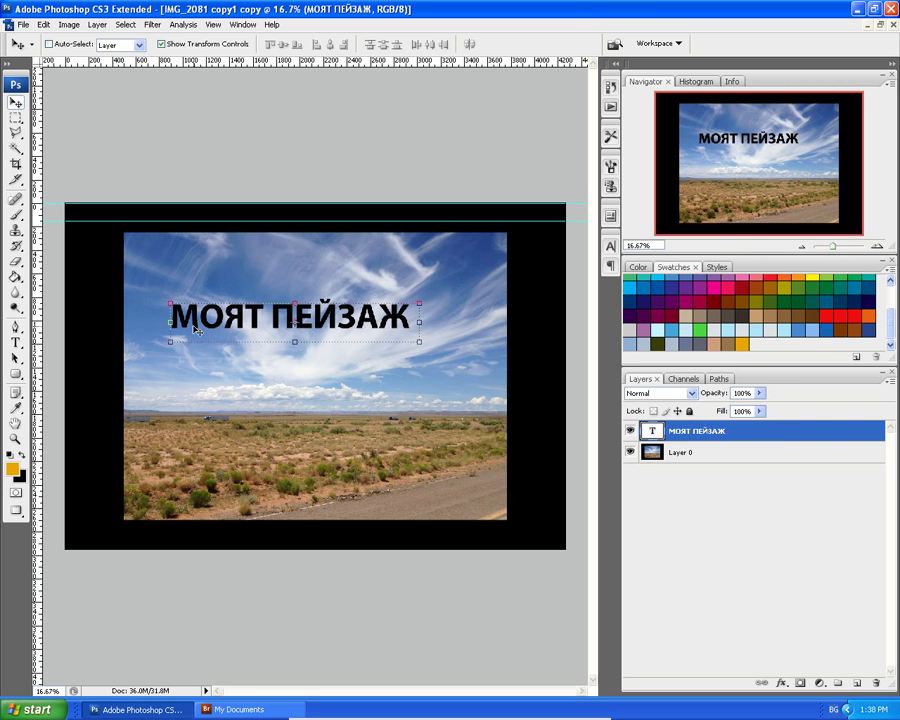
click(637, 432)
double_click(648, 432)
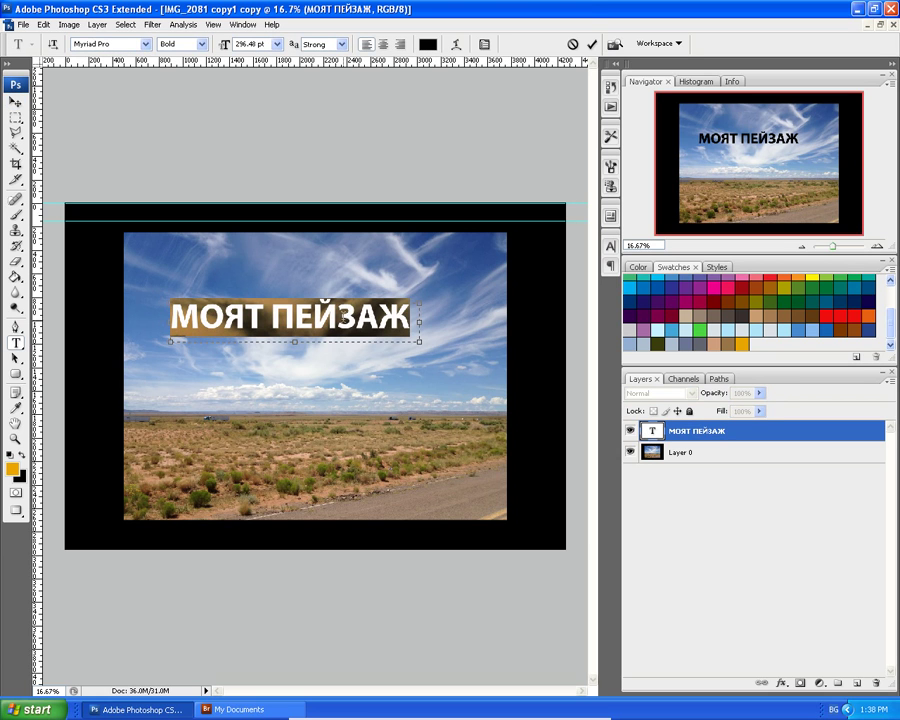
click(336, 318)
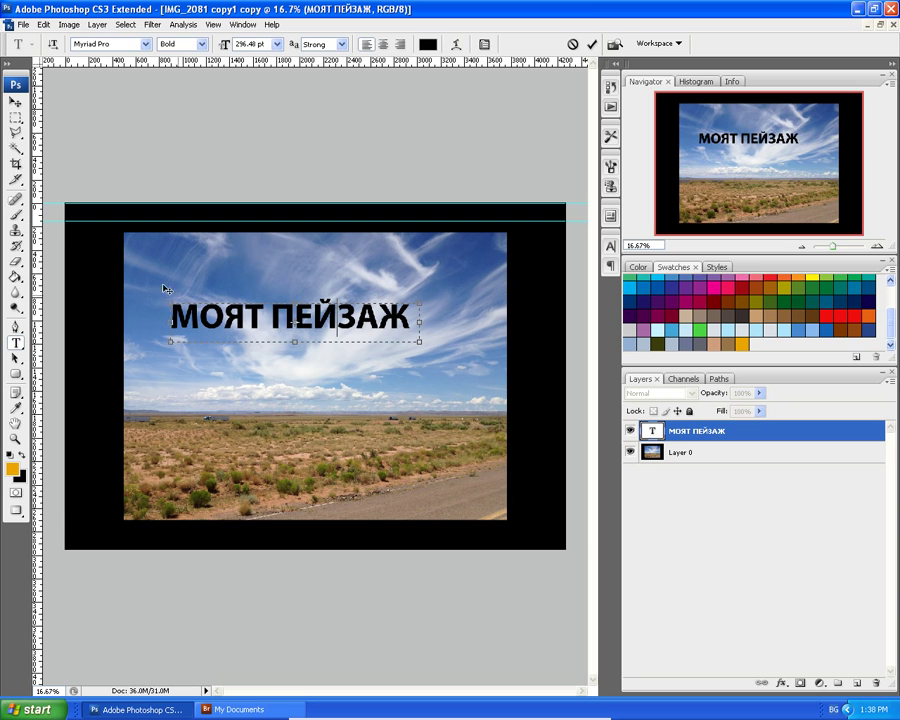
click(14, 101)
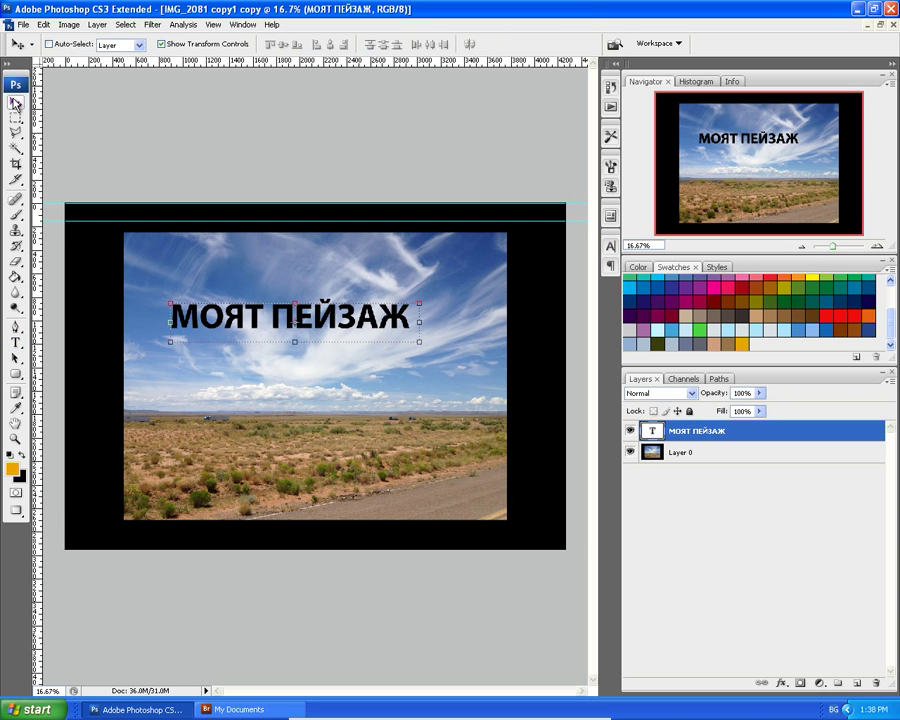
right_click(697, 435)
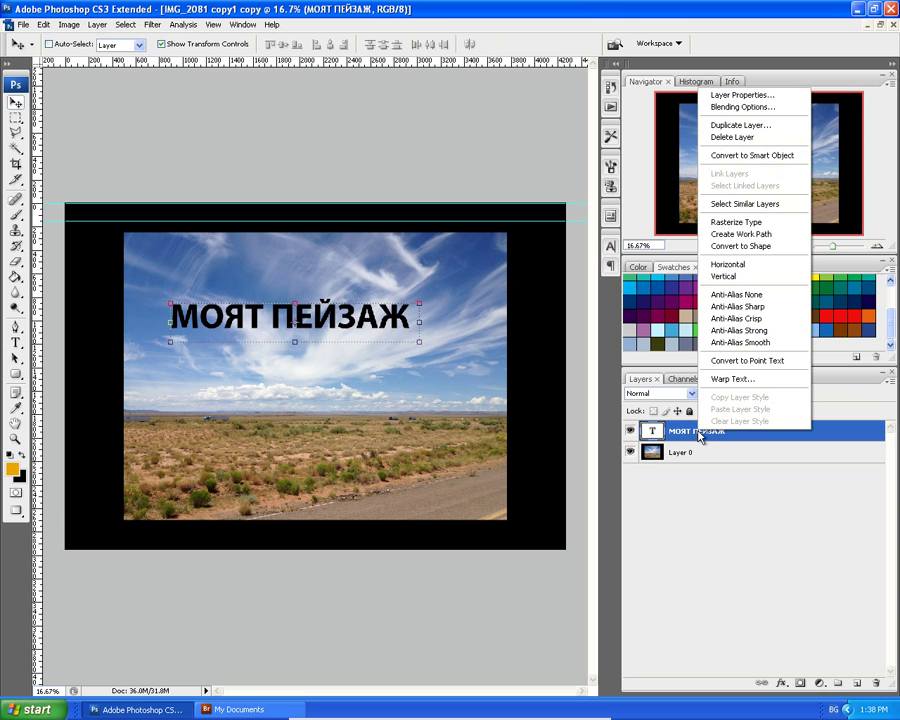
click(762, 362)
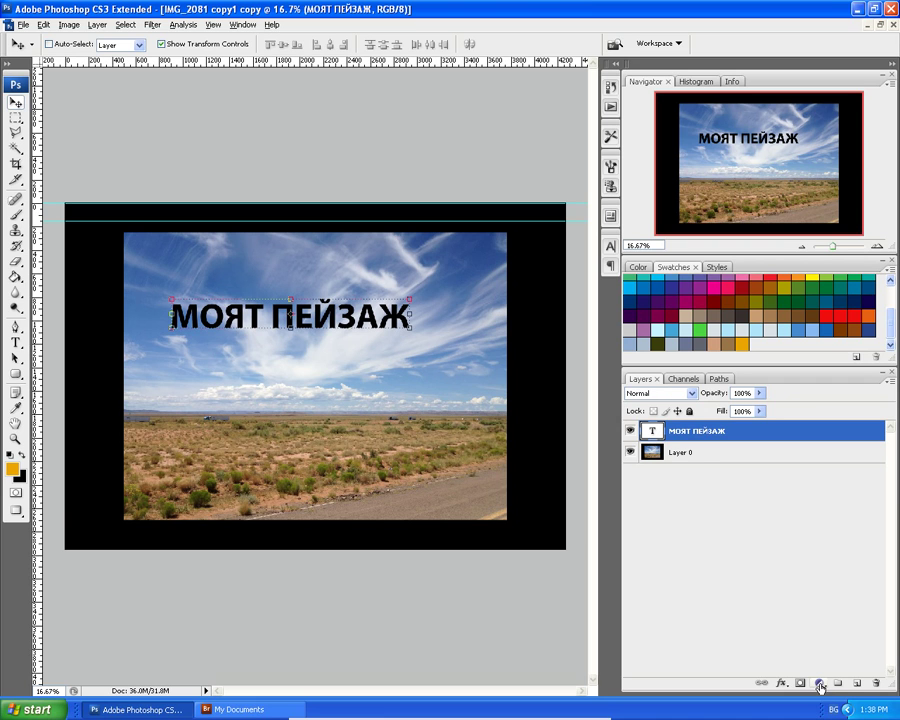
Add a Photo Filter layer clipped to the title, using the orange colour at 25% density.
click(819, 684)
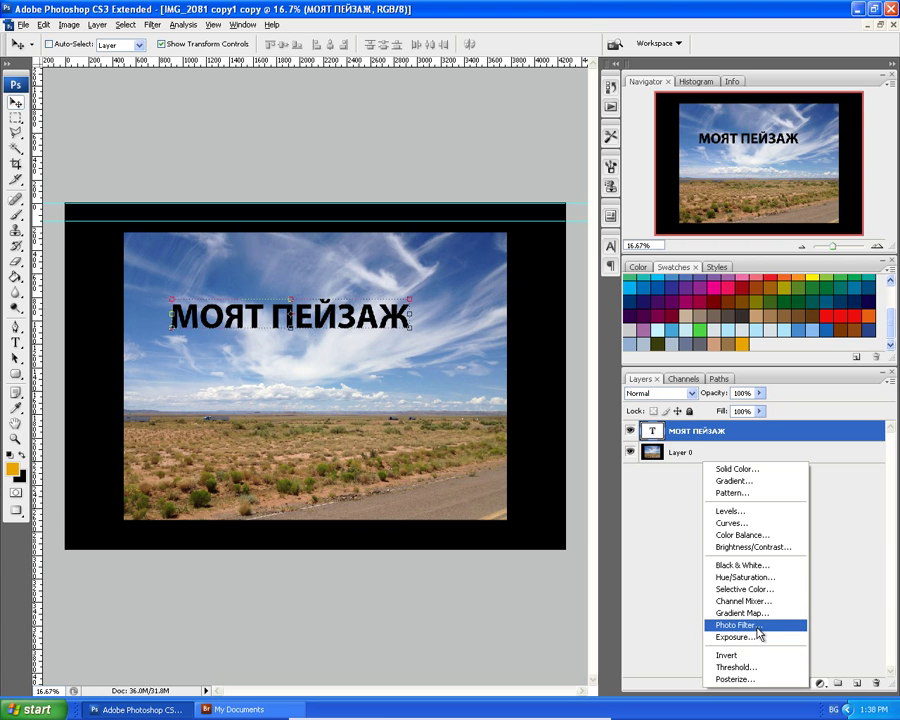
click(757, 627)
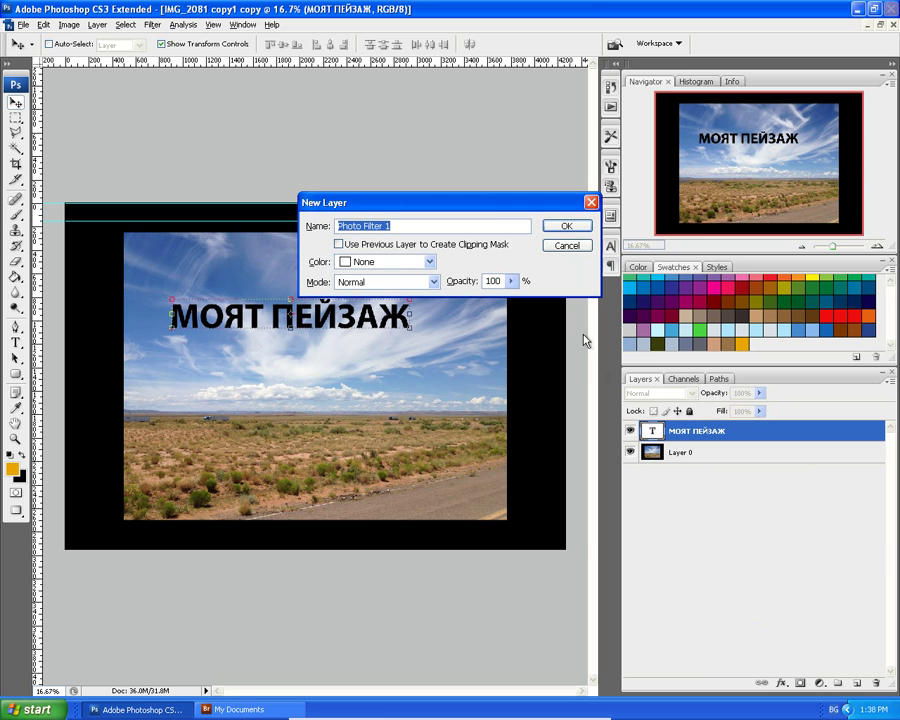
click(339, 244)
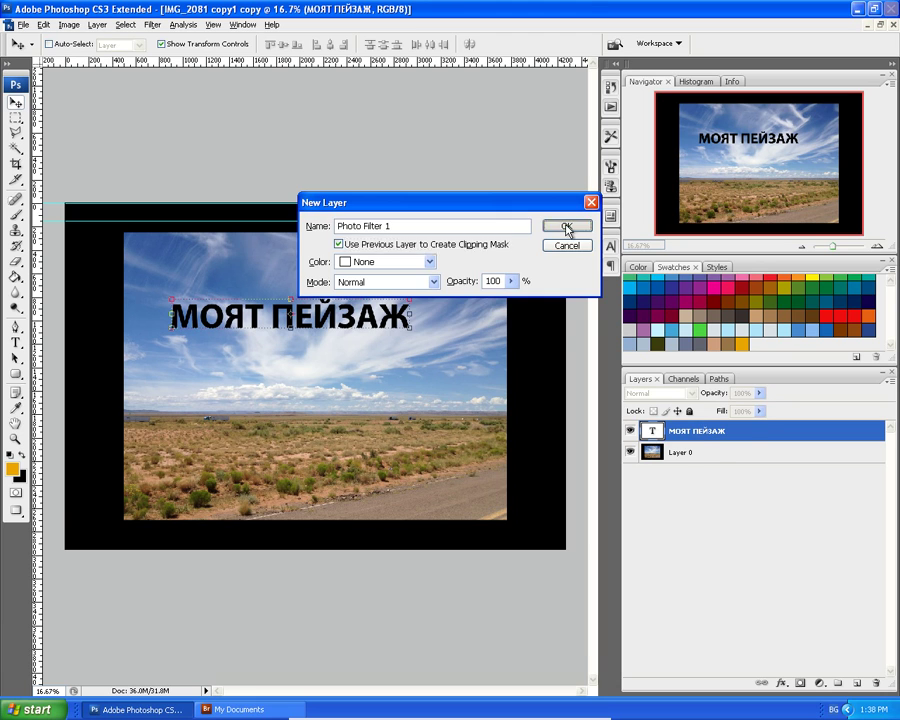
click(566, 228)
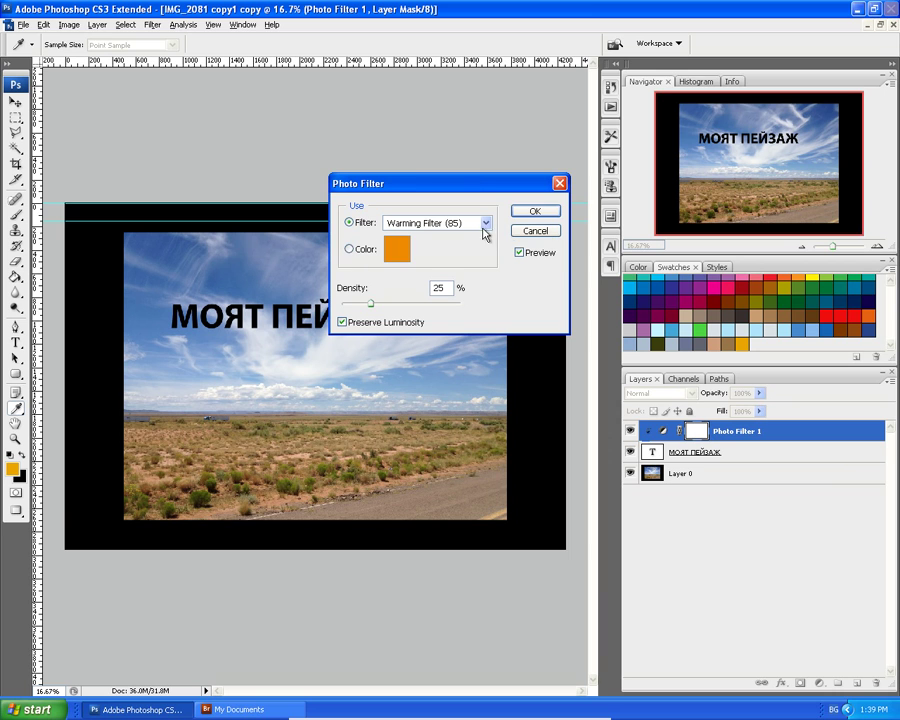
click(348, 250)
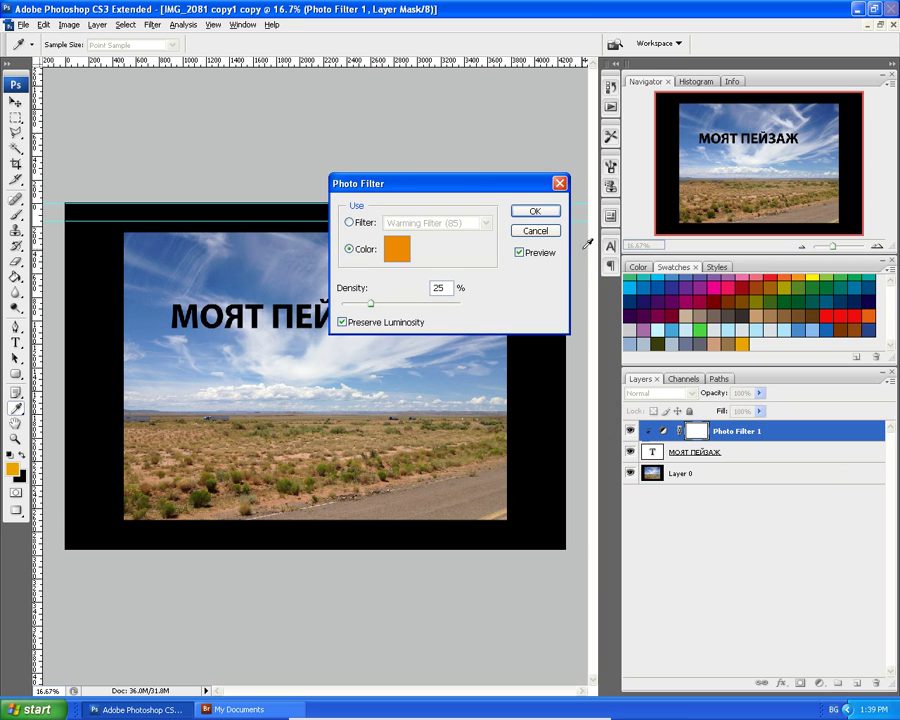
click(538, 212)
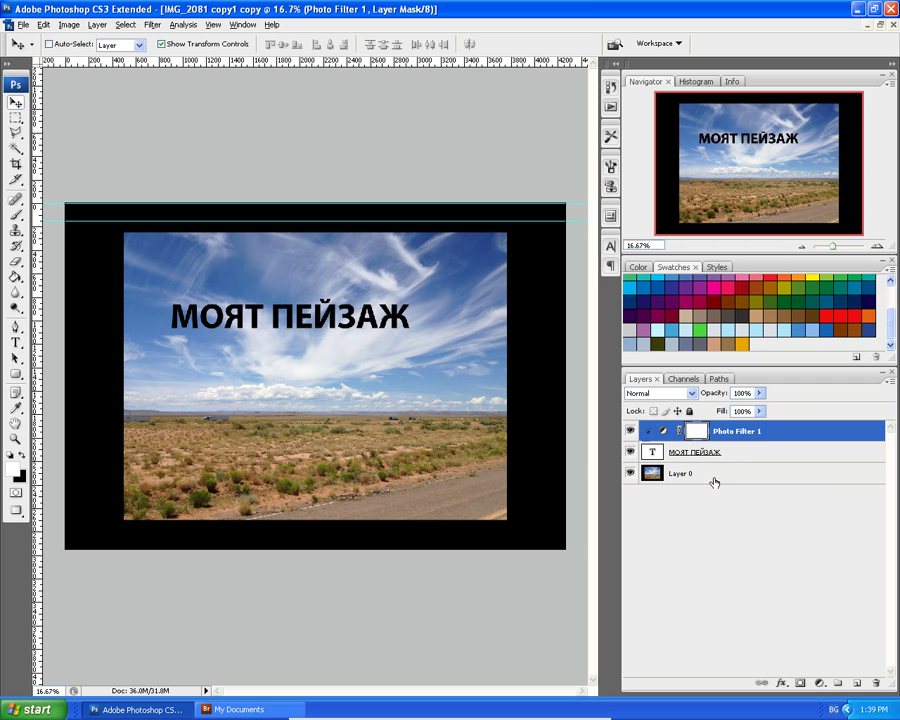
Inspect the layer option menus for Layer 0 and the title layer without changes.
click(648, 477)
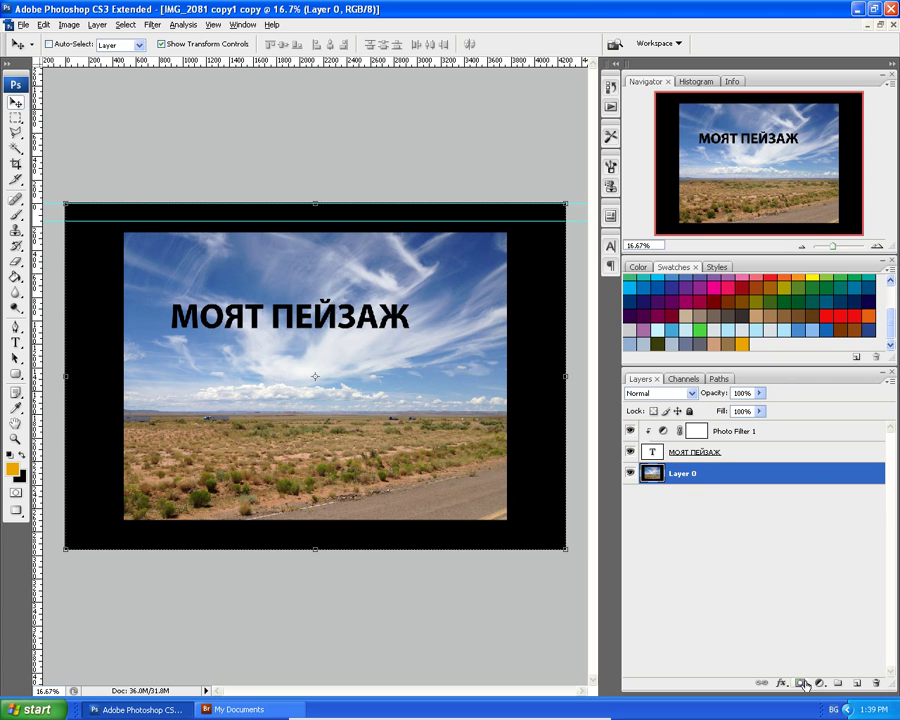
right_click(706, 479)
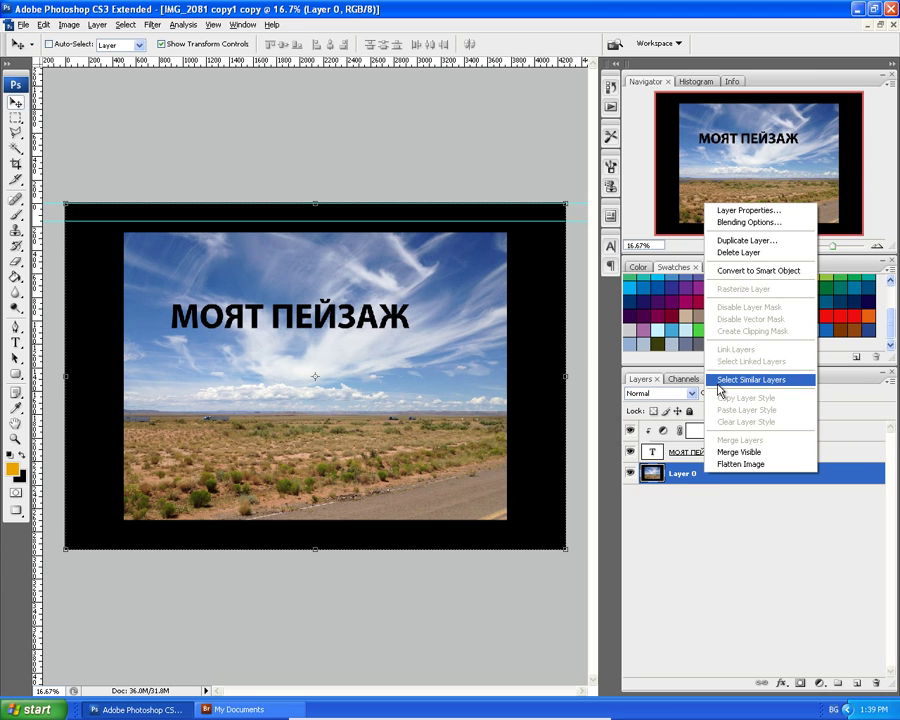
click(683, 457)
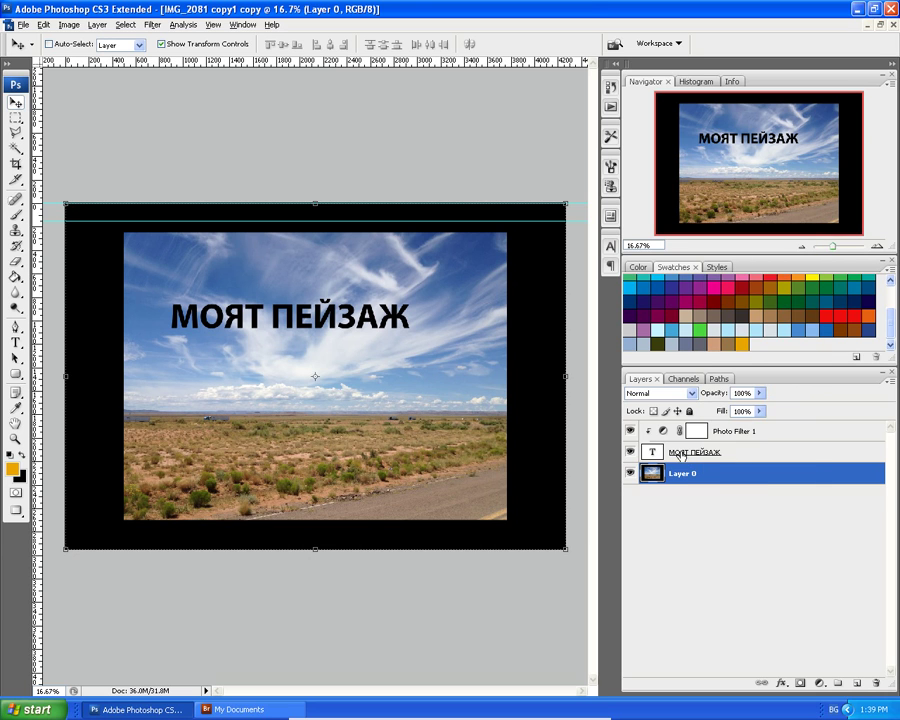
click(683, 455)
right_click(682, 456)
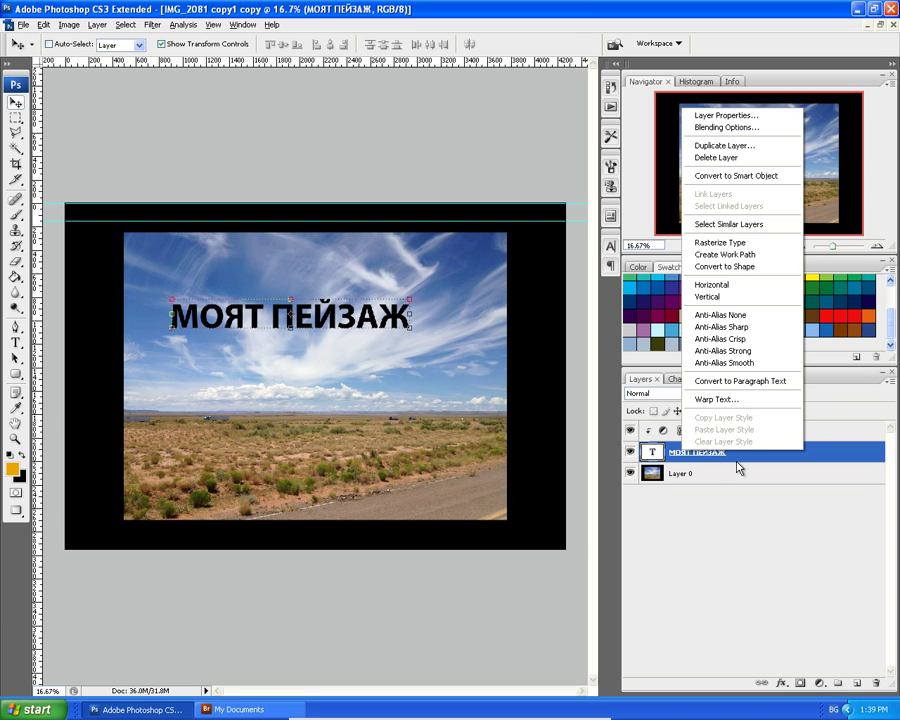
click(643, 494)
Move Layer 0 above the МОЯТ ПЕЙЗАЖ text layer, then select the text layer.
drag(653, 476, 662, 452)
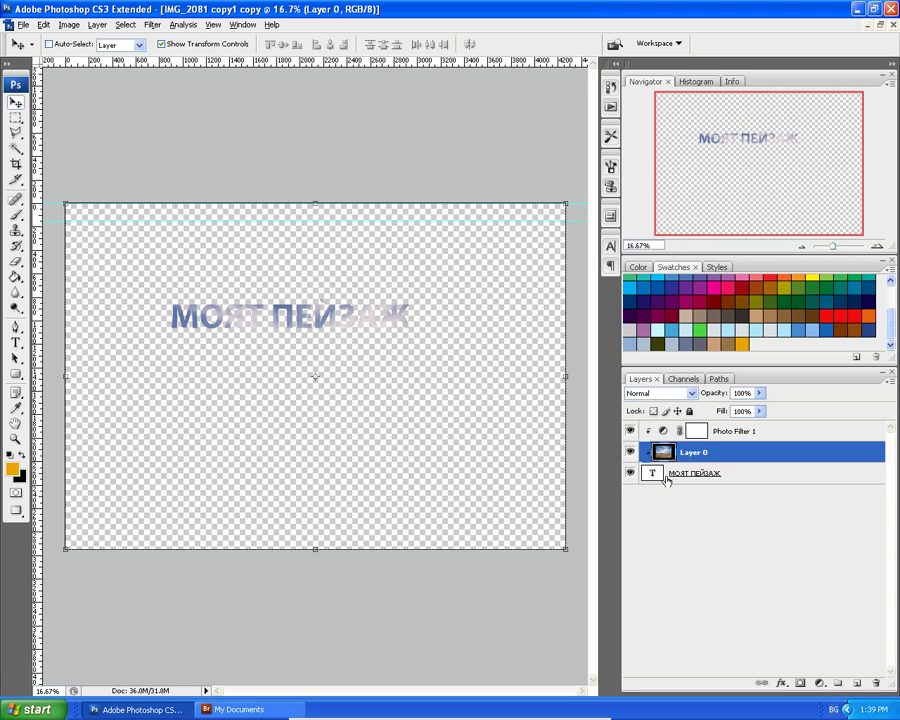
drag(657, 452, 656, 480)
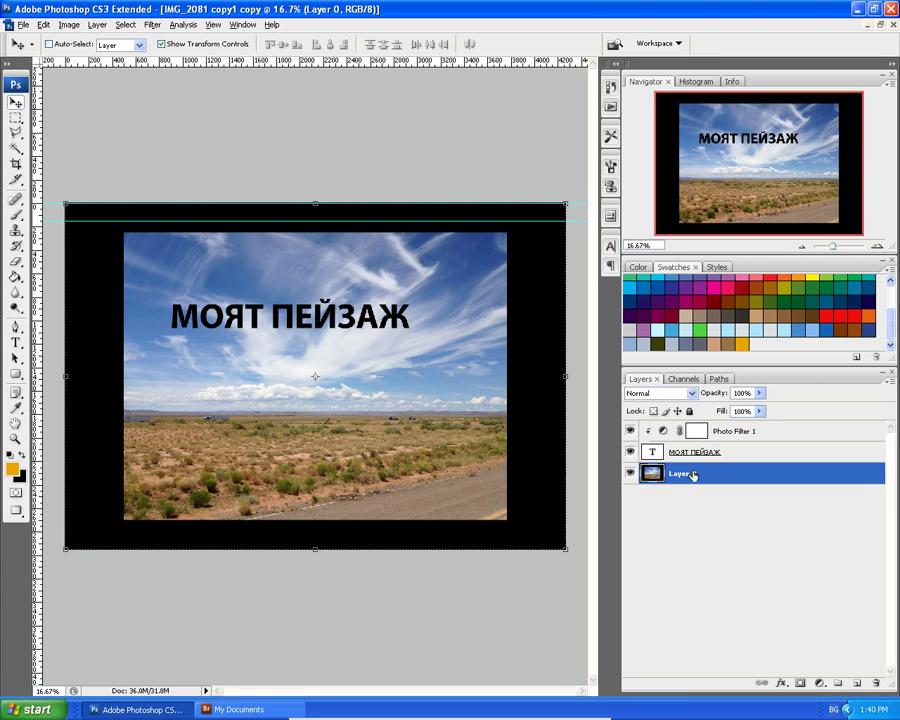
drag(693, 475, 697, 449)
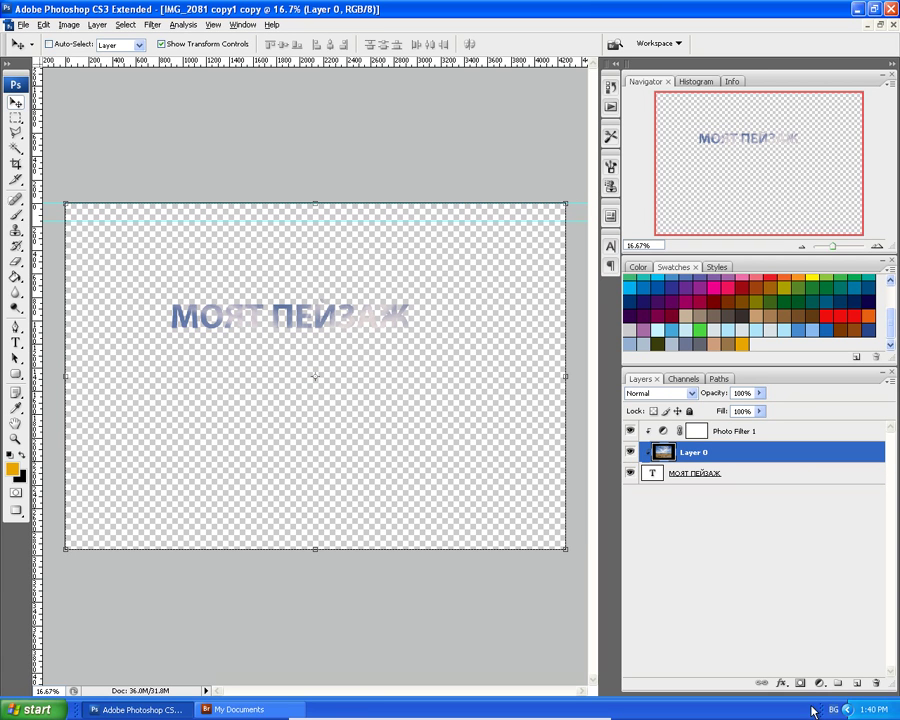
click(662, 470)
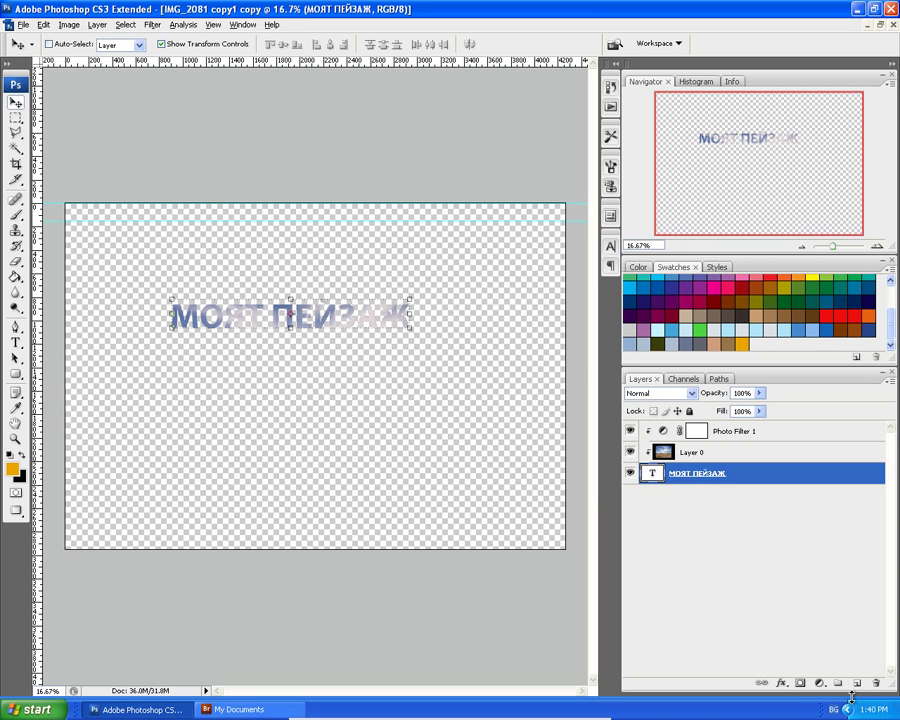
Add a brown-filled Layer 1 beneath the title and duplicate the МОЯТ ПЕЙЗАЖ text layer.
click(859, 684)
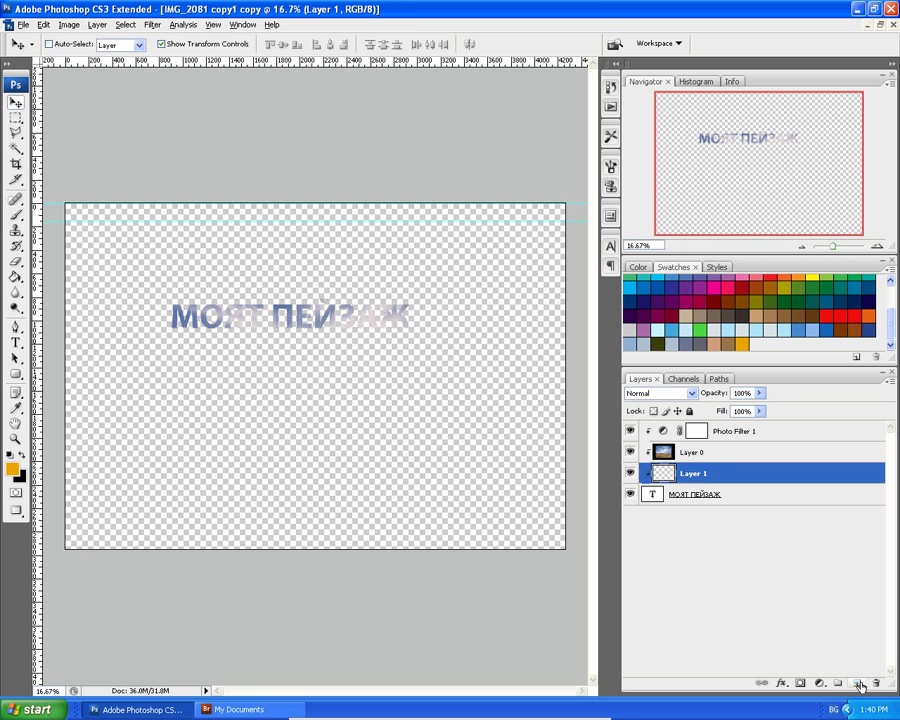
drag(672, 473, 664, 500)
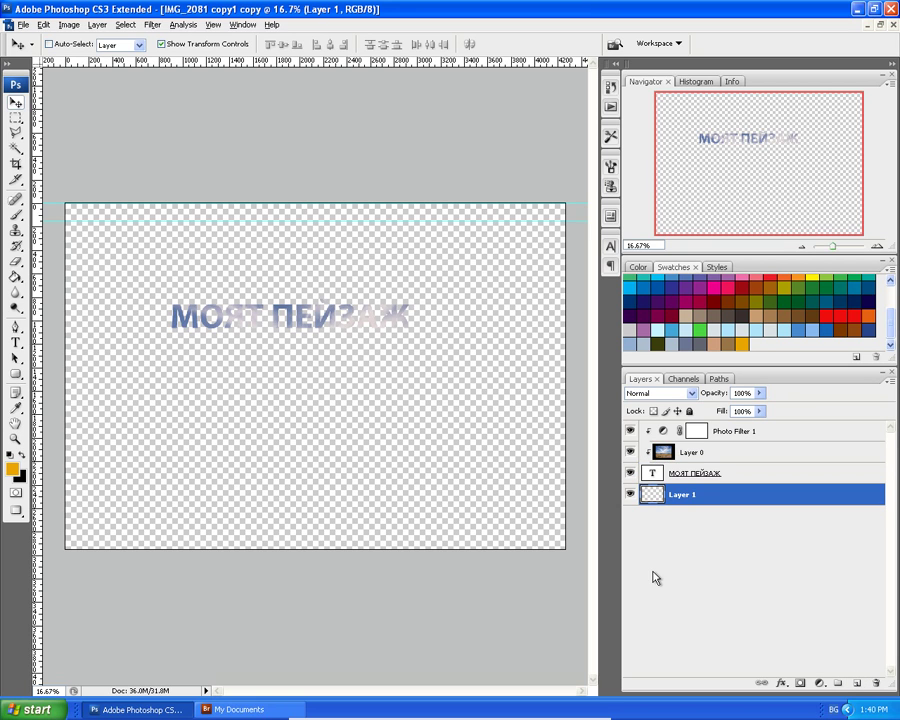
click(726, 342)
key(g)
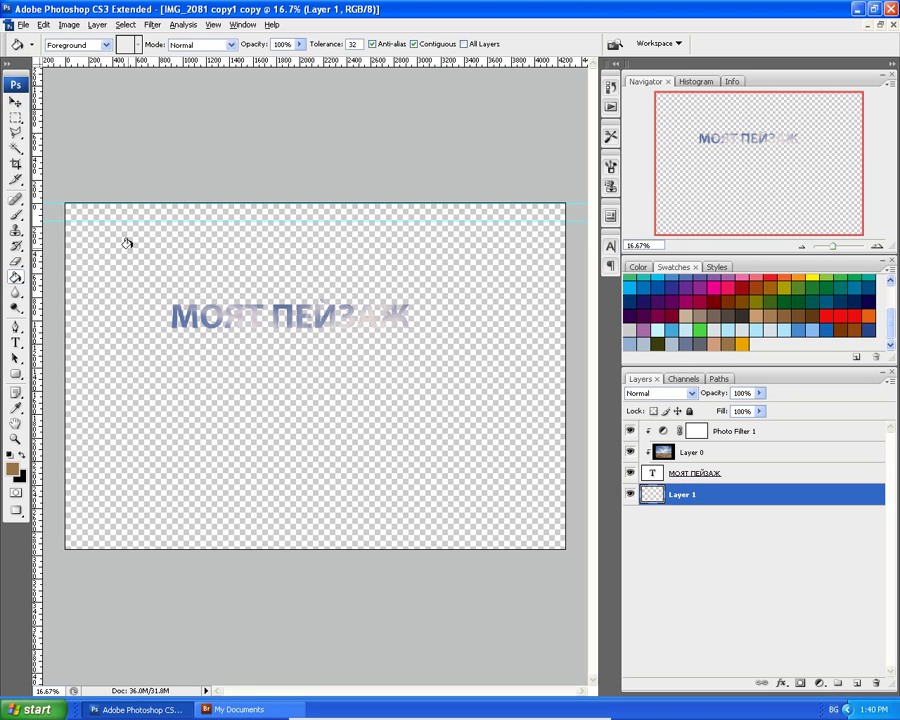
click(138, 240)
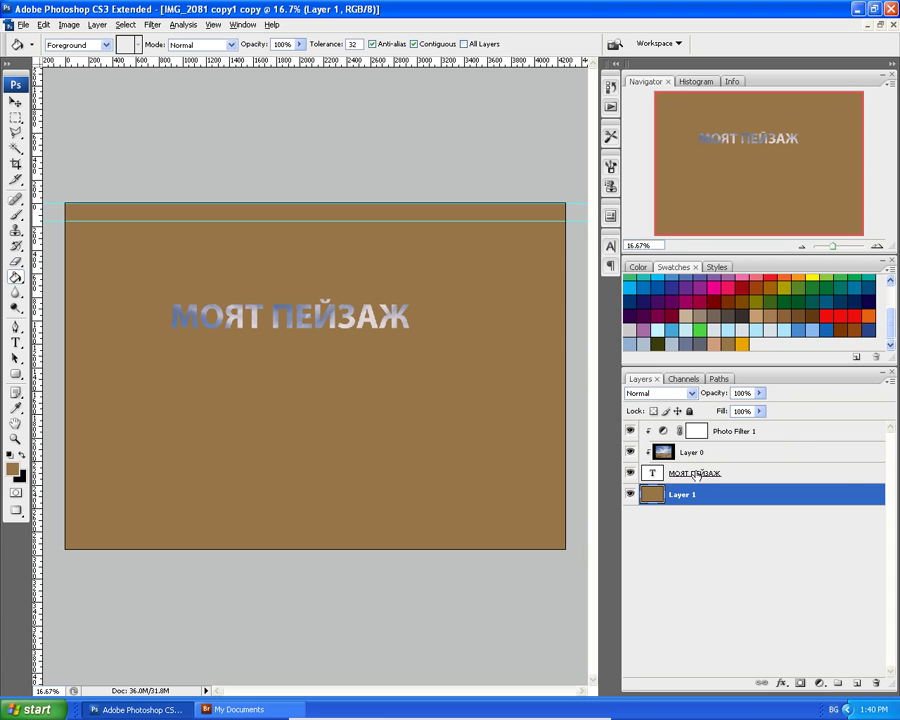
drag(697, 476, 857, 690)
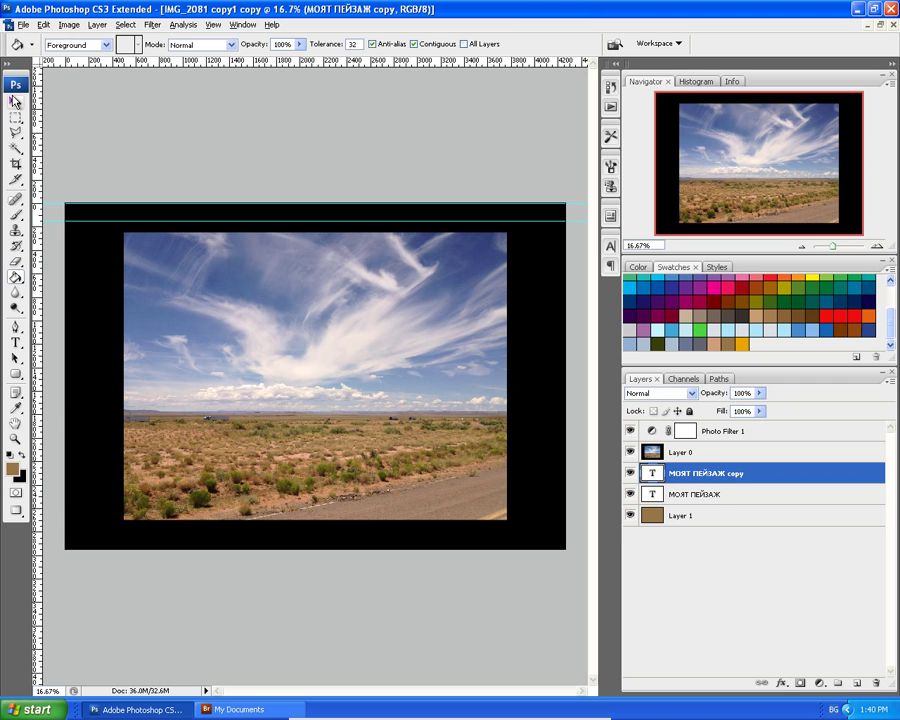
Stack both title layers above Layer 0 and drag the original title lower on the image.
click(14, 101)
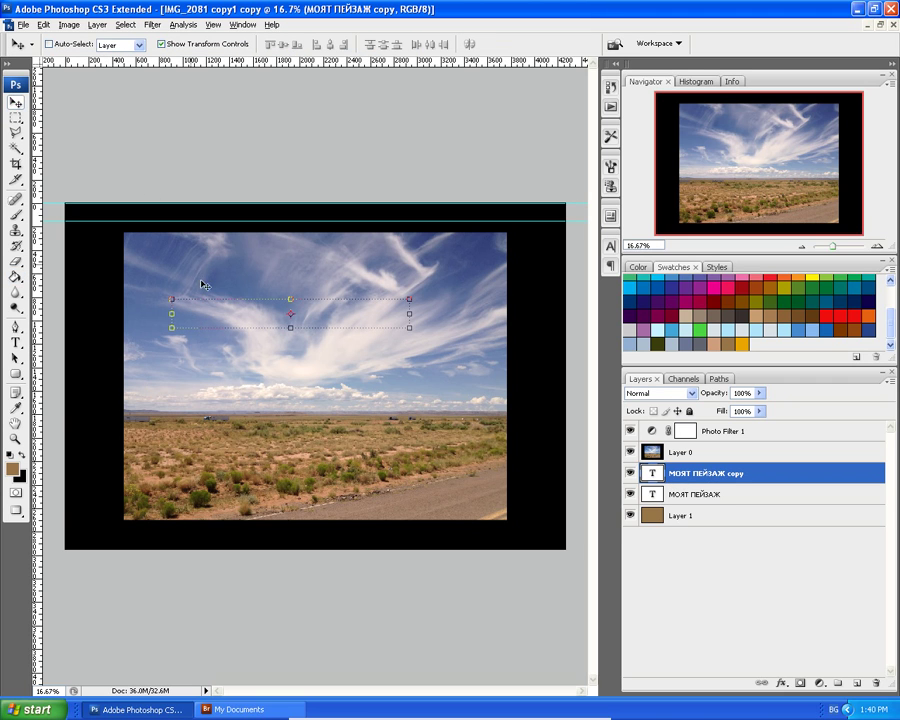
drag(697, 475, 697, 452)
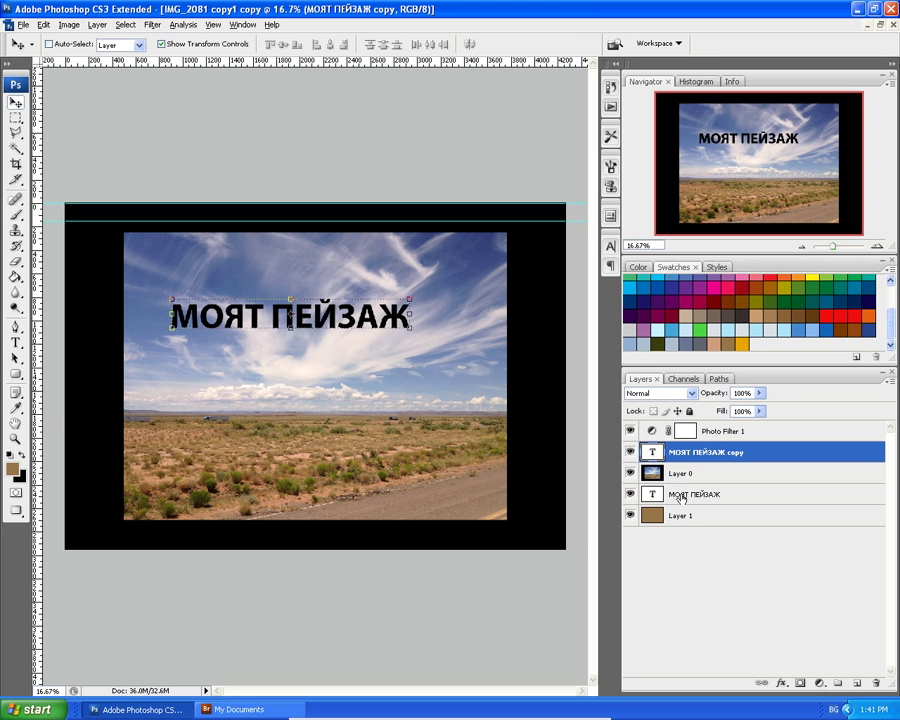
drag(683, 497, 694, 476)
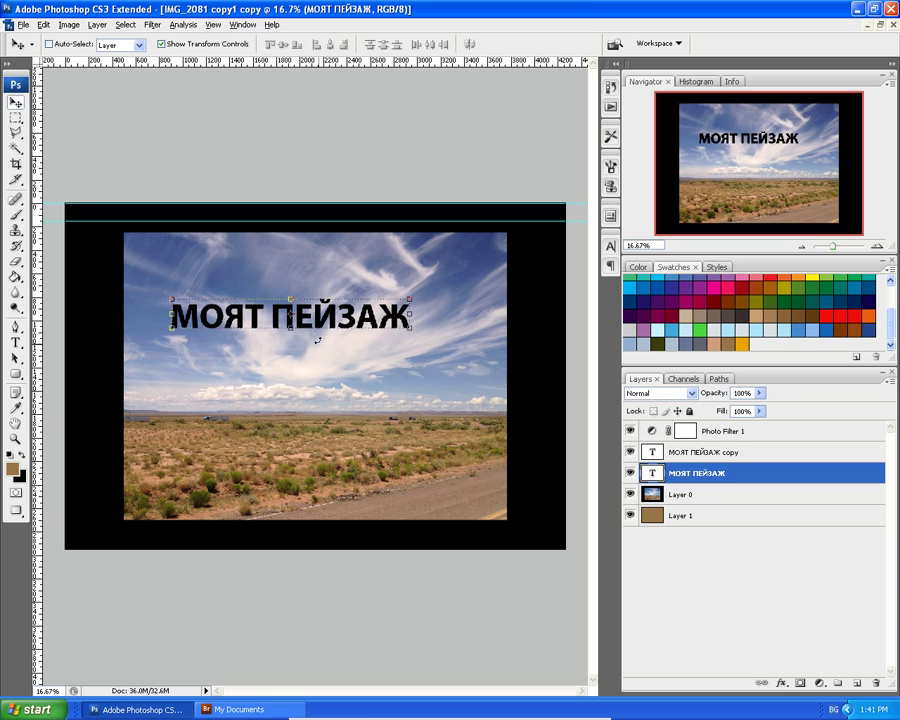
drag(331, 326, 322, 398)
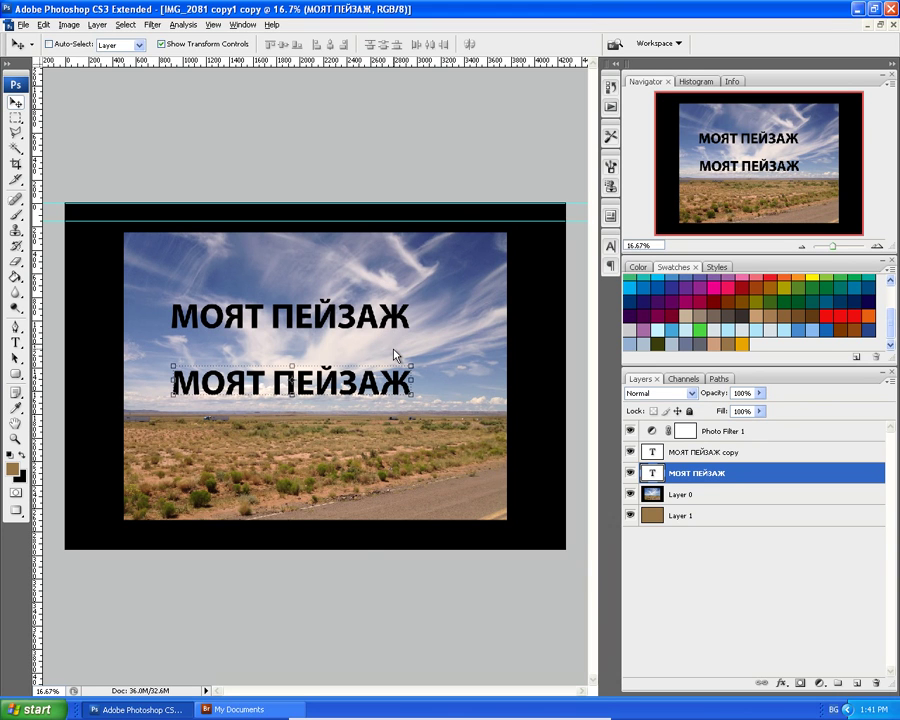
key(ctrl+plus)
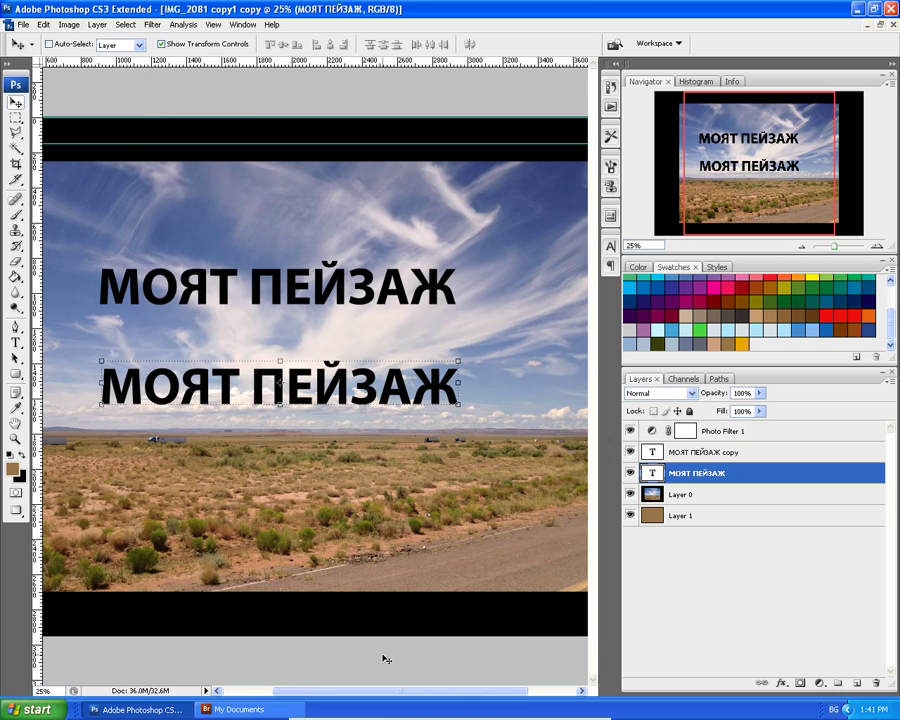
Zoom in on the lower title's letters and briefly place a text caret in it.
key(ctrl+plus)
key(ctrl+plus)
key(ctrl+plus)
key(ctrl+plus)
key(ctrl+plus)
key(ctrl+plus)
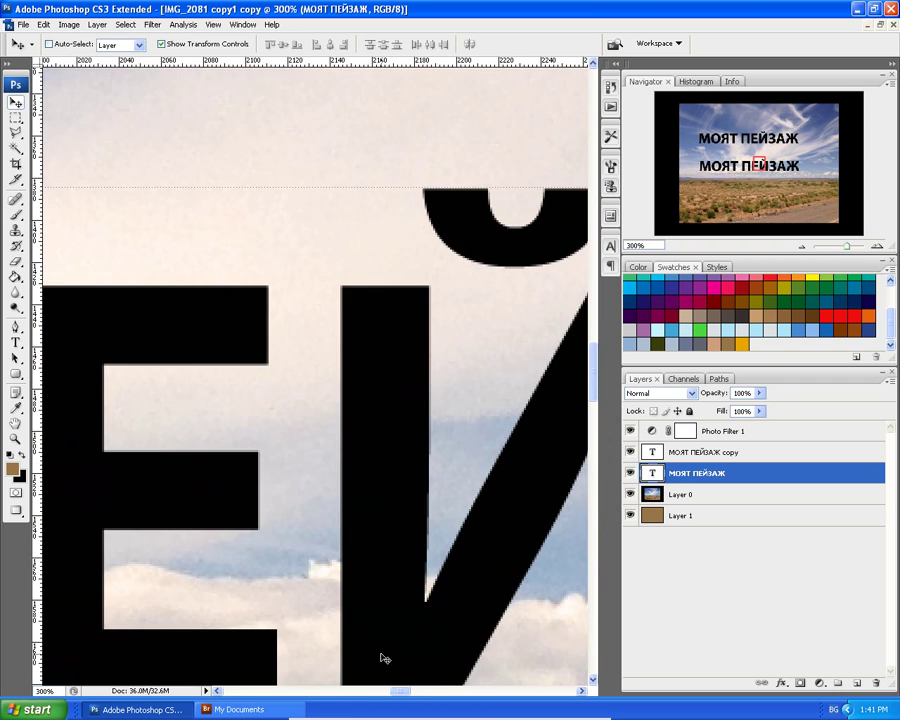
scroll(378, 607, down, 3)
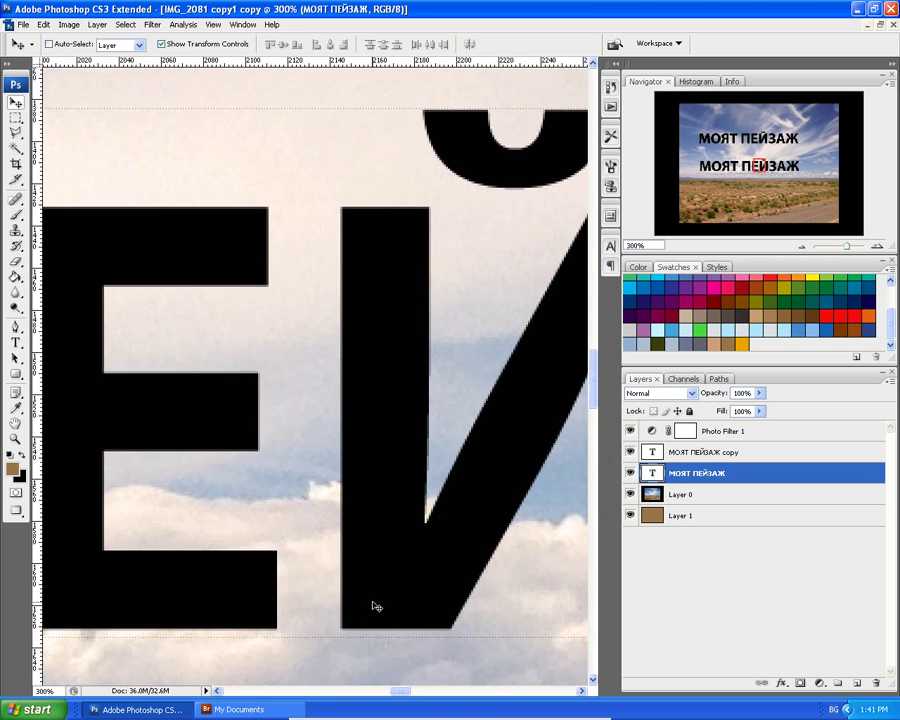
scroll(378, 590, down, 2)
scroll(323, 549, down, 2)
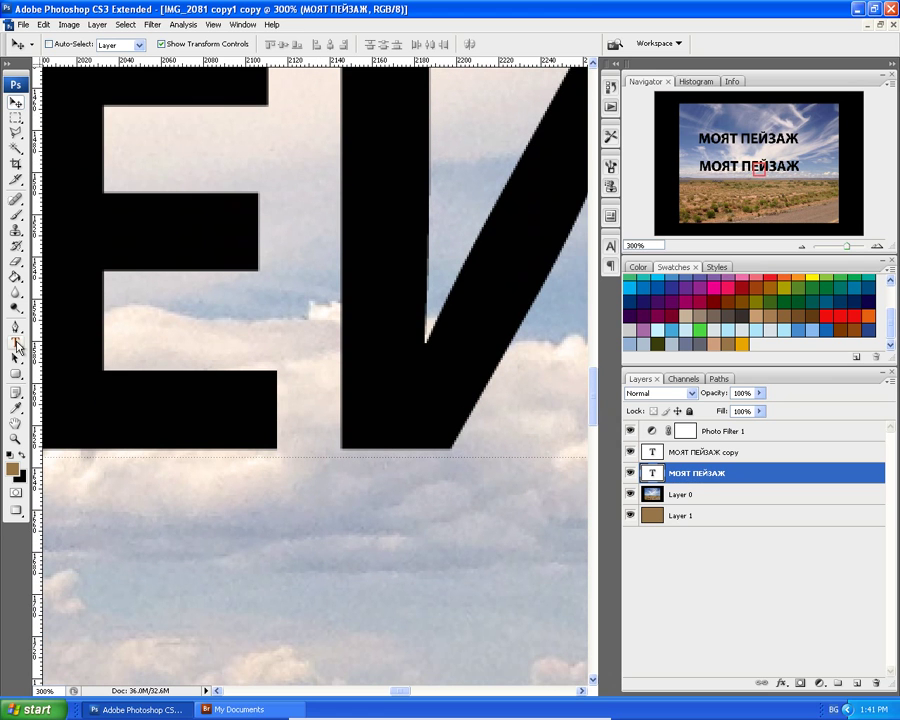
click(15, 342)
click(190, 593)
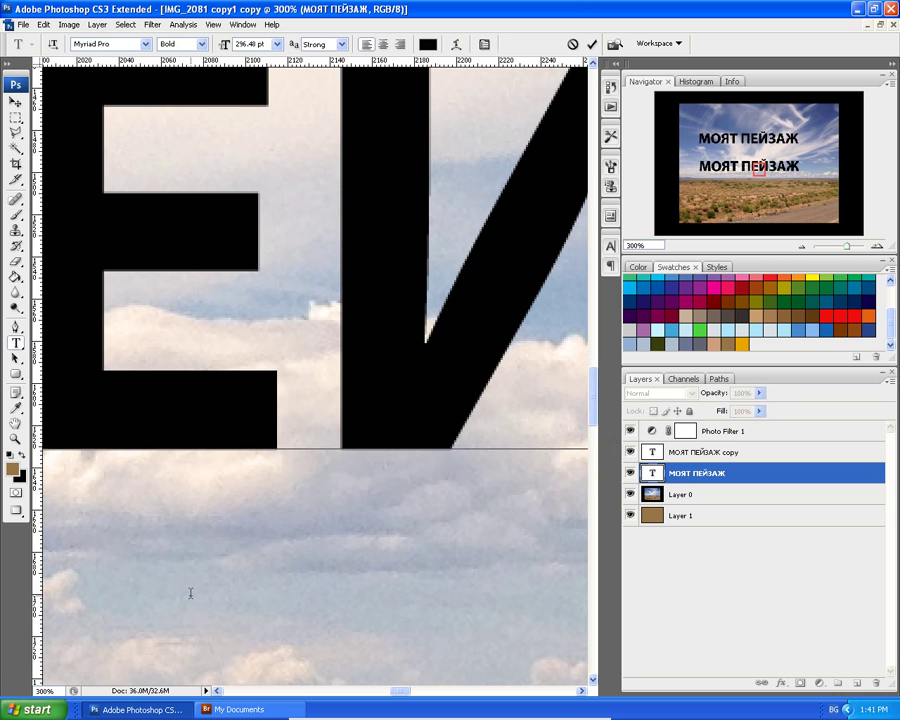
click(15, 101)
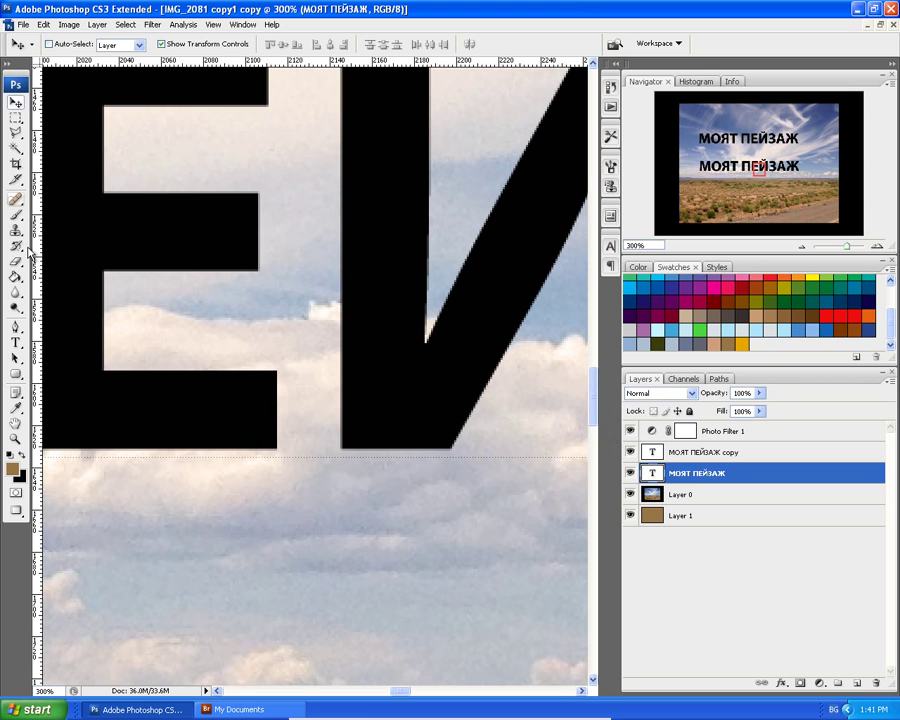
Make Layer 0 the active layer after the stray text edits, with the Move tool selected.
key(t)
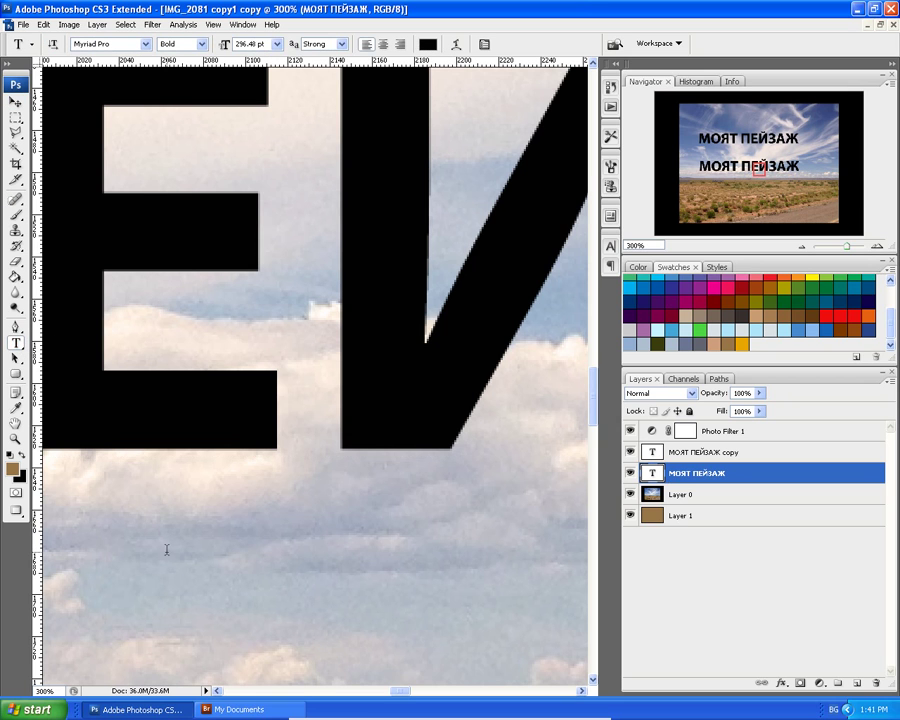
click(153, 551)
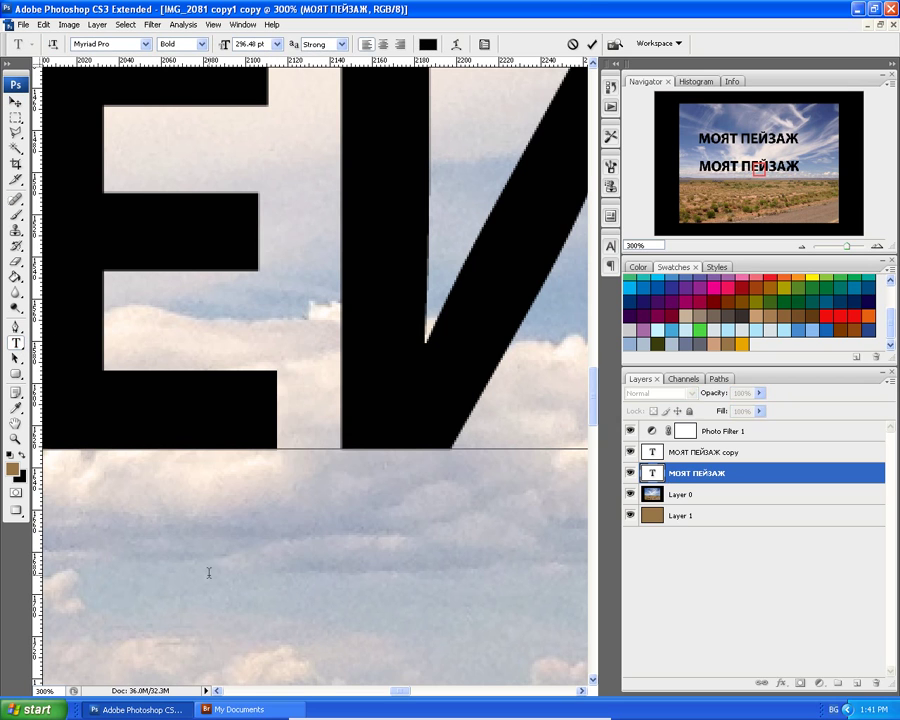
click(15, 102)
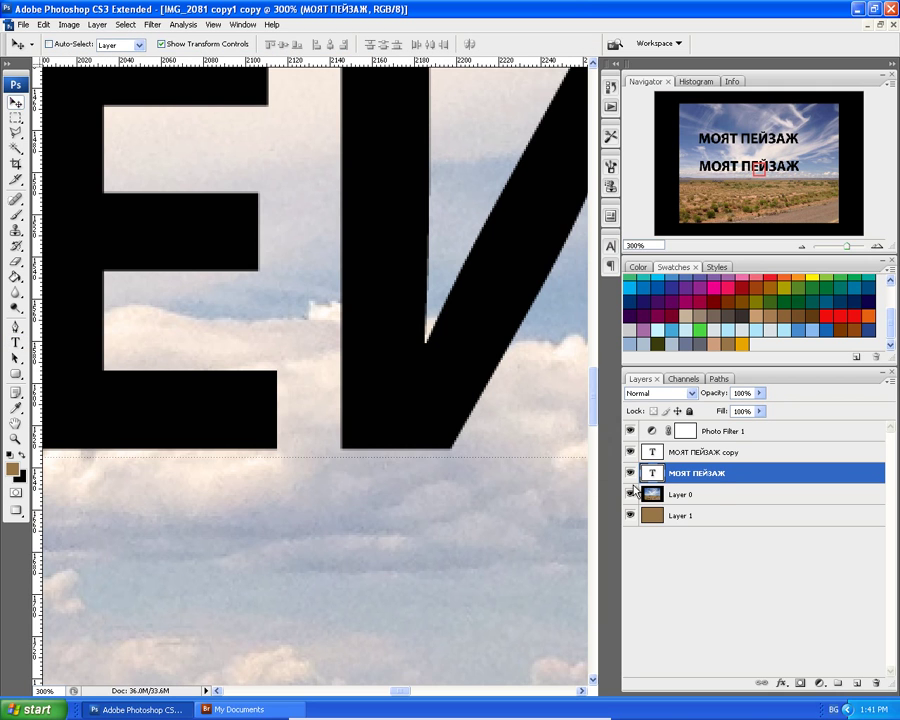
click(655, 494)
click(16, 342)
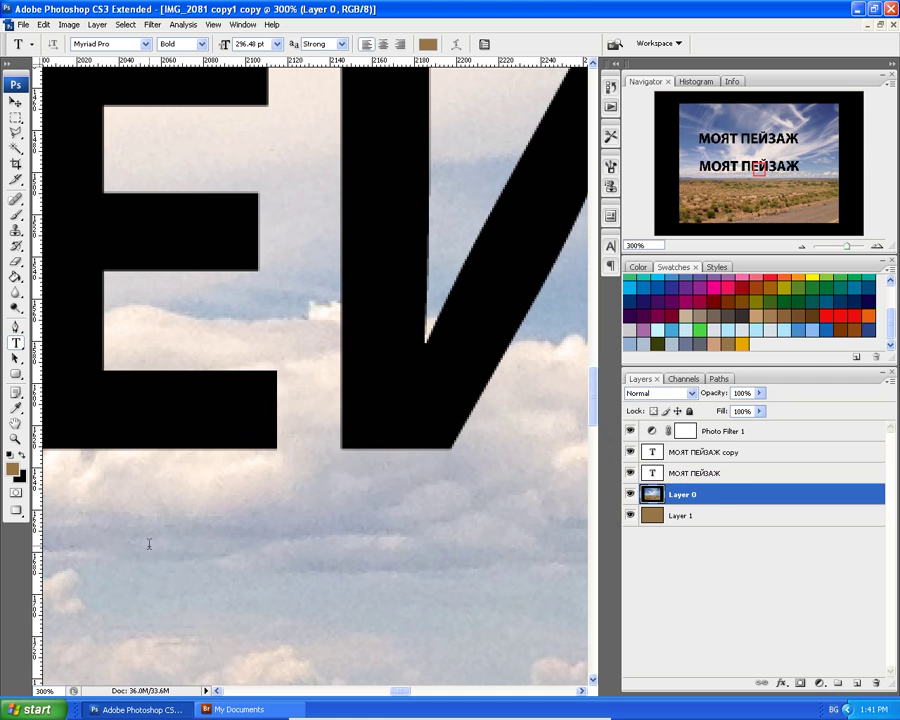
click(142, 522)
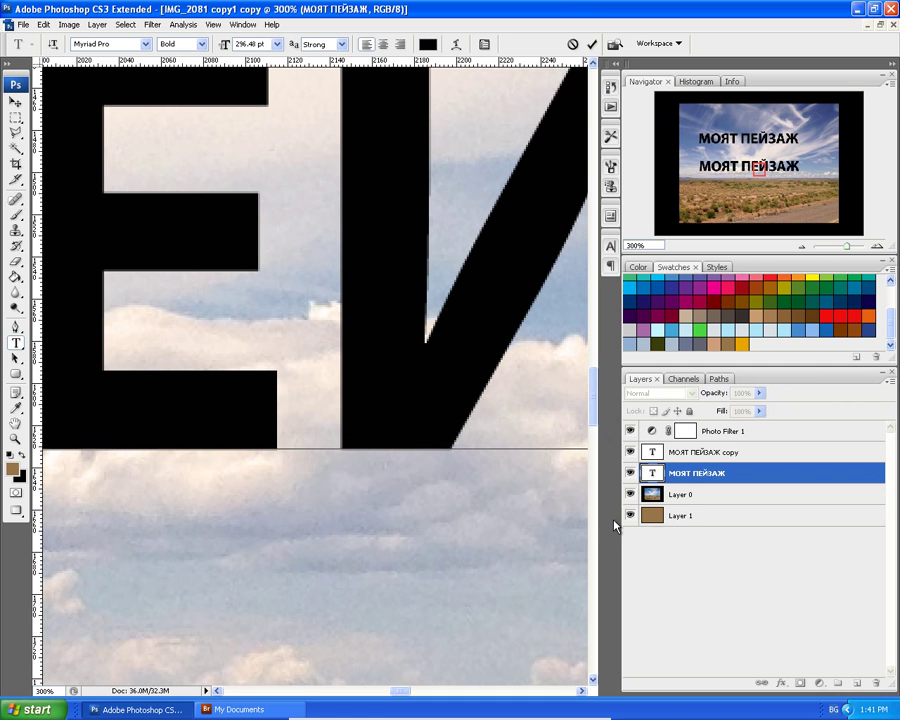
click(655, 494)
click(238, 524)
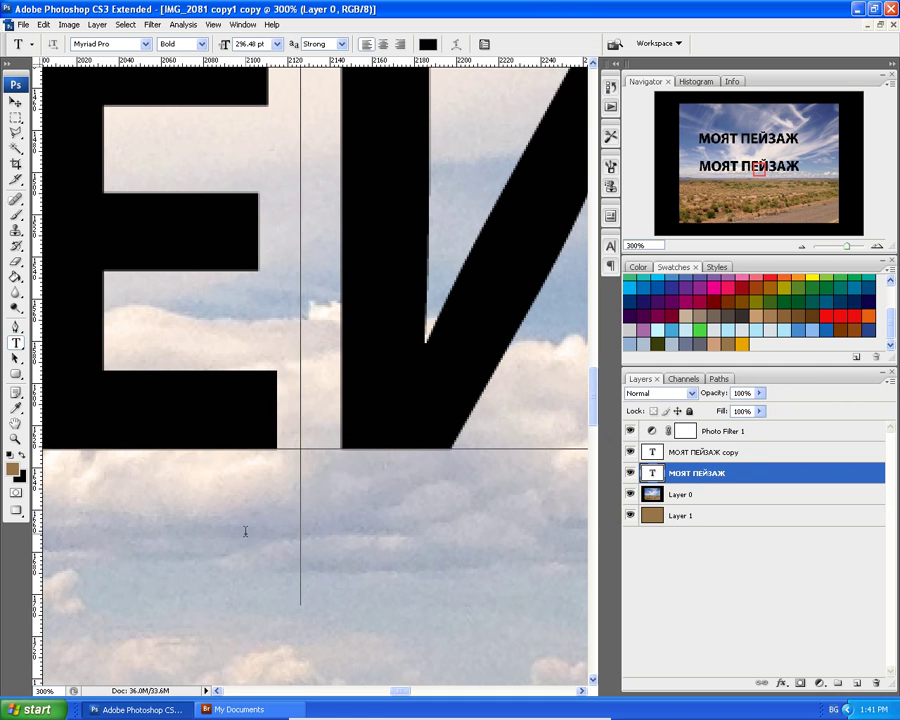
click(667, 494)
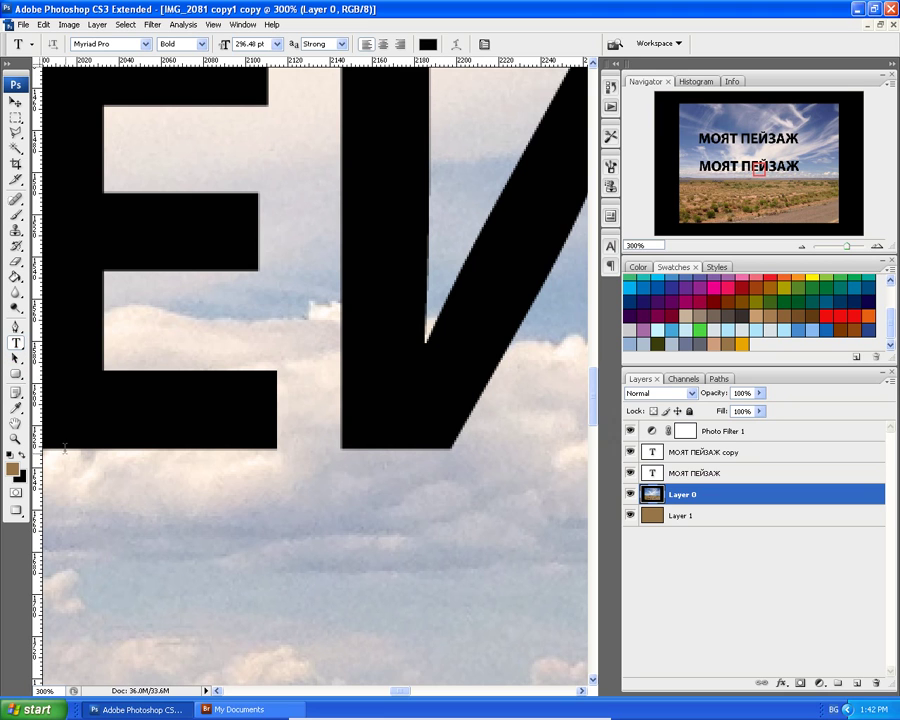
click(16, 101)
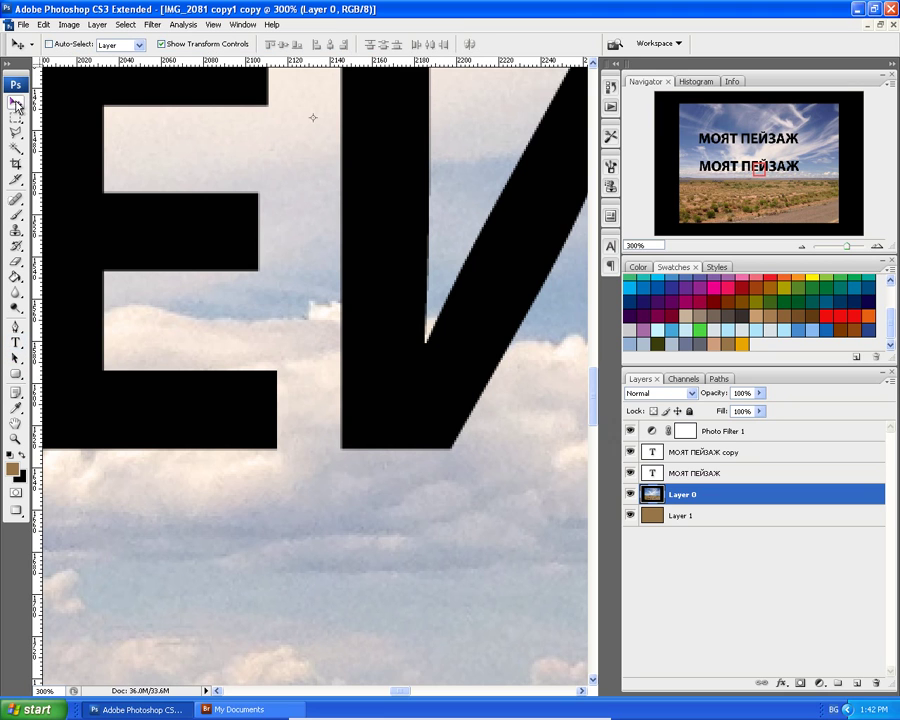
Hide both МОЯТ ПЕЙЗАЖ layers and type 'моят пейзаж' as a new line in the clouds.
click(629, 452)
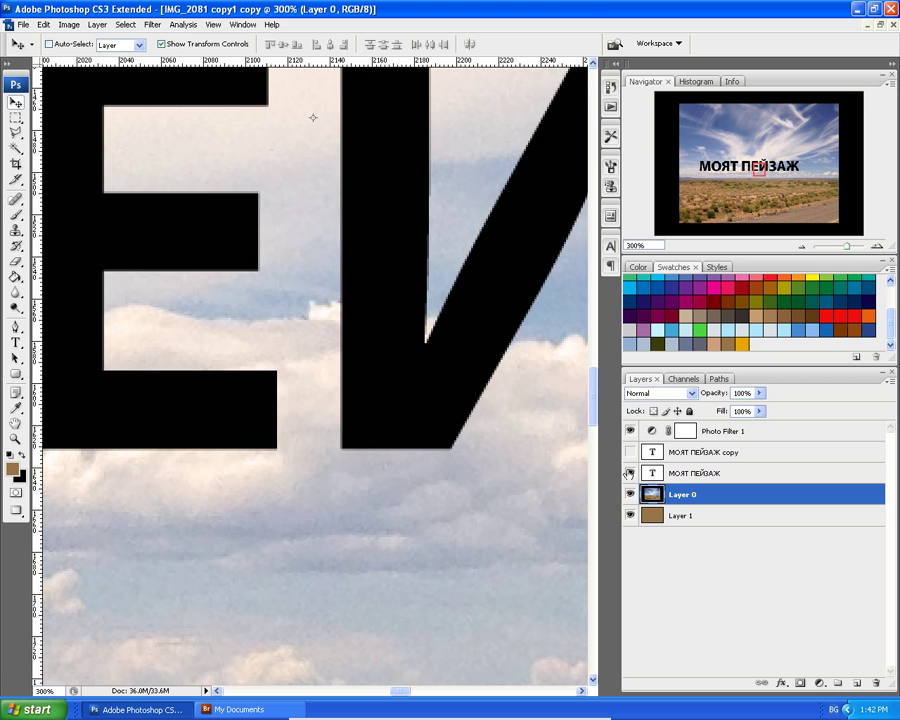
click(629, 473)
click(16, 342)
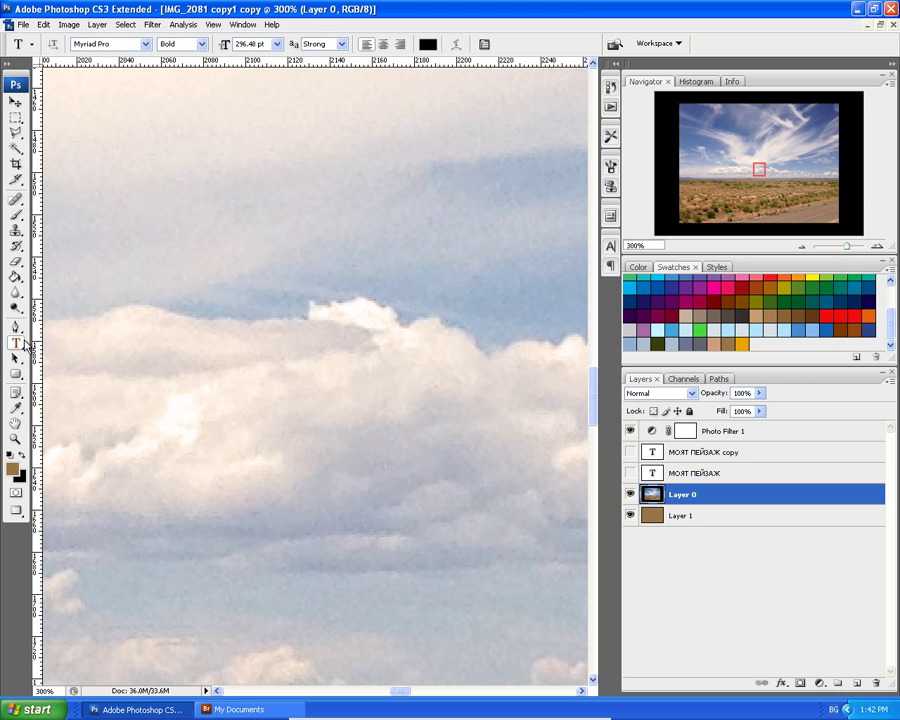
click(188, 456)
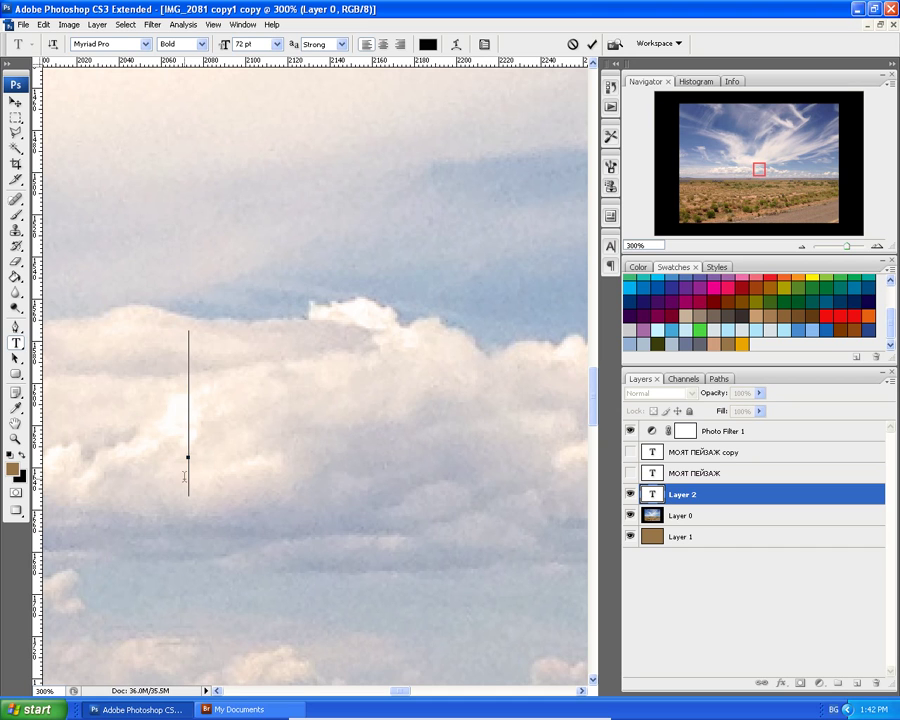
text(M)
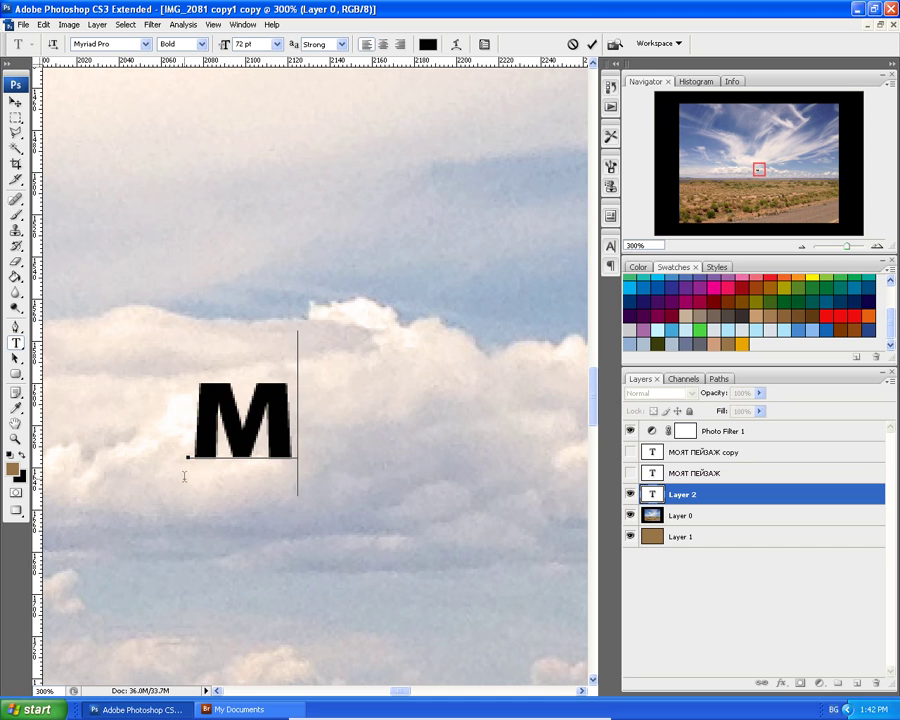
text(ОЯТ)
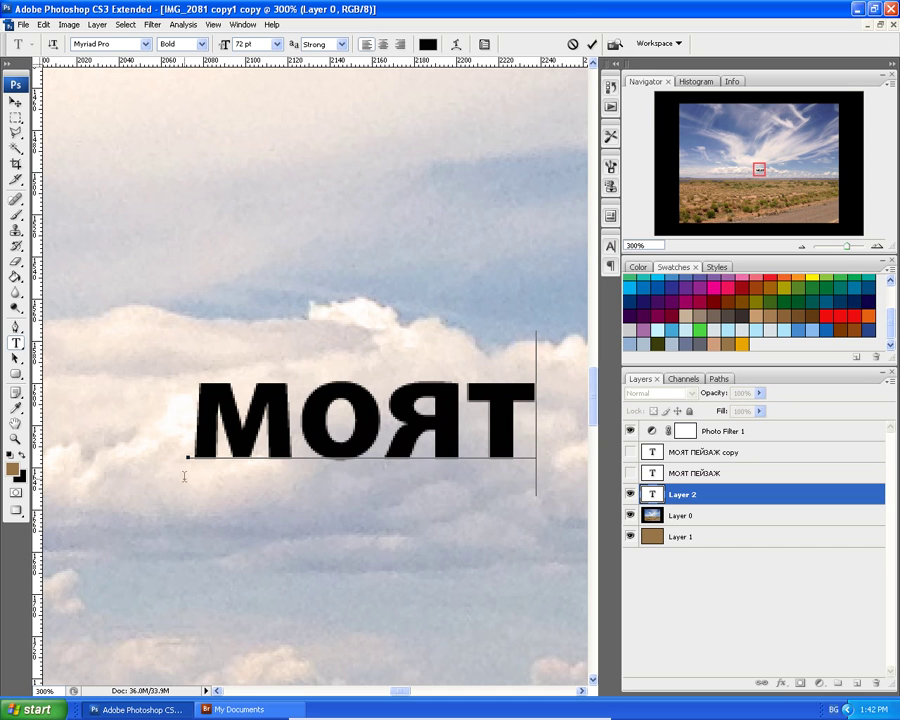
text( П)
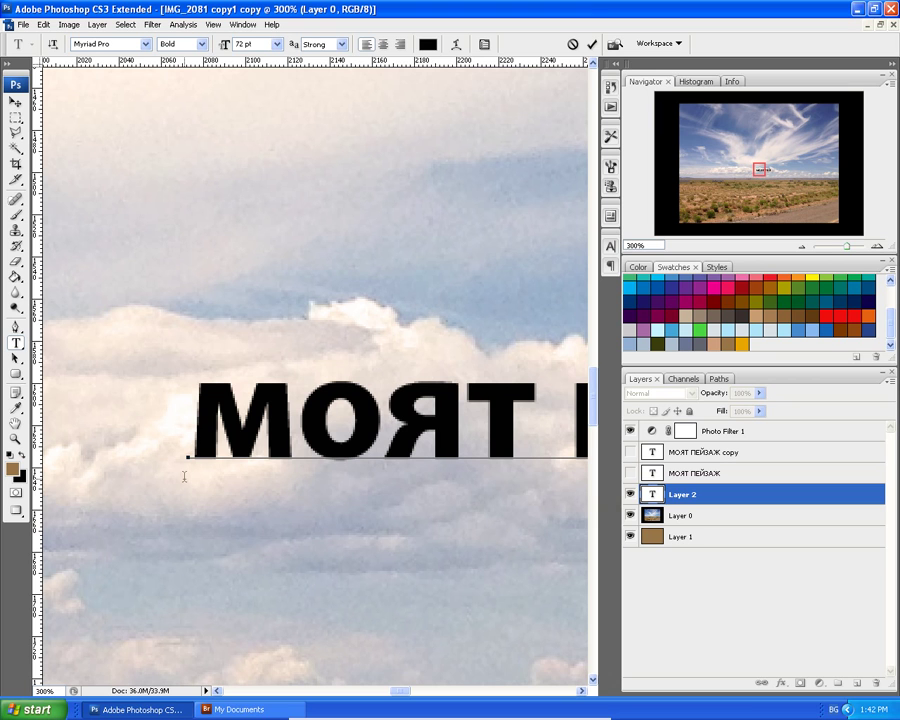
key(ctrl+minus)
key(ctrl+minus)
key(ctrl+minus)
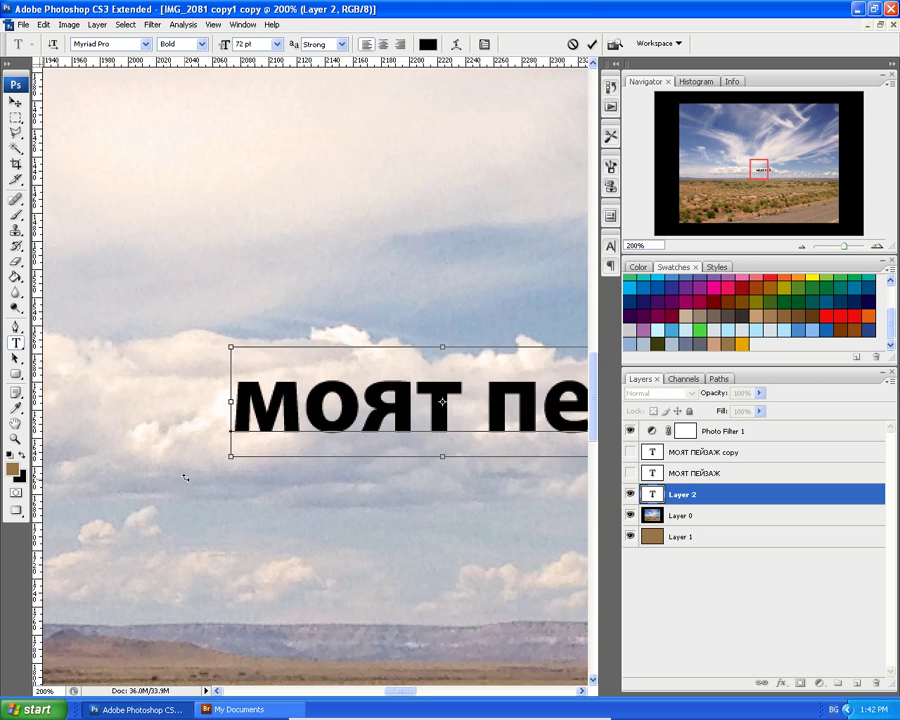
text(ейзаж)
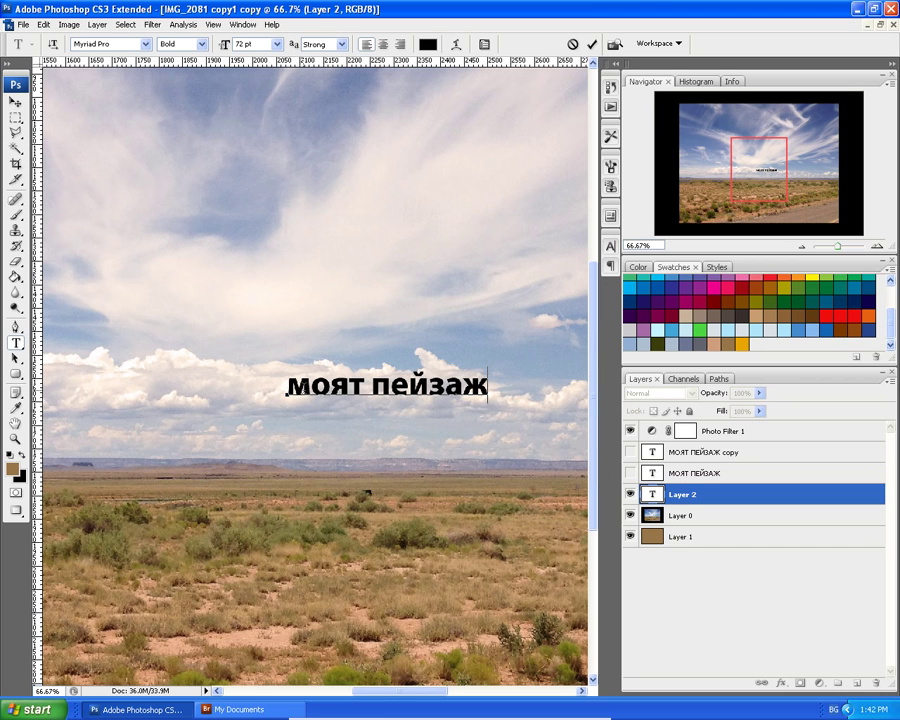
Color the моят пейзаж text f42f2f, save it as a swatch, and re-show the black title.
drag(287, 390, 505, 391)
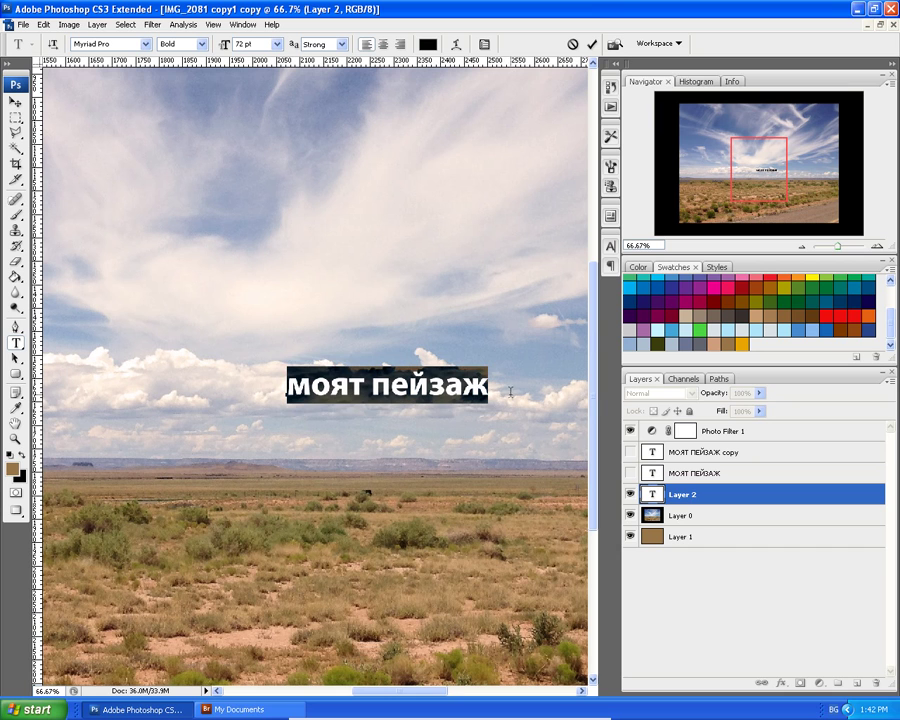
click(428, 44)
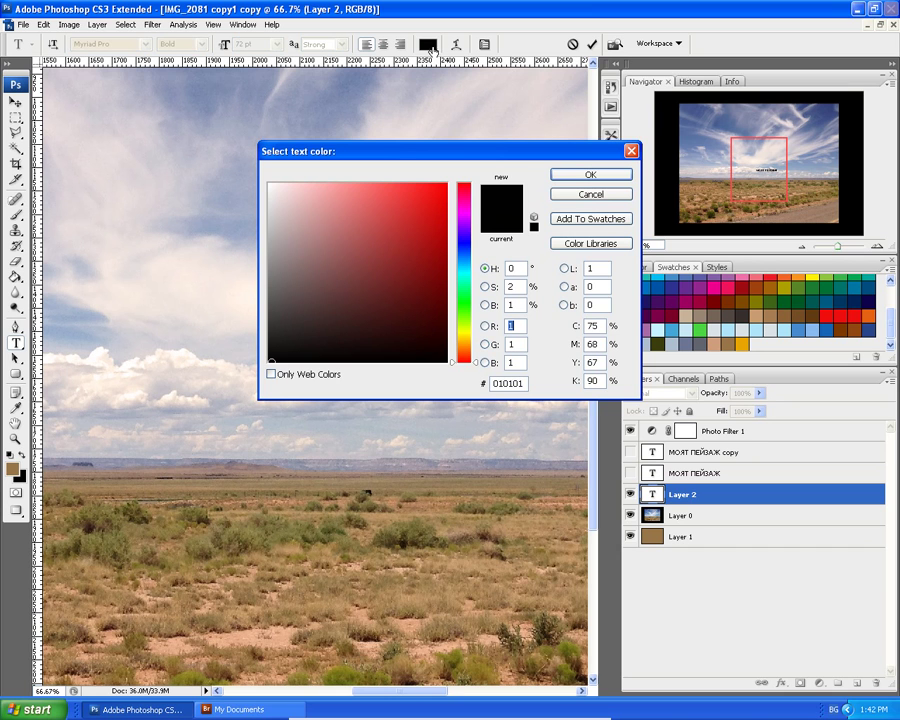
click(343, 191)
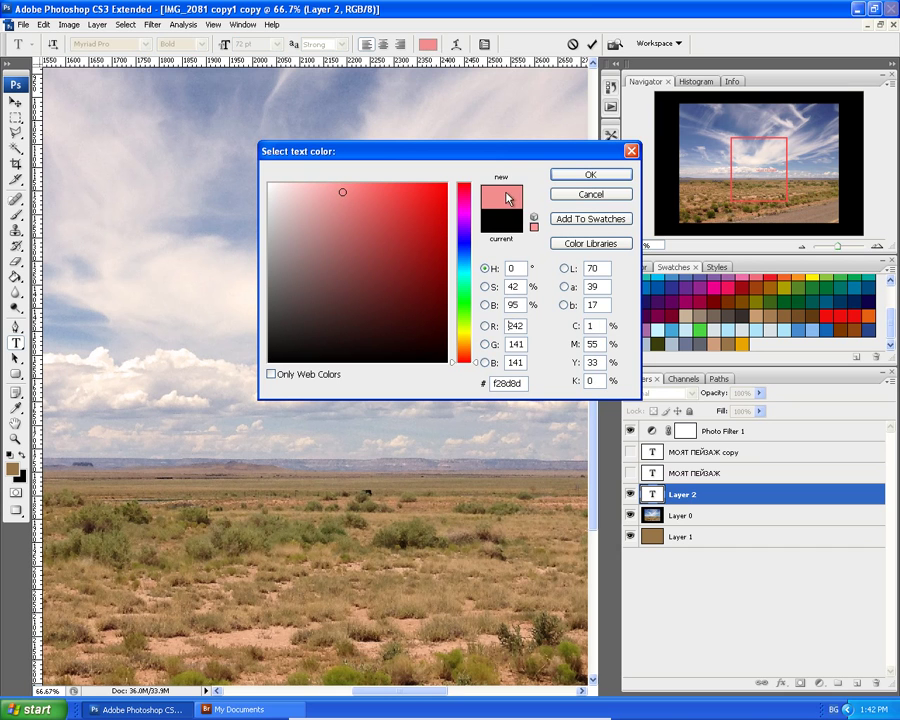
click(412, 190)
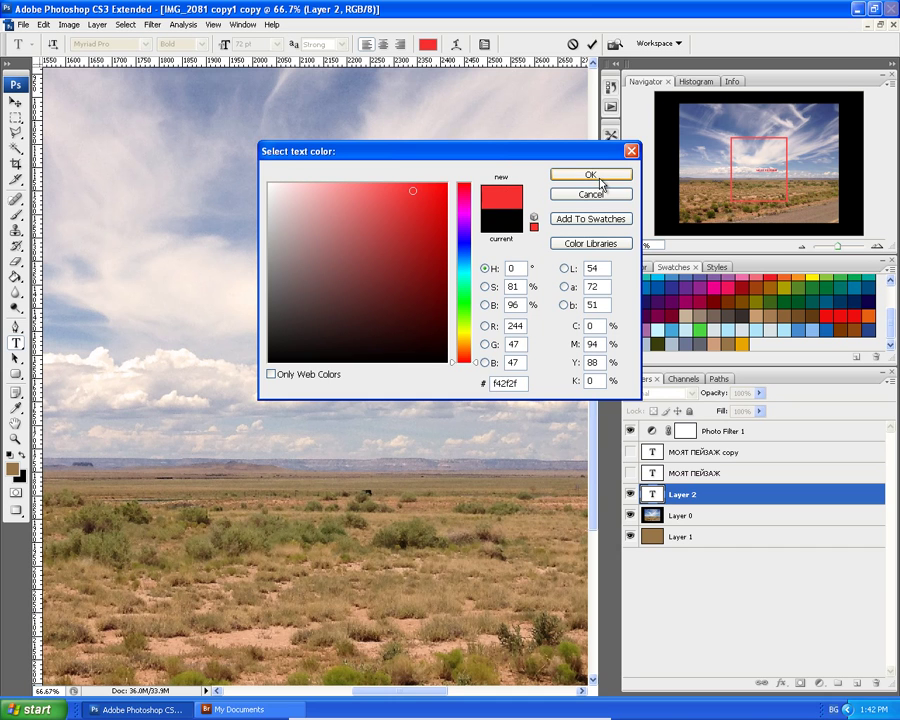
click(590, 222)
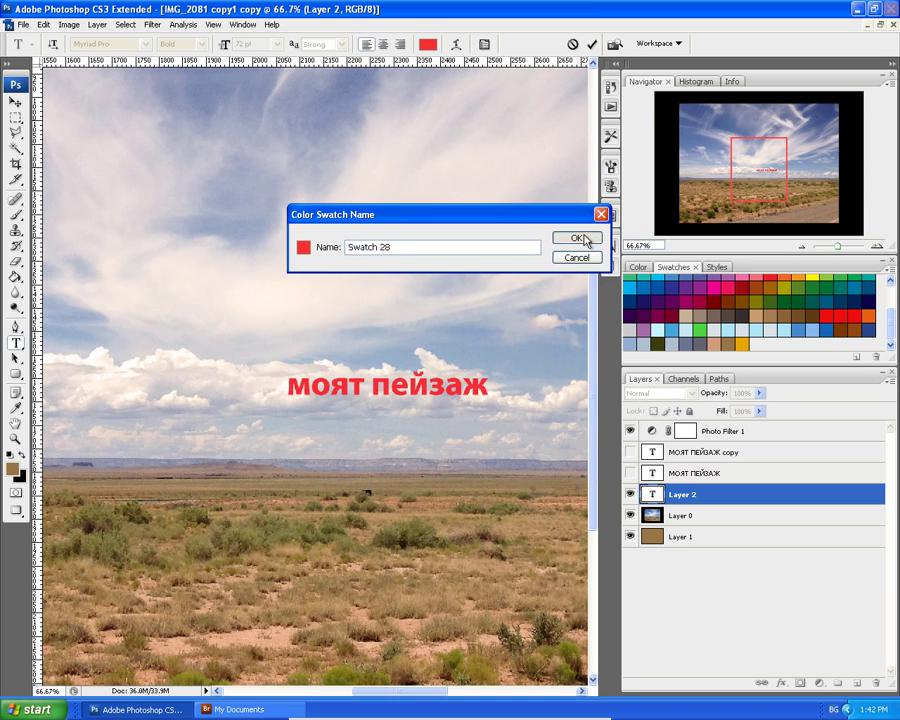
click(580, 236)
click(583, 175)
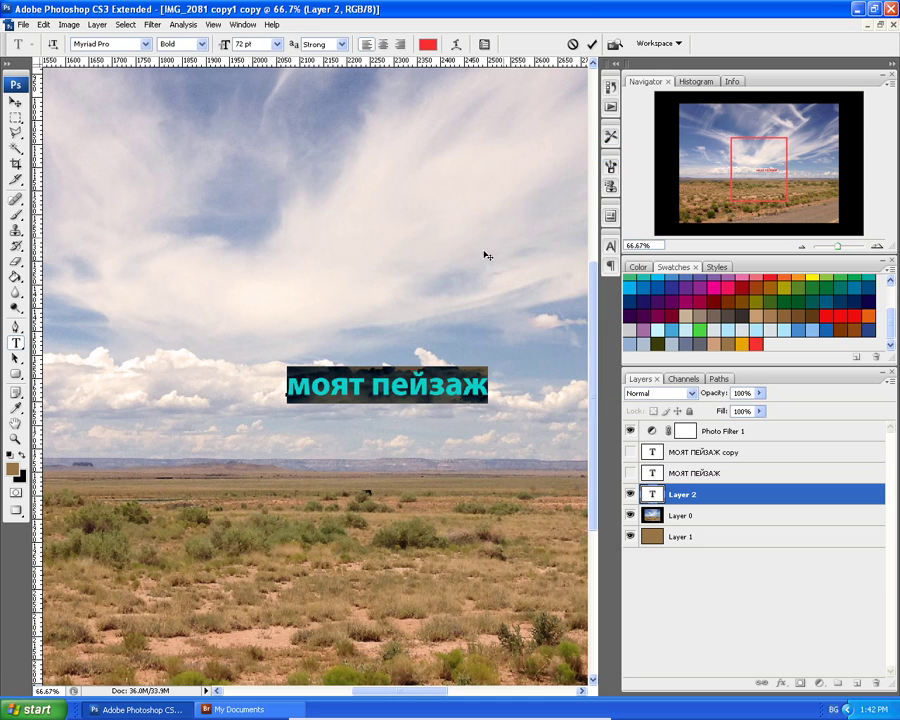
click(629, 473)
click(629, 473)
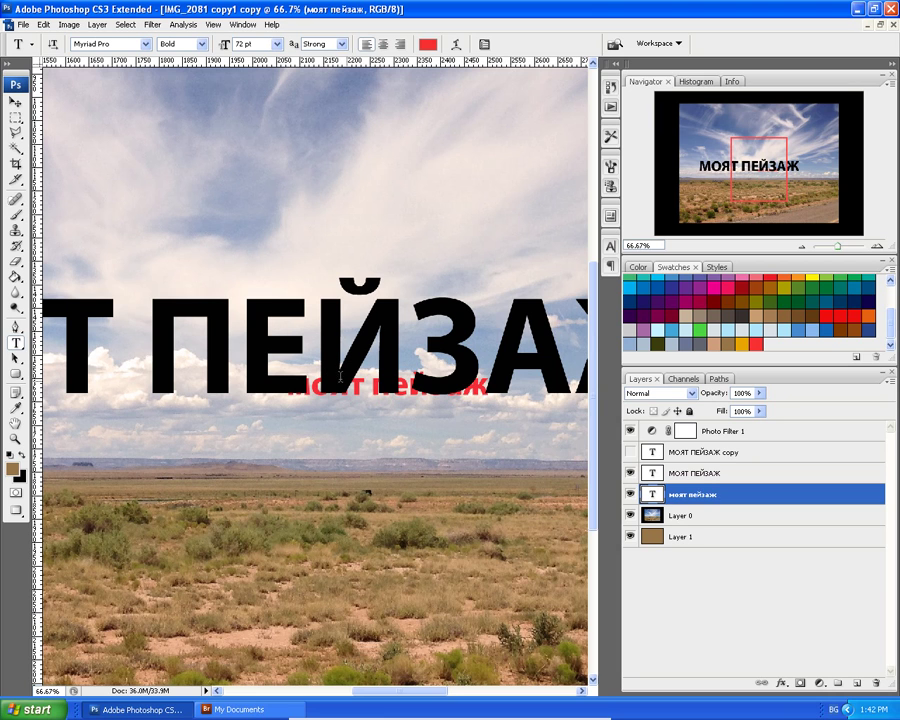
Drag the red моят пейзаж layer above МОЯТ ПЕЙЗАЖ in the Layers panel and check it.
click(15, 103)
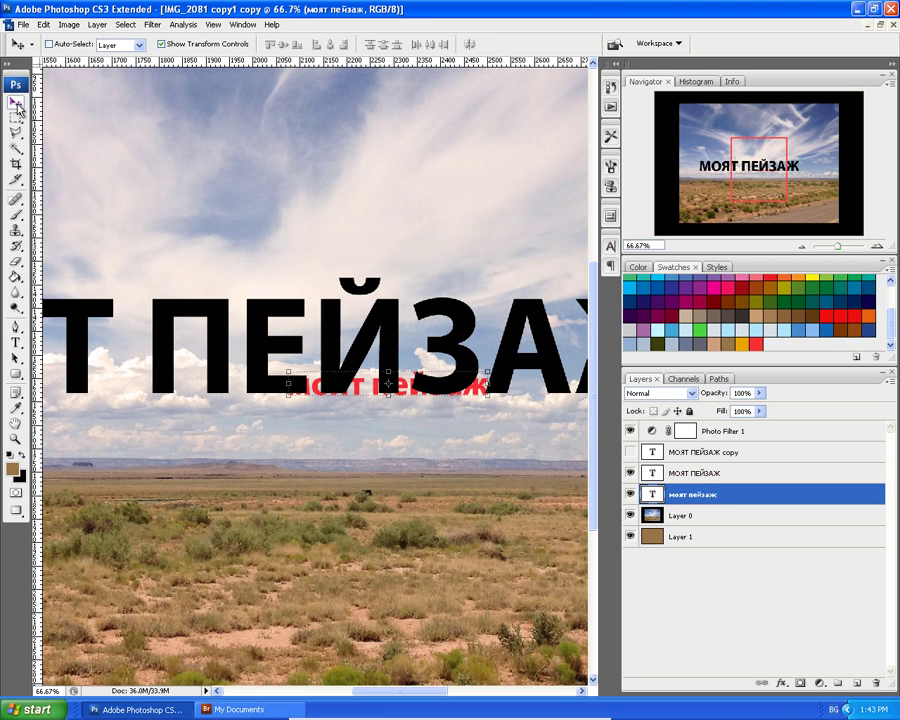
drag(708, 502, 676, 472)
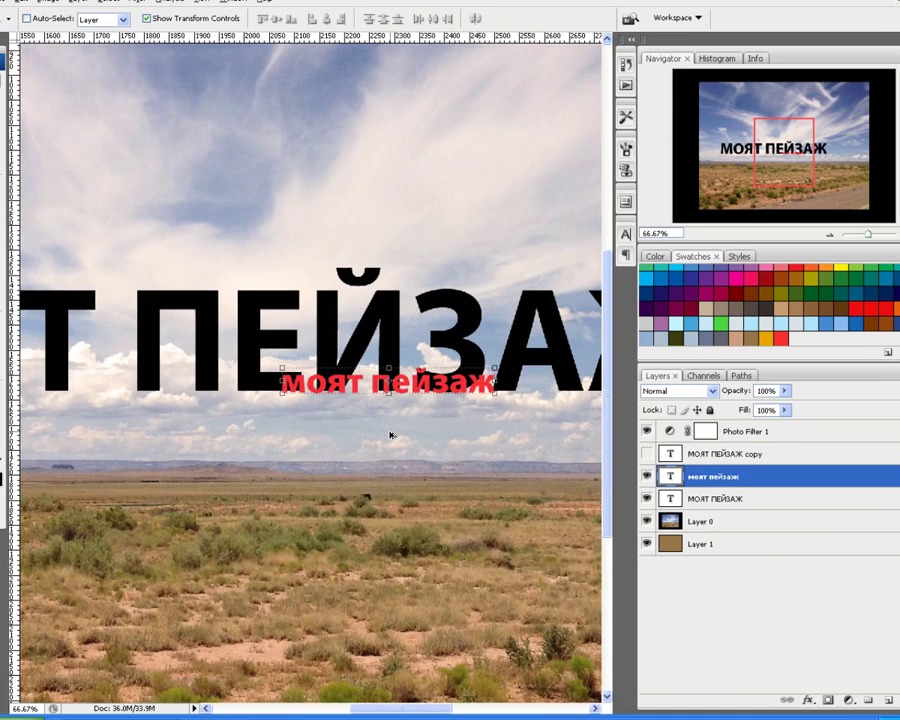
scroll(391, 440, up, 5)
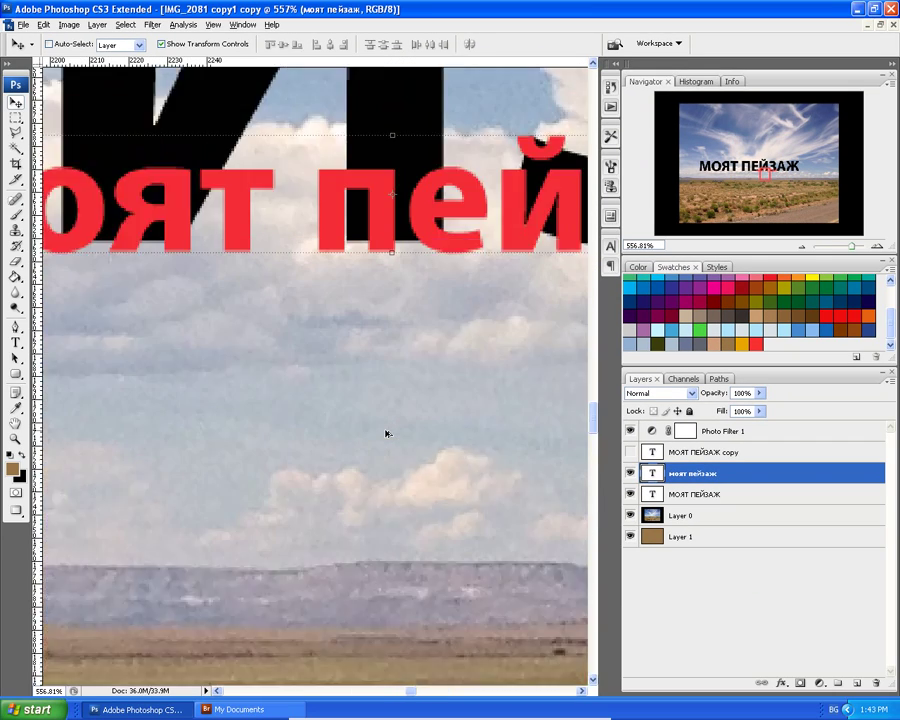
scroll(388, 433, up, 5)
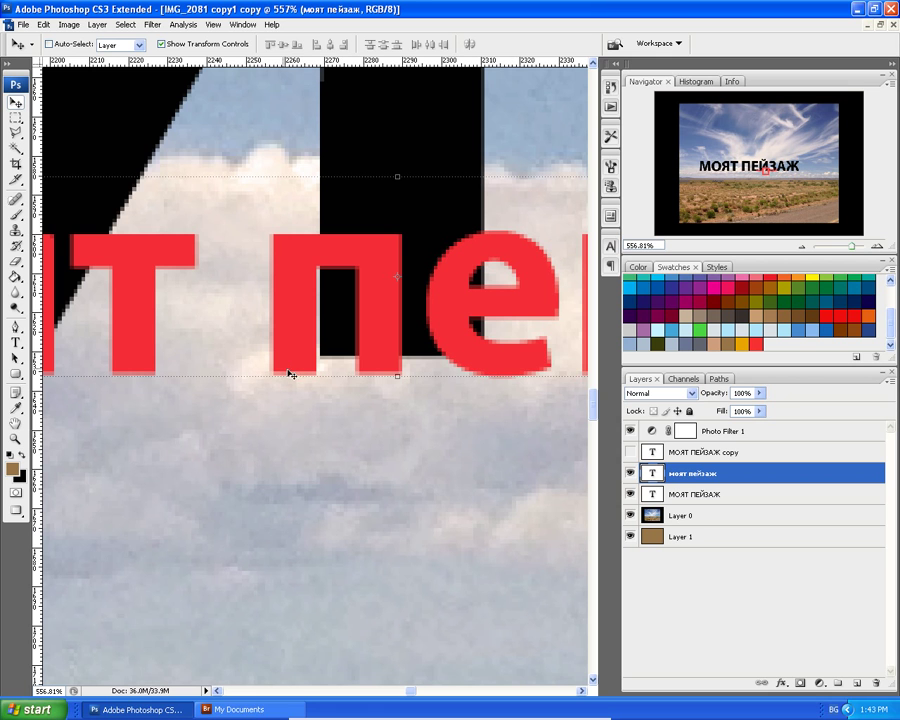
scroll(128, 200, down, 2)
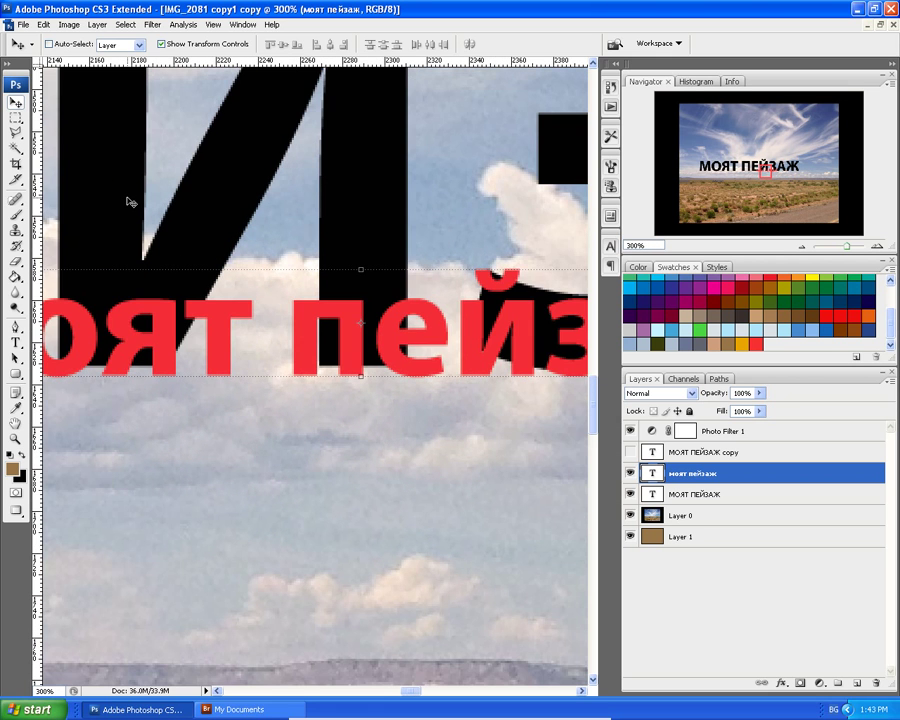
key(ctrl+minus)
key(ctrl+minus)
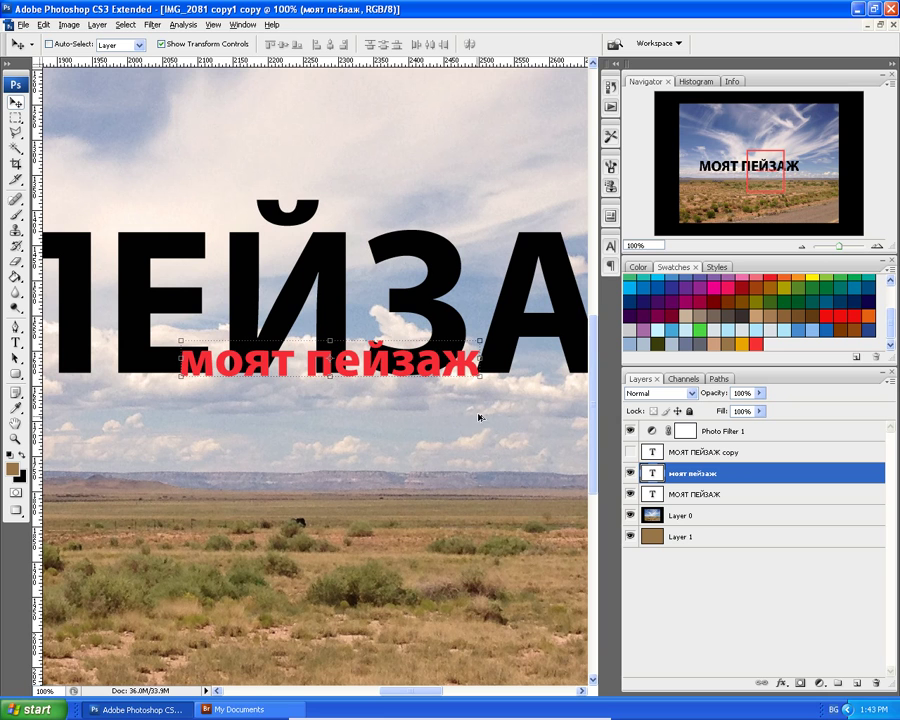
Scale the red text to 37.7%, rotate it -90°, and place it on the Й's right stroke.
drag(480, 376, 368, 372)
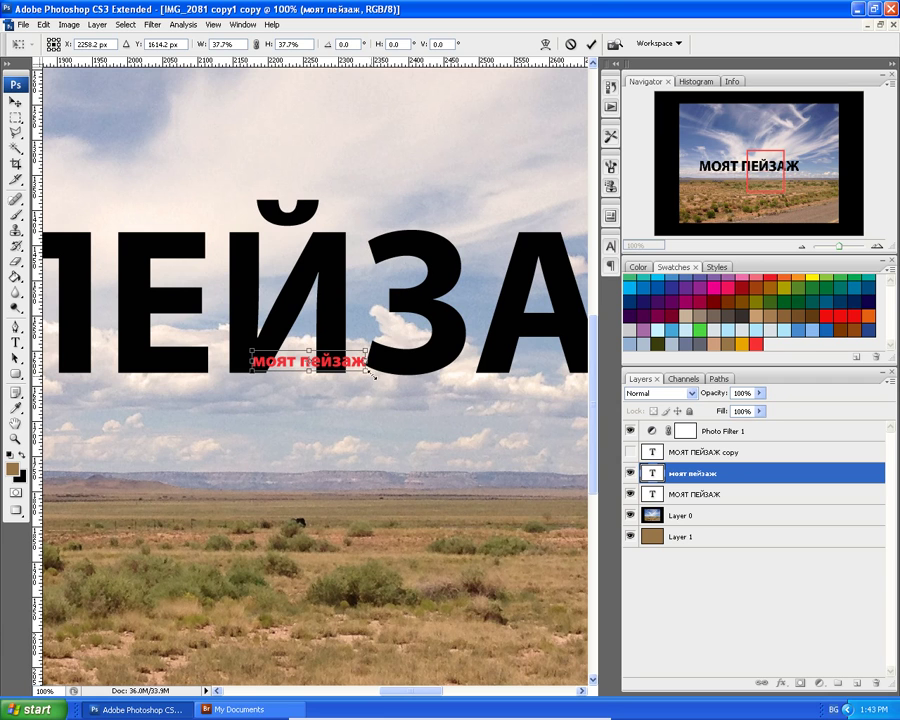
drag(373, 380, 338, 337)
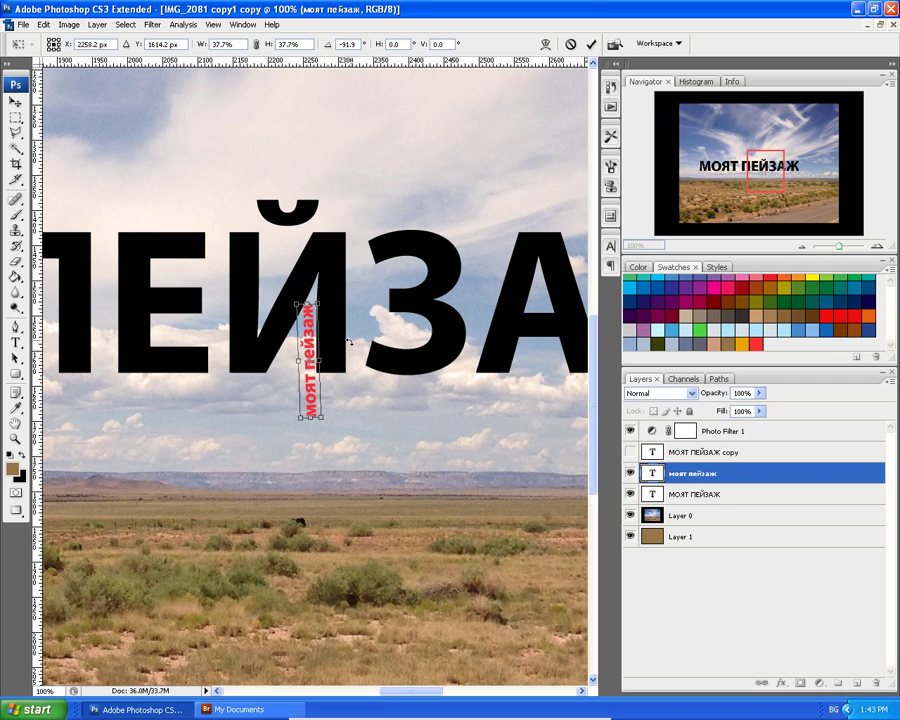
key(ctrl+z)
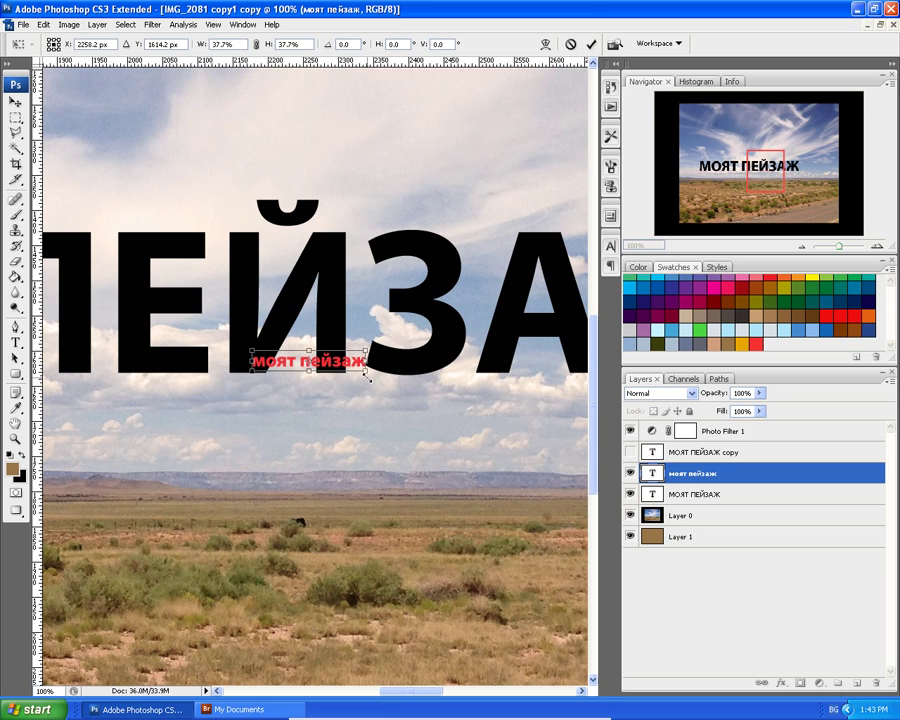
drag(376, 380, 336, 290)
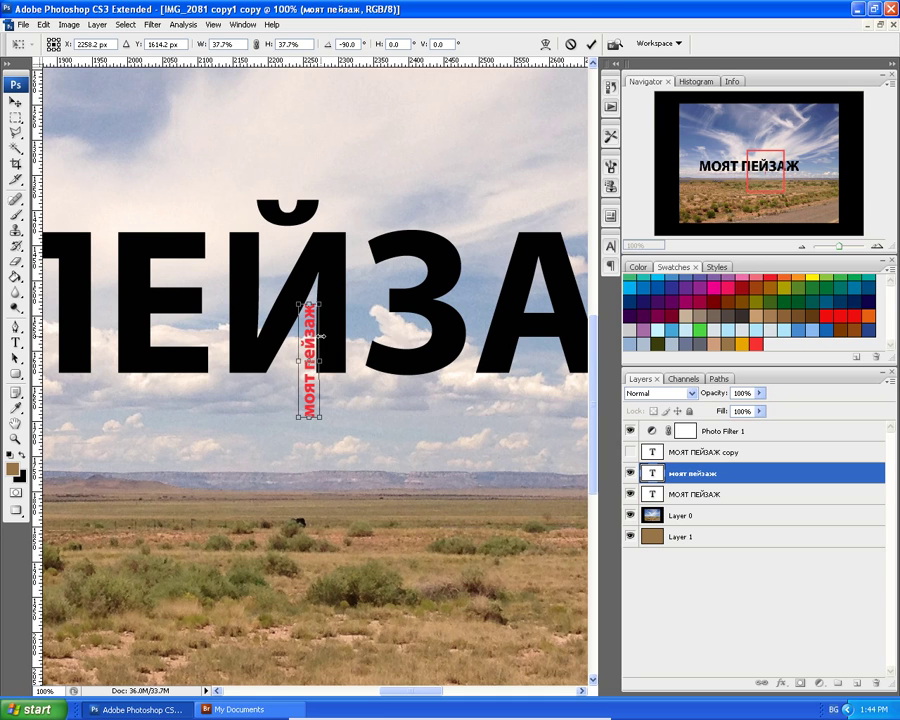
drag(313, 342, 338, 289)
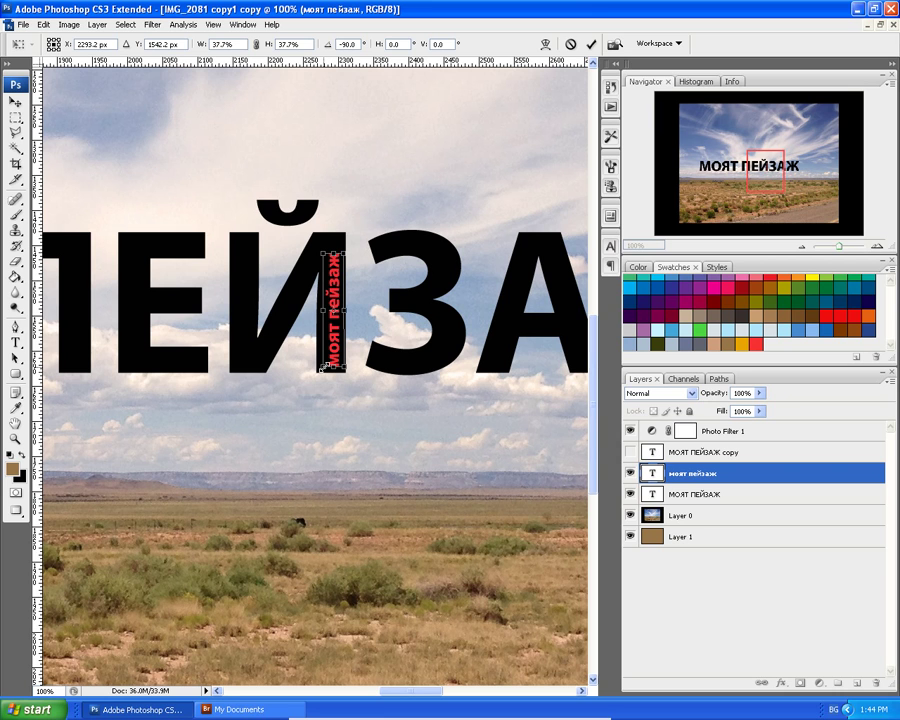
key(Return)
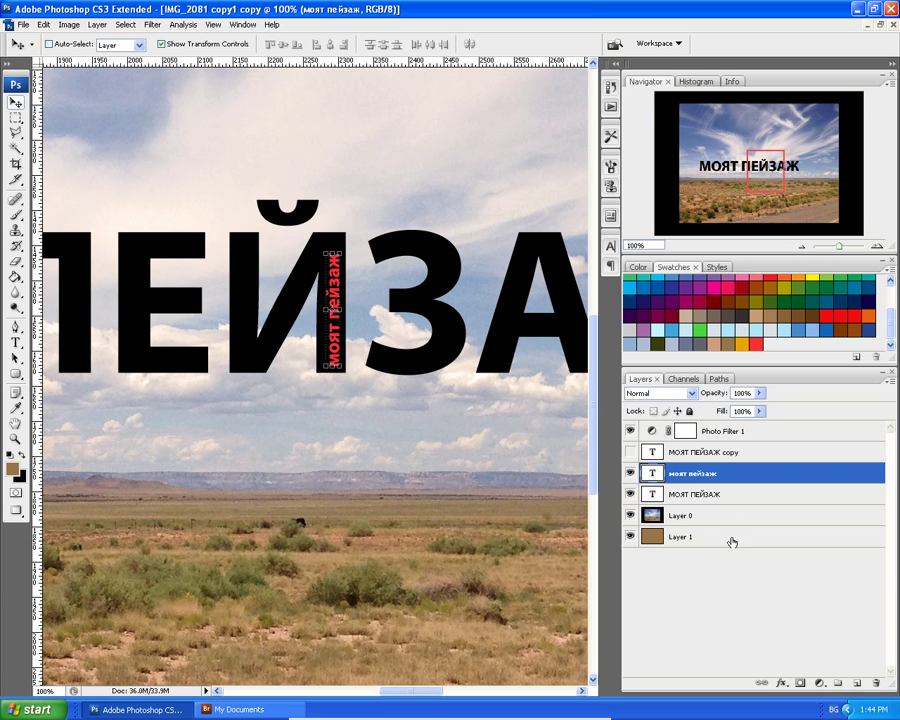
Duplicate the моят пейзаж layer and transform the copy to 30° and 89.6% along the Й's diagonal.
drag(702, 477, 857, 683)
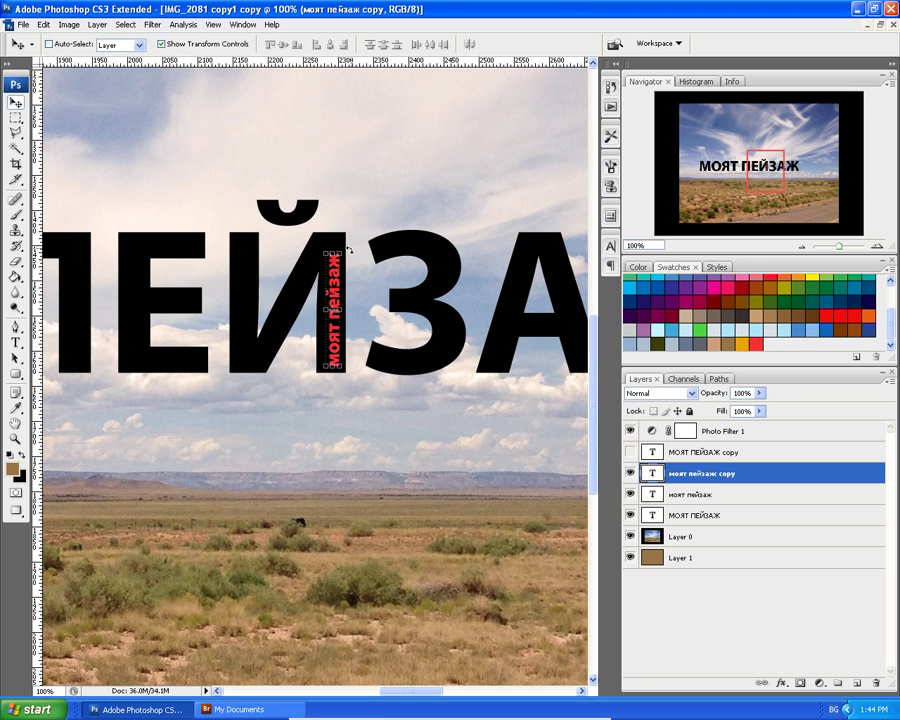
drag(346, 250, 294, 290)
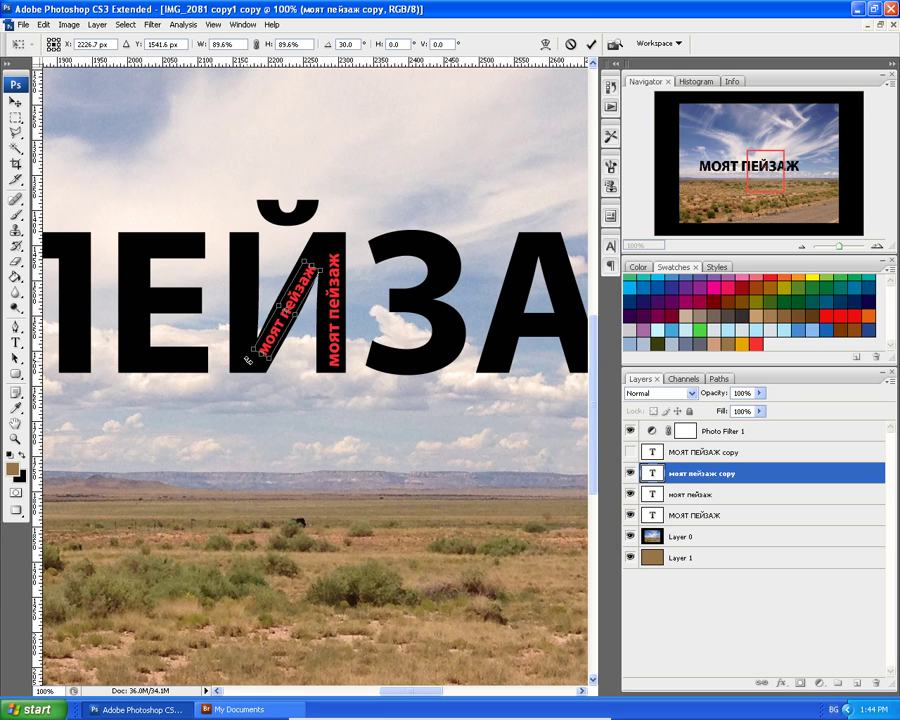
key(Return)
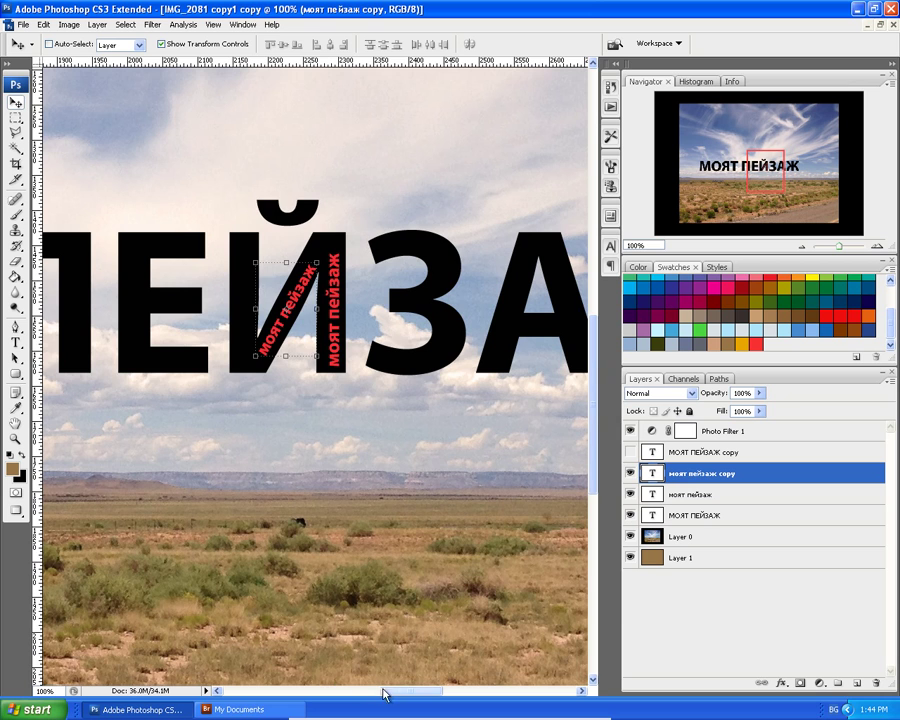
drag(395, 693, 365, 692)
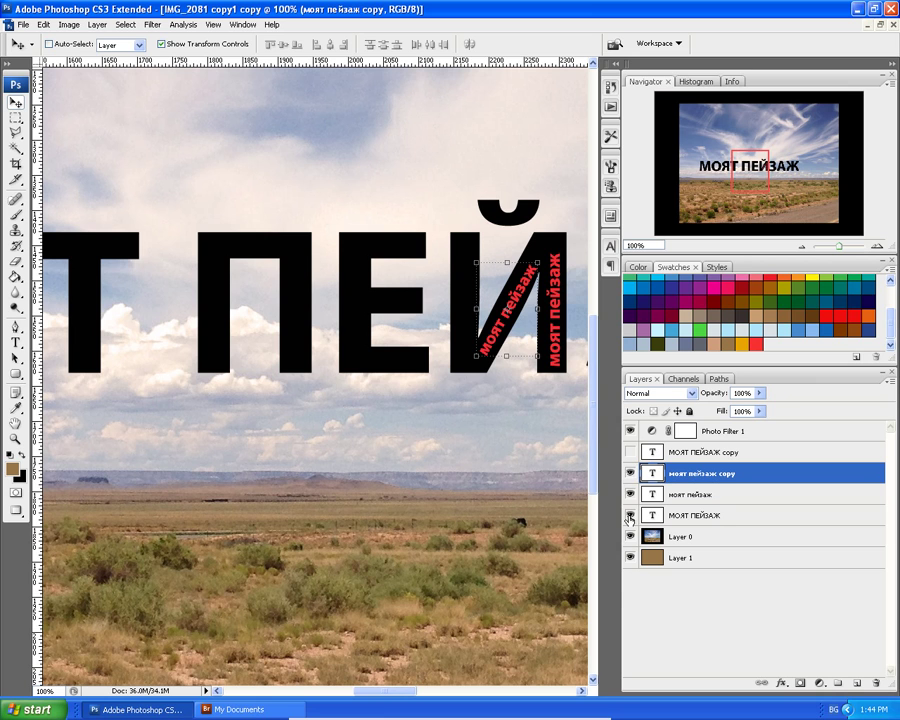
Hide both МОЯТ ПЕЙЗАЖ title layers and start a new text line above the horizon.
click(630, 454)
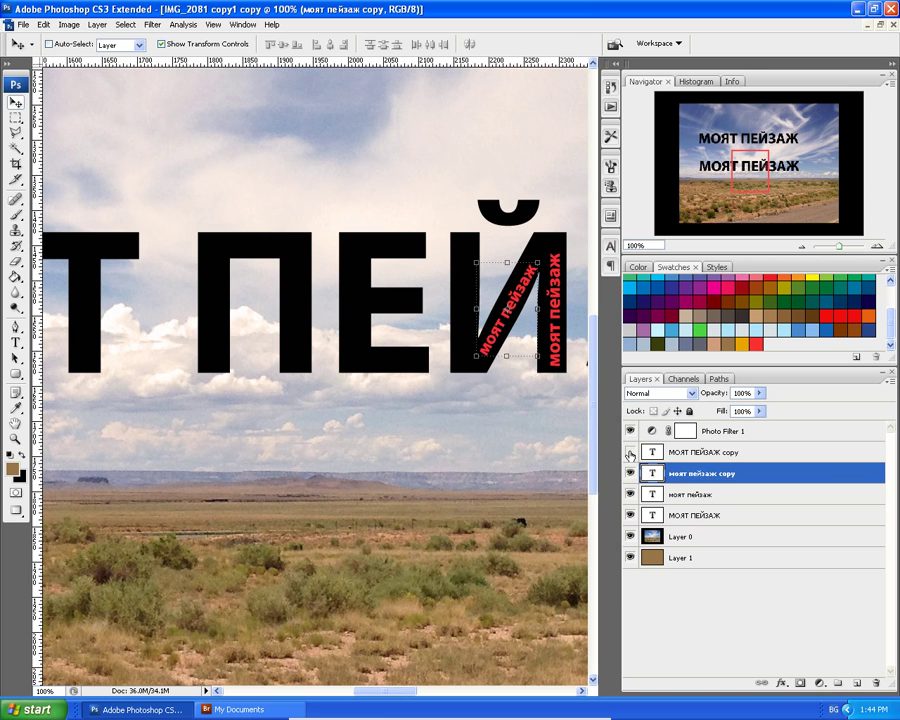
click(630, 454)
click(630, 516)
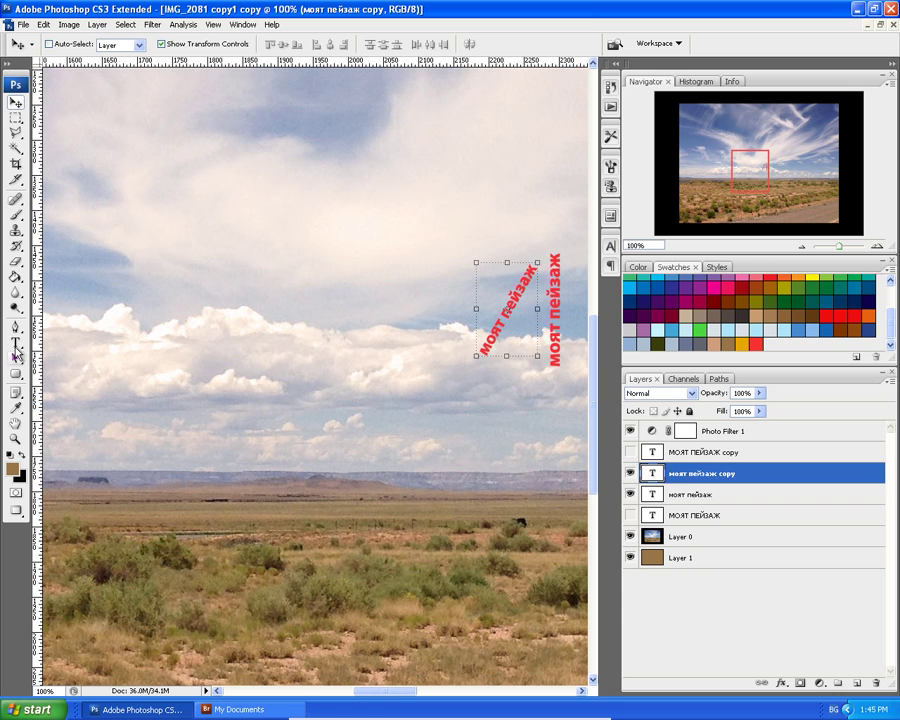
click(16, 342)
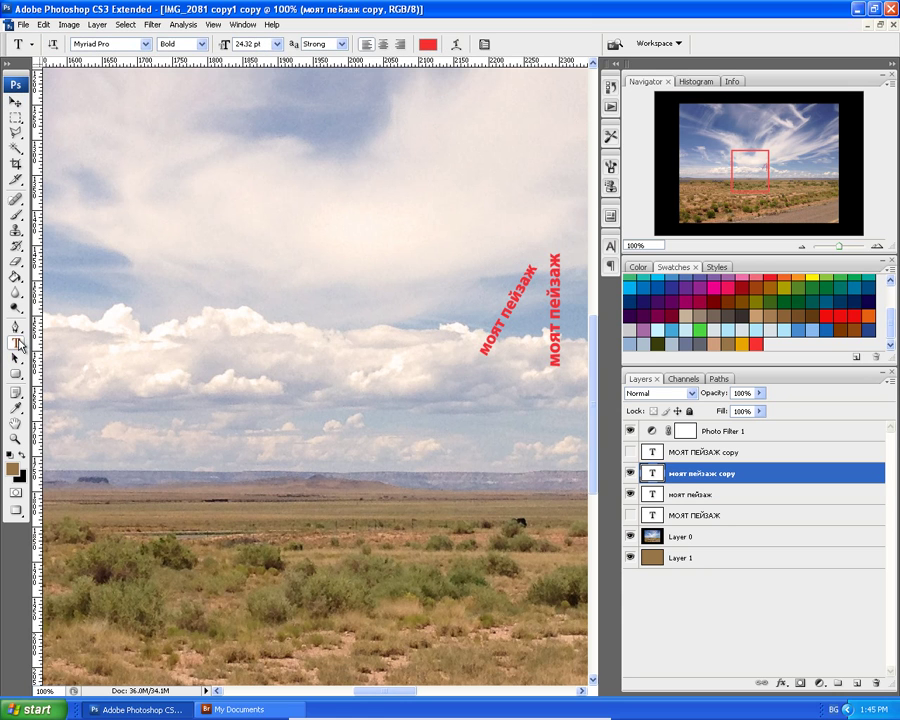
click(186, 469)
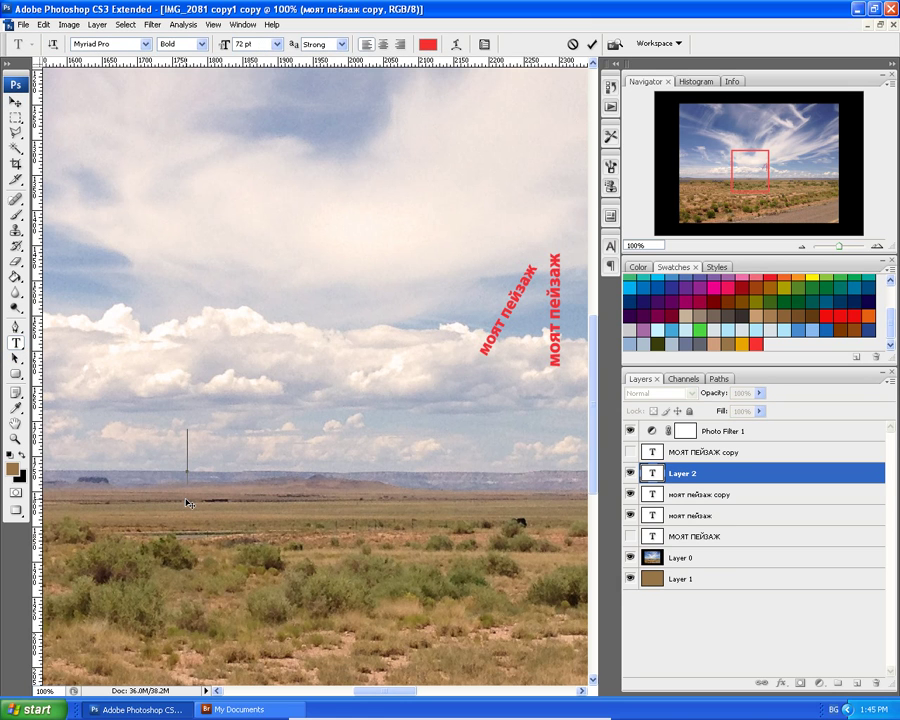
Type the date 3.12.2014 above the horizon.
text(3)
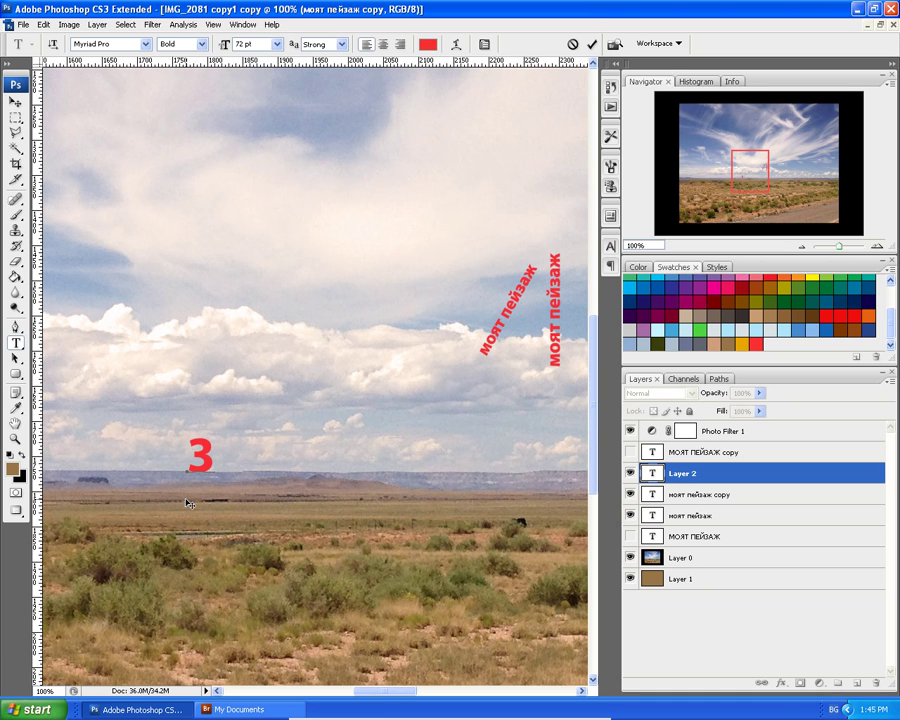
text(,)
key(BackSpace)
text(.12.)
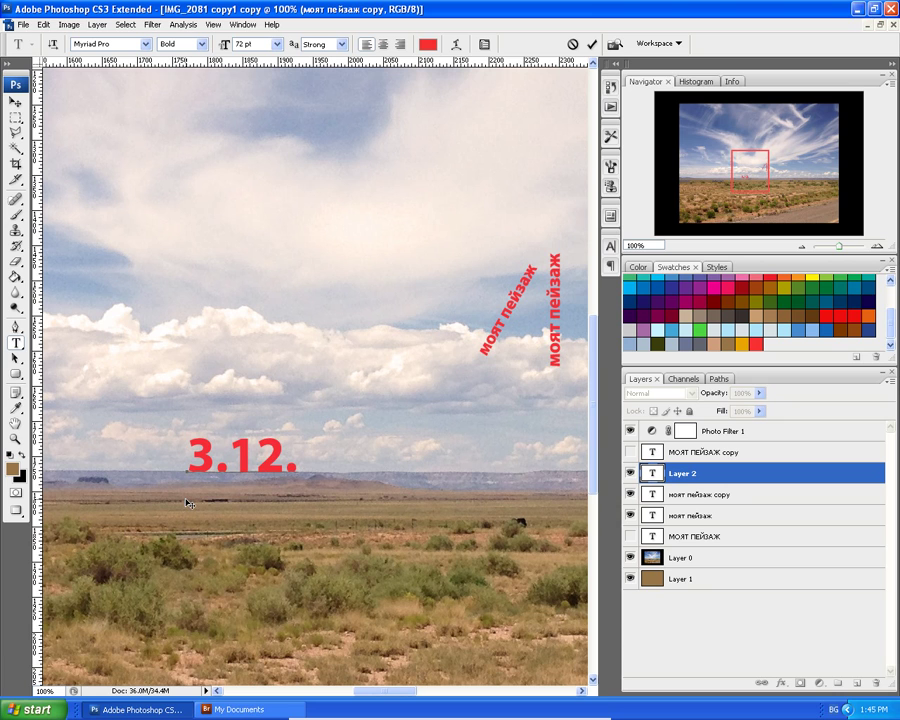
text(2014)
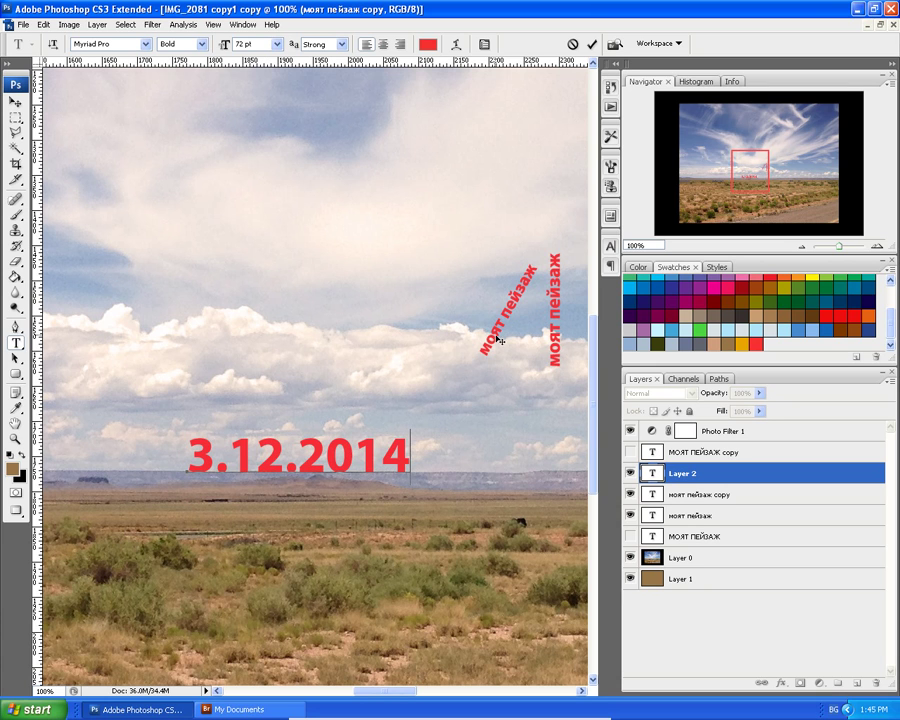
click(708, 500)
Set the date text's font size to 24.1 pt.
click(708, 497)
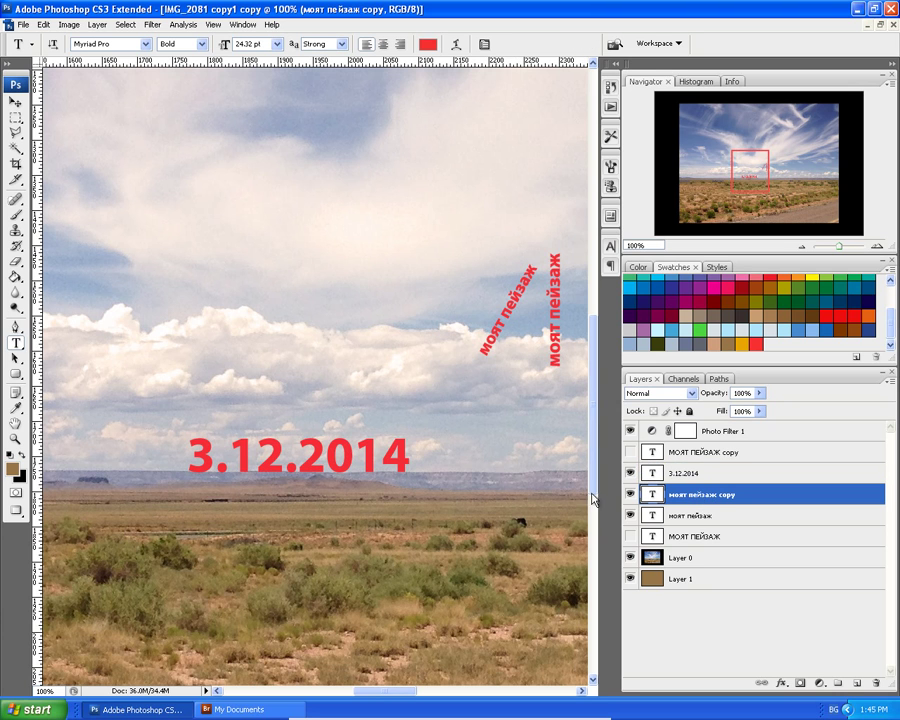
triple_click(385, 455)
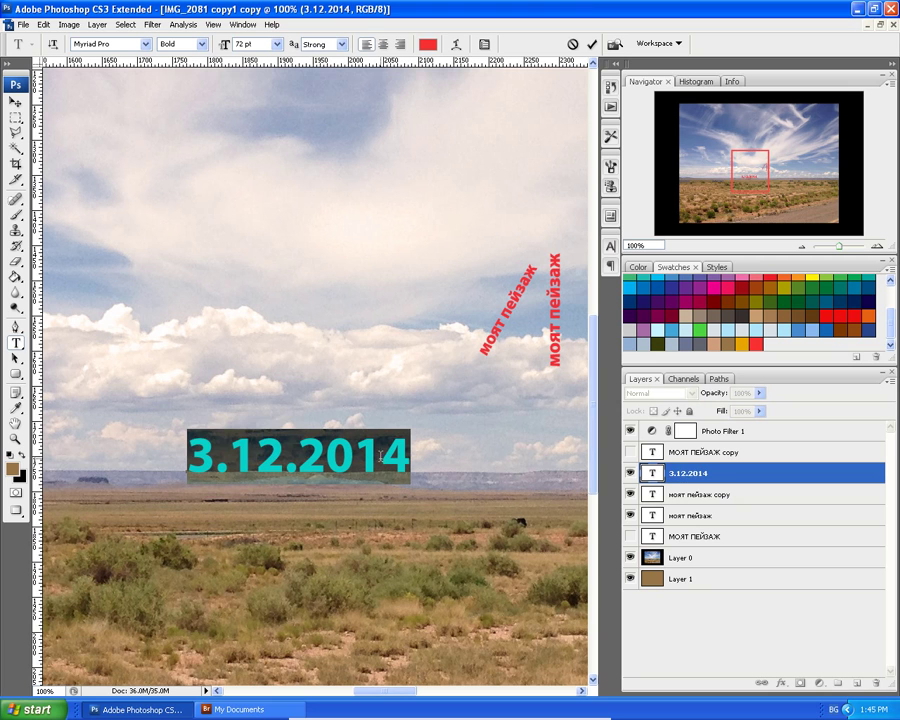
click(224, 46)
text(2)
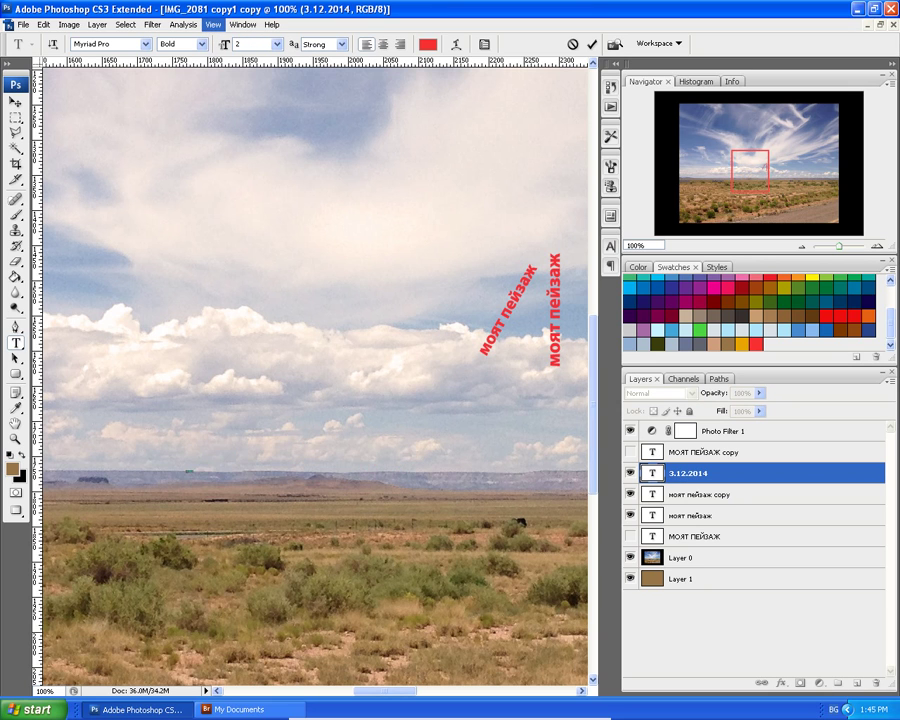
text(4)
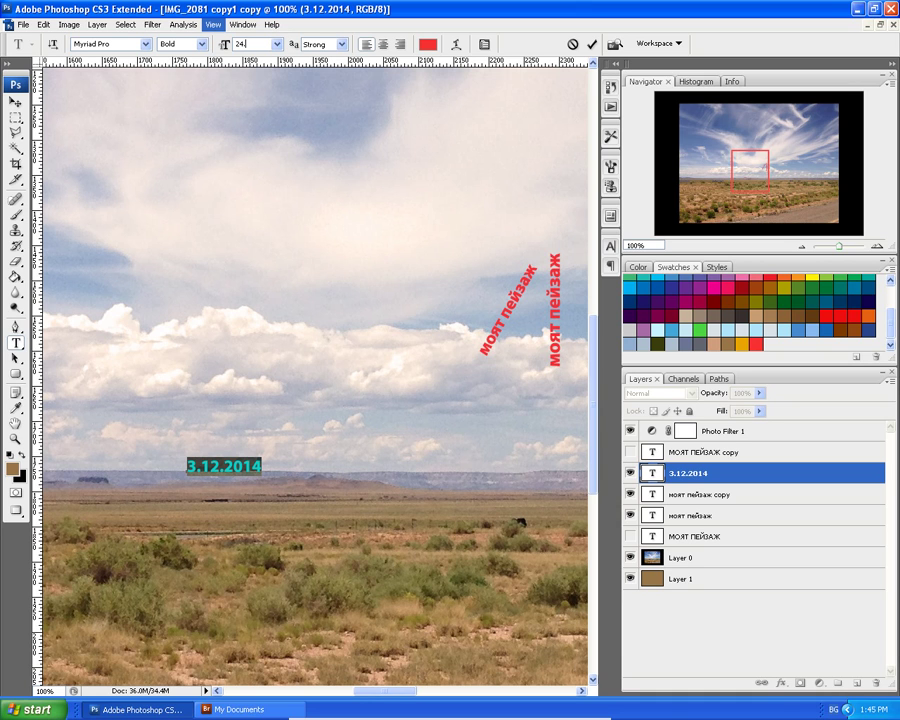
text(.1)
key(Return)
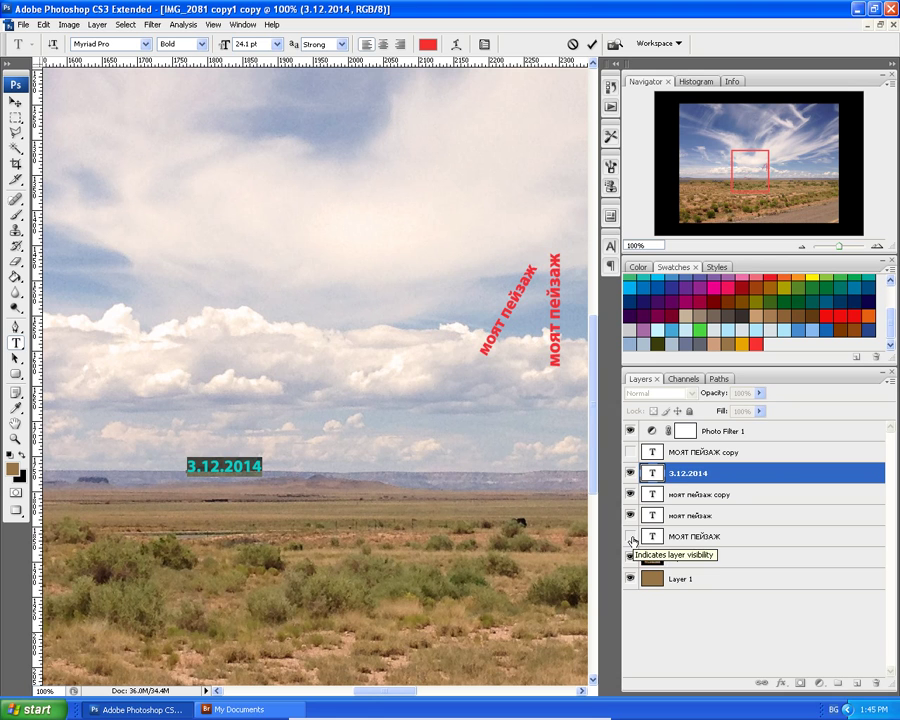
Show the black title again and move the date onto the top of the П, nudged right.
click(632, 541)
click(632, 541)
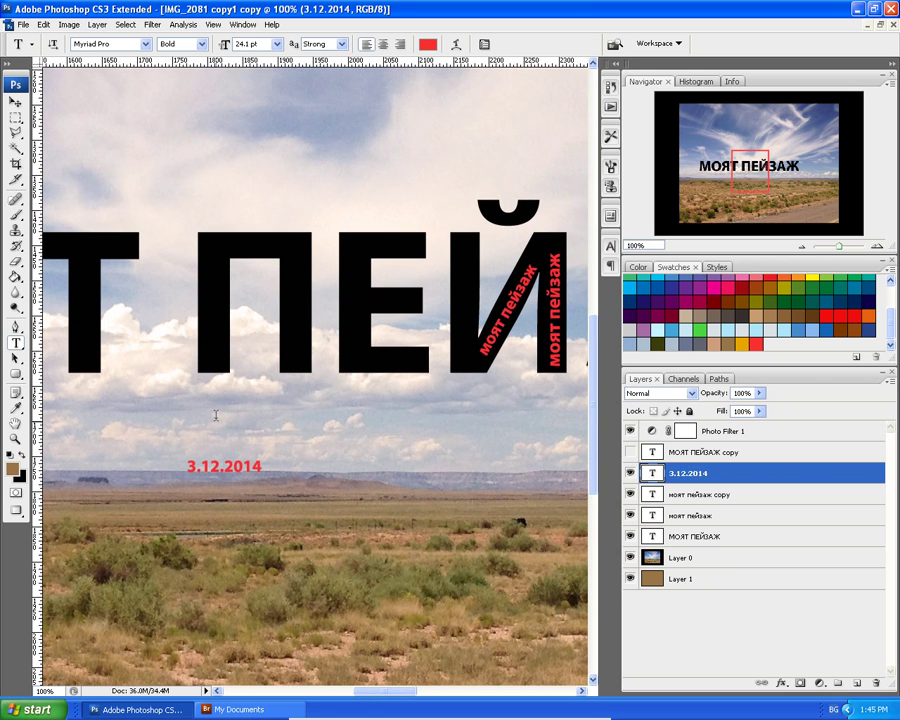
click(14, 103)
drag(246, 472, 268, 253)
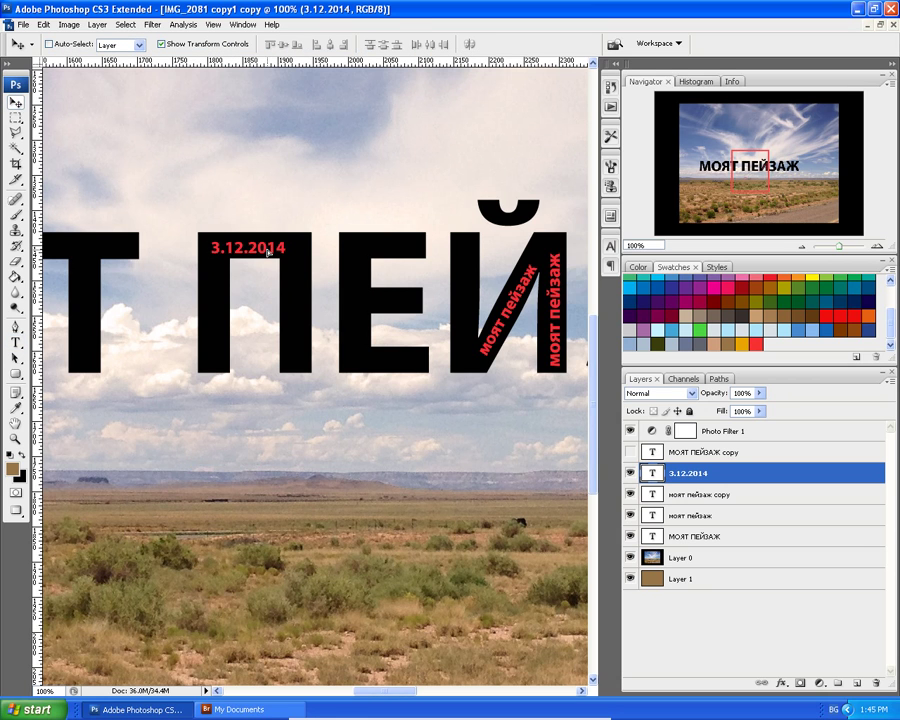
key(Right)
key(Right)
key(Right)
key(Right)
key(Right)
key(Right)
key(Right)
key(Right)
key(Right)
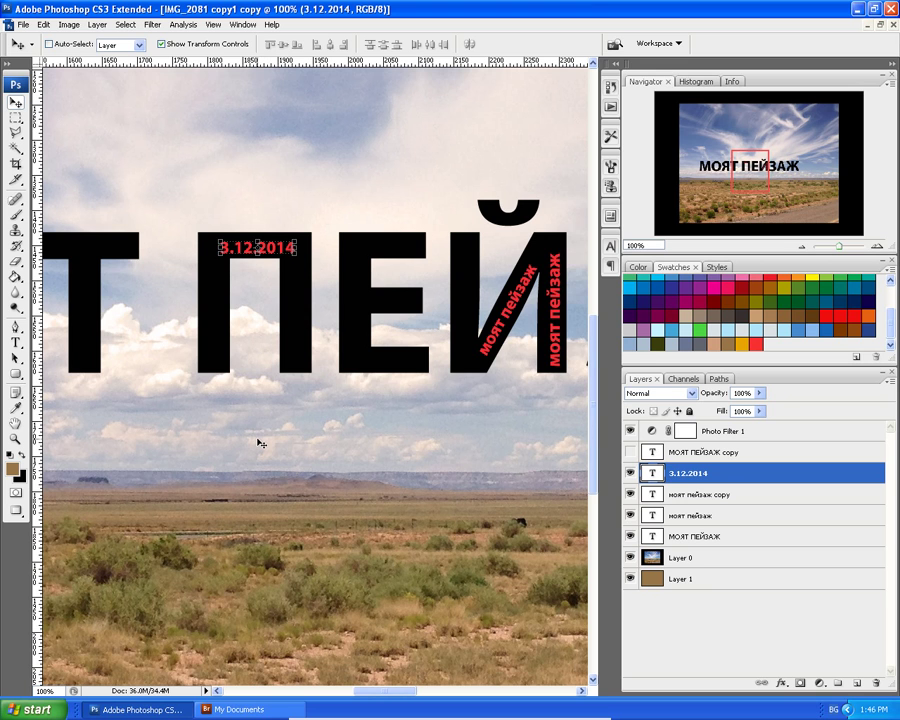
scroll(262, 372, up, 1)
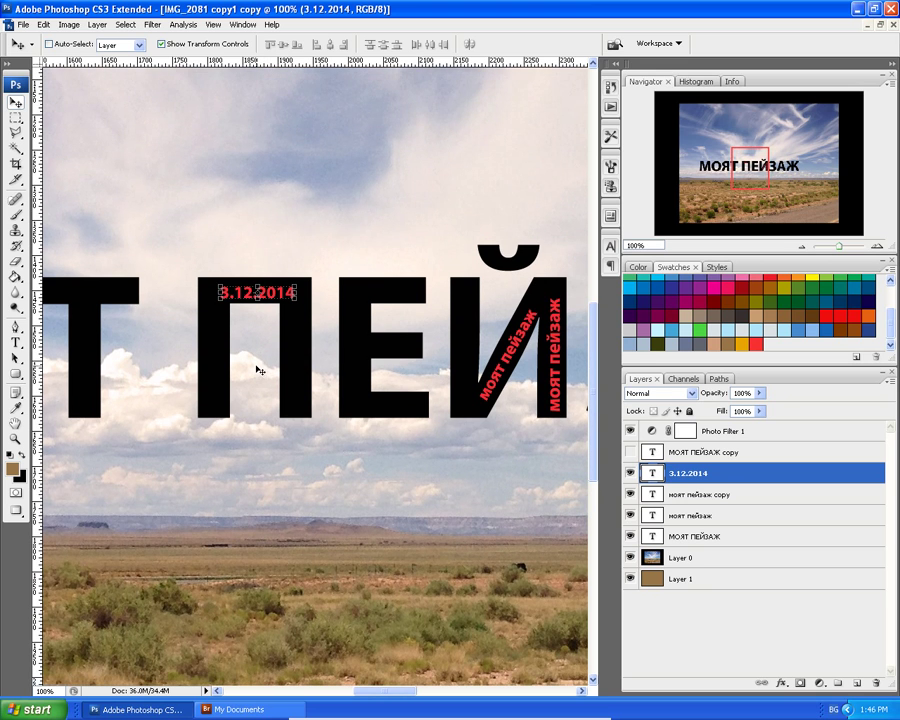
Outline a patch on the П's left stem with the Polygonal Lasso, zoom to 400%, then deselect.
click(16, 134)
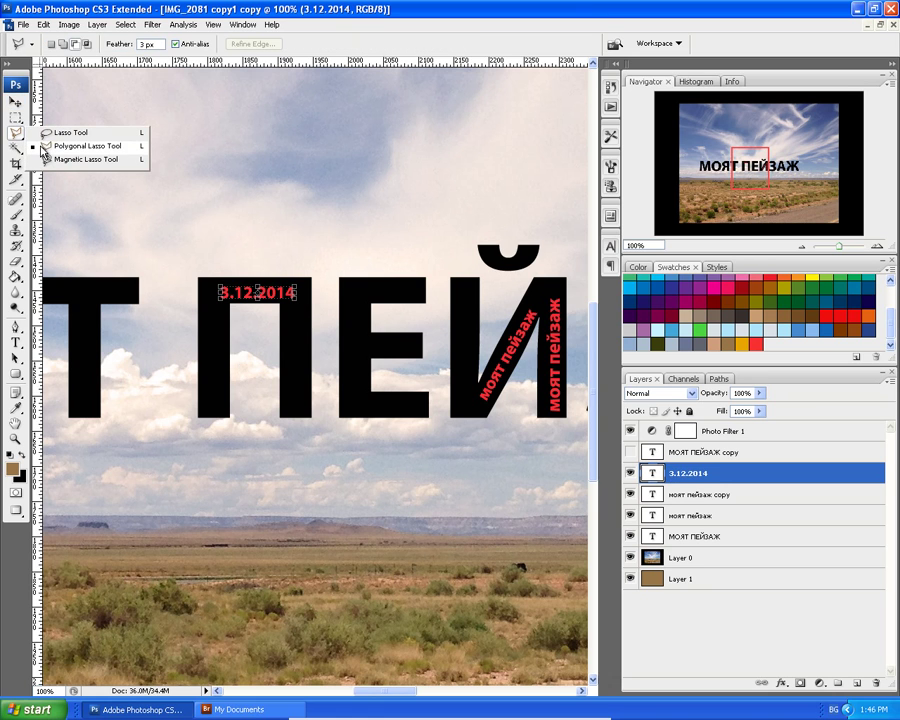
click(44, 147)
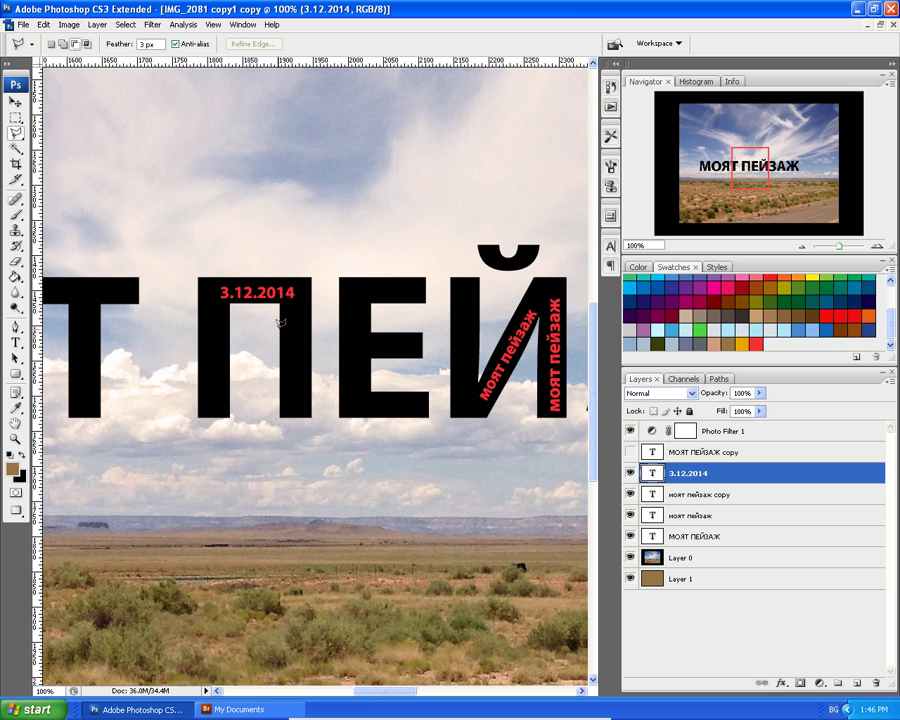
click(279, 329)
click(311, 314)
click(312, 341)
click(279, 358)
click(283, 322)
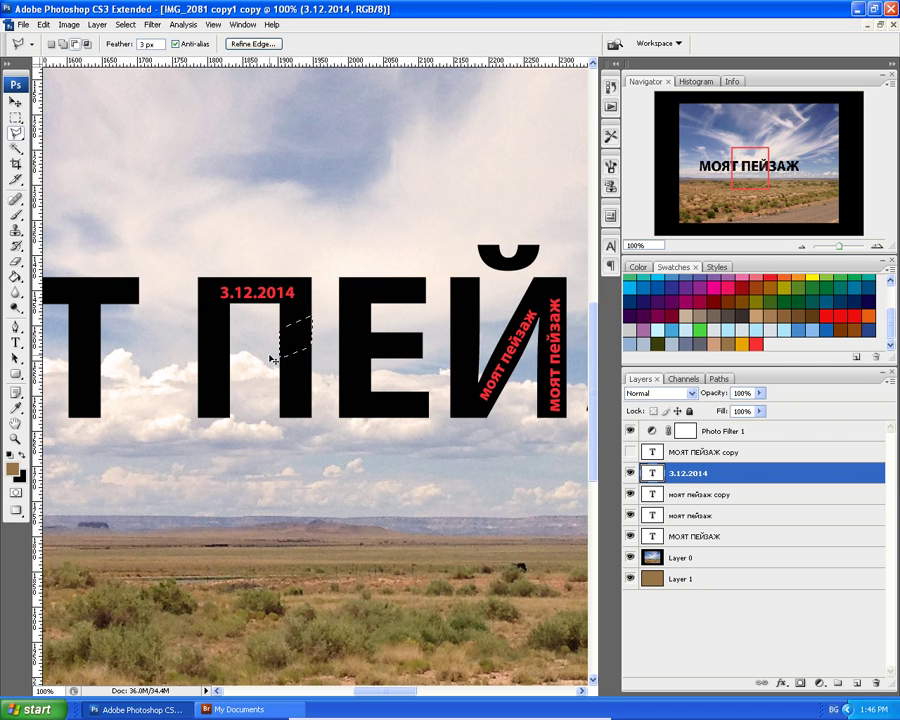
key(ctrl+plus)
key(ctrl+plus)
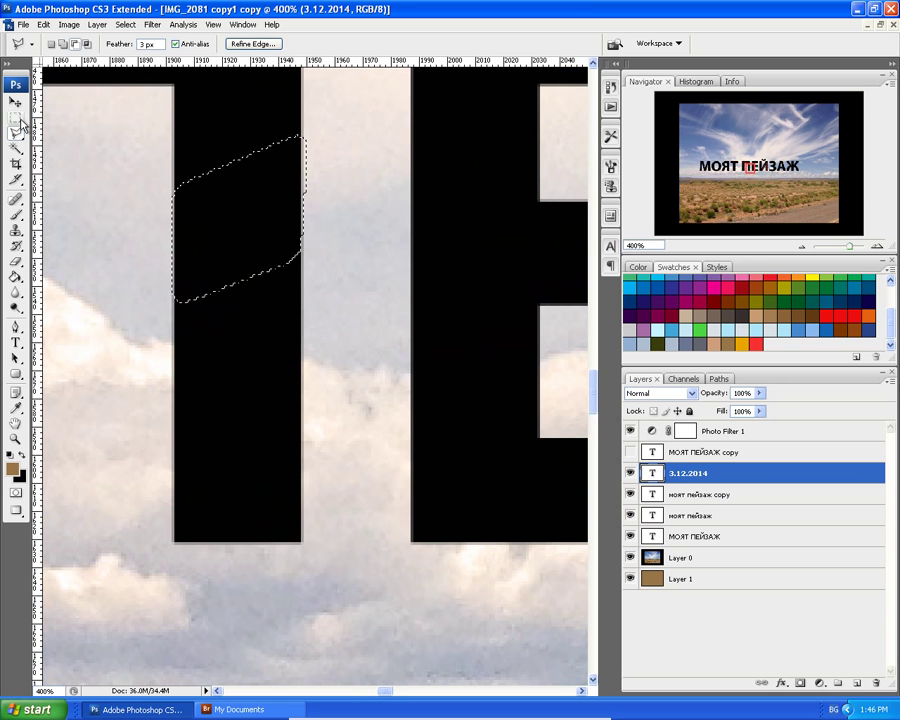
click(124, 24)
click(126, 50)
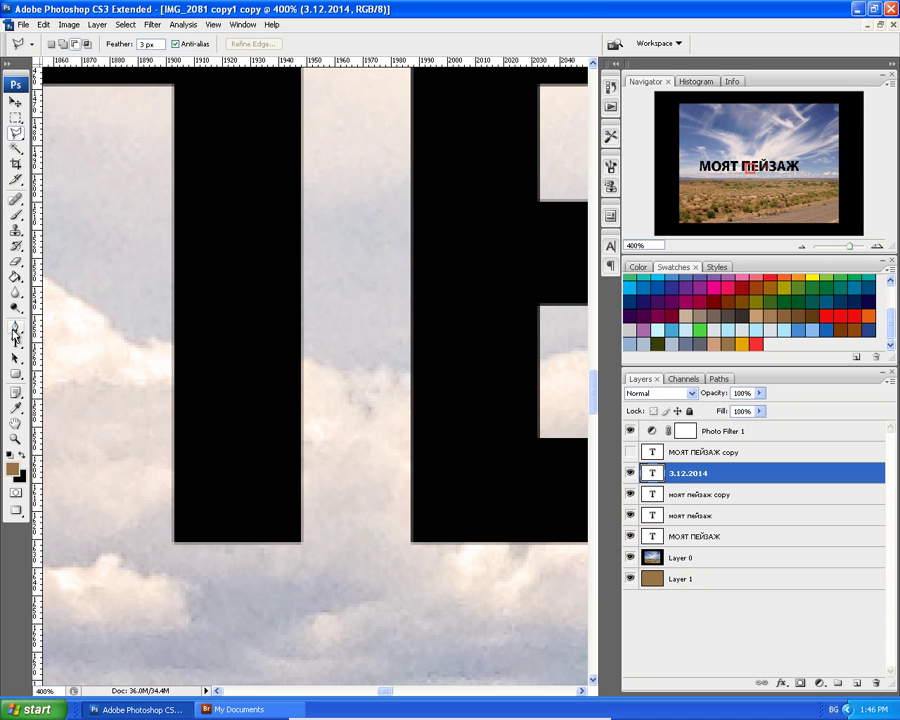
Draw a closed four-anchor slanted path across the П's stem with the Pen Tool in Paths mode.
click(15, 327)
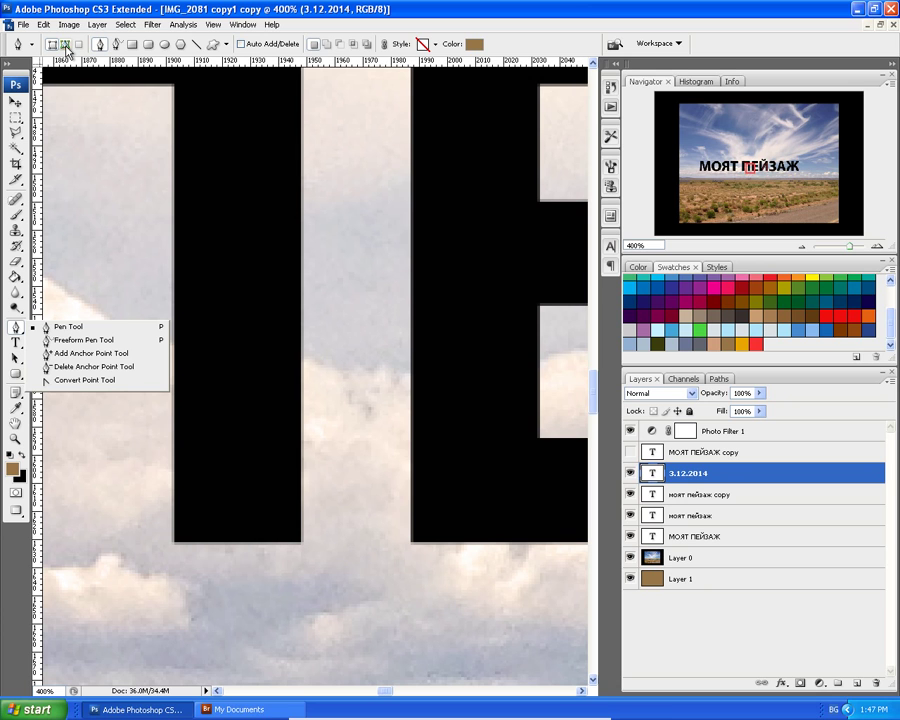
click(65, 45)
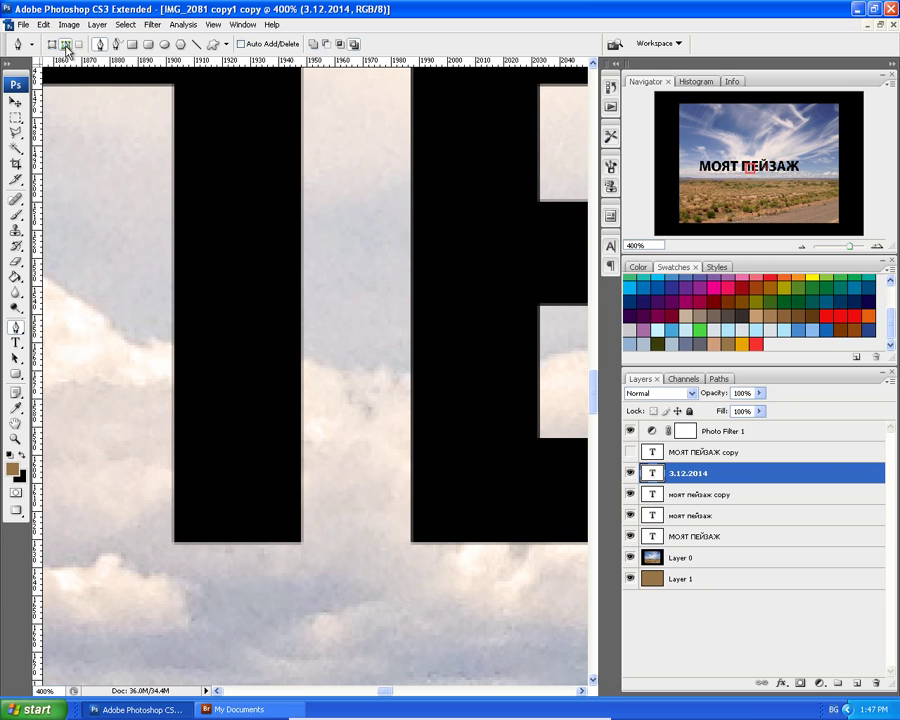
click(173, 161)
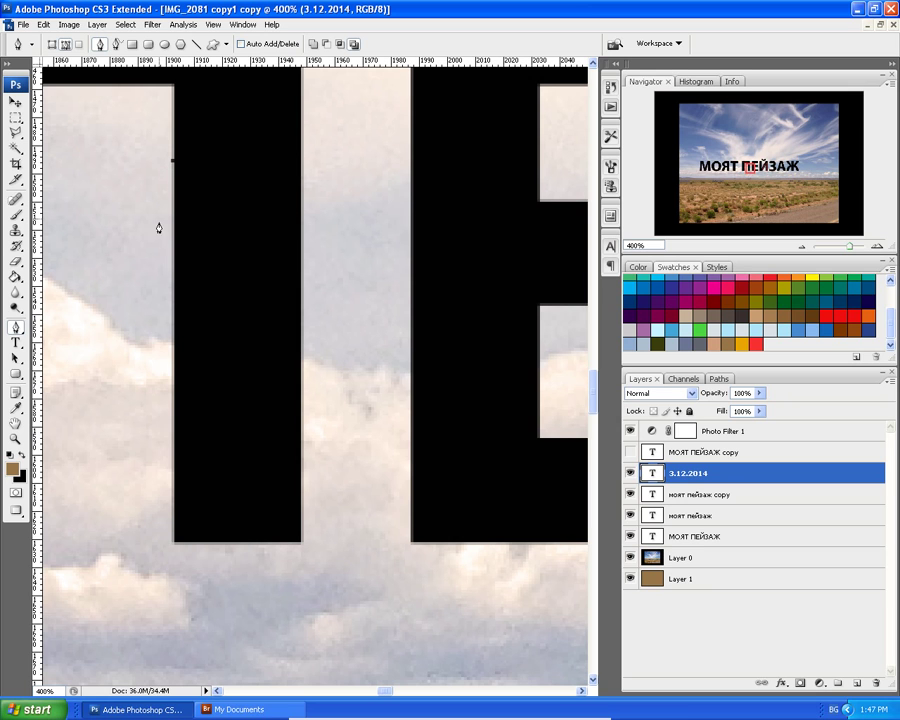
click(173, 280)
shift+click(299, 228)
drag(300, 278, 300, 243)
click(301, 104)
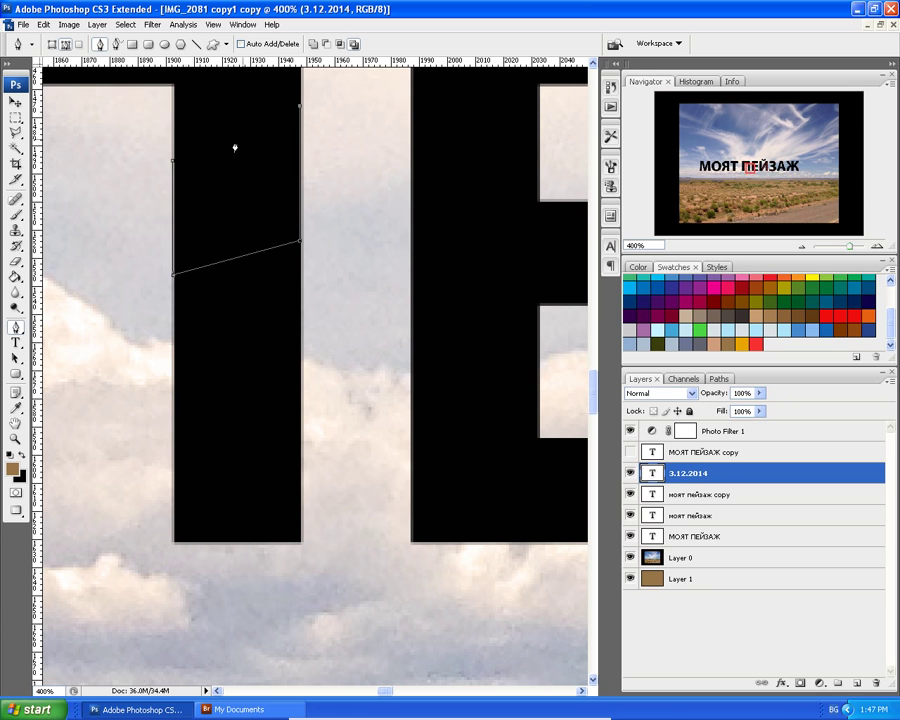
click(173, 160)
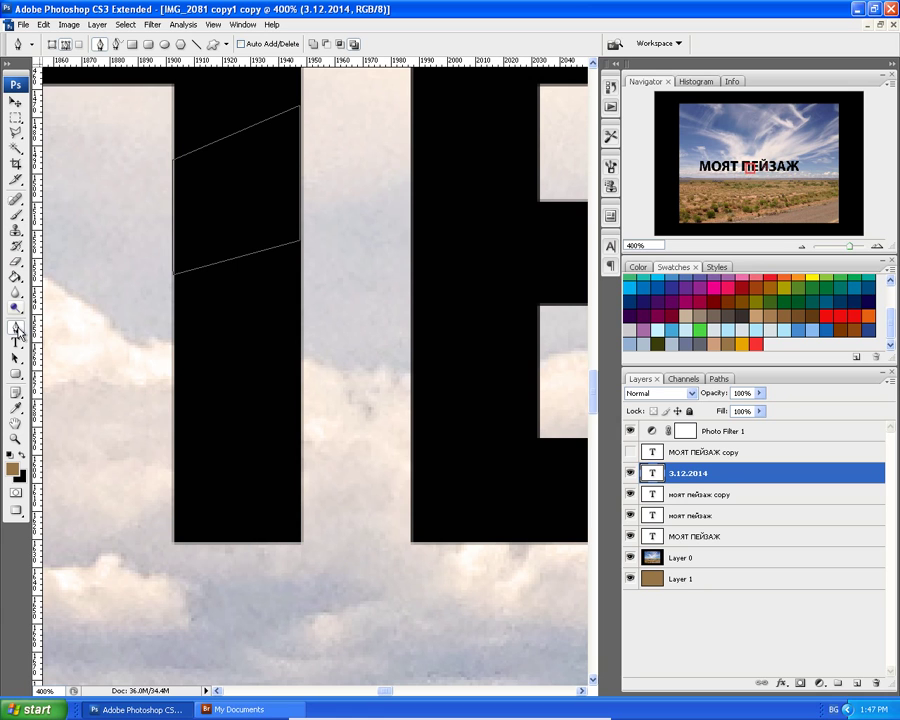
Select the whole path, then lower its top-right anchor with Direct Selection.
click(15, 358)
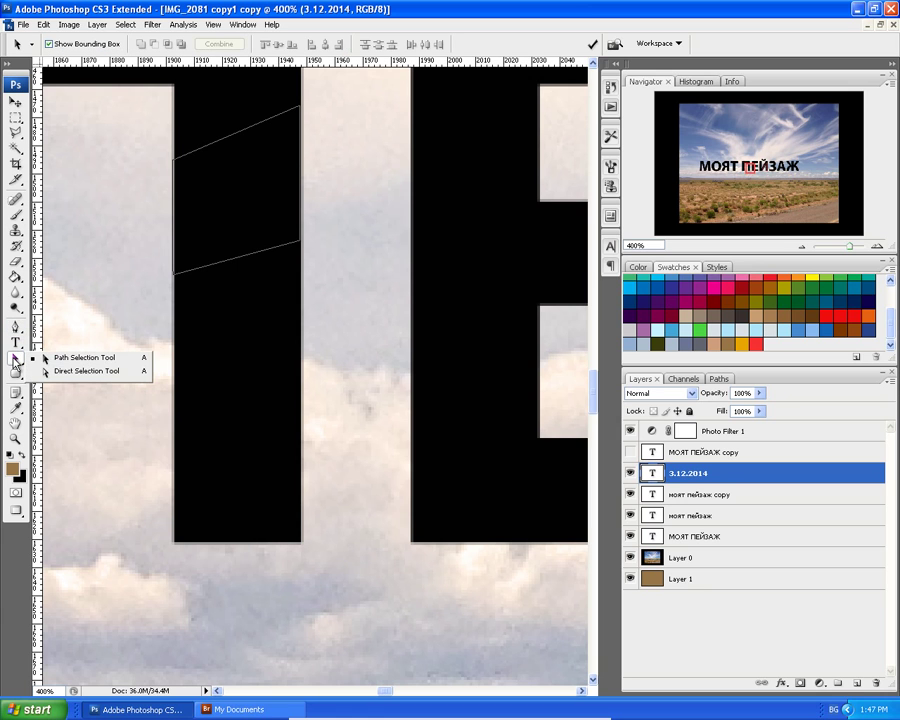
click(60, 360)
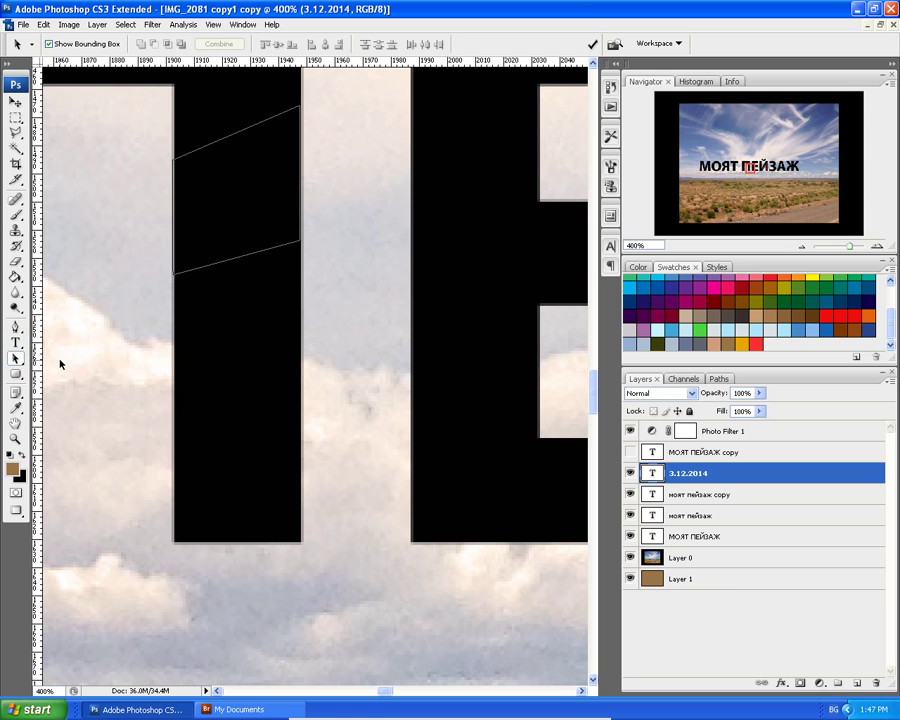
click(265, 127)
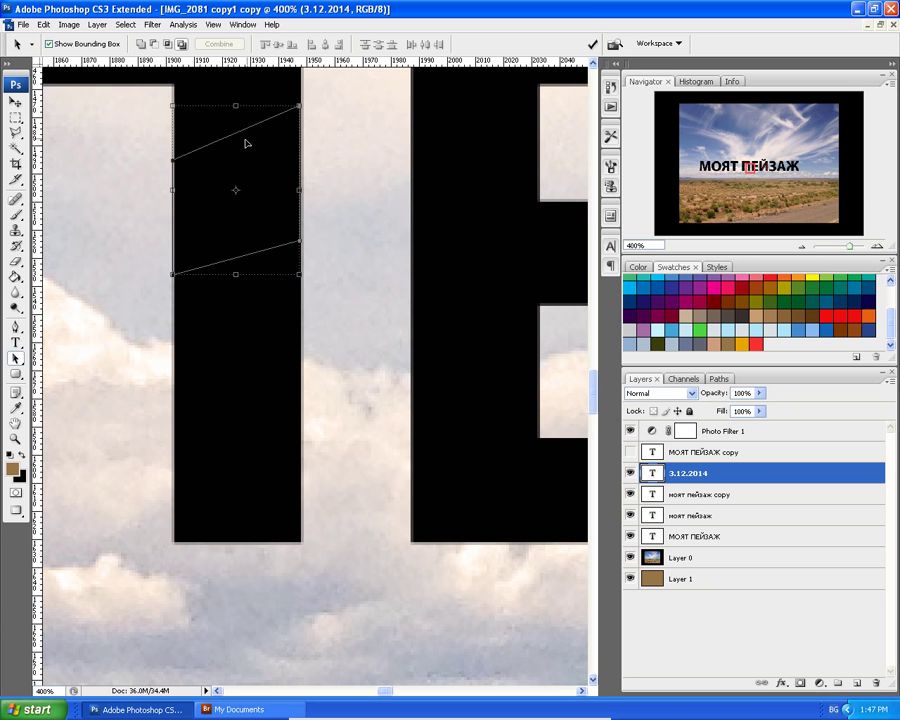
click(15, 358)
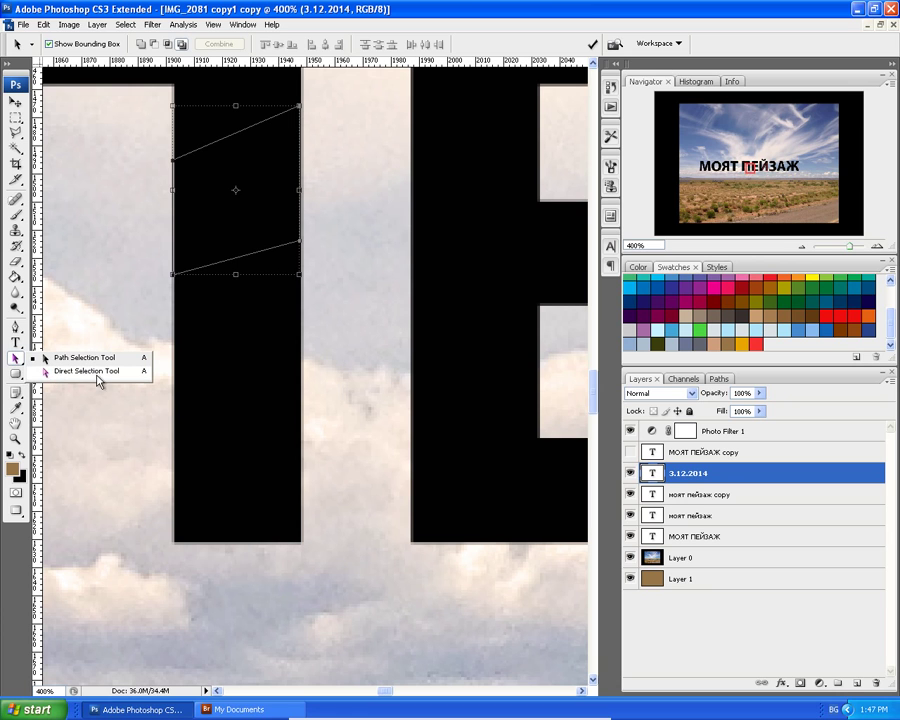
click(60, 372)
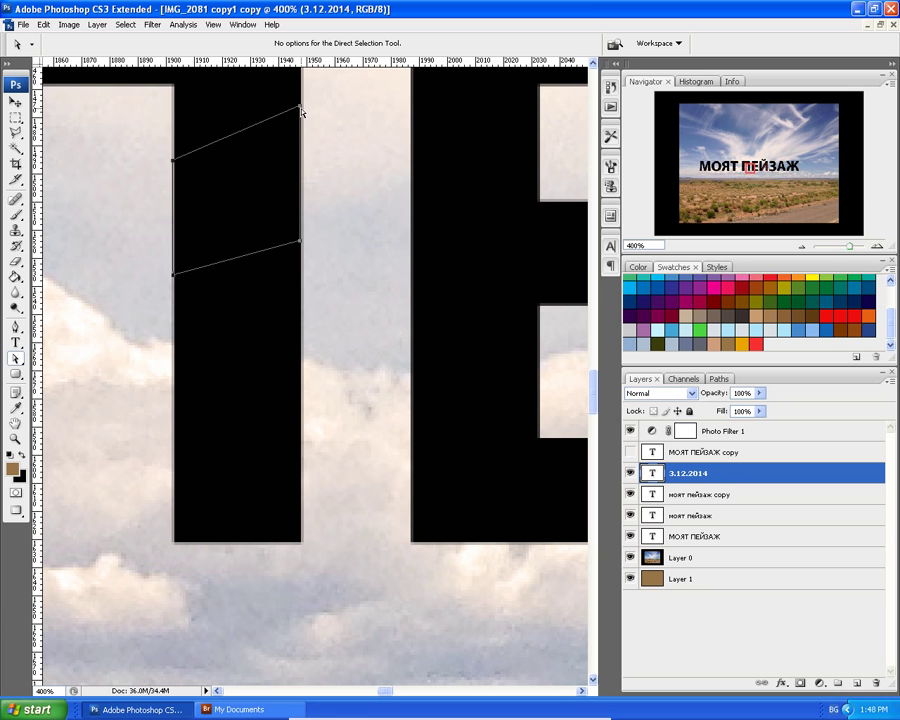
drag(271, 95, 302, 122)
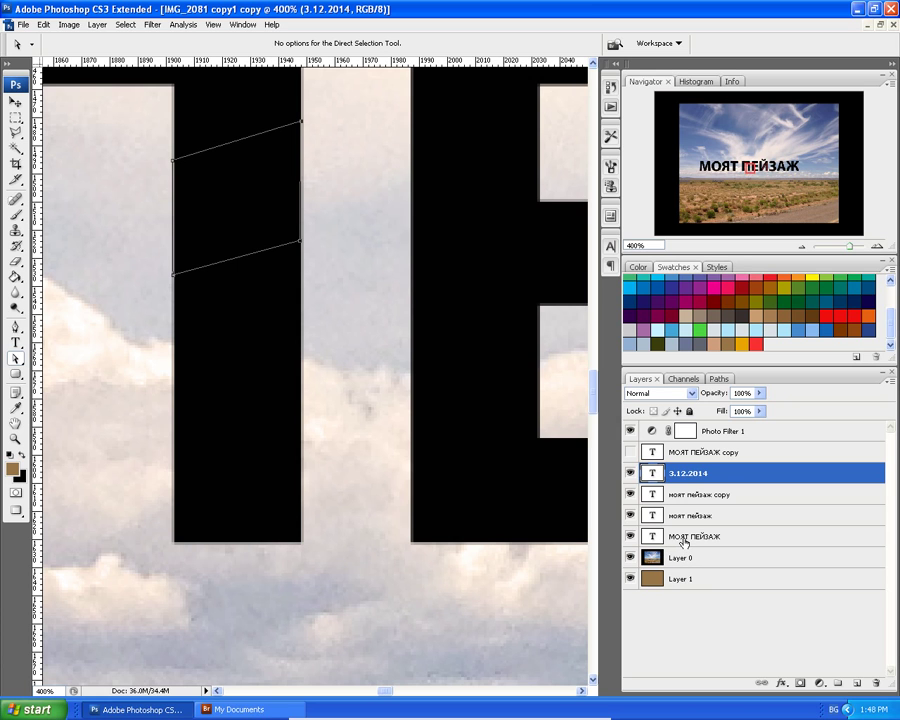
Add Layer 2 above the МОЯТ ПЕЙЗАЖ layer, undoing a vector mask added from the path.
click(684, 542)
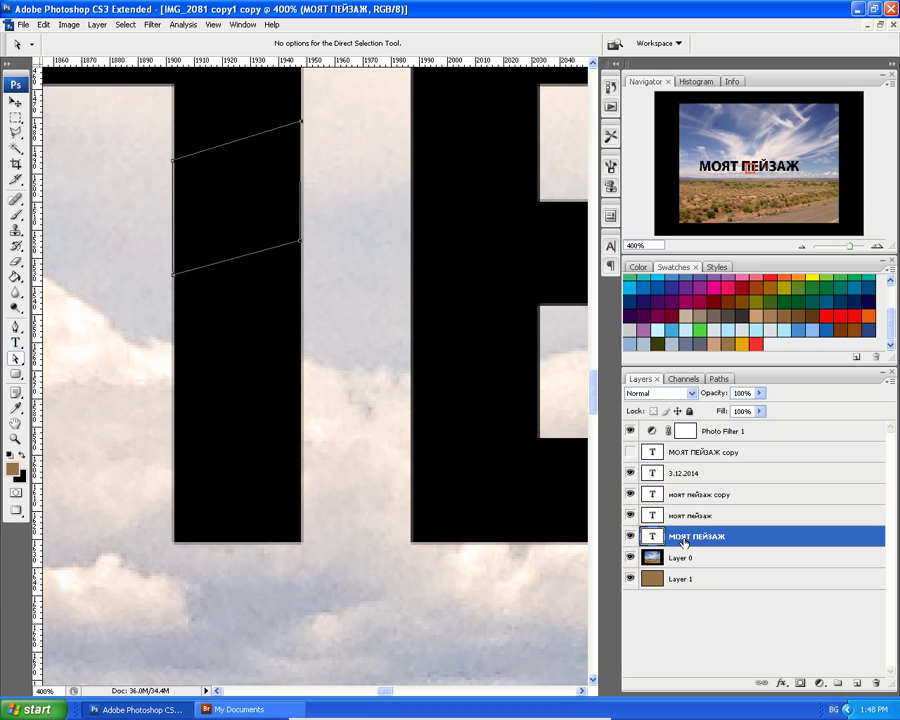
click(856, 684)
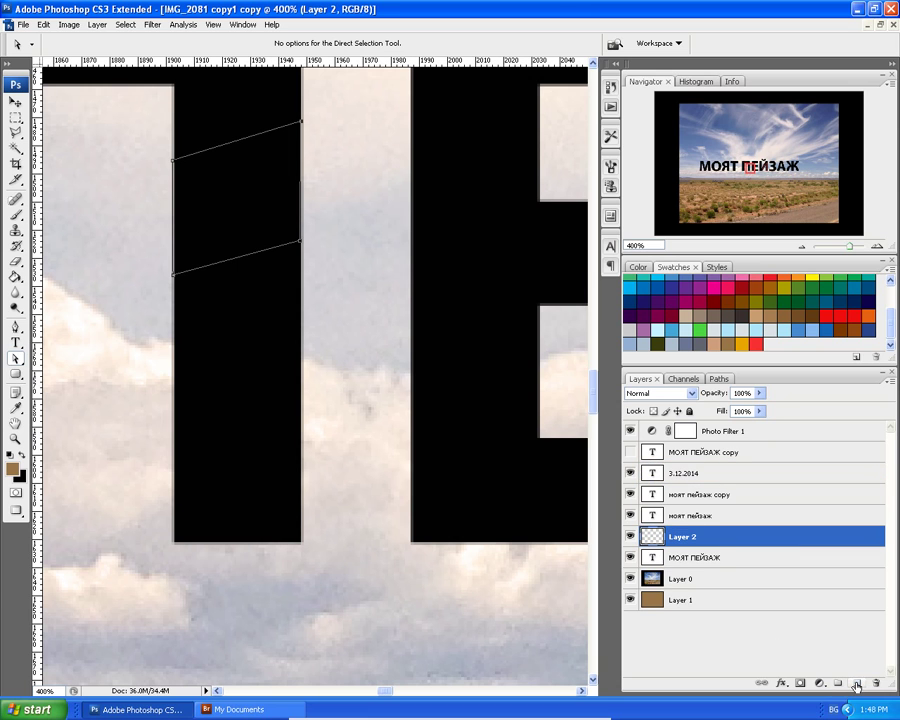
right_click(222, 267)
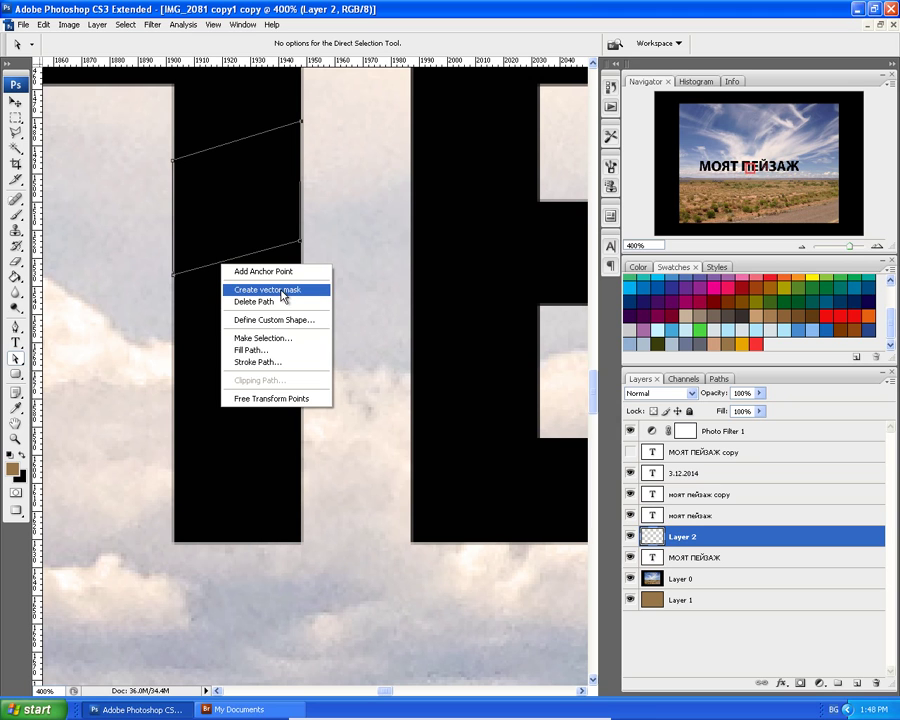
click(283, 290)
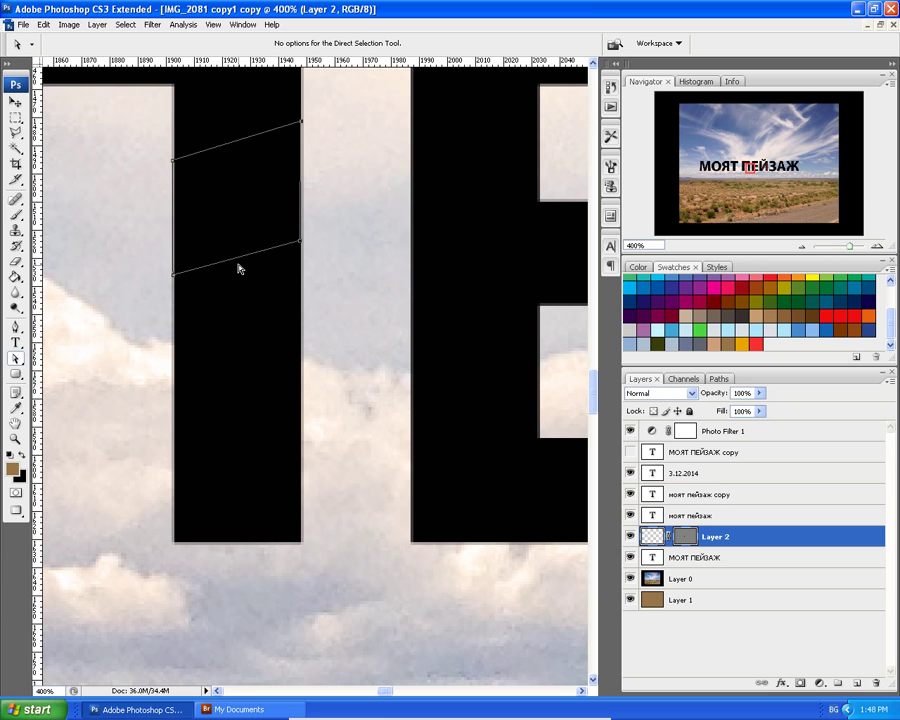
click(44, 24)
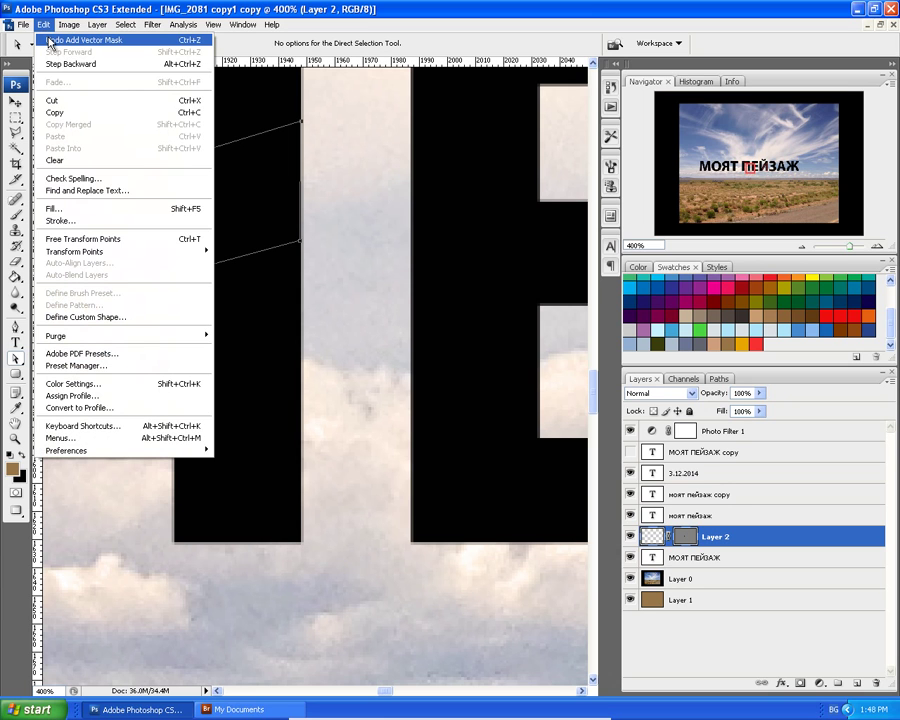
click(50, 40)
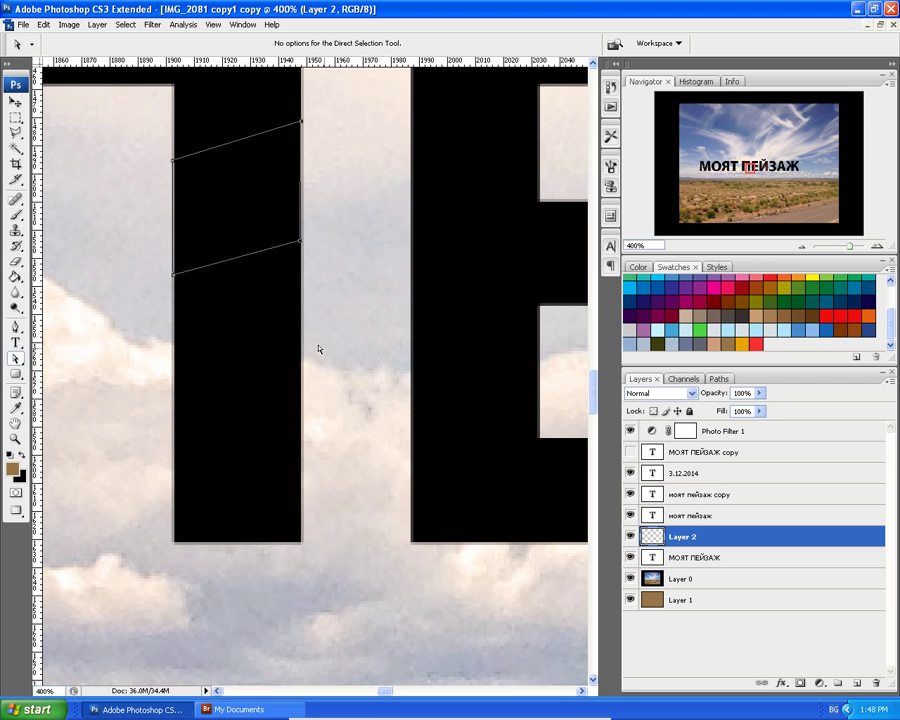
right_click(231, 264)
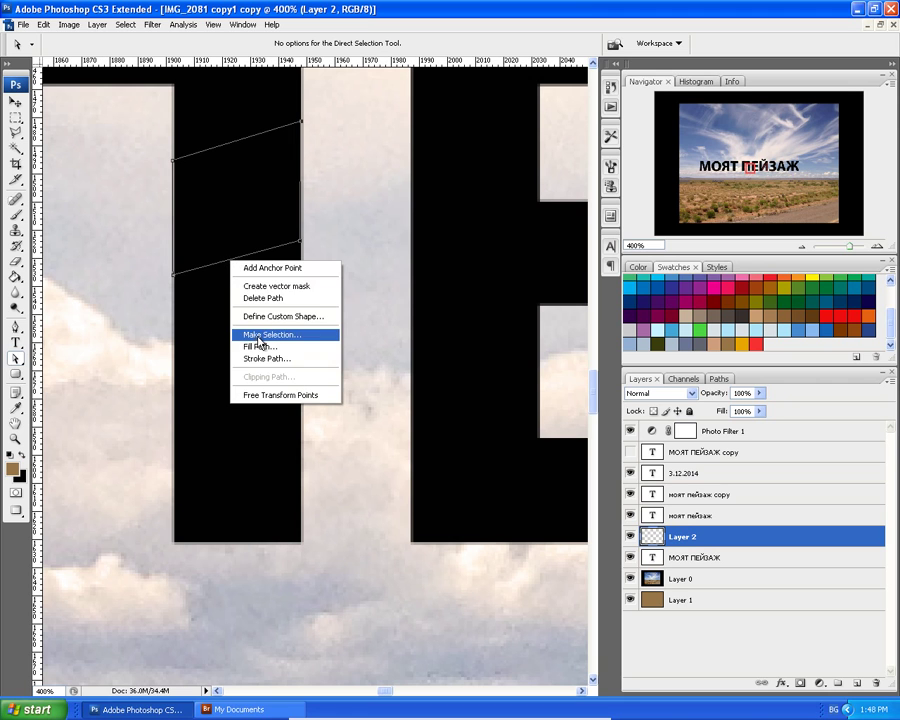
Turn the path into a selection with a feather radius of 0.
click(258, 339)
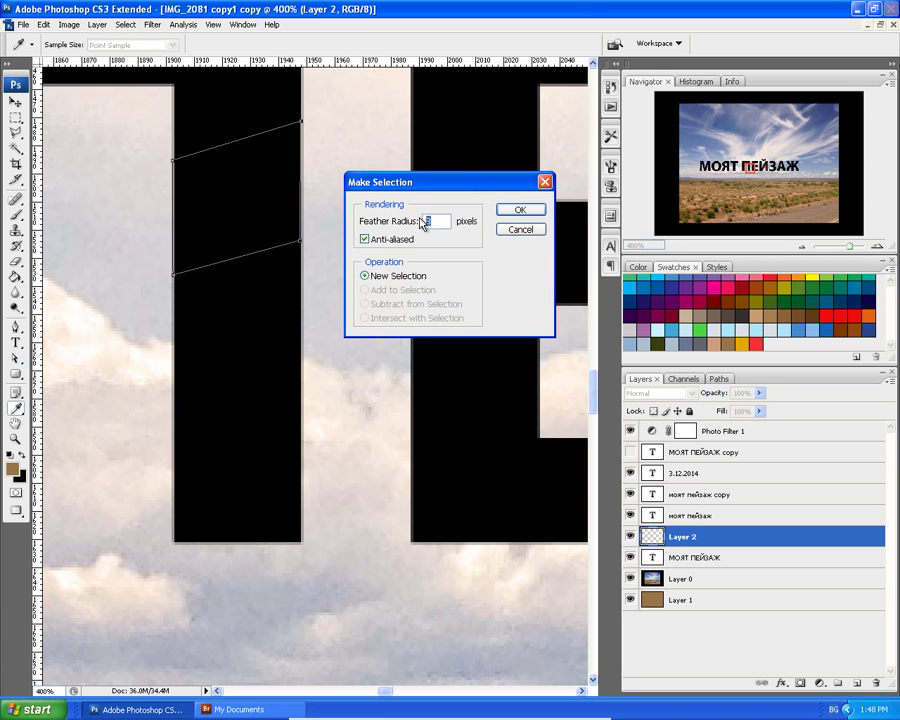
text(0)
click(522, 210)
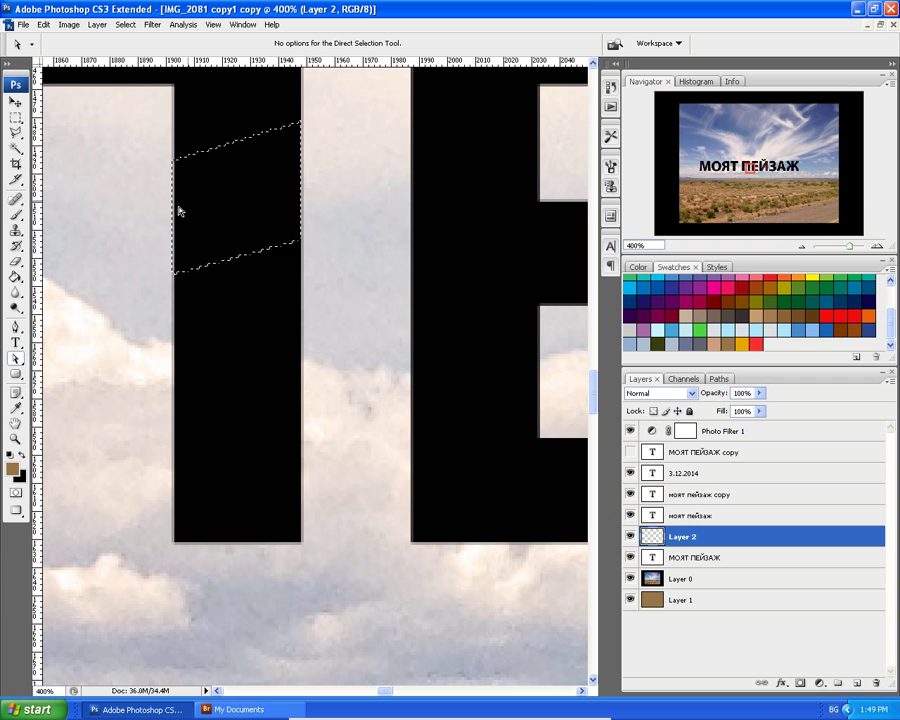
Fill the parallelogram selection on Layer 2 with the brown foreground colour using the Paint Bucket.
click(14, 280)
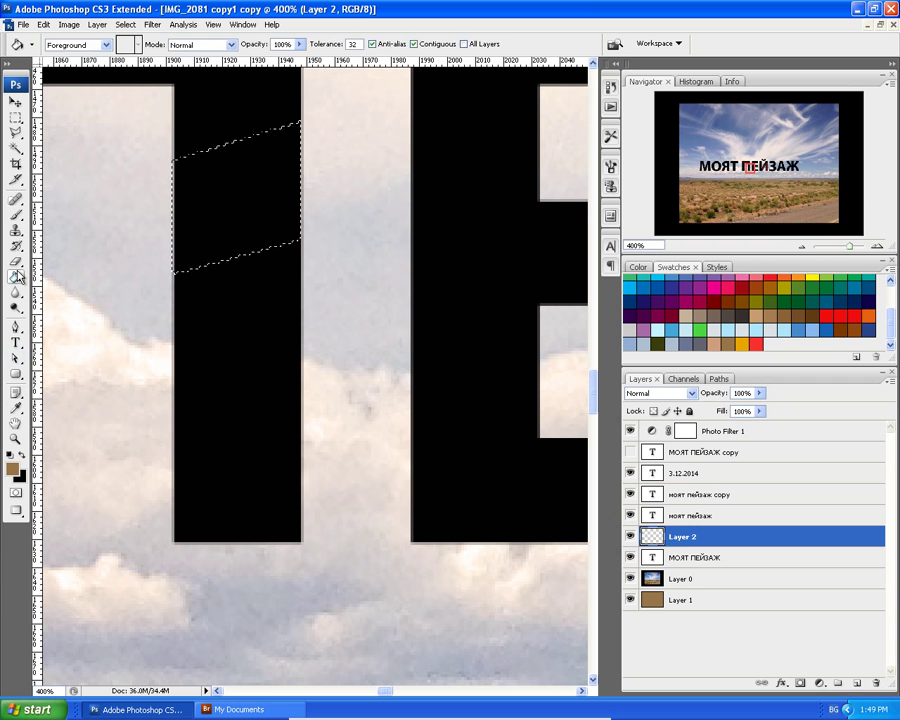
click(210, 213)
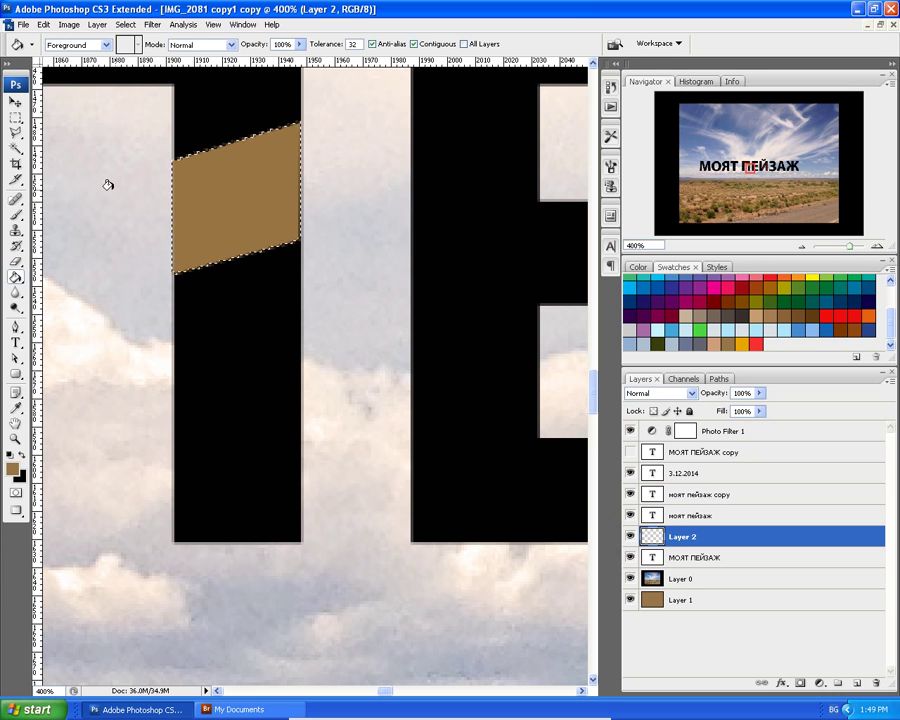
scroll(131, 249, down, 1)
scroll(131, 249, up, 1)
scroll(163, 262, up, 4)
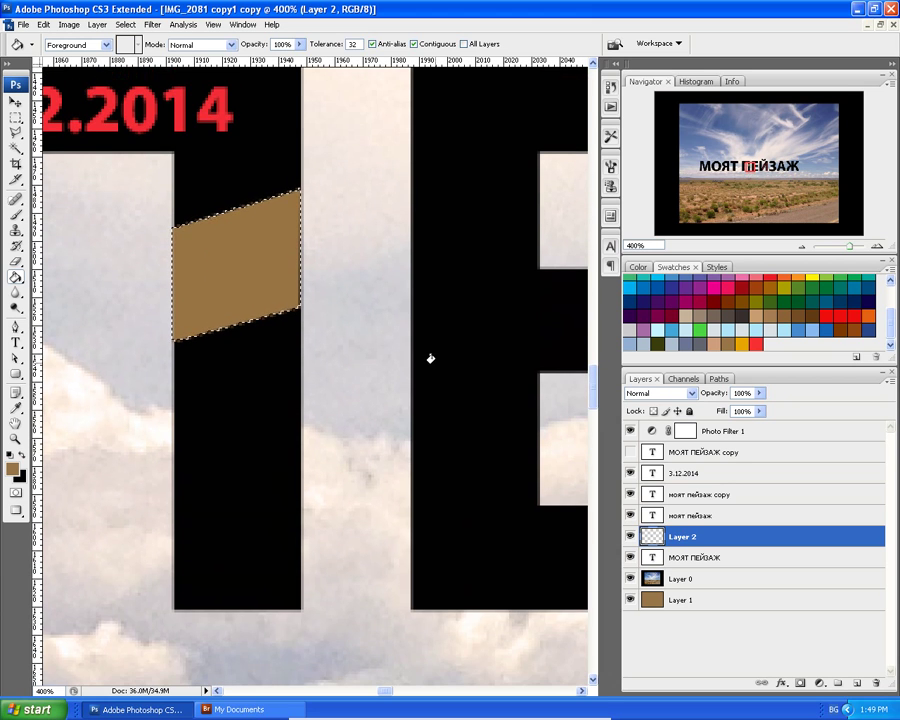
scroll(428, 352, up, 3)
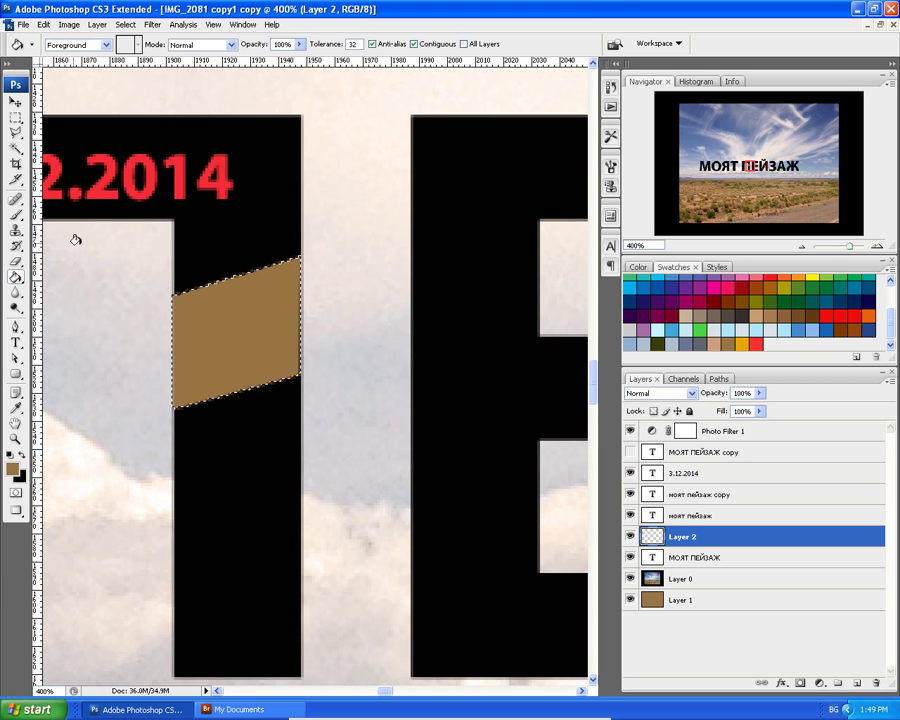
Shift the parallelogram selection onto the next letter and add a new layer for it.
click(15, 117)
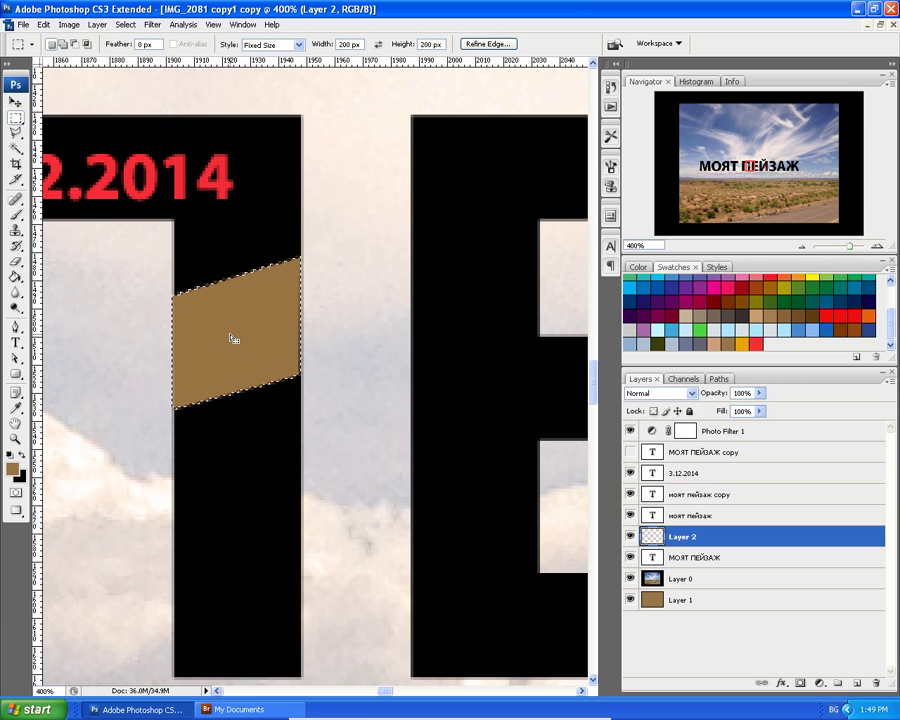
drag(226, 339, 463, 292)
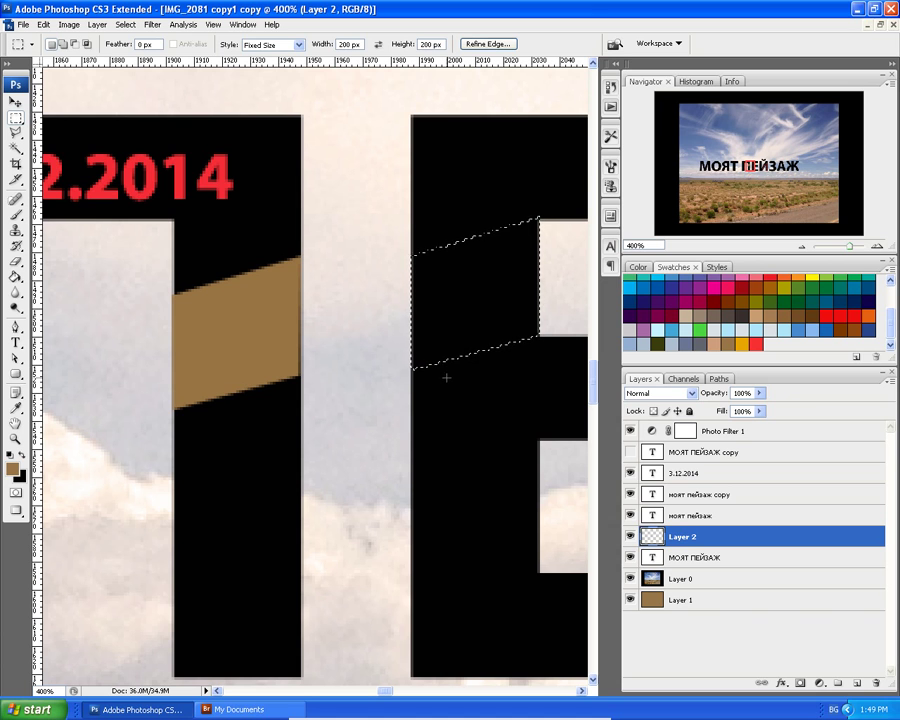
click(857, 688)
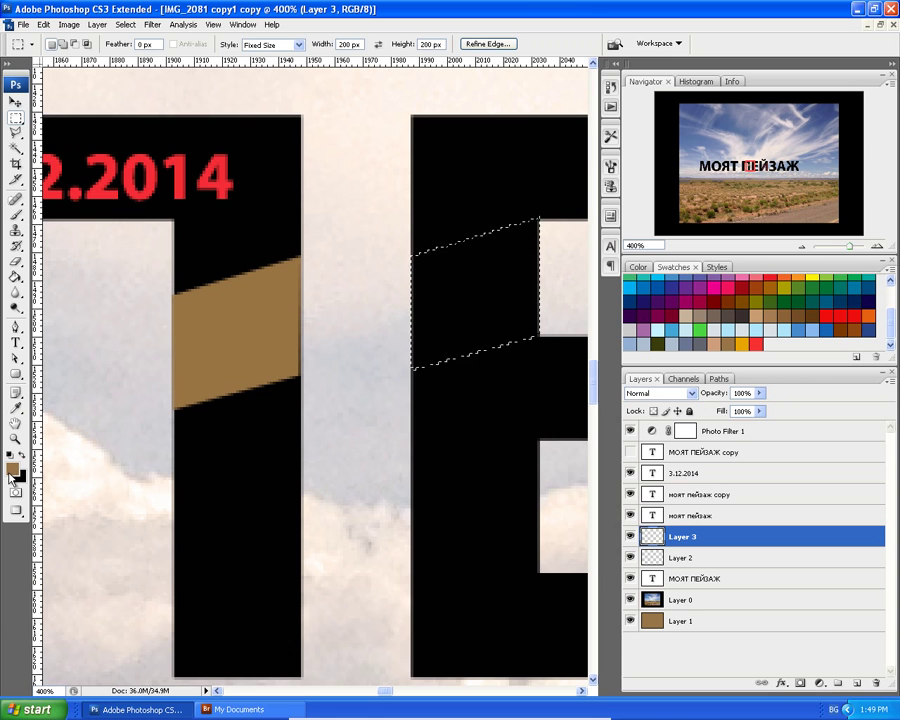
Set a dark brown foreground colour and fill the second band with it.
click(16, 408)
click(12, 467)
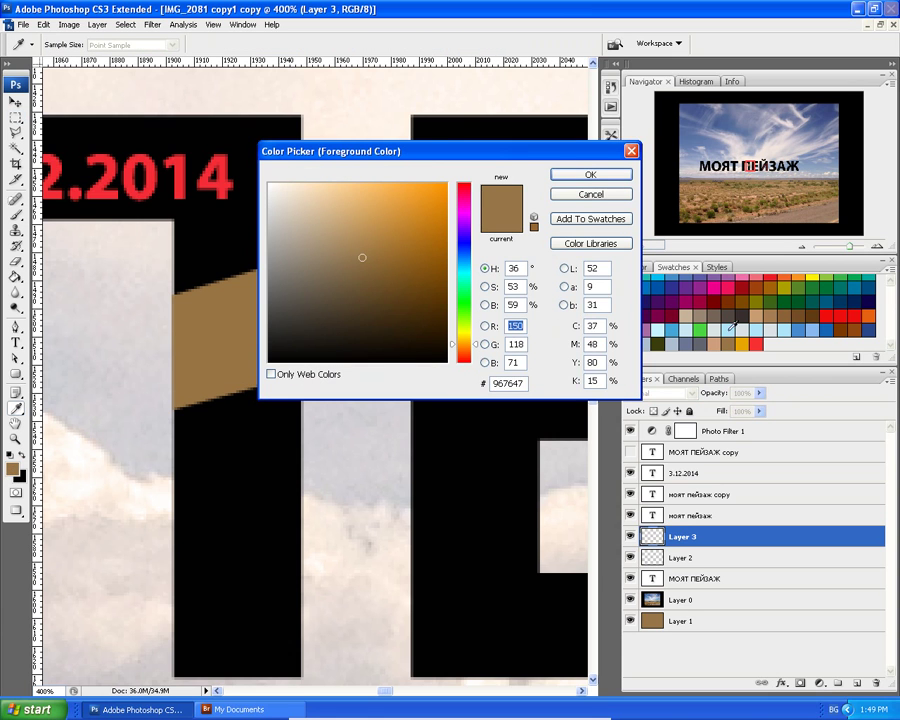
click(297, 324)
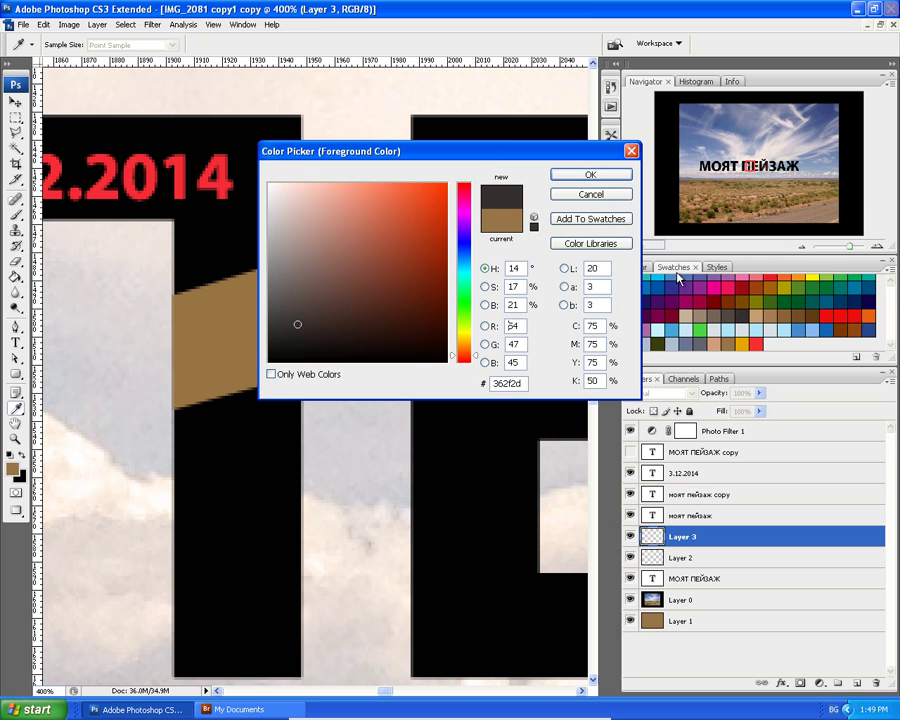
click(590, 176)
key(m)
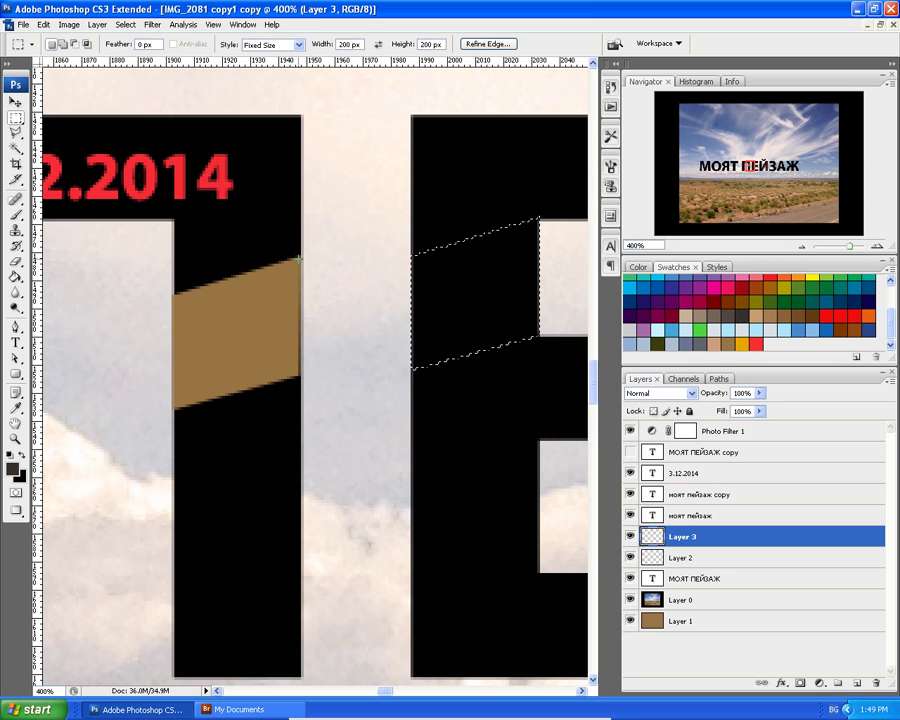
key(g)
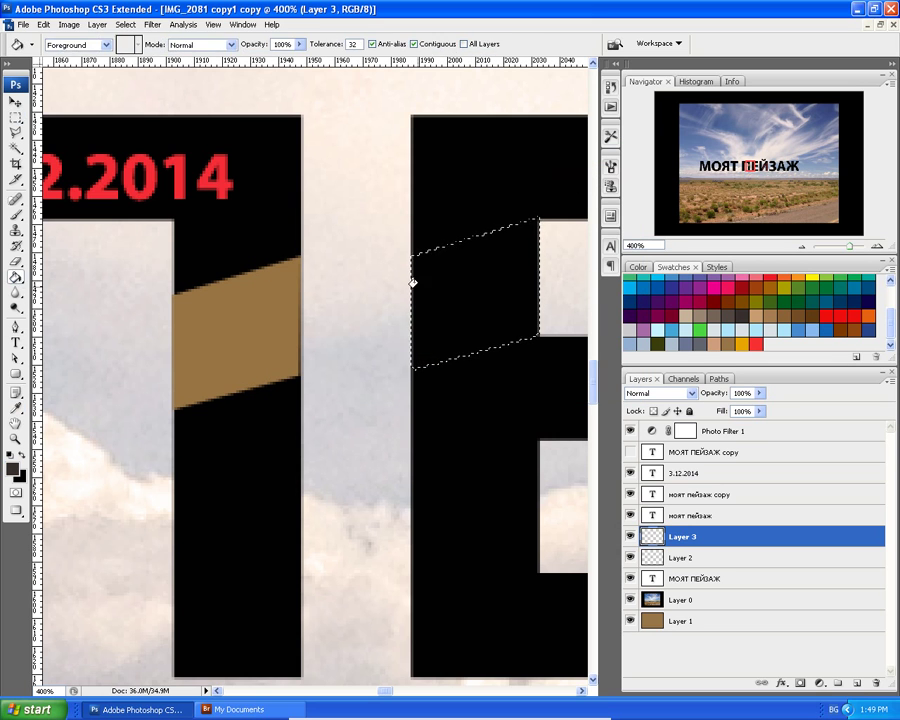
click(440, 283)
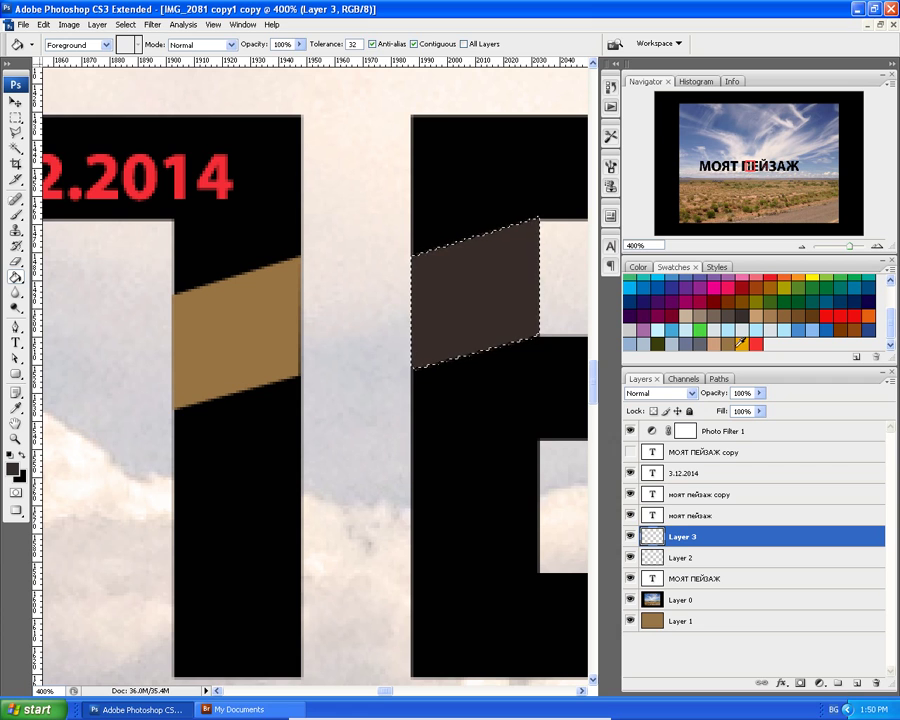
Refill the band with orange from the swatches and zoom out to view the whole title.
click(738, 343)
click(502, 298)
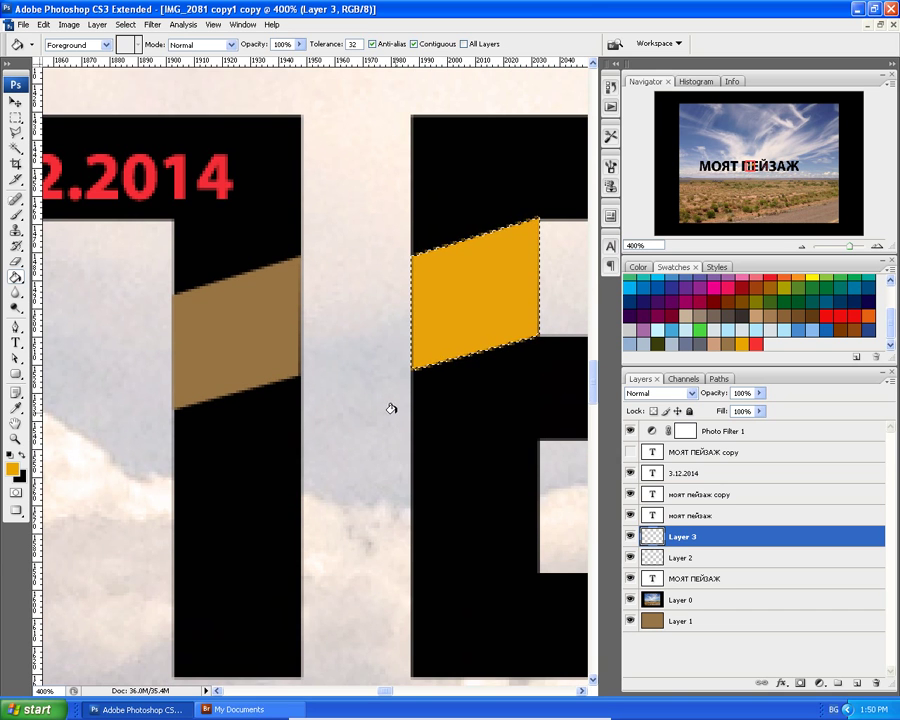
key(ctrl+minus)
key(ctrl+minus)
key(ctrl+minus)
key(ctrl+minus)
key(ctrl+minus)
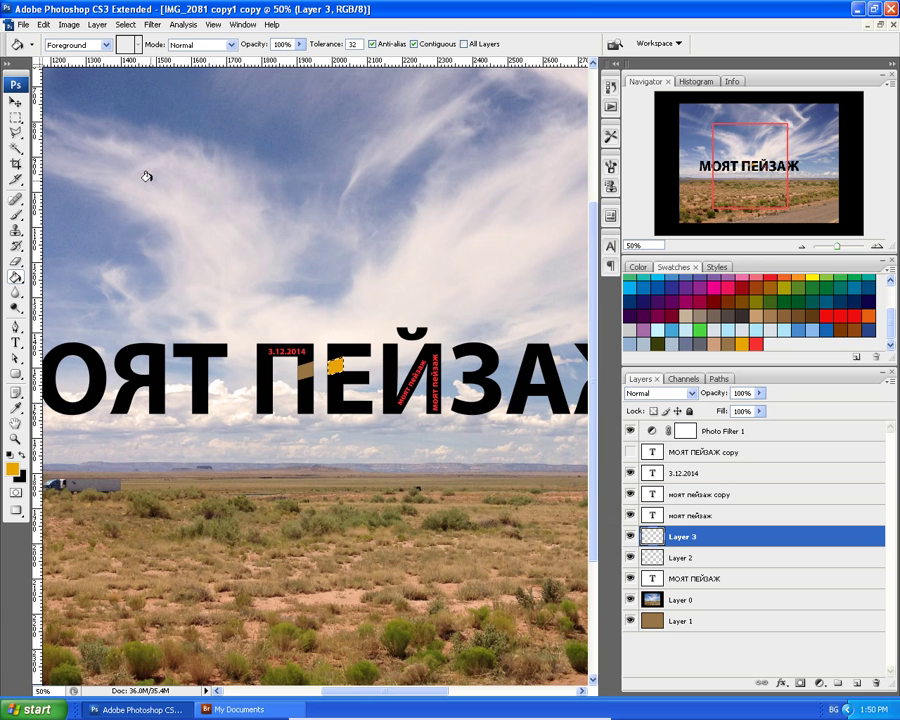
scroll(160, 180, down, 2)
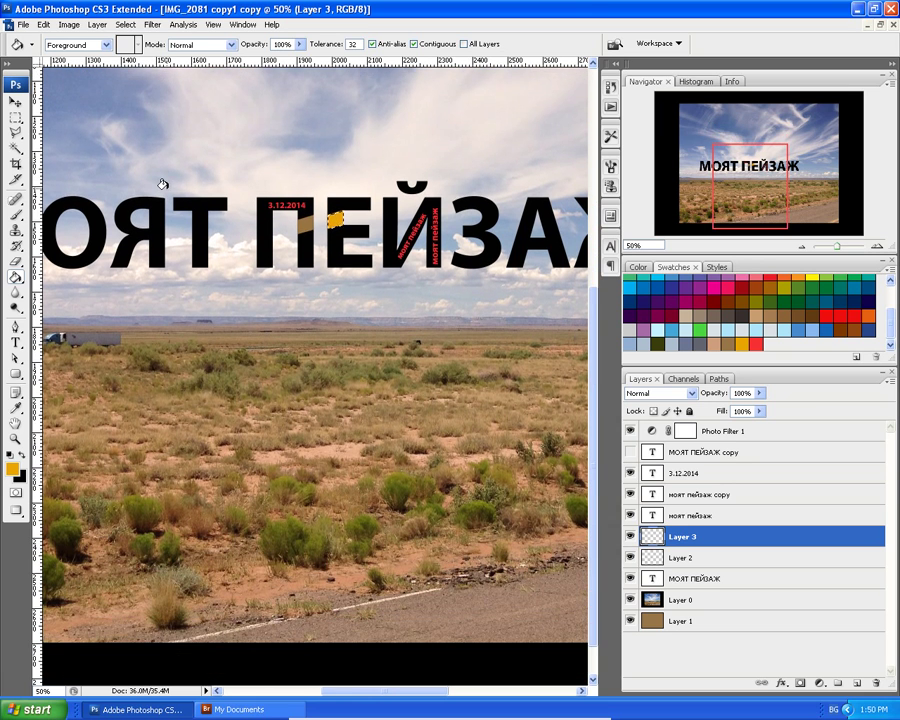
scroll(160, 184, down, 1)
scroll(140, 185, up, 2)
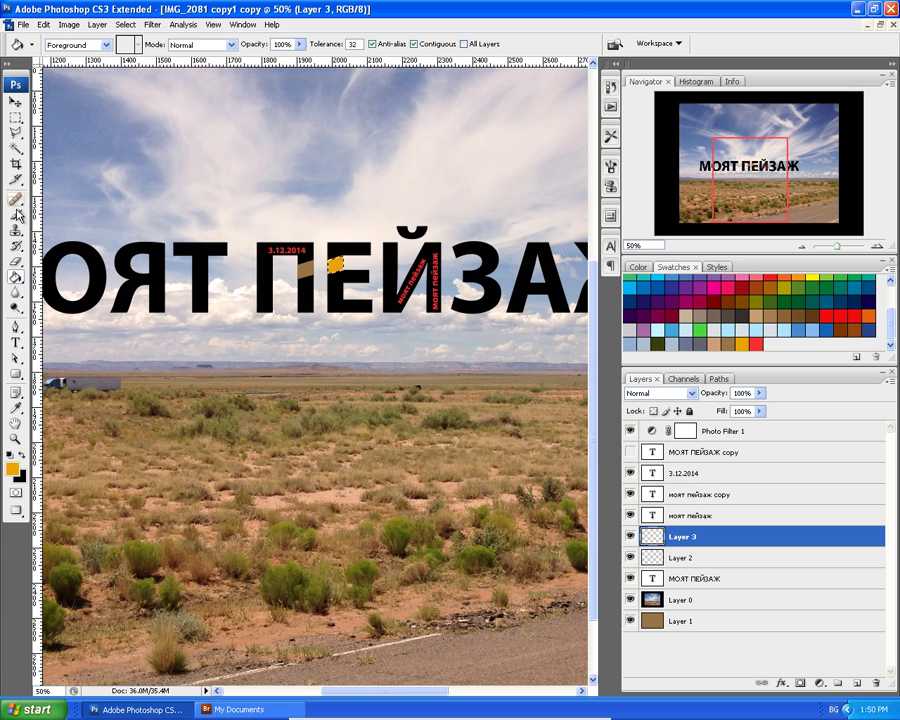
scroll(96, 212, up, 2)
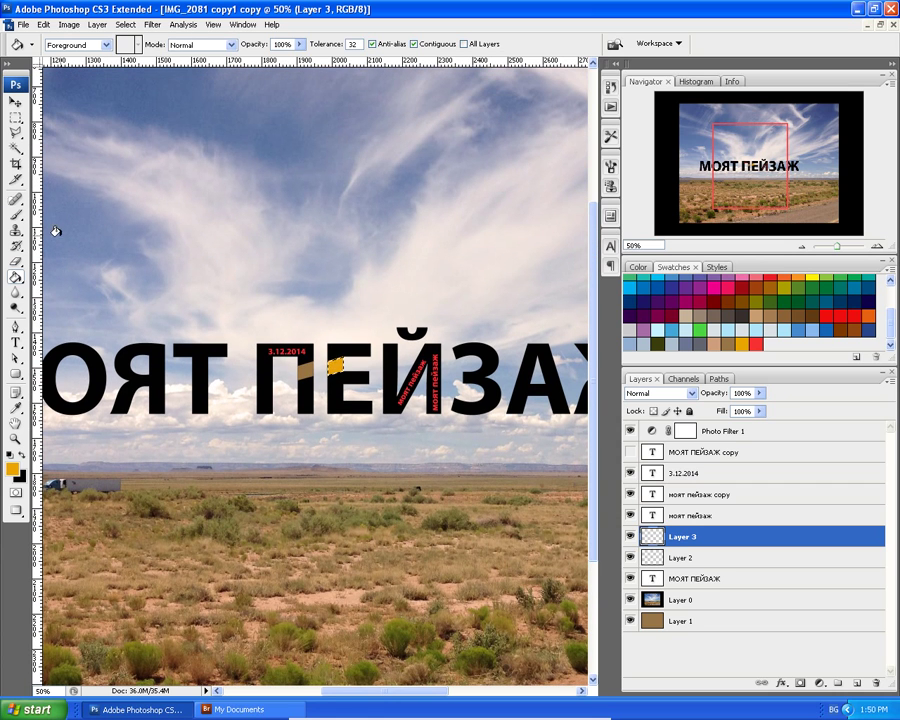
click(16, 342)
Add a small orange 'моят' text layer in the sky above the title and commit it.
click(145, 248)
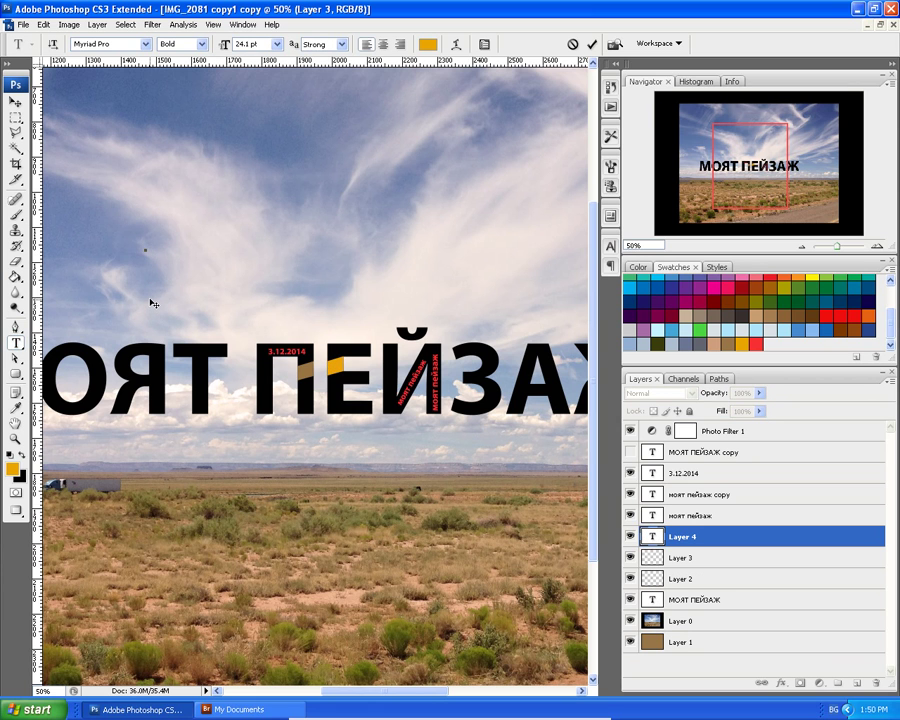
key(ctrl+plus)
key(ctrl+plus)
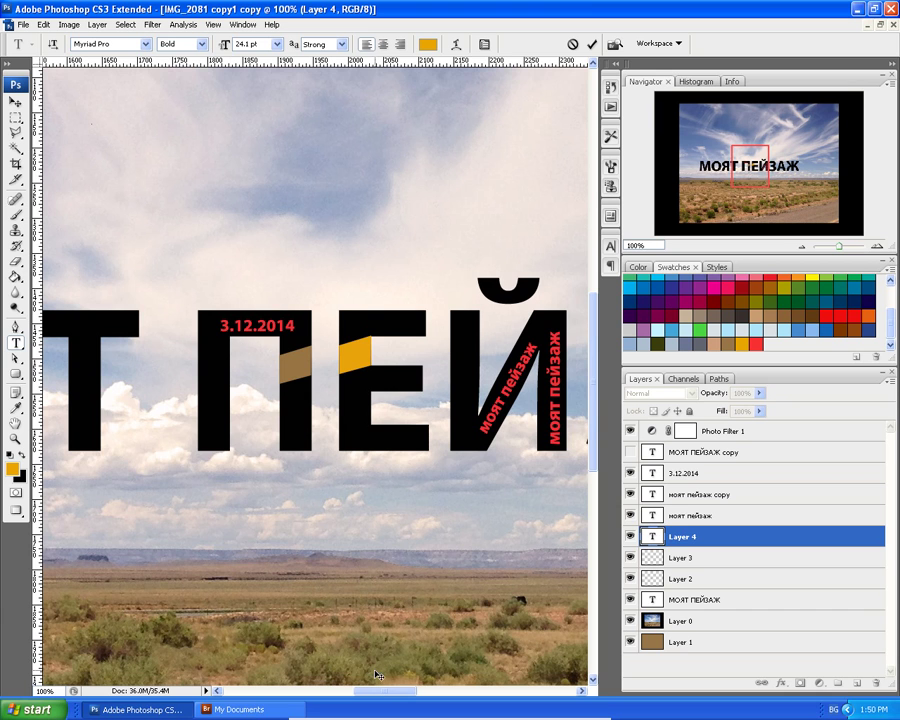
drag(378, 692, 326, 692)
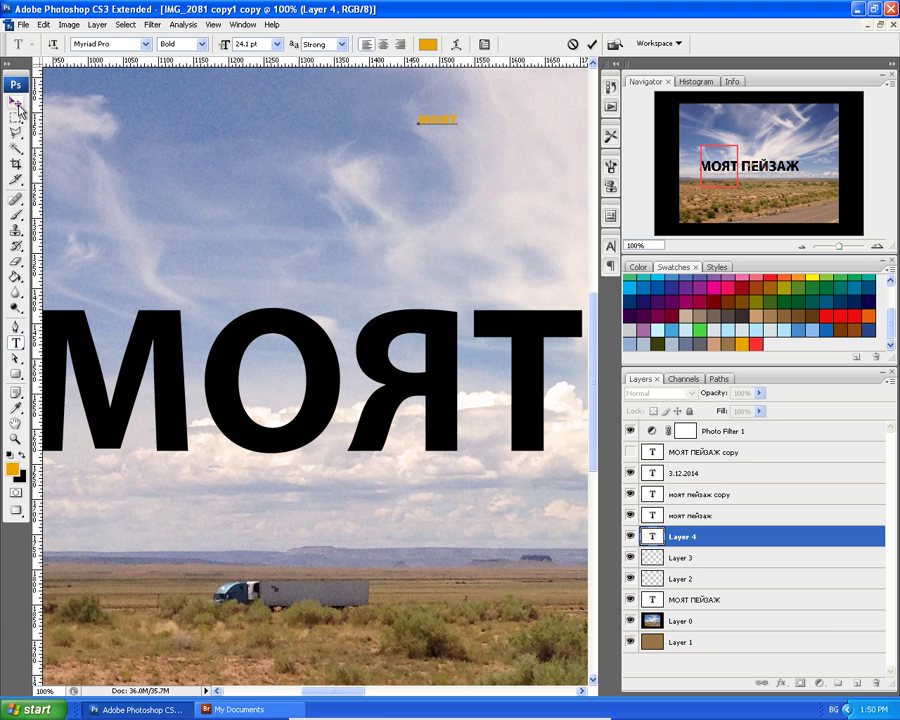
click(15, 102)
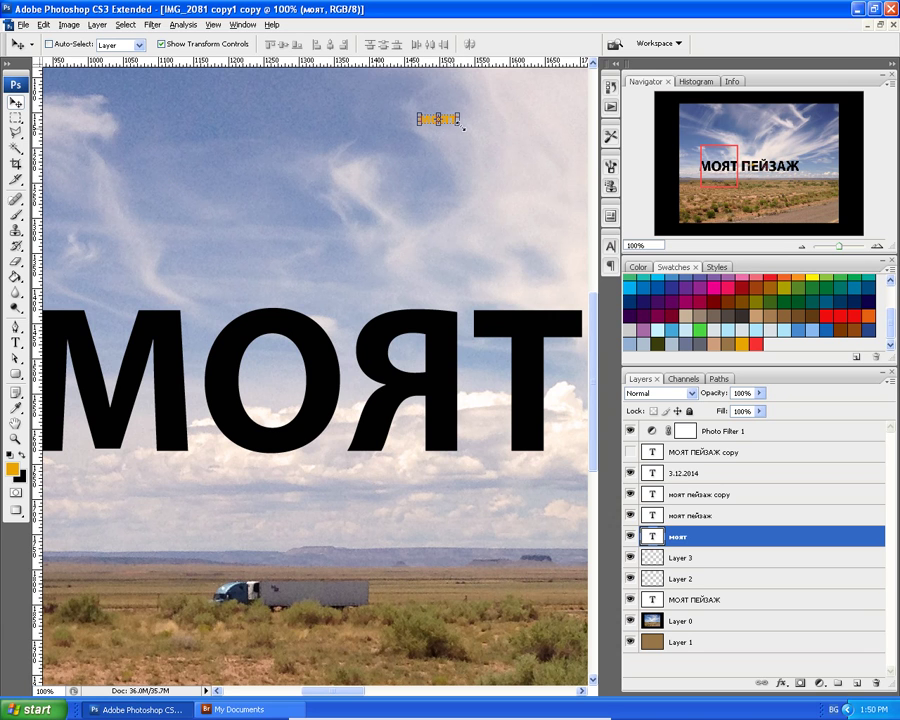
Scale the orange моят text up to 5862.4% and position it across the black title.
drag(459, 126, 445, 208)
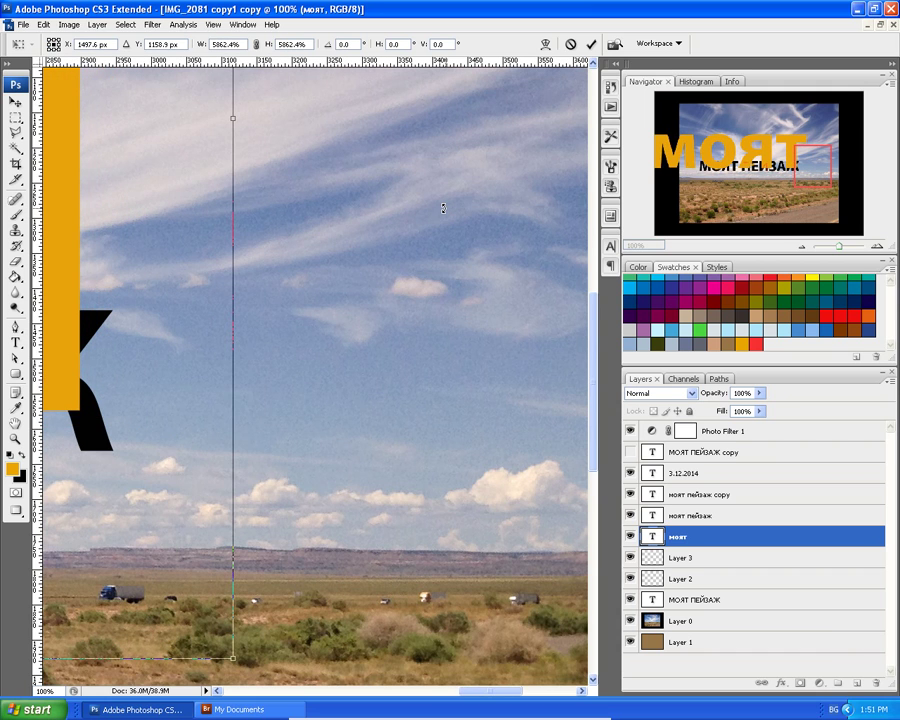
key(ctrl+minus)
key(ctrl+minus)
key(ctrl+minus)
key(ctrl+minus)
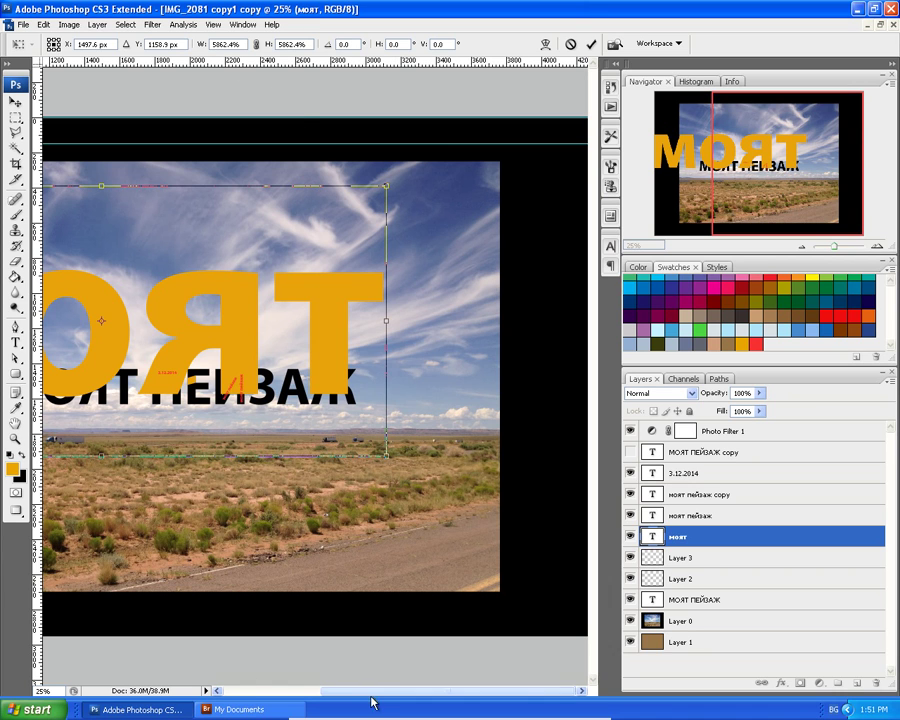
drag(380, 695, 287, 667)
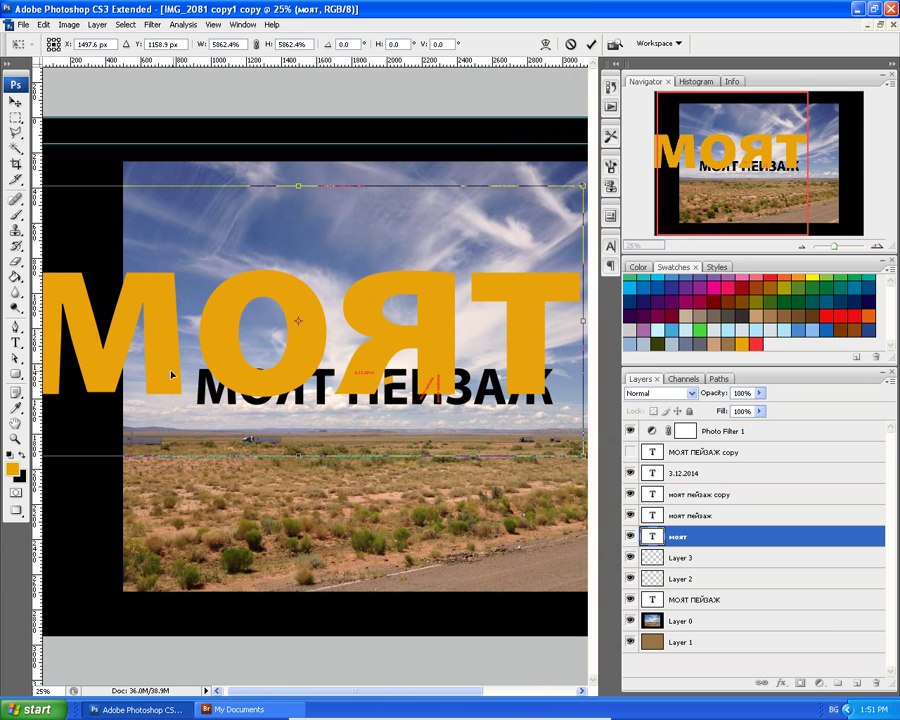
drag(168, 375, 316, 393)
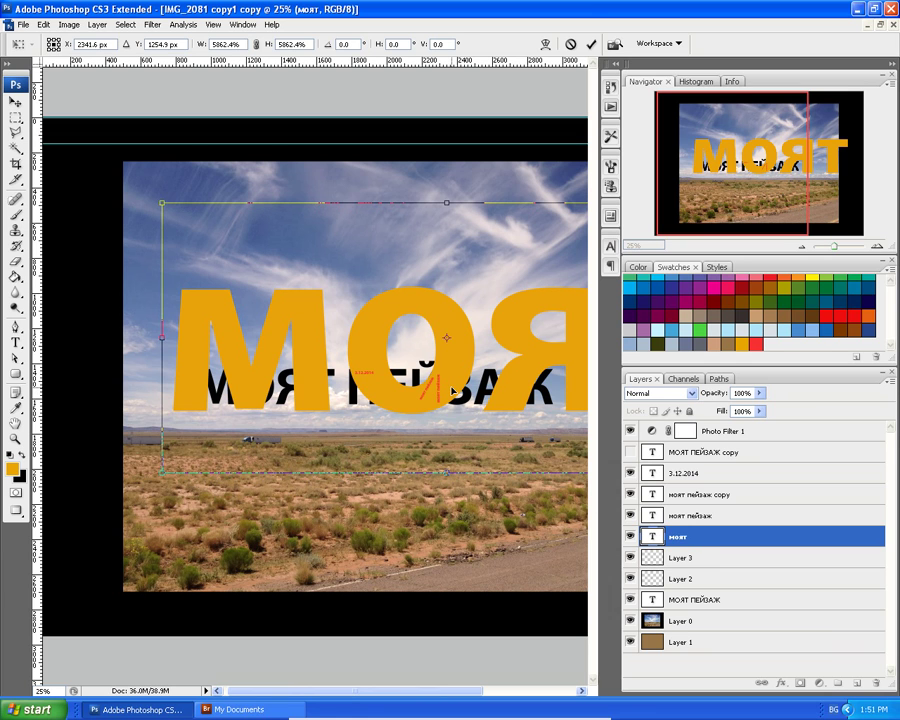
key(Return)
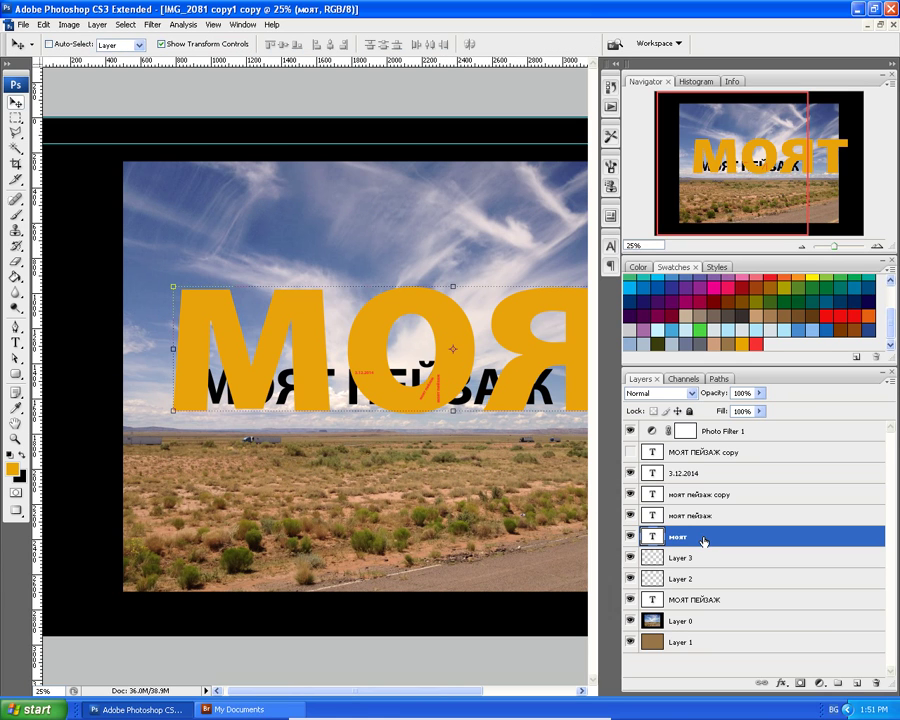
Drag the моят layer below the МОЯТ ПЕЙЗАЖ layer, just above Layer 0.
drag(704, 540, 698, 517)
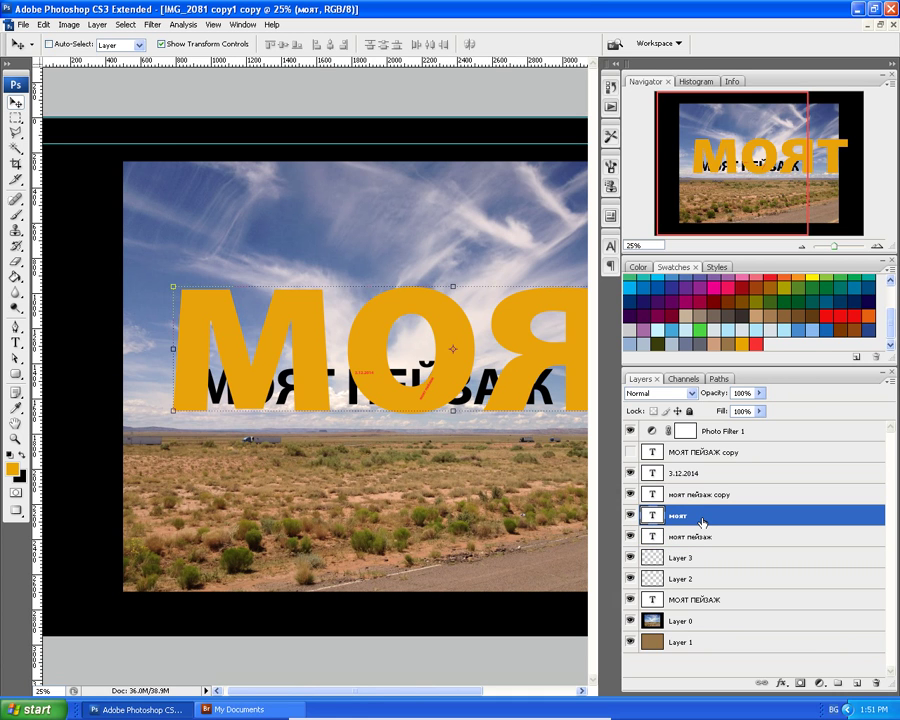
drag(703, 521, 703, 592)
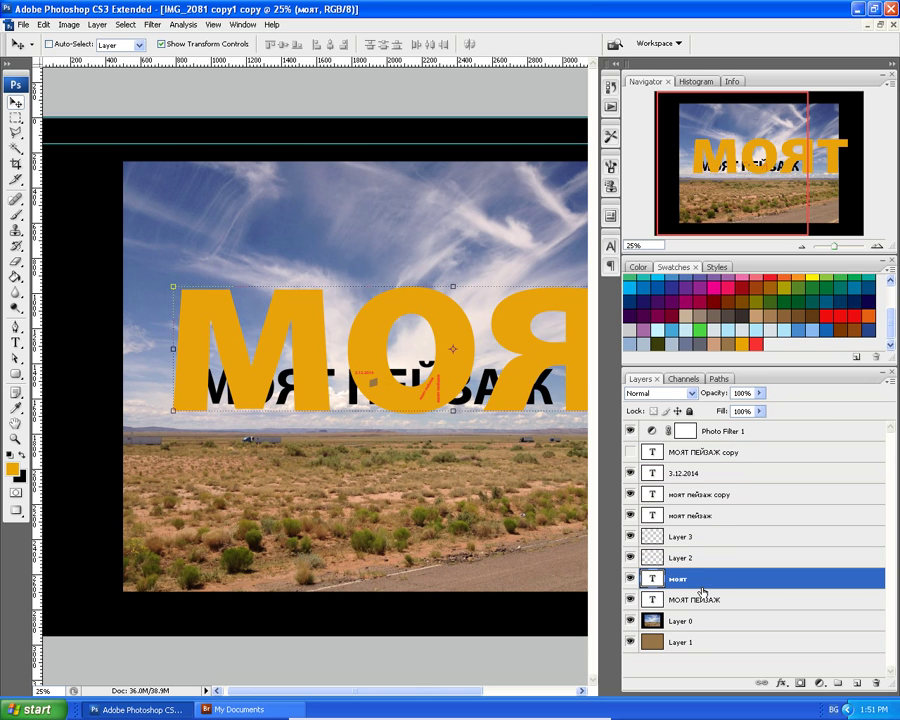
drag(703, 583, 700, 606)
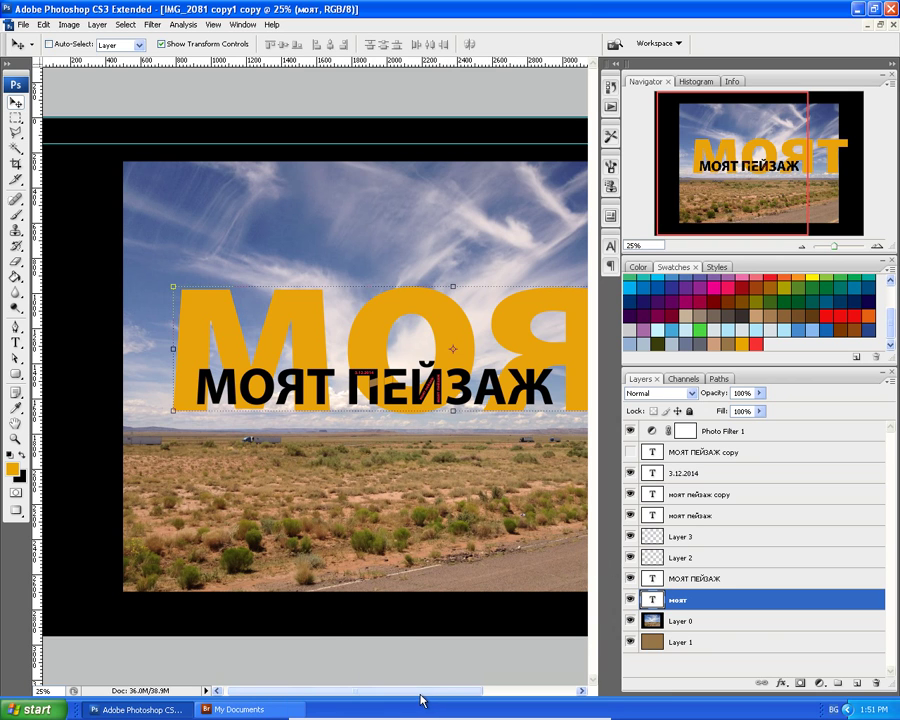
Scale the orange моят text down to 80.6% and shift it left behind the title.
drag(420, 693, 475, 694)
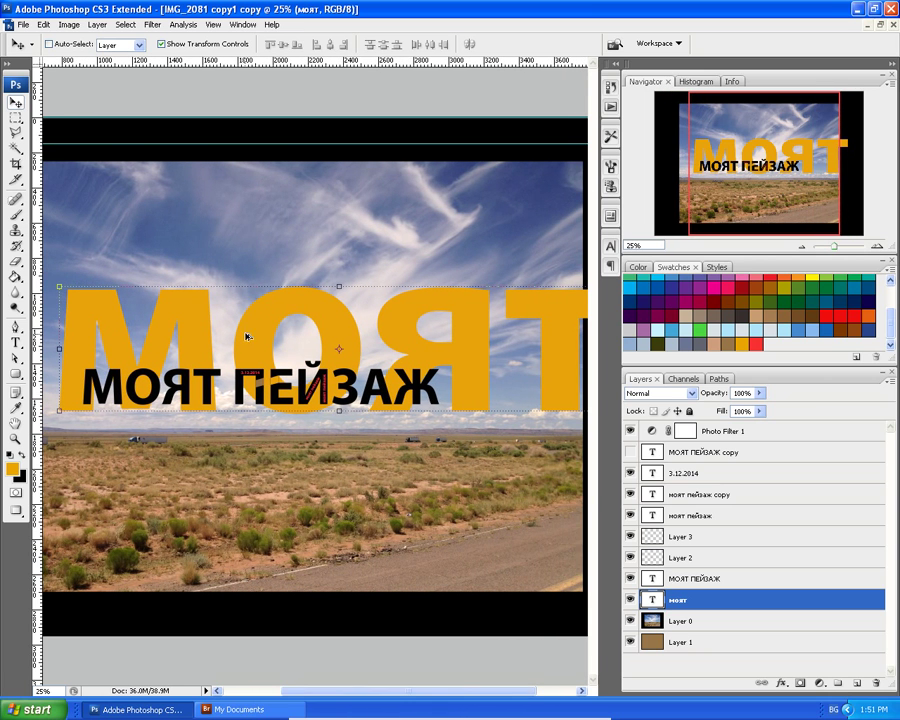
drag(248, 338, 165, 322)
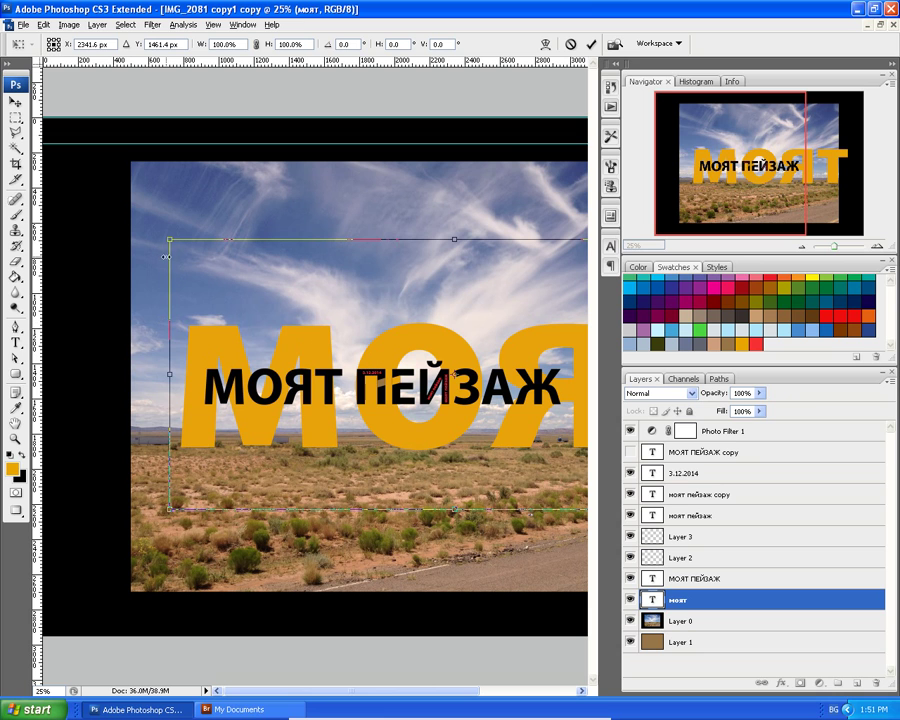
drag(170, 239, 222, 284)
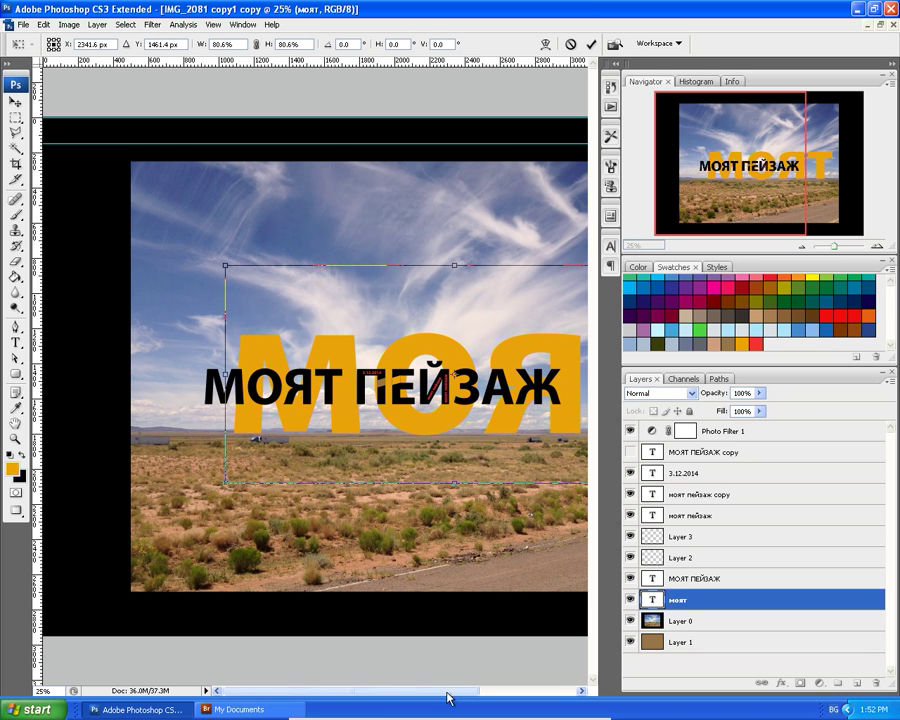
drag(407, 694, 490, 694)
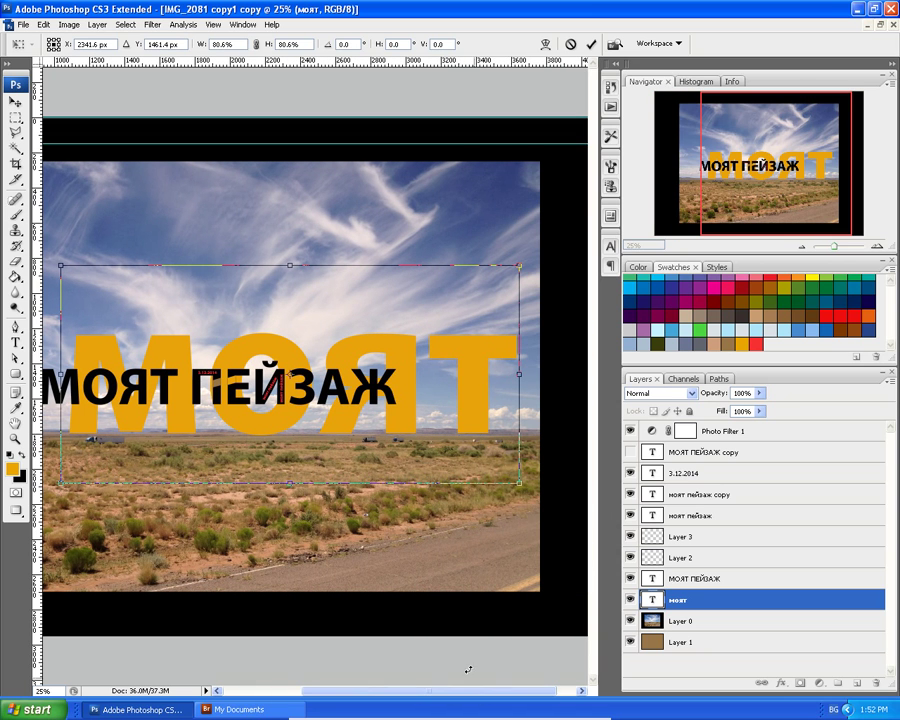
drag(473, 422, 454, 420)
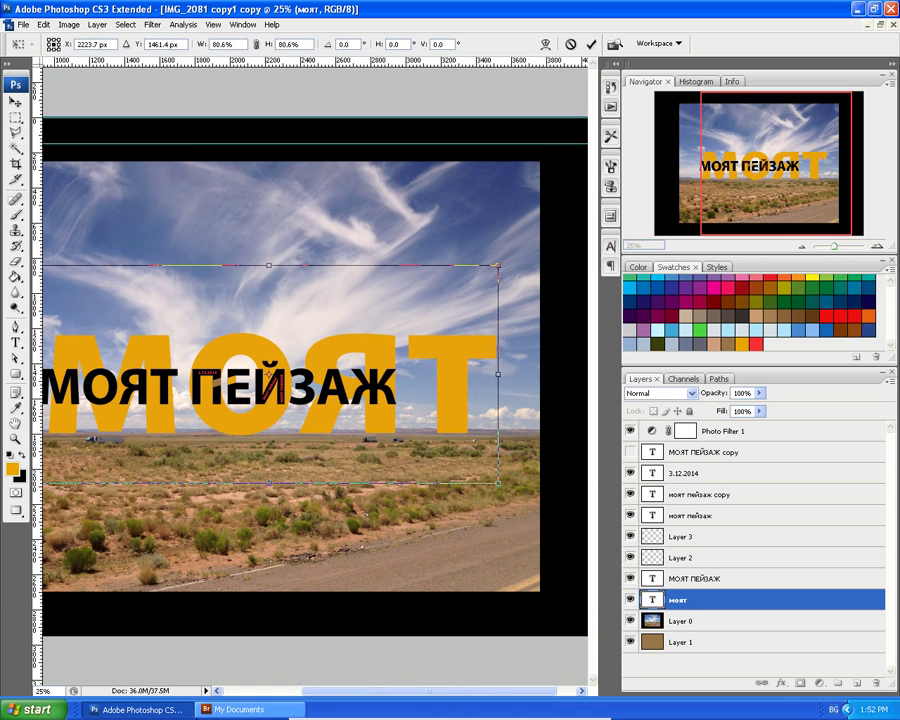
Launch Firefox from the Start menu and search Google for 'типография значение'.
click(30, 706)
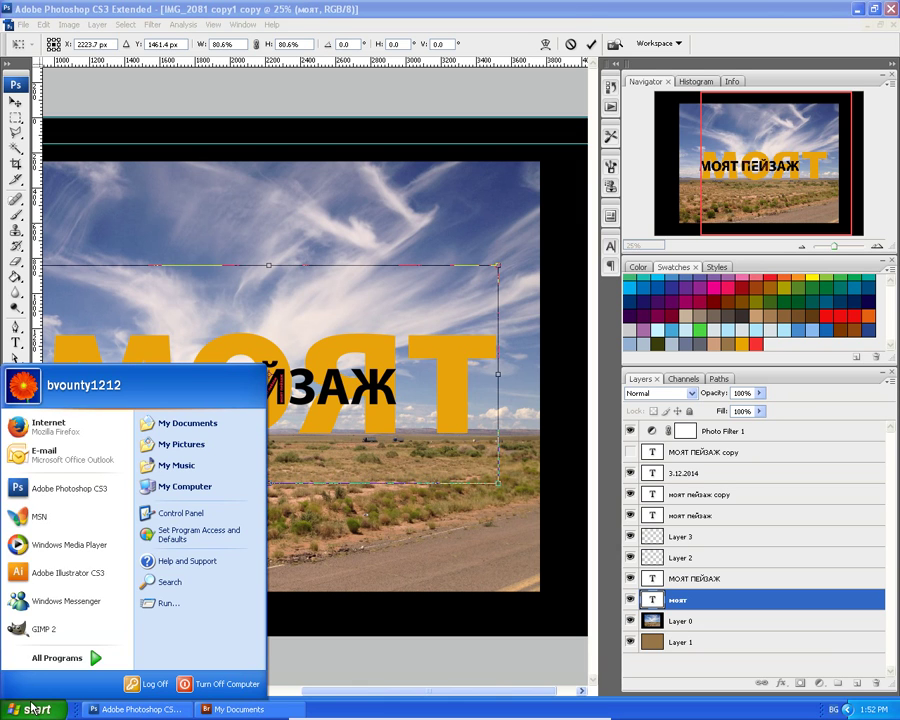
click(80, 427)
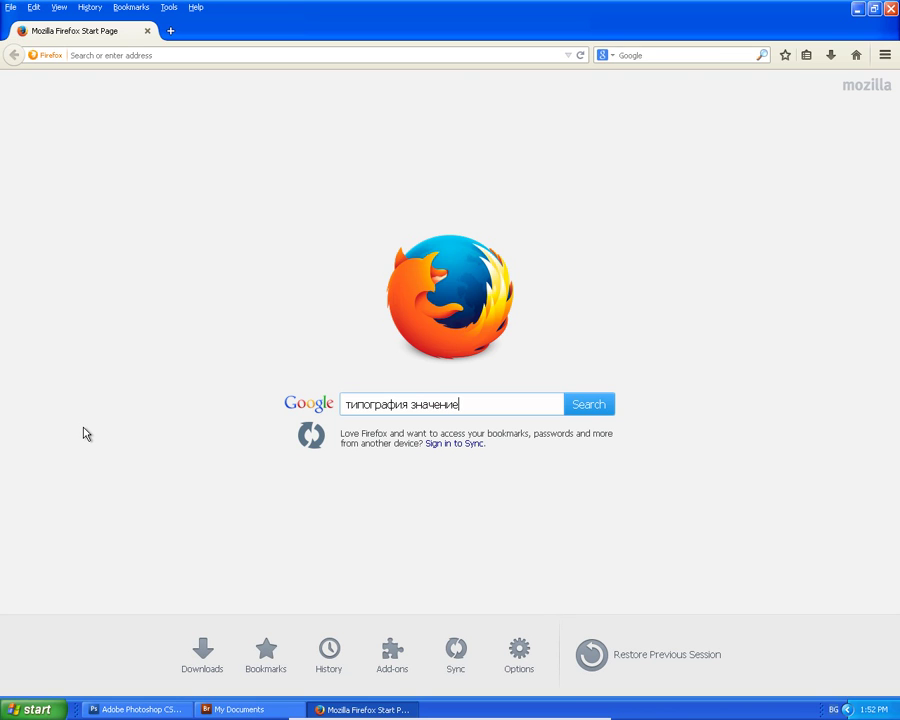
key(Return)
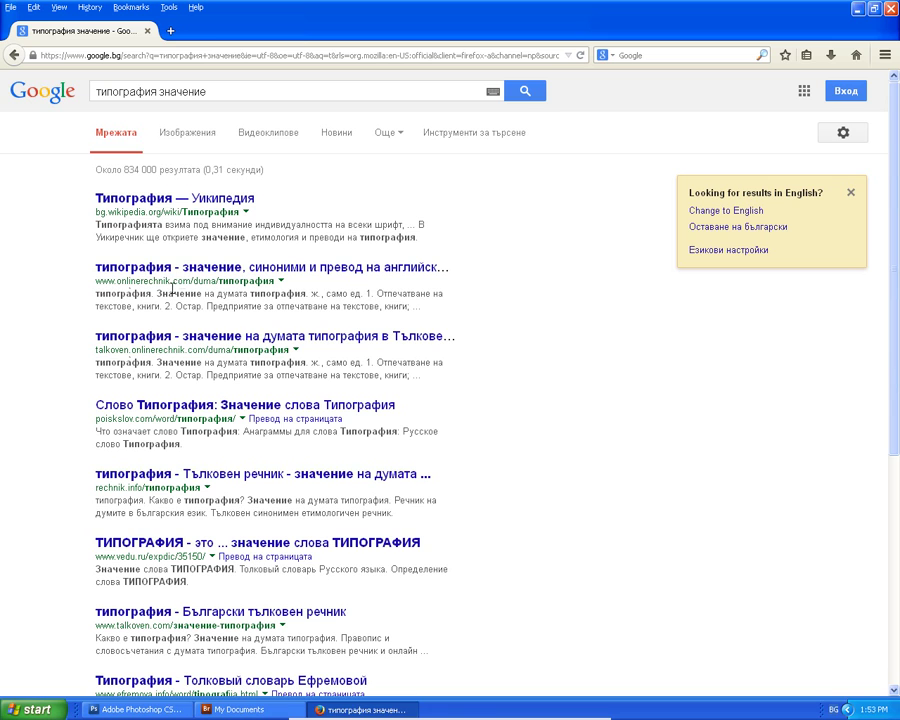
Scroll down to the practicaltypography.com 'Why does typography matter' result.
click(186, 200)
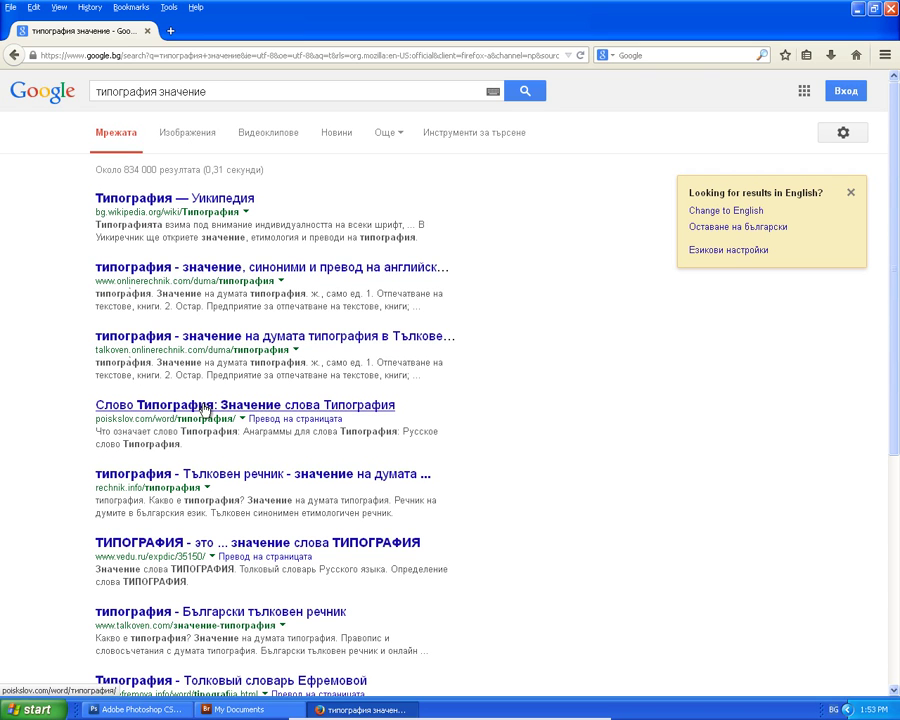
scroll(190, 416, down, 6)
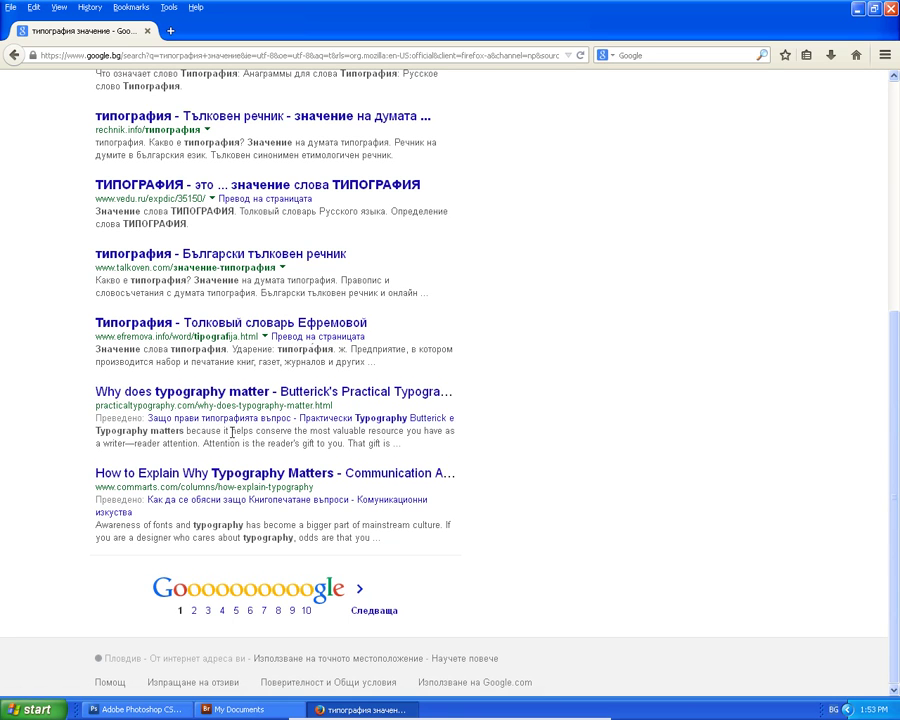
click(259, 399)
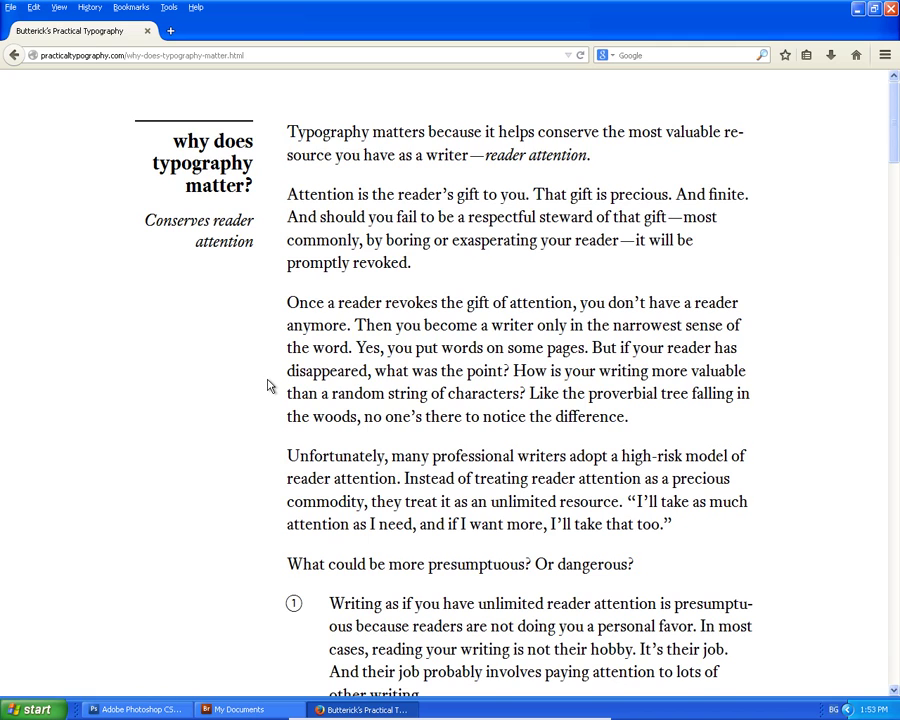
scroll(268, 386, down, 20)
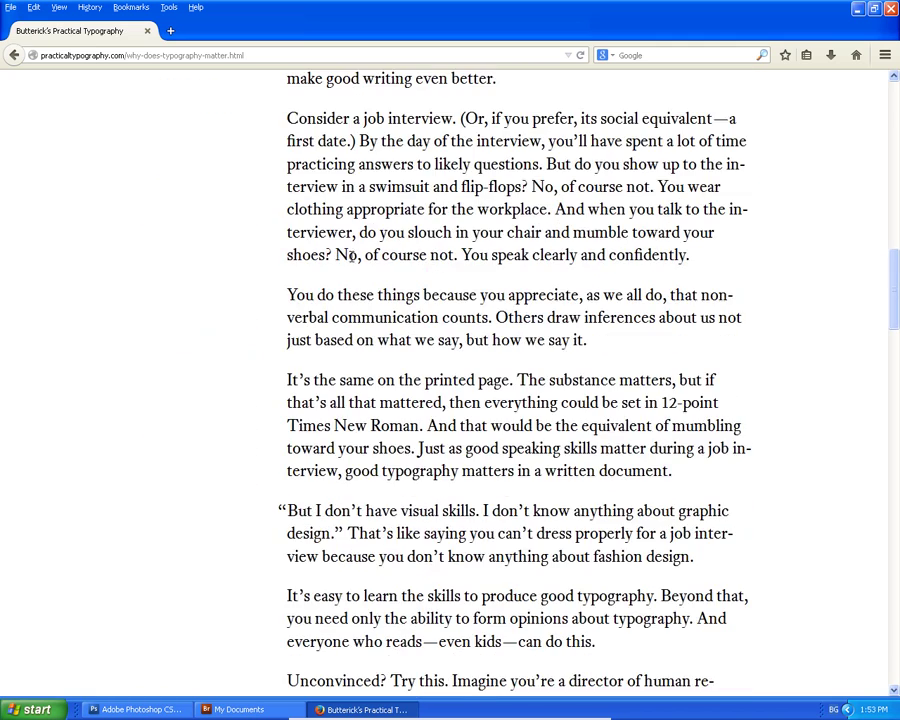
scroll(351, 257, down, 8)
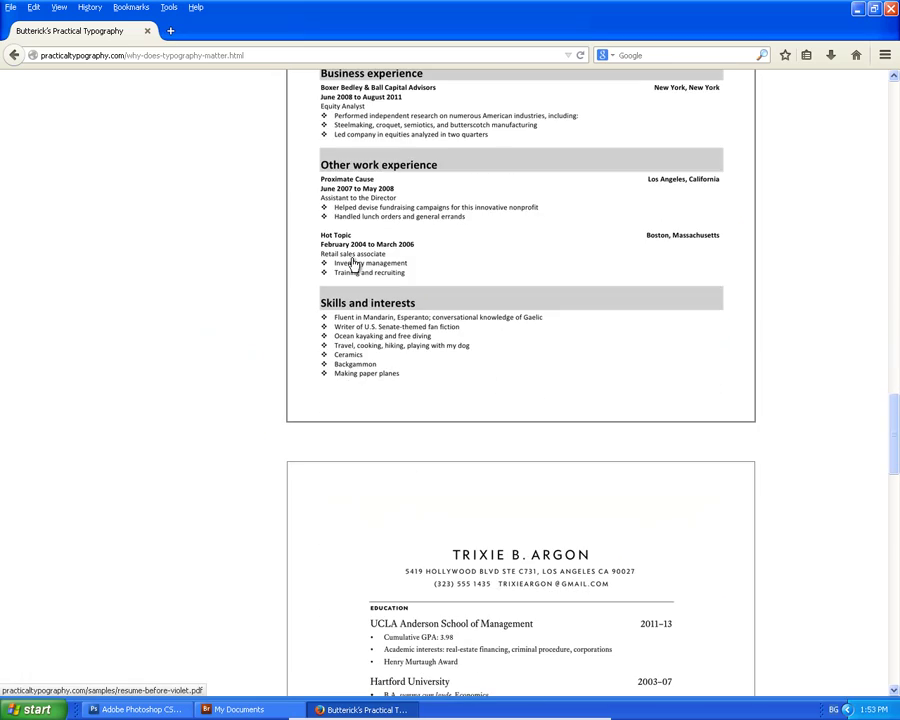
scroll(352, 263, down, 20)
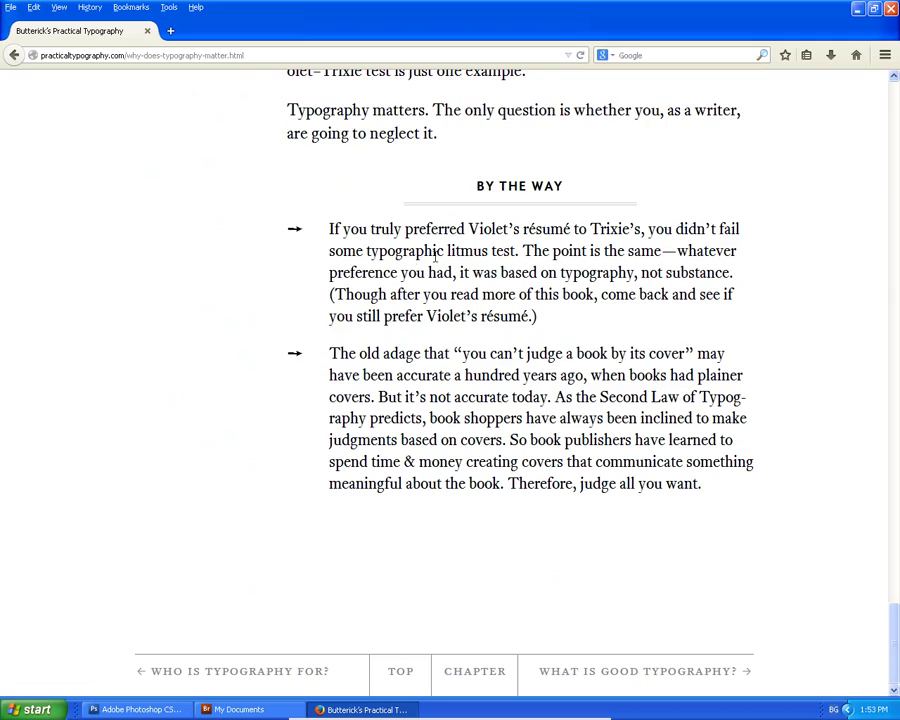
scroll(463, 232, up, 9)
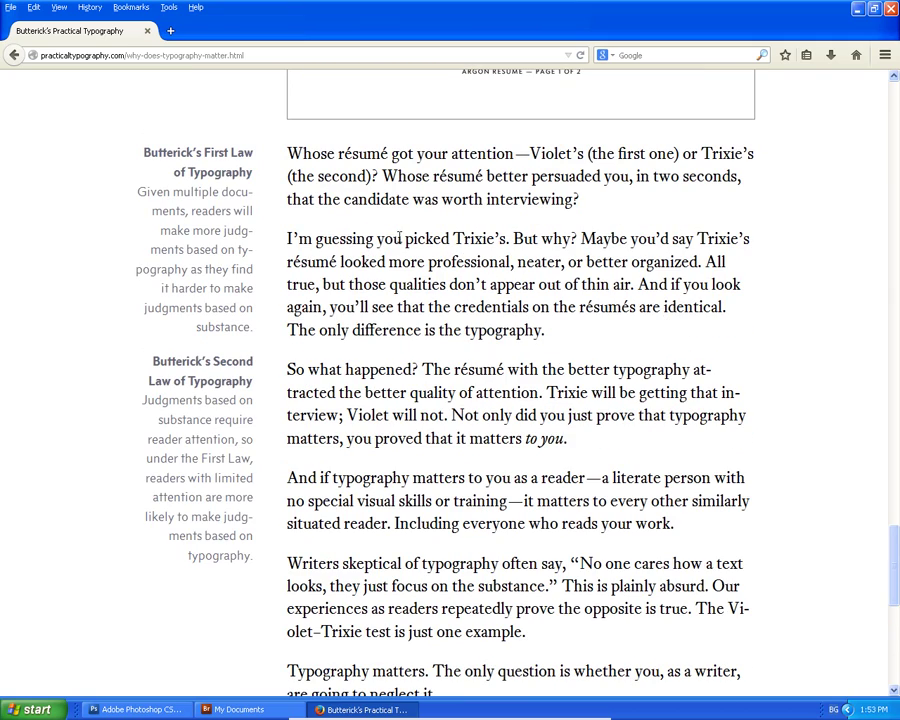
scroll(583, 237, down, 9)
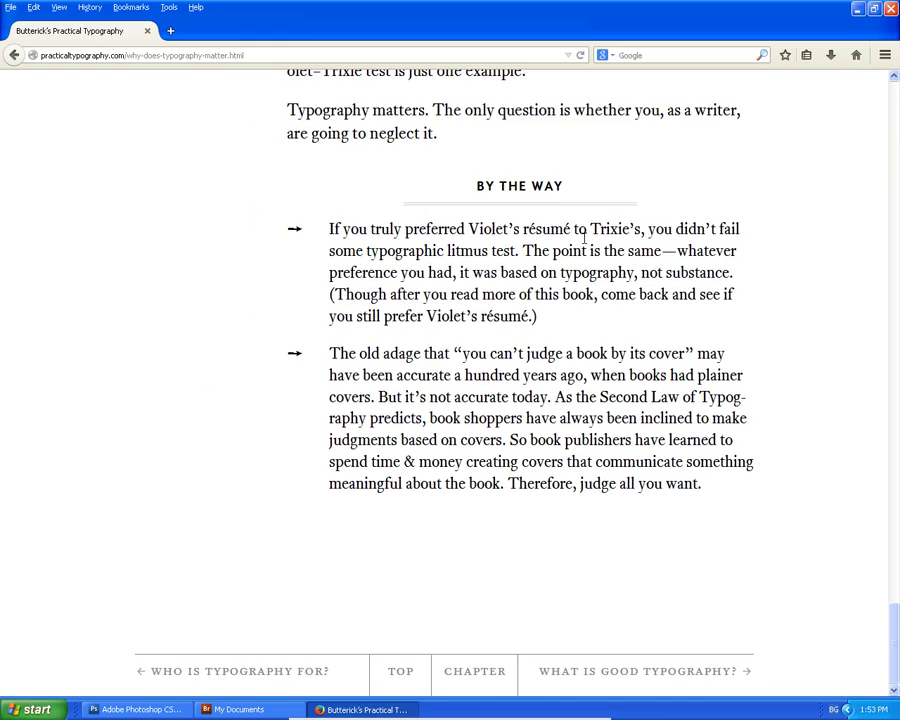
scroll(488, 280, up, 14)
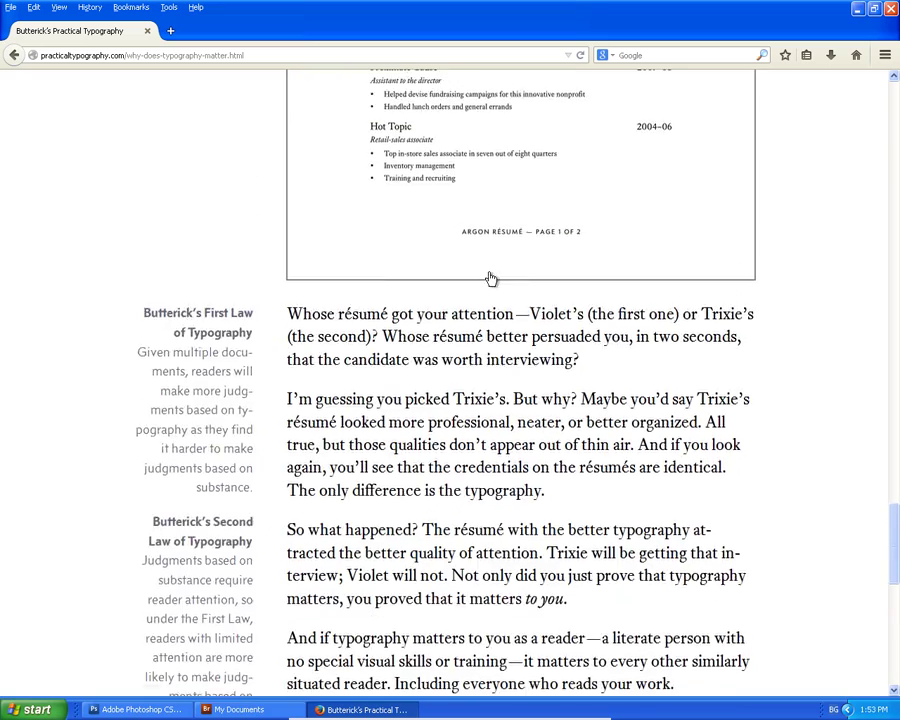
scroll(488, 420, down, 9)
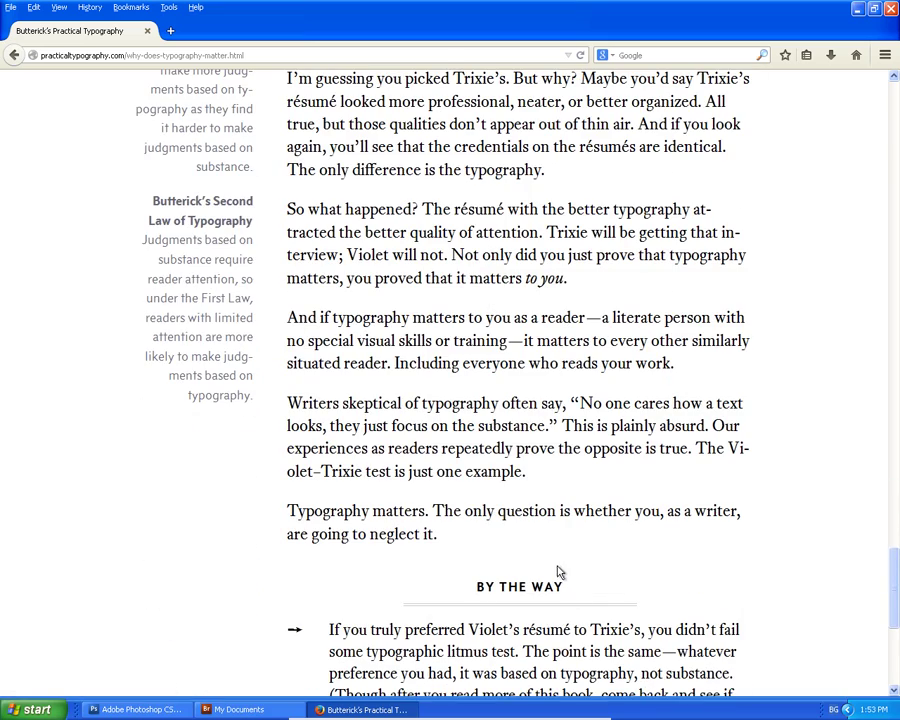
scroll(561, 555, up, 10)
scroll(564, 535, up, 8)
scroll(540, 530, down, 8)
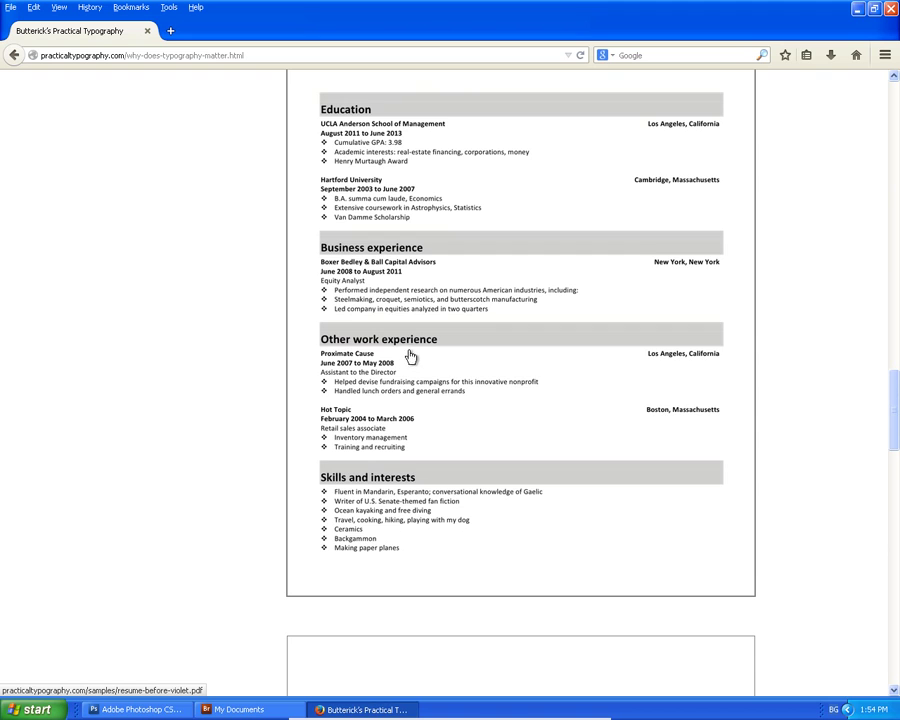
scroll(410, 357, up, 8)
Open Violet's 'before' sample résumé PDF and save it to disk as resume-before-violet.pdf.
click(465, 541)
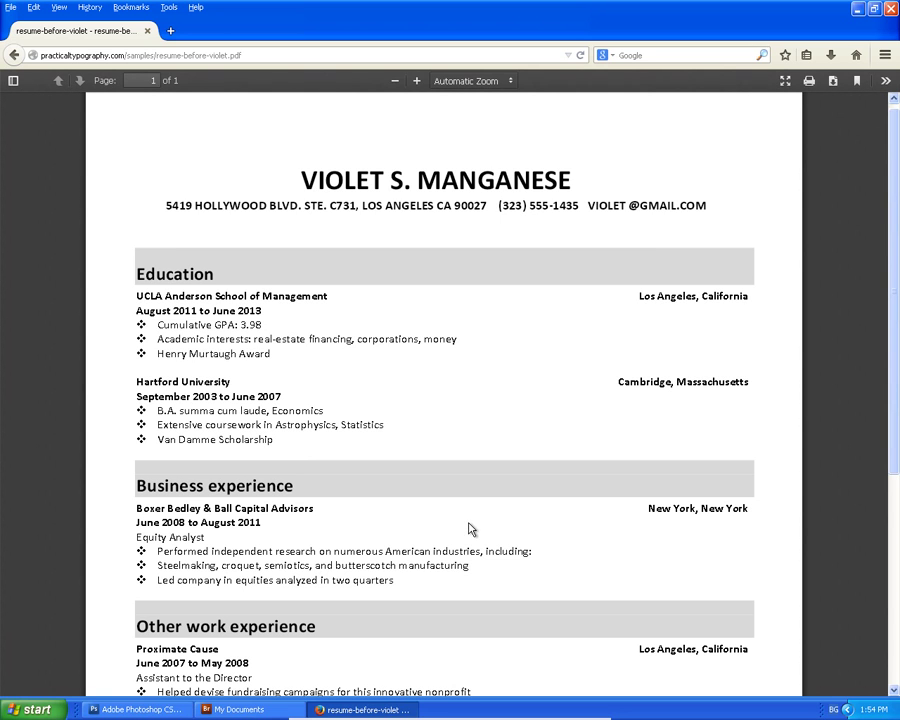
scroll(470, 416, down, 3)
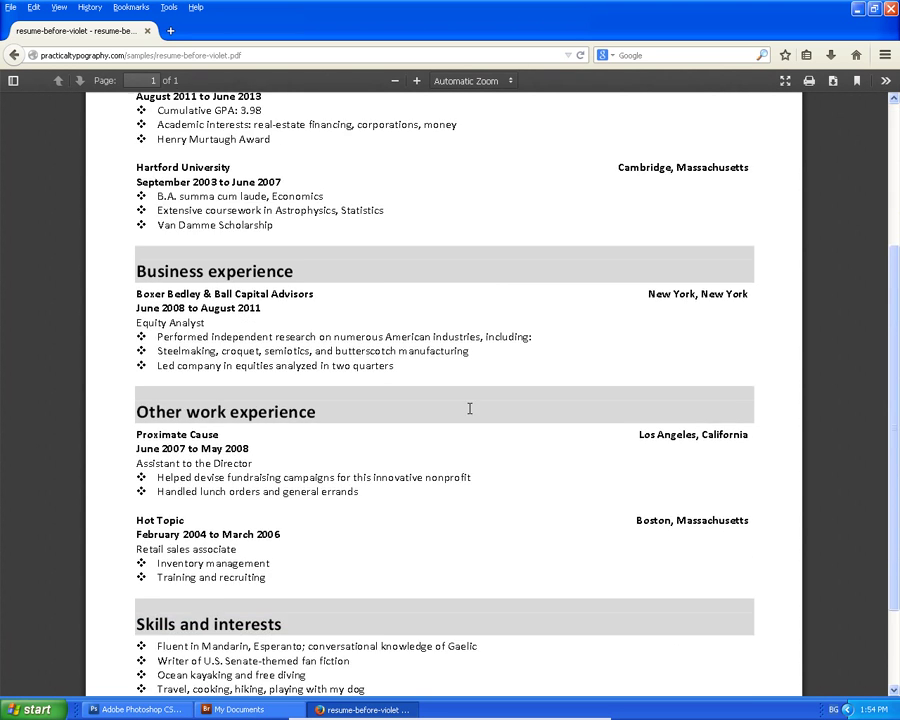
scroll(470, 416, up, 3)
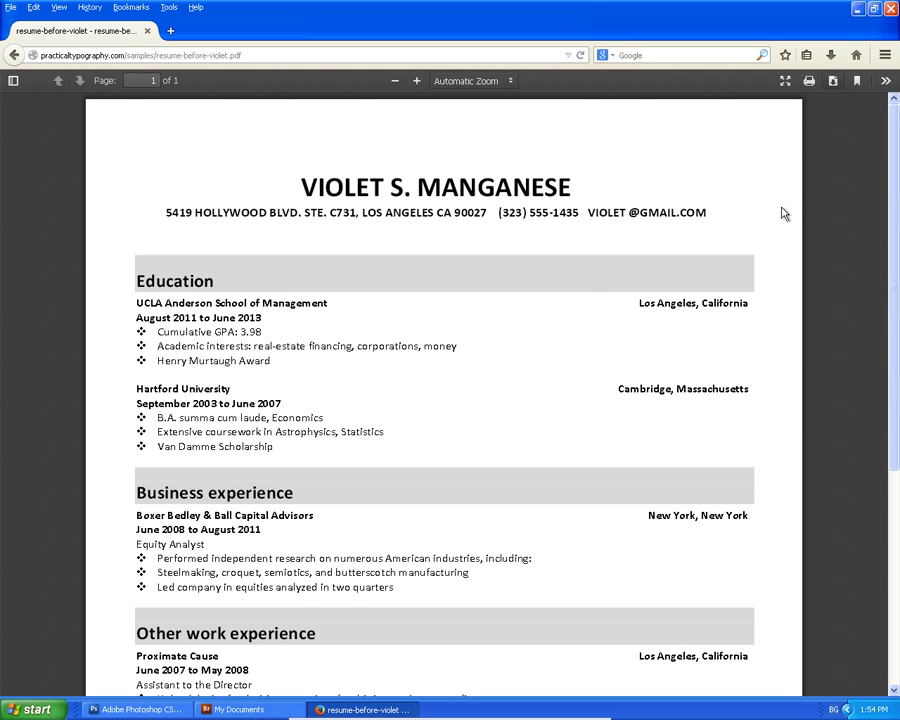
key(ctrl+s)
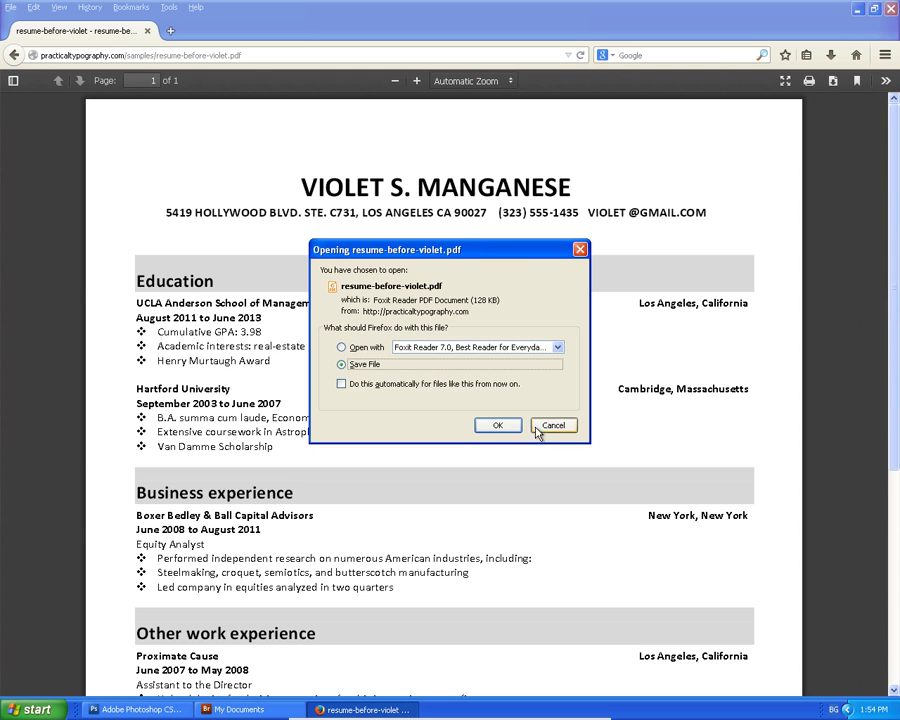
click(502, 428)
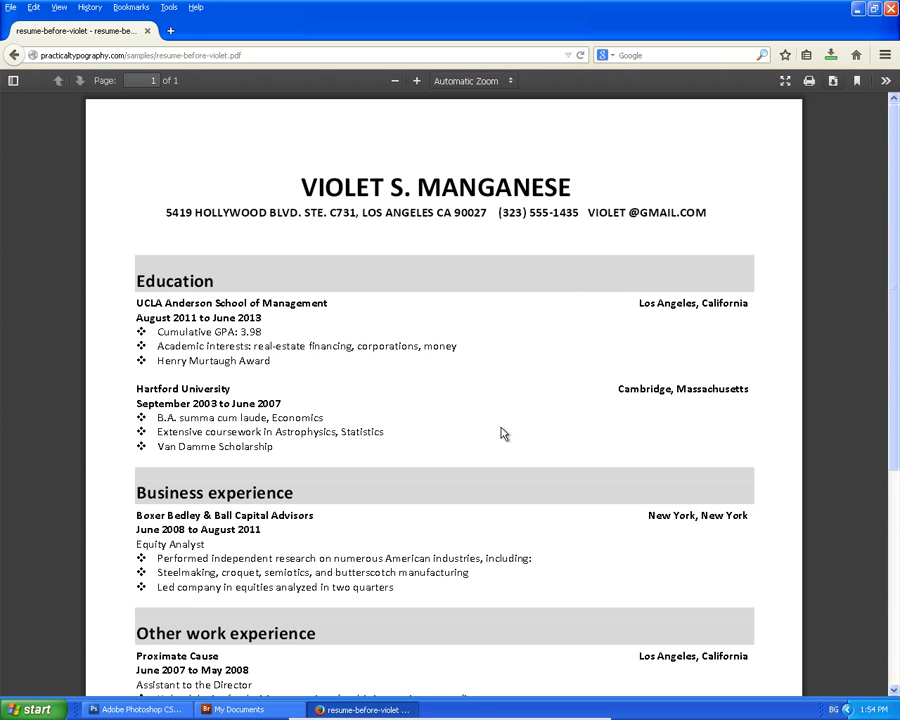
Bookmark the typography article, then open talkoven.com's 'Български тълковен речник' entry for типография.
click(15, 56)
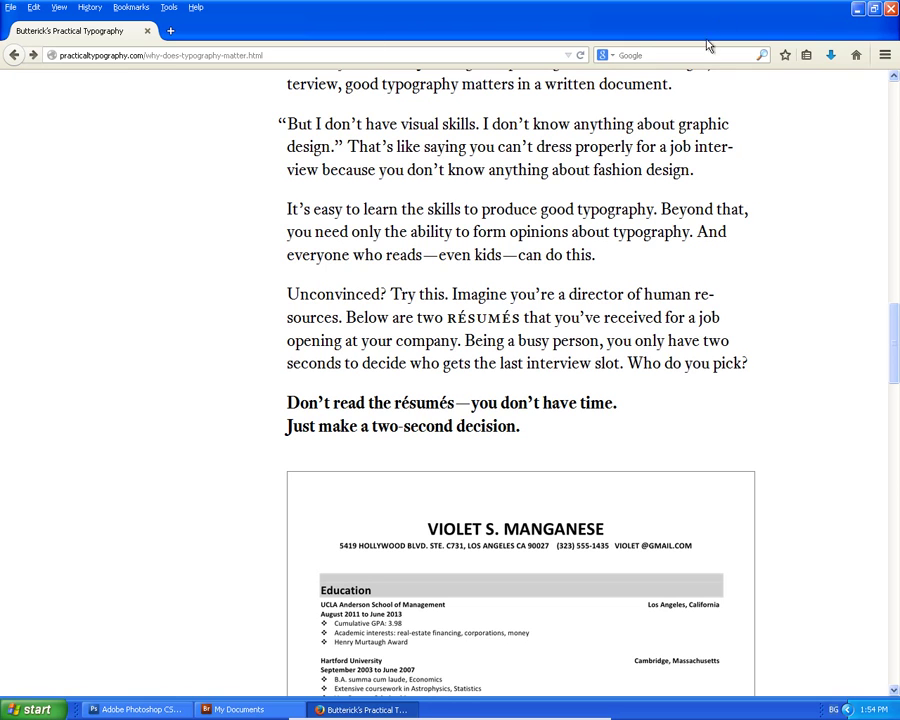
click(785, 55)
click(12, 55)
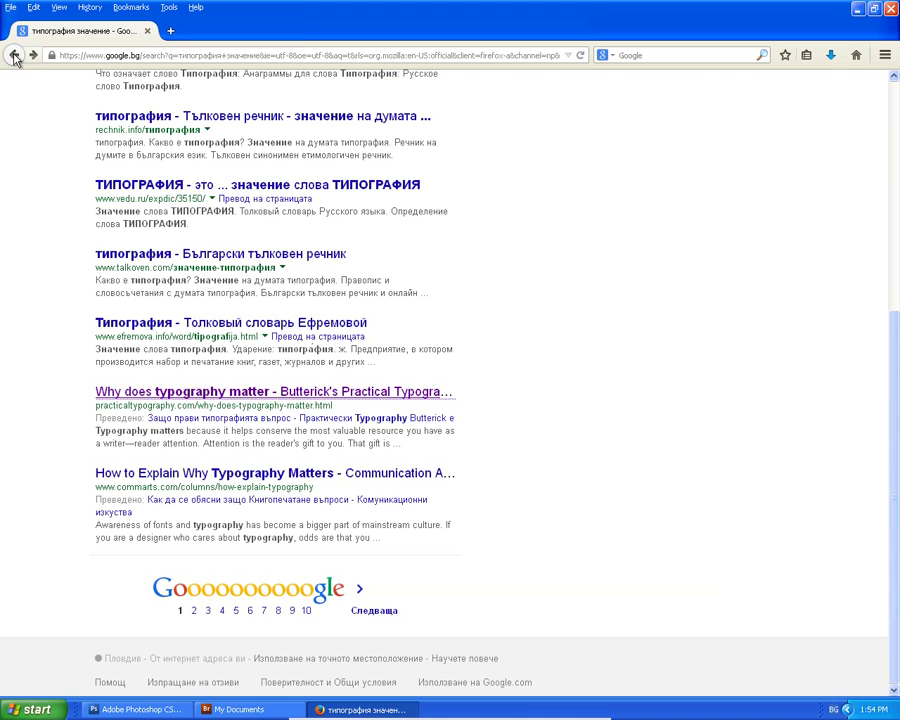
click(246, 256)
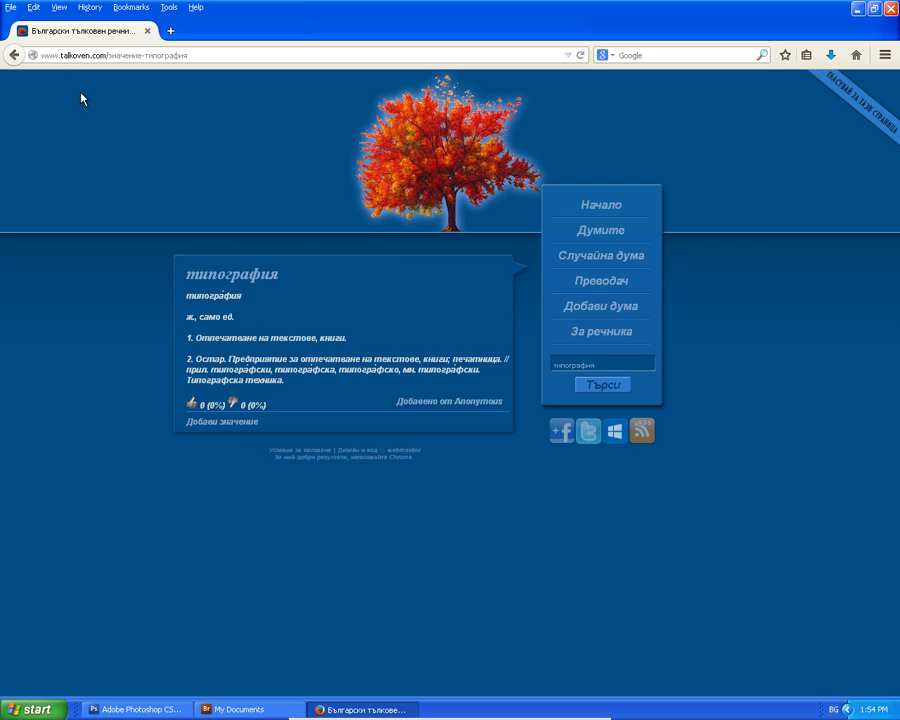
Replace 'значение' in the Google query with 'в графичният дизайн' and search 'типография в графичният дизайн'.
click(14, 55)
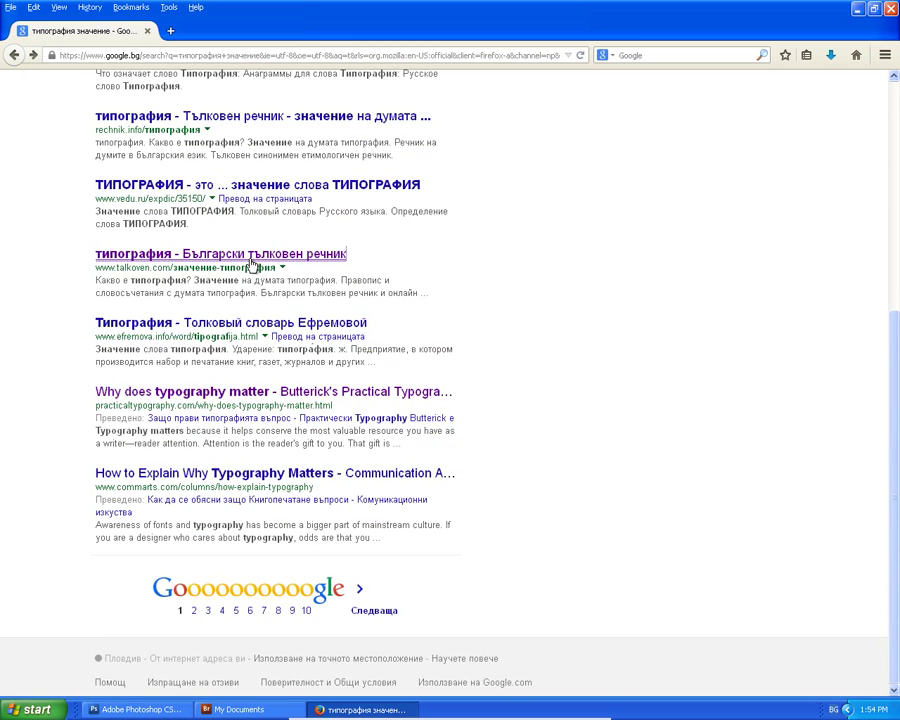
scroll(173, 195, up, 3)
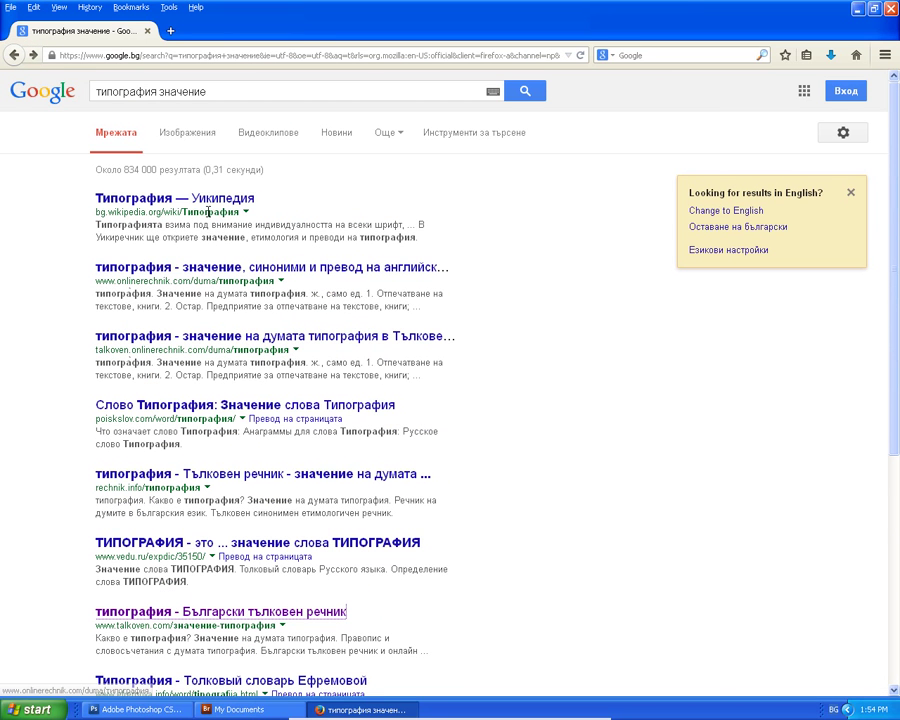
click(164, 93)
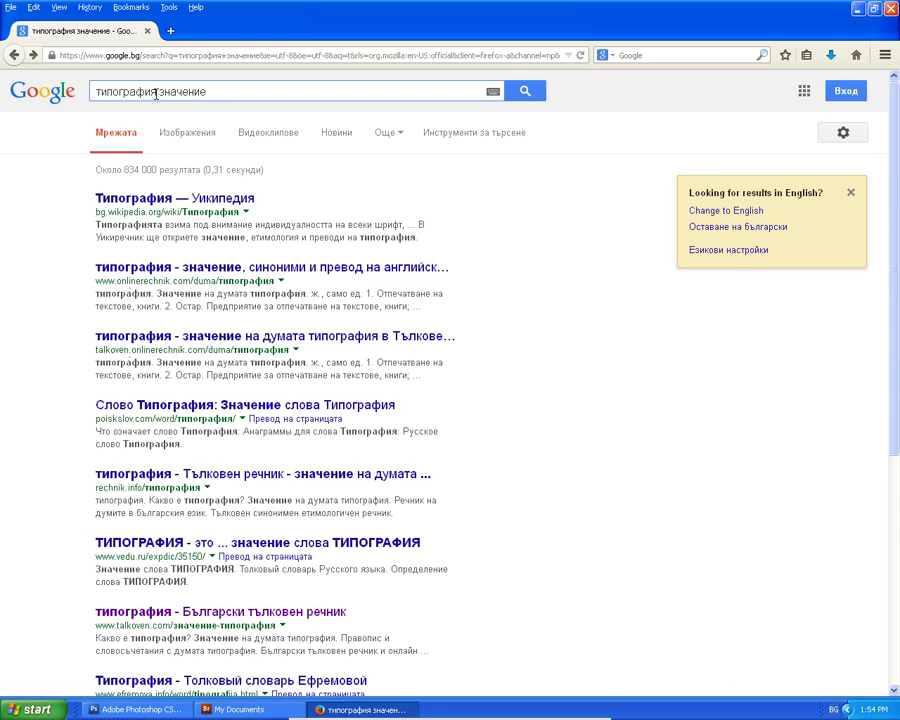
drag(160, 93, 236, 96)
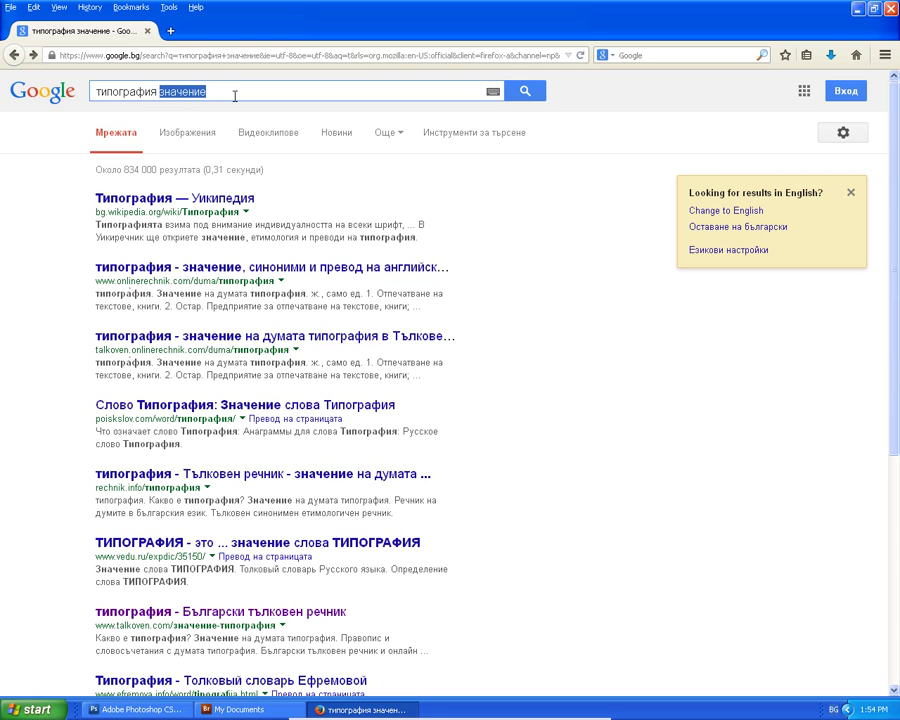
text(в)
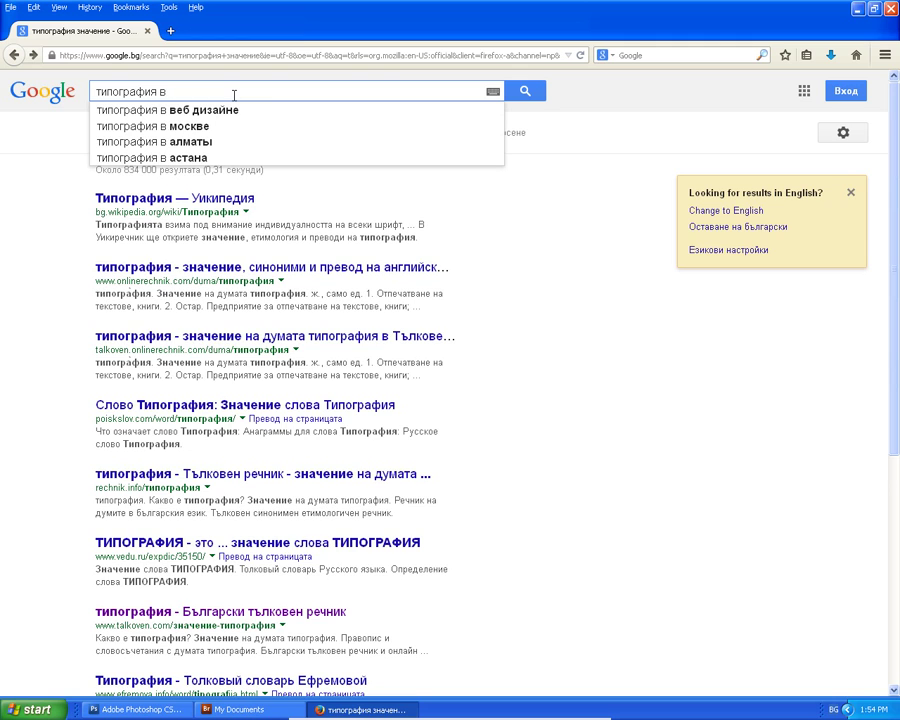
text( гра)
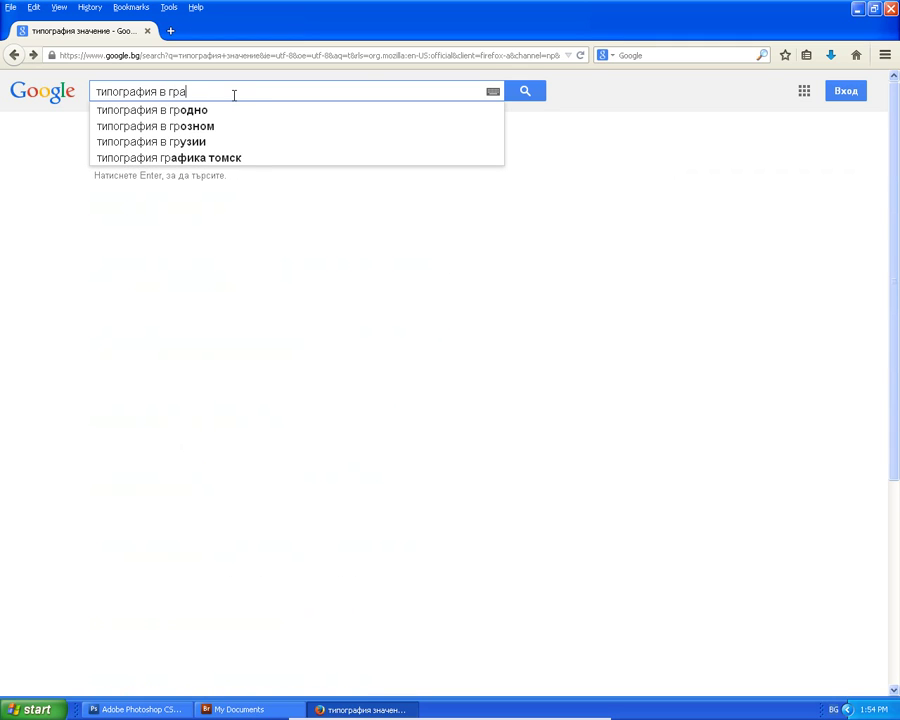
text(фи)
text(чният диза)
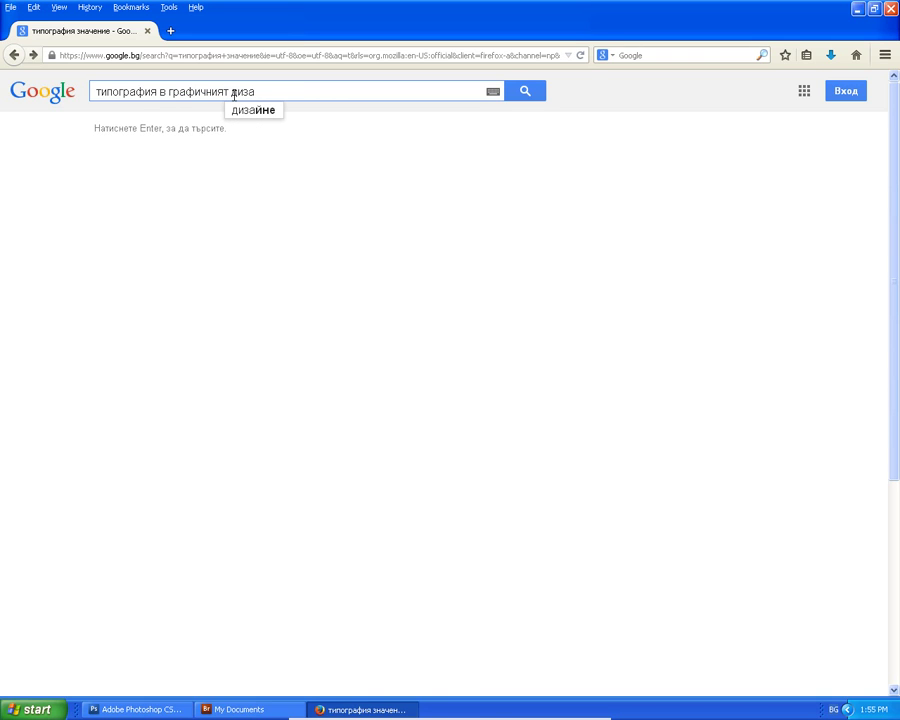
text(йн)
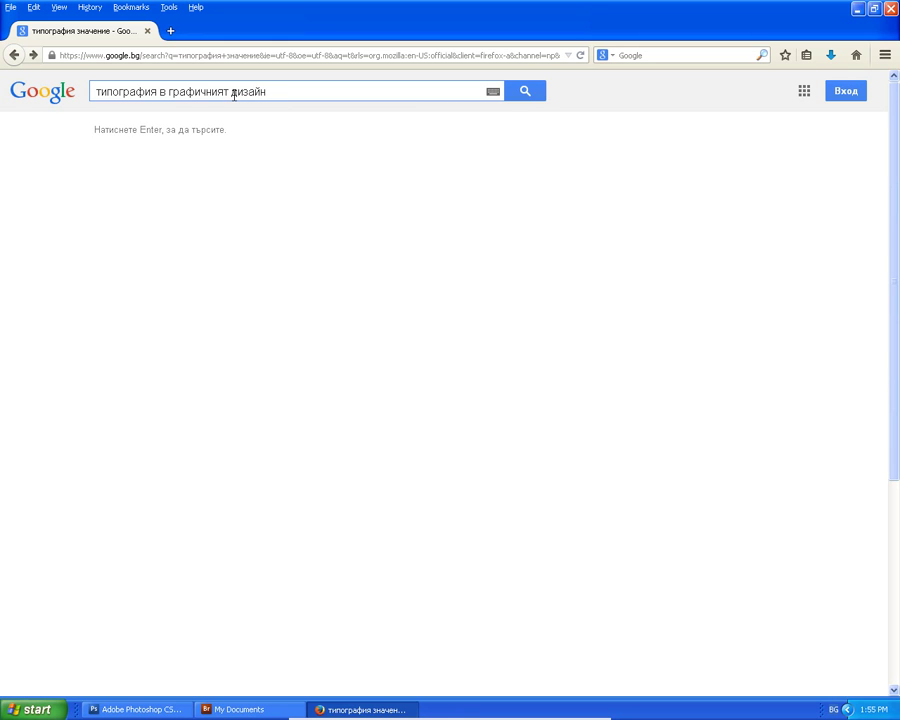
key(Return)
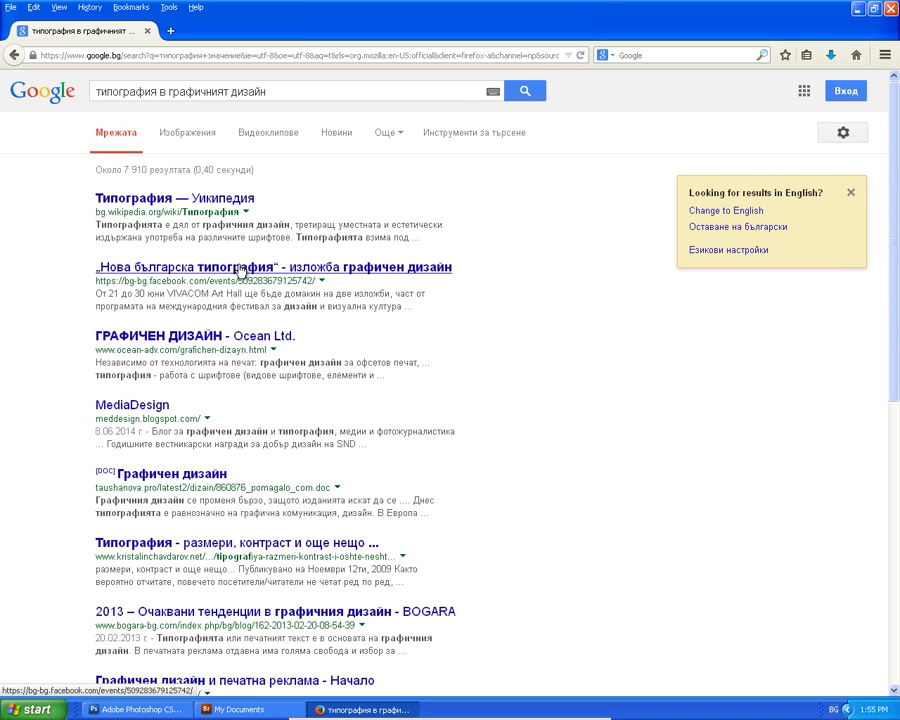
click(241, 268)
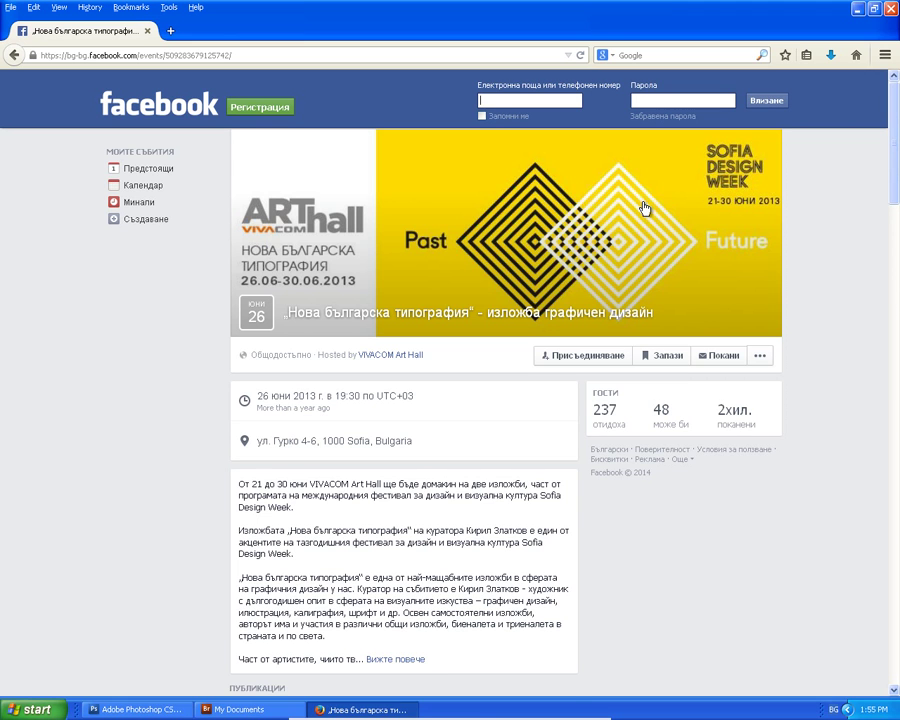
scroll(644, 208, down, 5)
scroll(644, 208, up, 5)
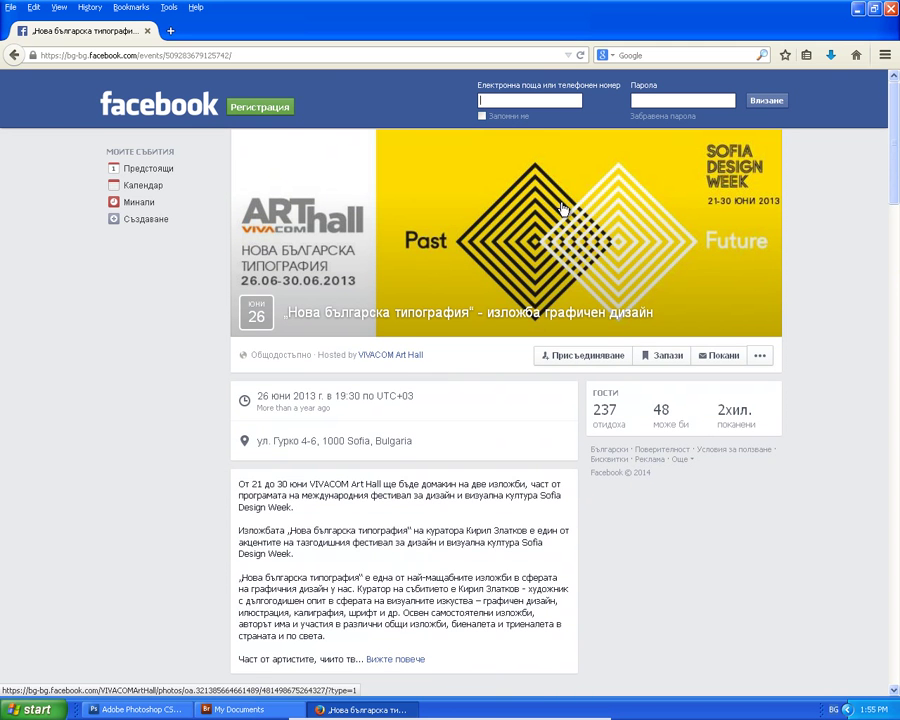
click(16, 55)
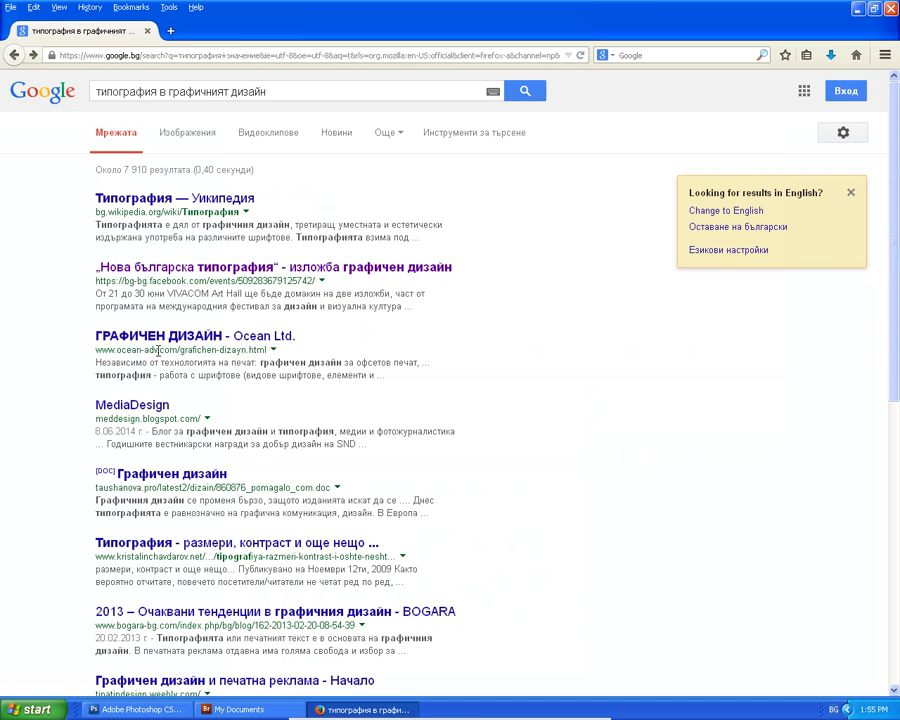
Read through the 'ГРАФИЧЕН ДИЗАЙН - Ocean Ltd.' page and add it to bookmarks.
click(175, 340)
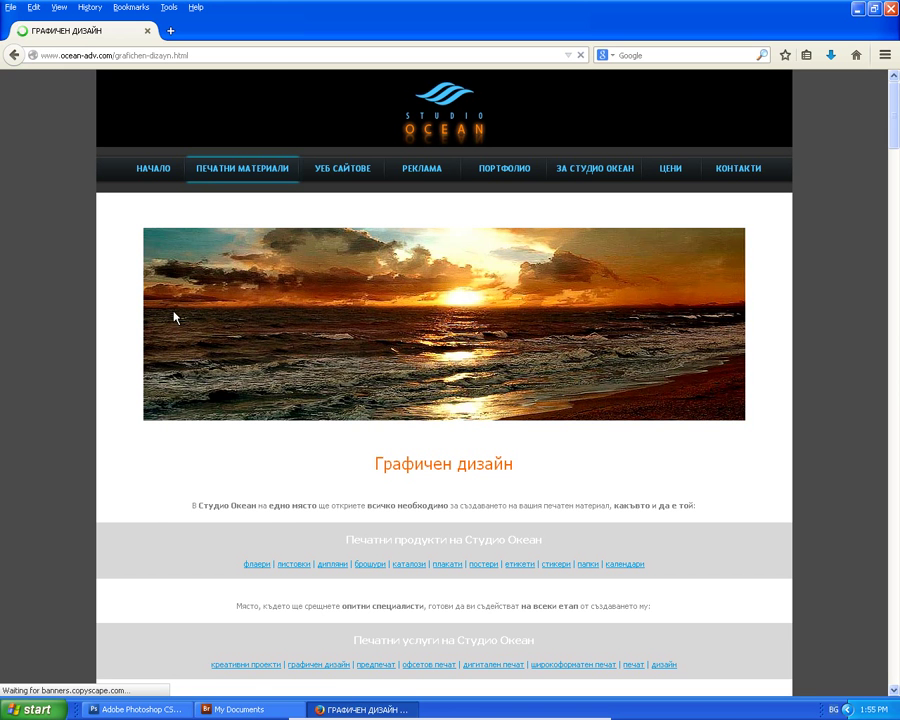
scroll(250, 320, down, 5)
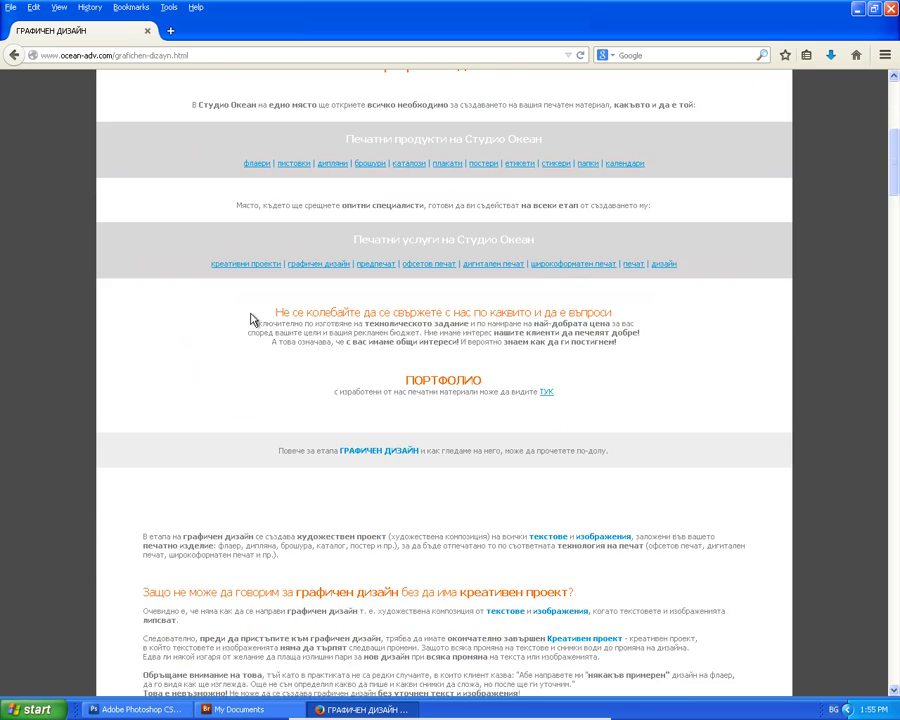
scroll(250, 316, down, 4)
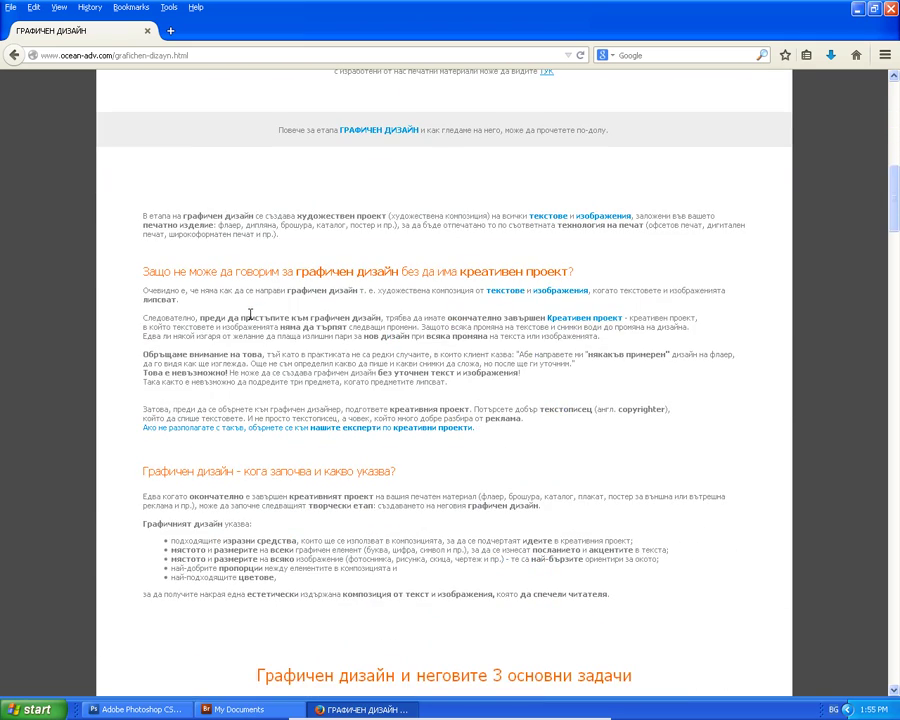
scroll(252, 320, down, 9)
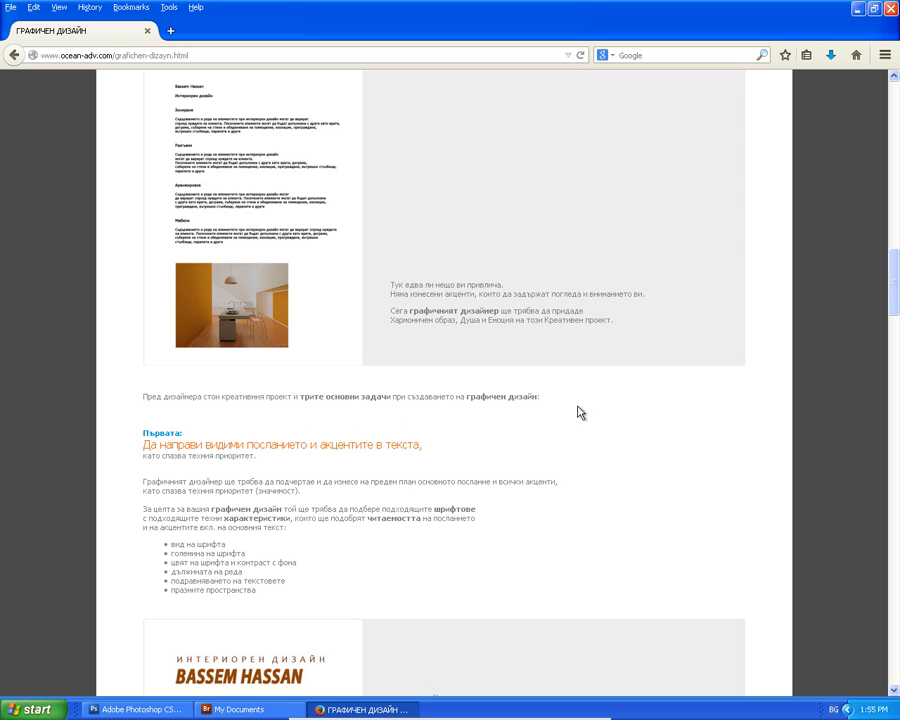
scroll(454, 444, down, 7)
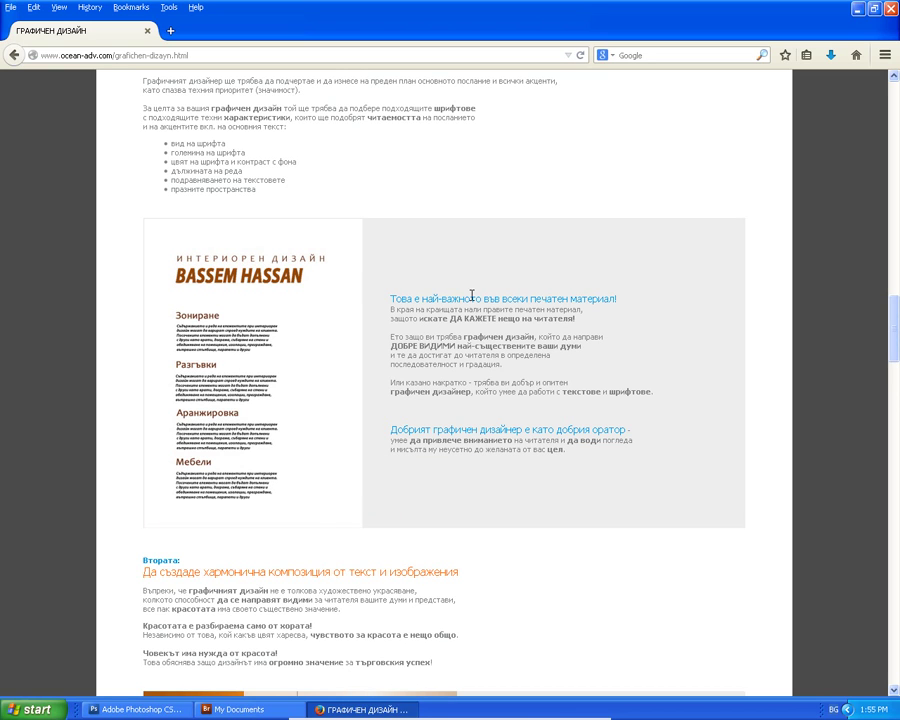
scroll(222, 268, down, 5)
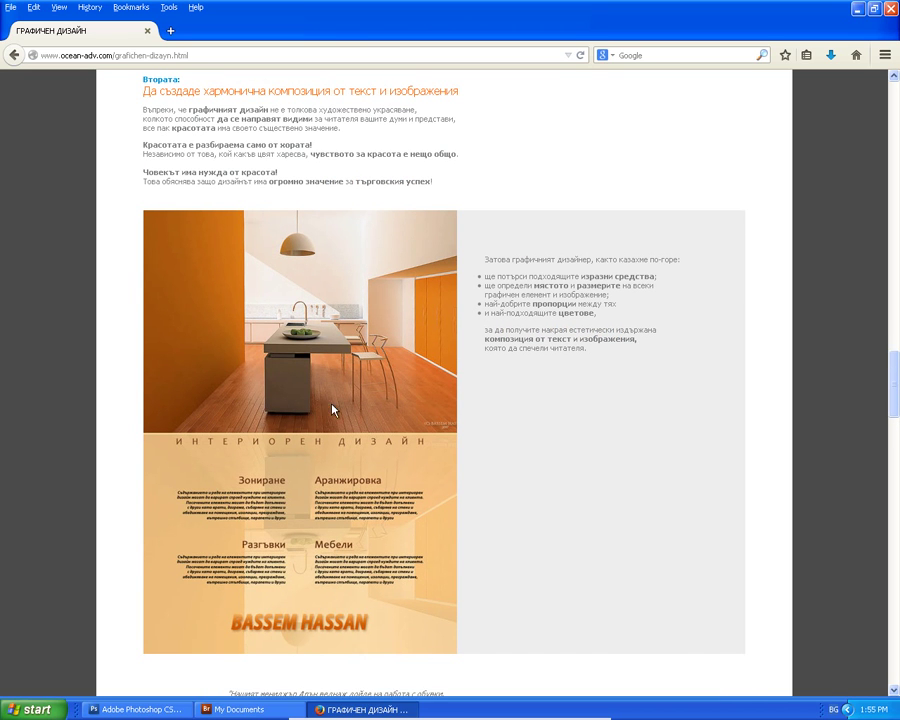
scroll(331, 442, up, 4)
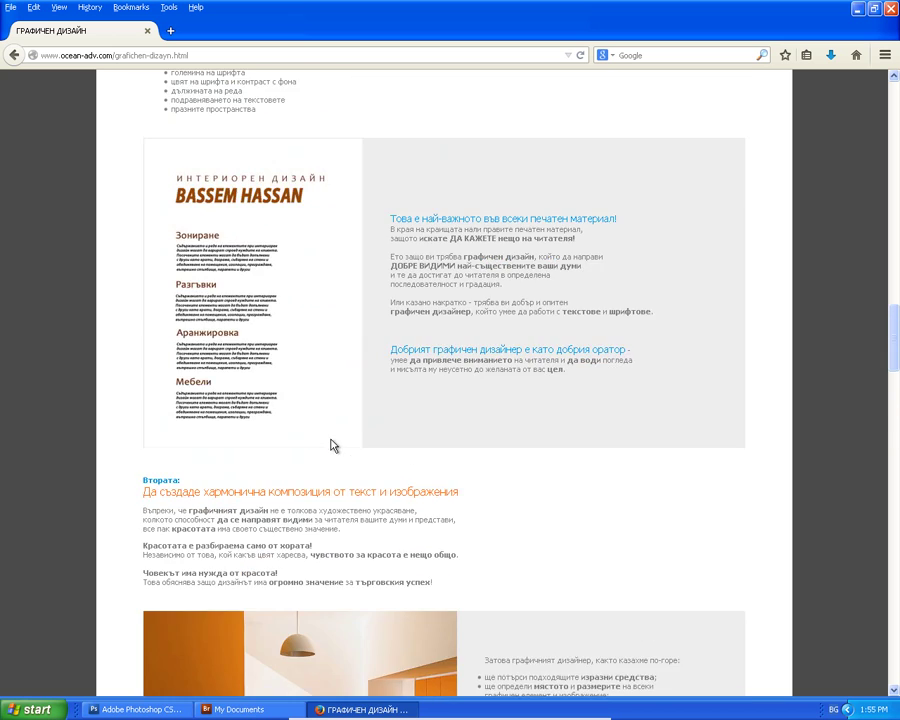
scroll(333, 445, down, 3)
scroll(333, 445, down, 5)
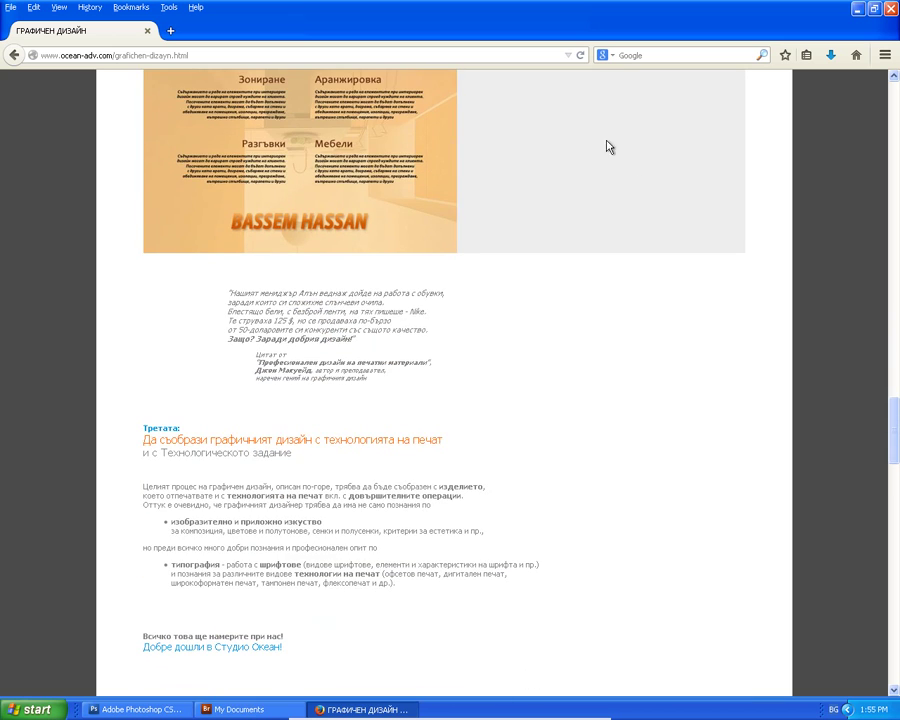
click(785, 55)
Open kristalinchavdarov.net's 'Типография - размери, контраст…' article from the Google results and read it.
click(14, 55)
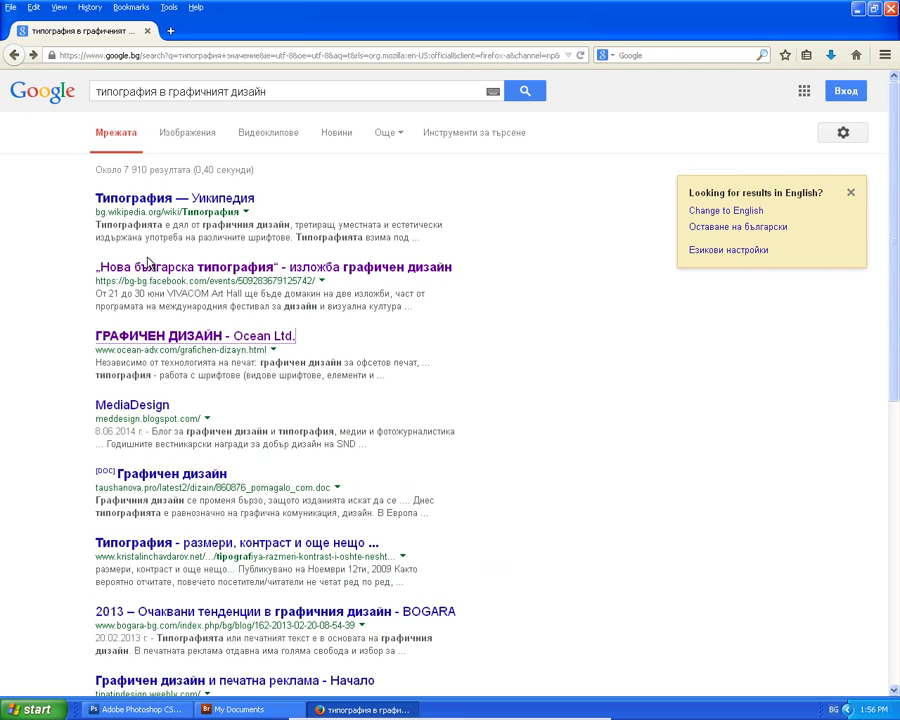
click(124, 545)
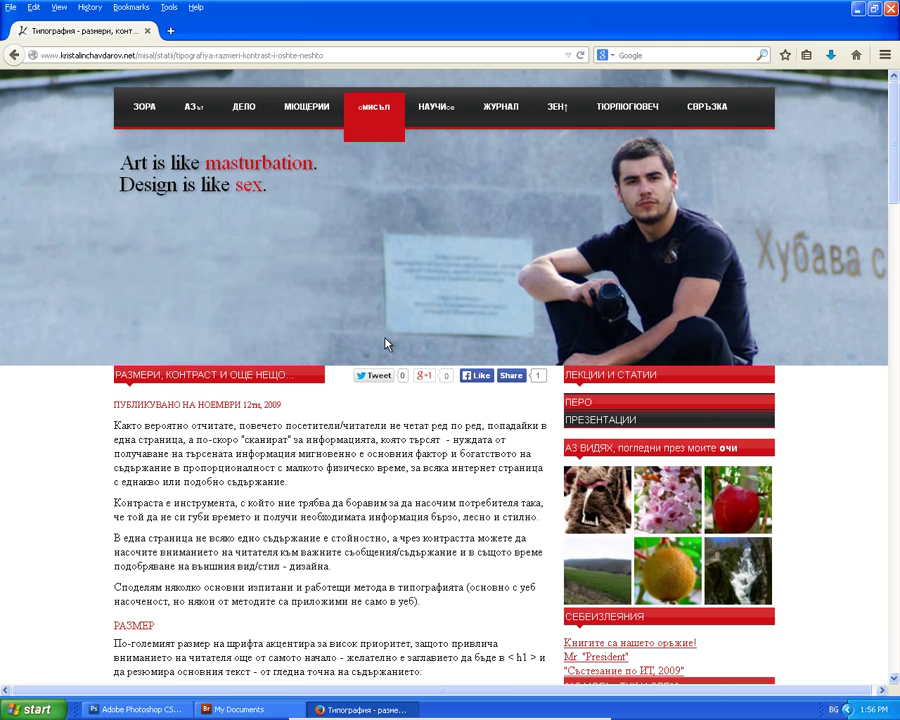
scroll(388, 341, down, 8)
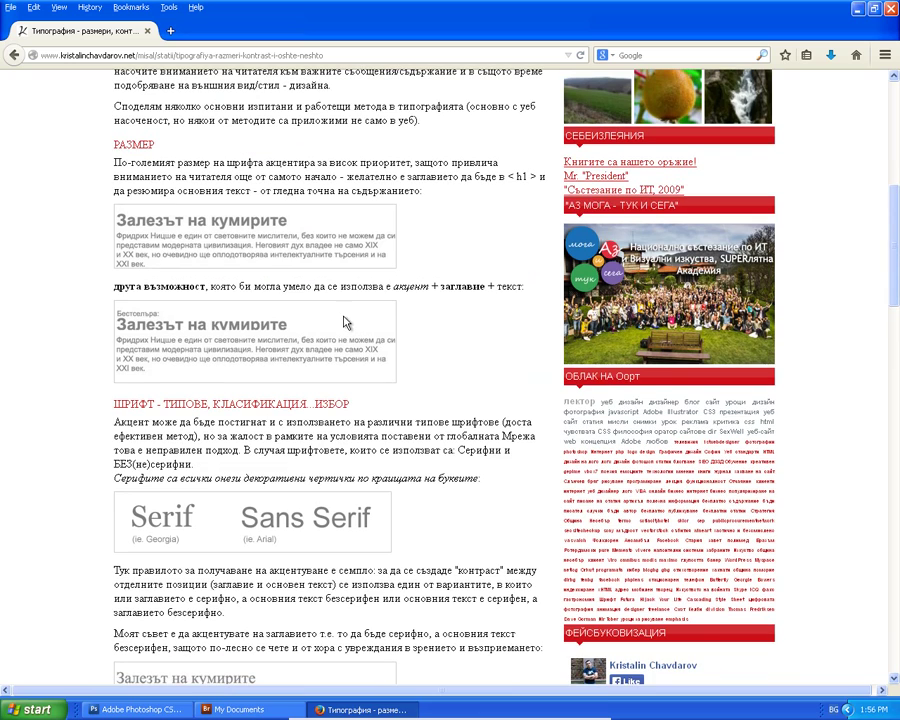
scroll(346, 322, up, 8)
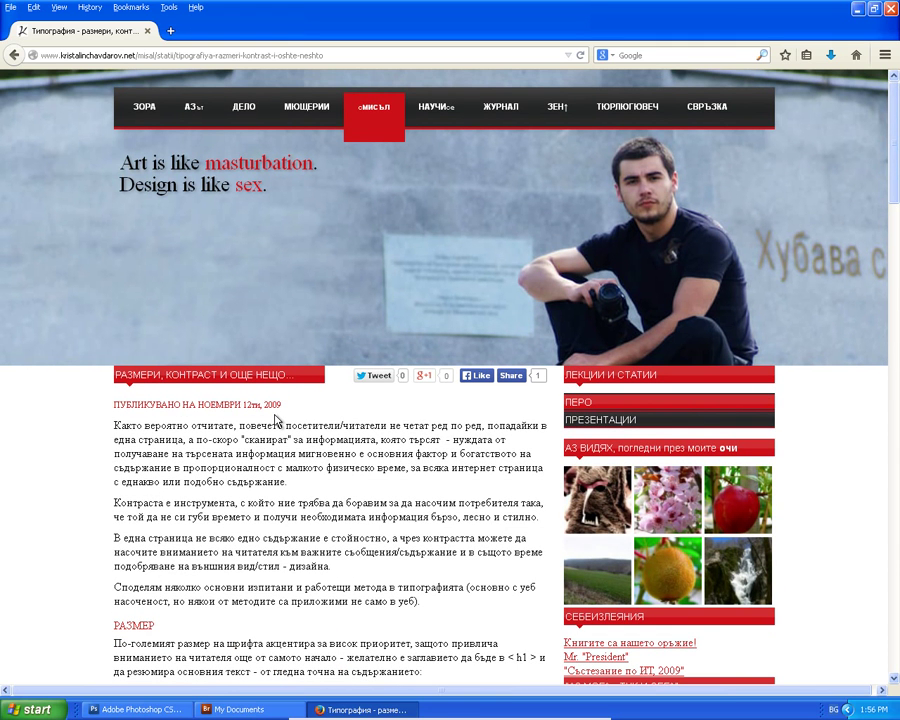
scroll(277, 419, down, 12)
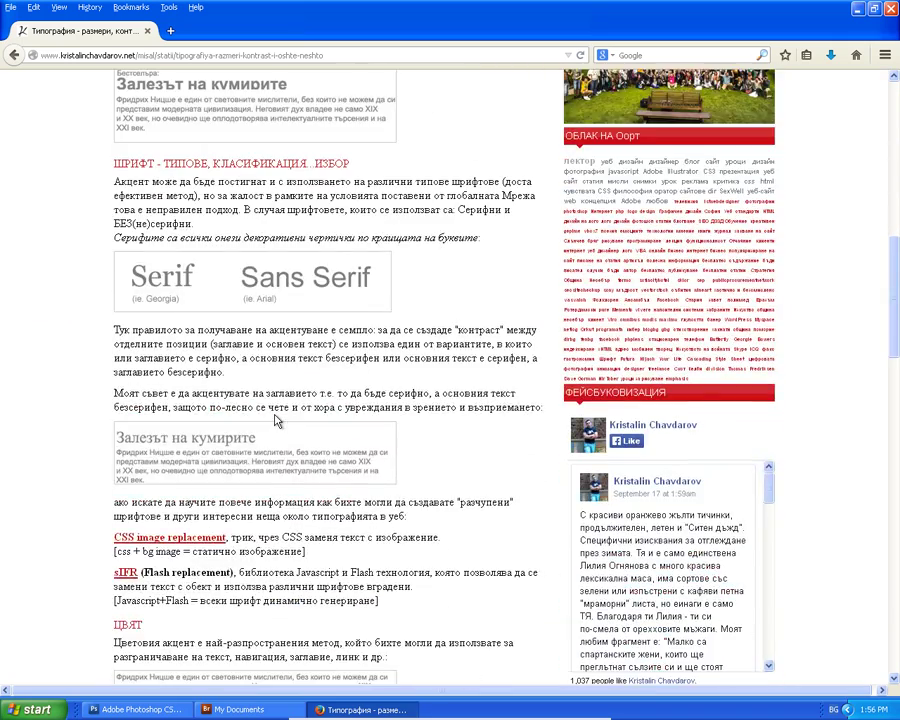
scroll(277, 421, down, 7)
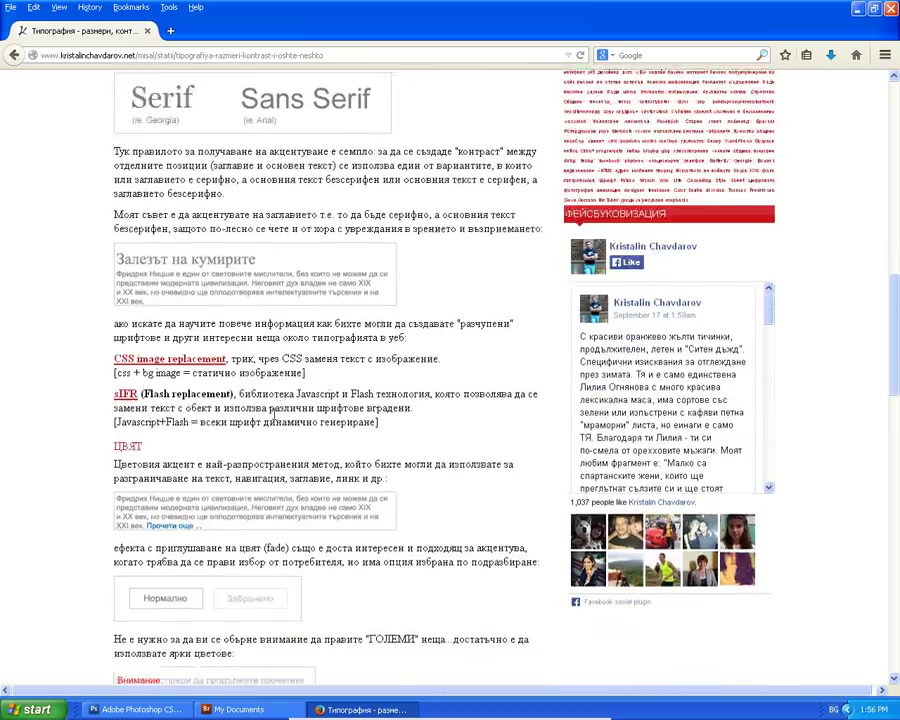
scroll(273, 412, down, 3)
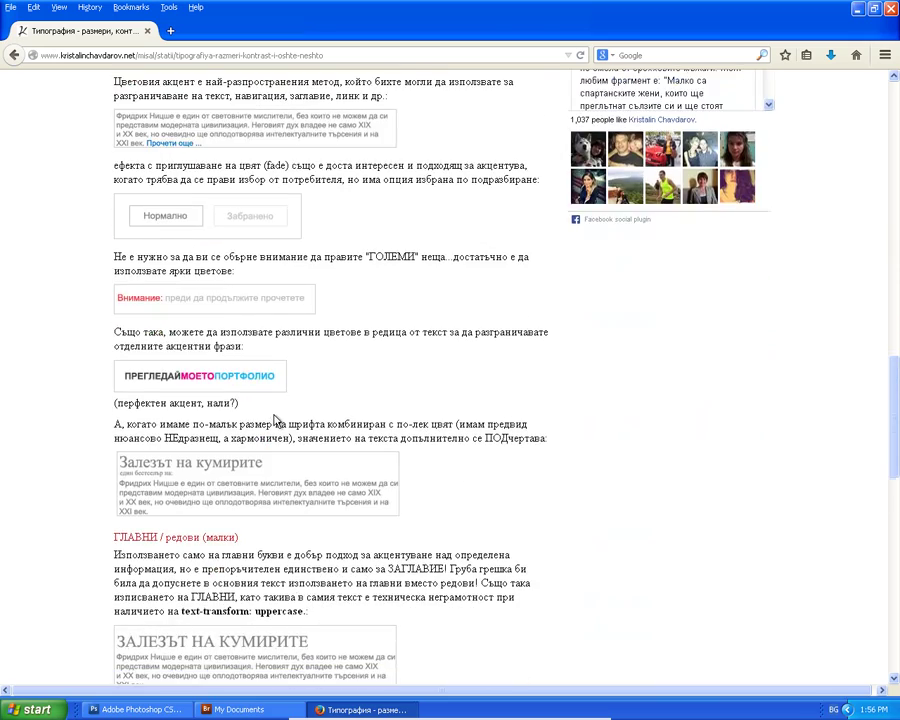
scroll(277, 419, down, 12)
scroll(276, 420, down, 3)
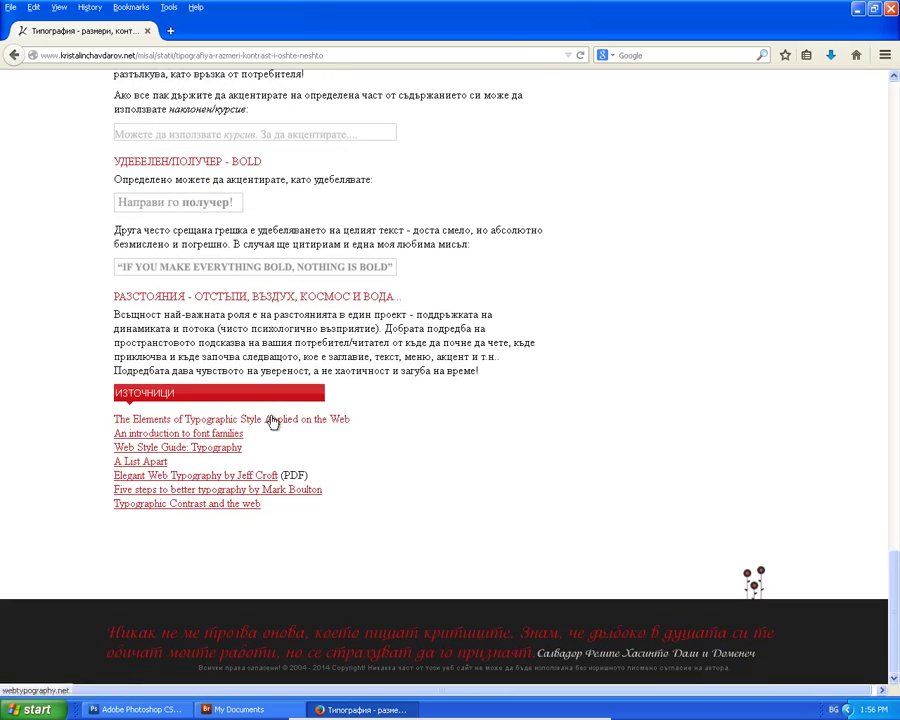
Try the 'Elegant Web Typography' PDF source link, then return to the article's top.
click(227, 474)
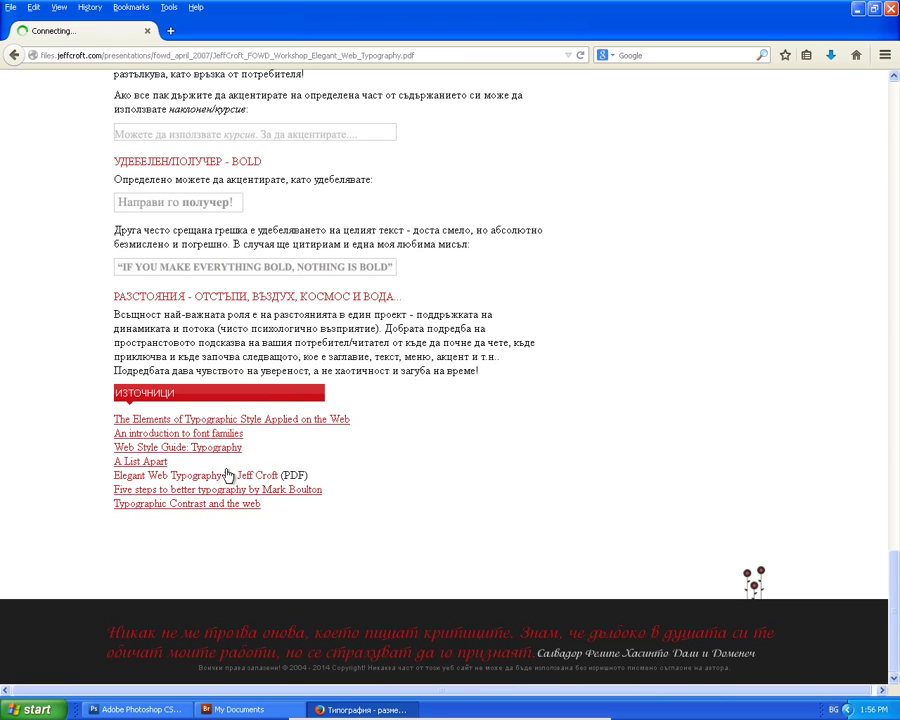
click(14, 56)
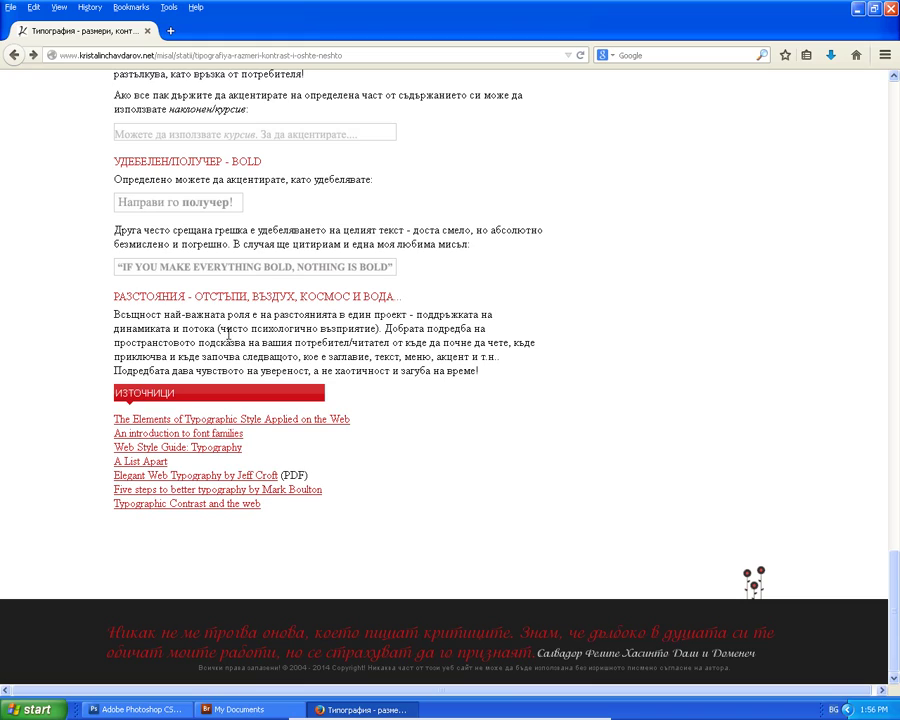
scroll(229, 347, up, 15)
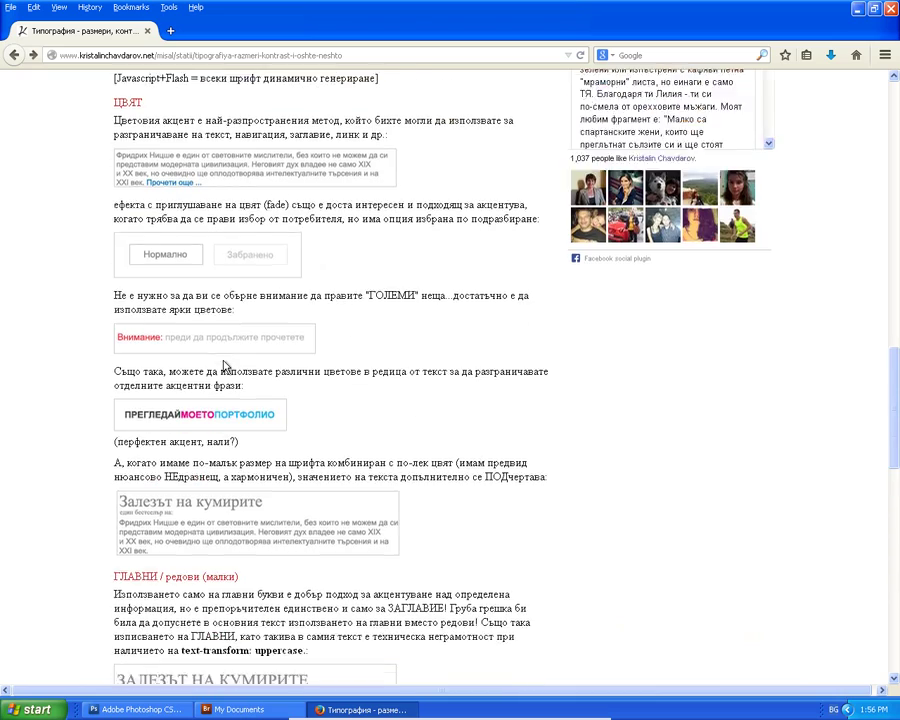
scroll(224, 367, up, 20)
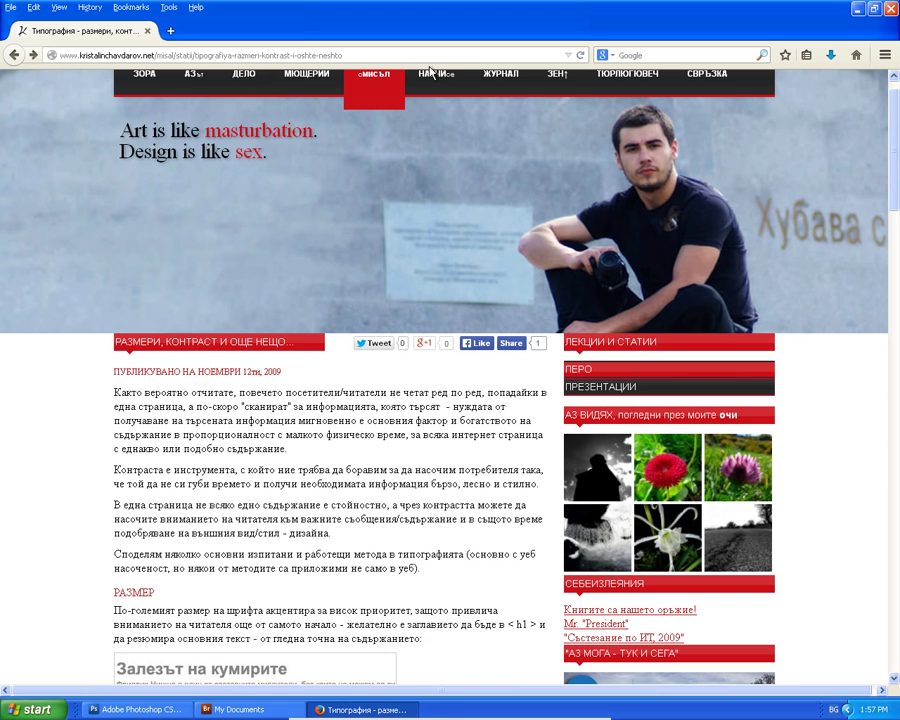
Open tinatindesign.weebly.com's 'Графичен дизайн и печатна реклама - Начало' page from the Google results.
click(16, 55)
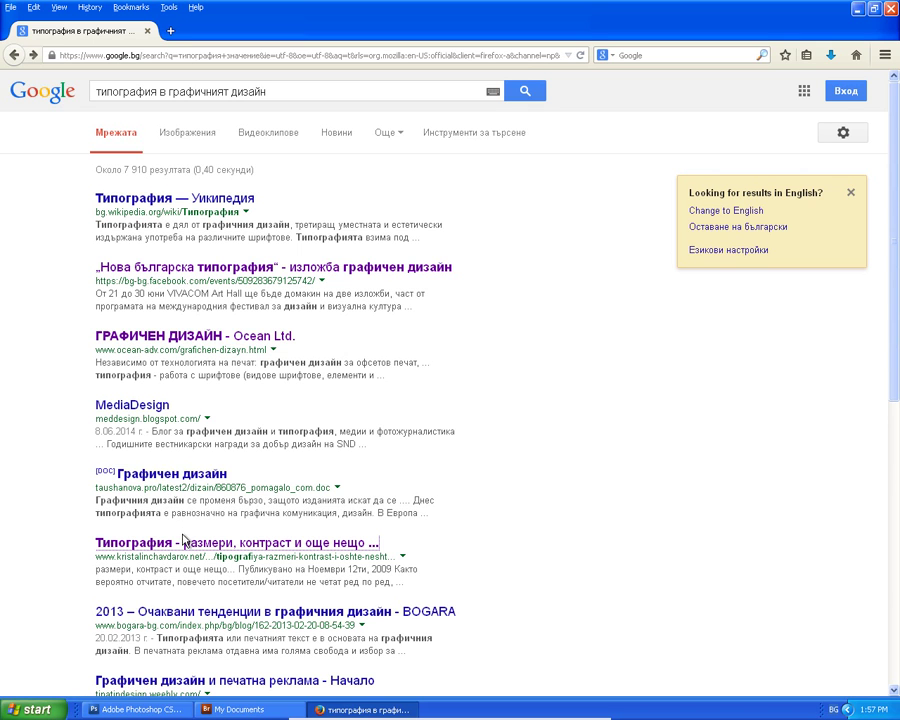
scroll(186, 488, down, 3)
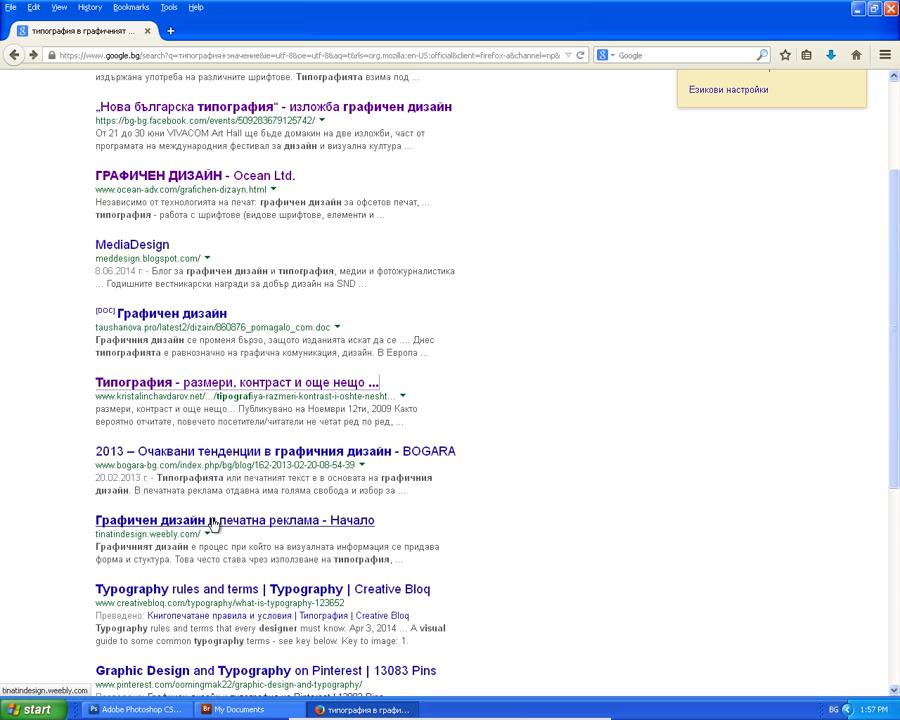
click(213, 524)
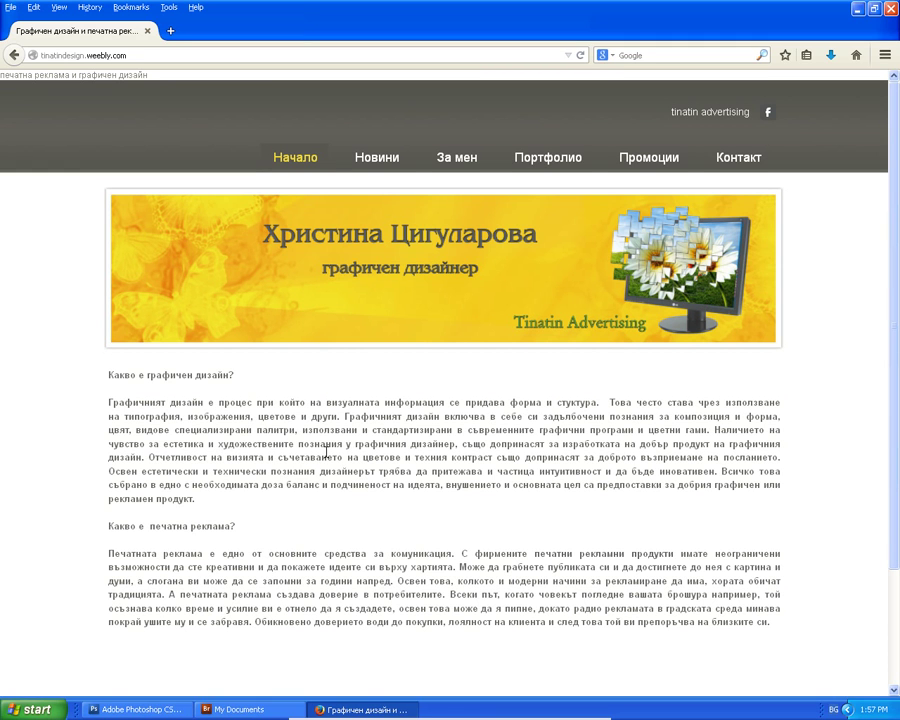
scroll(326, 452, down, 3)
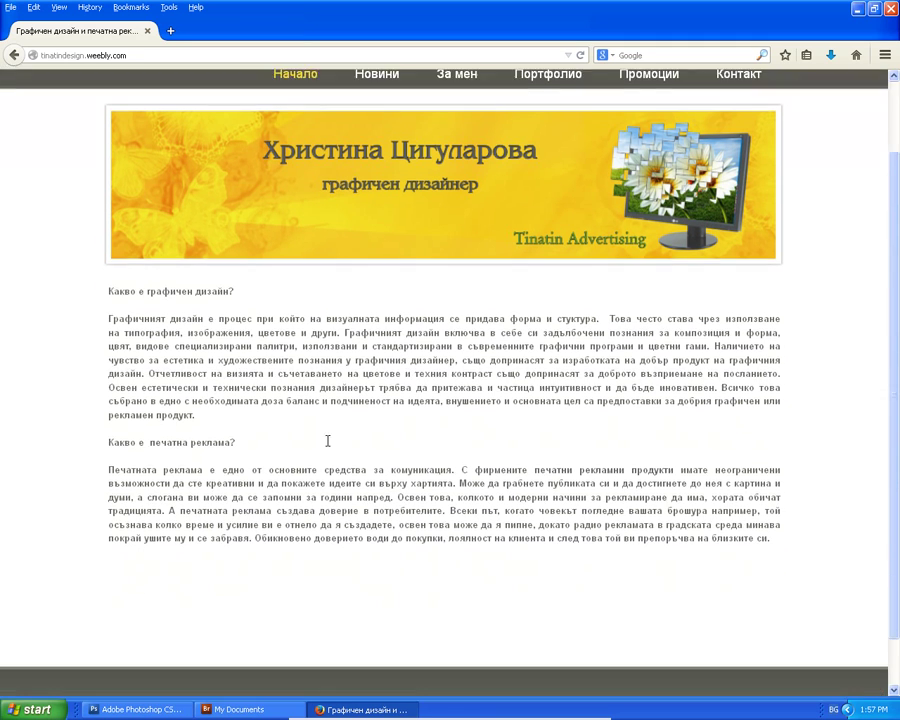
scroll(330, 430, up, 3)
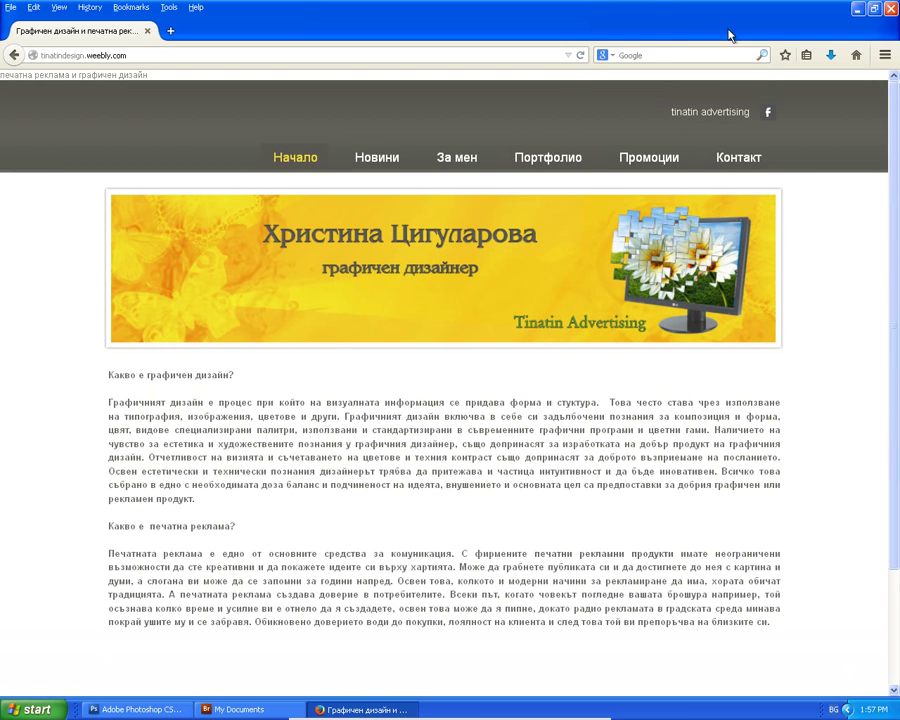
Bookmark the graphic design site and look through its За мен page.
click(786, 57)
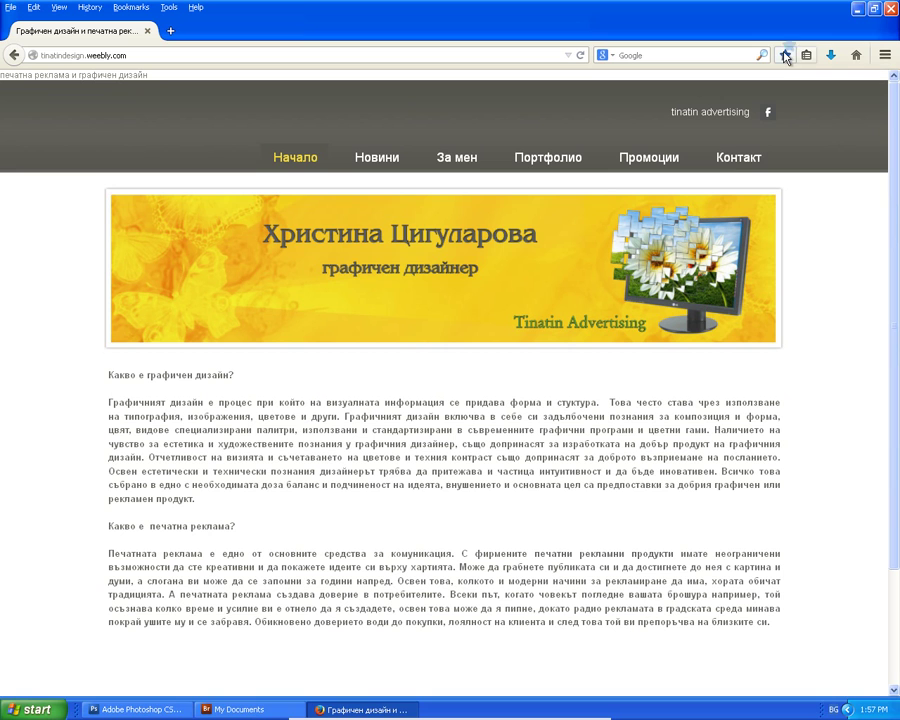
click(460, 163)
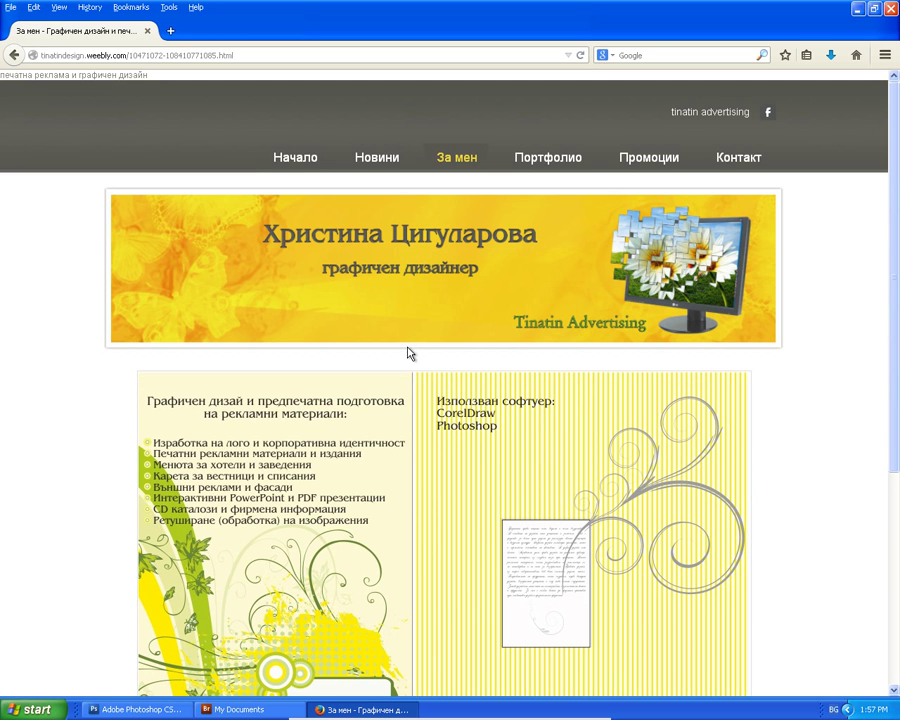
scroll(408, 356, down, 5)
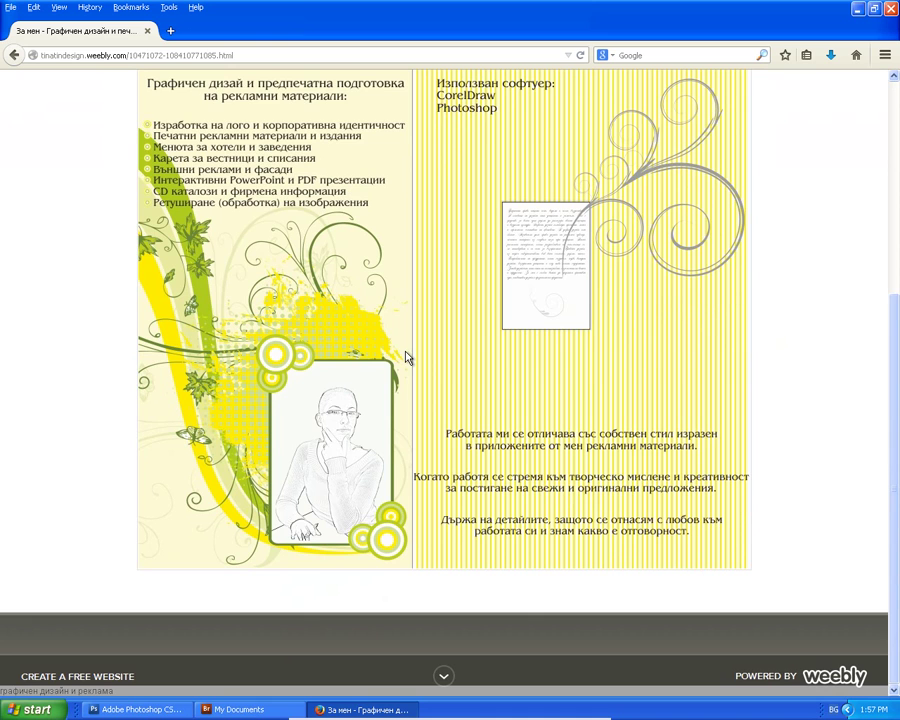
scroll(408, 356, up, 5)
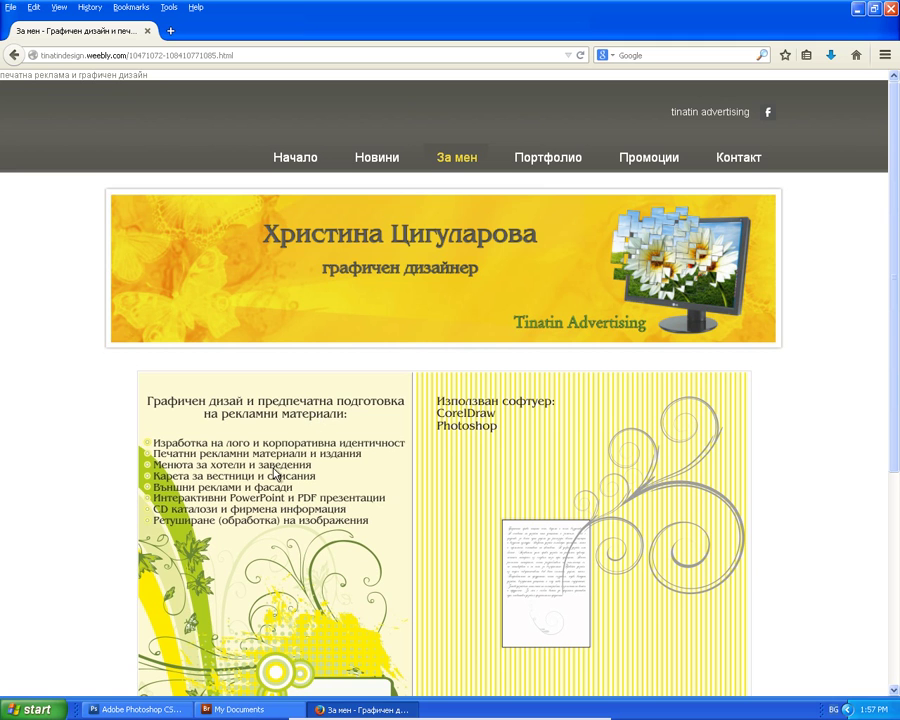
Go to Портфолио, then КАТАЛОЗИ, and enlarge the fourth catalogue design.
click(534, 164)
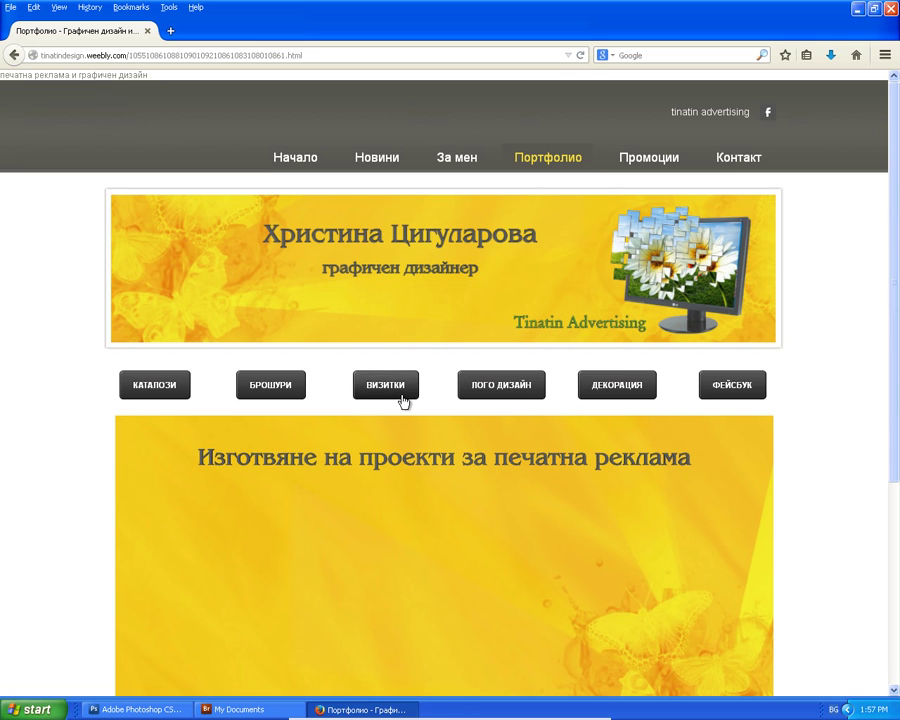
click(164, 388)
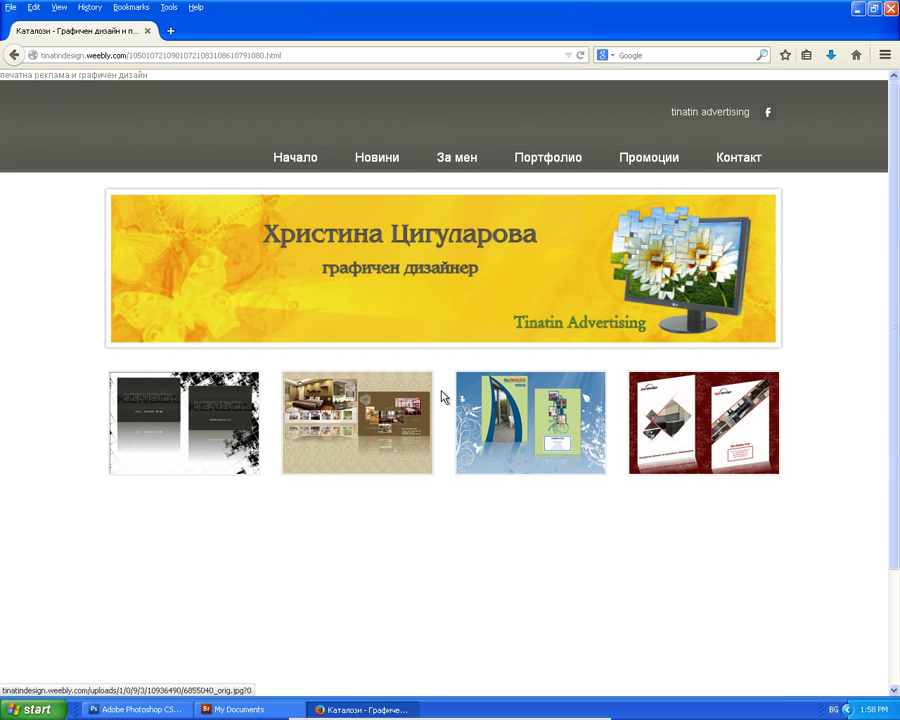
click(676, 412)
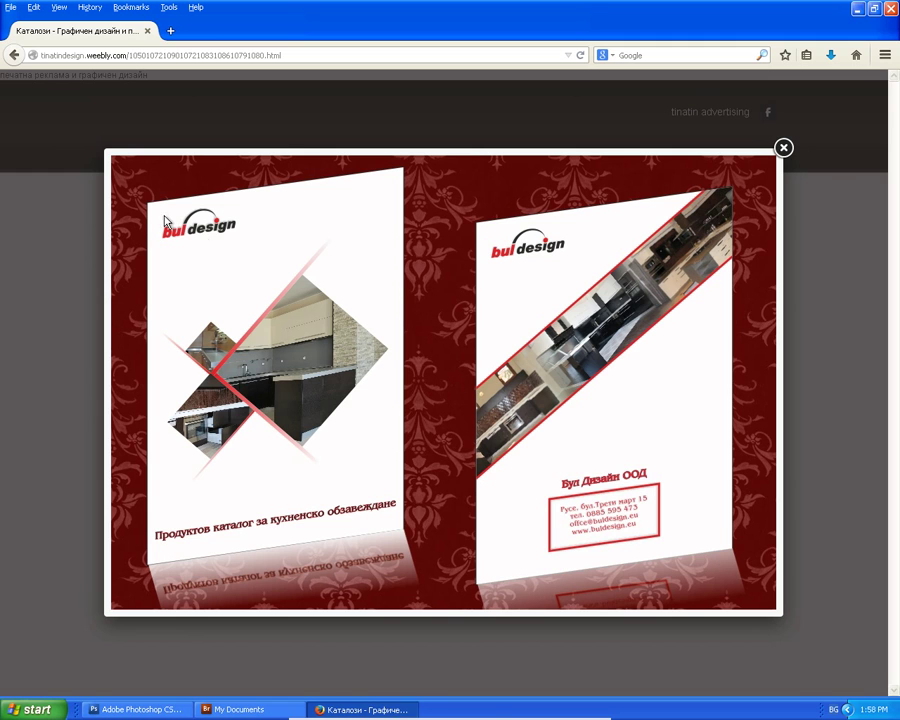
Leave the catalogue and browse the Брошури gallery and the Контакт page.
click(13, 56)
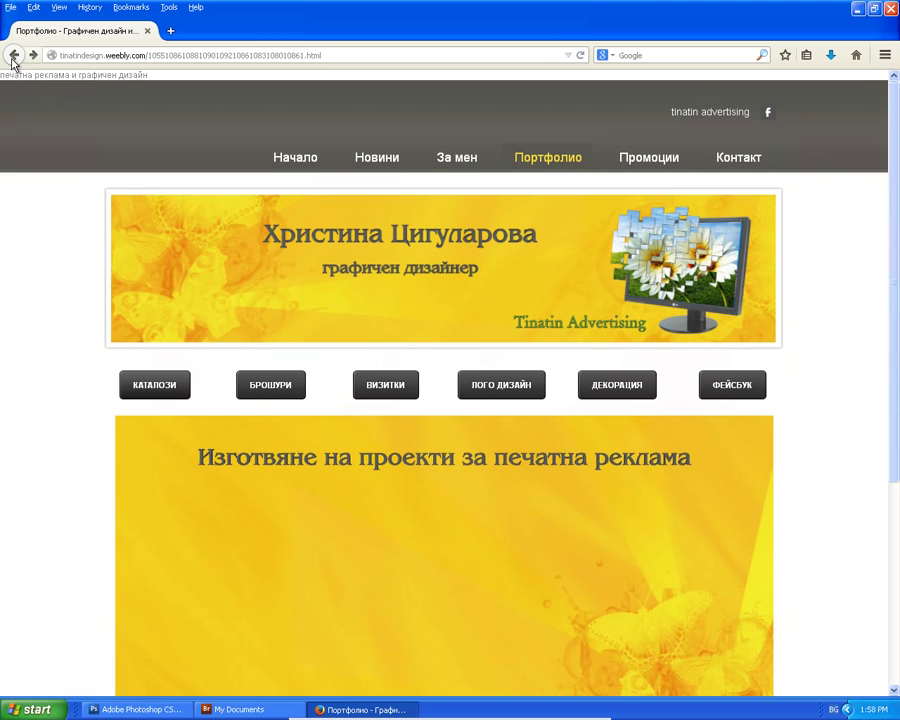
click(262, 388)
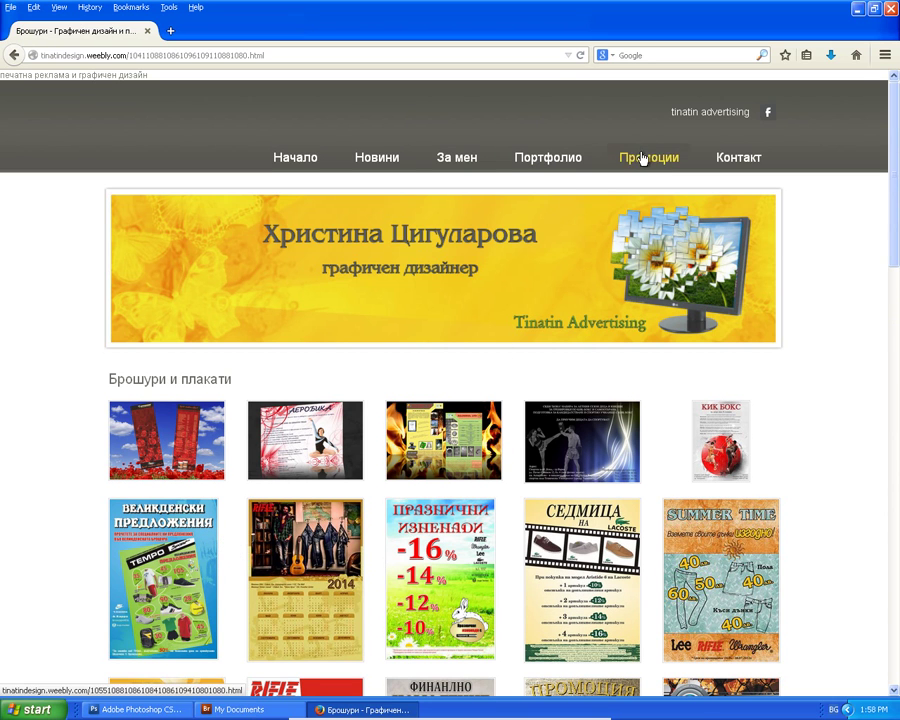
click(732, 158)
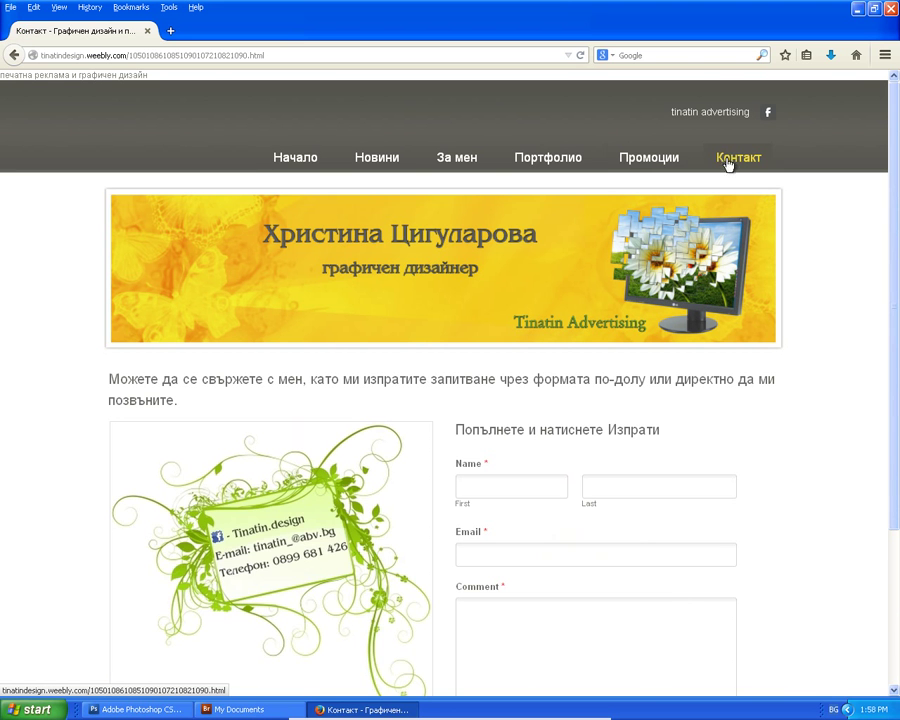
scroll(645, 325, down, 3)
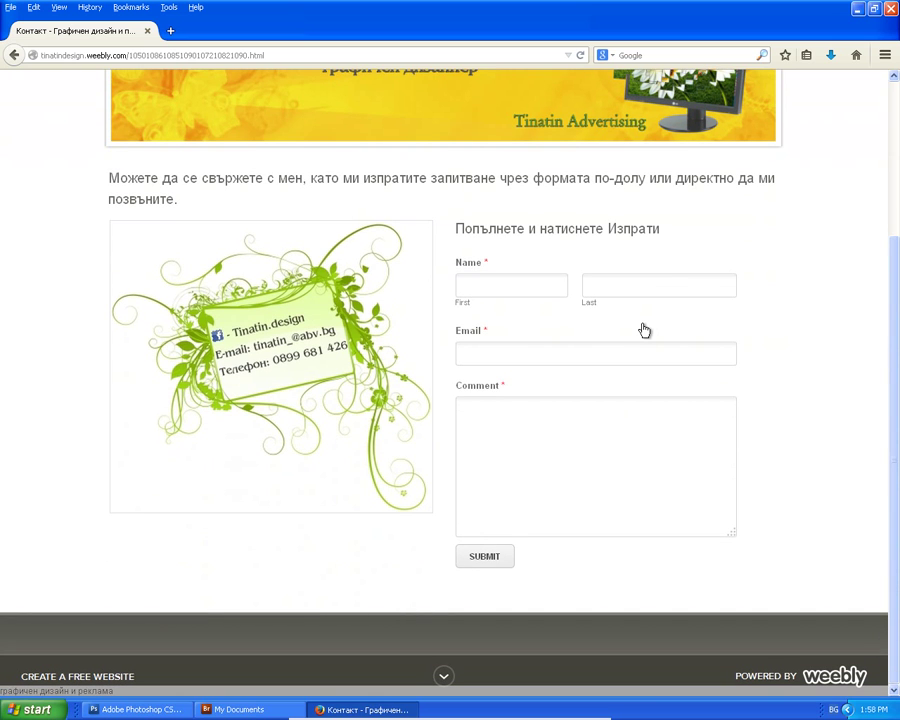
scroll(618, 340, up, 3)
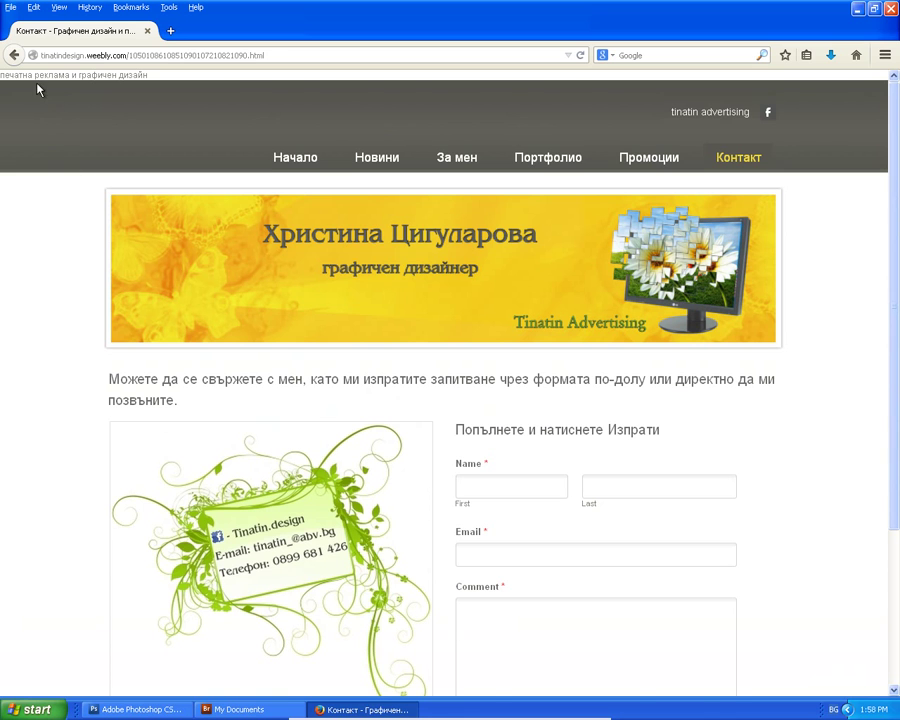
Go back through the brochures and portfolio pages to the За мен page.
click(15, 56)
click(16, 58)
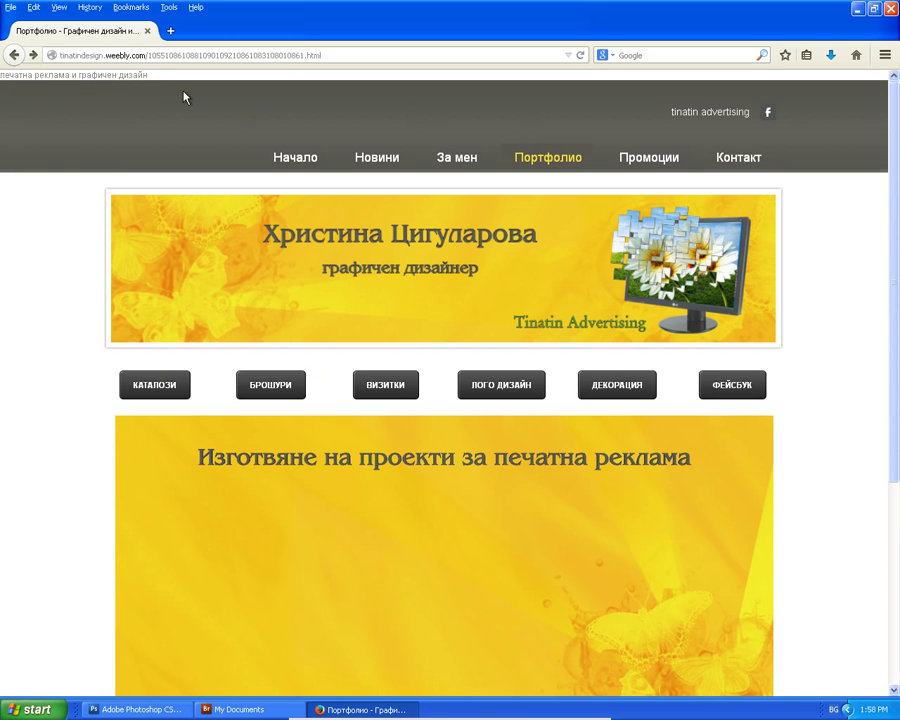
click(14, 56)
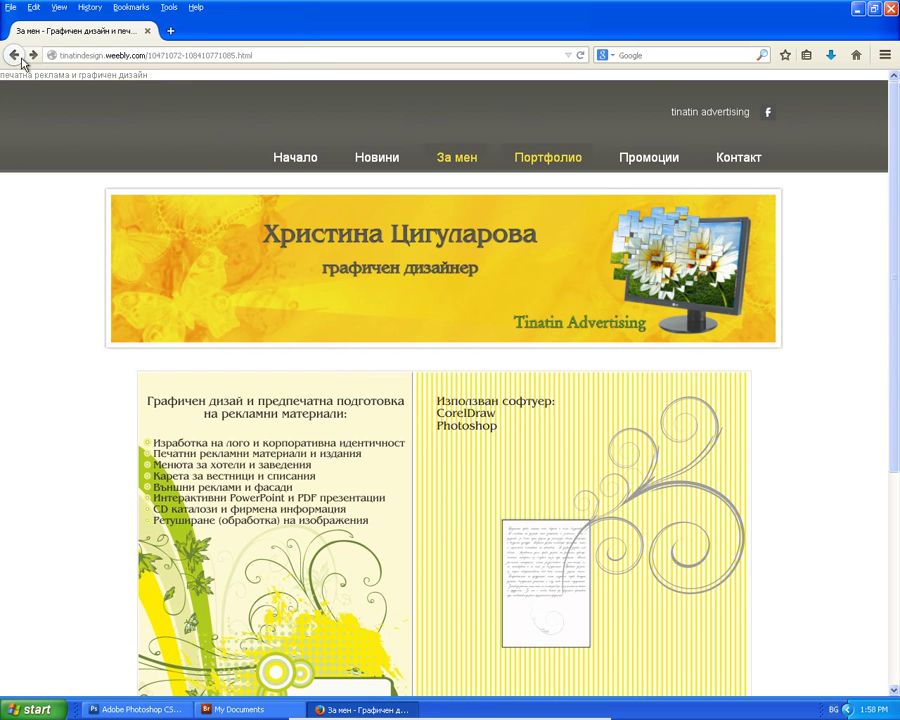
scroll(297, 257, down, 5)
scroll(310, 295, up, 2)
scroll(320, 272, up, 3)
Search Google for 'typography' and open the 'Typography - Wikipedia' result.
key(alt+shift)
text(typogra)
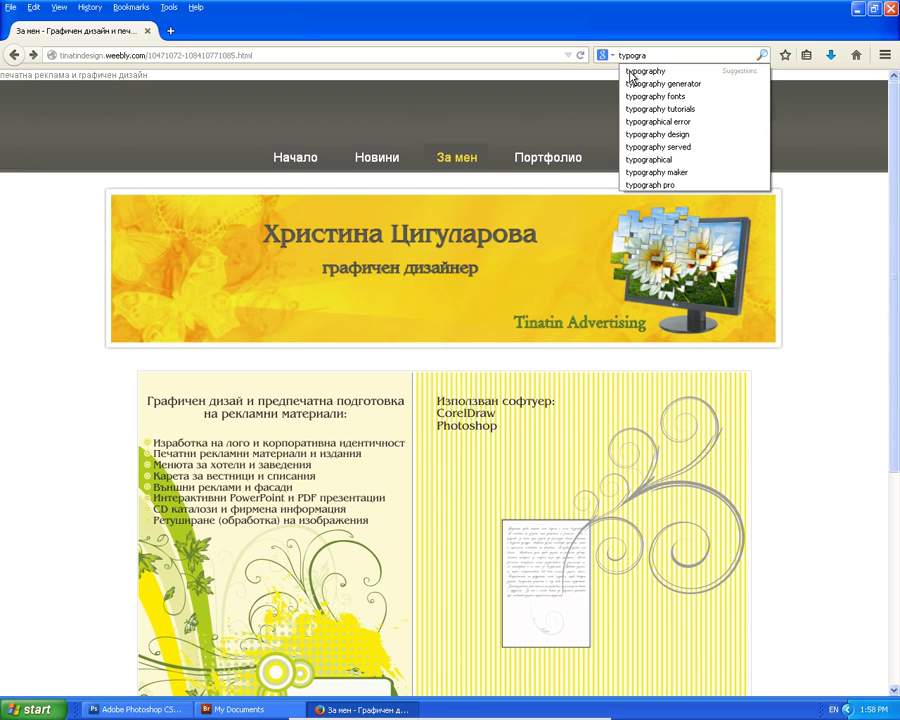
text(ph)
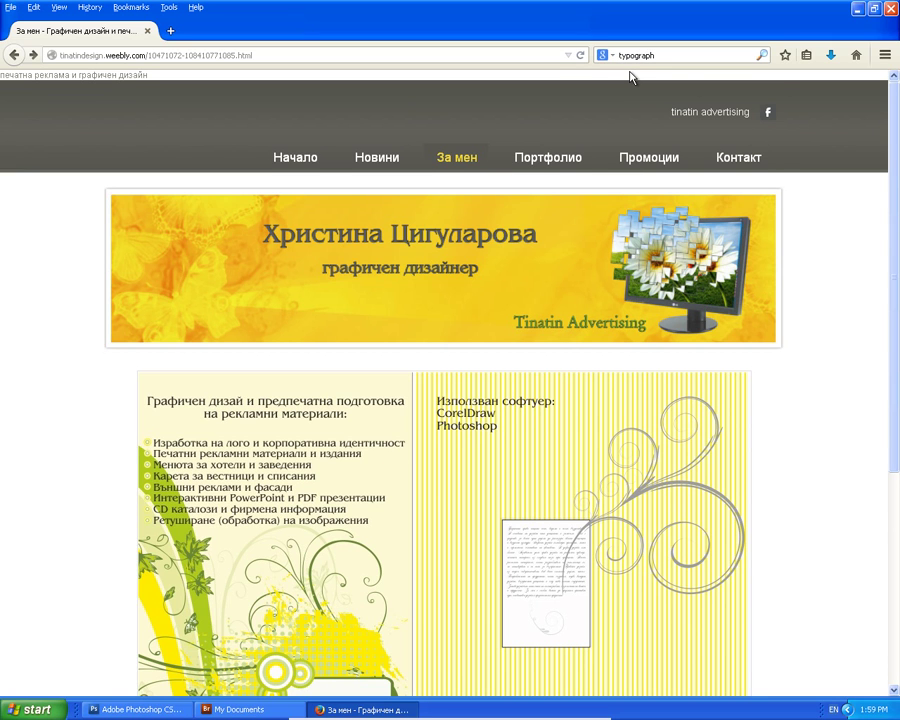
text(i)
key(BackSpace)
text(y)
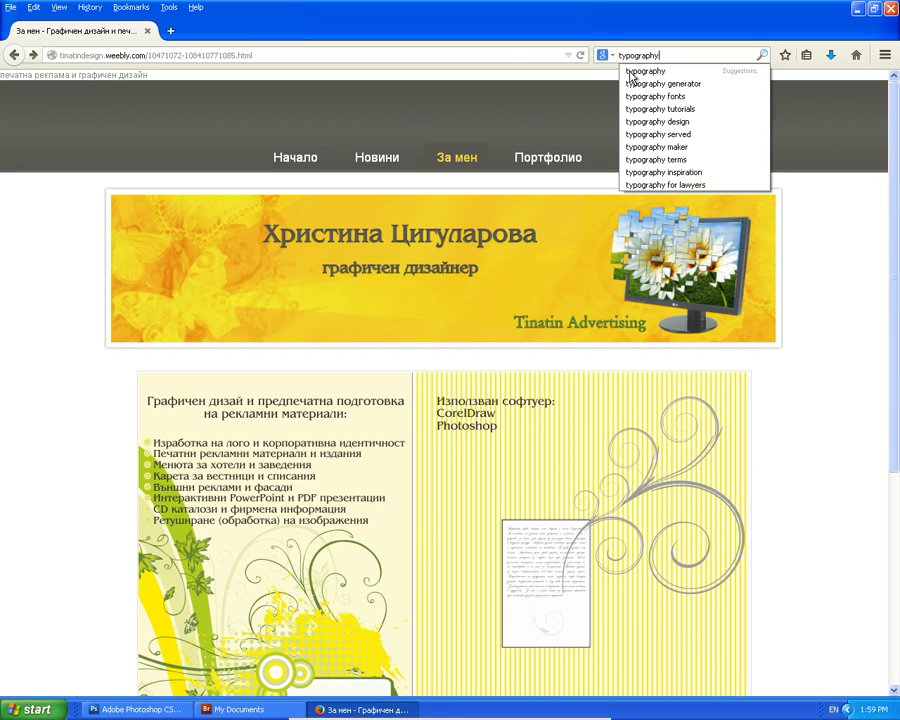
click(631, 72)
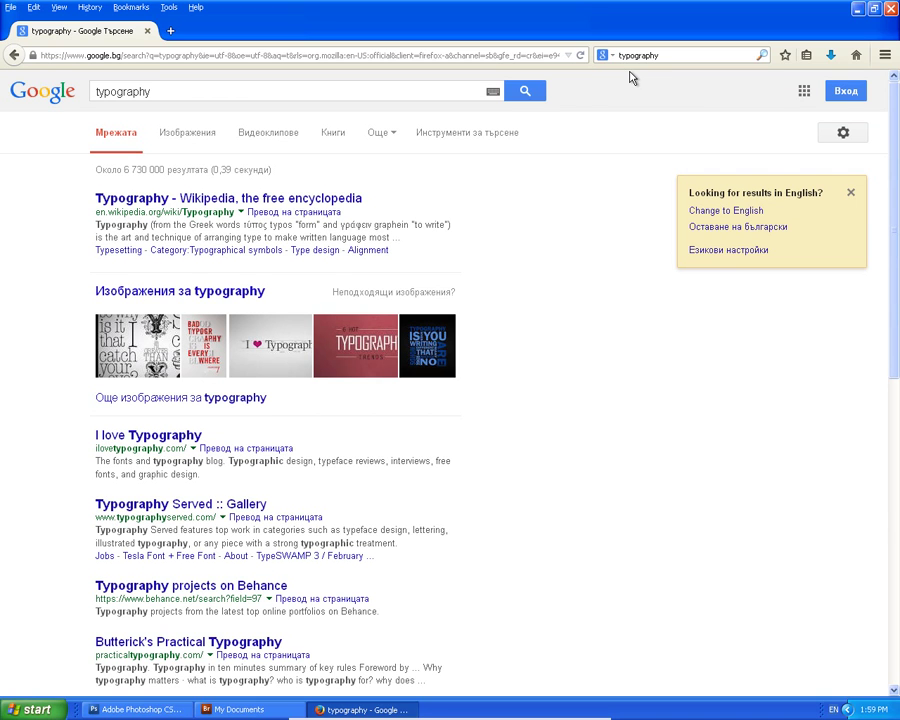
click(210, 199)
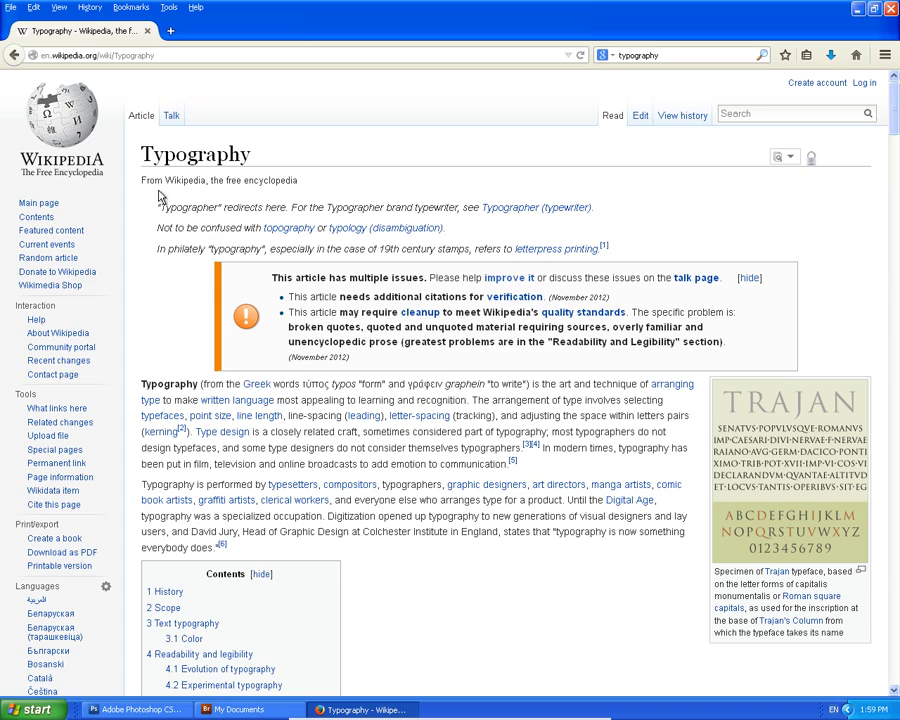
Scroll through the Typography article's History and Scope sections and back to the top.
scroll(263, 243, down, 5)
scroll(212, 245, down, 5)
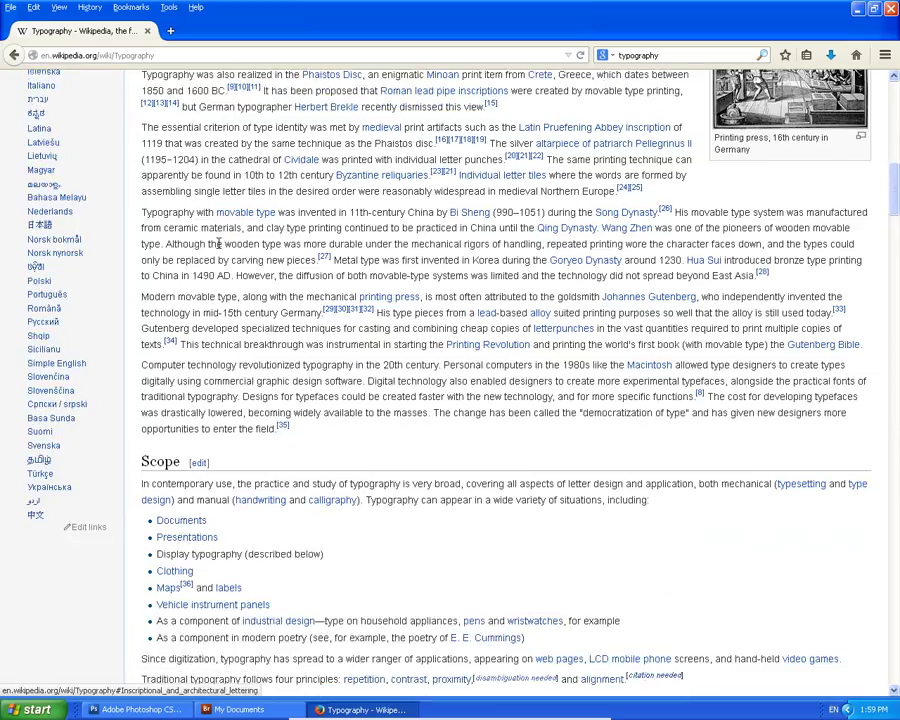
scroll(224, 254, up, 10)
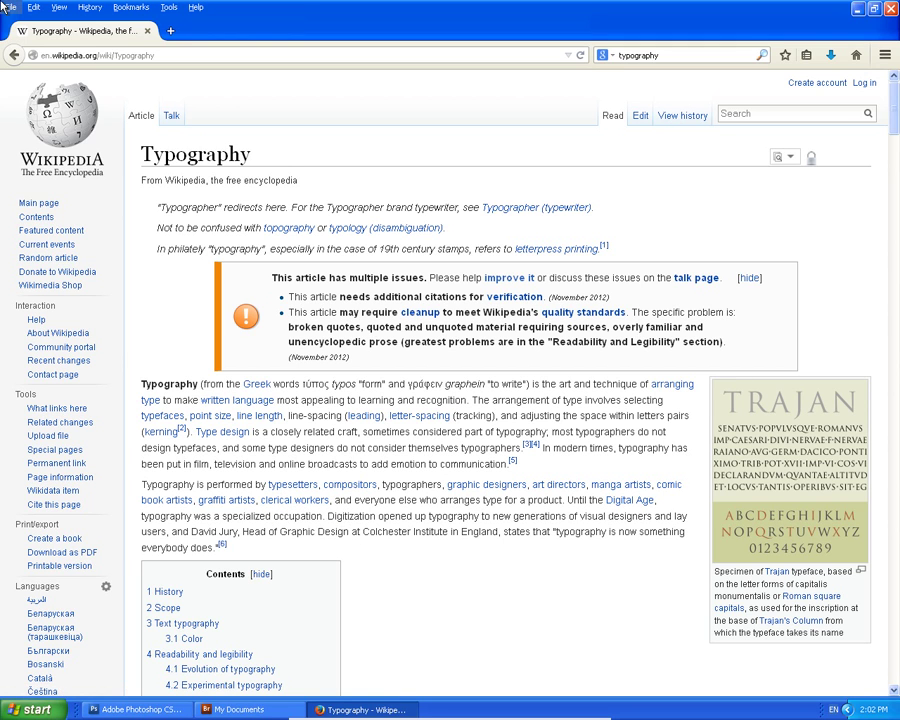
click(293, 497)
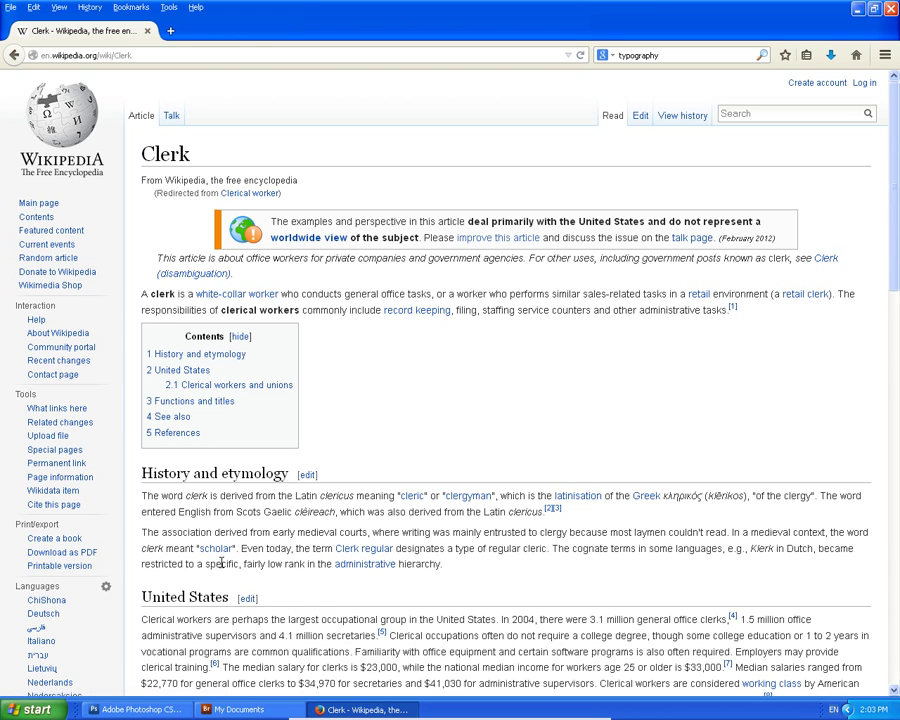
click(14, 55)
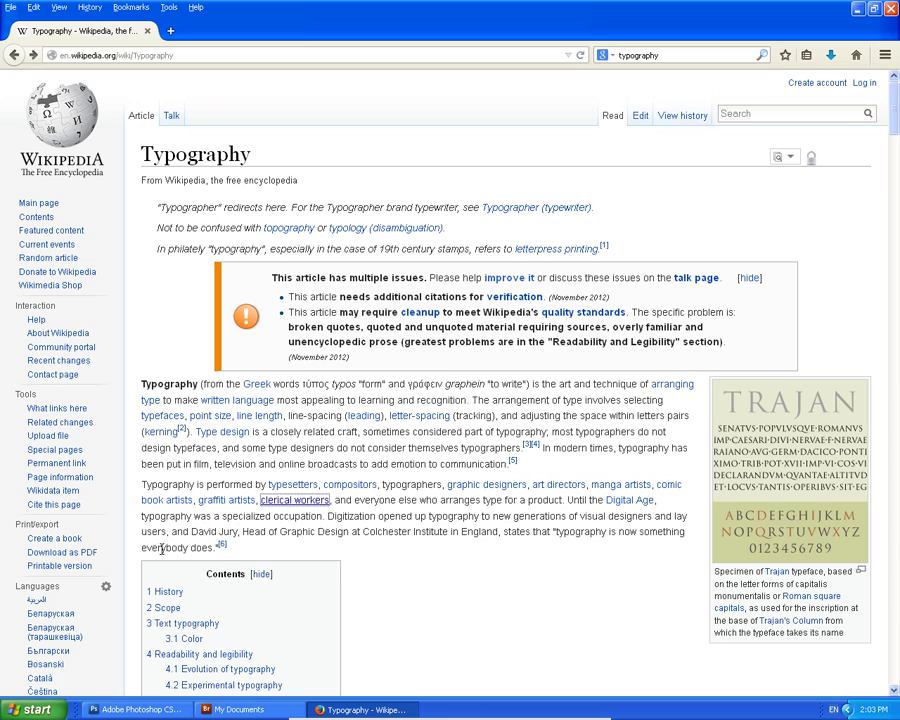
Skim the Typography article, then switch to its Russian version, Типографика.
scroll(173, 533, down, 14)
scroll(216, 465, up, 11)
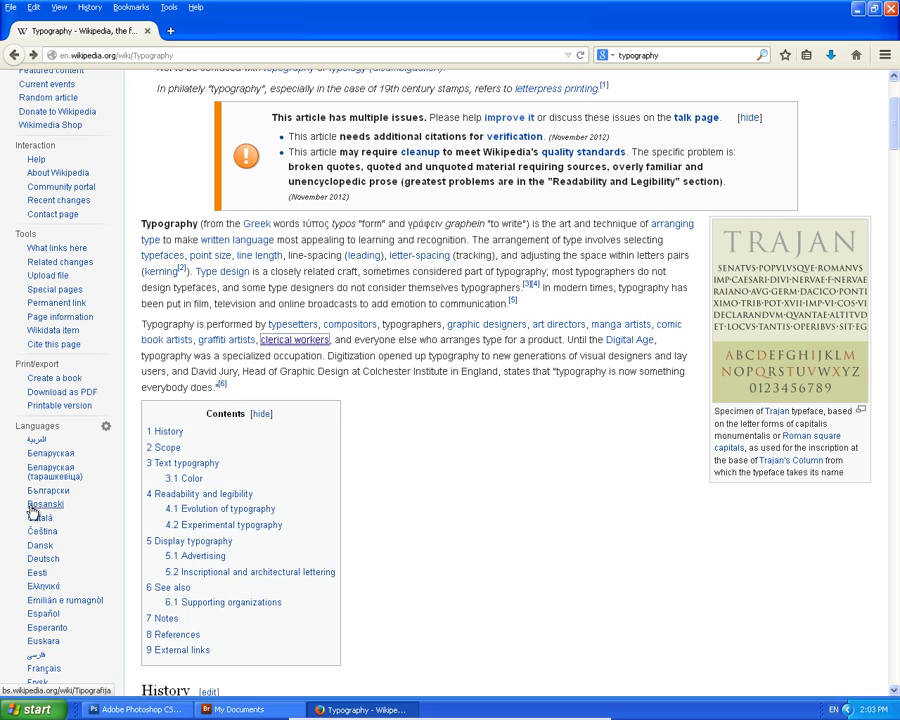
scroll(26, 535, down, 10)
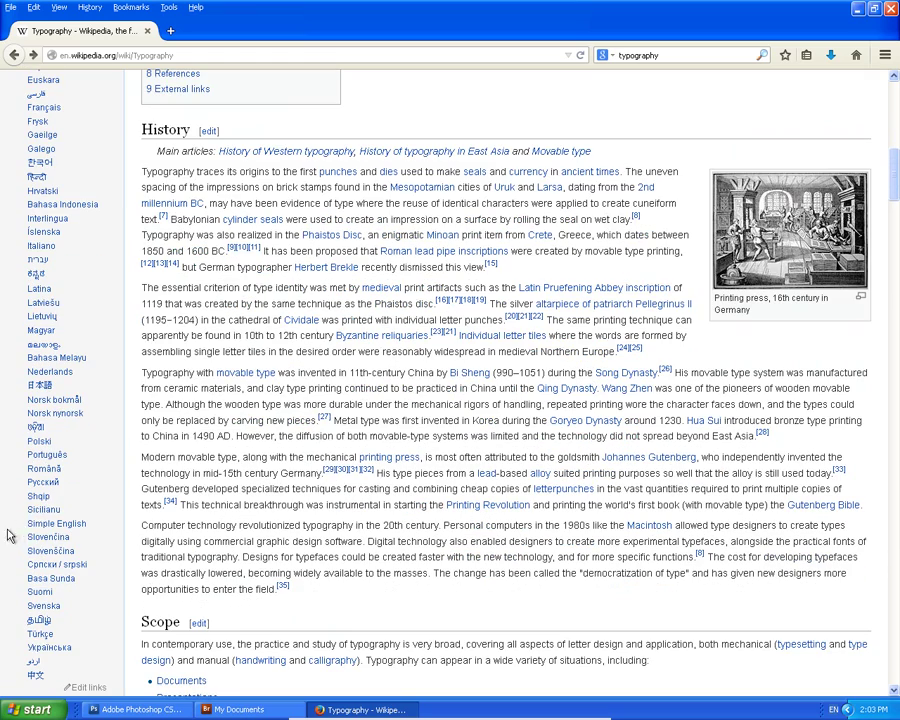
scroll(10, 541, down, 3)
scroll(8, 541, down, 5)
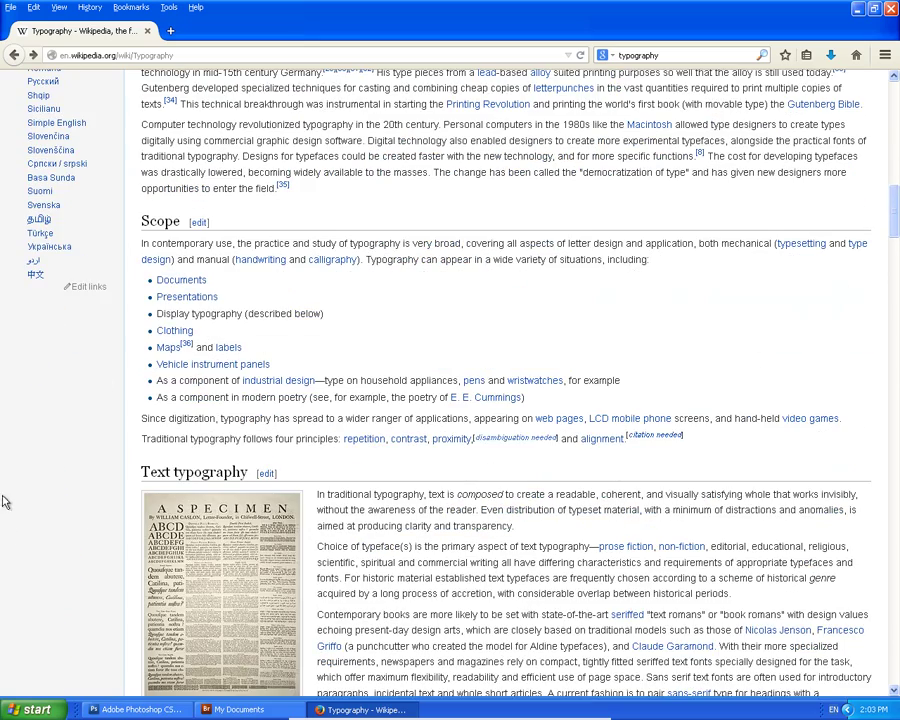
scroll(4, 495, up, 5)
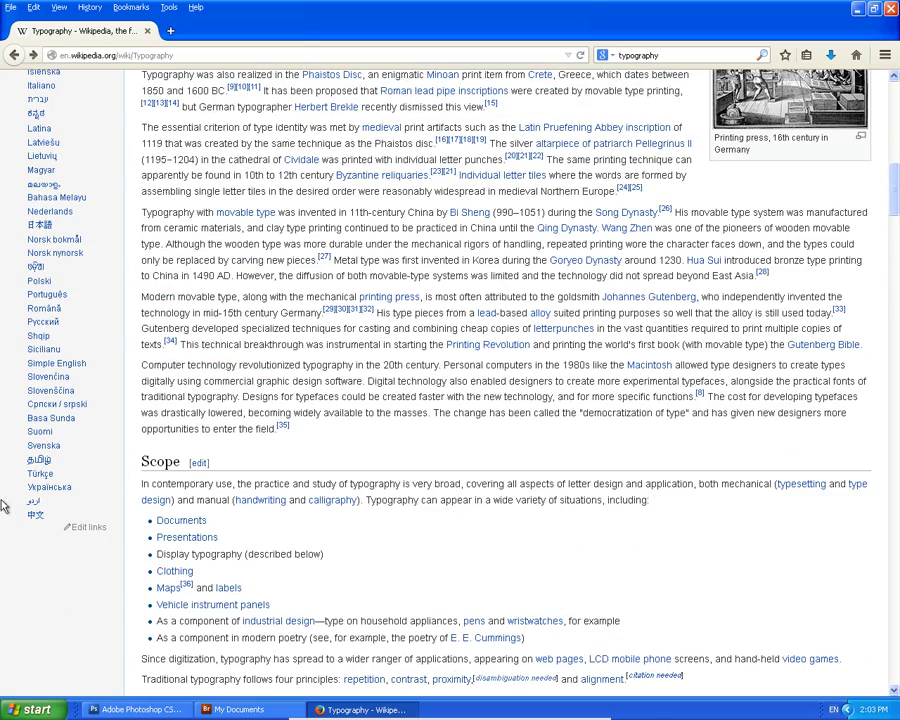
click(48, 323)
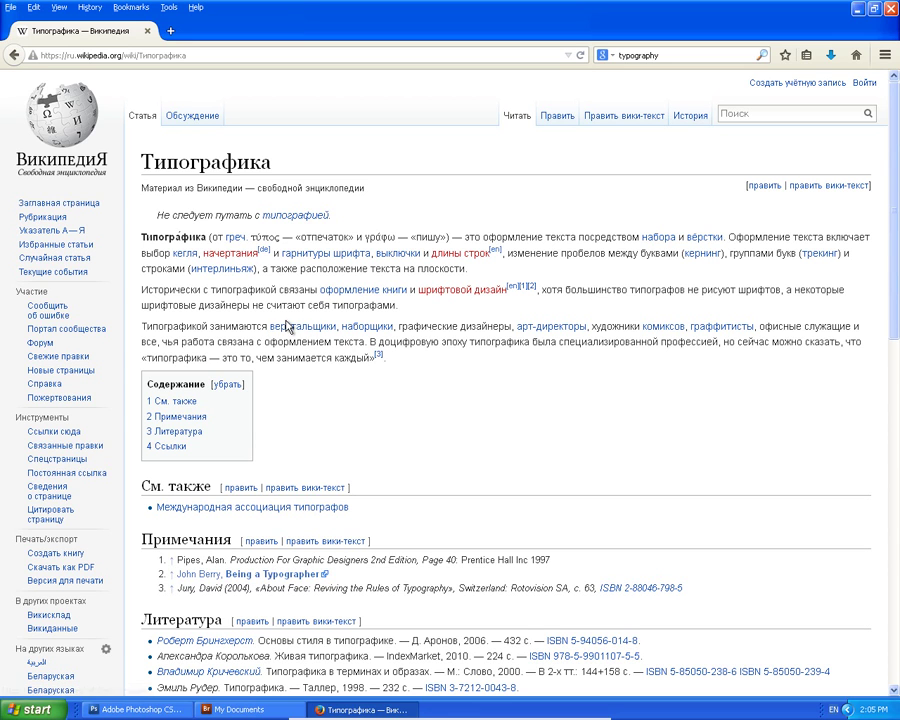
Open the Верстальщик and Вёрстка articles, view the German version, then return to Вёрстка.
click(288, 327)
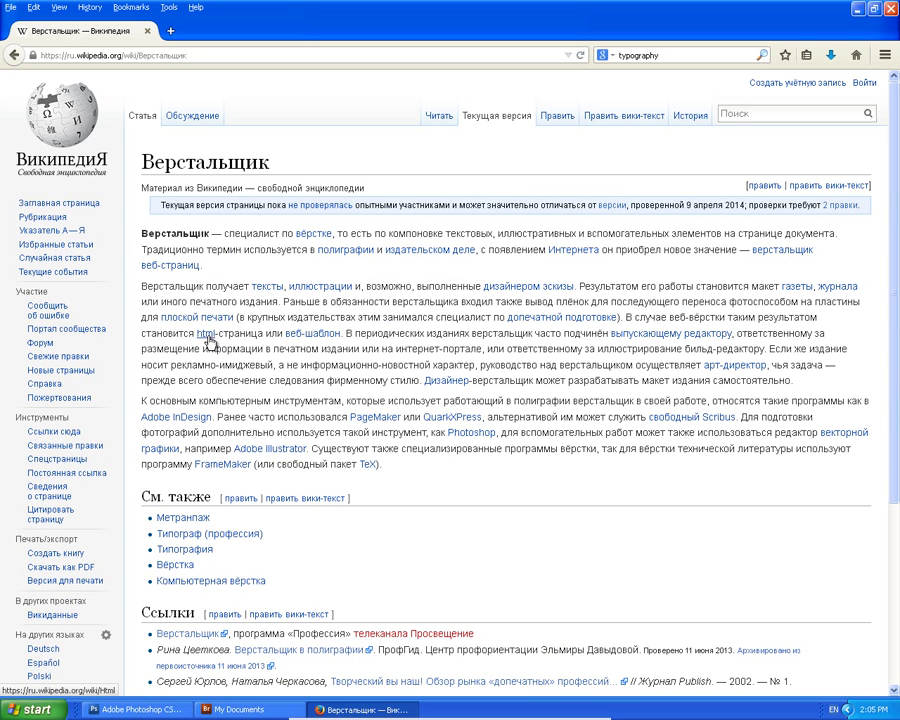
click(315, 234)
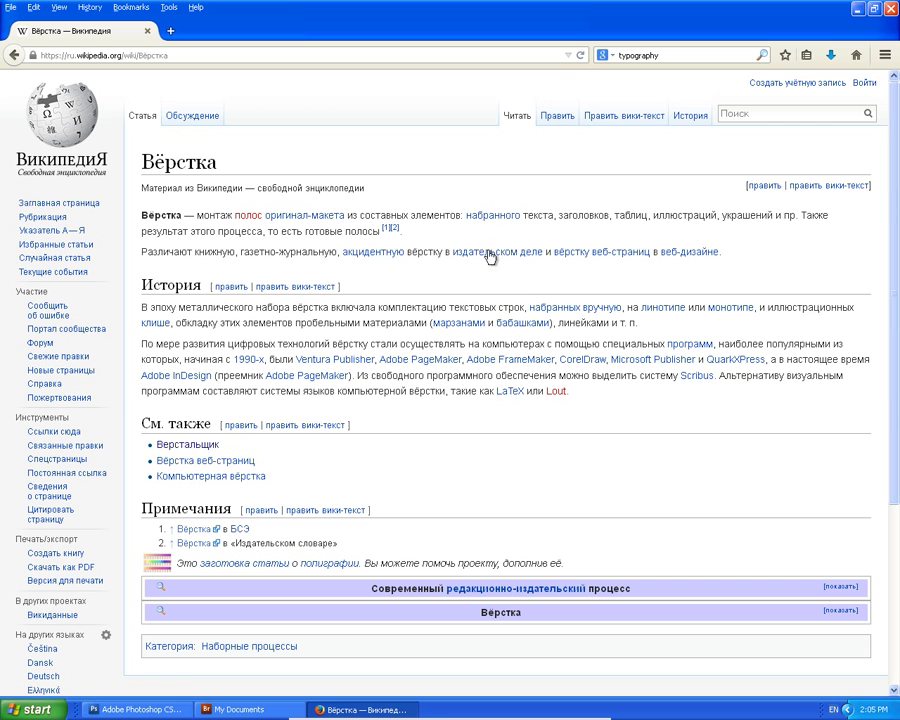
scroll(68, 562, down, 5)
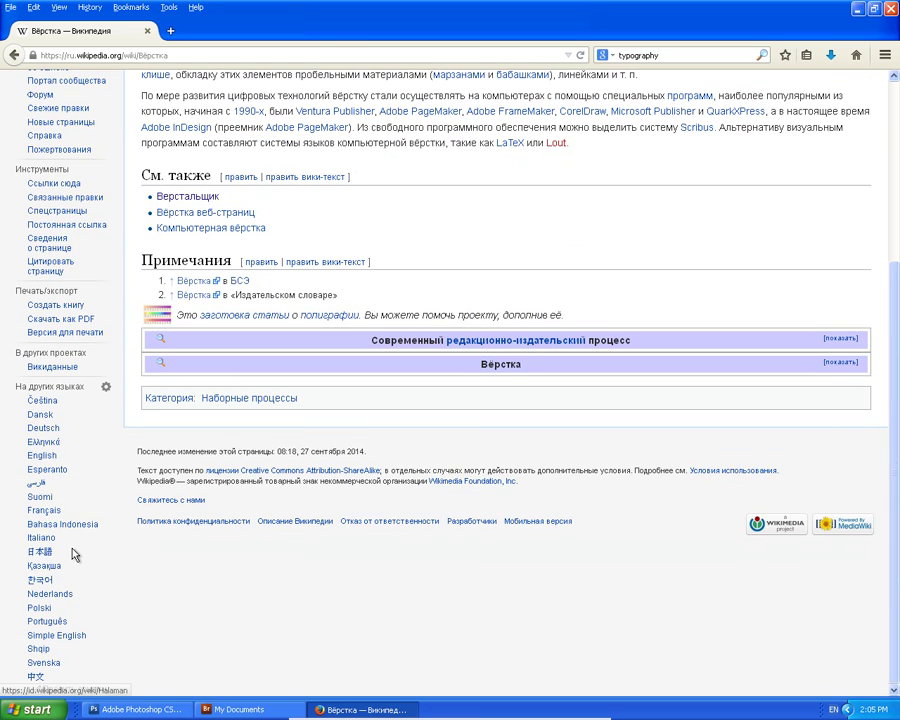
click(52, 429)
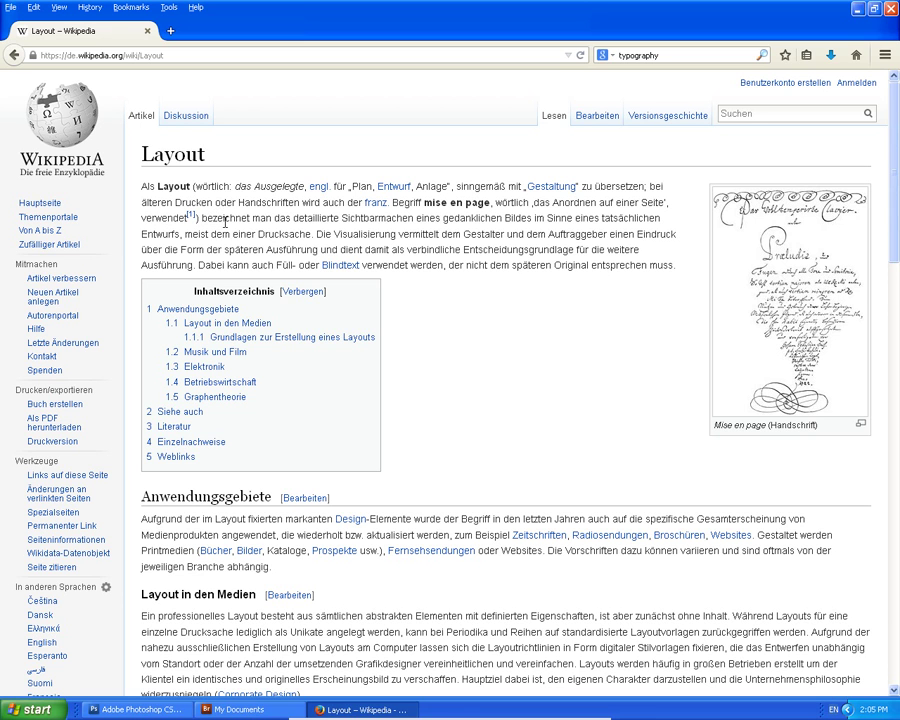
click(13, 56)
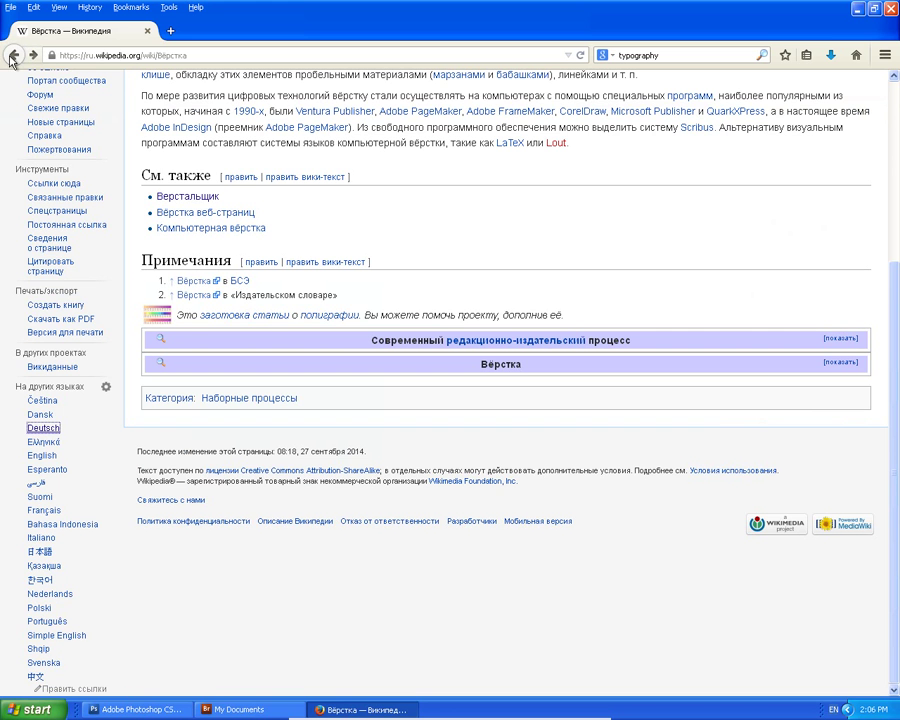
Visit Вёрстка веб-страниц, go back to Верстальщик, and open the Типография article.
click(172, 213)
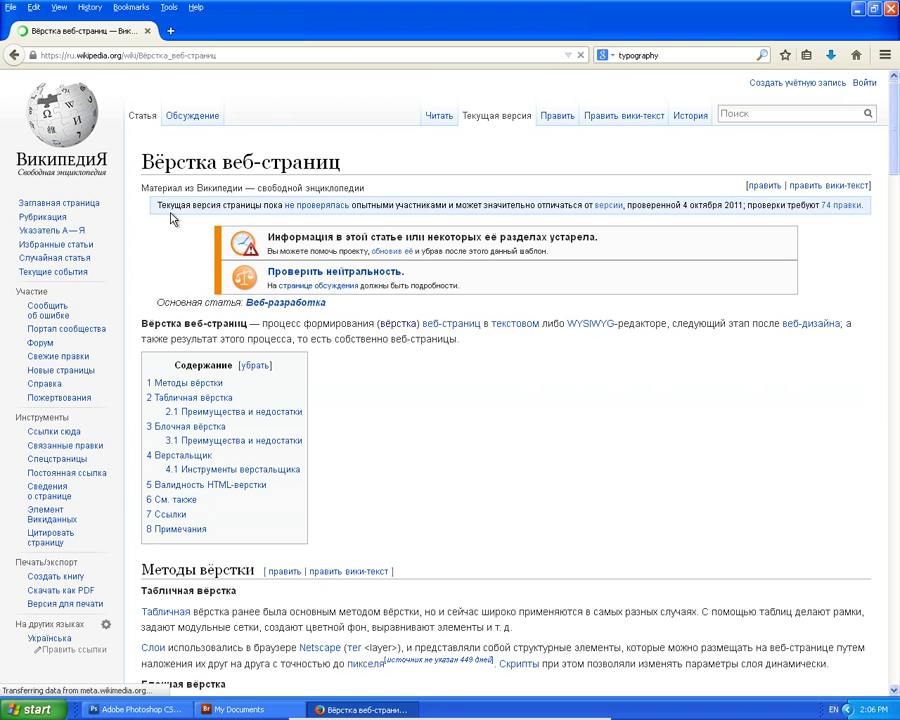
click(13, 55)
click(13, 55)
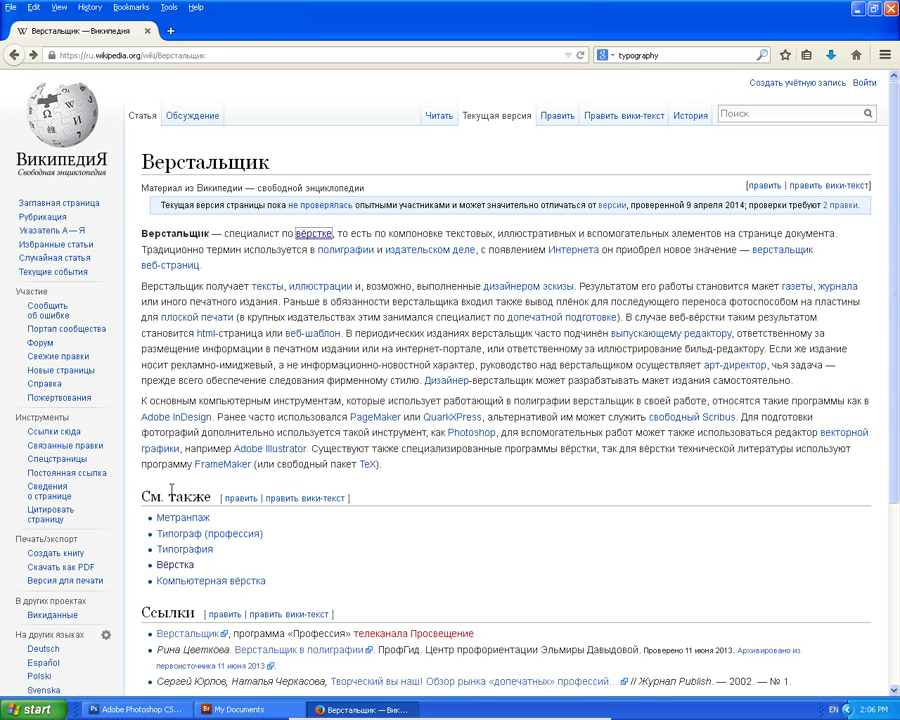
click(185, 550)
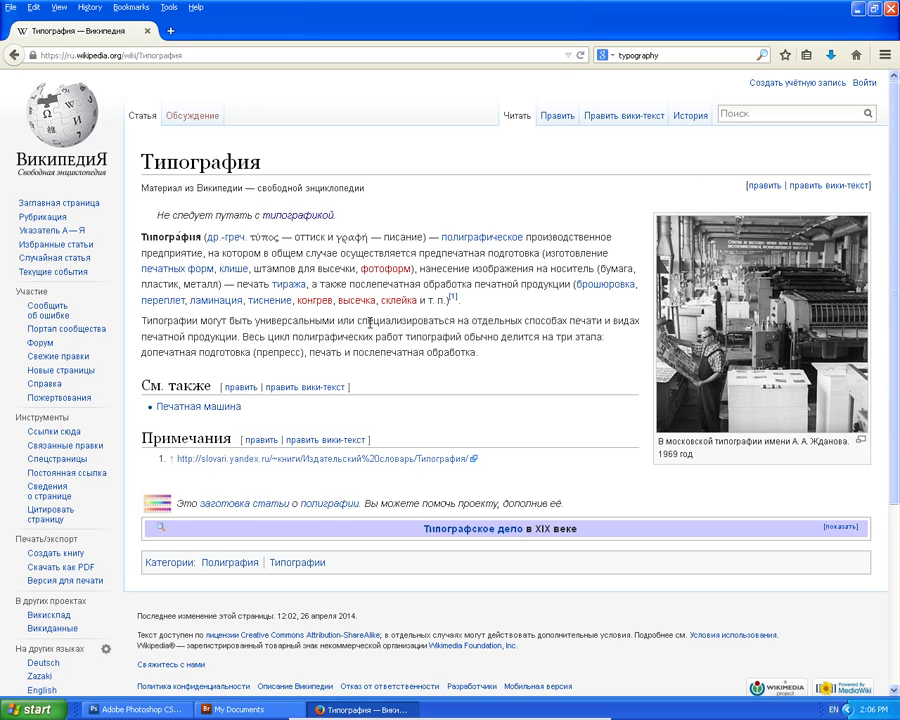
Skim the Типография stub, then return to the Верстальщик article and scroll through it.
scroll(365, 334, down, 5)
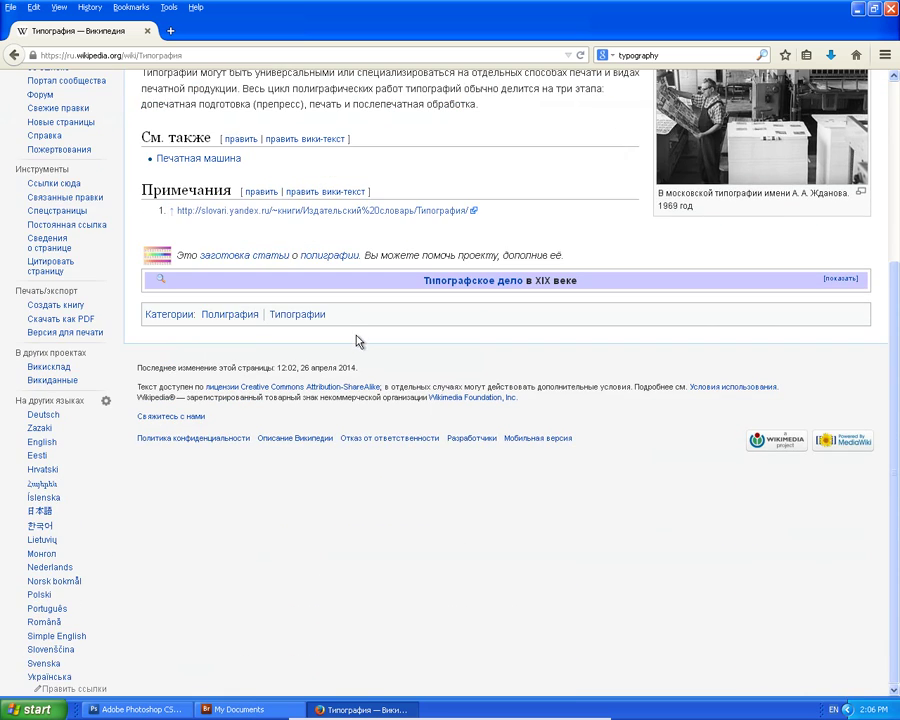
scroll(358, 340, up, 5)
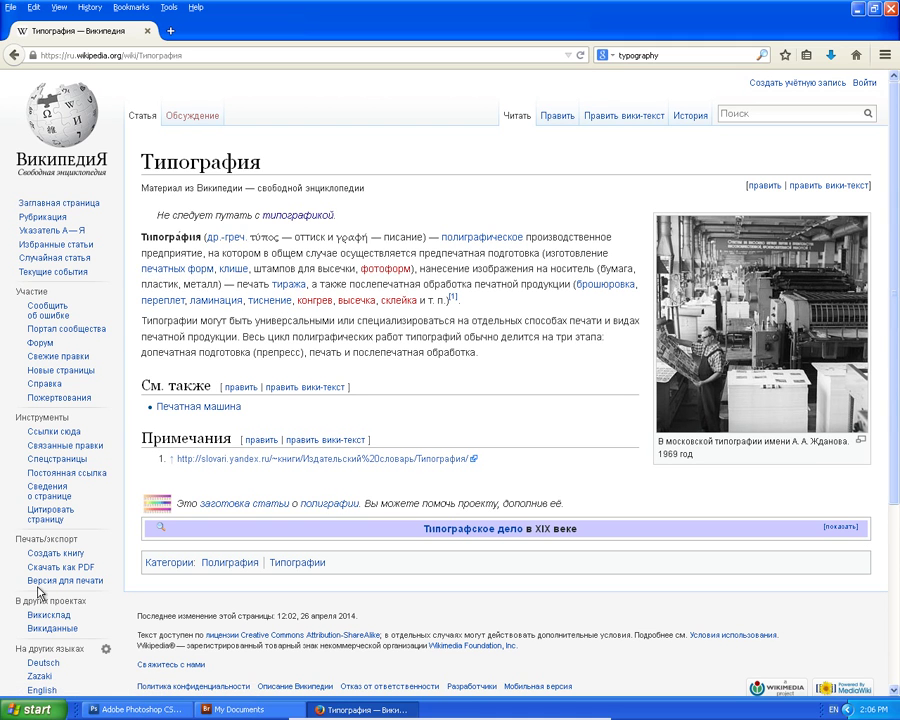
click(12, 56)
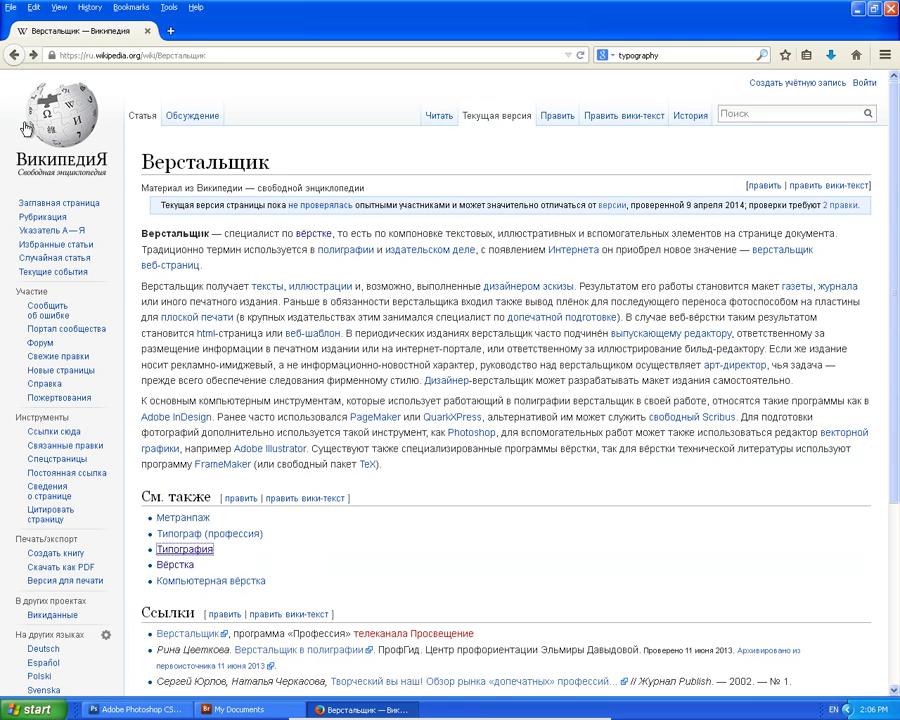
scroll(207, 444, down, 5)
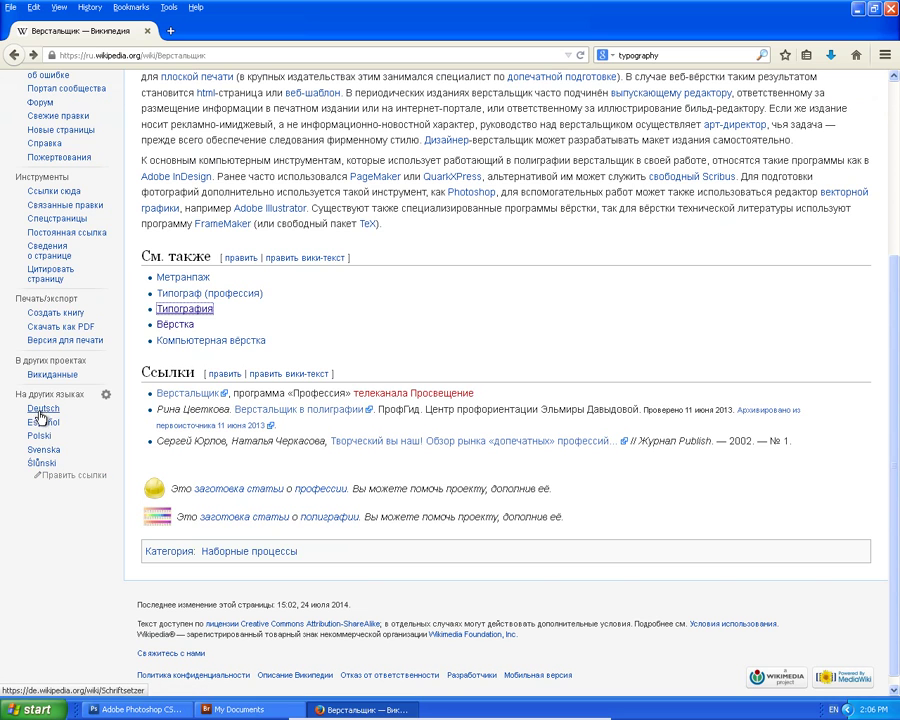
scroll(49, 462, up, 5)
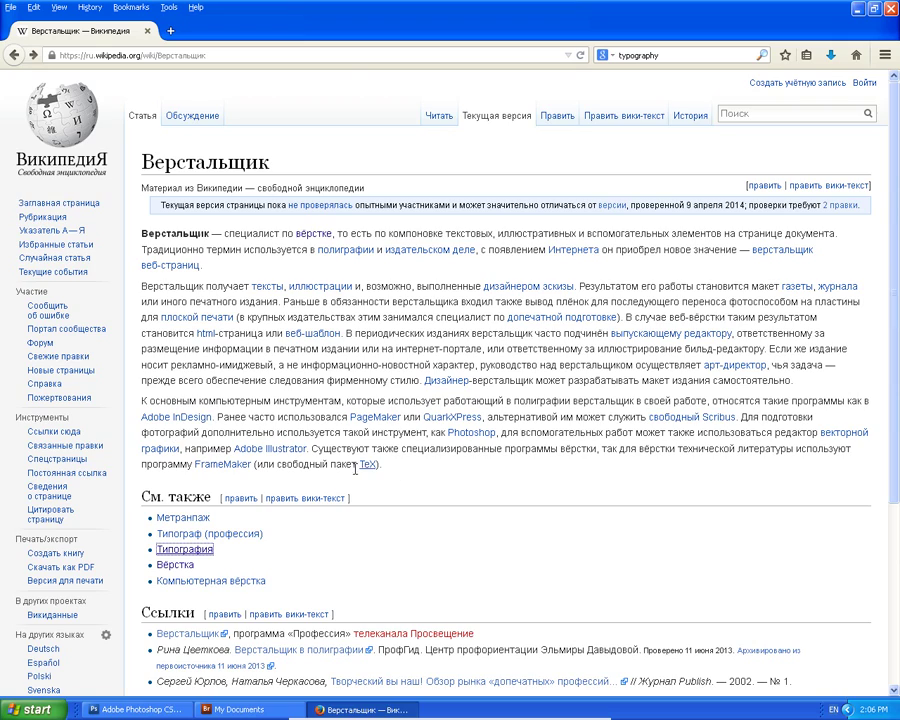
scroll(240, 375, down, 5)
scroll(150, 250, up, 5)
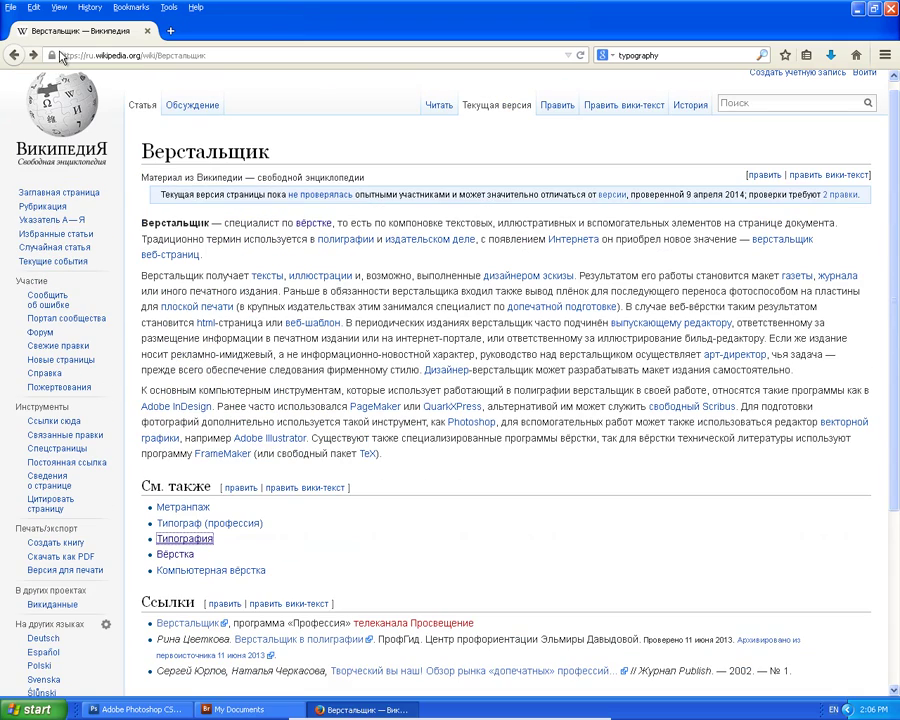
Switch back to the Photoshop poster and cancel the pending Free Transform on the МОЯТ text.
click(123, 710)
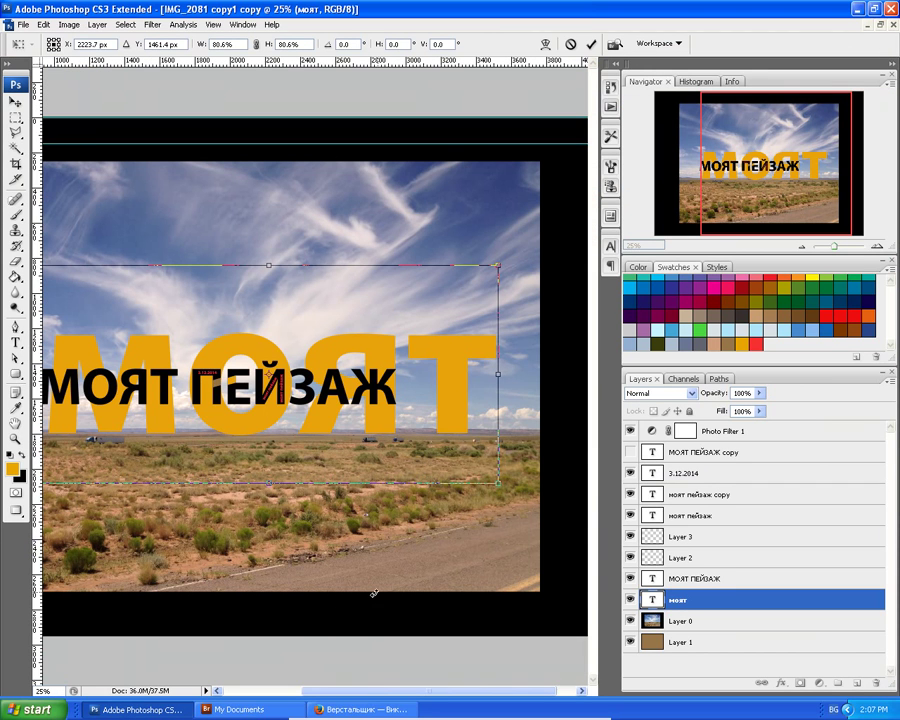
drag(322, 691, 261, 449)
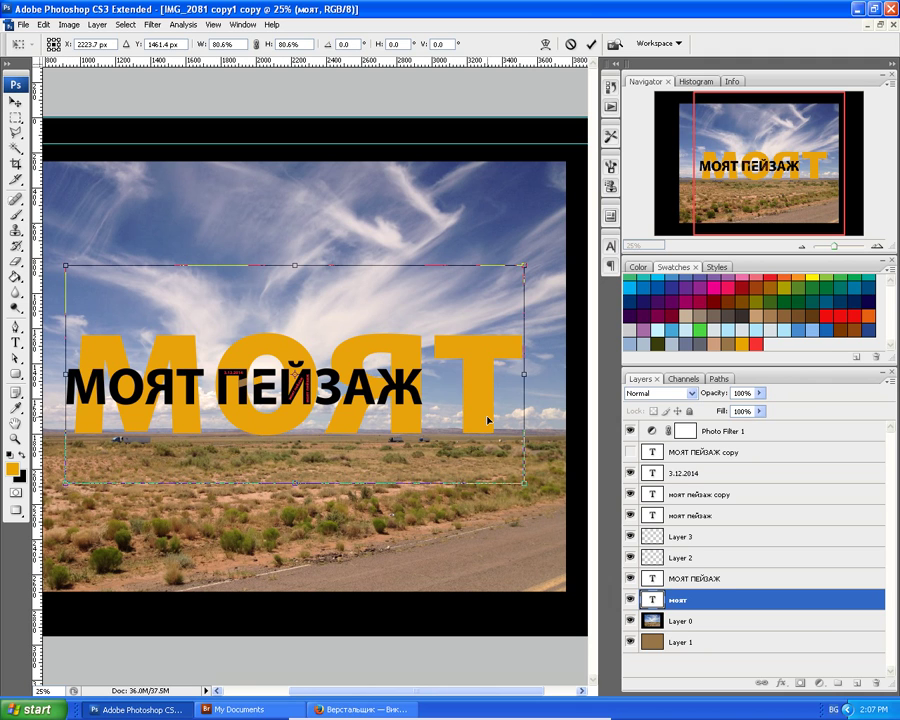
key(Escape)
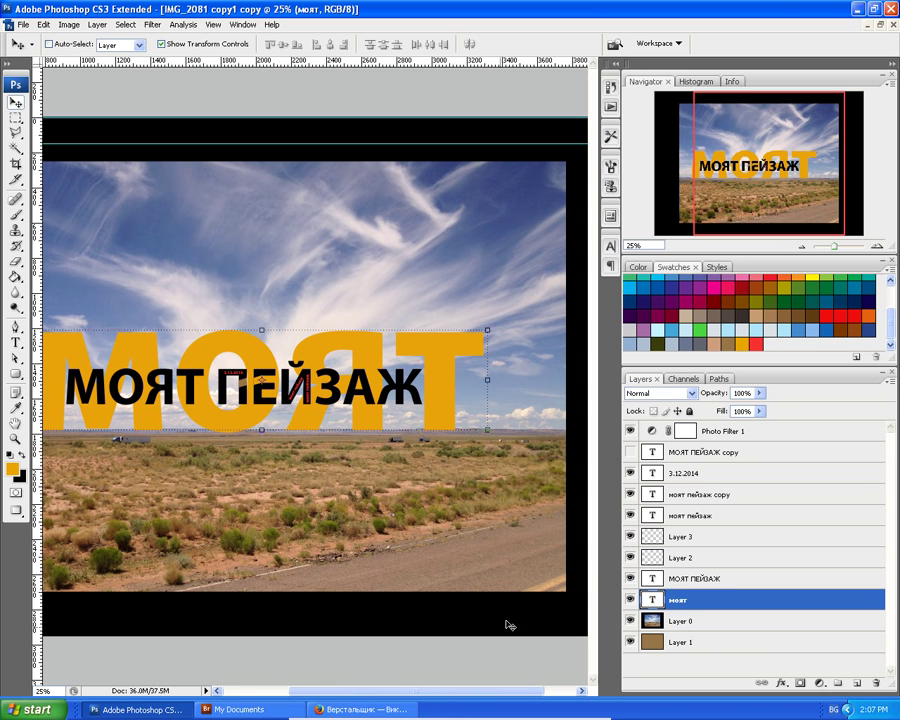
Select the 3.12.2014 and both моят пейзаж text layers, clearing any pixel selection.
click(686, 497)
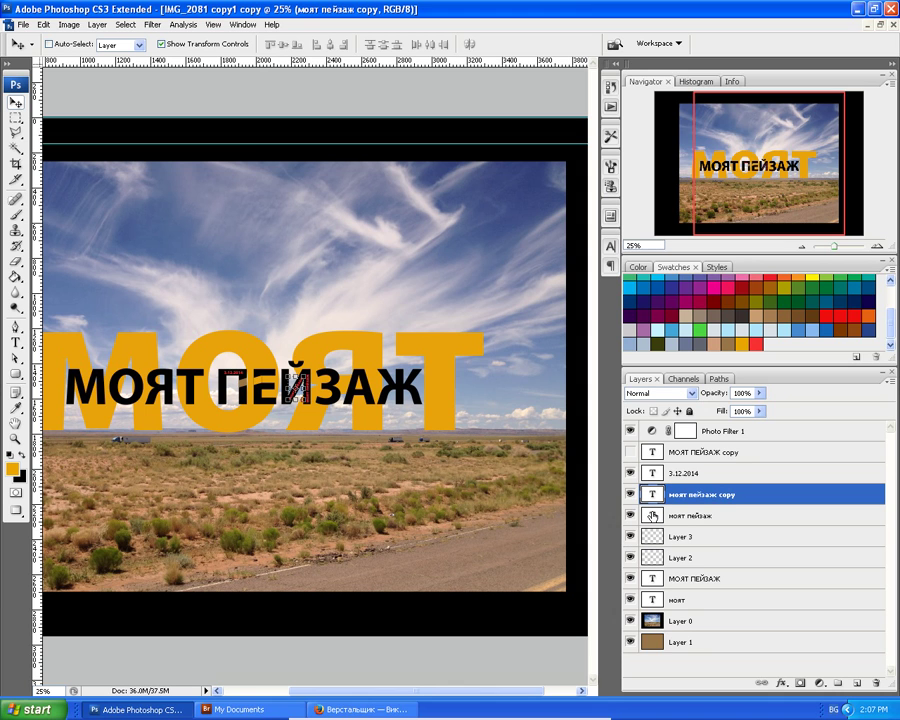
shift+click(653, 516)
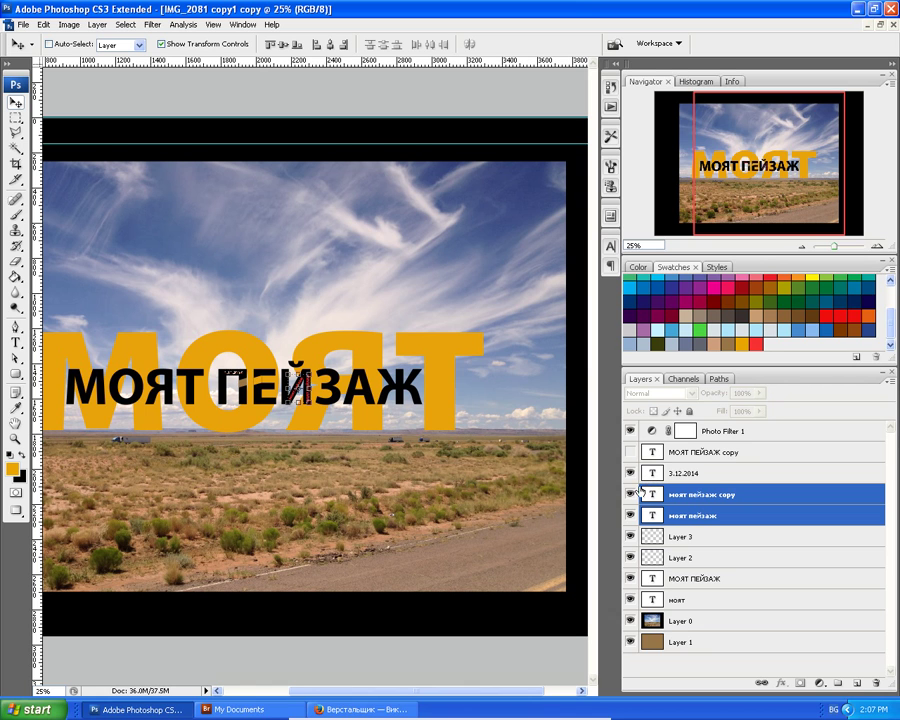
click(126, 27)
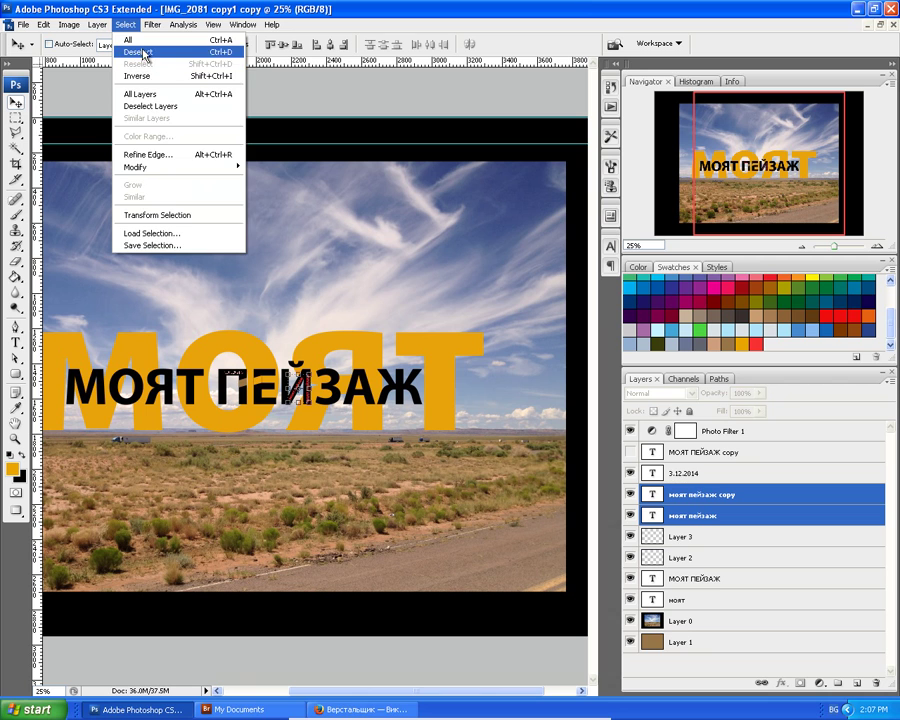
click(140, 52)
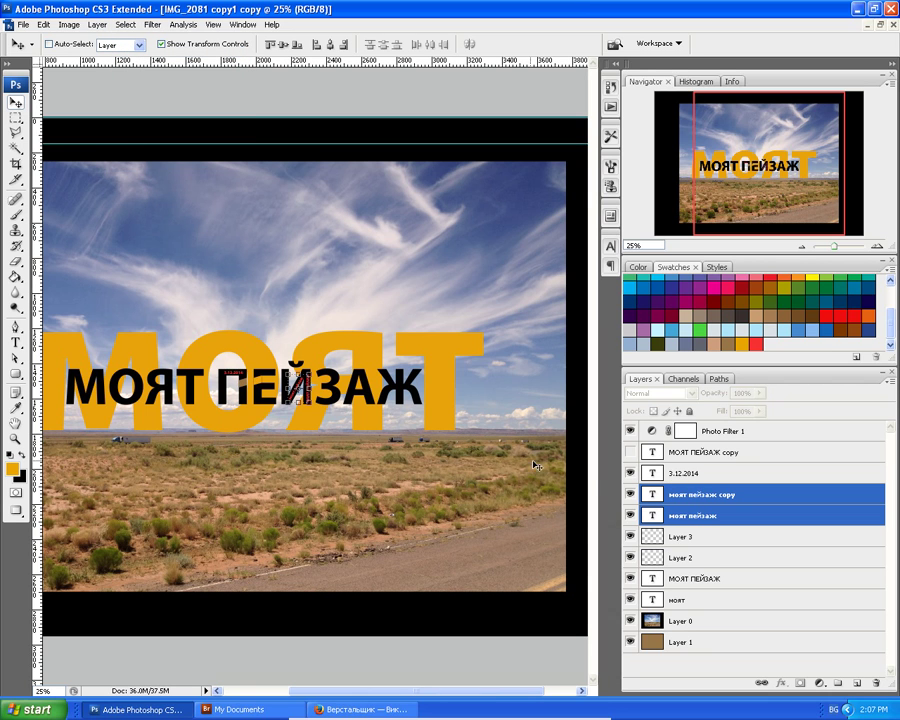
shift+click(677, 473)
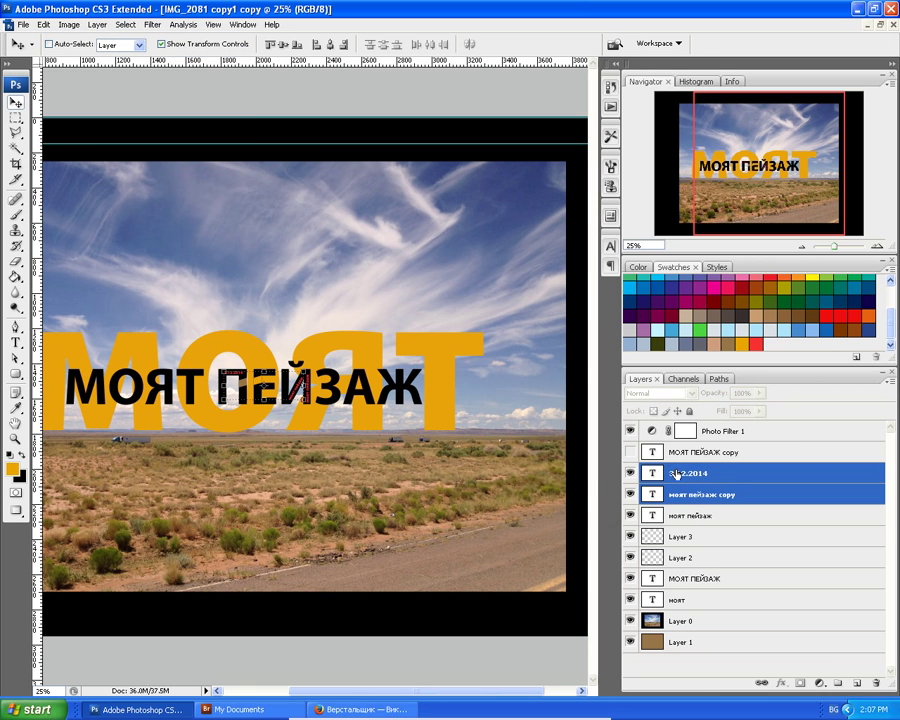
click(687, 518)
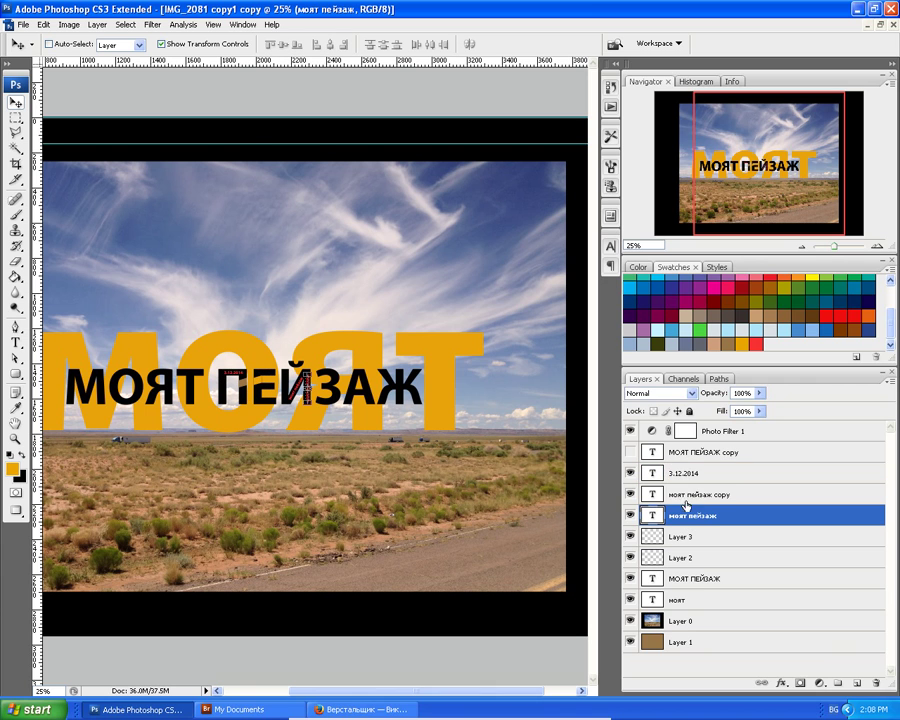
shift+click(677, 470)
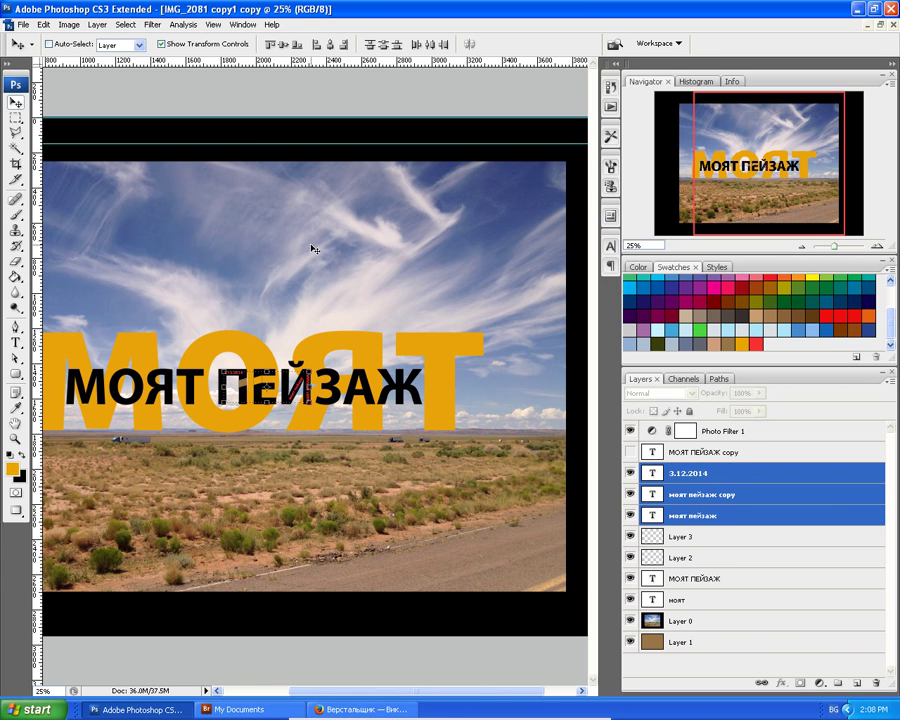
Group the three text layers, name the group име1, and select Layer 3.
key(ctrl+g)
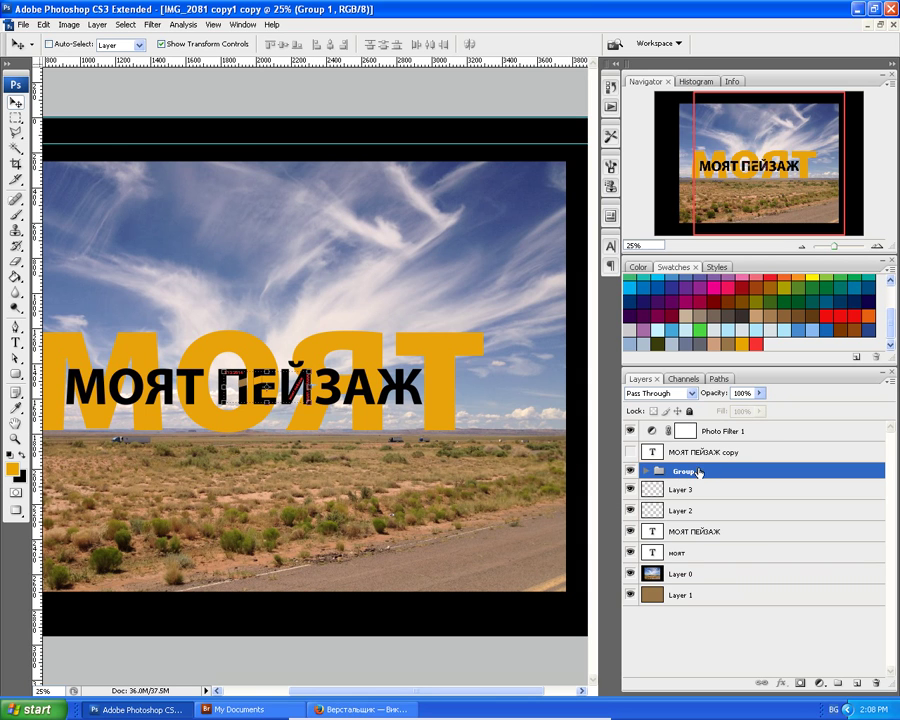
double_click(687, 472)
text(им)
key(Return)
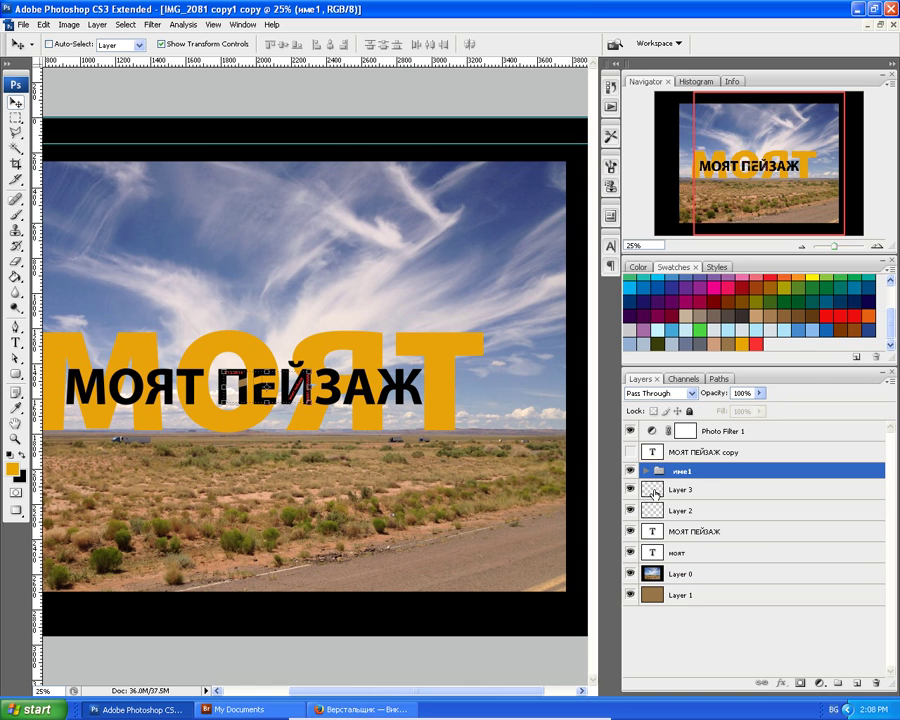
click(655, 491)
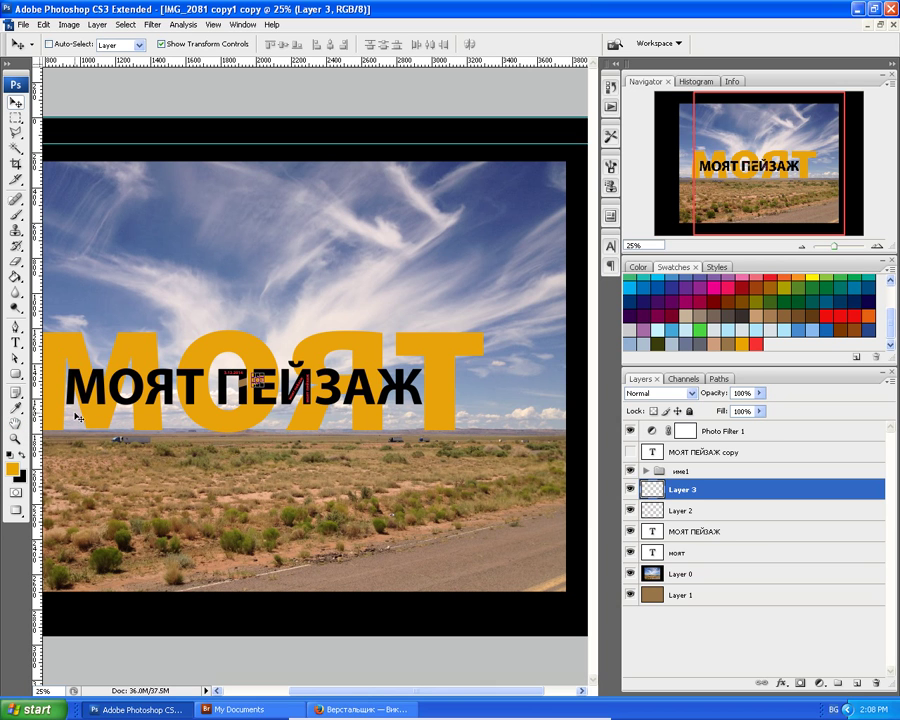
Zoom in on the МОЯТ lettering and add a new empty Layer 4 above Layer 3.
key(ctrl+plus)
key(ctrl+plus)
key(ctrl+plus)
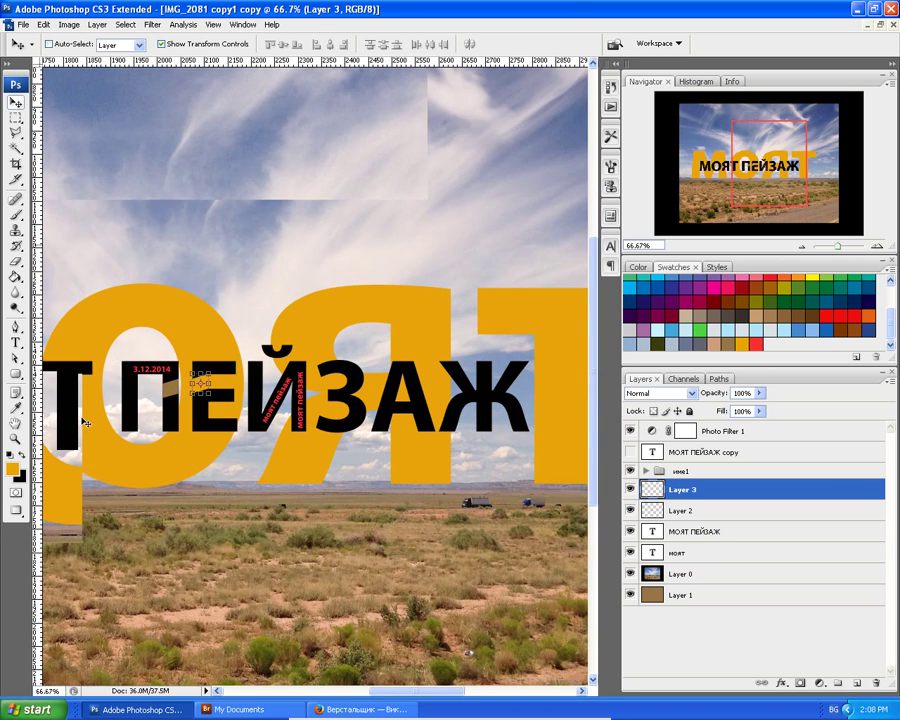
click(857, 687)
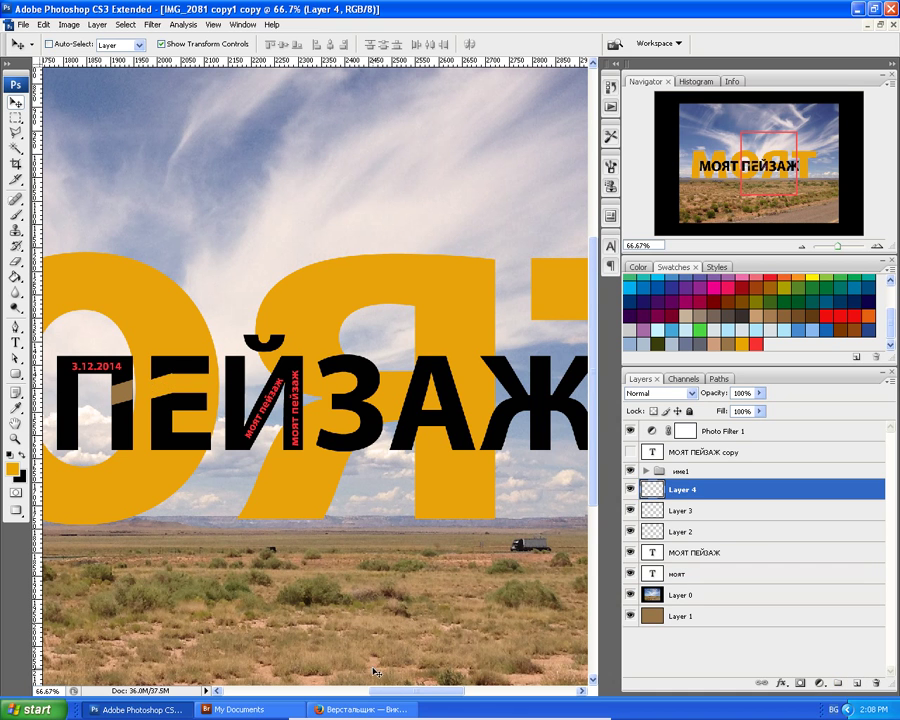
drag(396, 690, 297, 655)
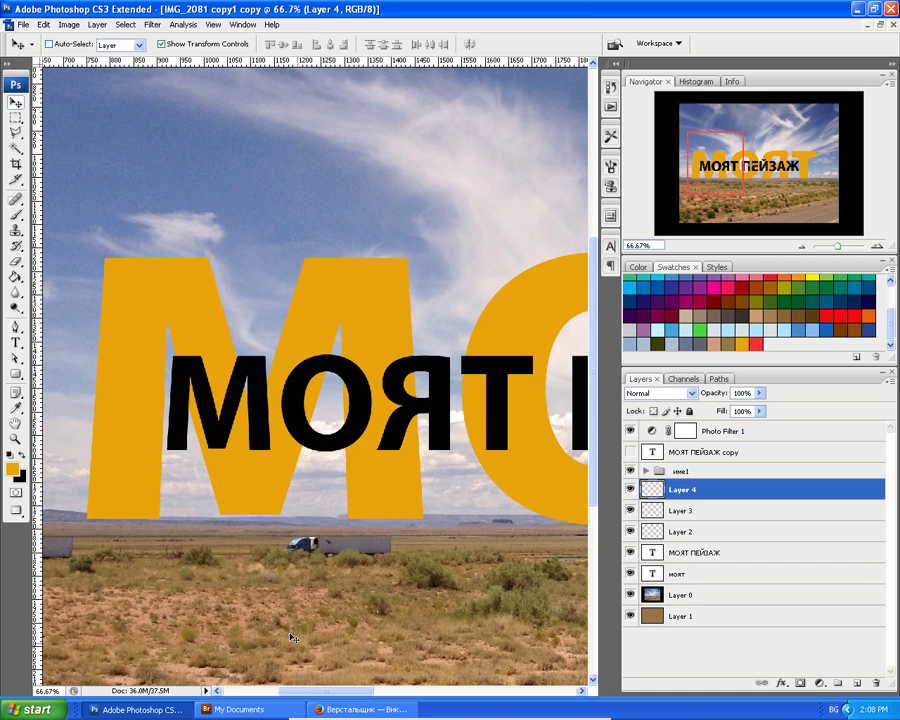
key(ctrl+plus)
key(ctrl+plus)
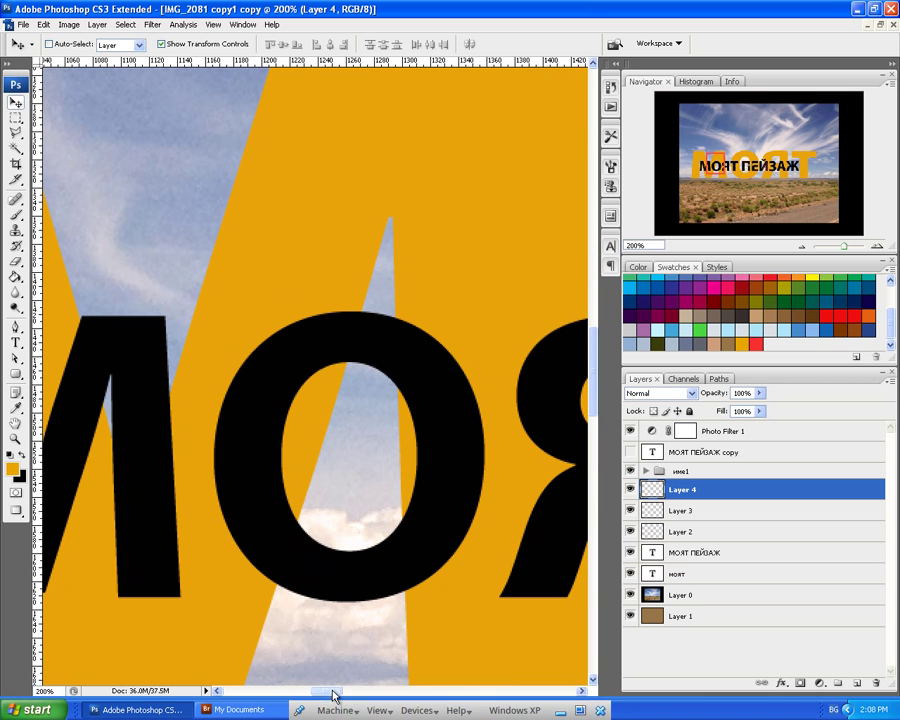
drag(330, 690, 355, 702)
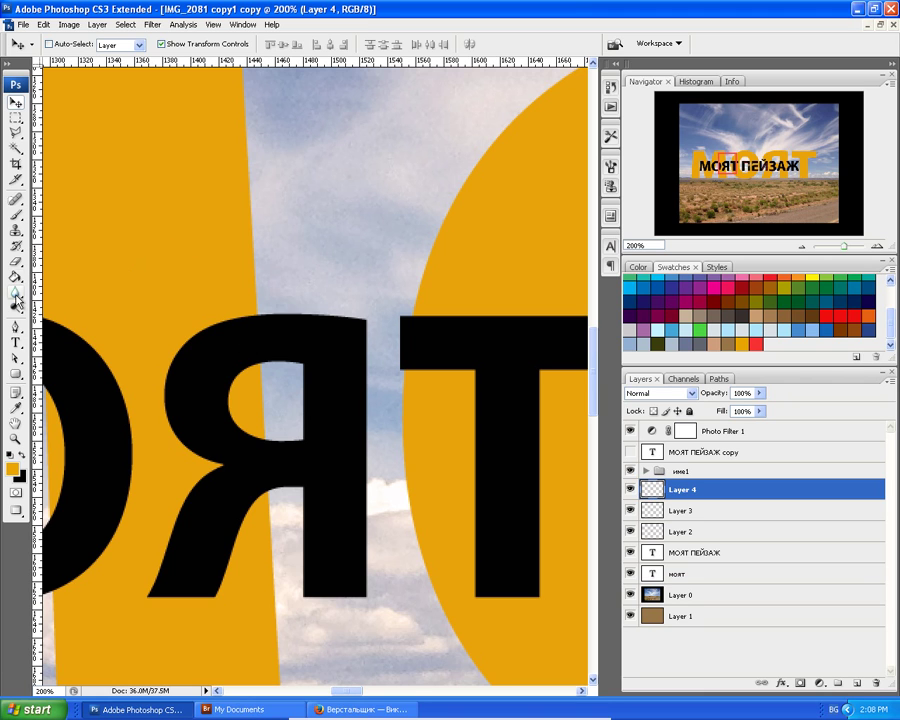
Draw a four-point Polygonal Lasso selection along the edge of the letter Я.
click(15, 133)
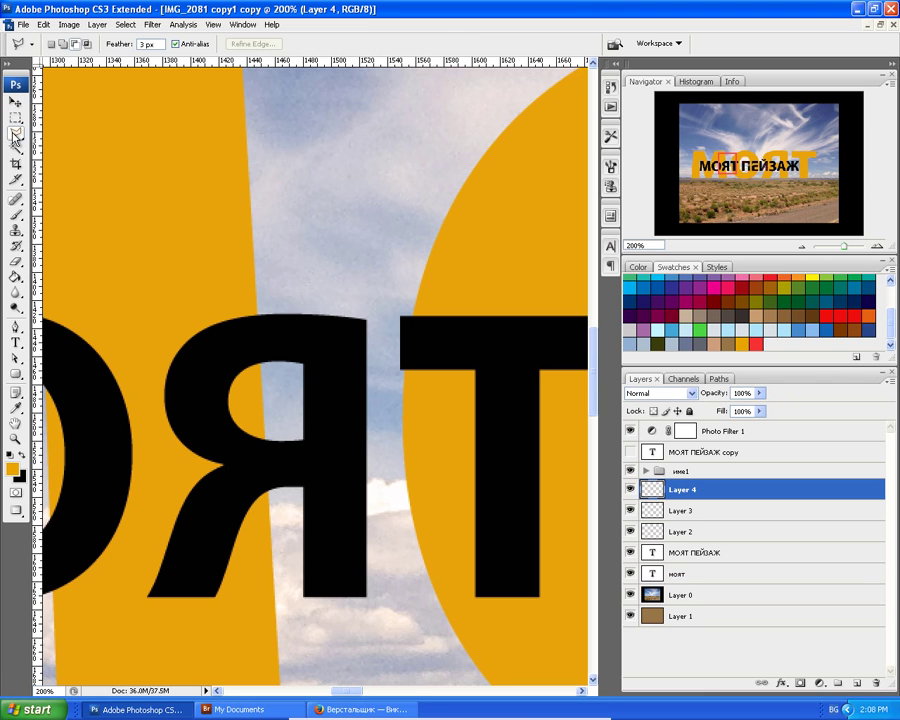
click(14, 134)
click(108, 147)
click(171, 430)
click(230, 407)
click(231, 381)
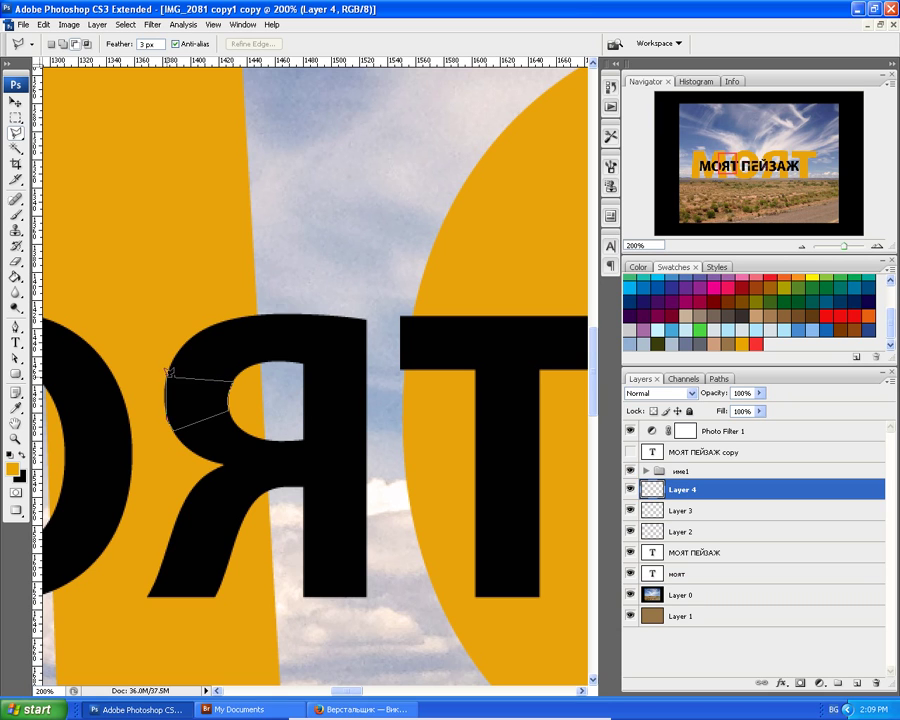
click(168, 374)
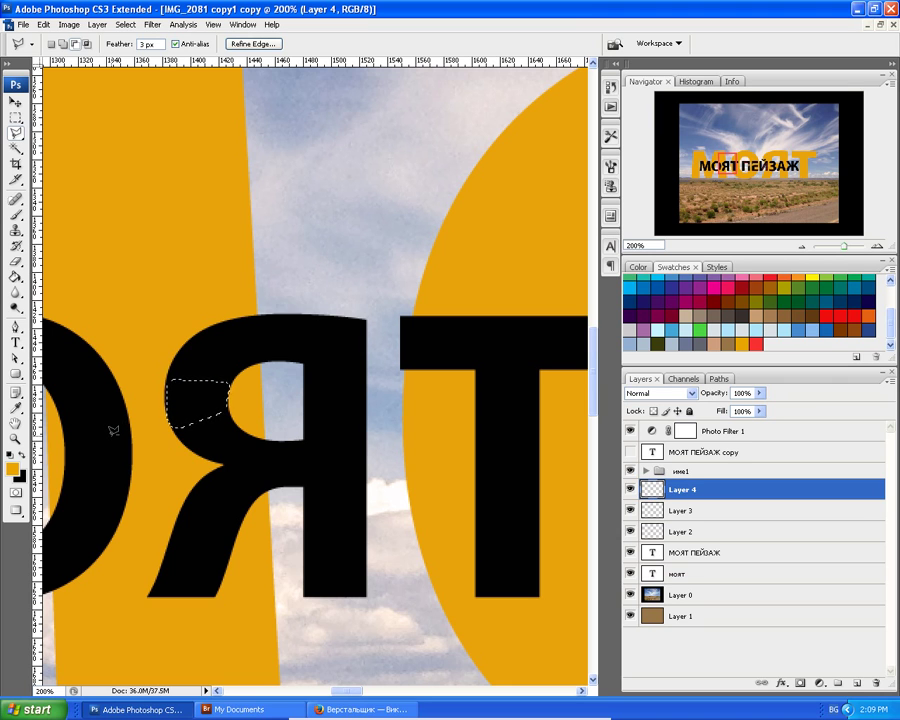
Set the selection feather to 1 px and zoom in closer on Я.
double_click(141, 44)
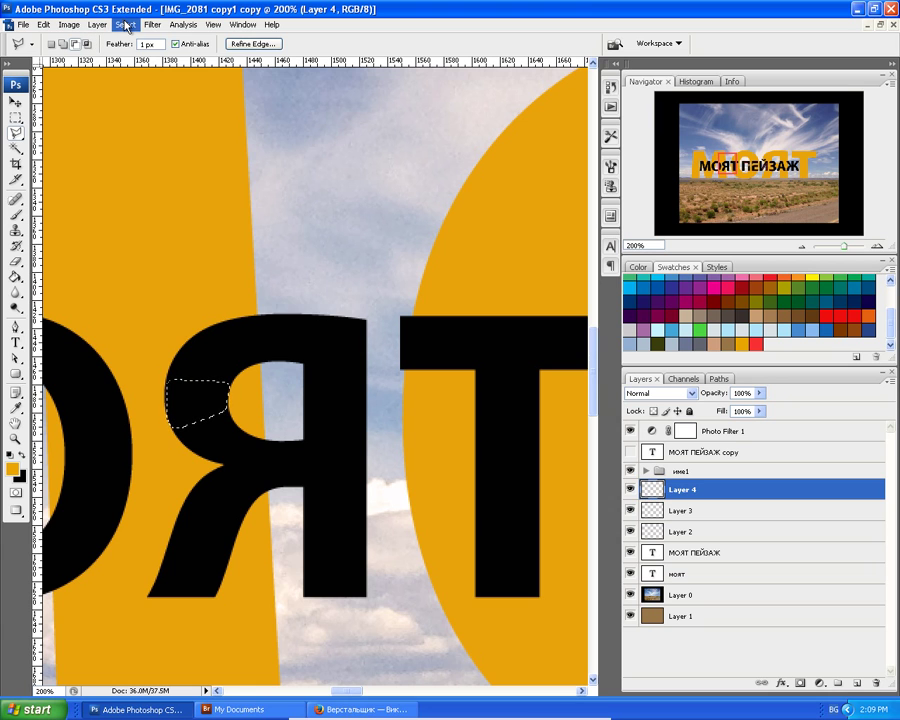
click(125, 24)
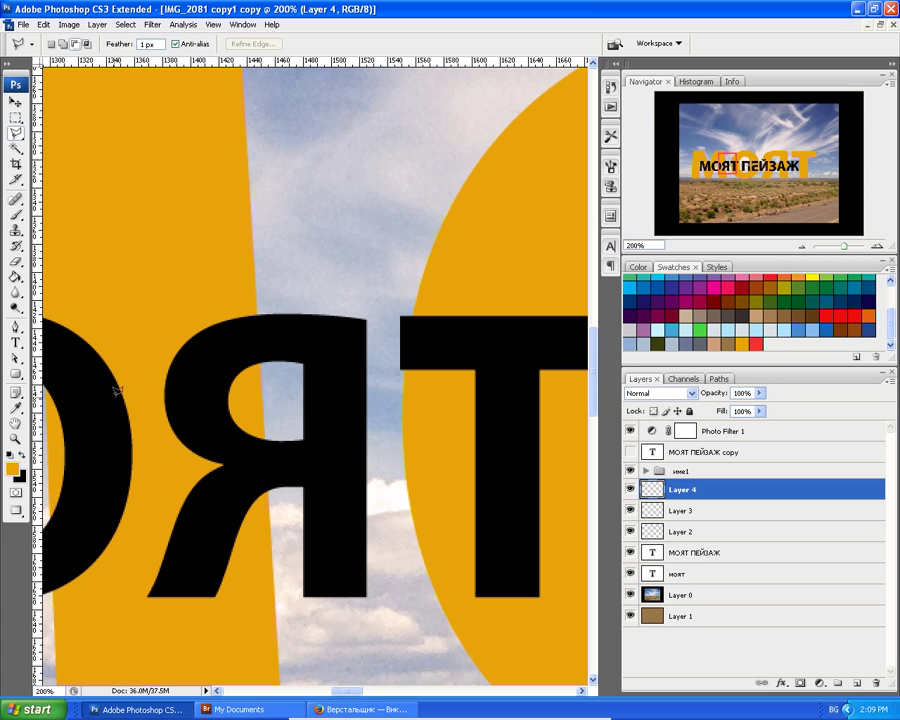
key(ctrl+plus)
key(ctrl+plus)
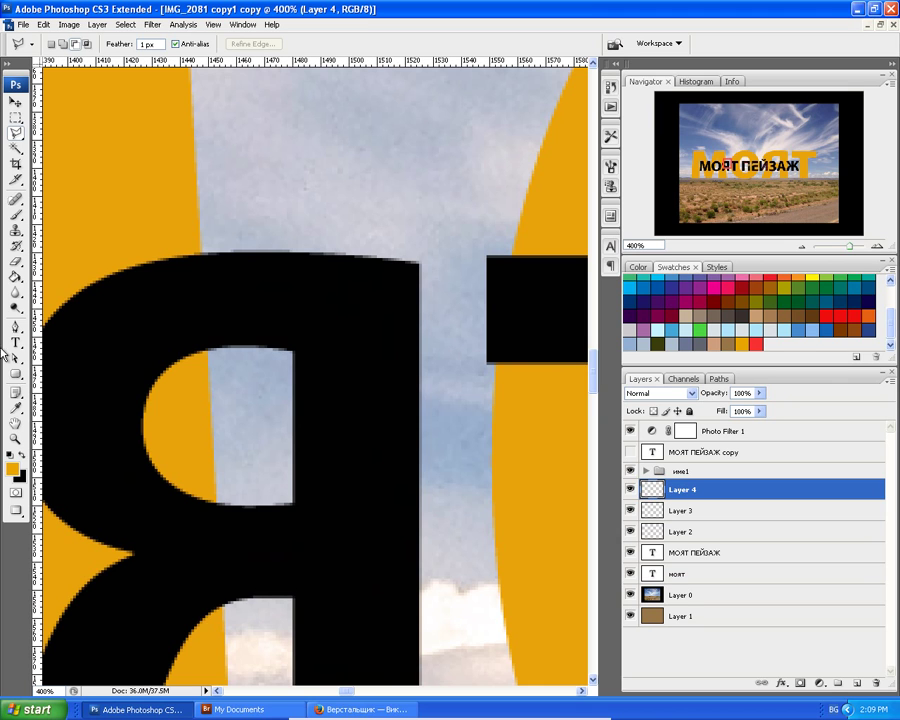
Trace a Pen path around the wedge between the Я's left edge and its bowl.
click(16, 327)
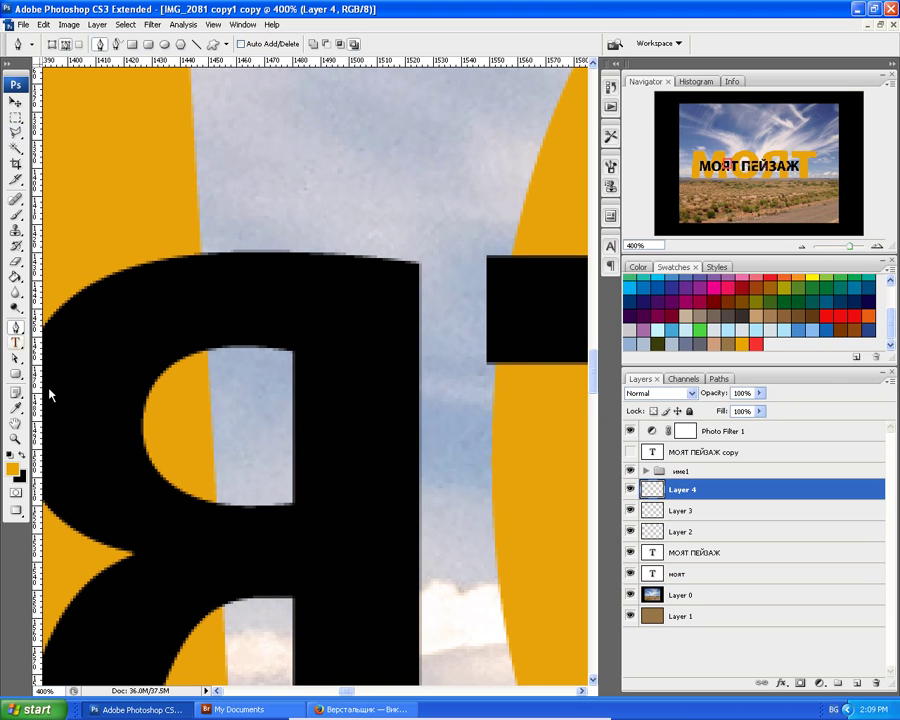
click(219, 699)
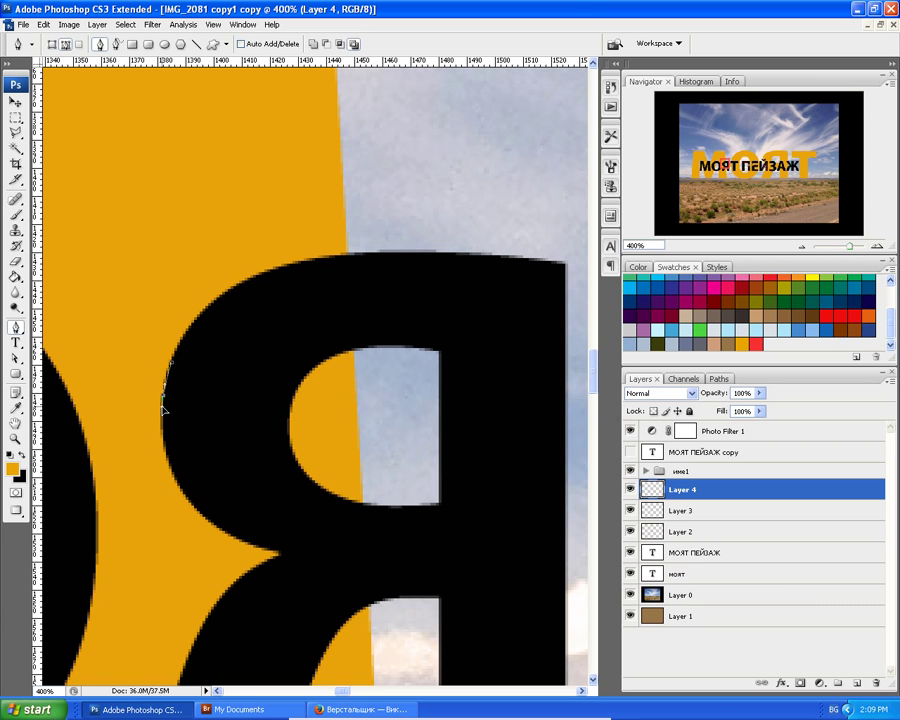
click(166, 456)
click(288, 439)
click(172, 365)
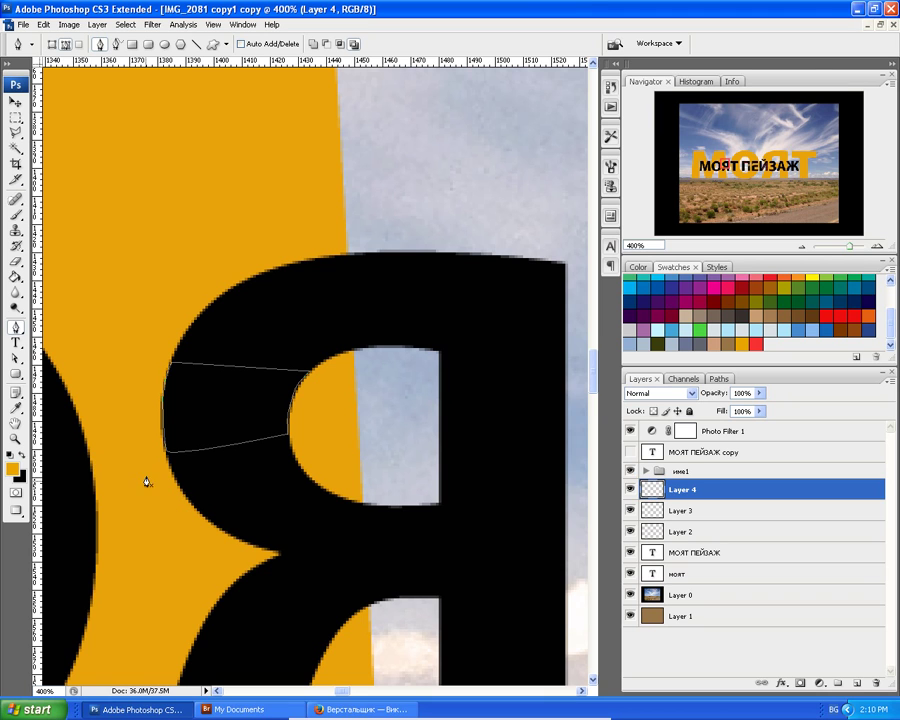
Fill the path on Layer 4 with the orange foreground colour.
right_click(200, 454)
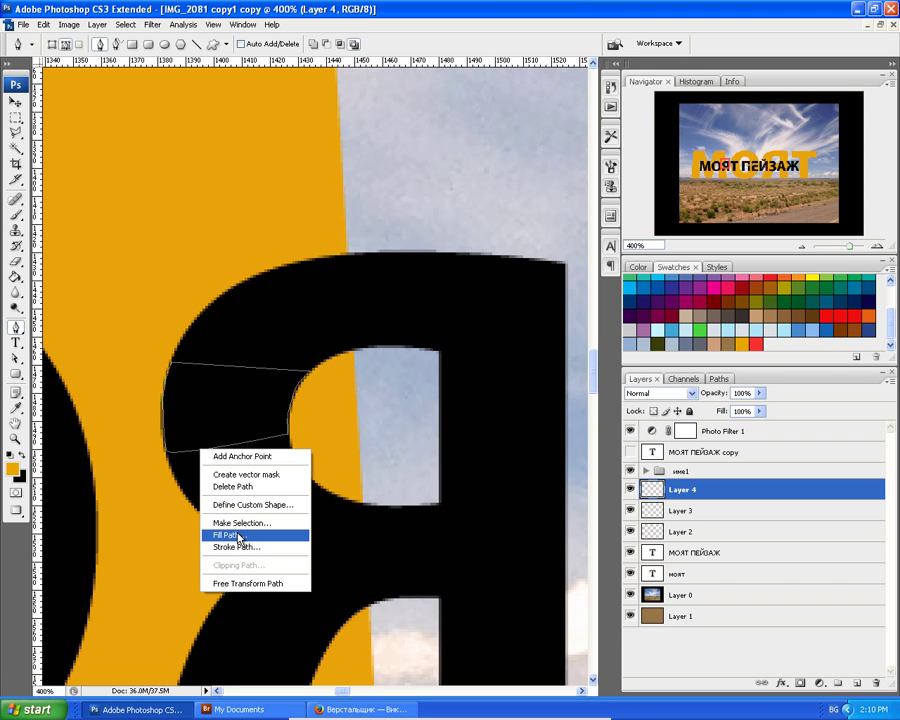
click(239, 536)
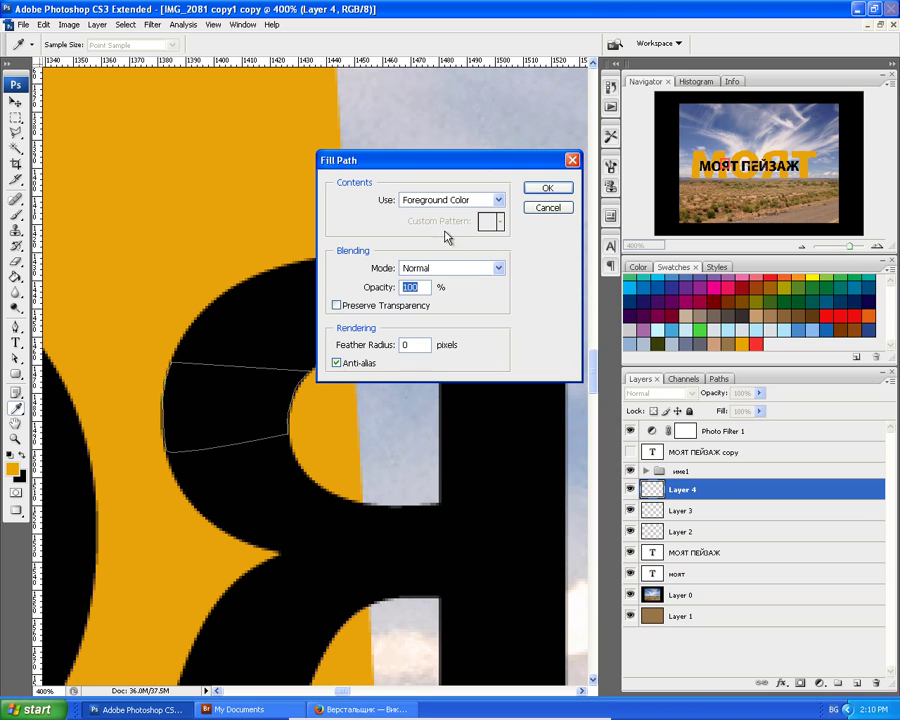
click(543, 190)
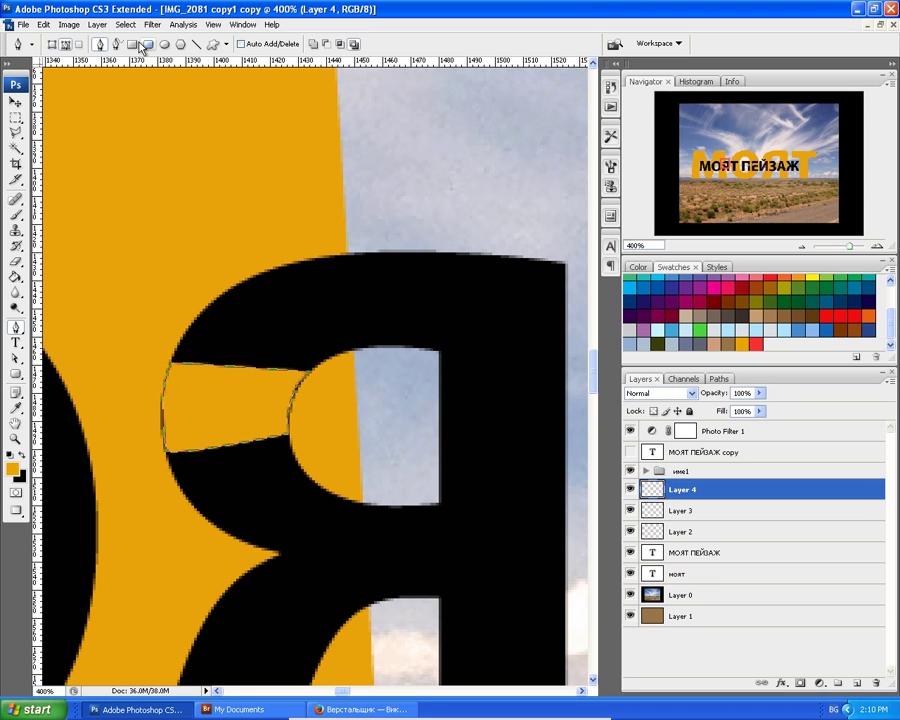
click(98, 27)
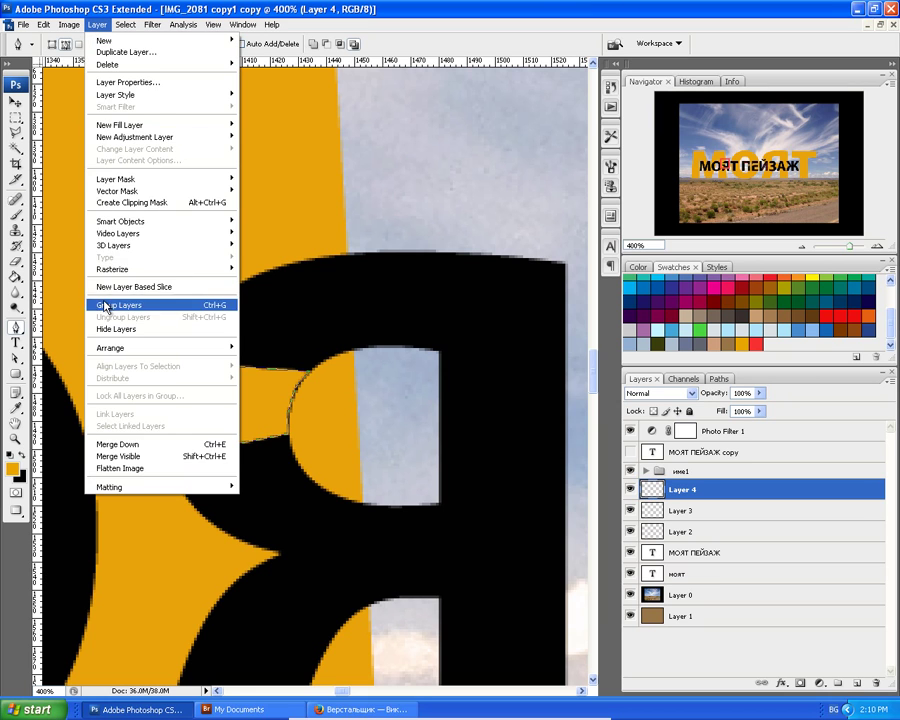
Select the traced wedge path inside Я and load it as a selection from the Paths panel.
mouse_move(119, 274)
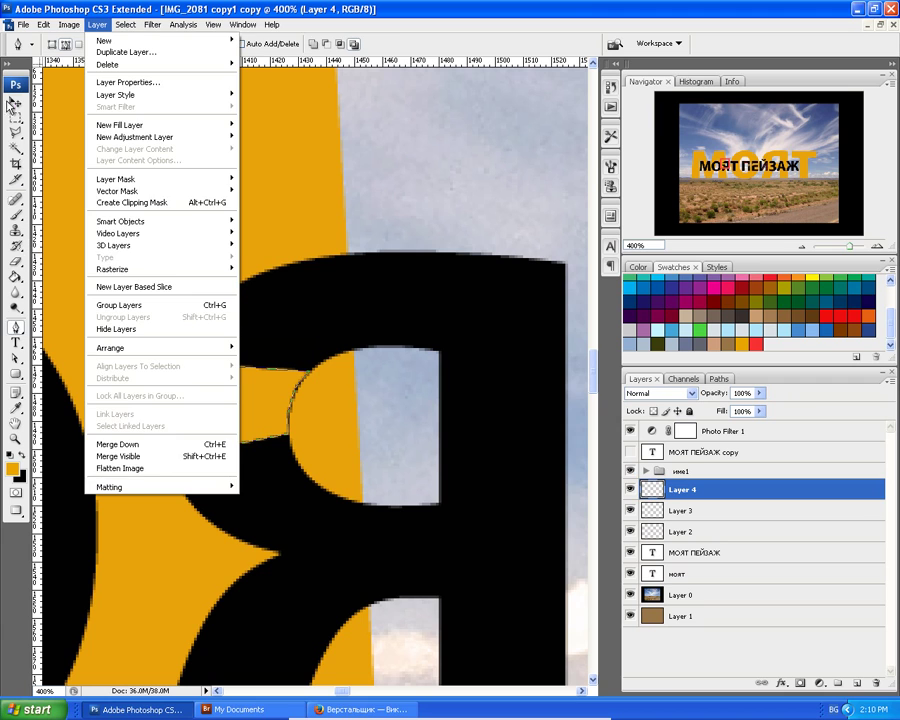
click(15, 100)
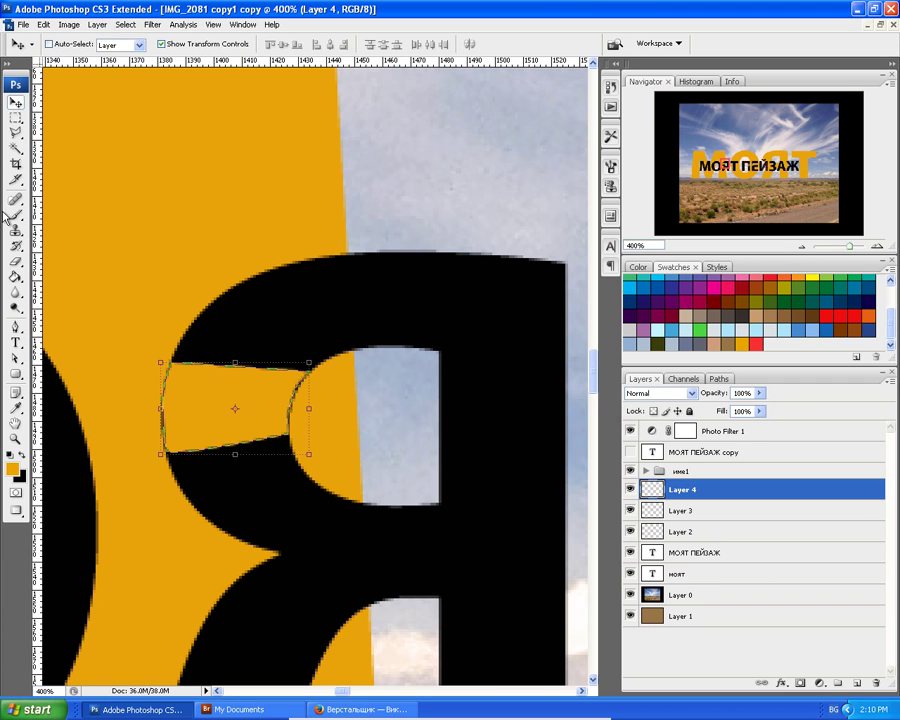
click(15, 358)
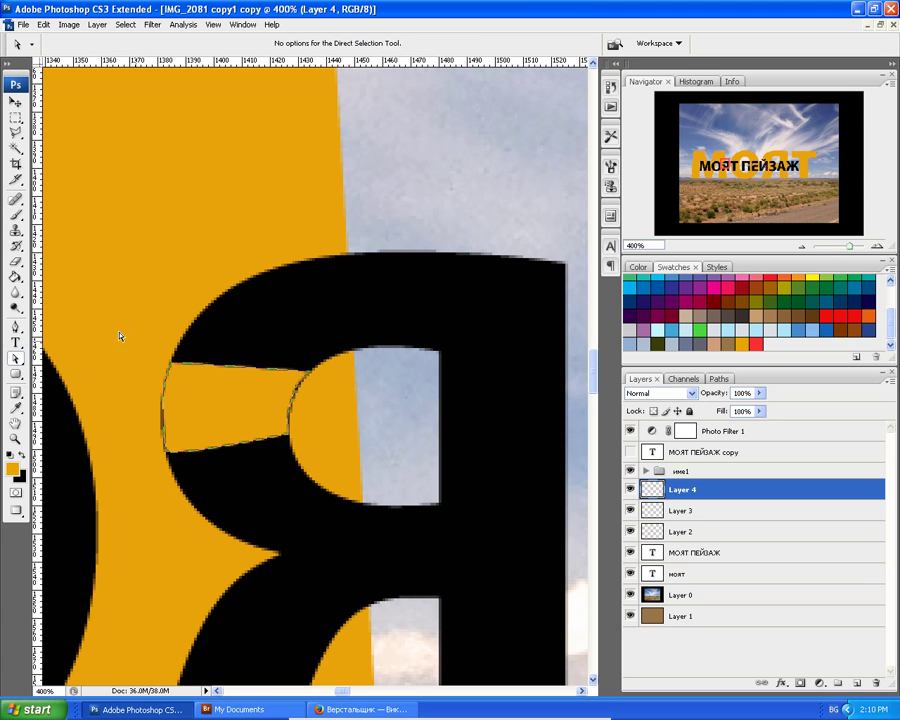
click(15, 358)
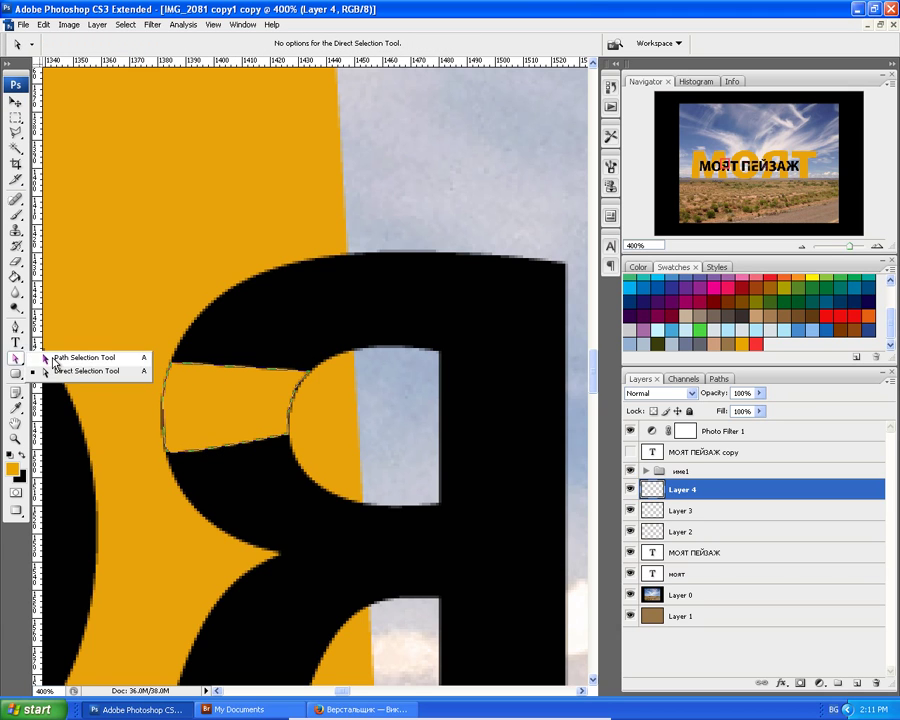
click(55, 358)
click(187, 382)
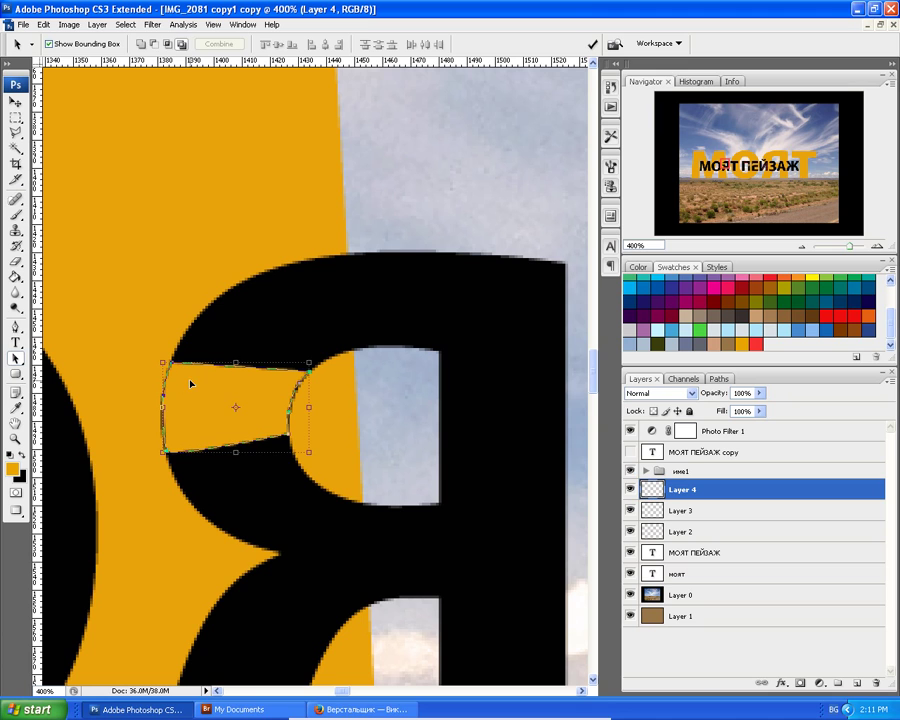
click(725, 379)
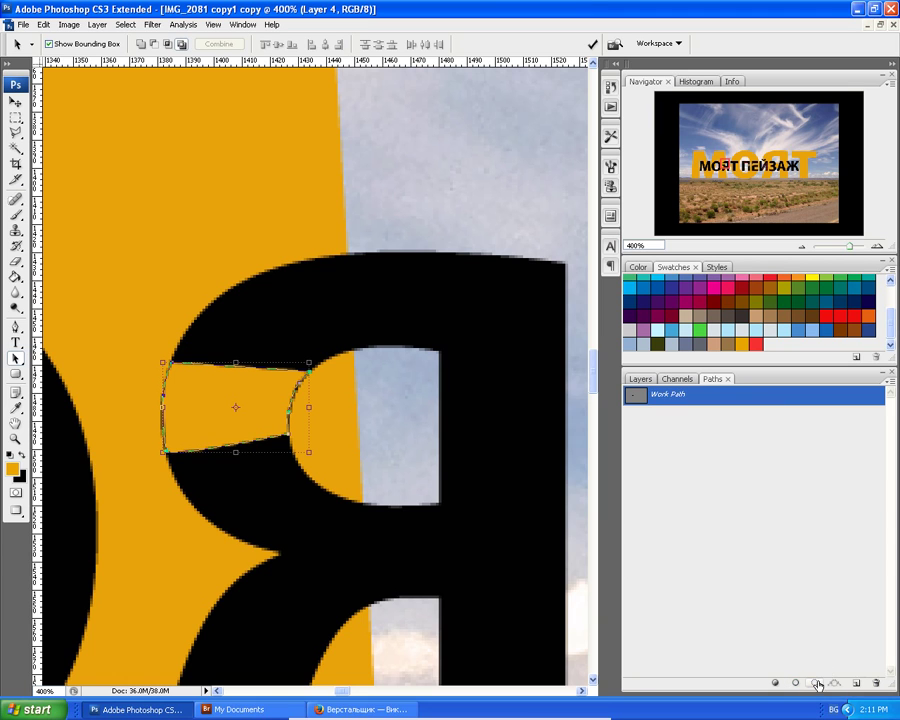
click(815, 686)
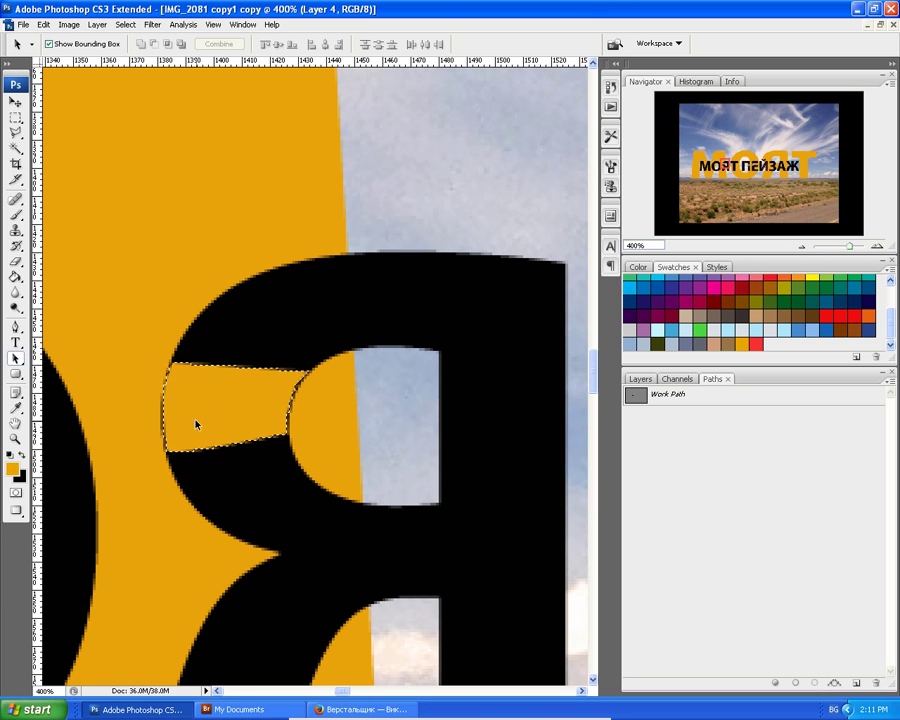
Set the foreground colour to red from the Swatches.
click(12, 468)
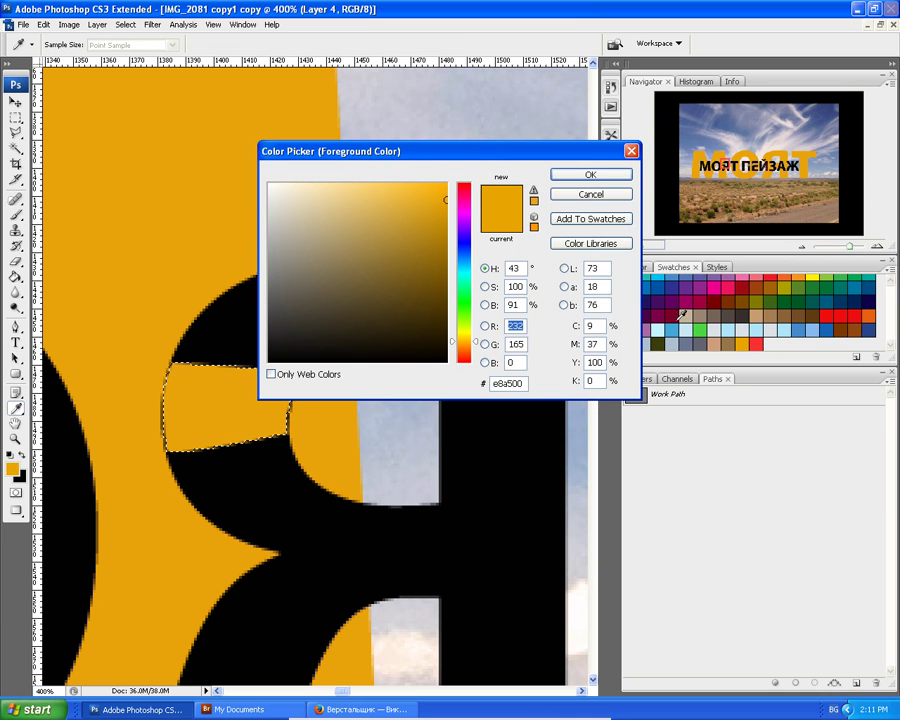
click(740, 120)
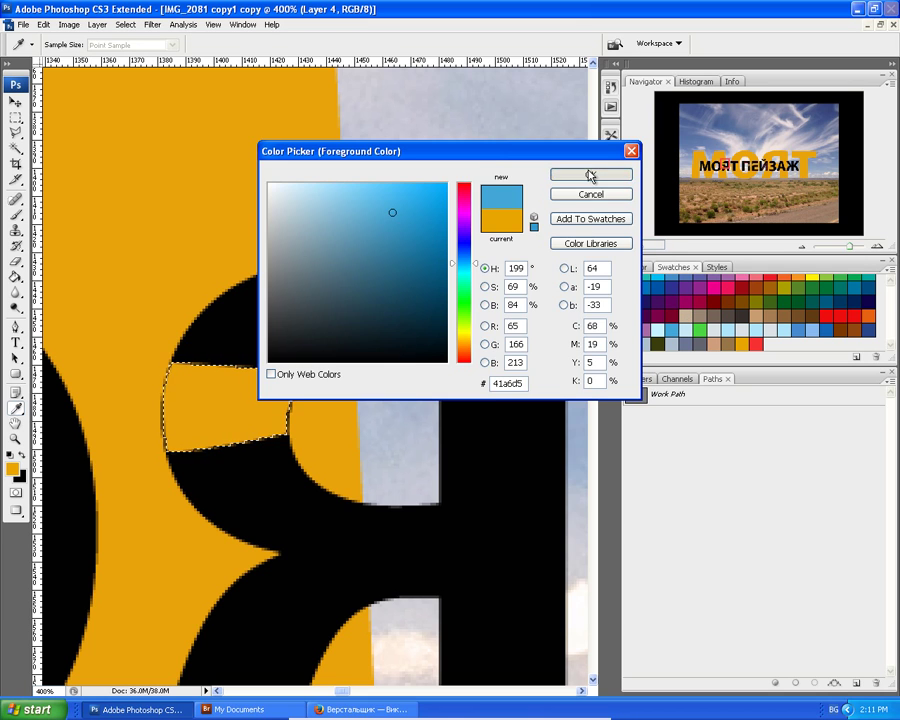
click(588, 175)
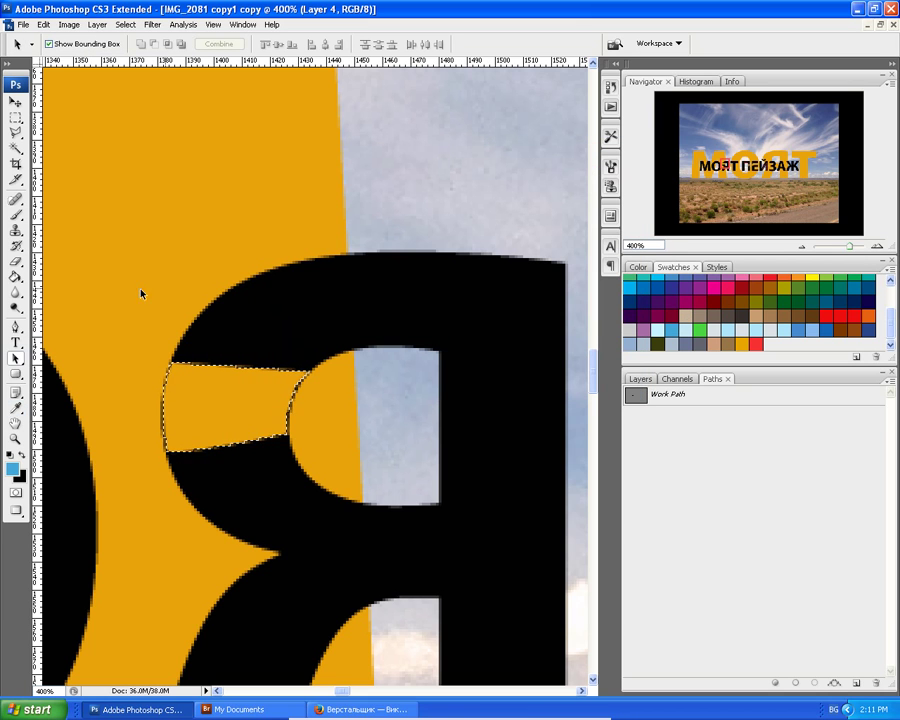
click(754, 344)
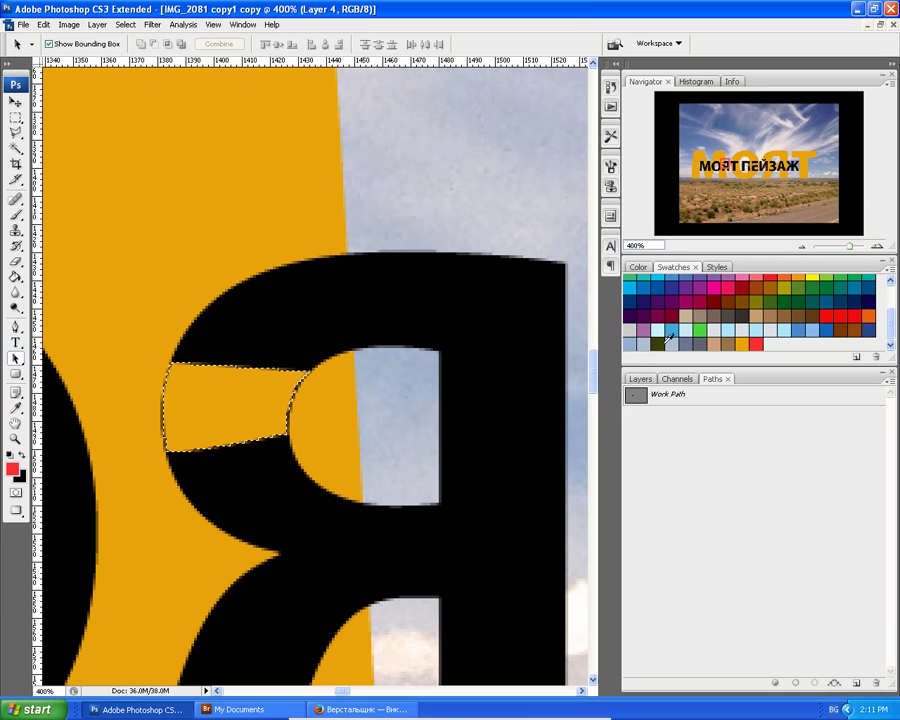
Fill the selected wedge in Я with red, deselect, and zoom out.
click(16, 277)
click(183, 394)
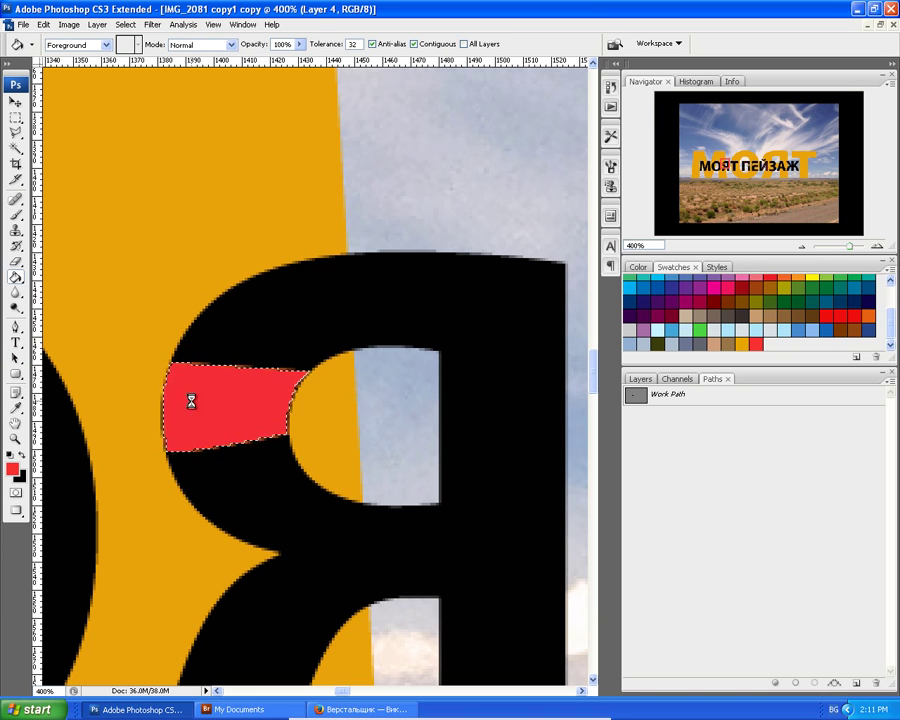
click(125, 24)
click(130, 52)
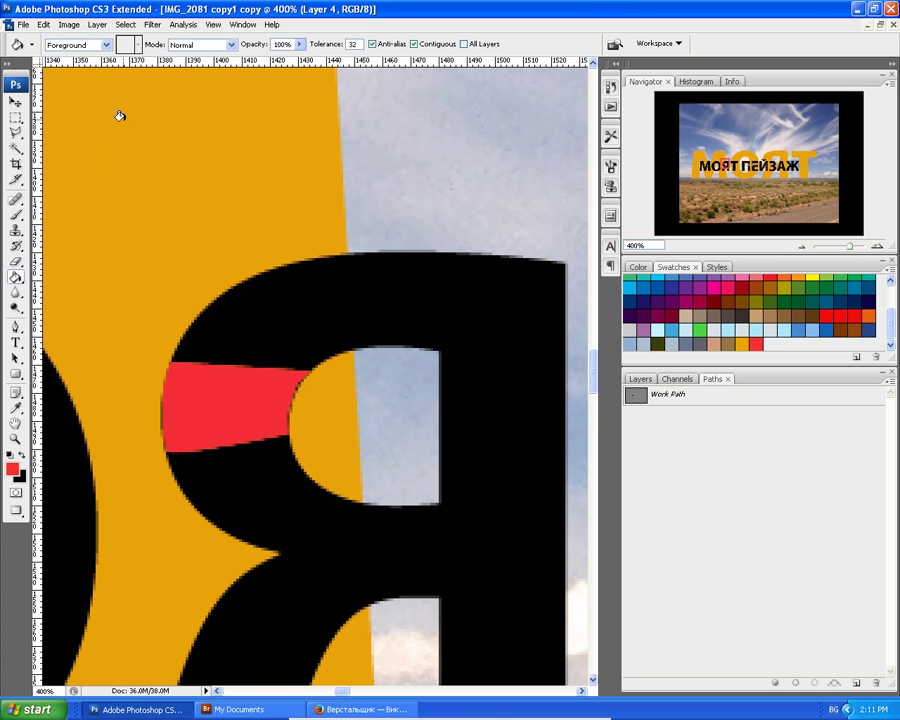
key(ctrl+minus)
key(ctrl+minus)
key(ctrl+minus)
key(ctrl+minus)
key(ctrl+minus)
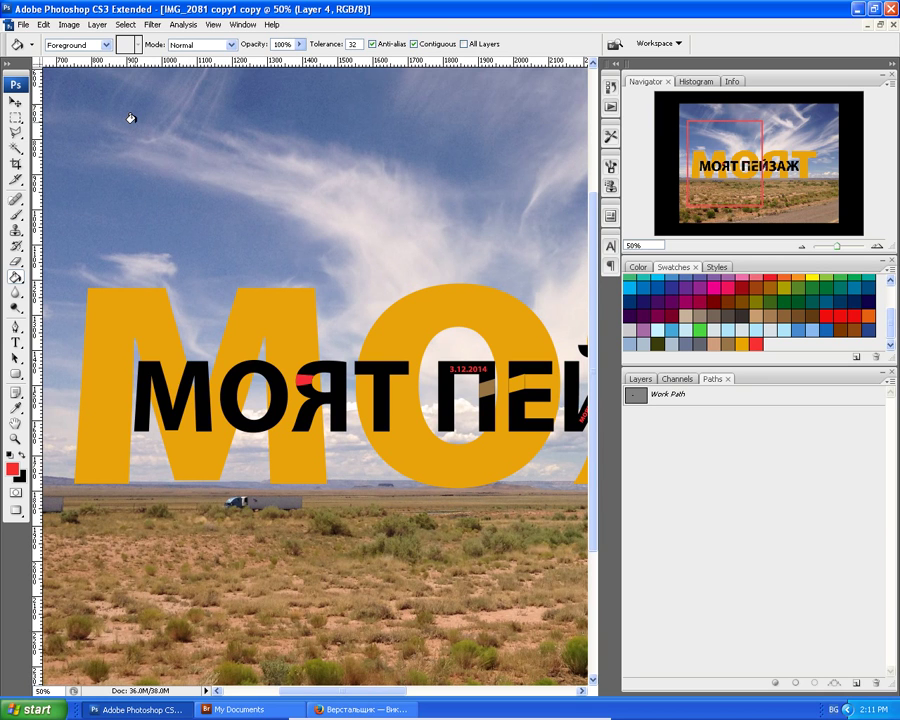
scroll(130, 118, down, 3)
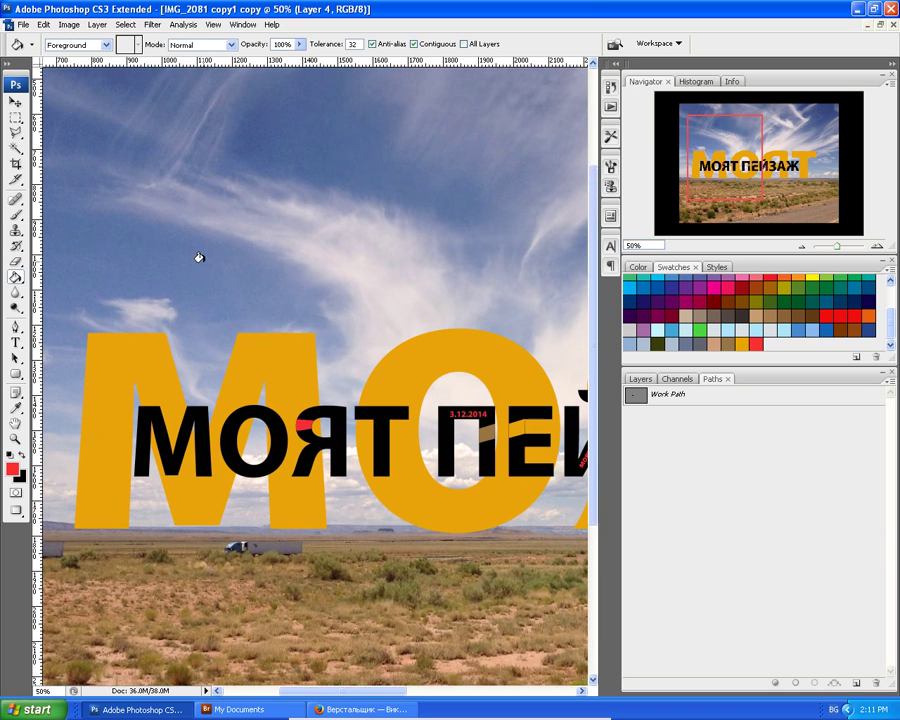
Make Layer 2 active and start a new horizontal text layer for 'пейзаж' near the photo's bottom.
scroll(207, 283, down, 3)
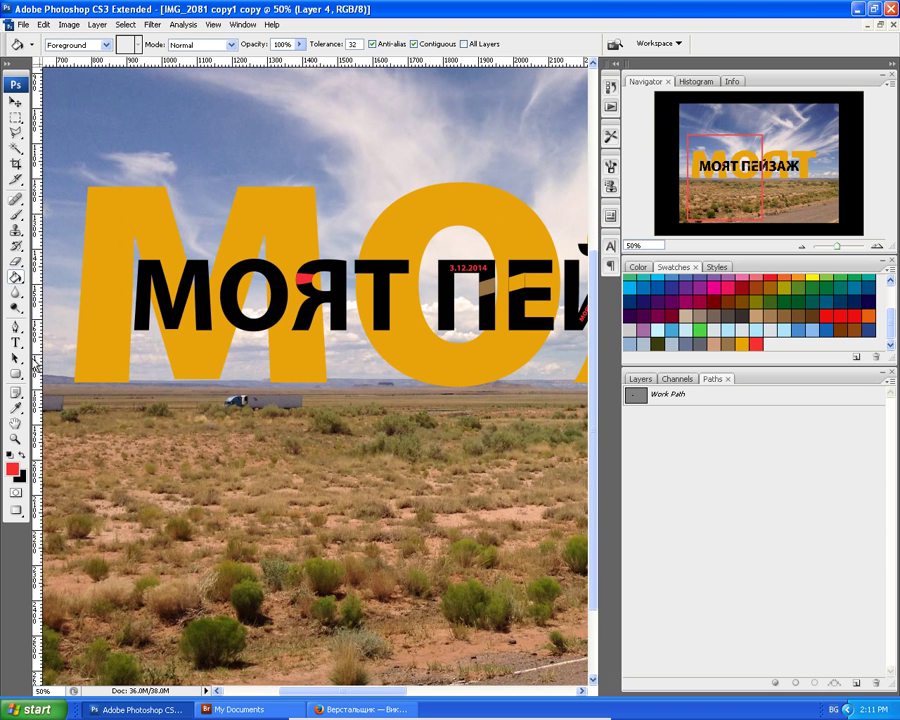
key(t)
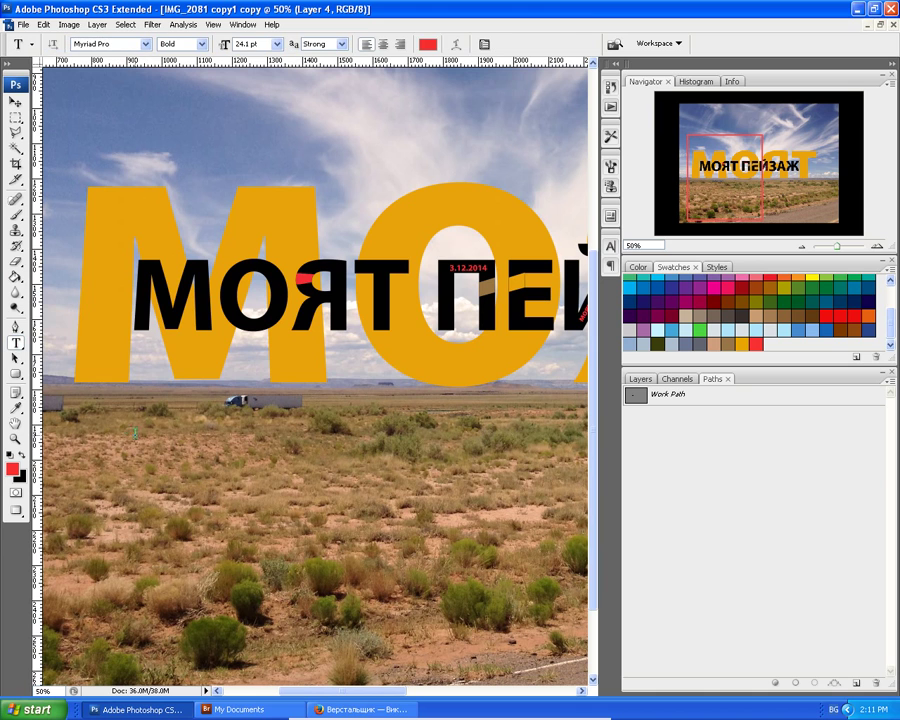
click(145, 457)
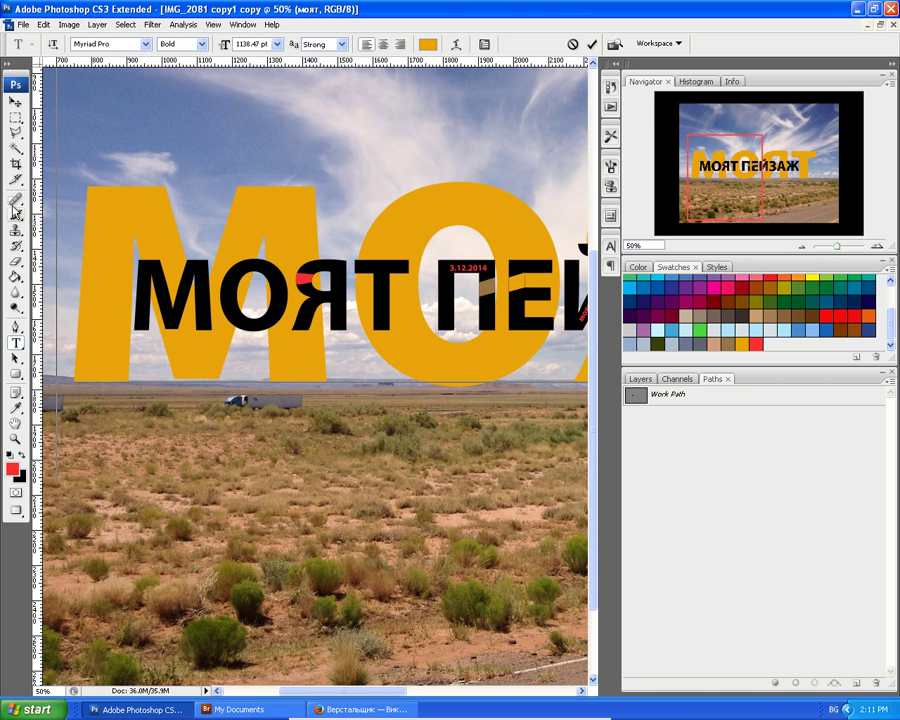
click(15, 102)
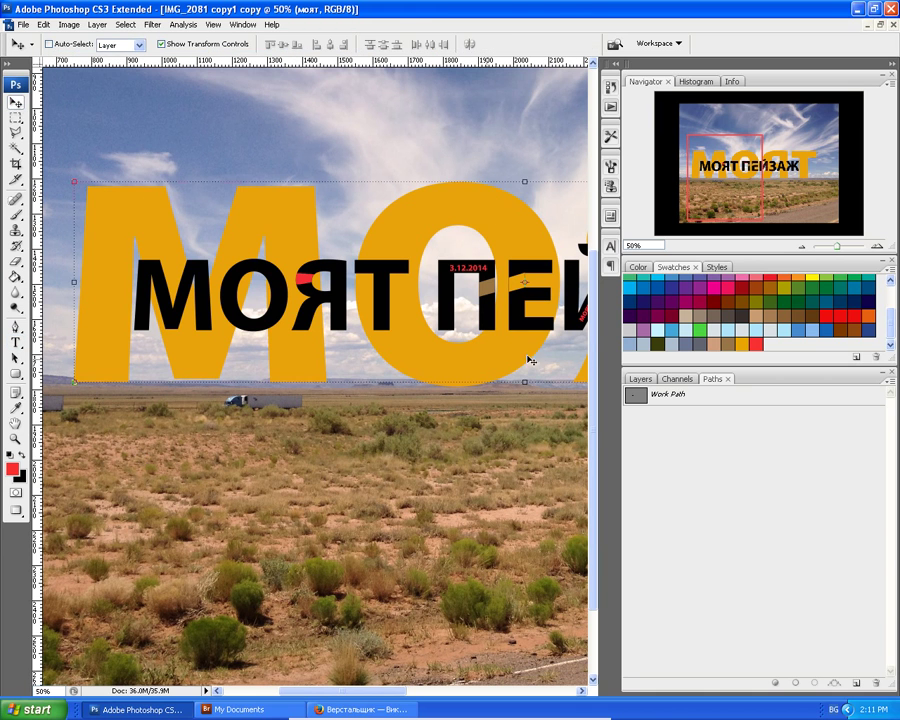
click(640, 379)
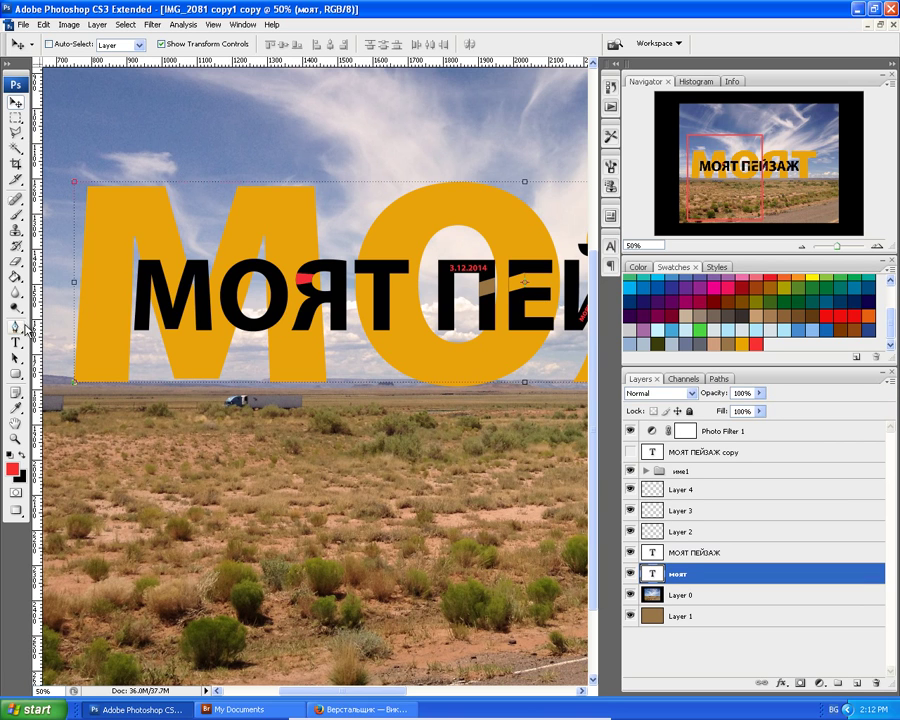
click(657, 537)
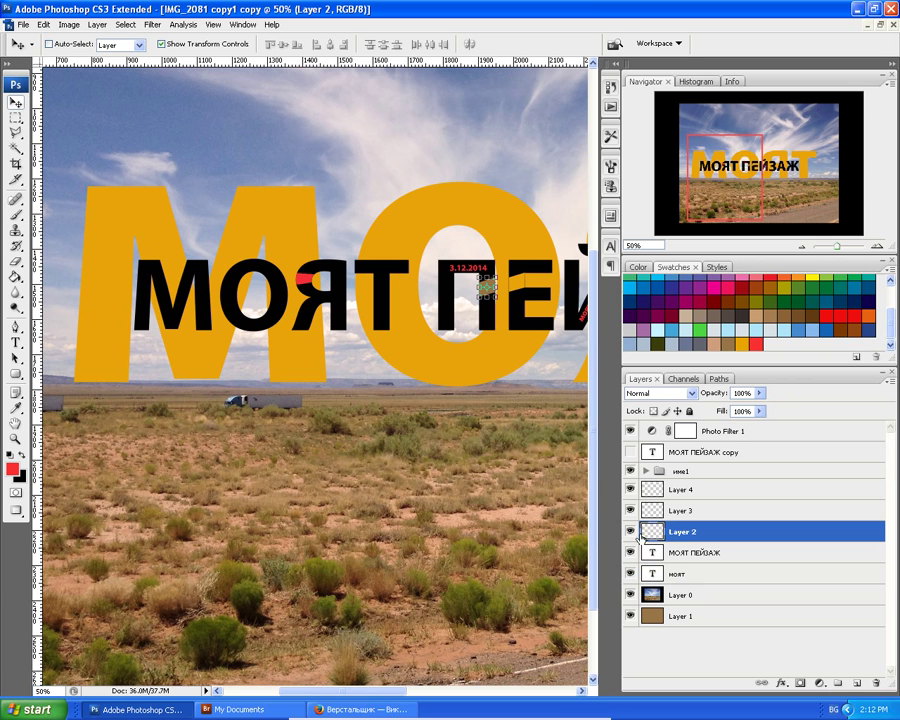
click(16, 343)
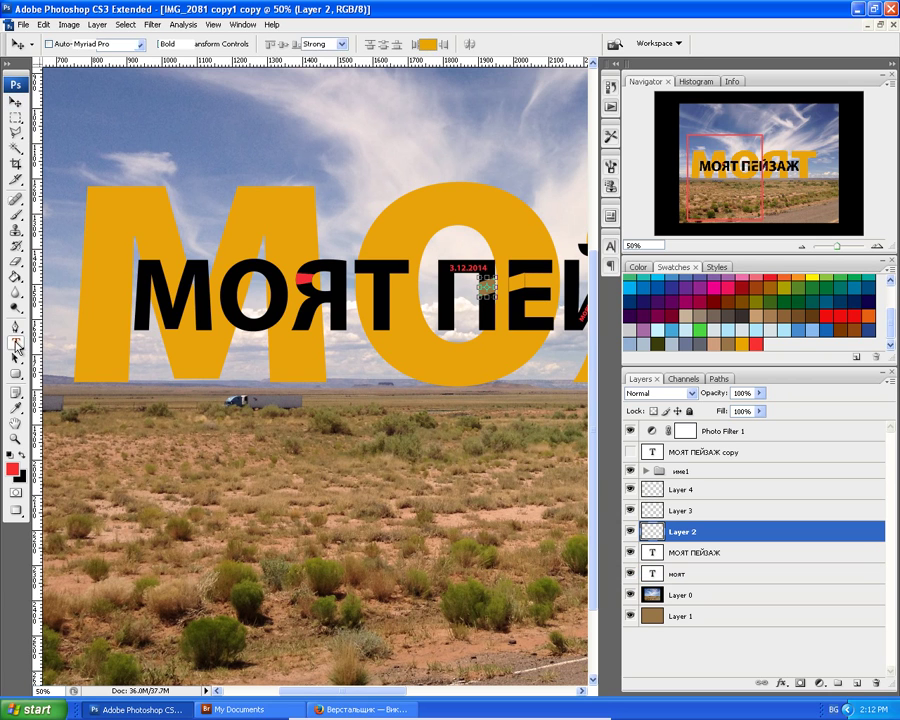
click(188, 660)
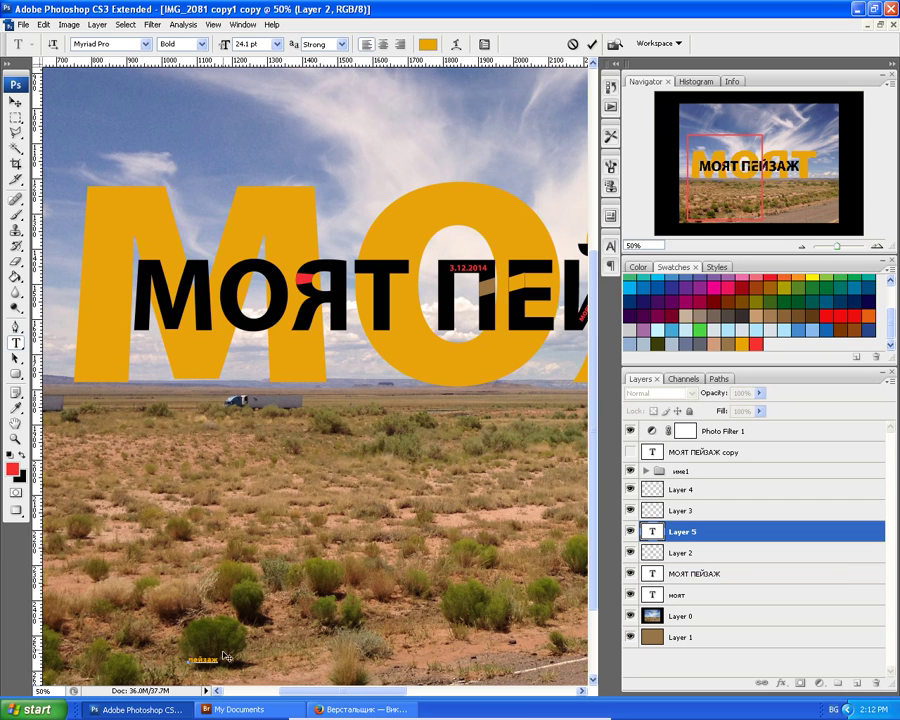
Set the пейзаж text to 48 pt and move it up beside the truck.
key(ctrl+a)
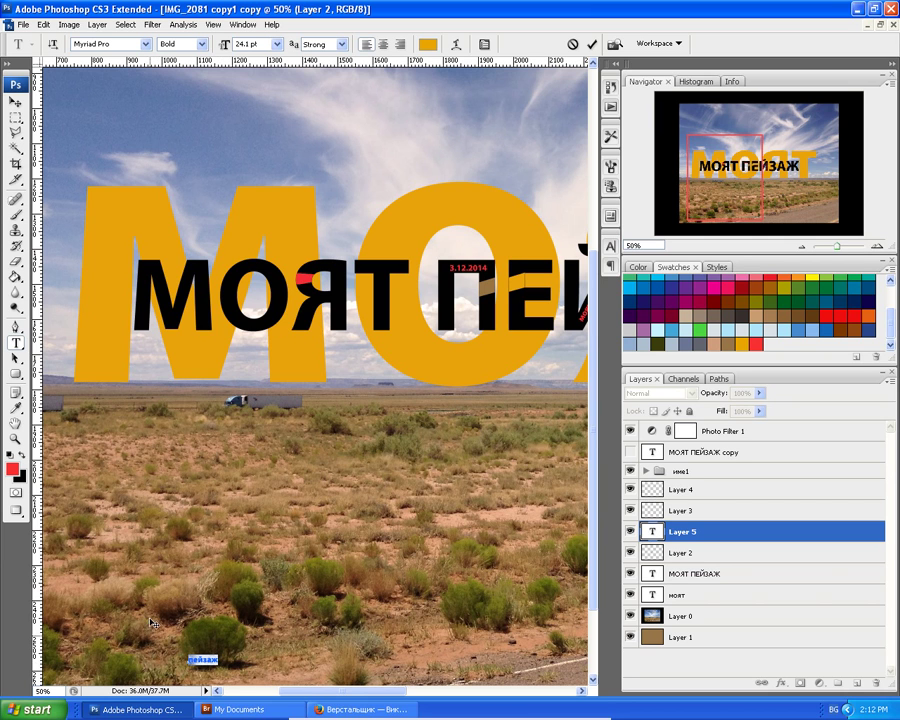
click(277, 44)
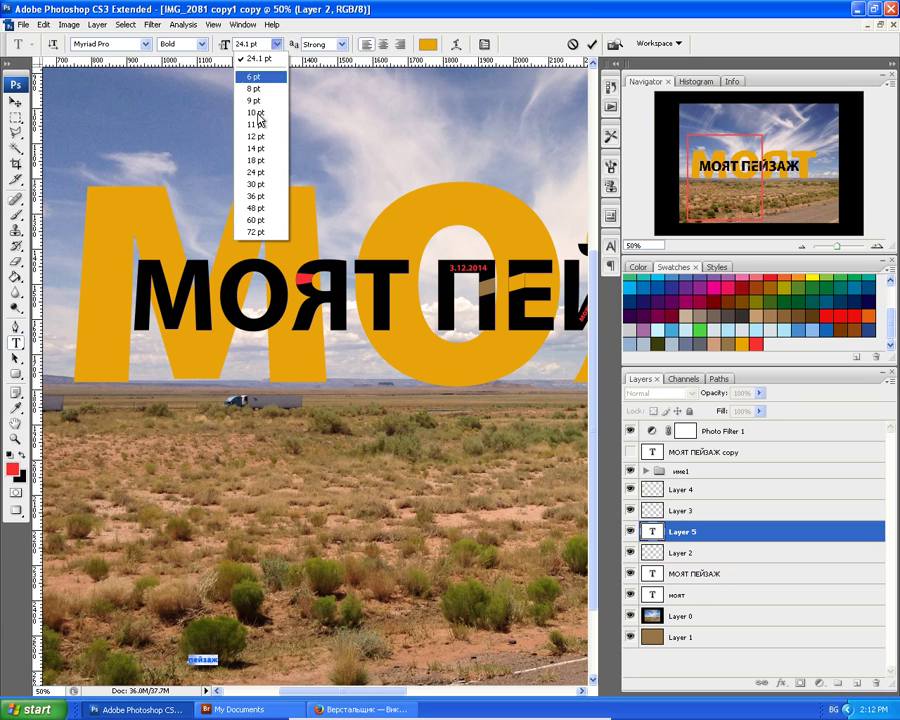
click(259, 208)
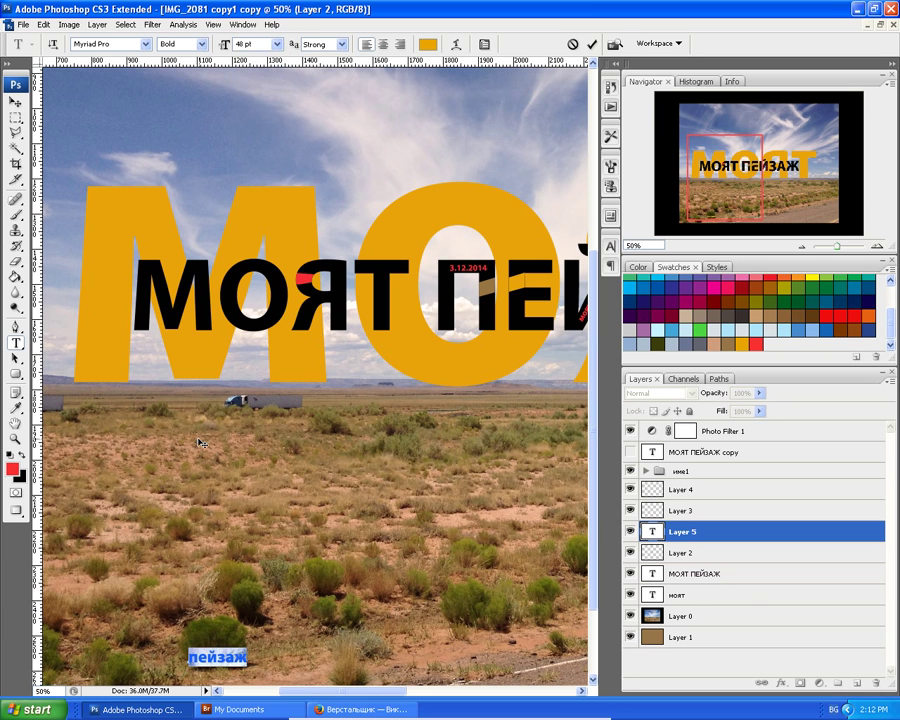
click(14, 101)
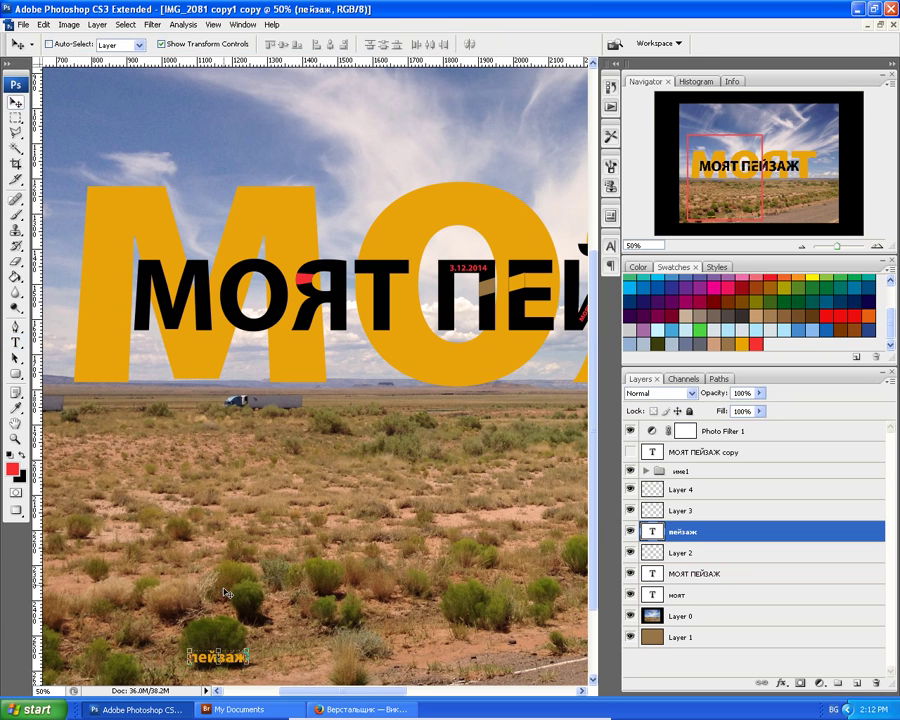
drag(237, 657, 347, 410)
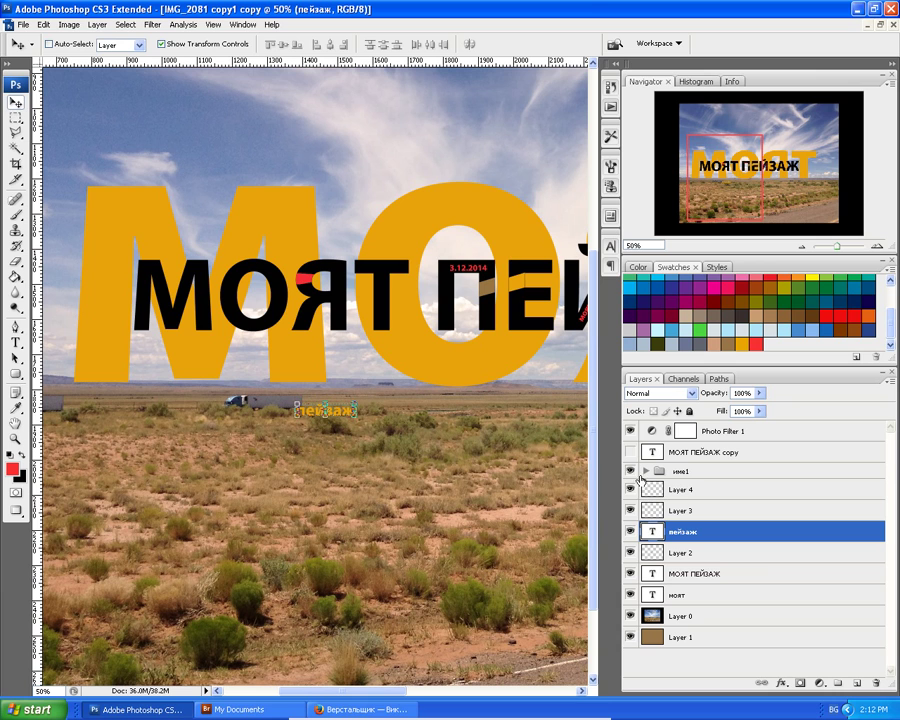
Recolour the пейзаж text dark blue and commit the change.
double_click(651, 533)
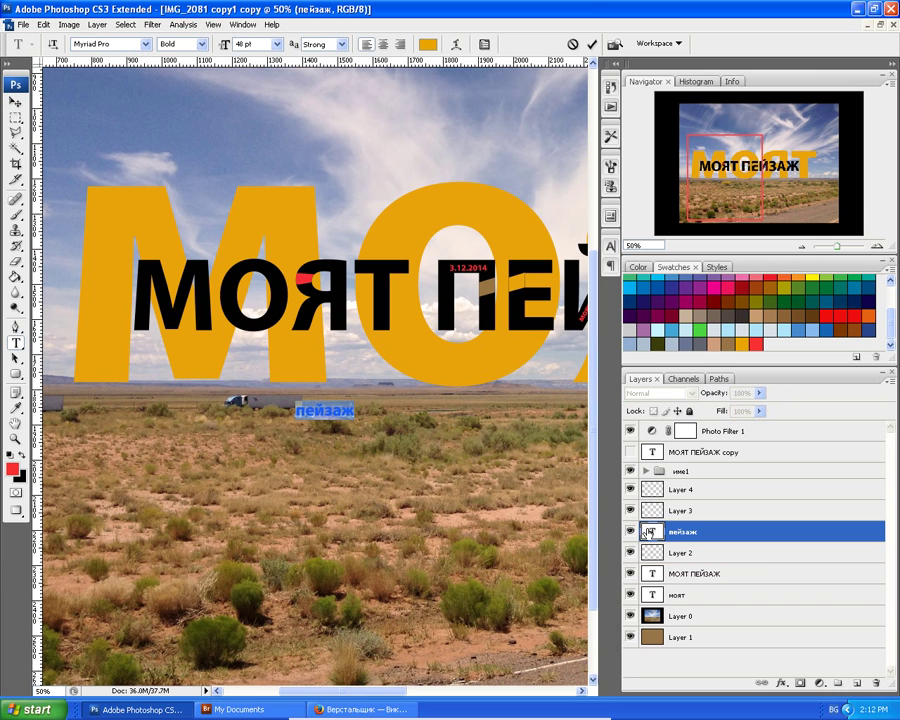
click(733, 329)
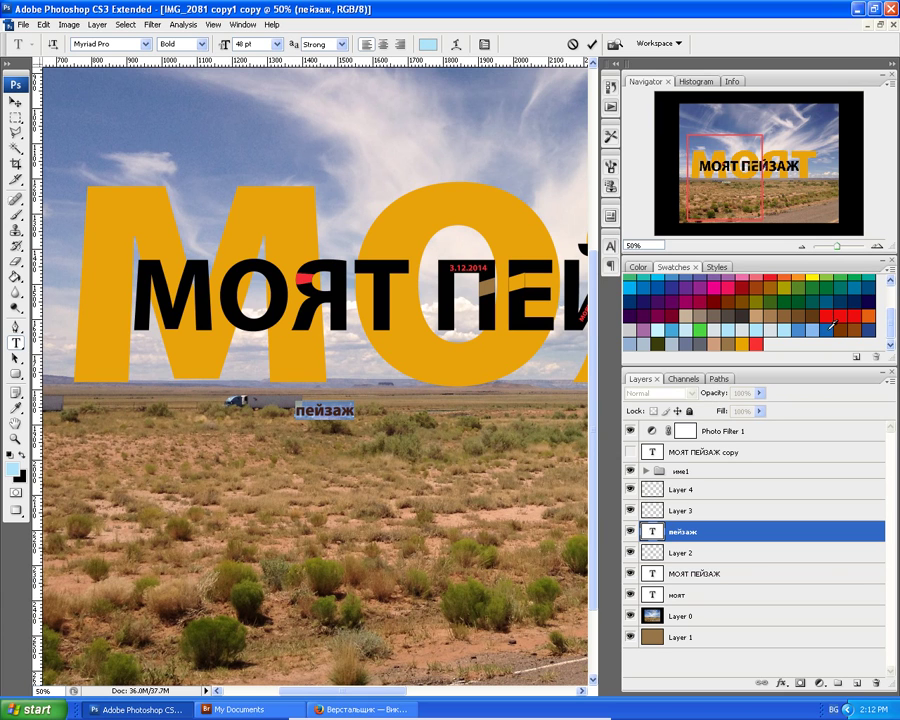
click(829, 327)
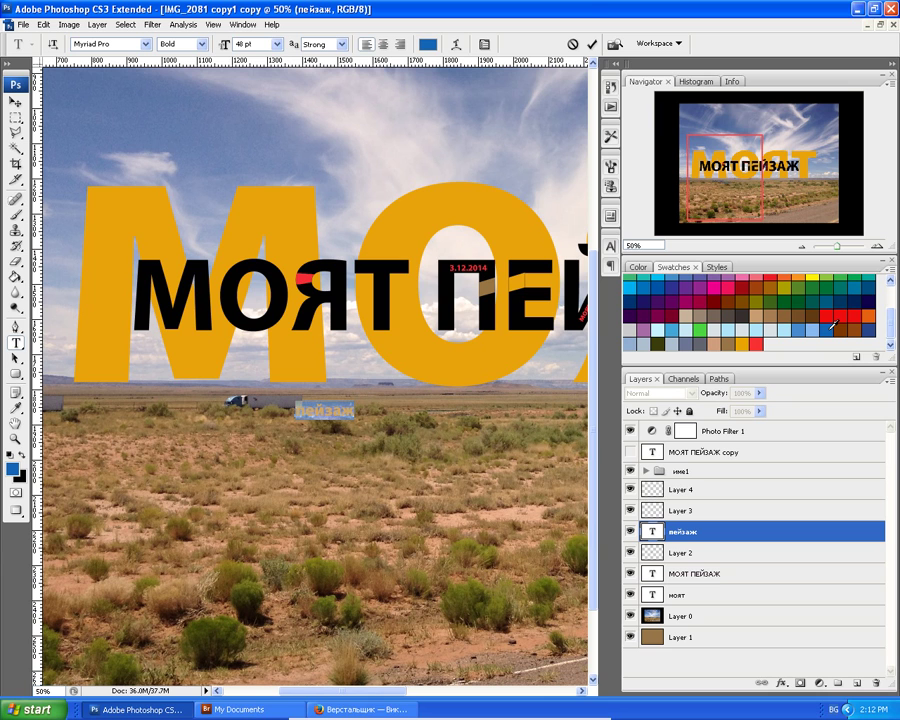
click(15, 102)
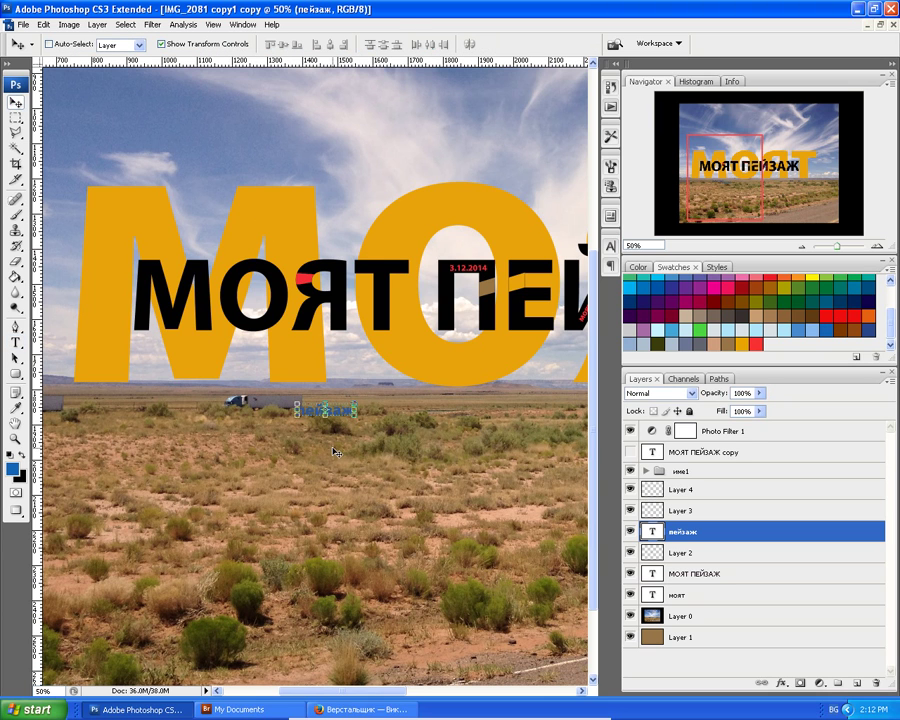
scroll(348, 468, down, 2)
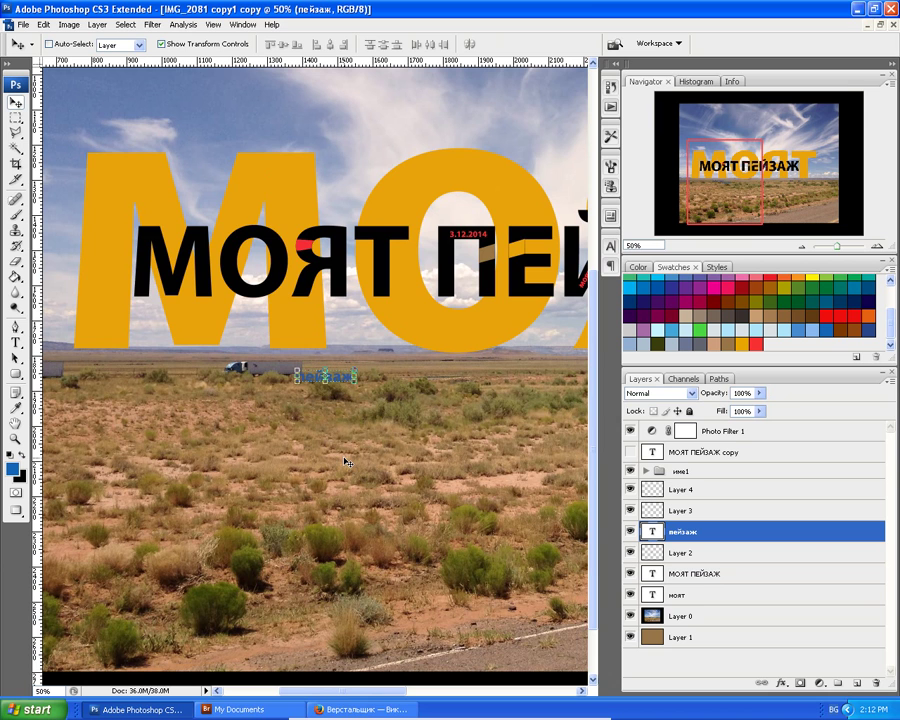
key(ctrl+minus)
key(ctrl+minus)
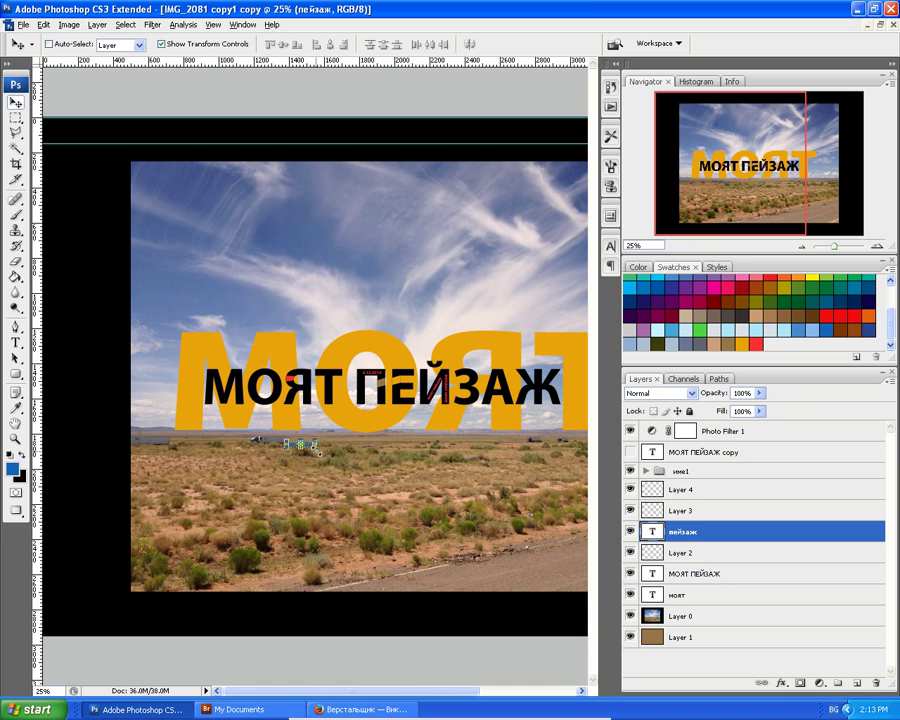
Free-transform the пейзаж text to about 1463.6% and nudge it under the black heading.
key(ctrl+t)
drag(317, 453, 399, 560)
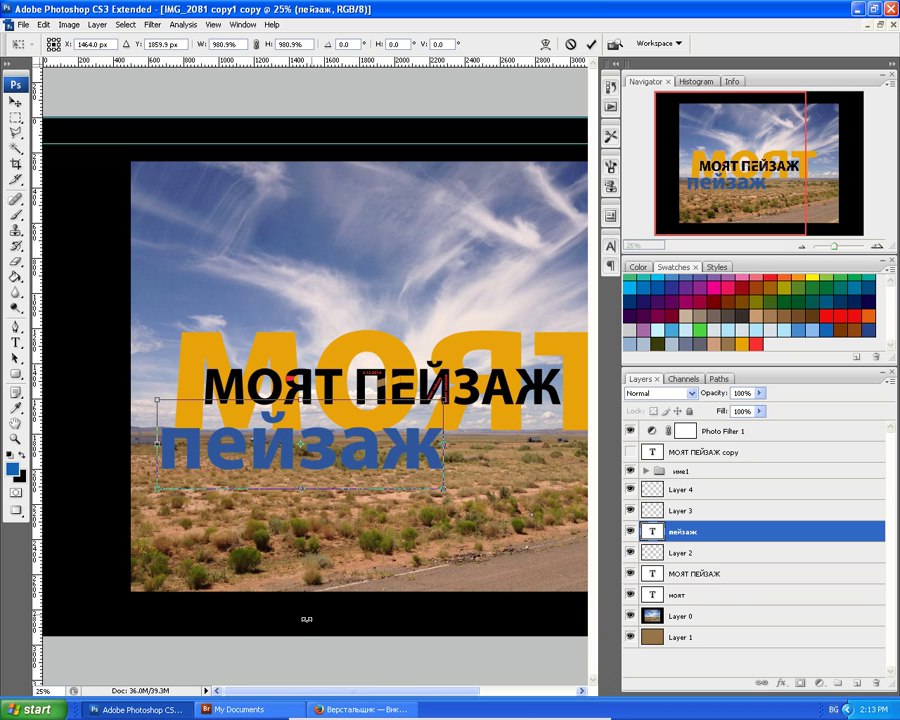
drag(297, 695, 352, 699)
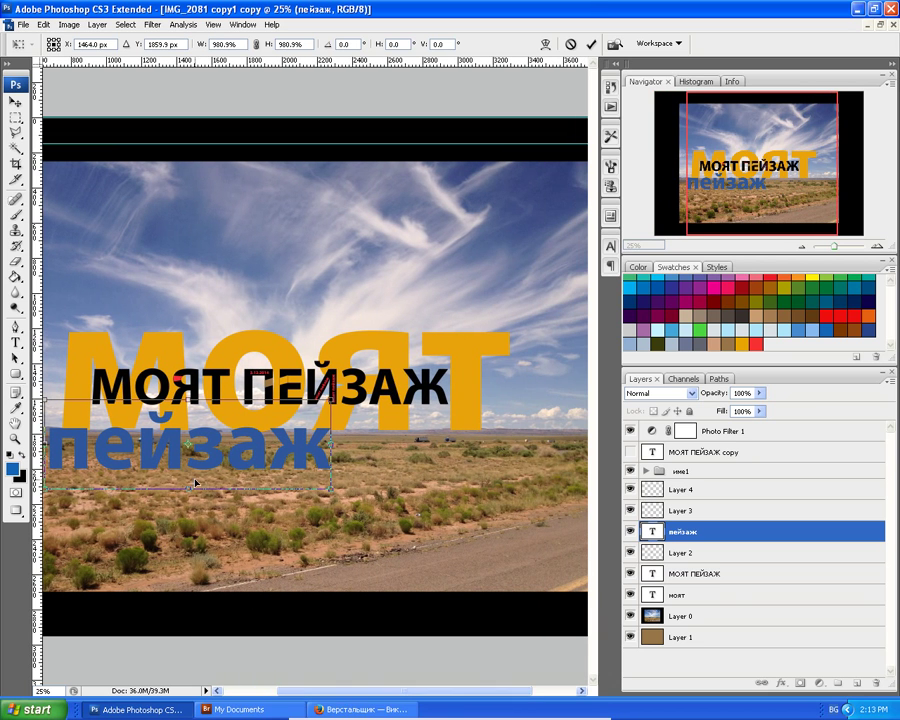
drag(242, 463, 321, 469)
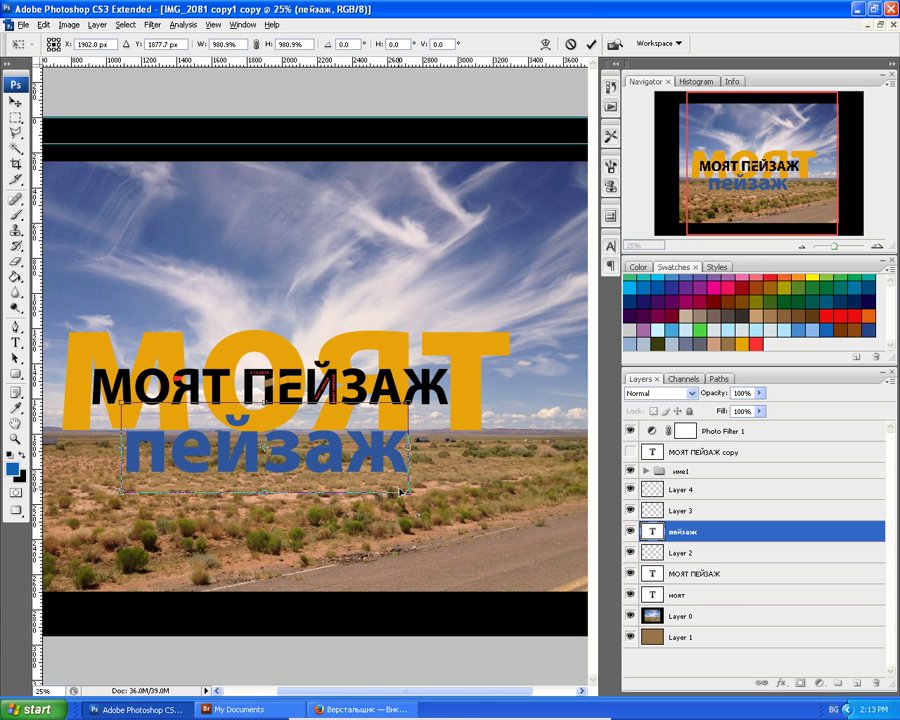
drag(407, 491, 472, 527)
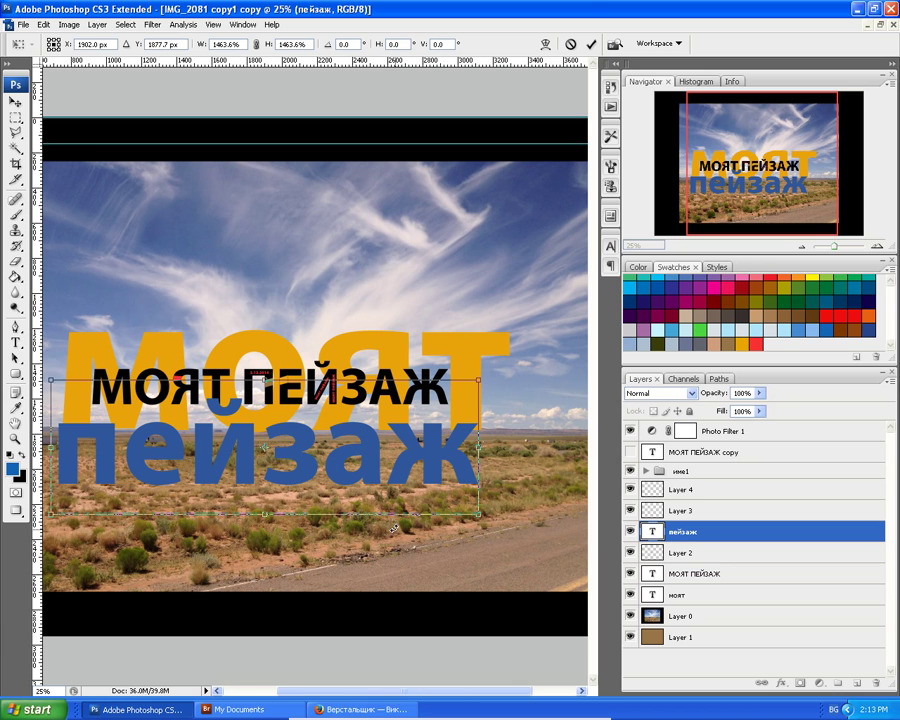
key(shift+Right)
key(shift+Right)
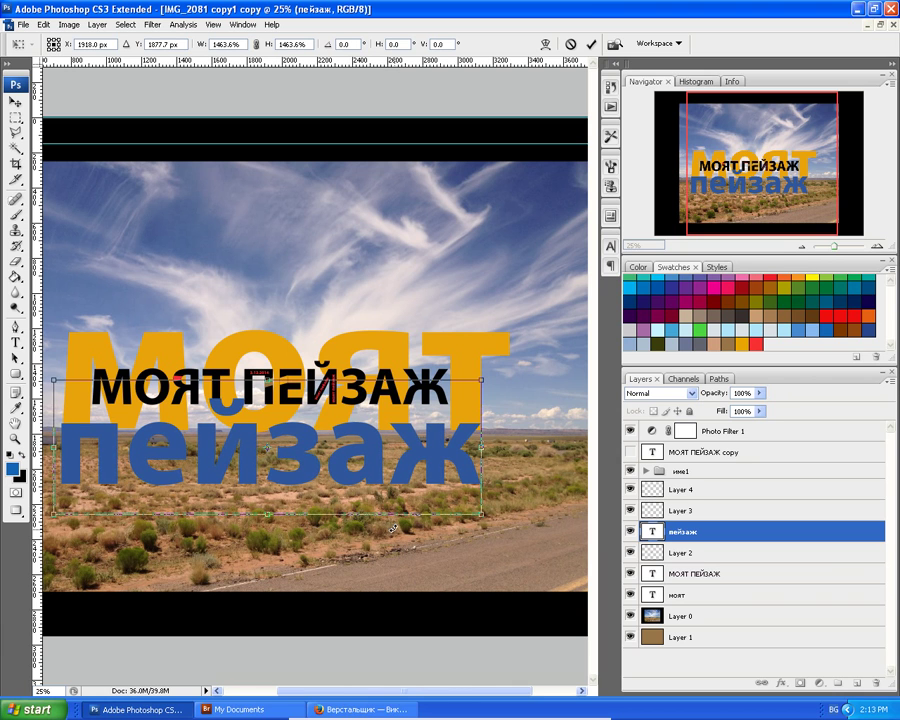
key(Right)
key(Right)
key(Right)
key(Right)
key(Right)
key(Right)
key(Right)
key(Right)
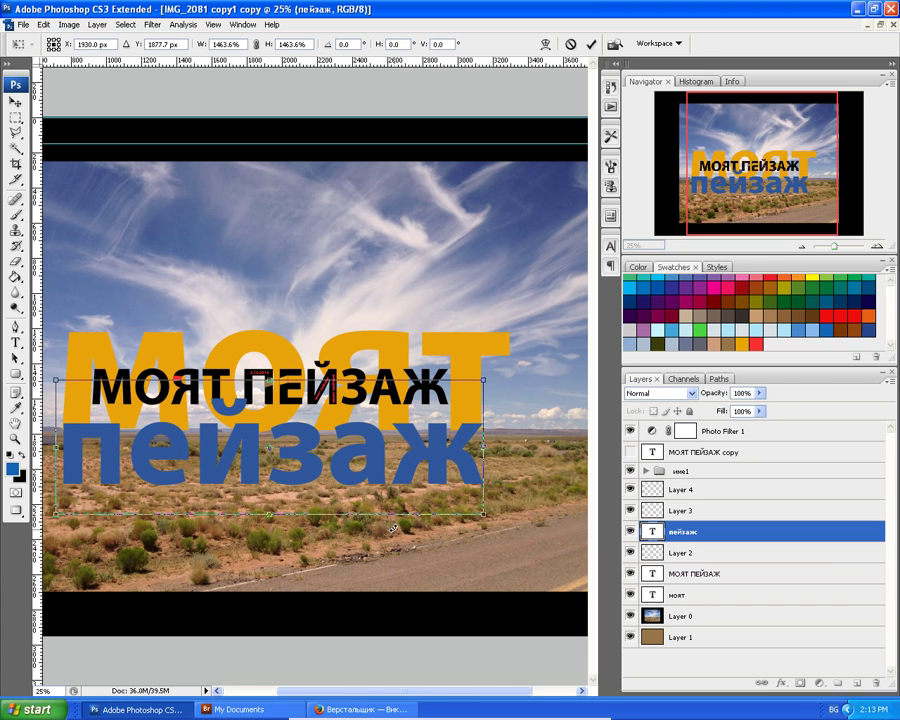
key(Left)
key(Left)
key(Left)
key(Left)
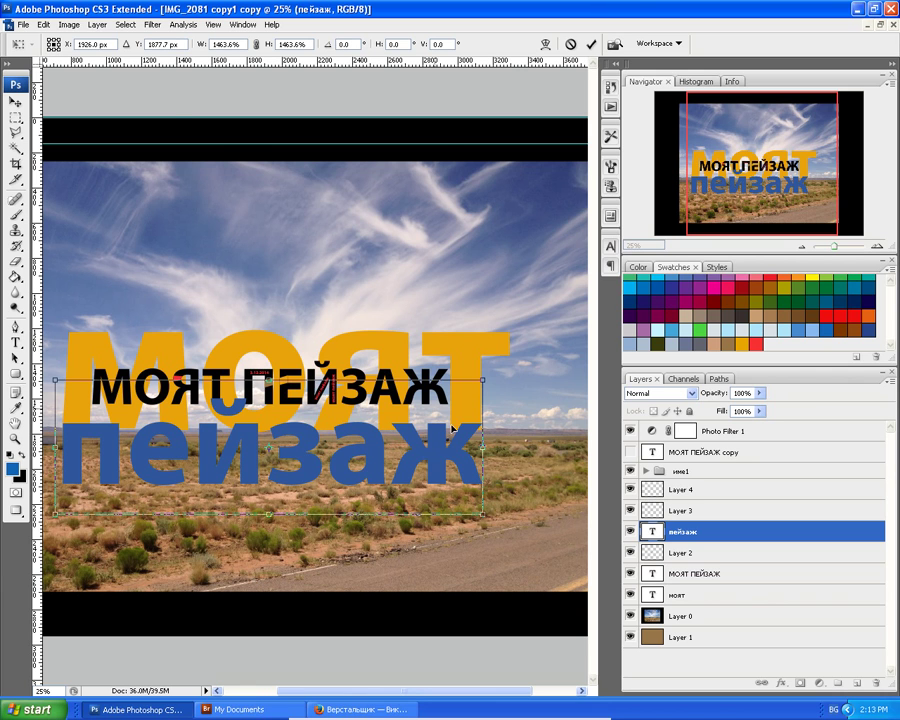
Commit the пейзаж resize and hide the име1 group.
click(631, 471)
key(Return)
click(632, 471)
click(631, 471)
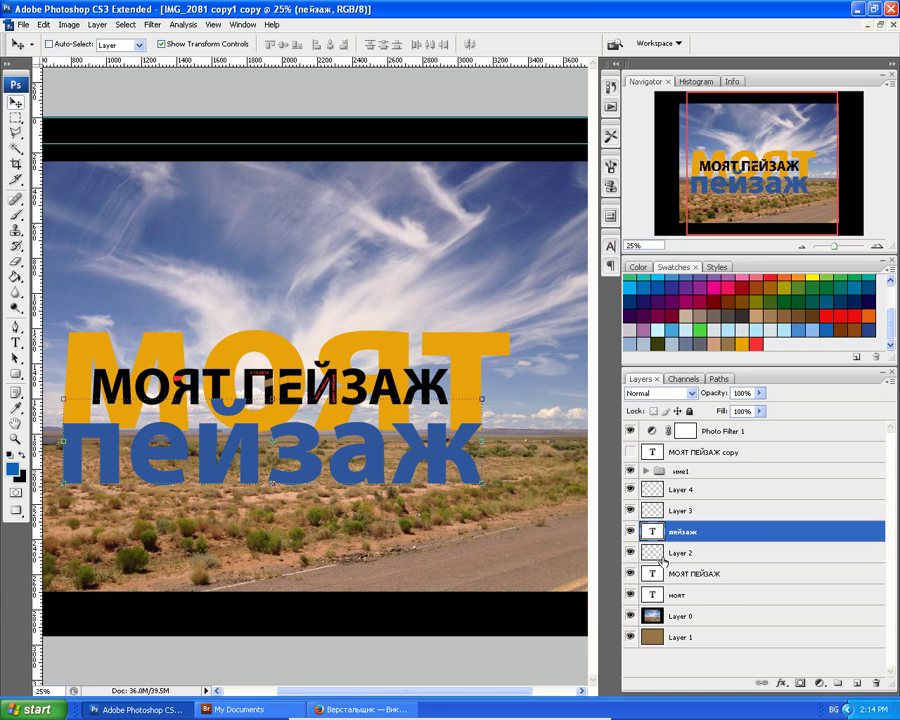
Group the six layers from Layer 4 down to моят and name the group име2.
click(654, 511)
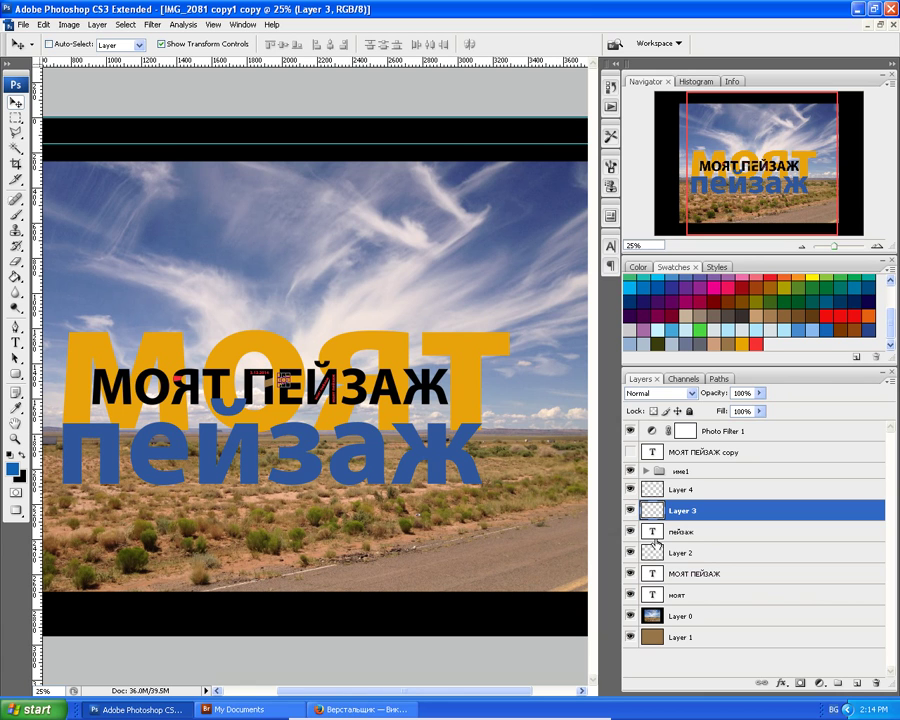
key(alt+bracketright)
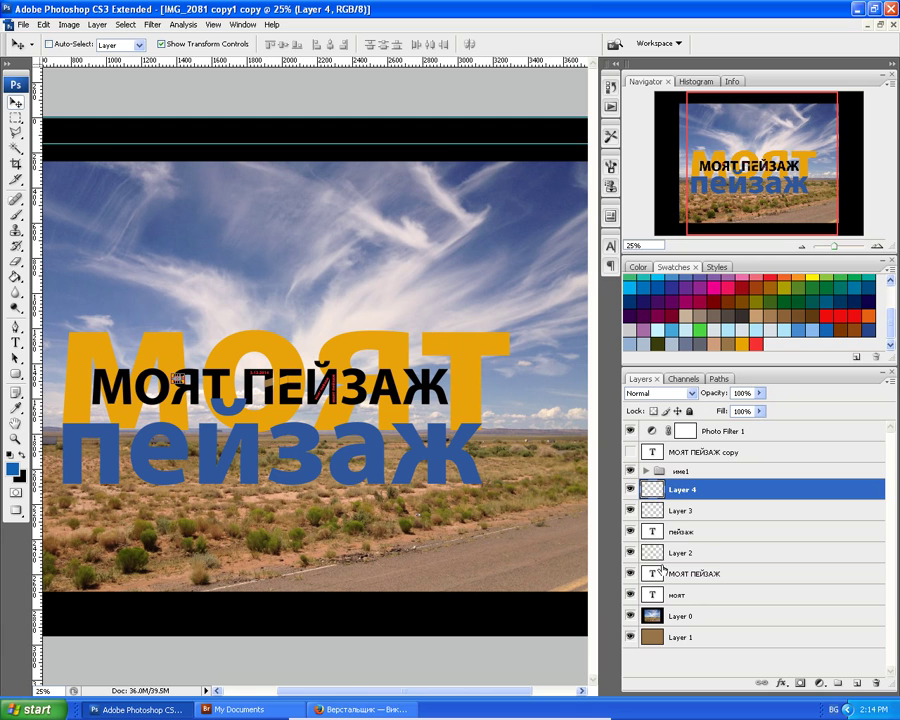
shift+click(656, 599)
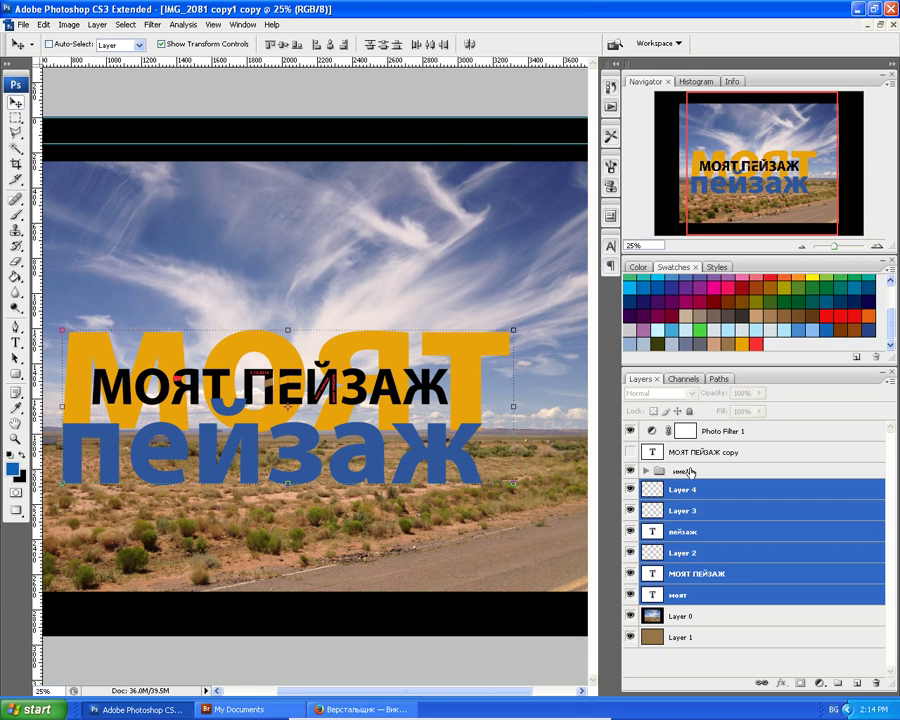
key(ctrl+g)
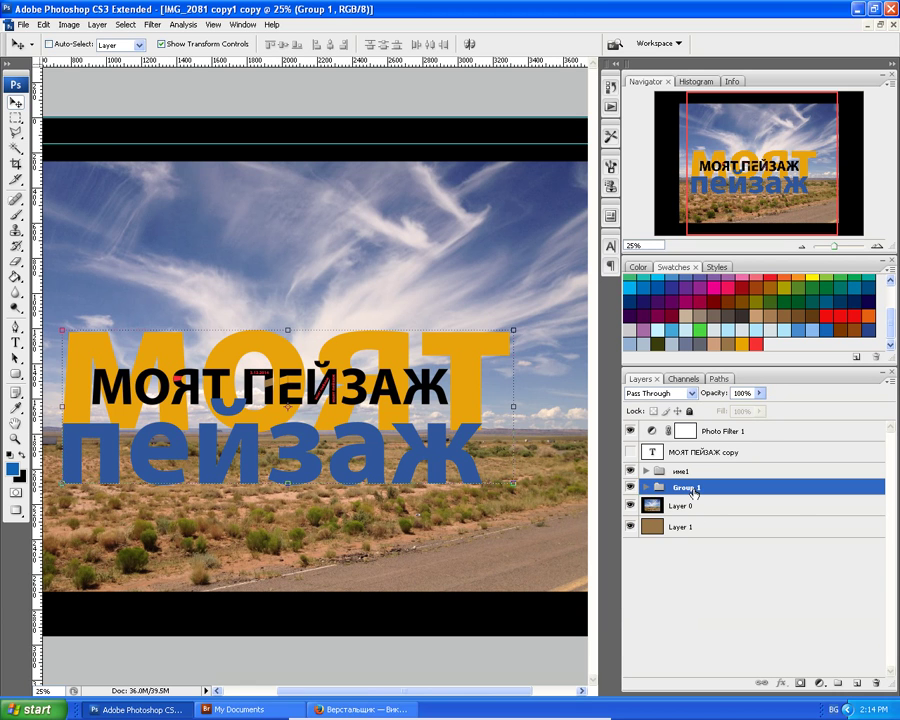
right_click(690, 489)
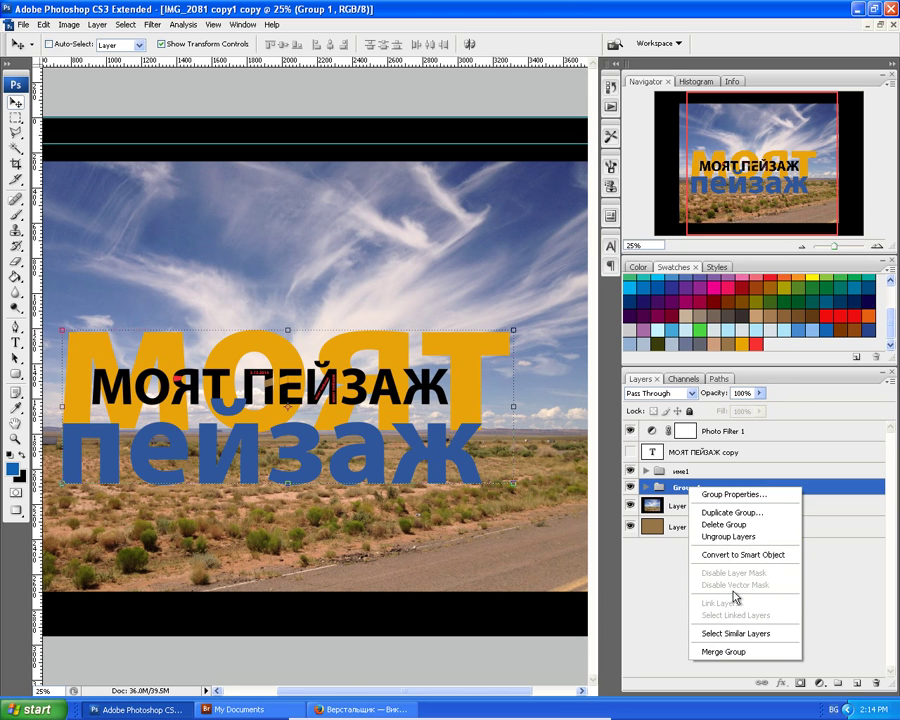
click(737, 494)
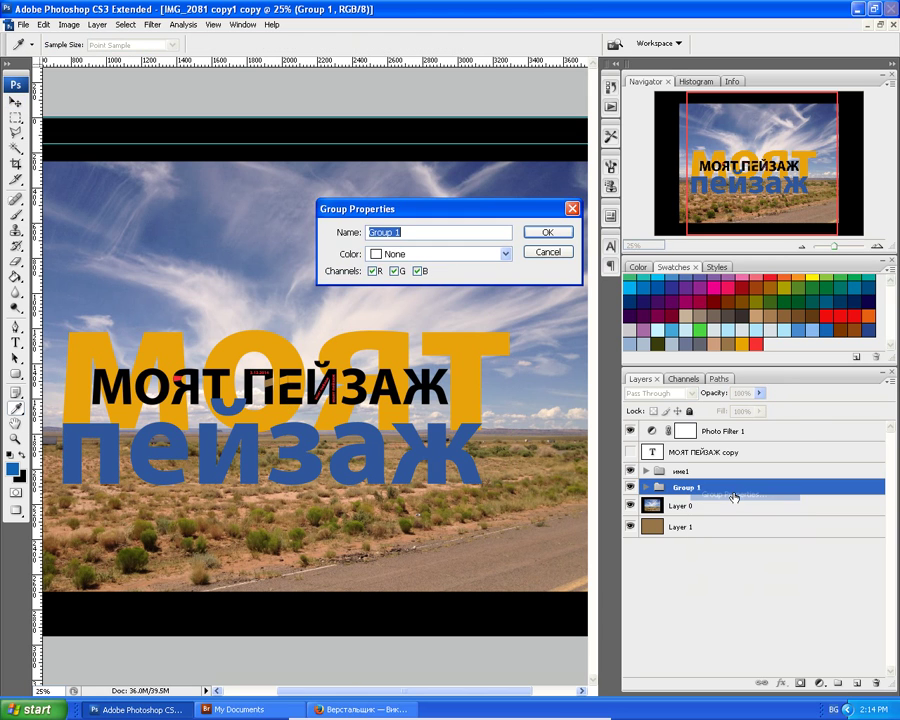
text(име2)
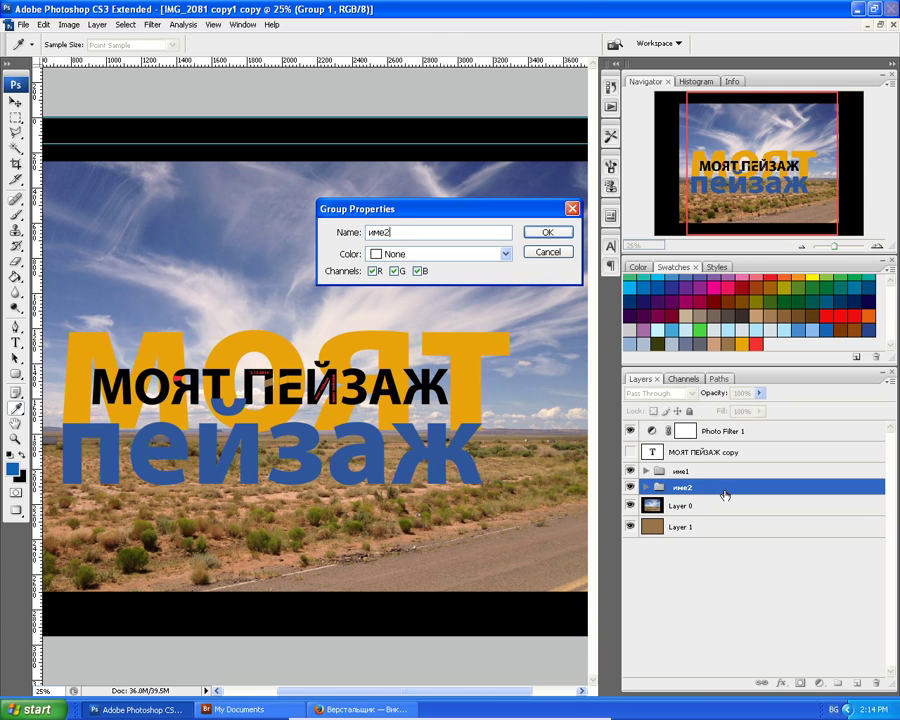
key(Return)
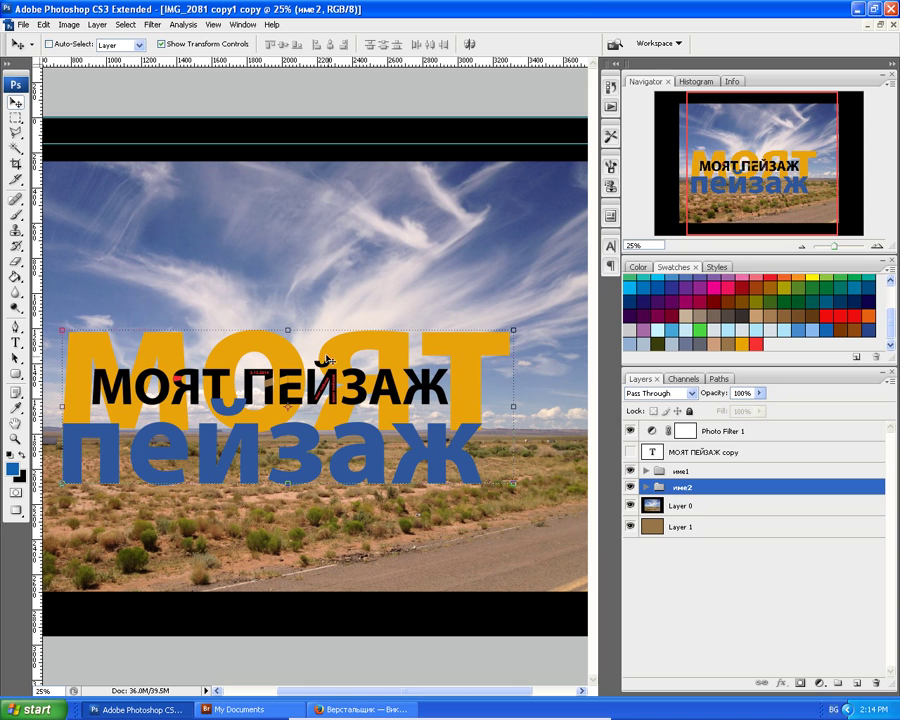
Create a new transparent 1200 × 1920 px document, saving the size as a preset.
click(20, 25)
click(32, 41)
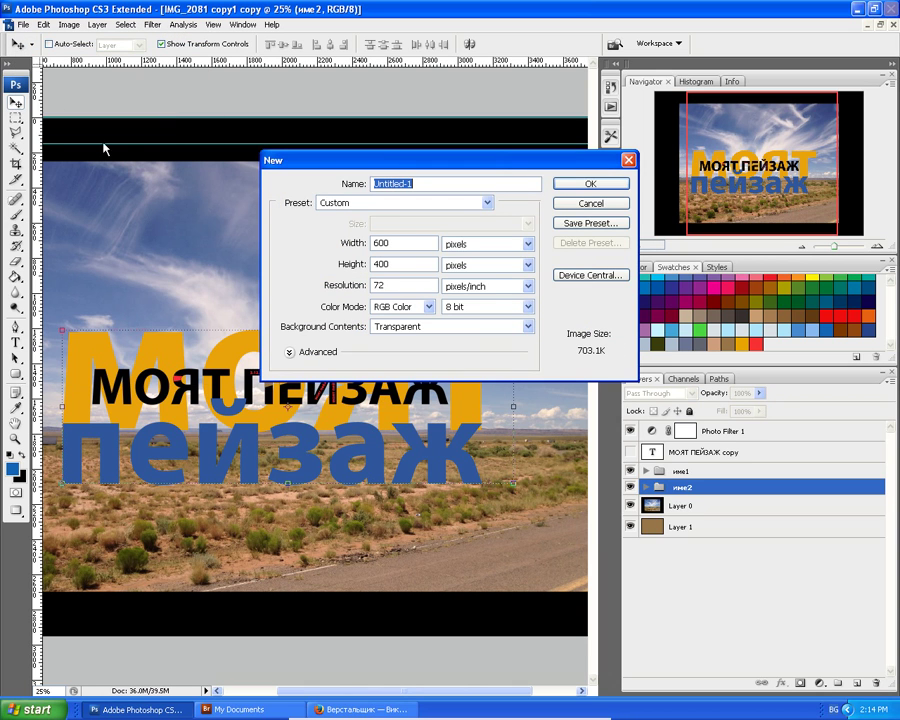
click(390, 243)
drag(390, 243, 352, 243)
text(1200)
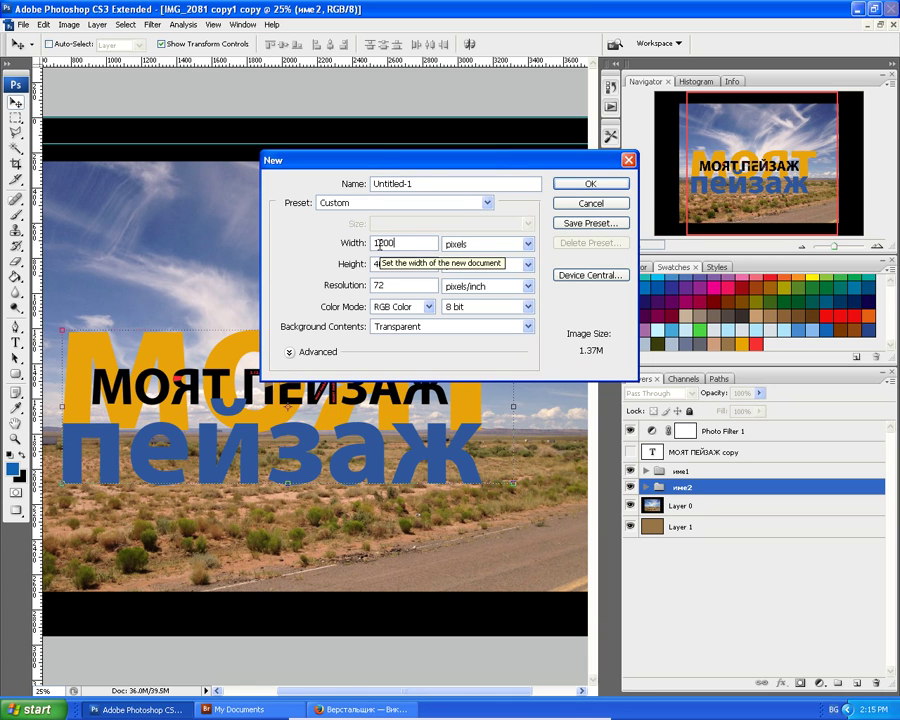
key(Tab)
key(Tab)
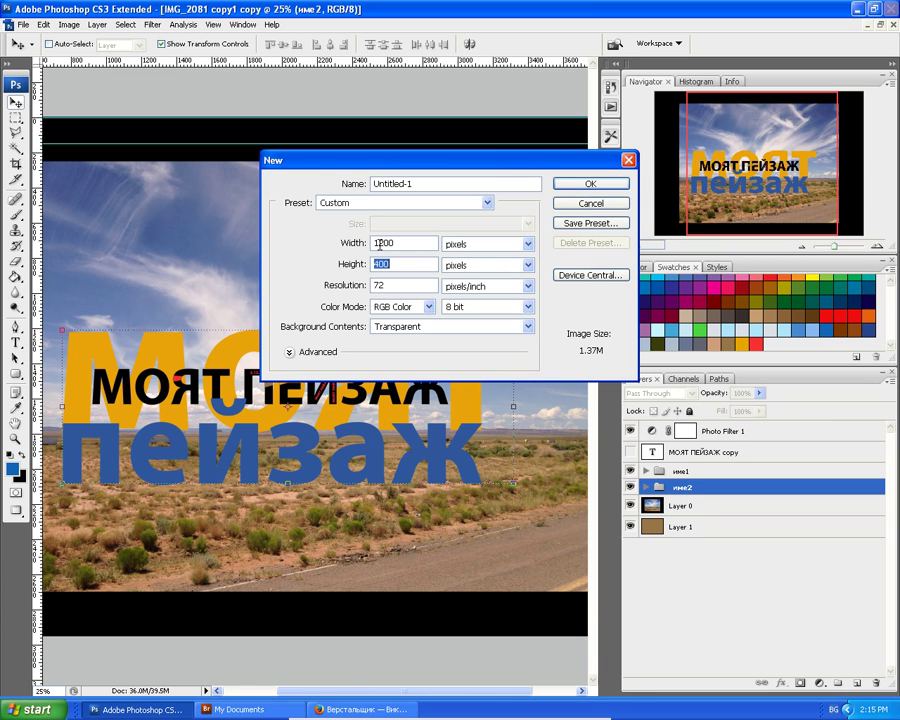
text(1920)
click(587, 224)
click(566, 206)
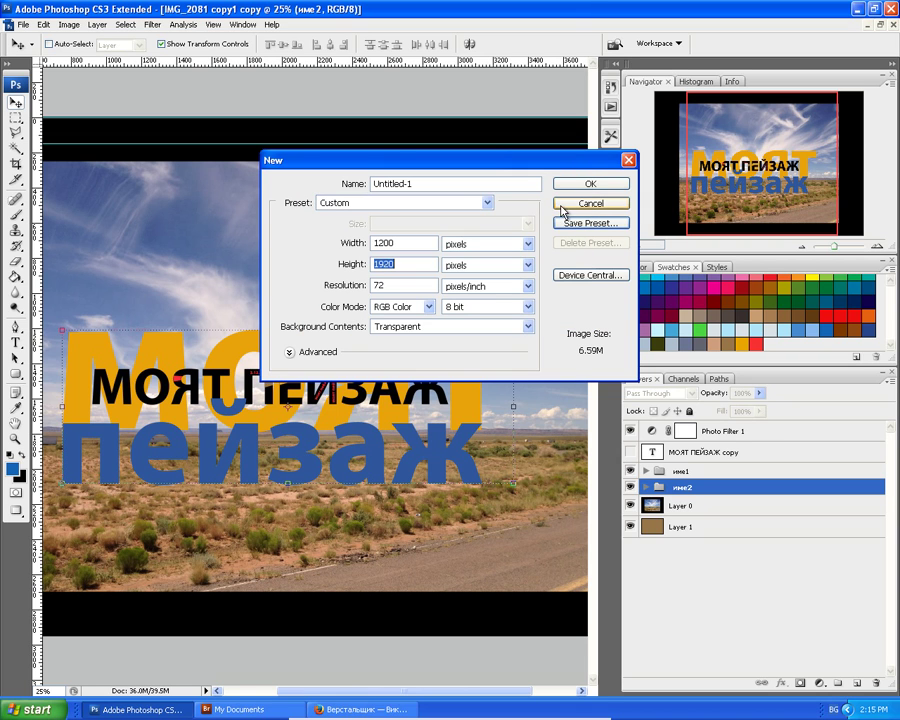
click(588, 183)
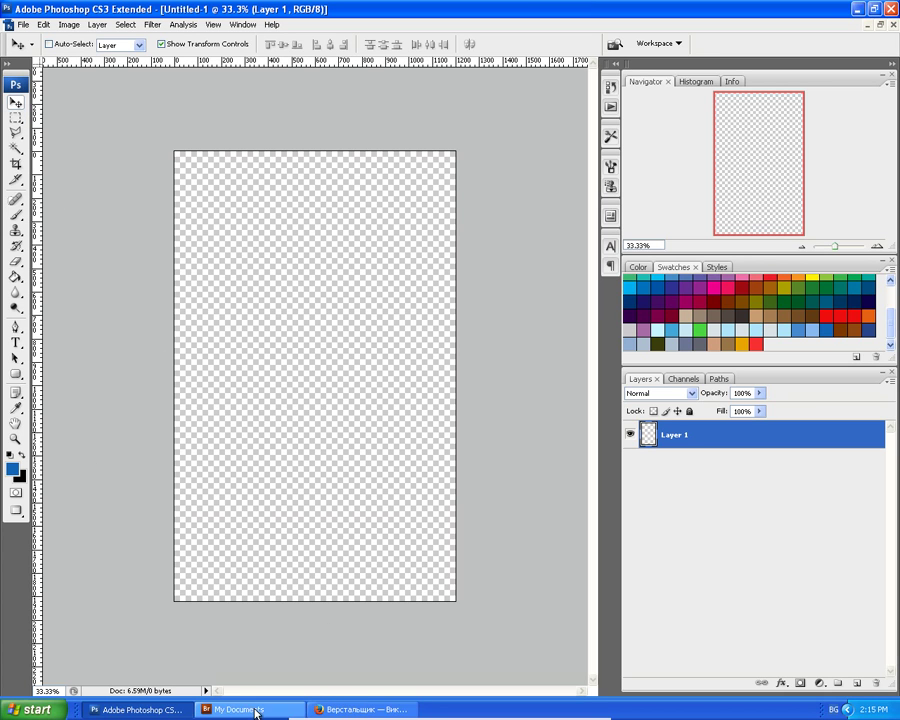
Restore the new document window, move it aside, and bring IMG_2081 forward.
click(881, 25)
drag(240, 100, 468, 436)
click(338, 88)
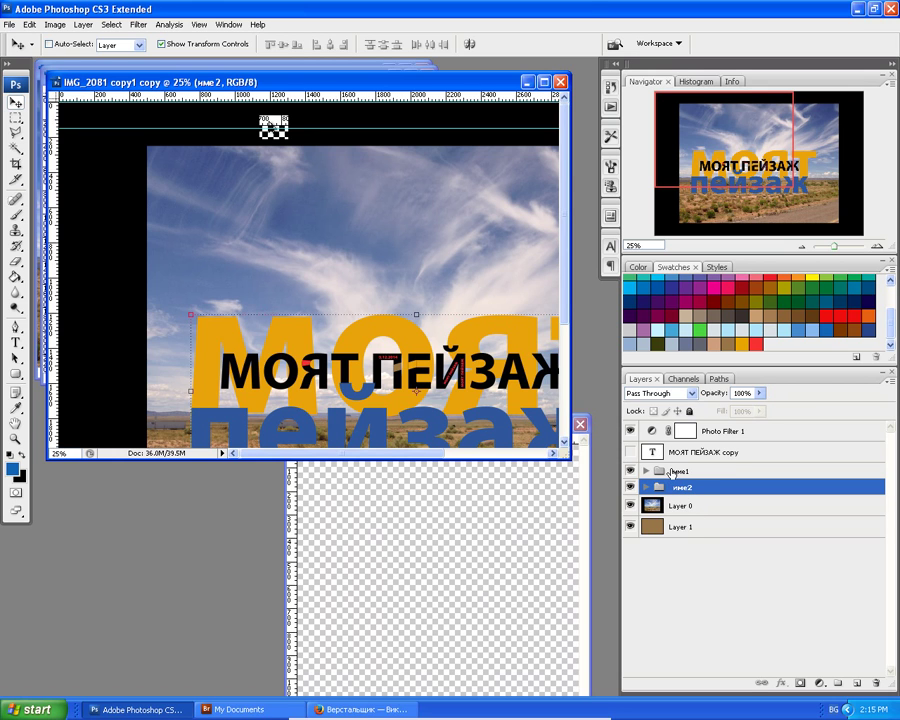
Drag the име1 and име2 groups into Untitled-1, then maximize it and zoom out.
shift+click(672, 473)
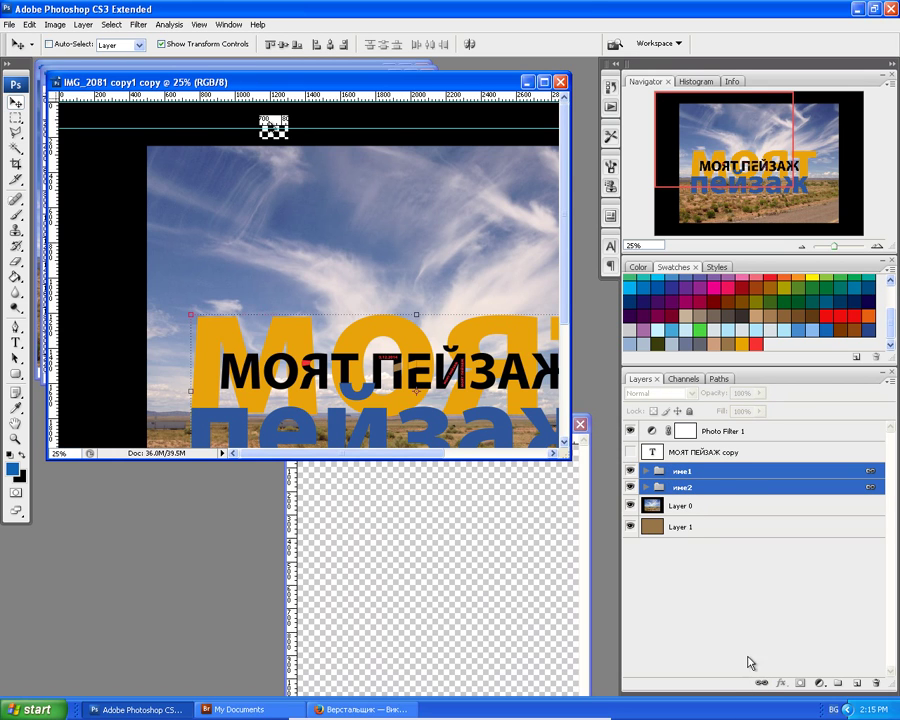
drag(733, 478, 436, 576)
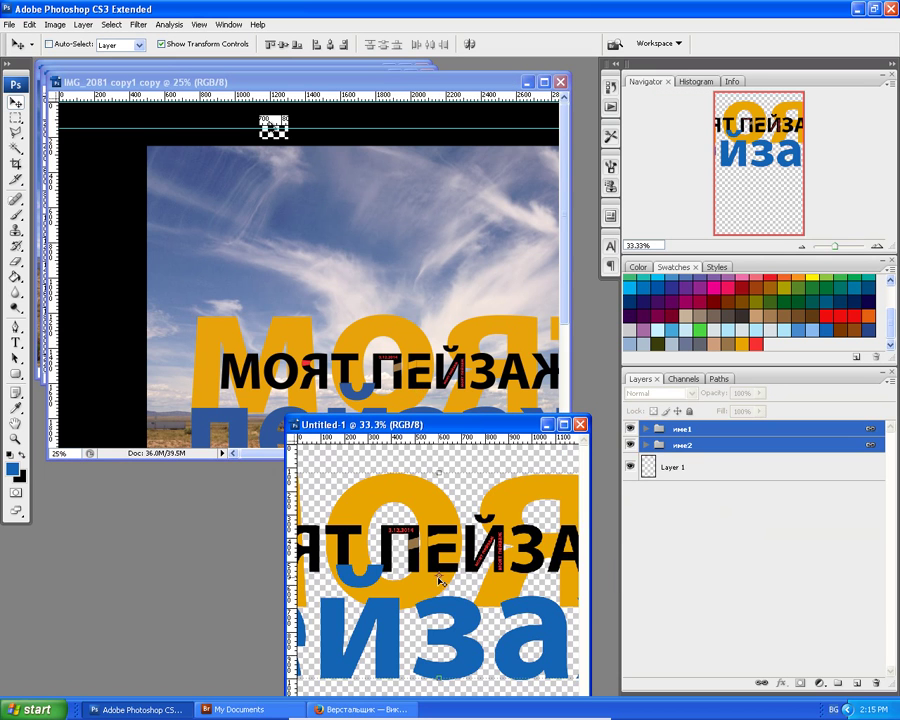
click(563, 425)
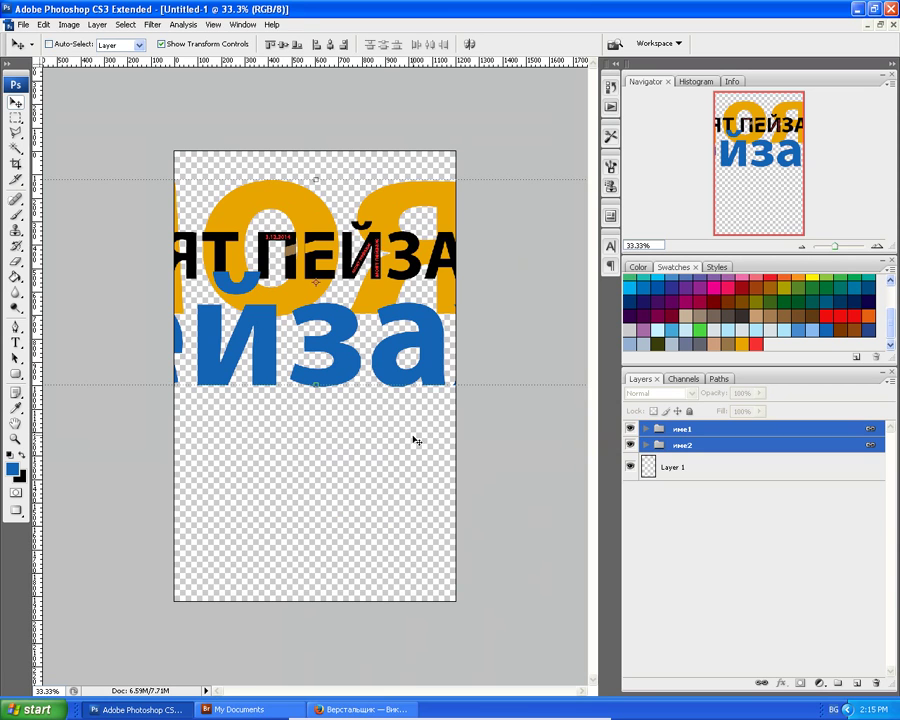
key(ctrl+minus)
key(ctrl+minus)
key(ctrl+minus)
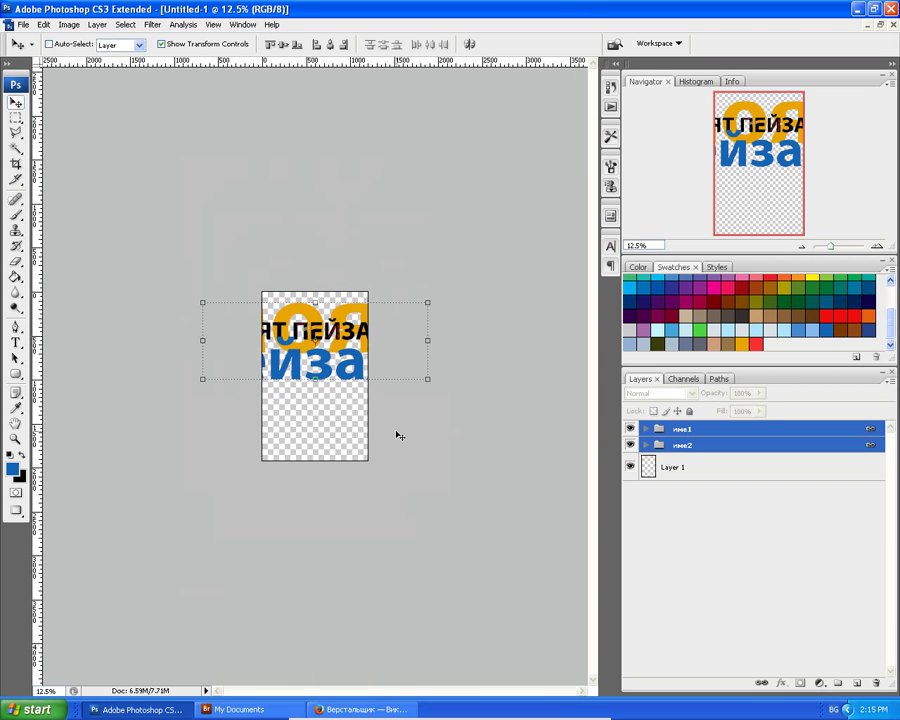
Rotate the МОЯТ ПЕЙЗАЖ groups about -30.6° counter-clockwise.
click(444, 374)
drag(444, 374, 436, 320)
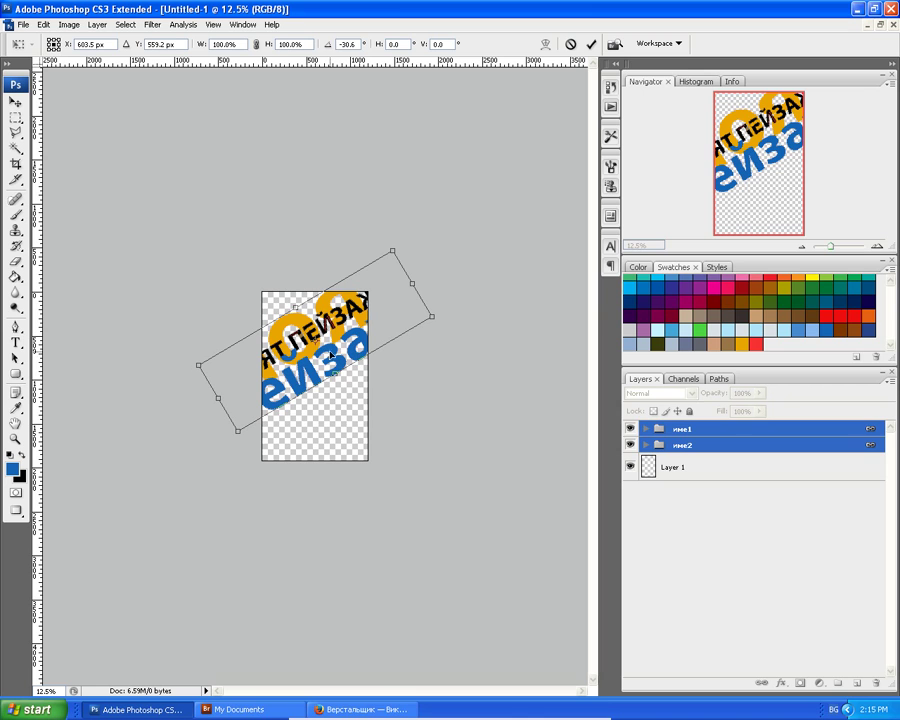
key(Return)
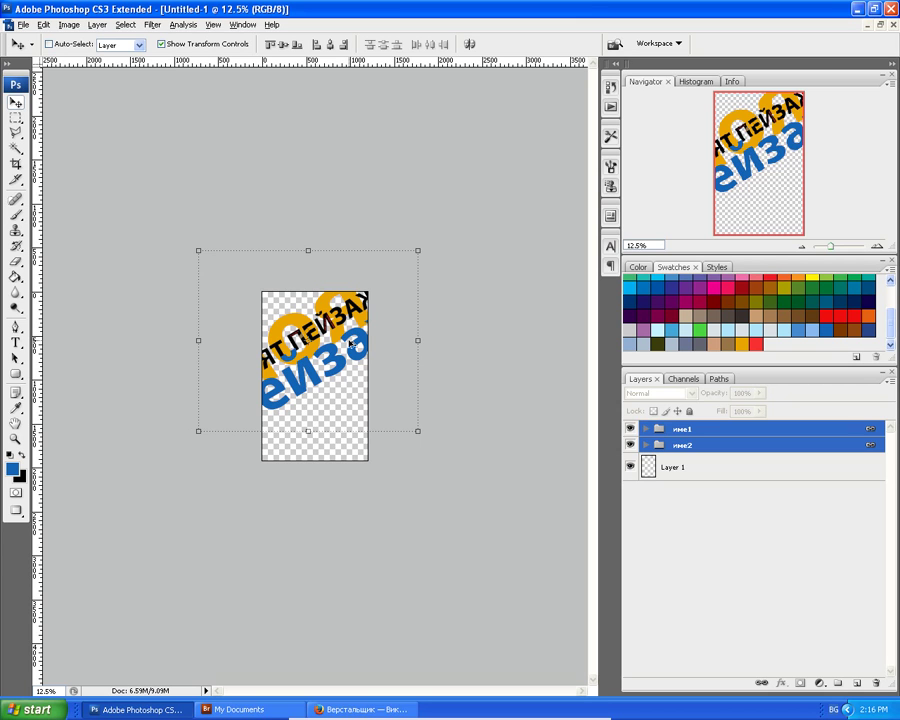
Shrink the rotated text to 31% and move it into the poster's lower half.
drag(418, 251, 357, 330)
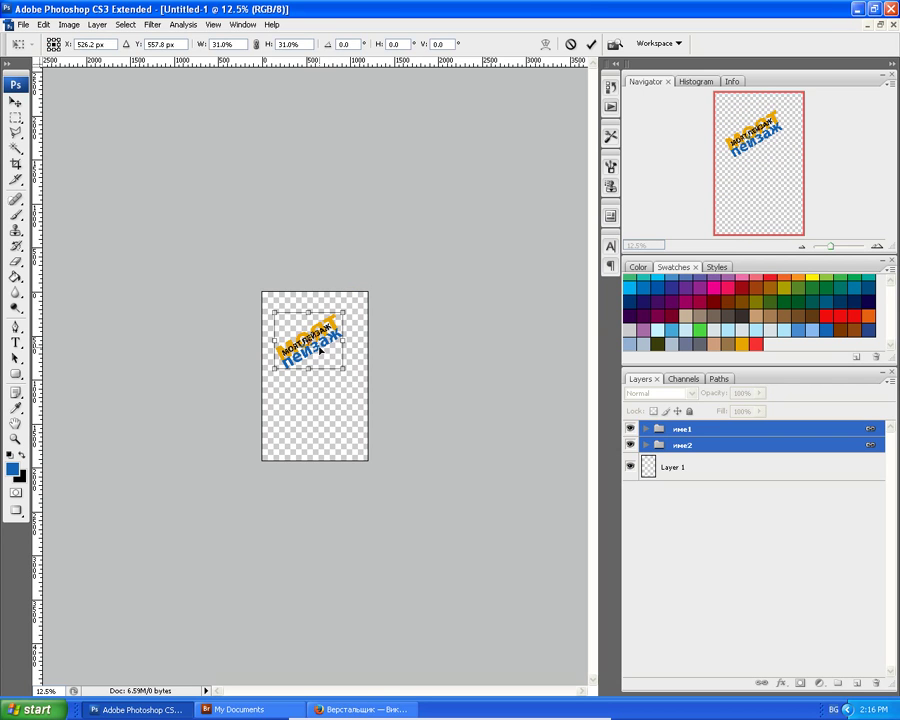
key(Return)
drag(321, 349, 320, 430)
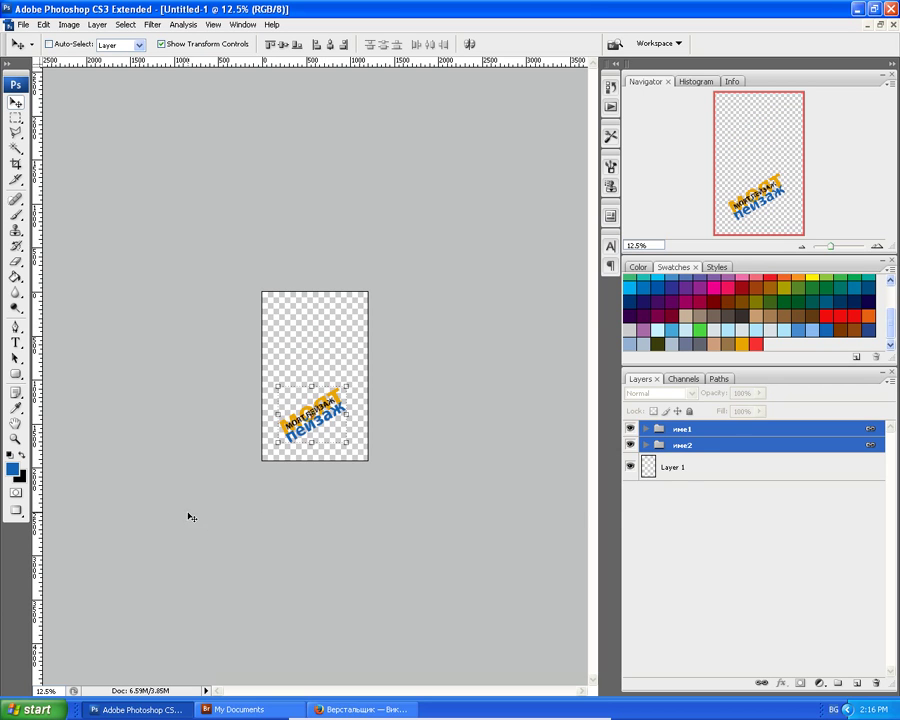
click(701, 447)
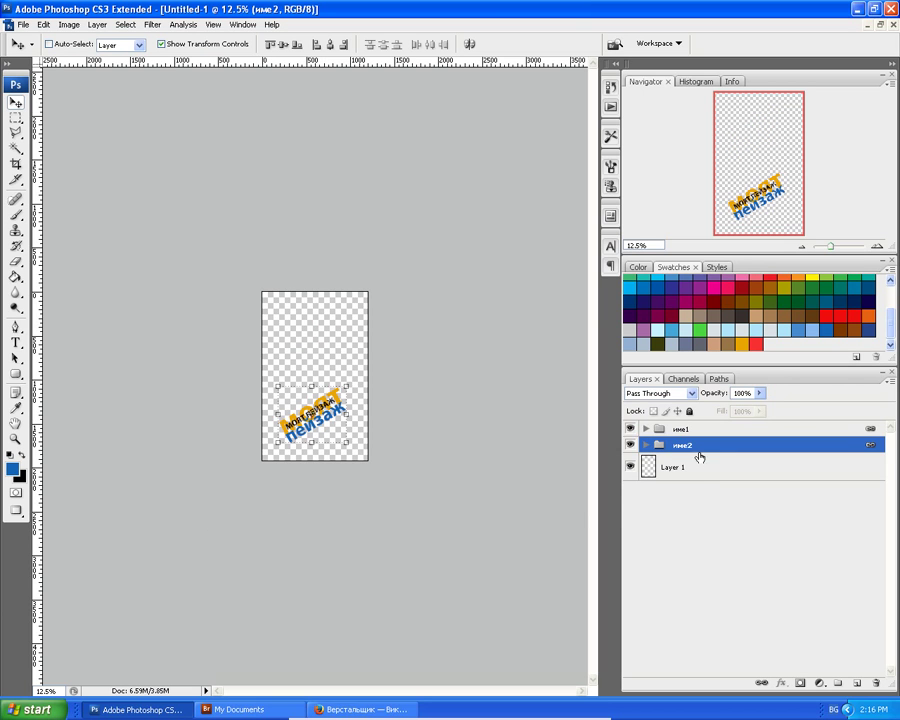
Add a new empty layer above Layer 1 and set the foreground to Dark Blue.
click(643, 472)
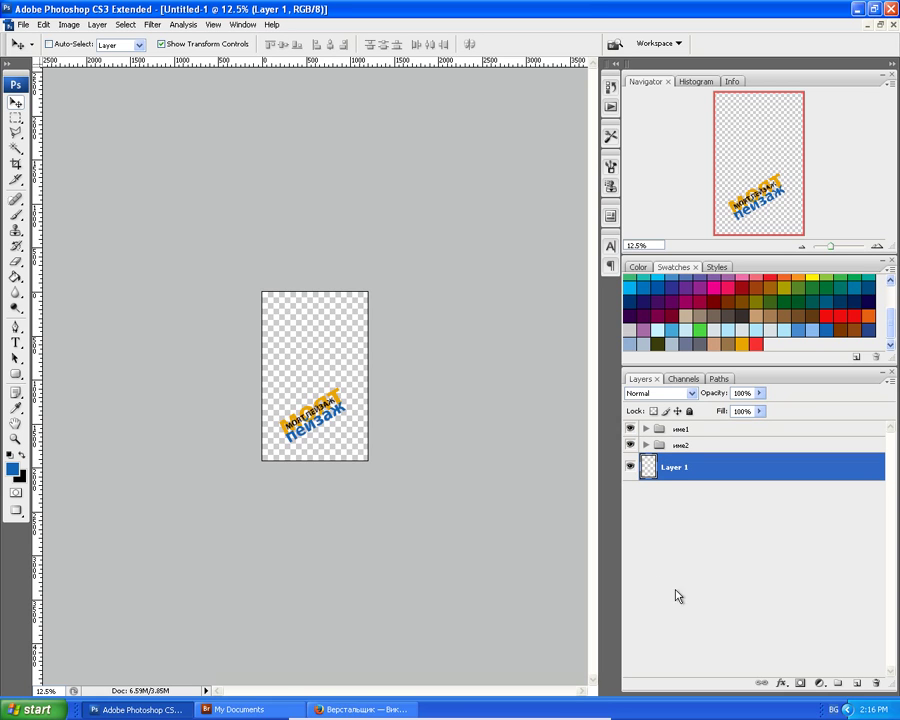
click(856, 685)
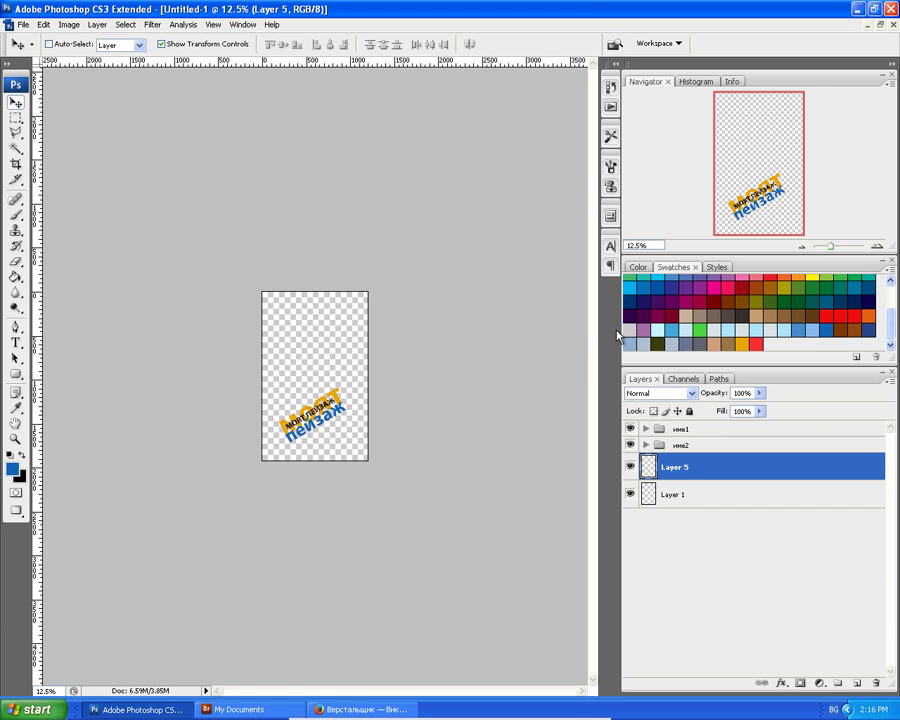
click(632, 298)
Draw a Normal-style rectangular selection over the lower part of the canvas.
click(16, 117)
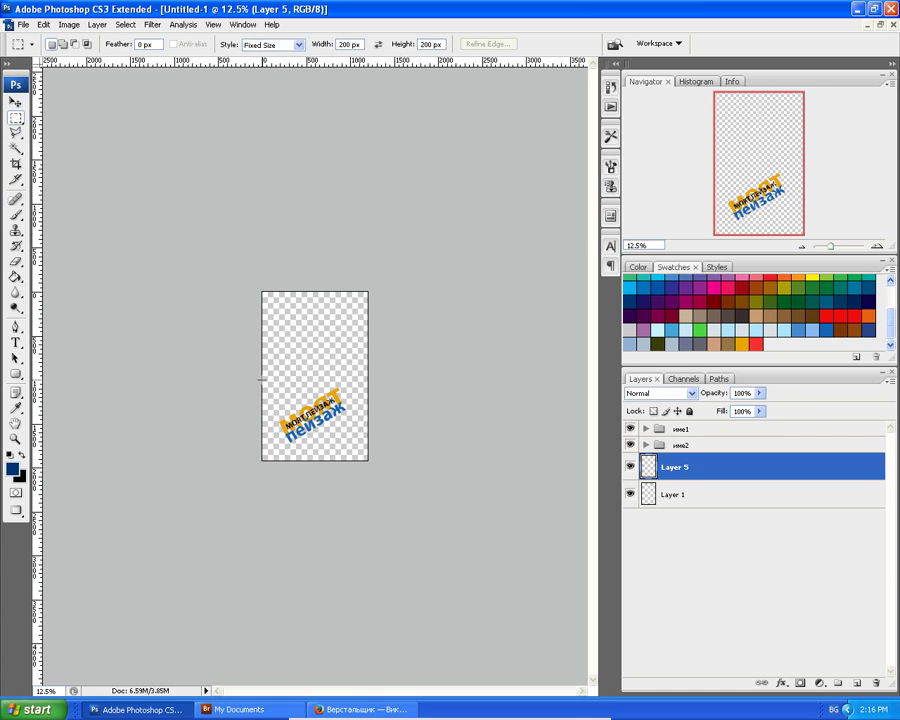
click(298, 383)
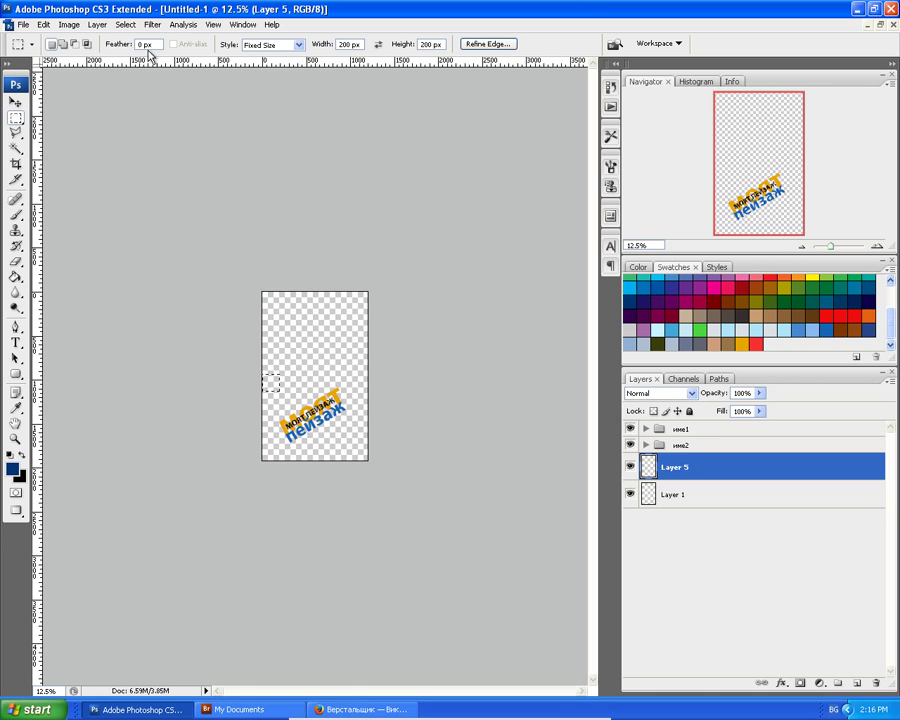
click(299, 45)
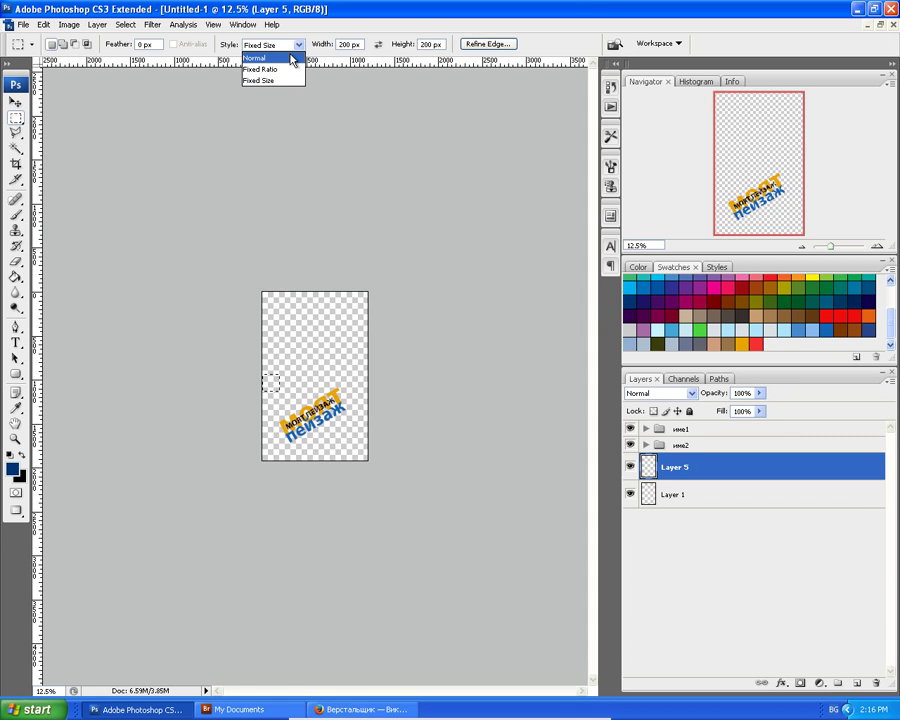
click(291, 58)
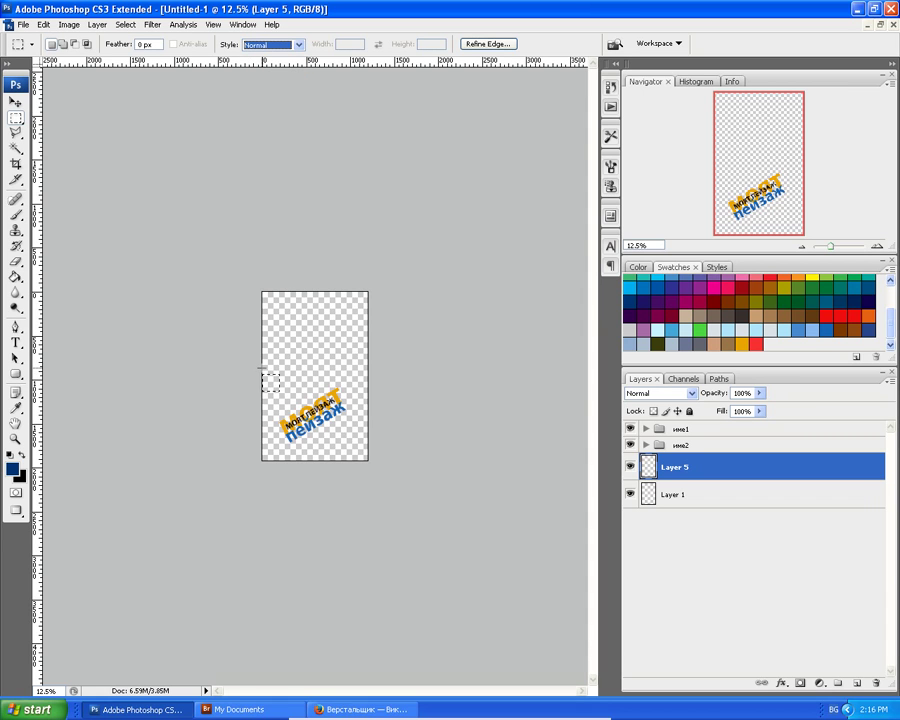
click(265, 370)
drag(340, 428, 390, 474)
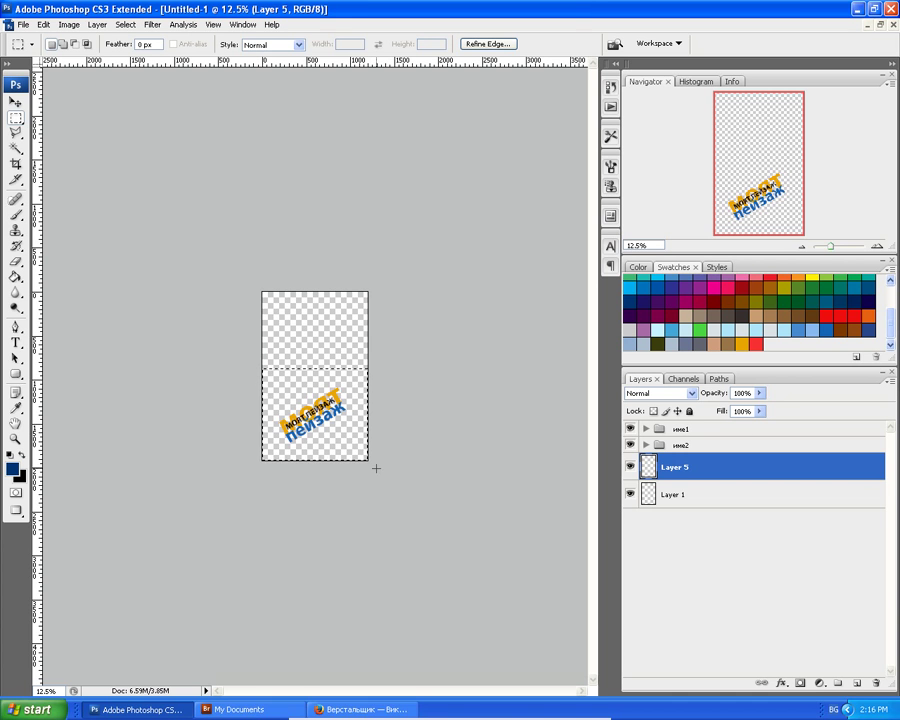
key(ctrl+plus)
key(ctrl+plus)
key(ctrl+plus)
key(ctrl+plus)
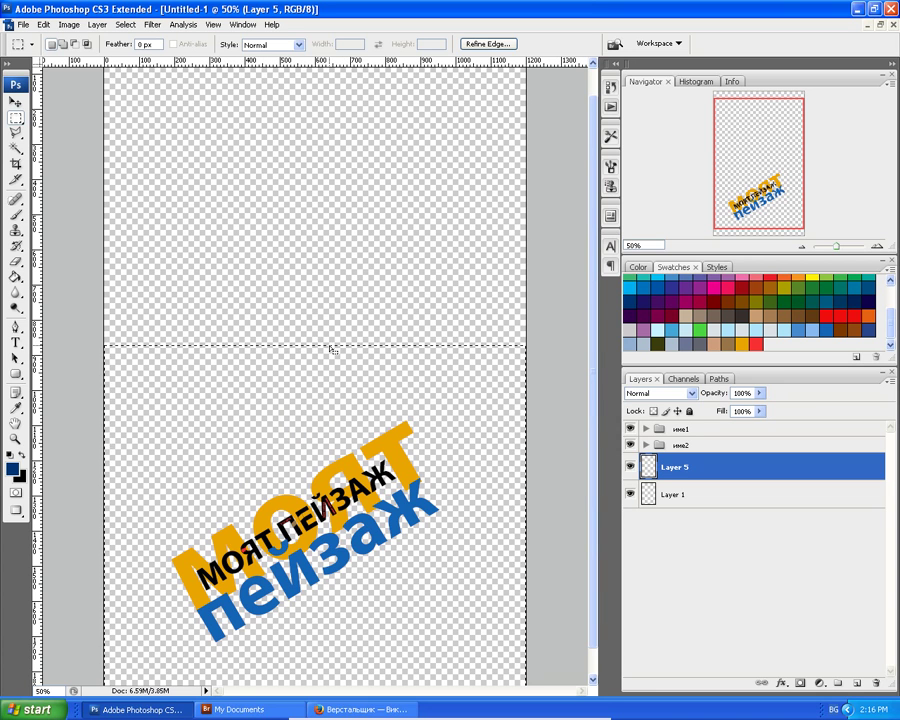
Transform the selection so its top edge drops to 84.9% height.
right_click(330, 345)
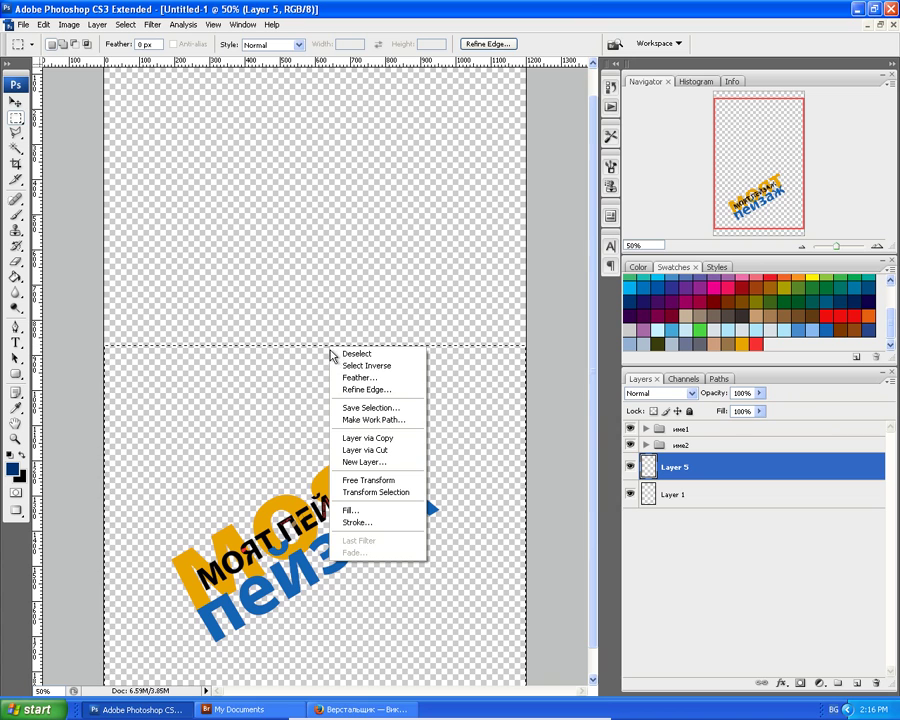
click(362, 492)
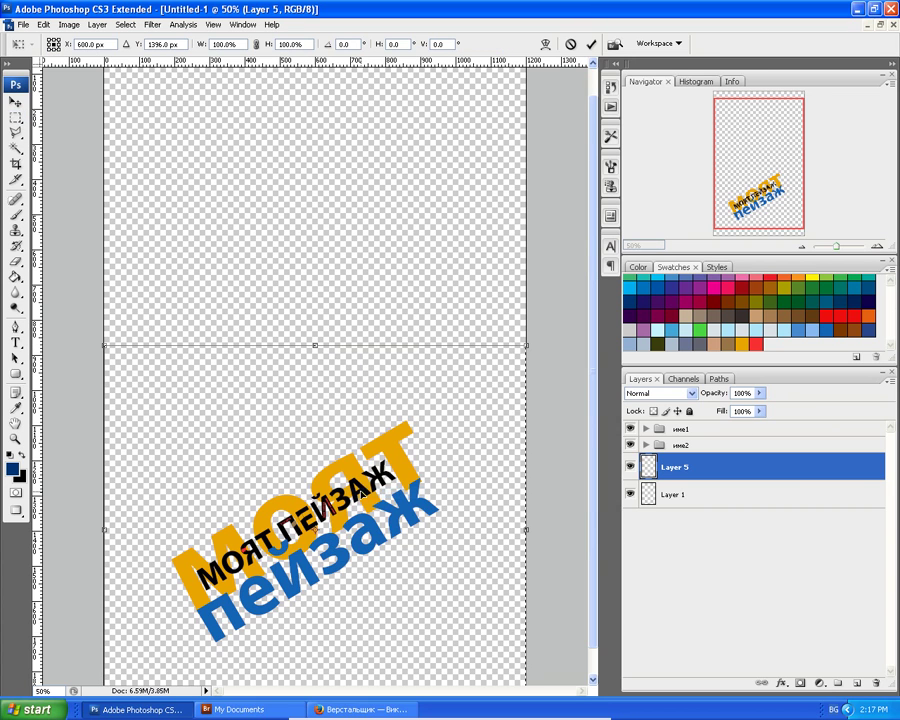
drag(316, 345, 316, 400)
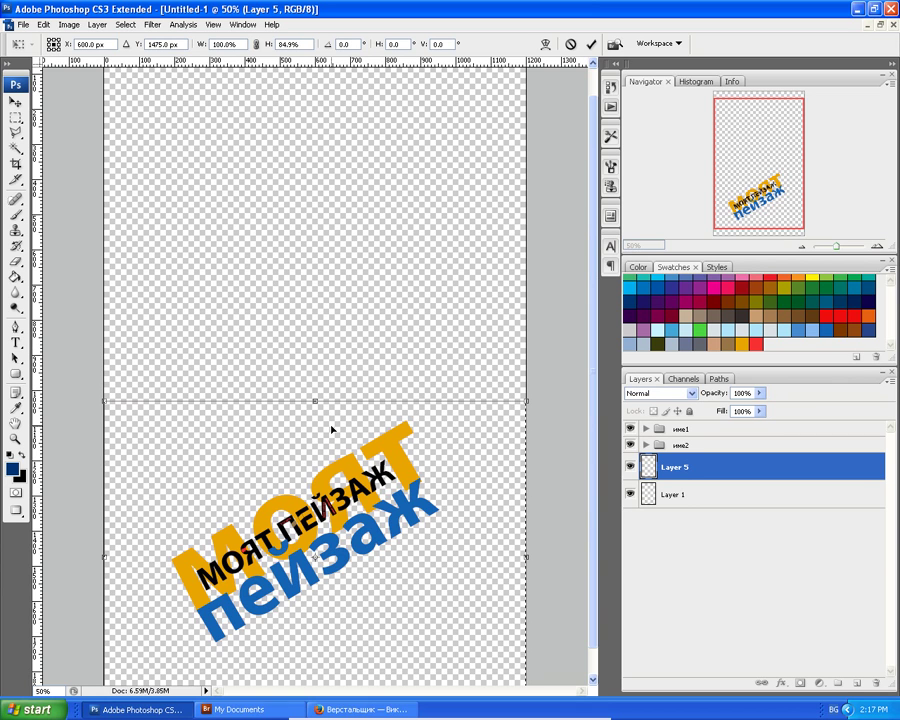
key(Return)
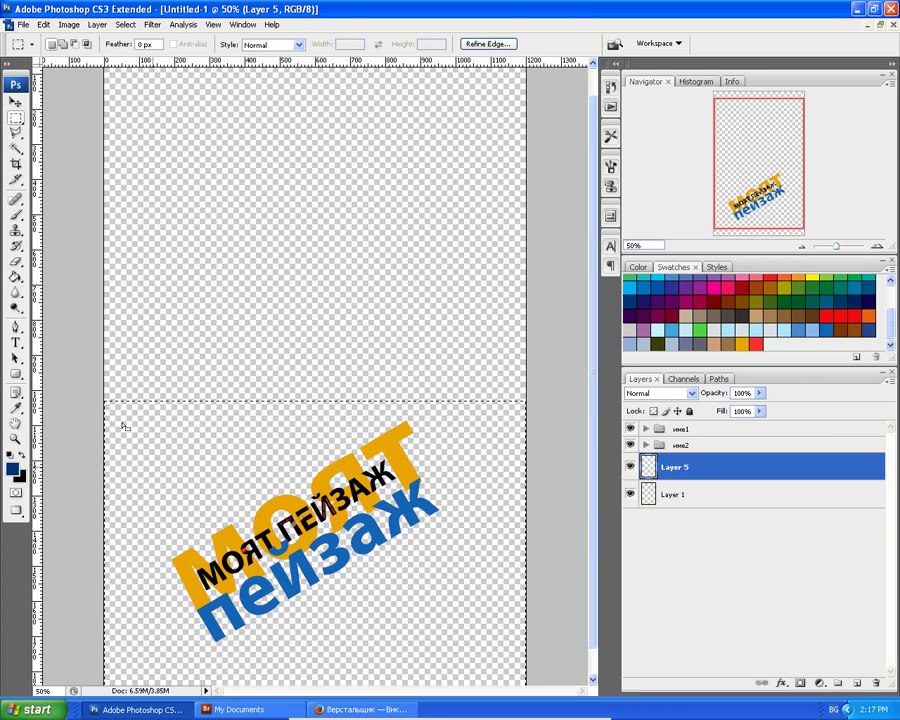
click(16, 278)
Refill the lower dark-blue band with the orange swatch using the Paint Bucket.
click(180, 444)
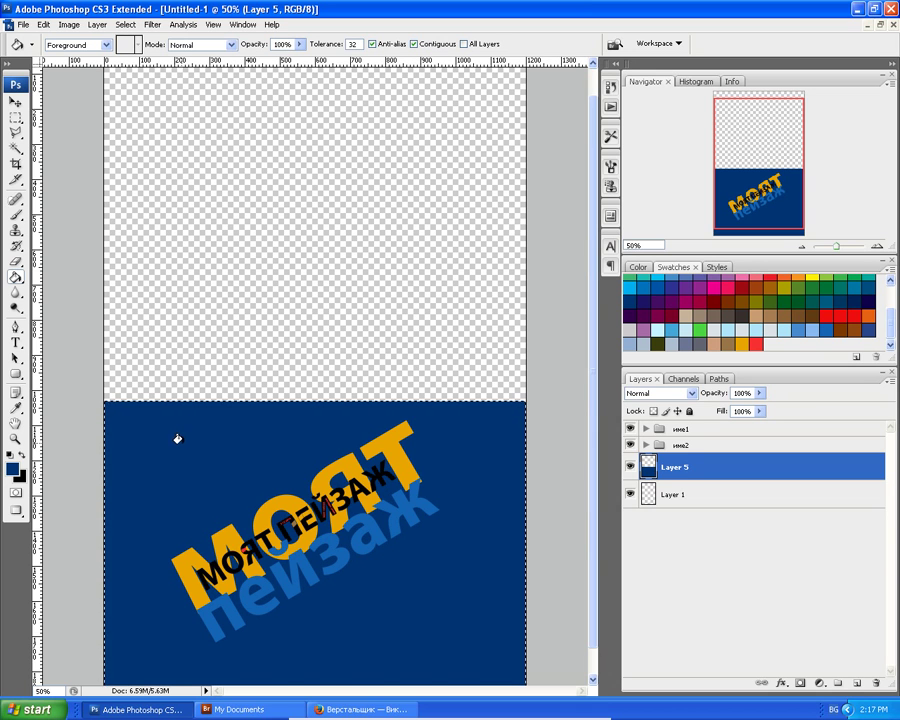
scroll(177, 438, down, 1)
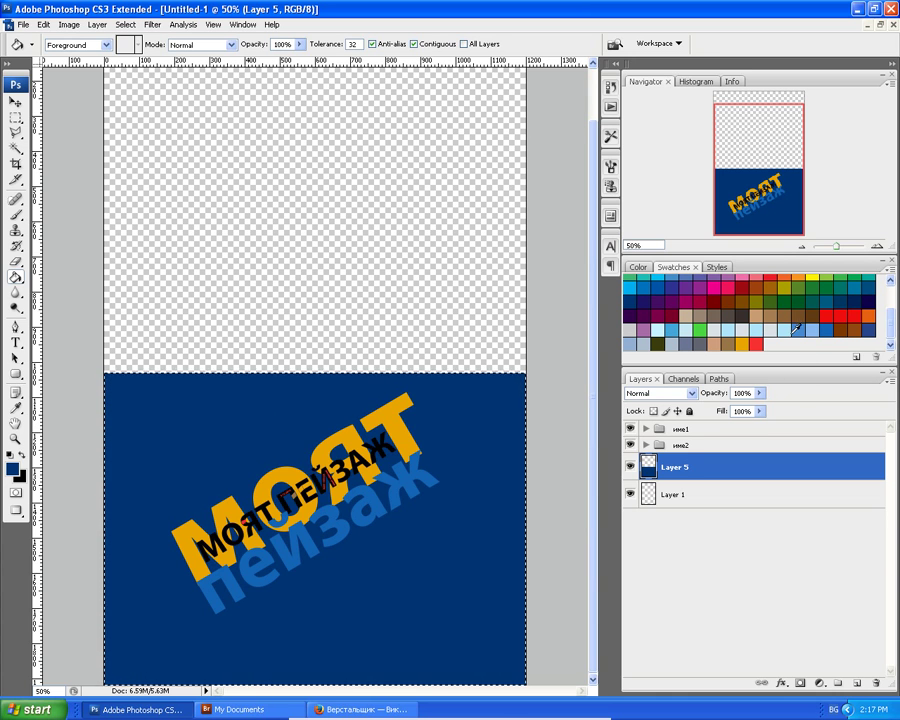
click(869, 316)
click(233, 429)
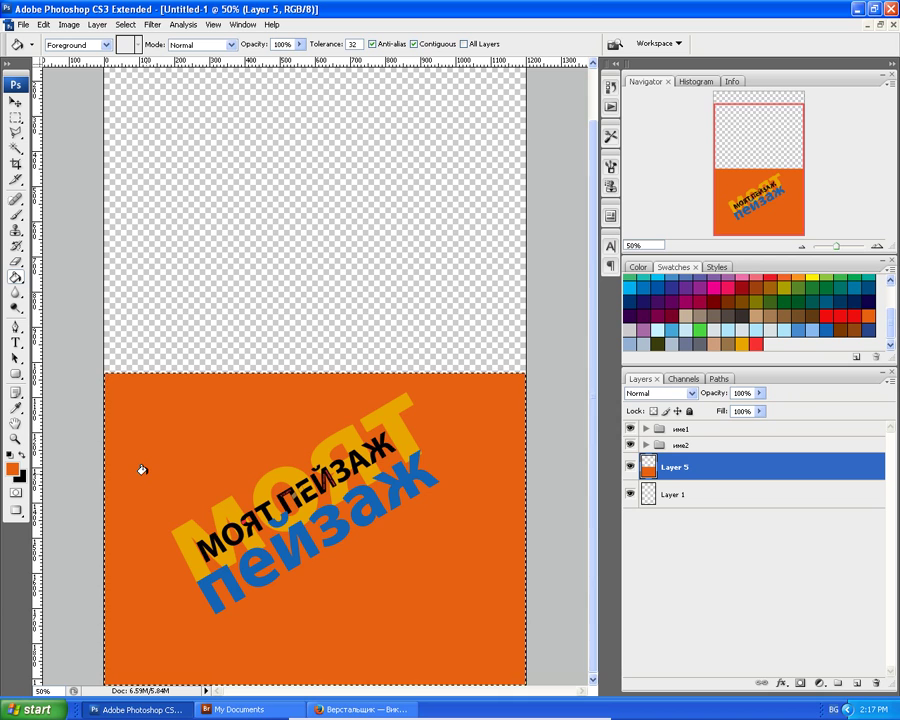
key(ctrl+z)
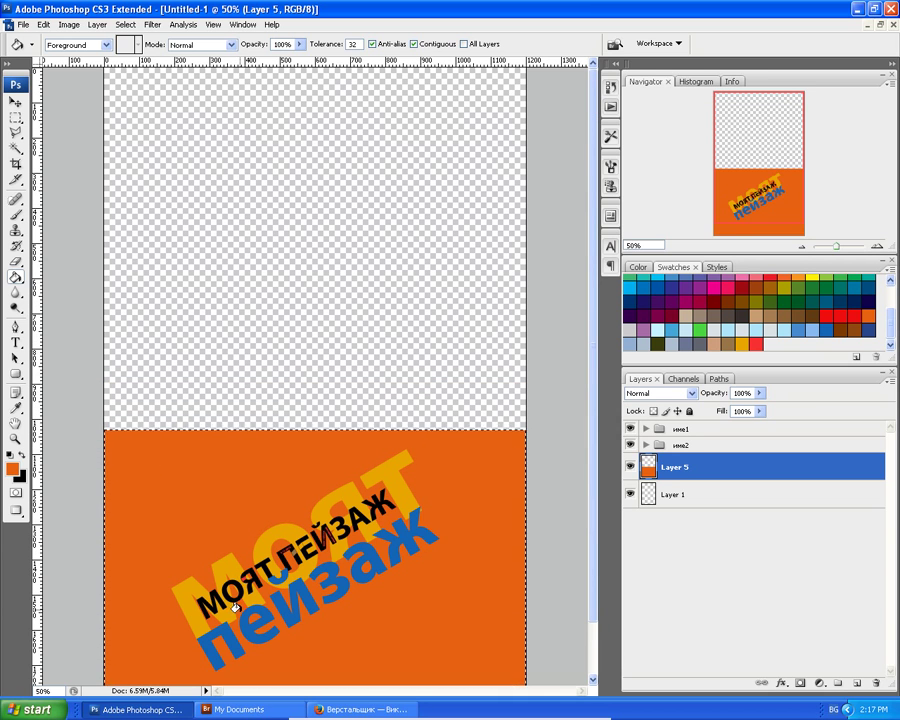
click(881, 24)
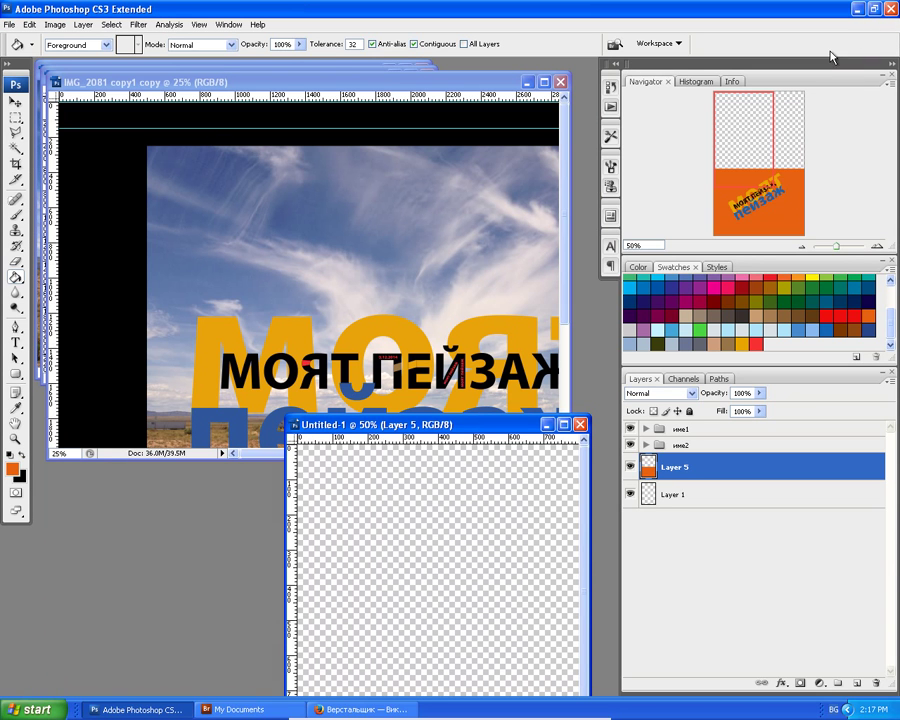
click(15, 102)
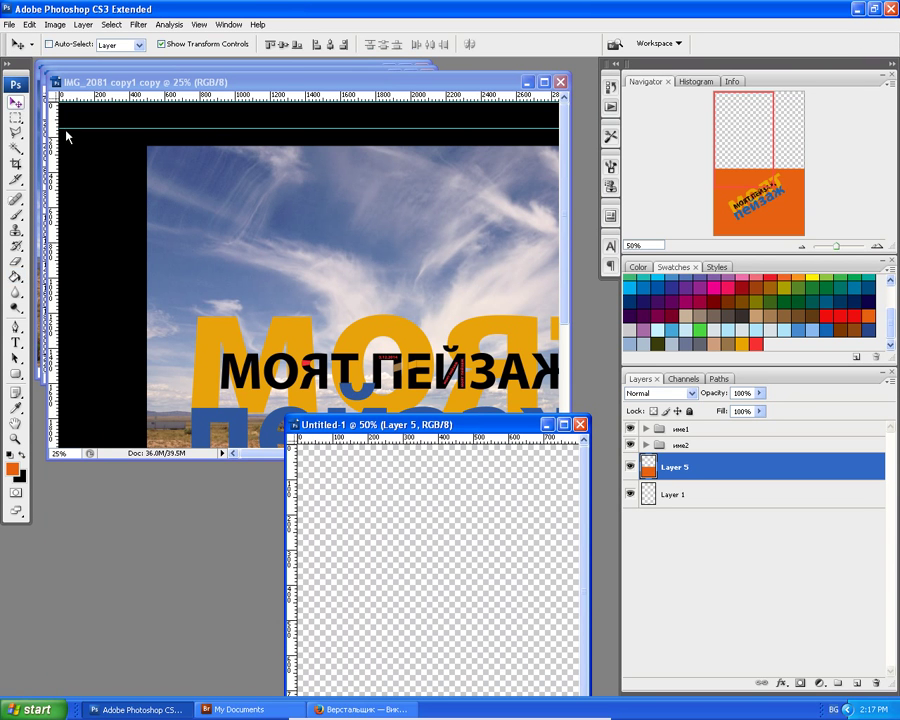
click(329, 213)
drag(329, 213, 392, 536)
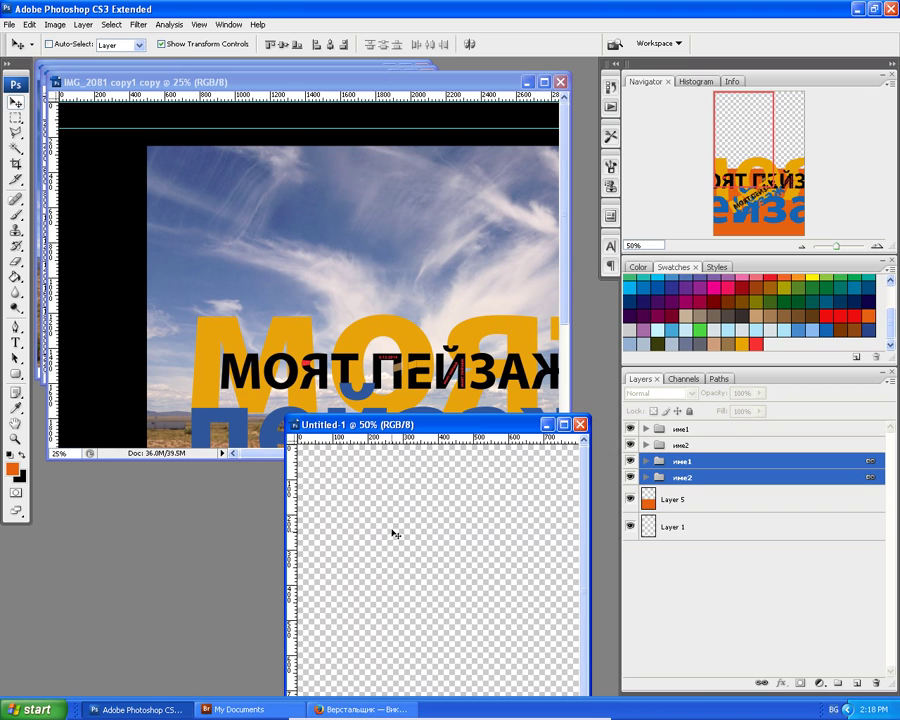
click(50, 24)
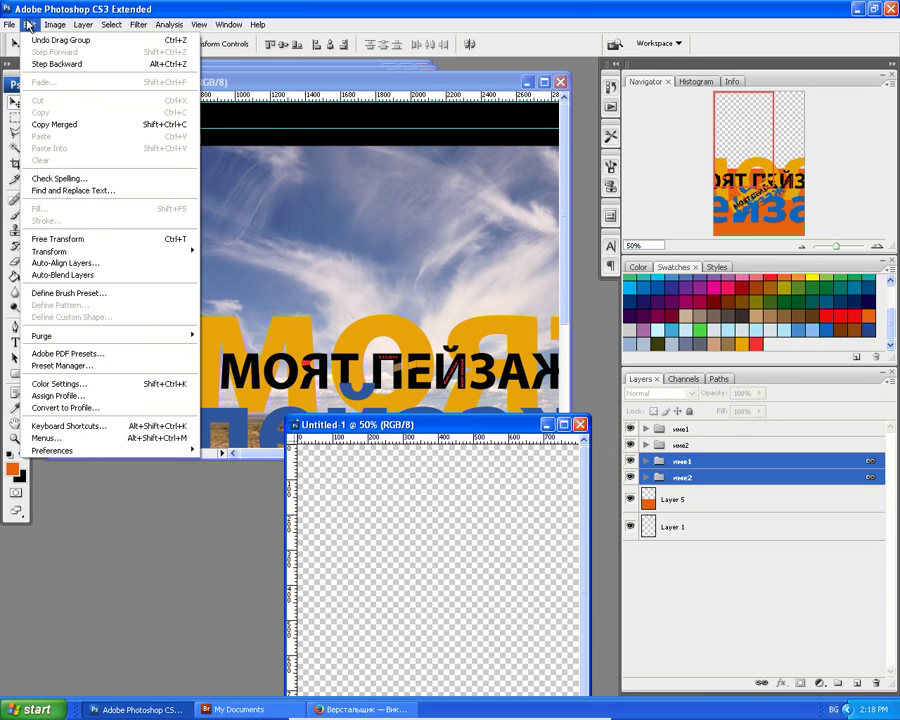
click(44, 42)
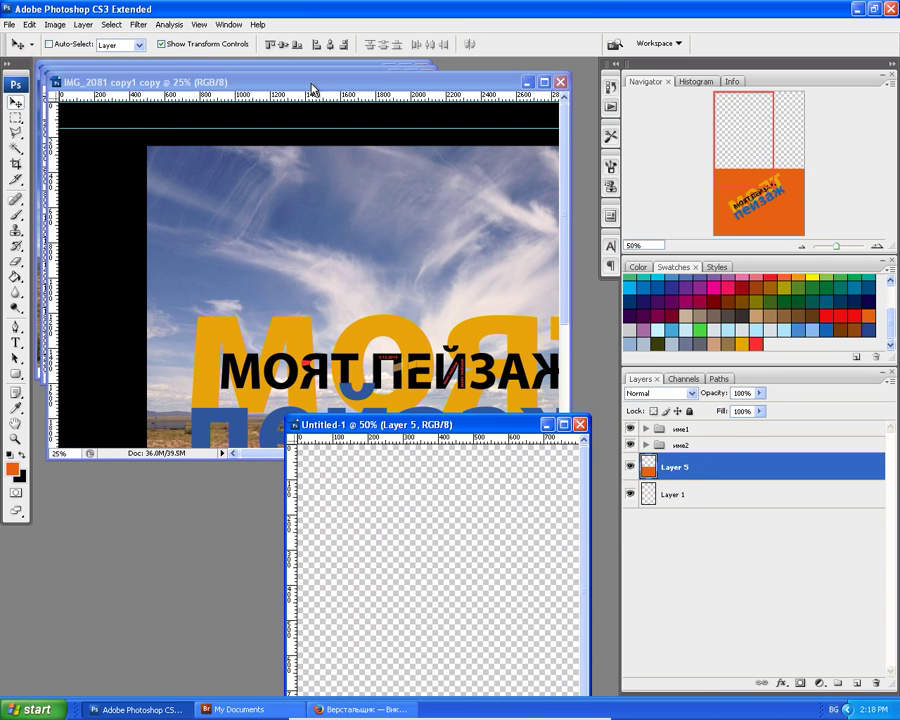
click(222, 66)
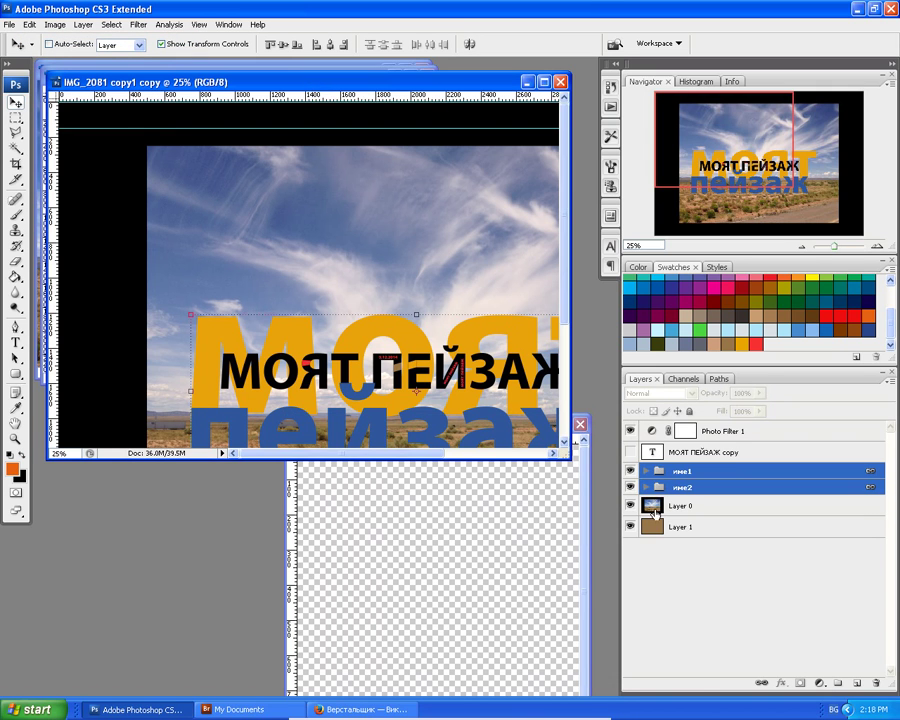
click(655, 507)
drag(655, 507, 422, 546)
click(564, 424)
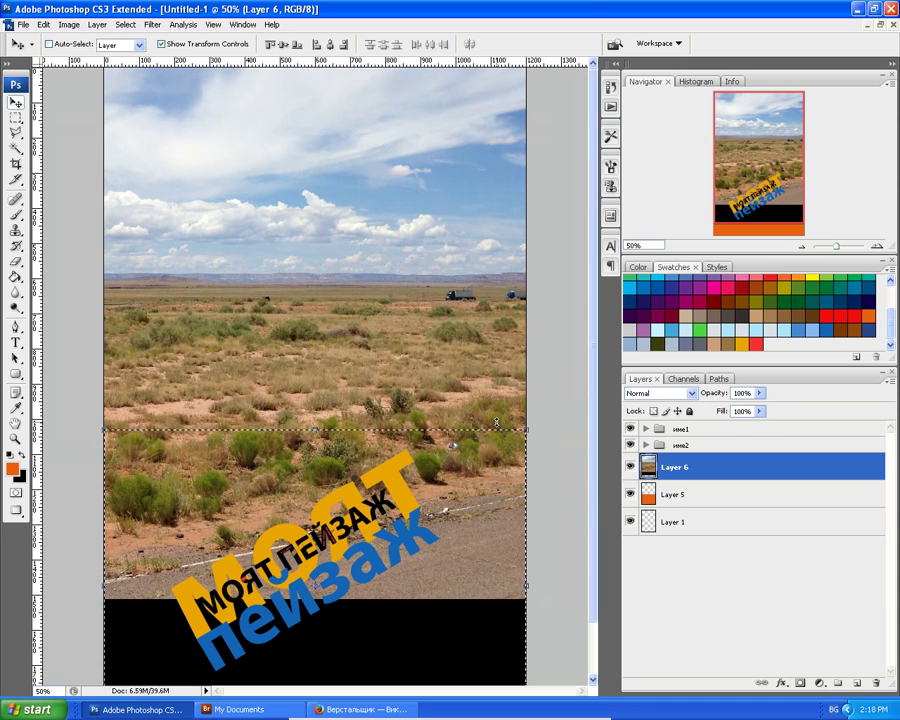
mouse_move(515, 434)
mouse_down()
mouse_move(515, 384)
mouse_move(515, 410)
mouse_up()
drag(476, 447, 457, 470)
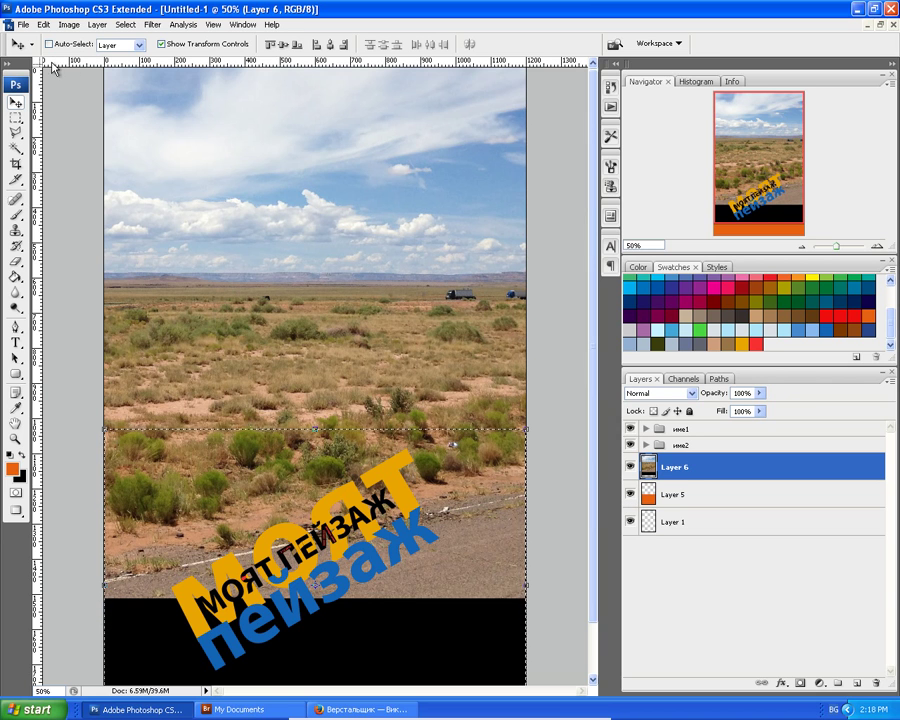
click(44, 26)
click(51, 46)
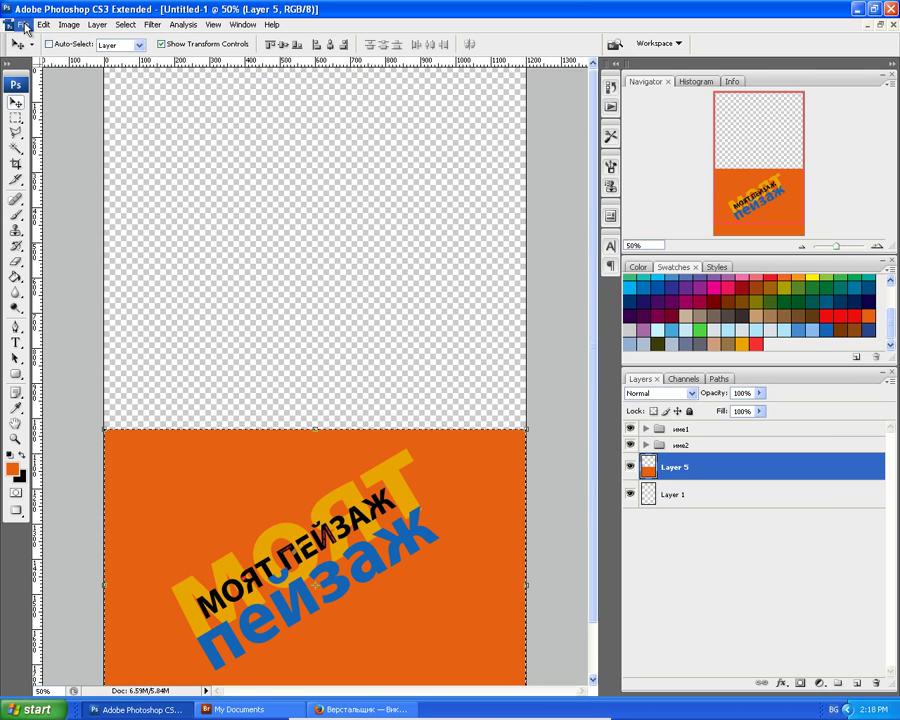
Place the IMG_2081 landscape photo into the poster via File > Place.
click(22, 26)
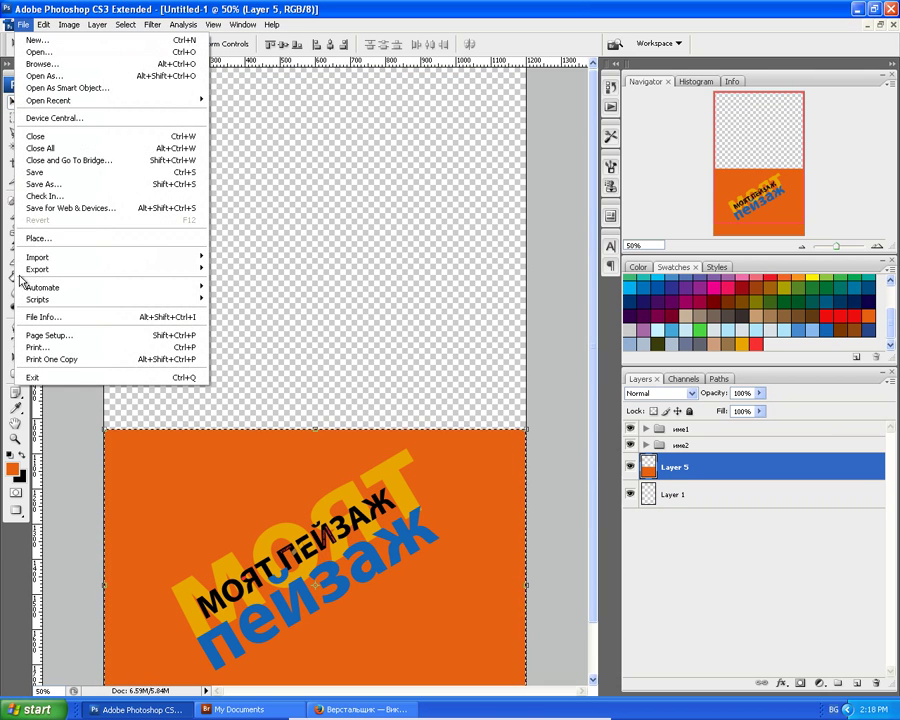
click(30, 236)
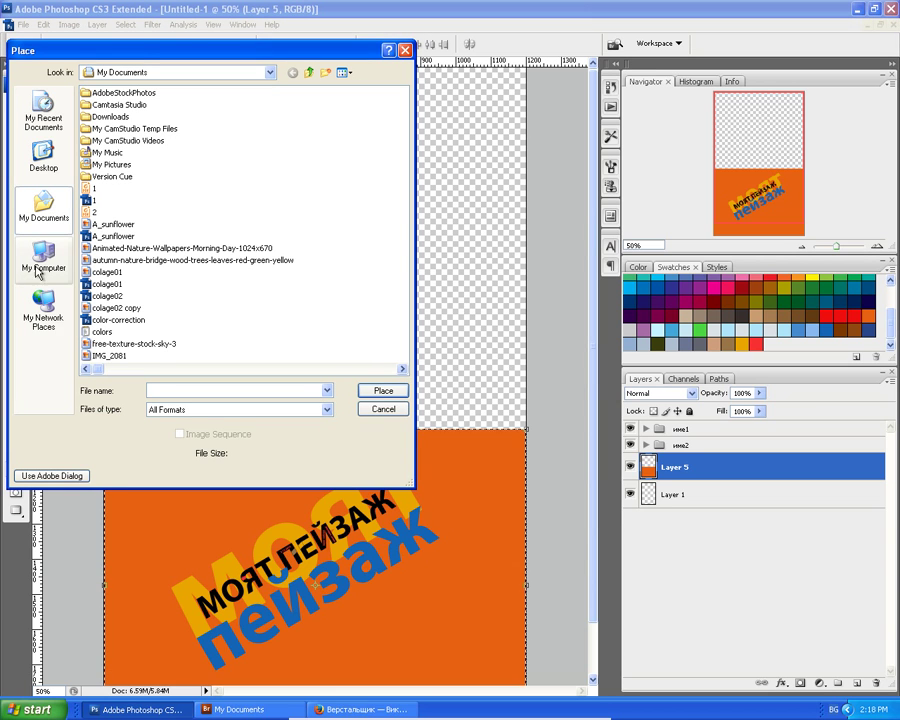
click(343, 72)
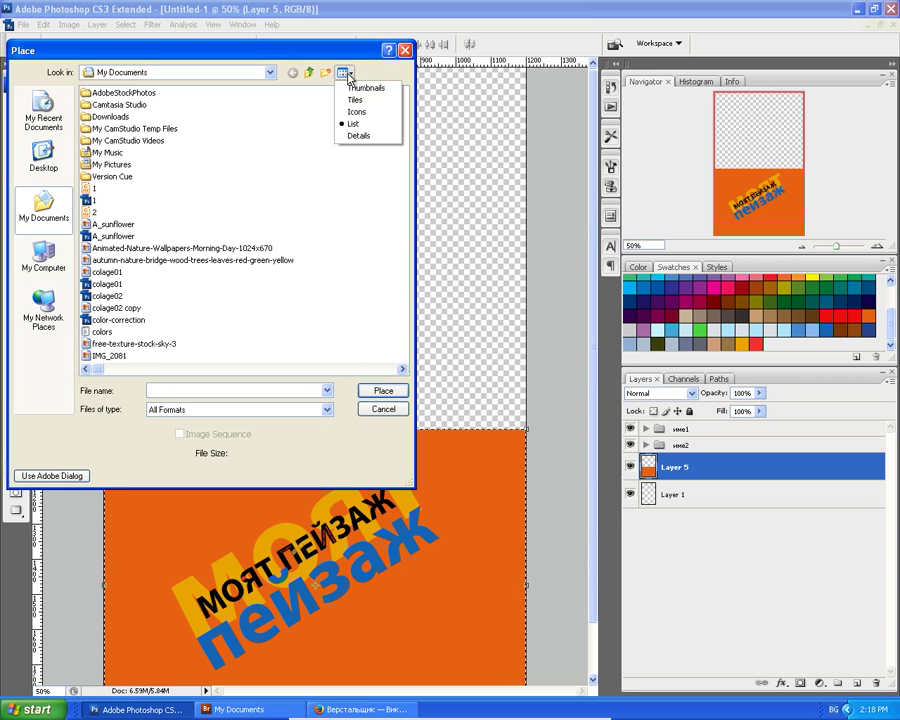
click(369, 89)
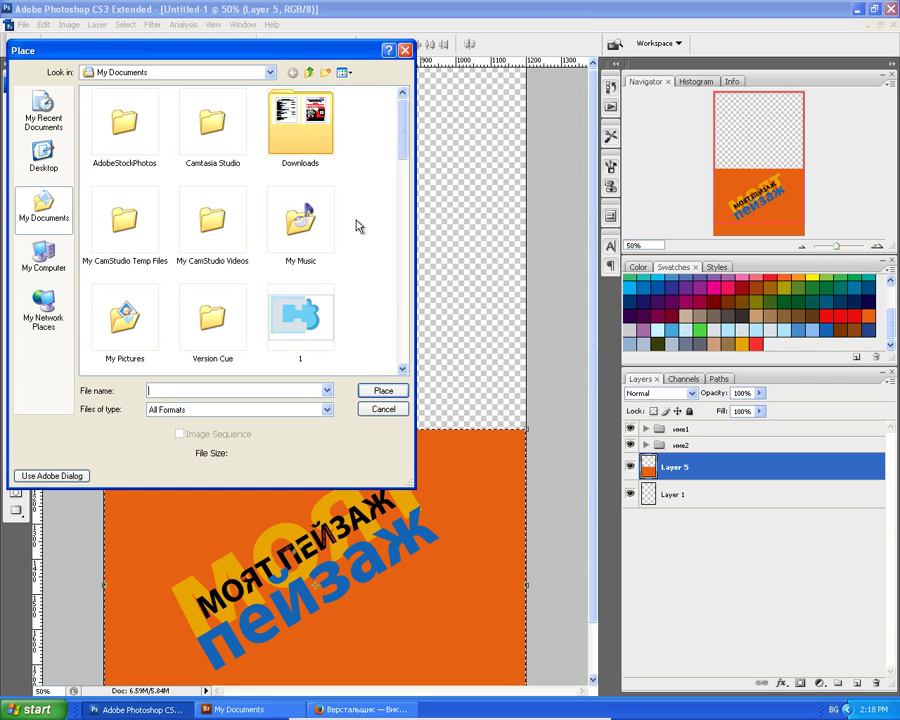
drag(400, 152, 407, 221)
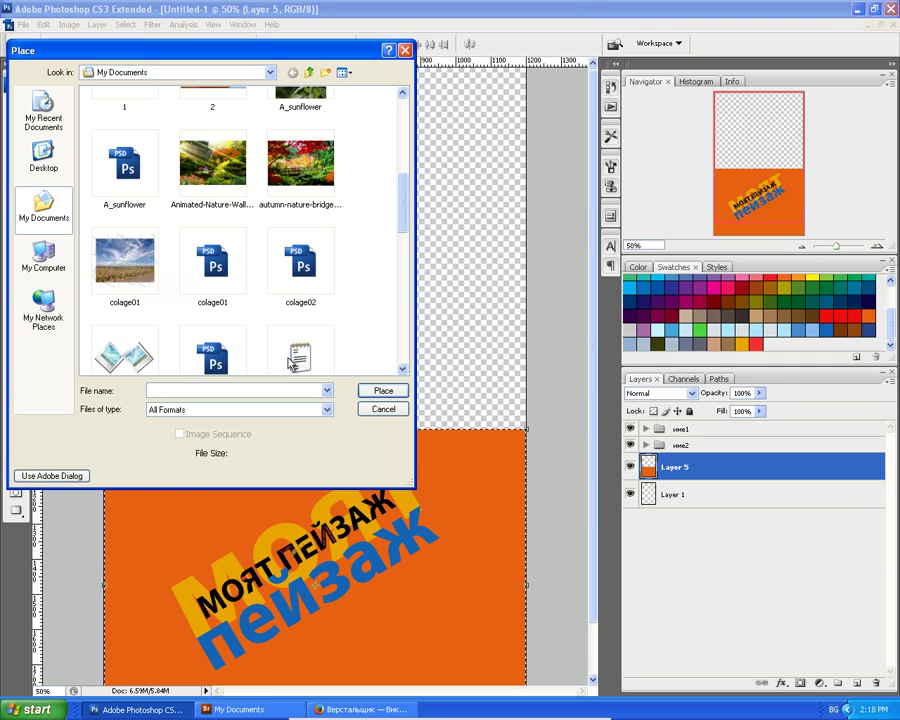
scroll(407, 270, down, 4)
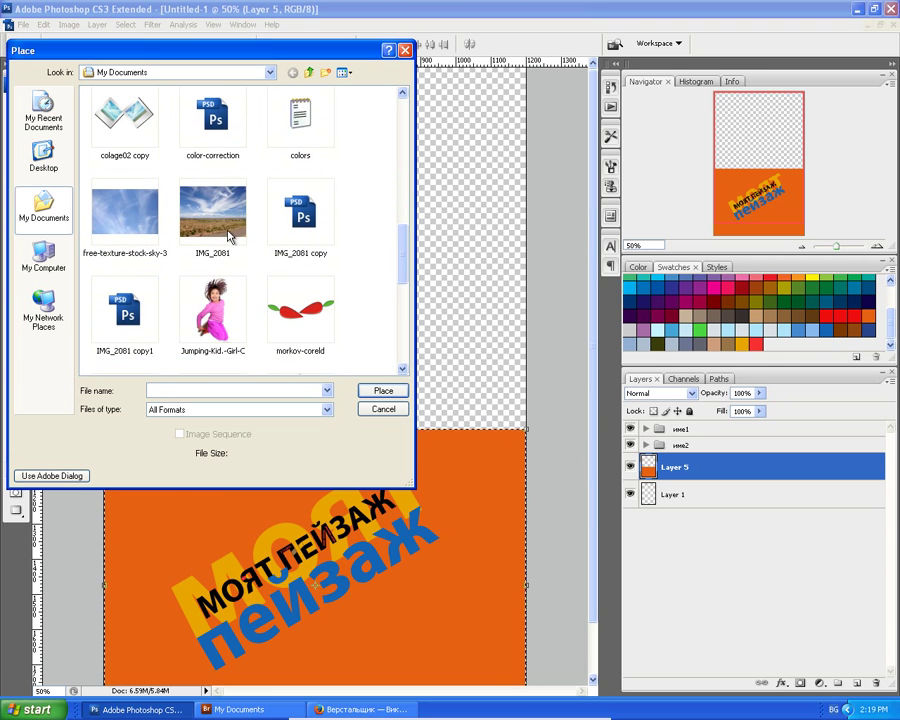
click(227, 230)
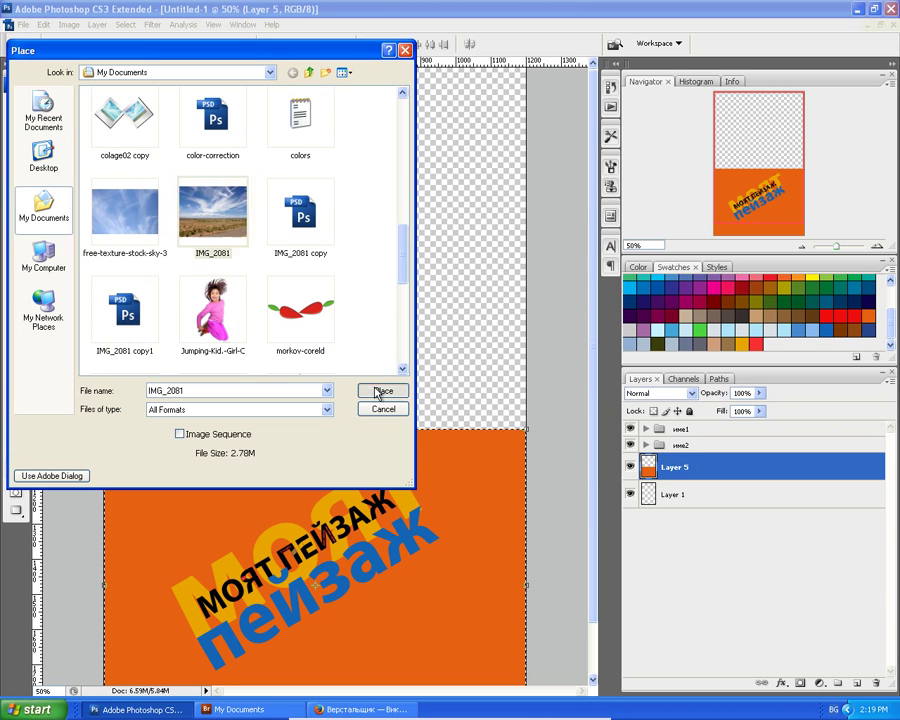
click(376, 391)
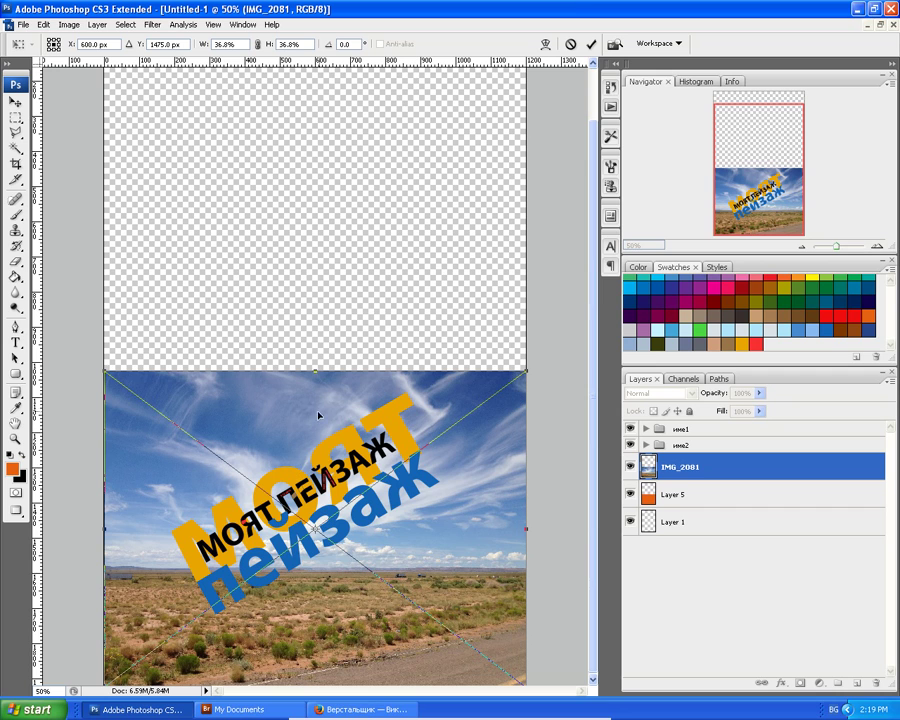
Move the photo to the top and stretch it to the full canvas width.
drag(295, 428, 296, 115)
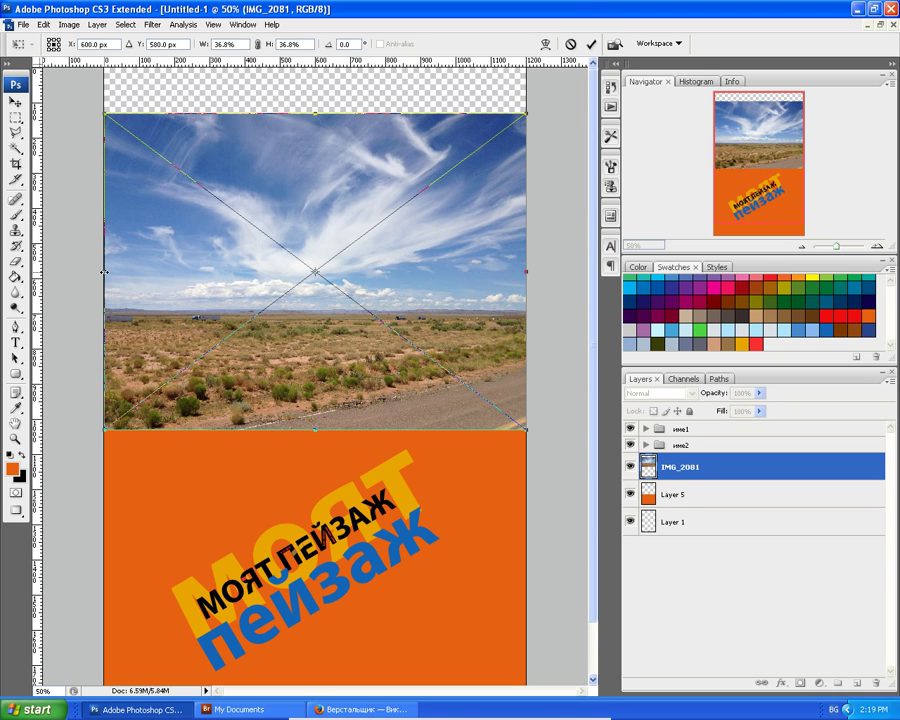
drag(104, 271, 95, 269)
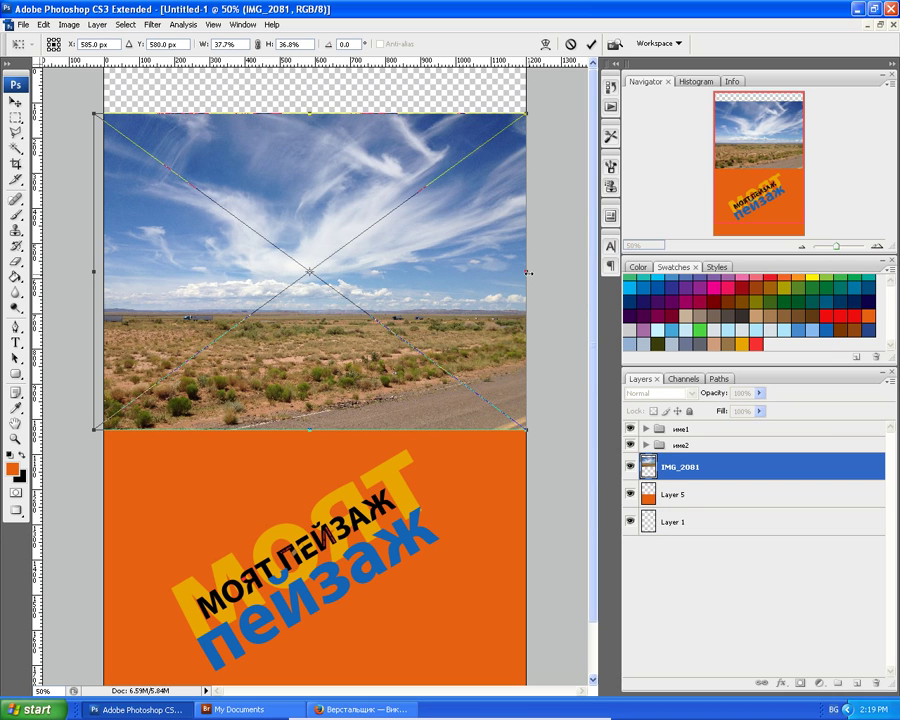
drag(527, 271, 541, 270)
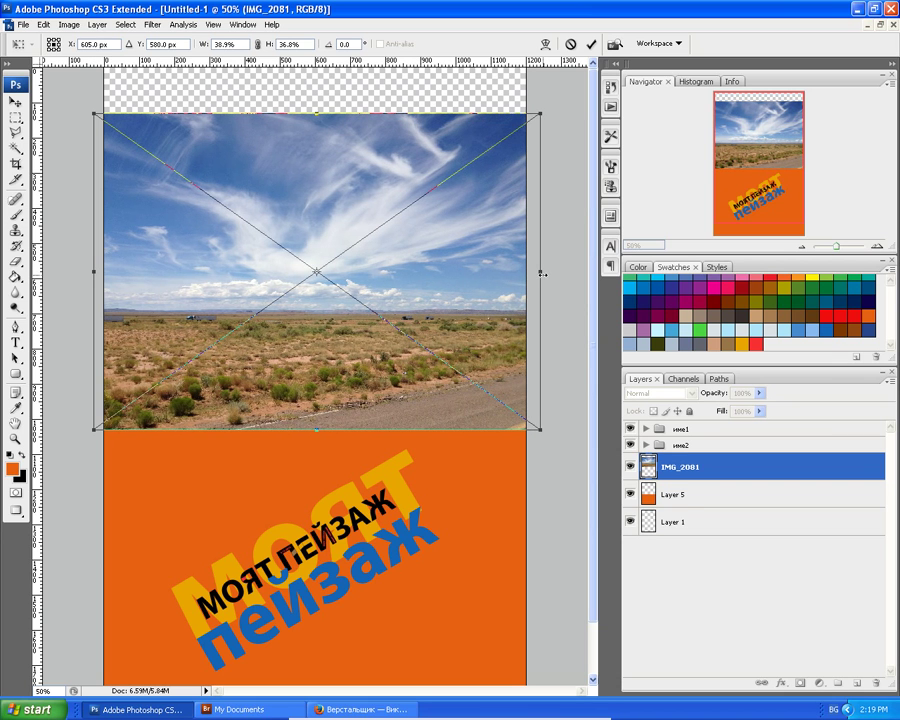
double_click(484, 288)
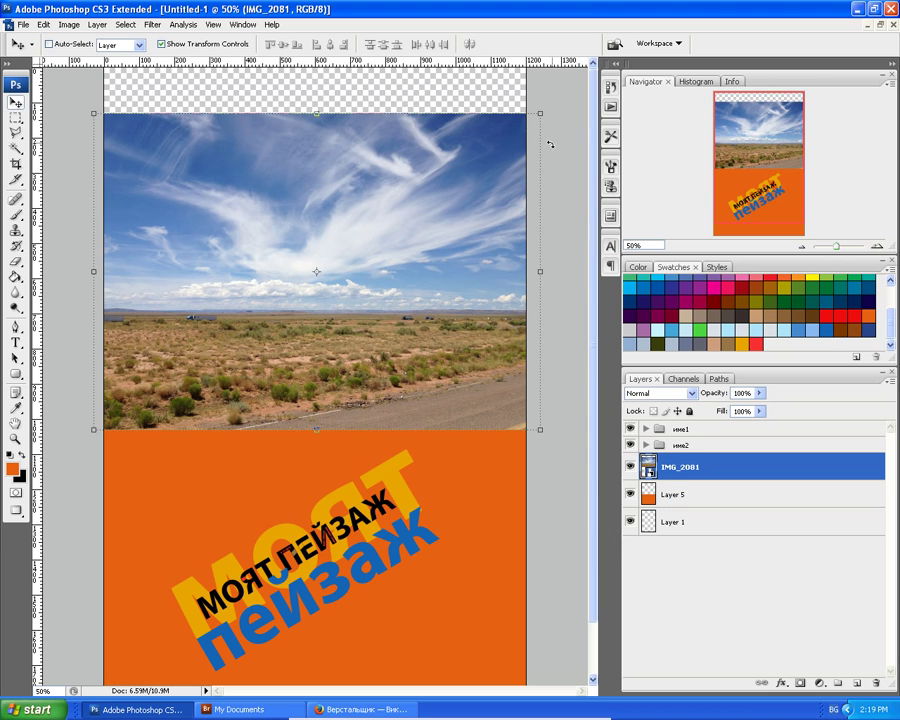
Zoom out and select the empty transparent strip at the top of the poster.
key(ctrl+minus)
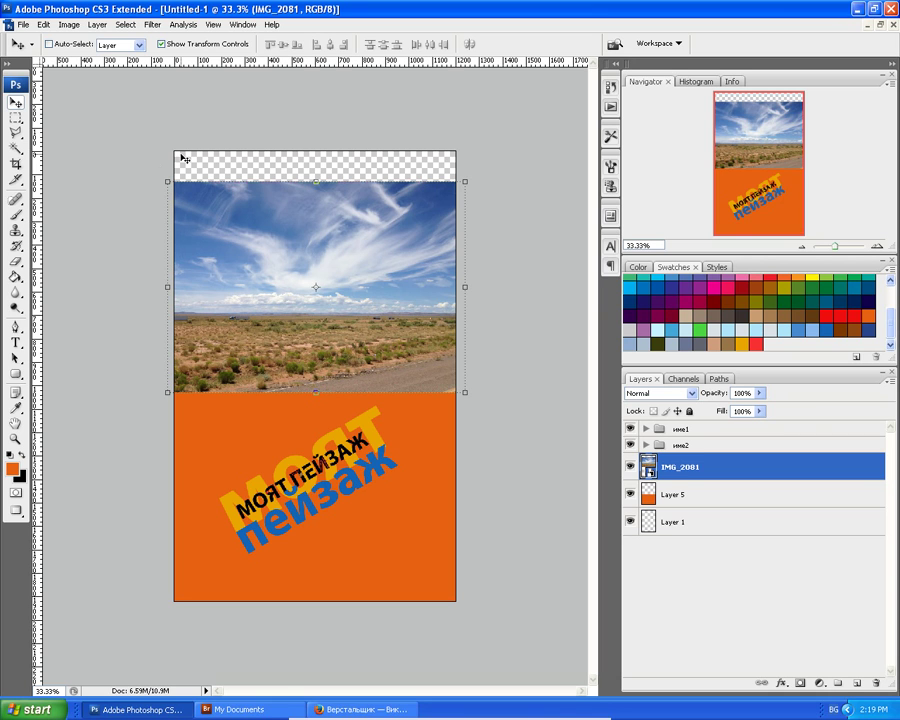
click(15, 117)
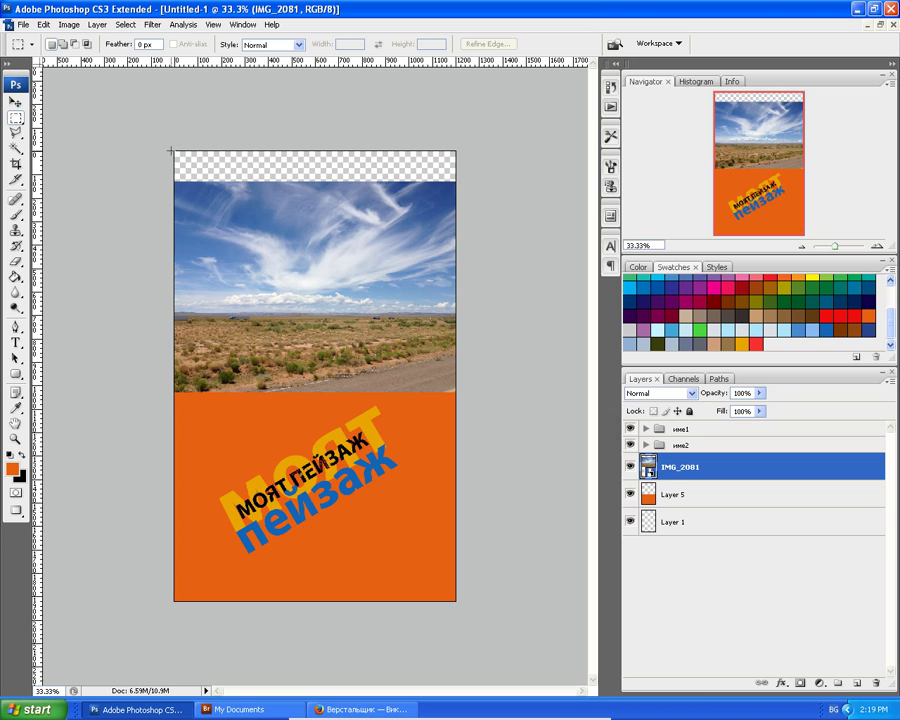
drag(174, 151, 286, 178)
drag(461, 181, 457, 181)
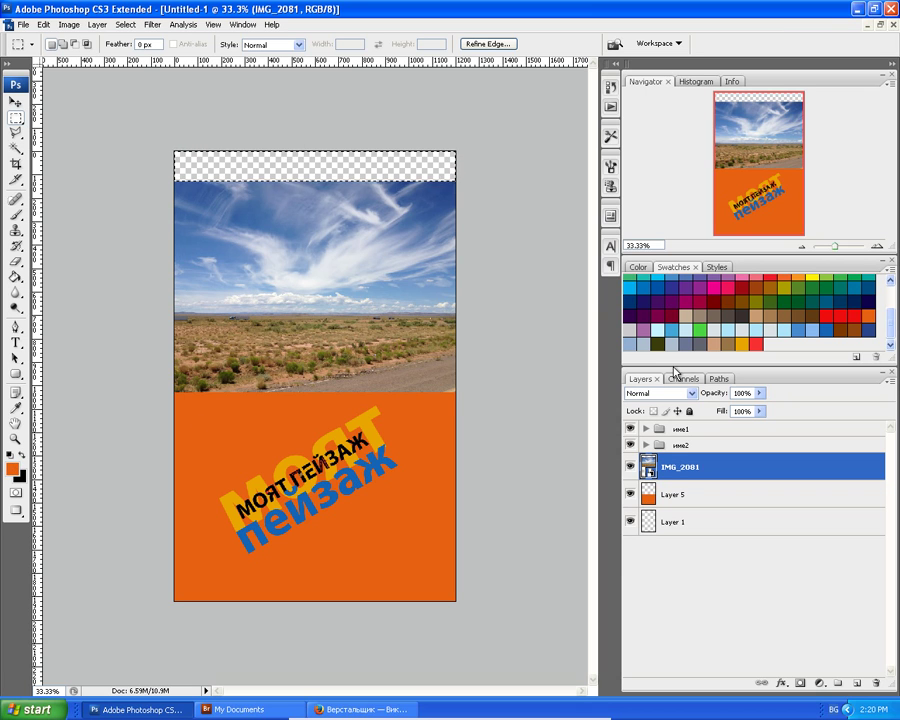
Sample olive 948542 from the desert ground and add it as a new swatch.
click(16, 408)
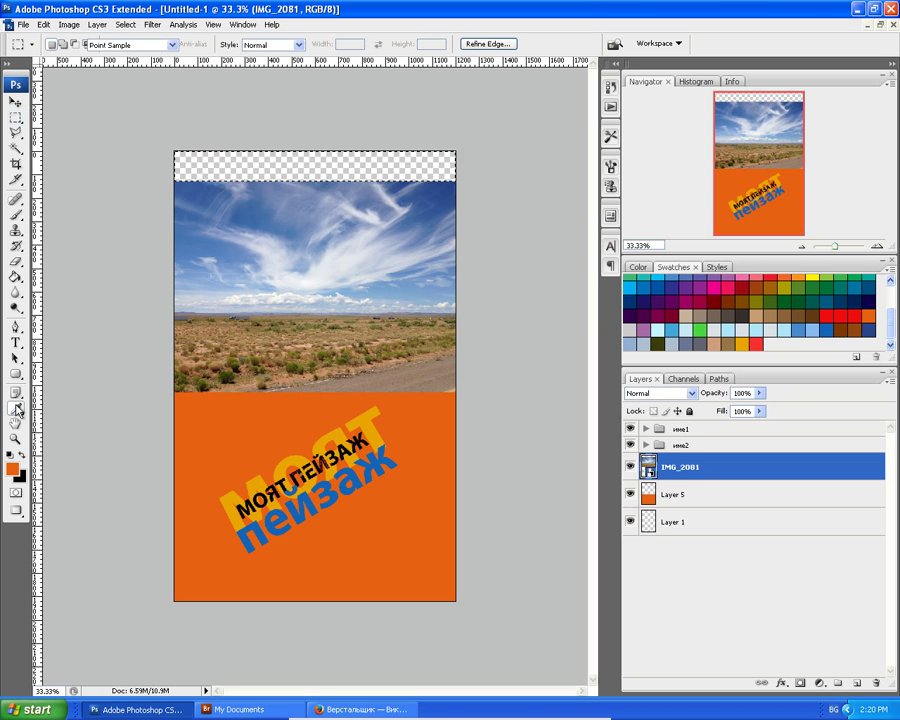
click(186, 375)
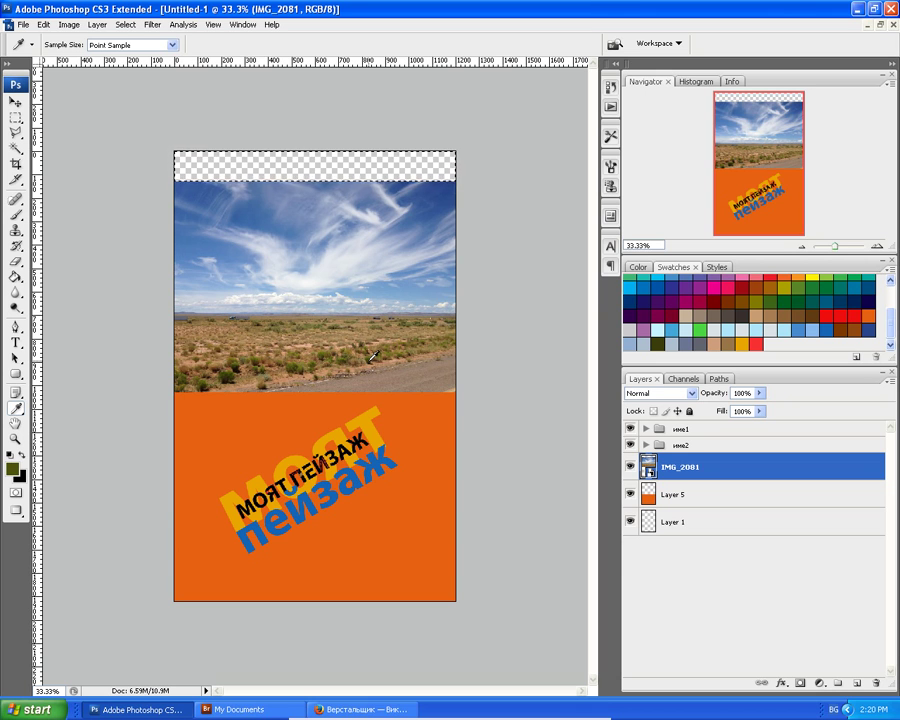
click(400, 351)
click(11, 470)
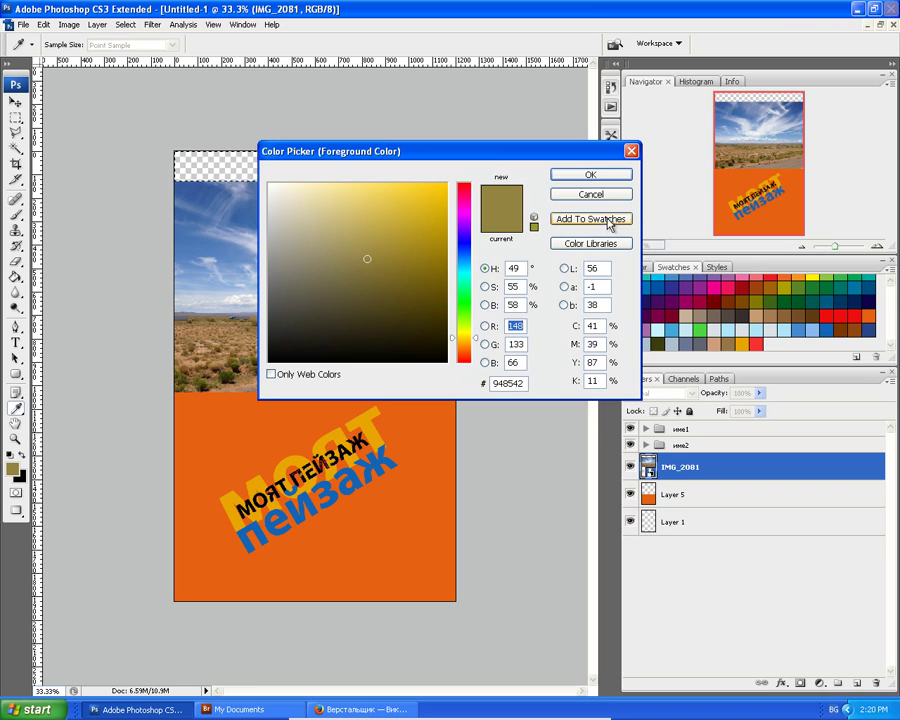
click(607, 220)
click(580, 236)
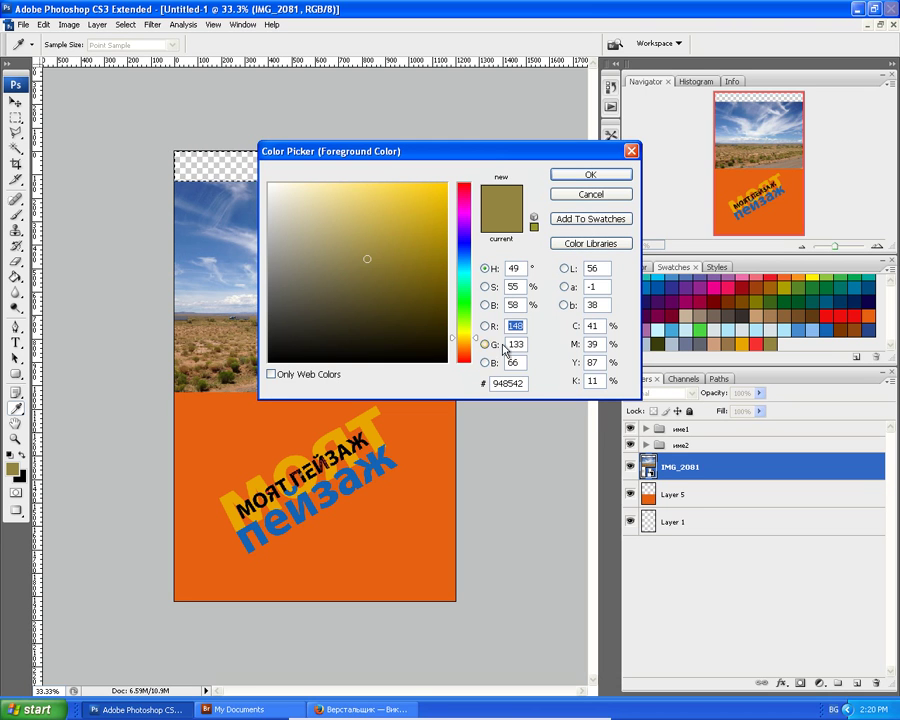
click(590, 175)
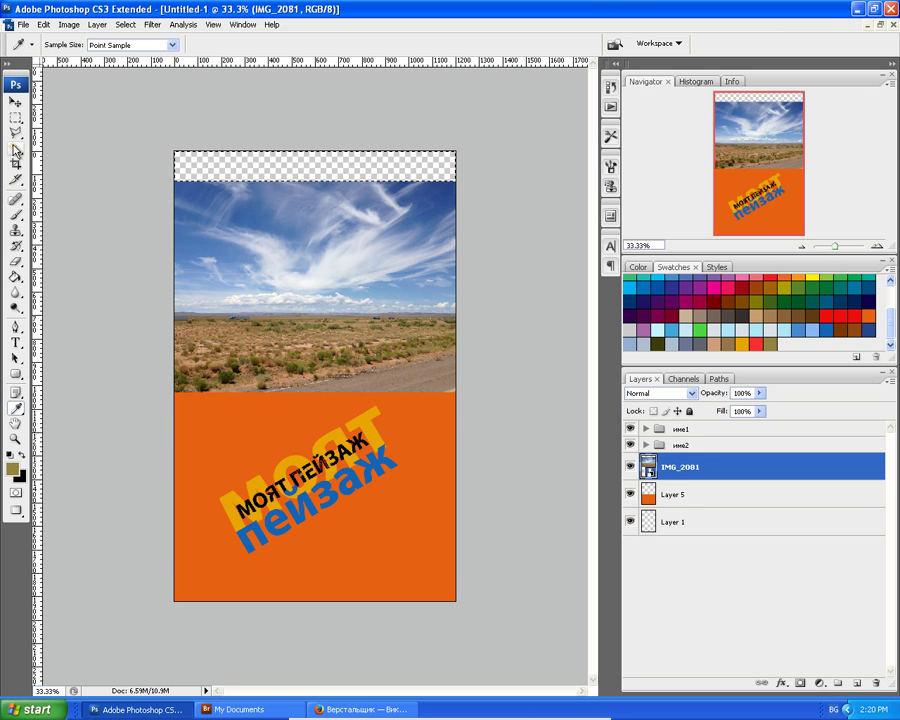
Rasterize IMG_2081, add a new layer, and fill the top strip with olive.
click(15, 277)
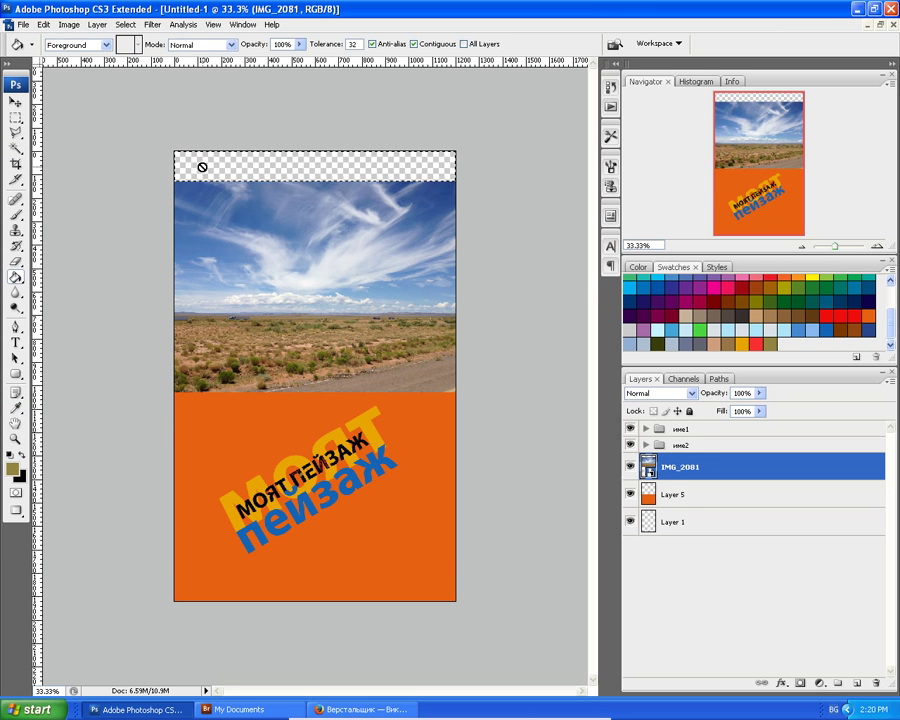
click(201, 167)
click(441, 276)
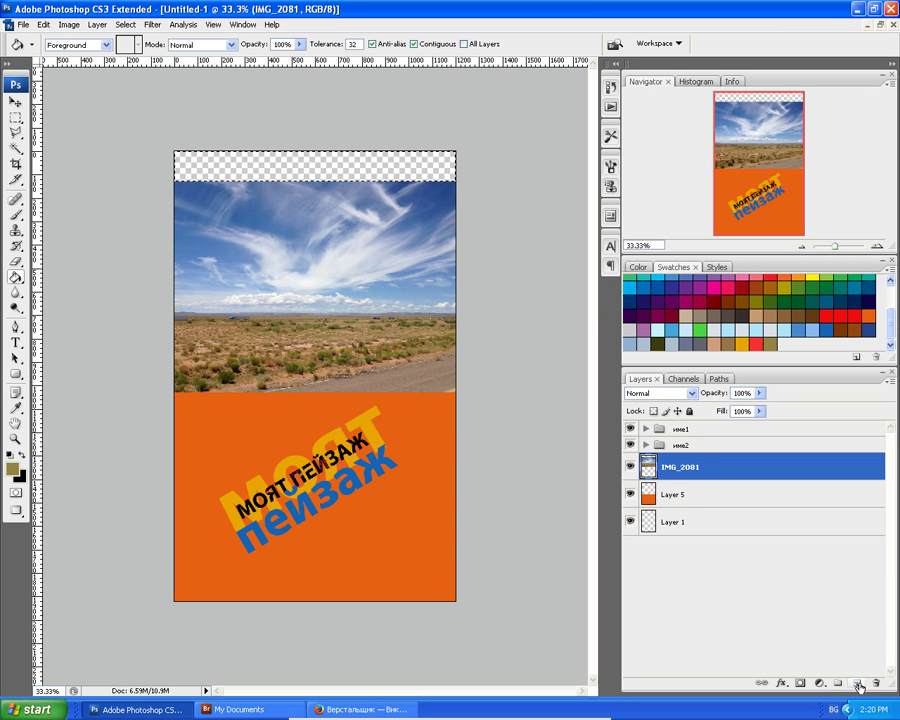
click(855, 684)
click(274, 164)
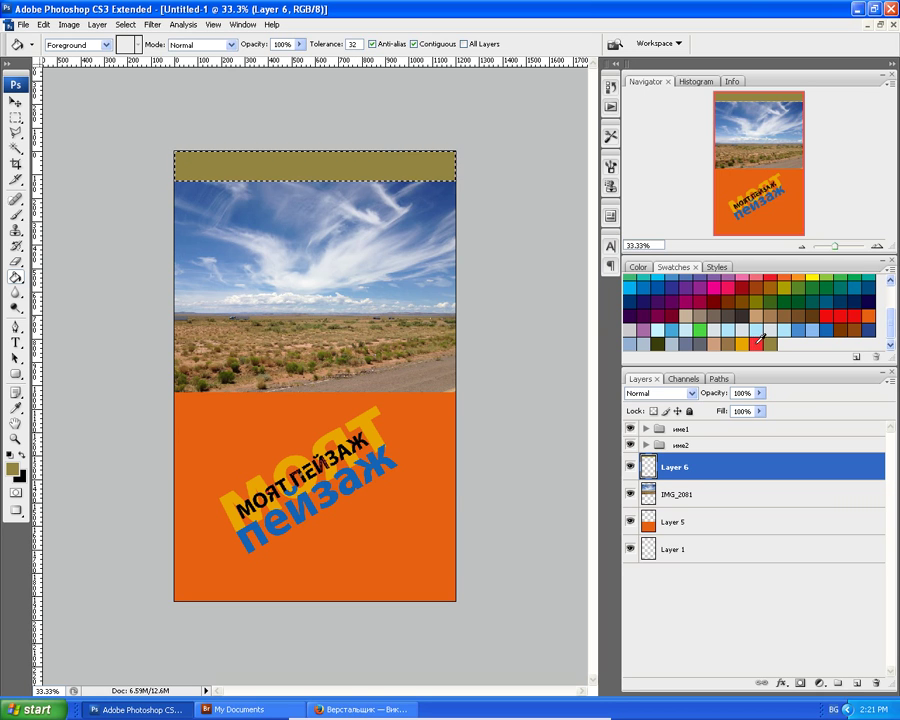
Refill the top strip on Layer 6 with orange to match the lower band.
click(758, 344)
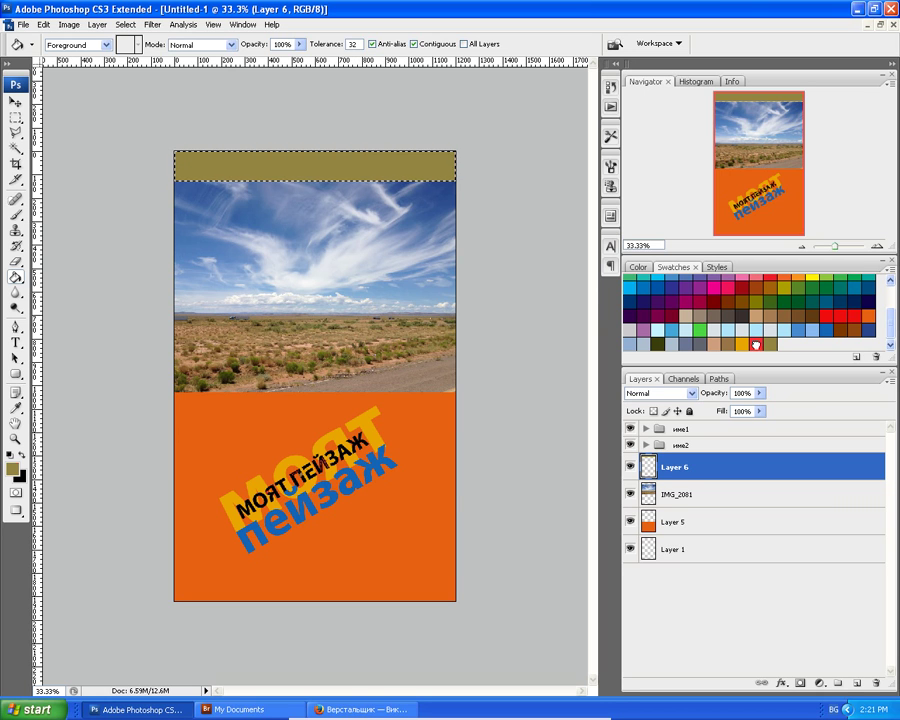
click(316, 171)
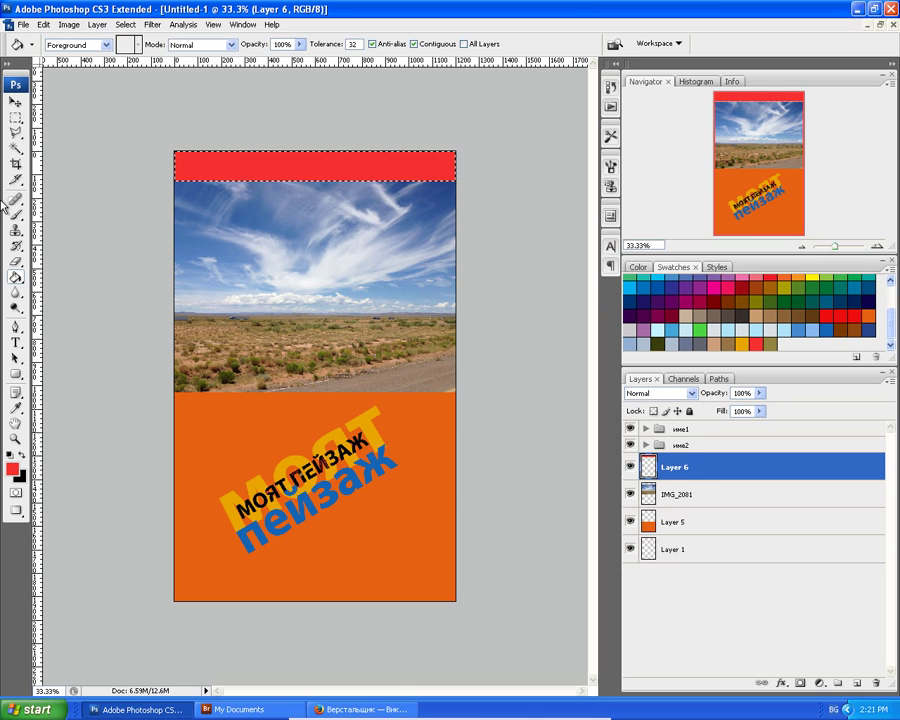
click(874, 314)
click(234, 163)
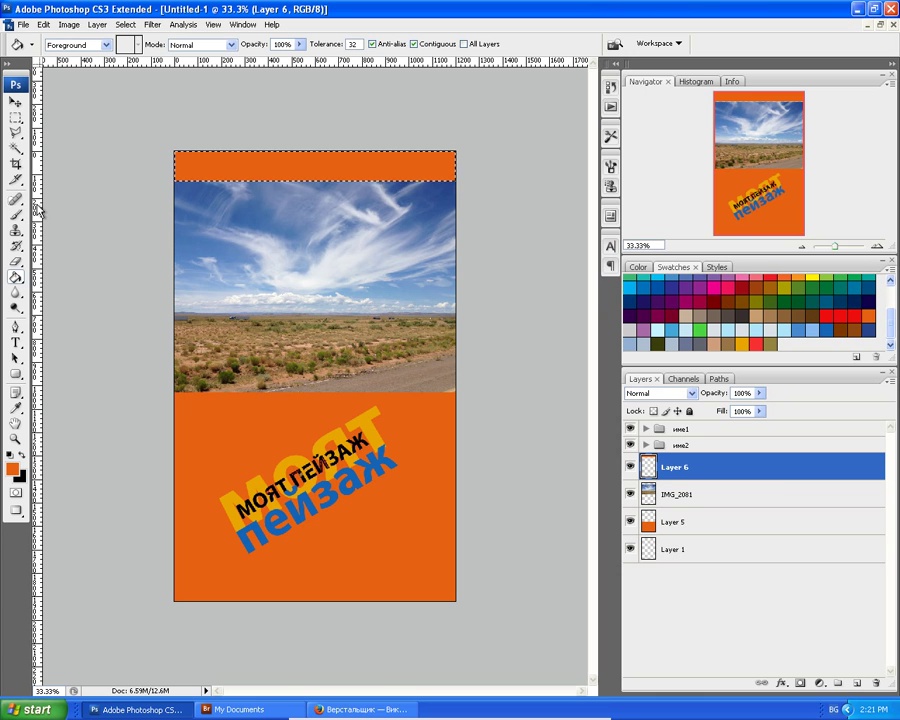
key(v)
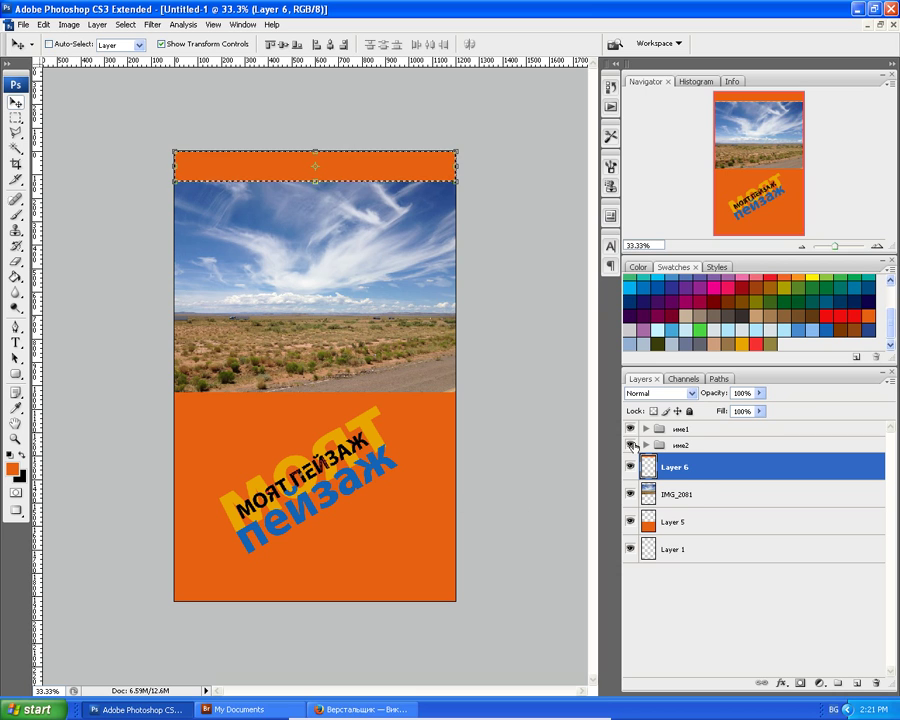
Enlarge the име1 text group from its bottom-left corner and shift it down-left.
click(683, 431)
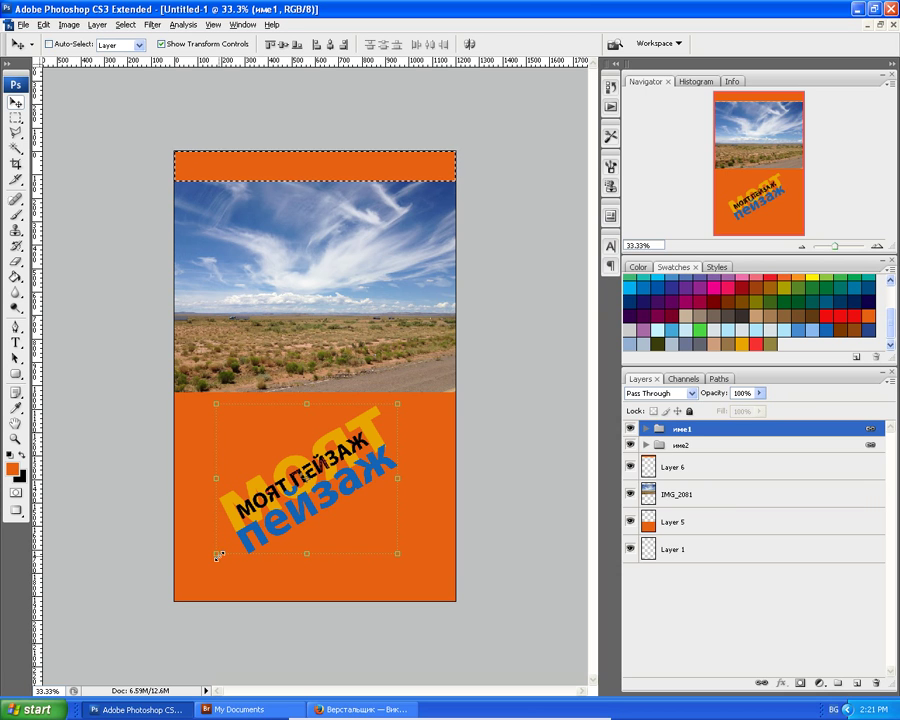
drag(216, 556, 188, 573)
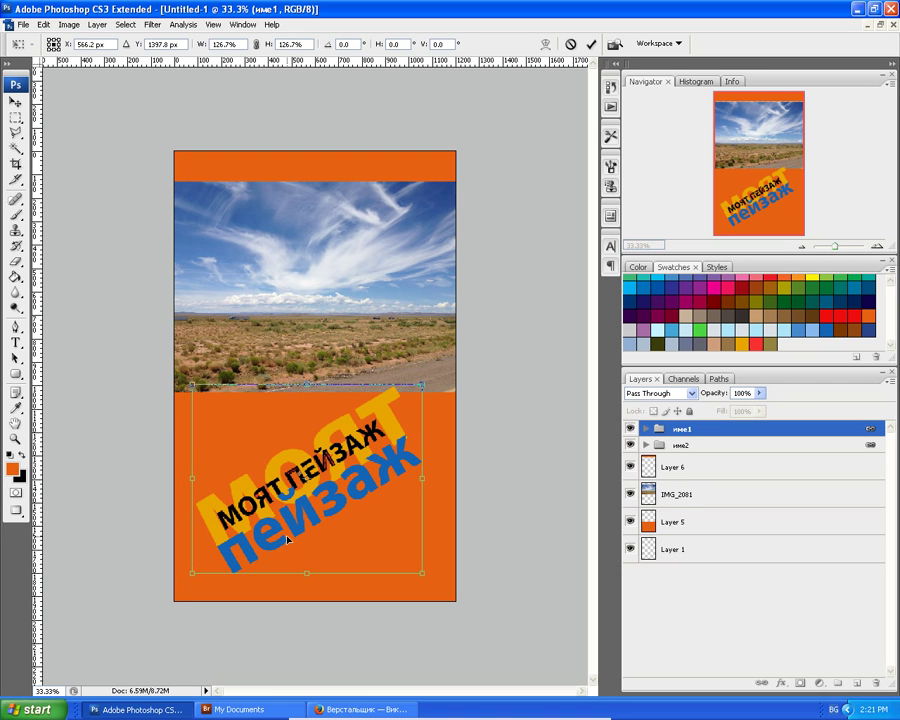
key(Return)
mouse_move(288, 540)
mouse_down()
mouse_move(276, 555)
mouse_move(283, 552)
mouse_up()
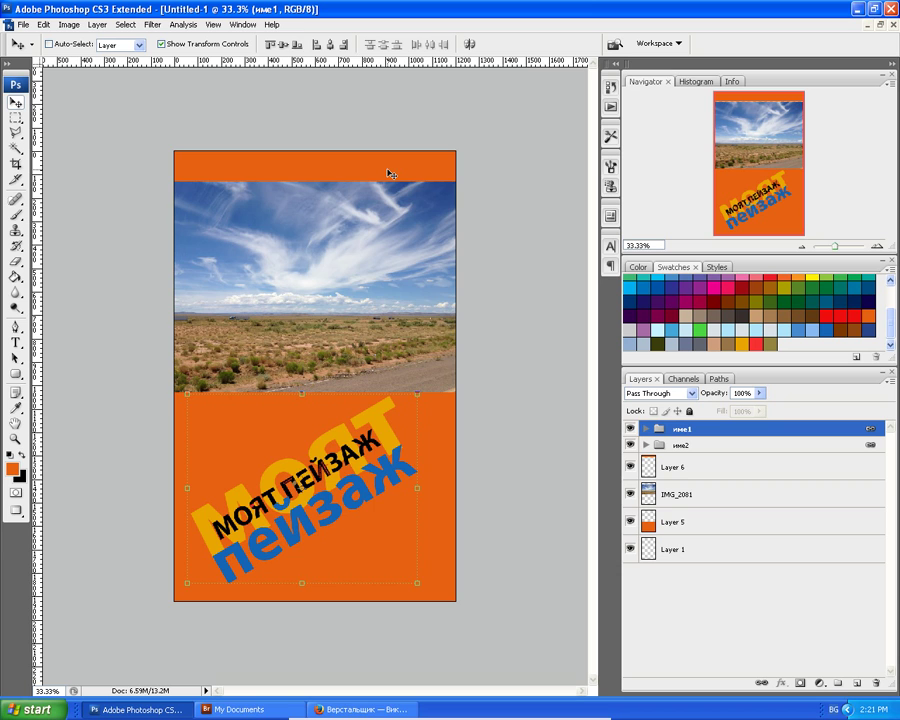
Zoom to 100% to inspect the title, then zoom out to the whole poster.
key(ctrl+plus)
key(ctrl+plus)
key(ctrl+plus)
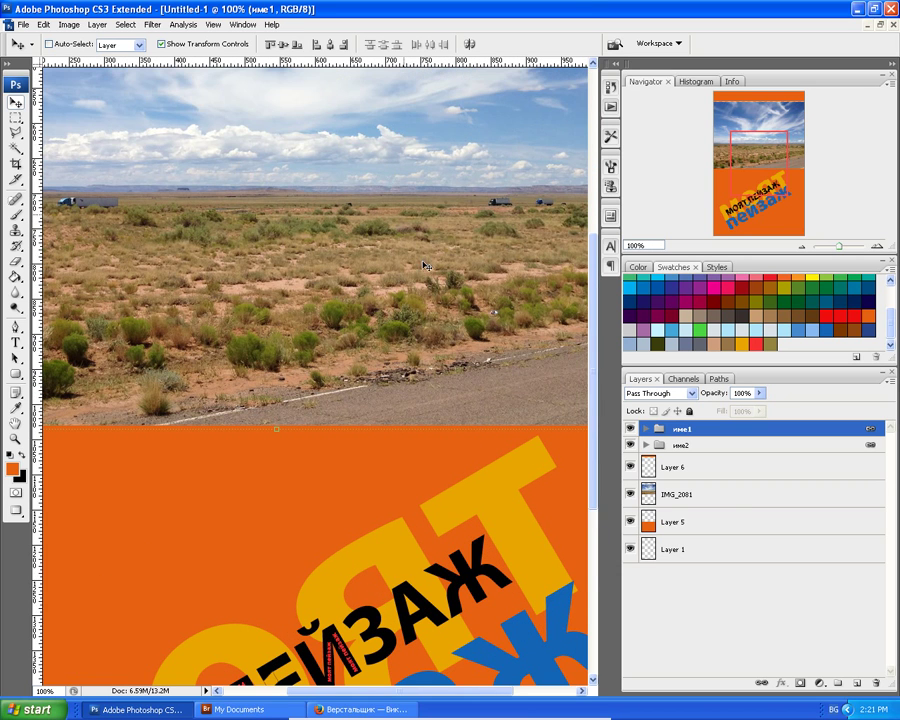
scroll(390, 174, down, 5)
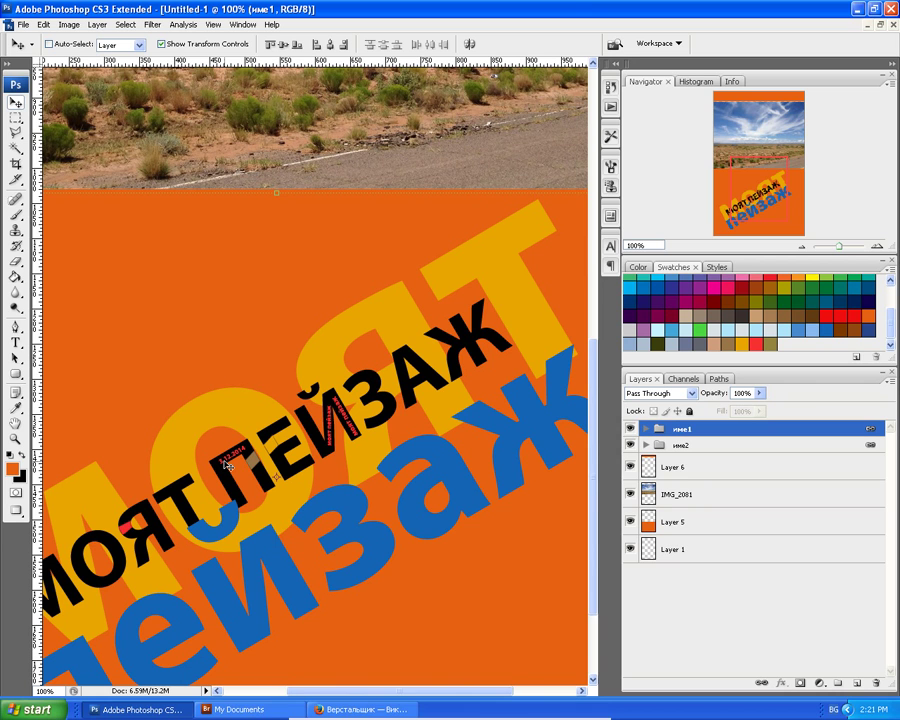
scroll(230, 463, down, 1)
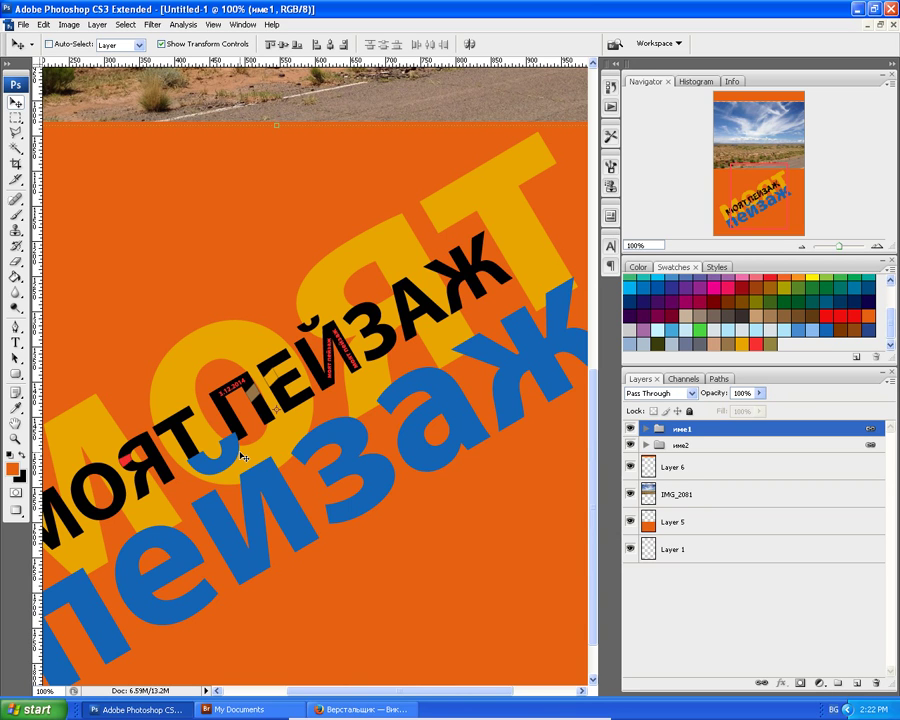
scroll(230, 448, down, 2)
scroll(237, 447, up, 3)
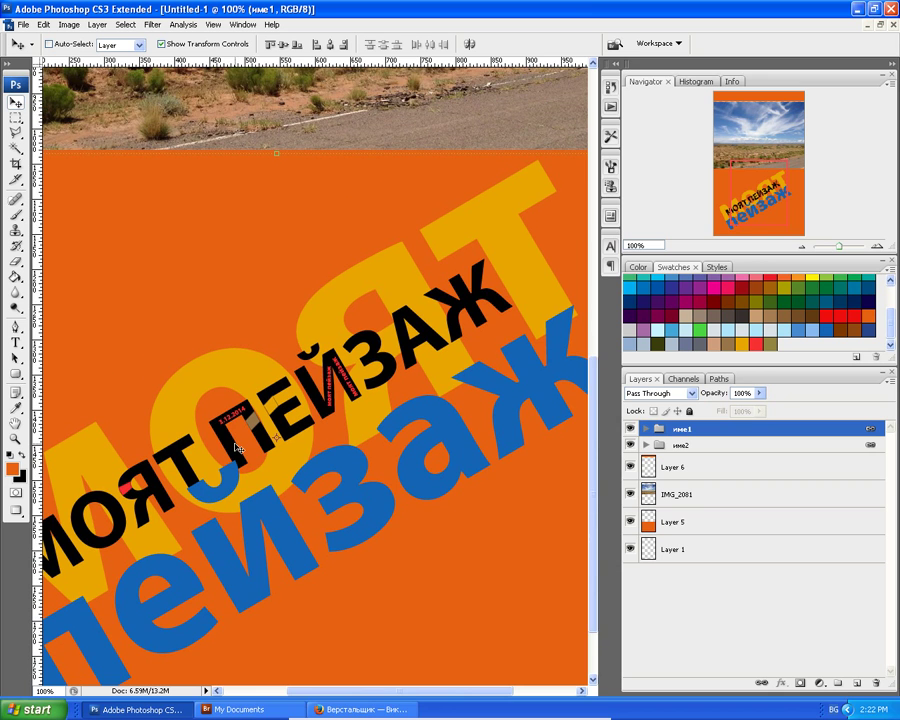
key(ctrl+minus)
key(ctrl+minus)
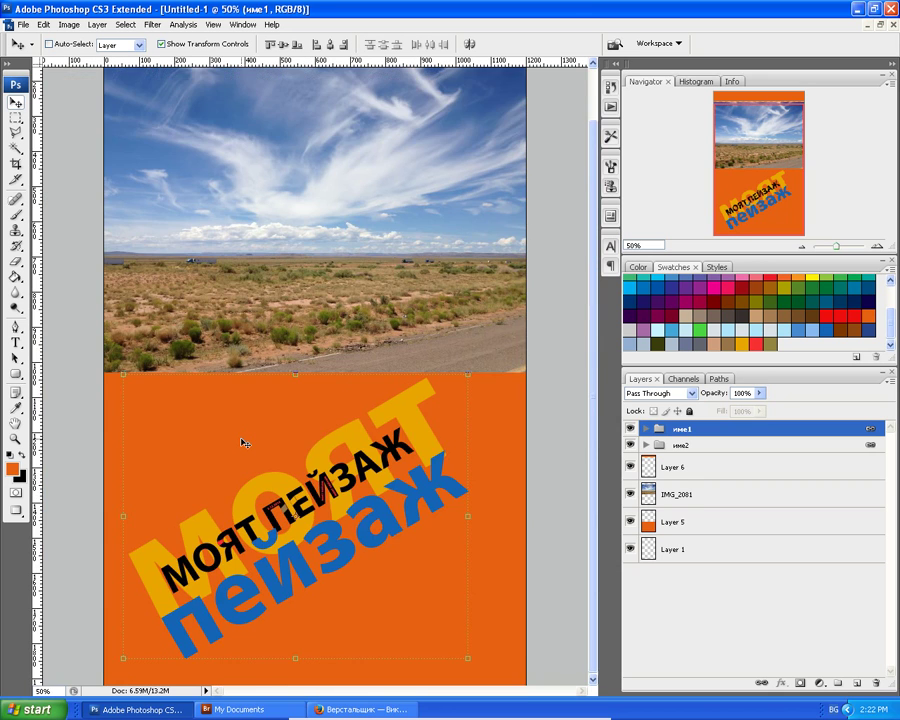
key(ctrl+plus)
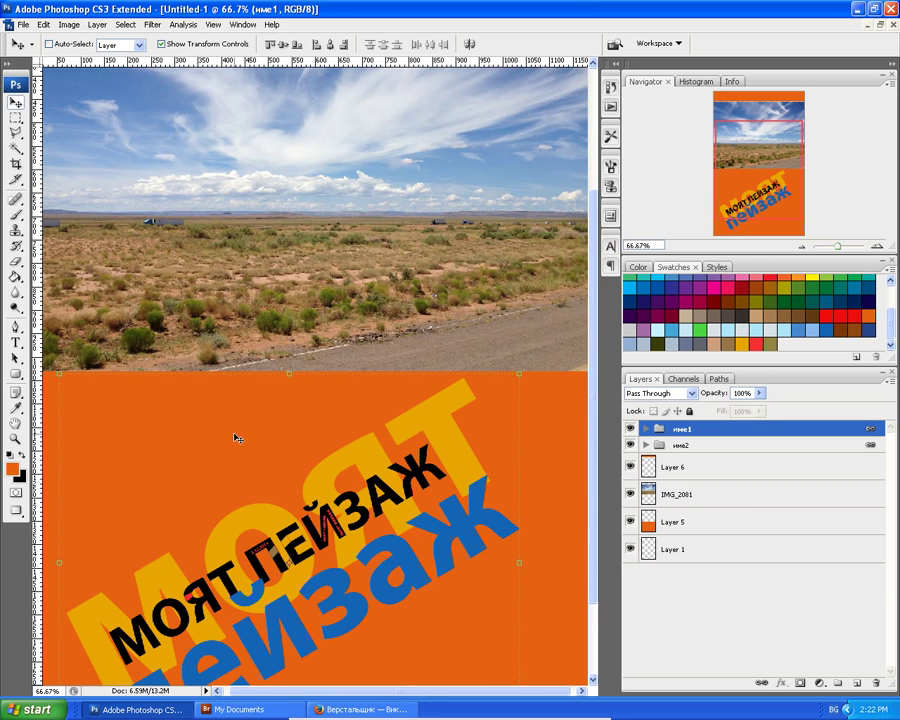
key(ctrl+minus)
key(shift+Down)
key(shift+Down)
key(shift+Down)
key(shift+Down)
key(shift+Down)
key(shift+Down)
key(shift+Down)
key(shift+Down)
key(shift+Down)
key(shift+Down)
key(shift+Down)
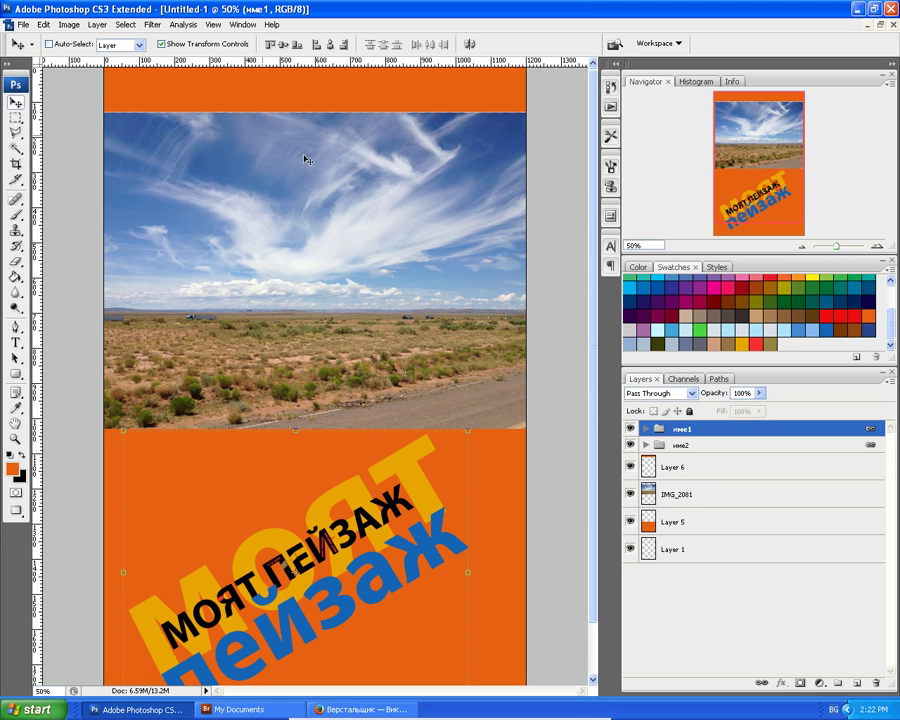
Stretch Layer 6's top orange band down over the photo, then start a text layer on it.
click(650, 470)
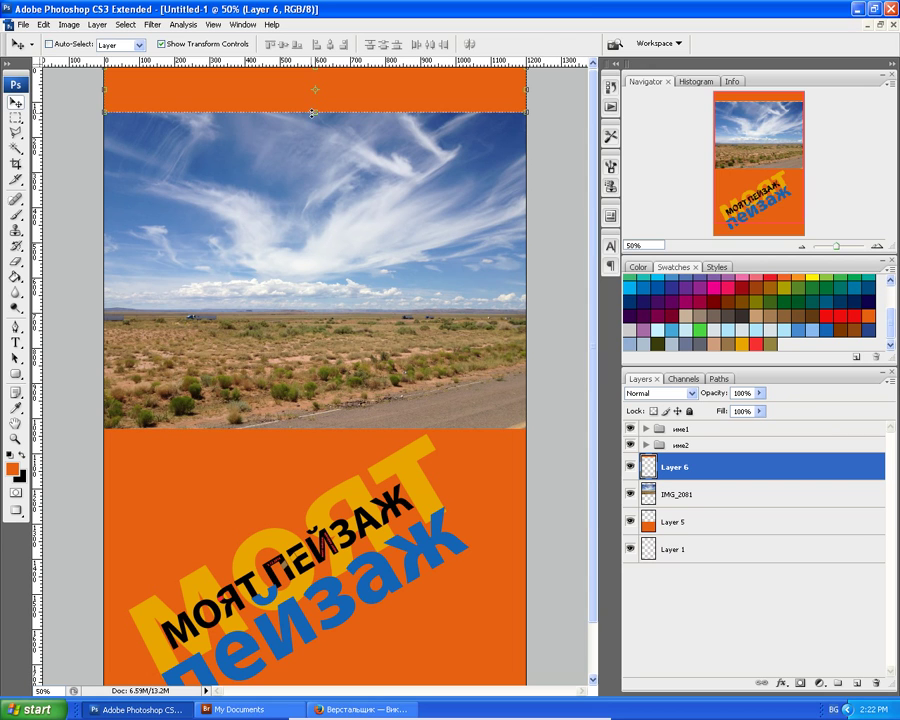
drag(315, 112, 316, 124)
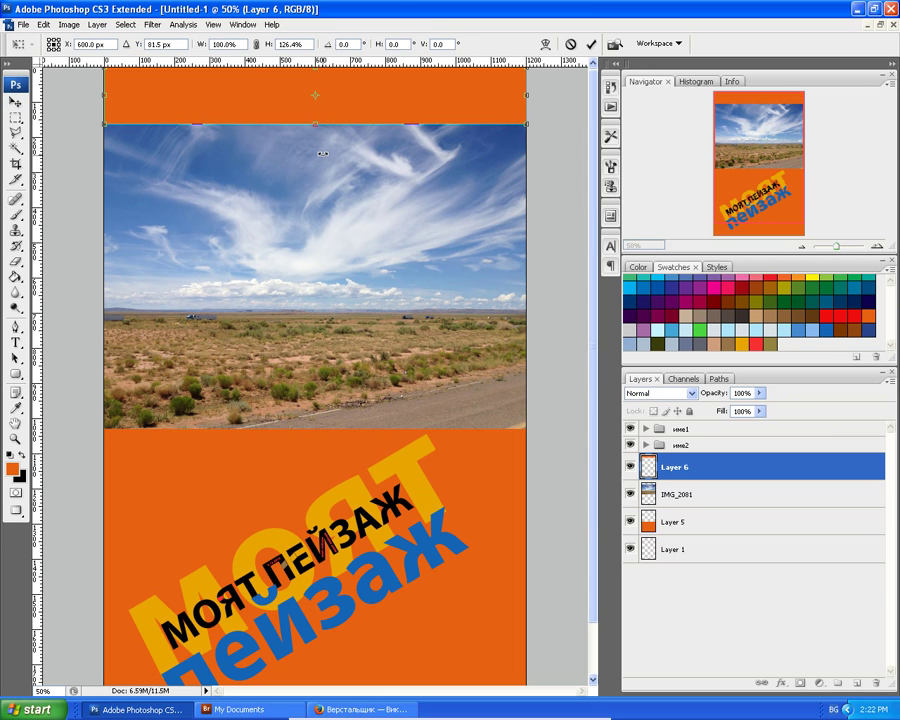
key(Return)
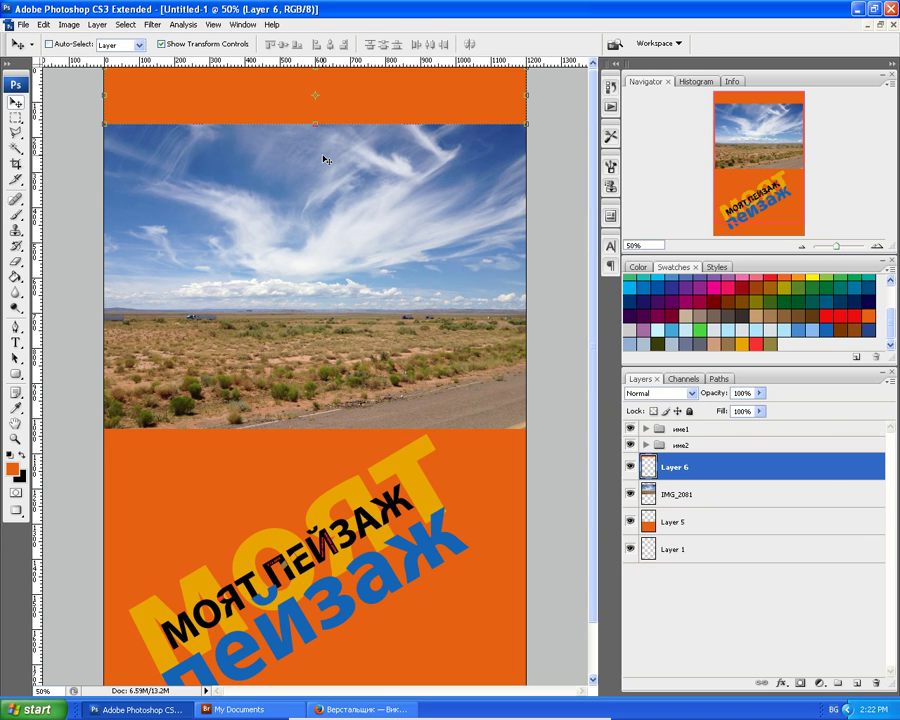
key(ctrl+z)
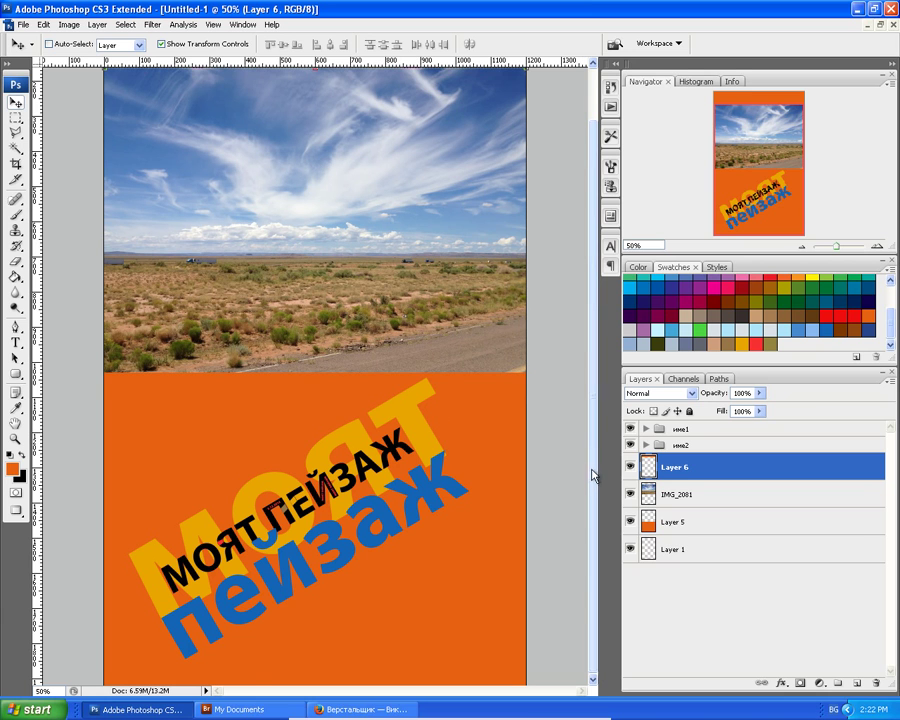
key(ctrl+z)
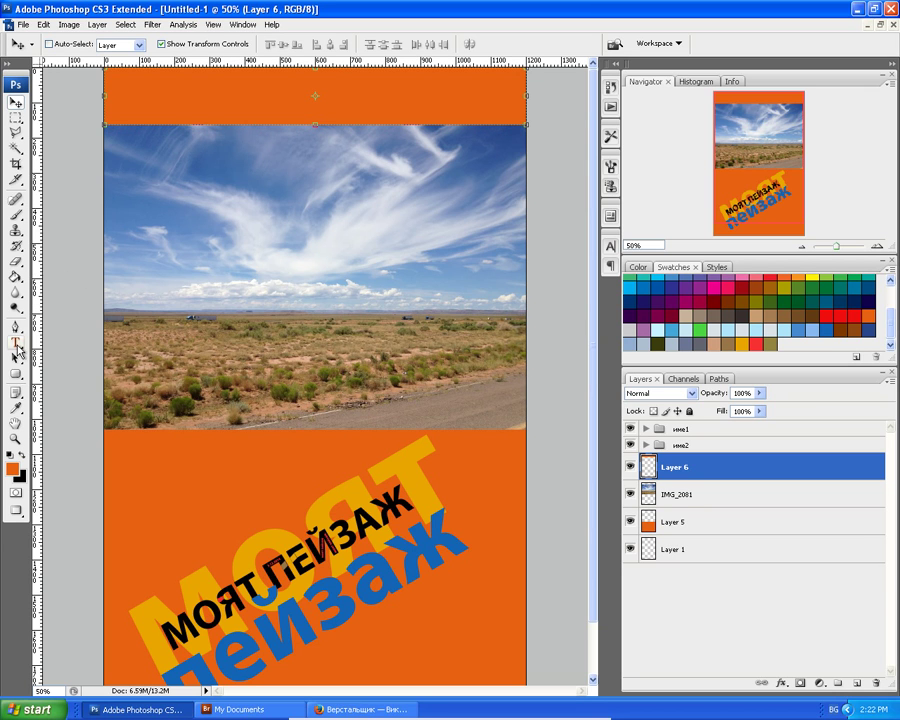
key(t)
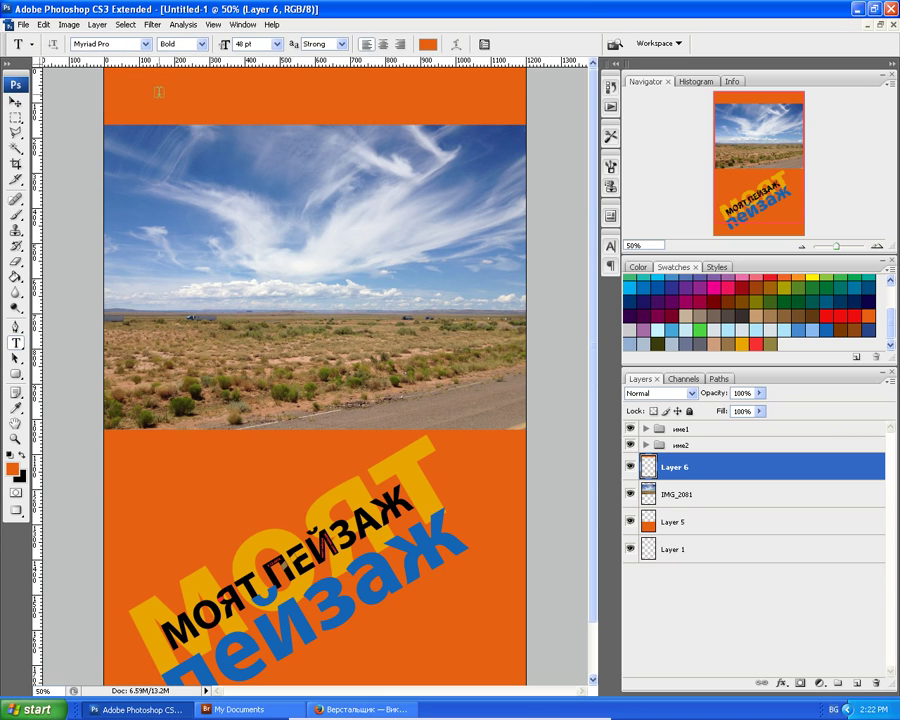
click(159, 97)
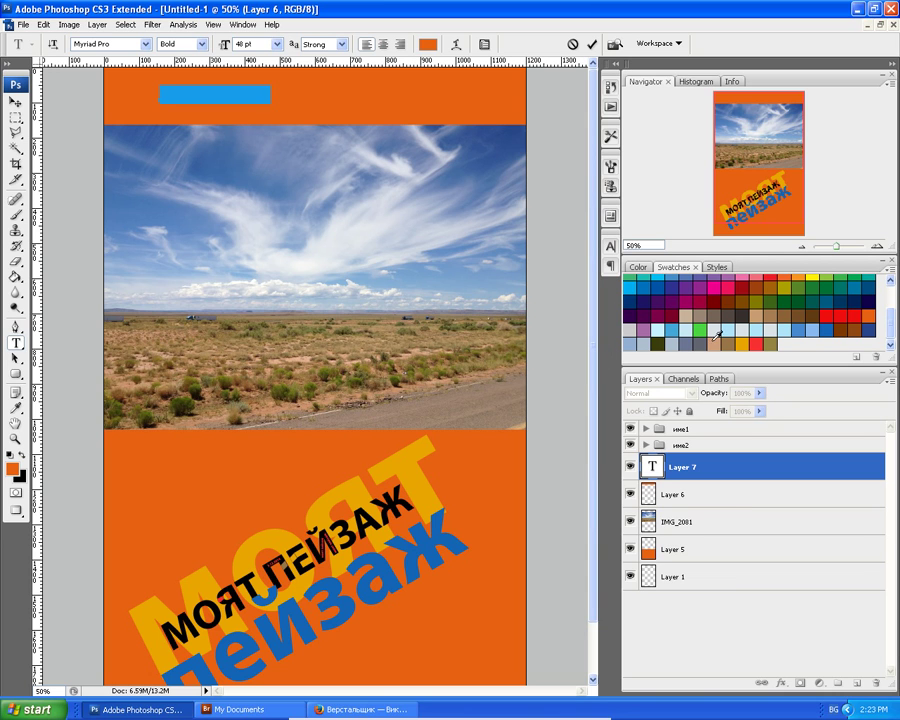
Colour the фото изложба caption dark brown, scale it up and centre it in the top band.
click(747, 313)
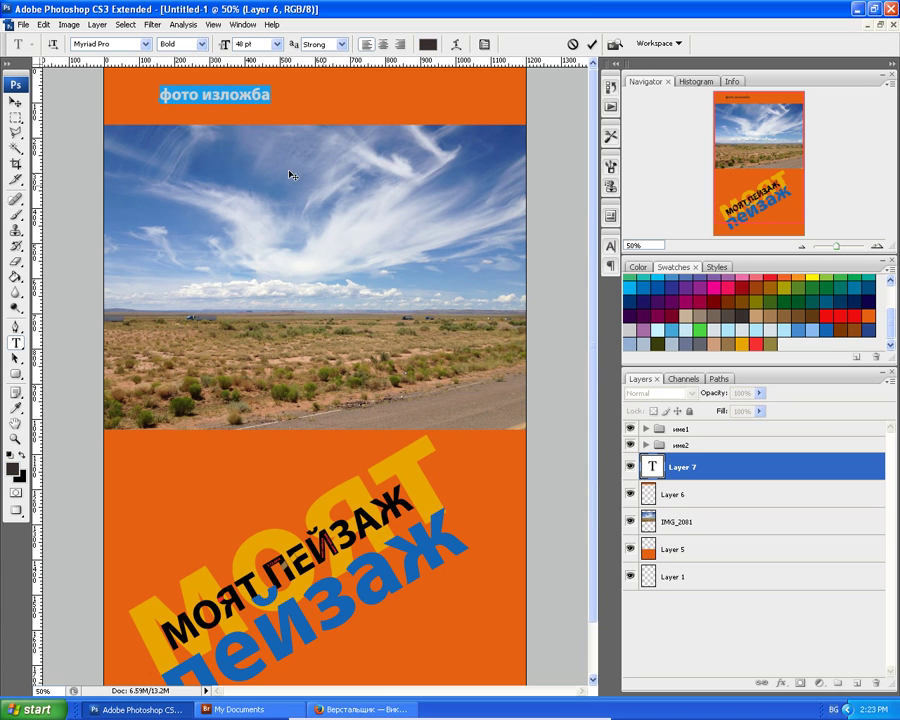
click(15, 102)
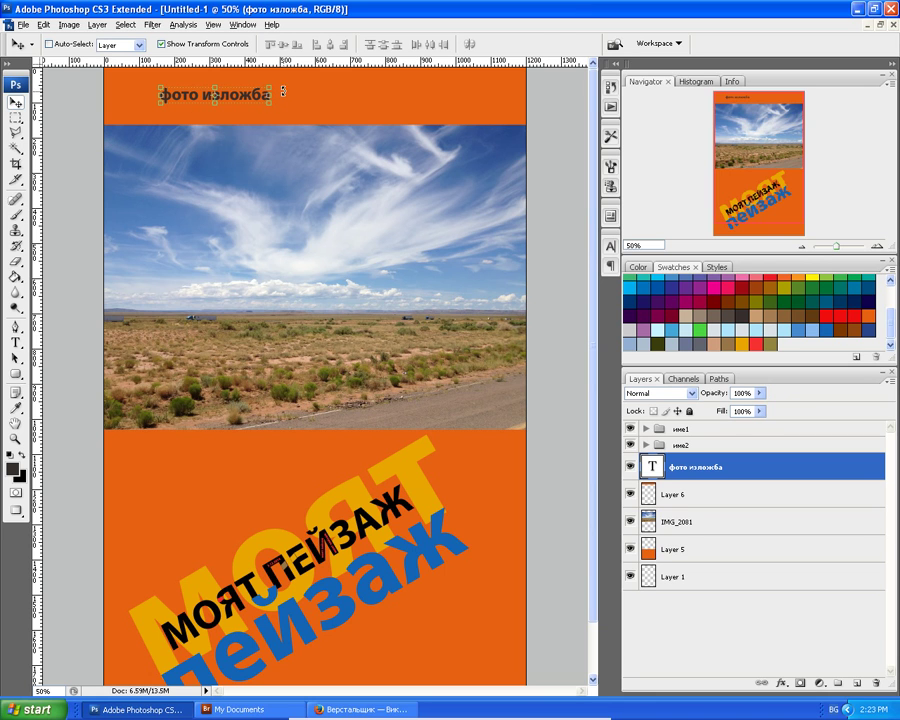
drag(270, 87, 322, 76)
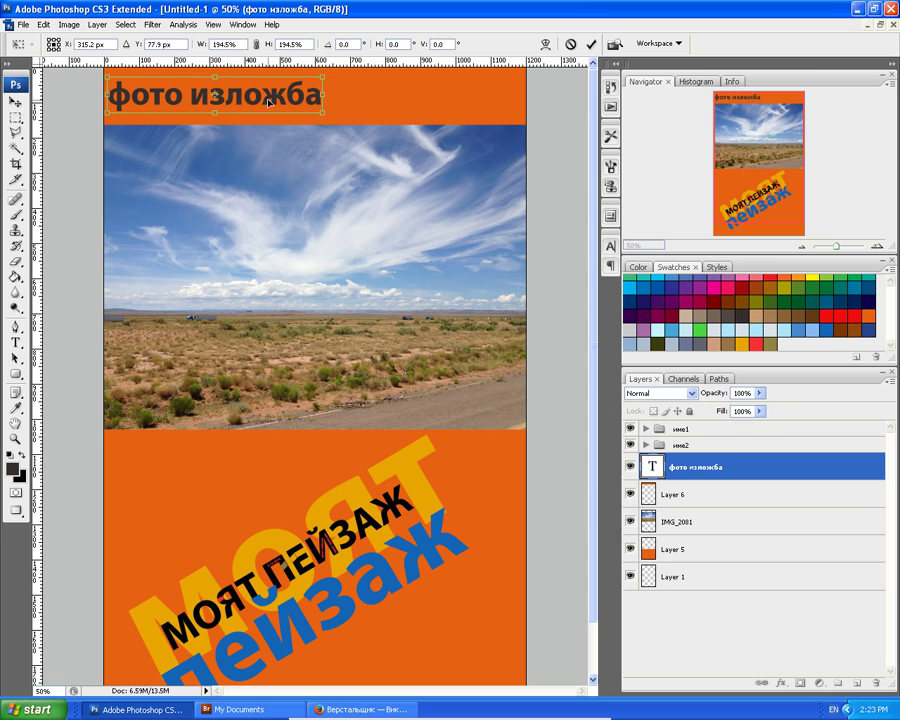
drag(268, 101, 362, 101)
key(Return)
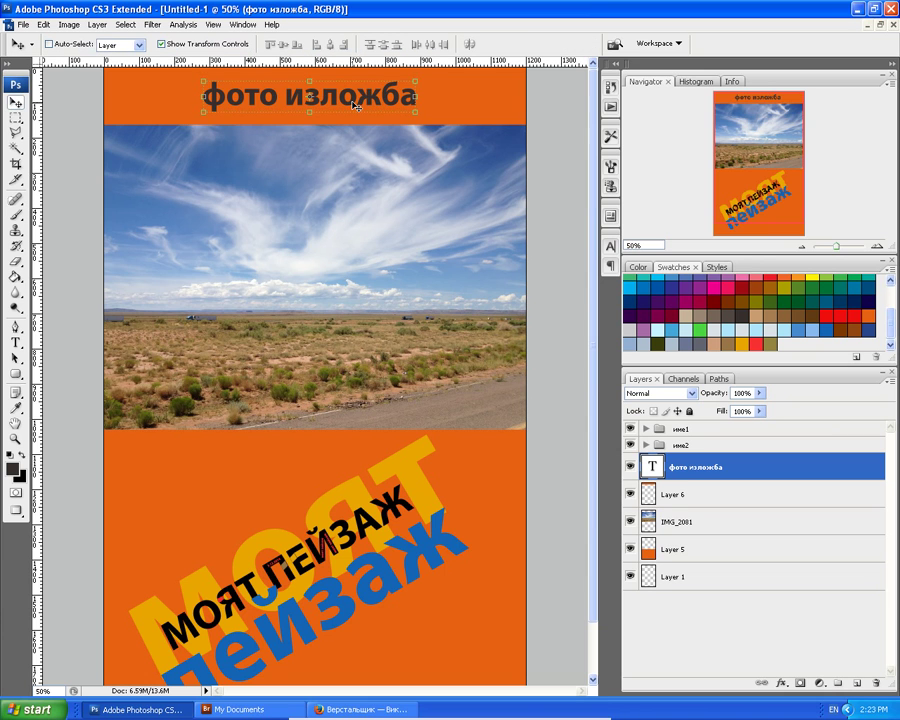
scroll(350, 146, down, 2)
scroll(351, 155, up, 2)
scroll(291, 180, down, 2)
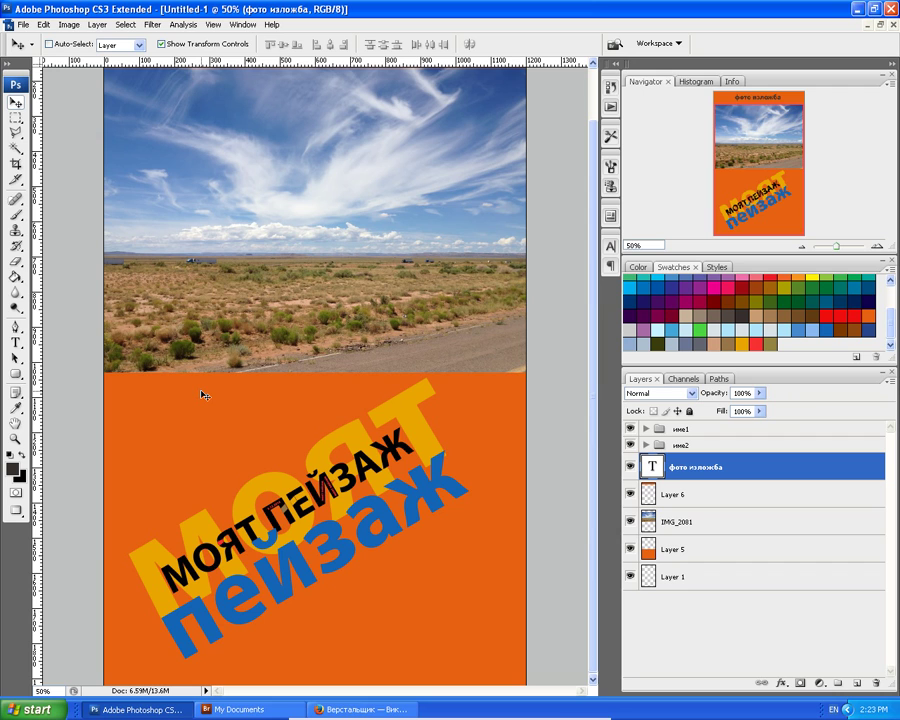
Select the име2 group and turn off its visibility, hiding the МОЯТ ПЕЙЗАЖ art.
click(15, 346)
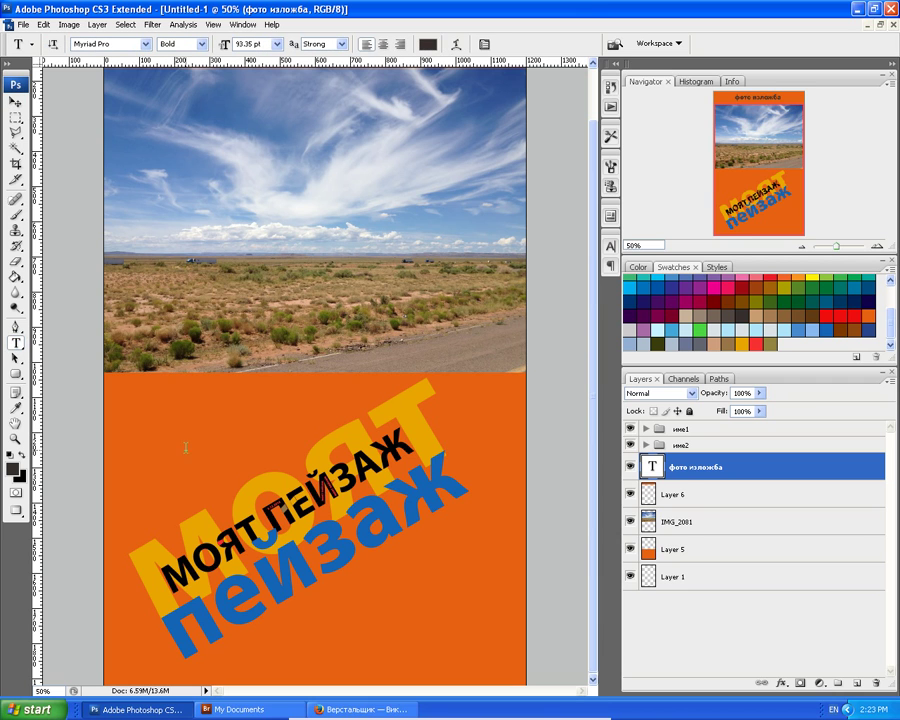
click(137, 404)
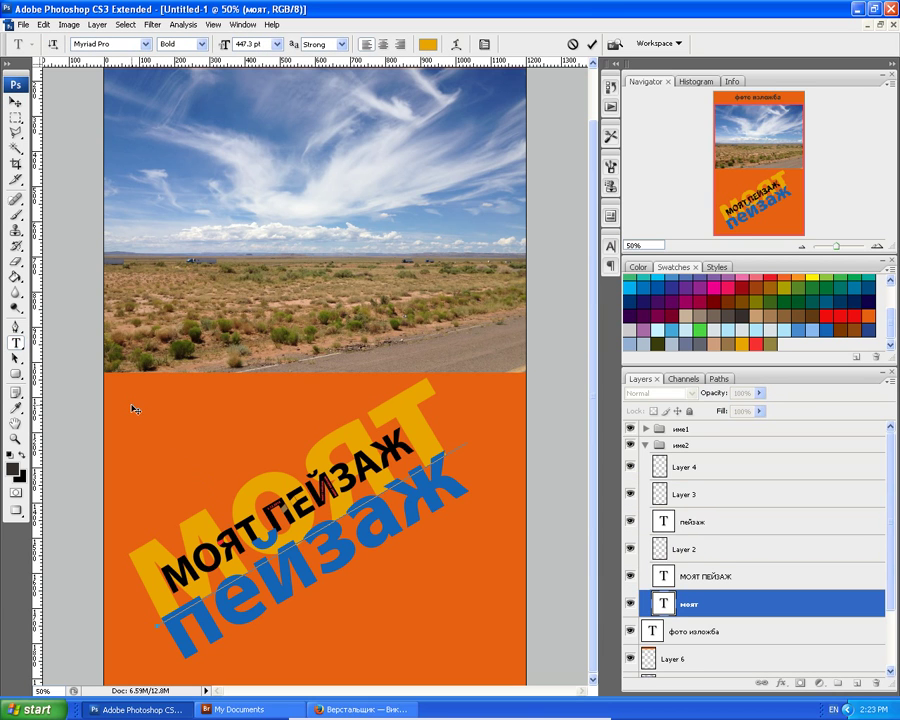
click(15, 102)
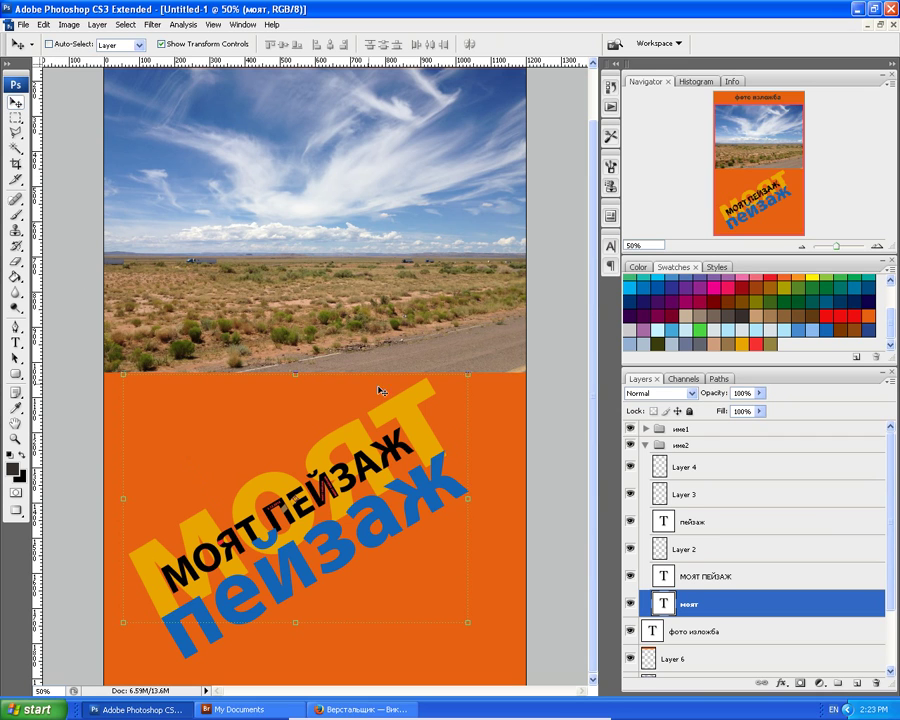
click(647, 446)
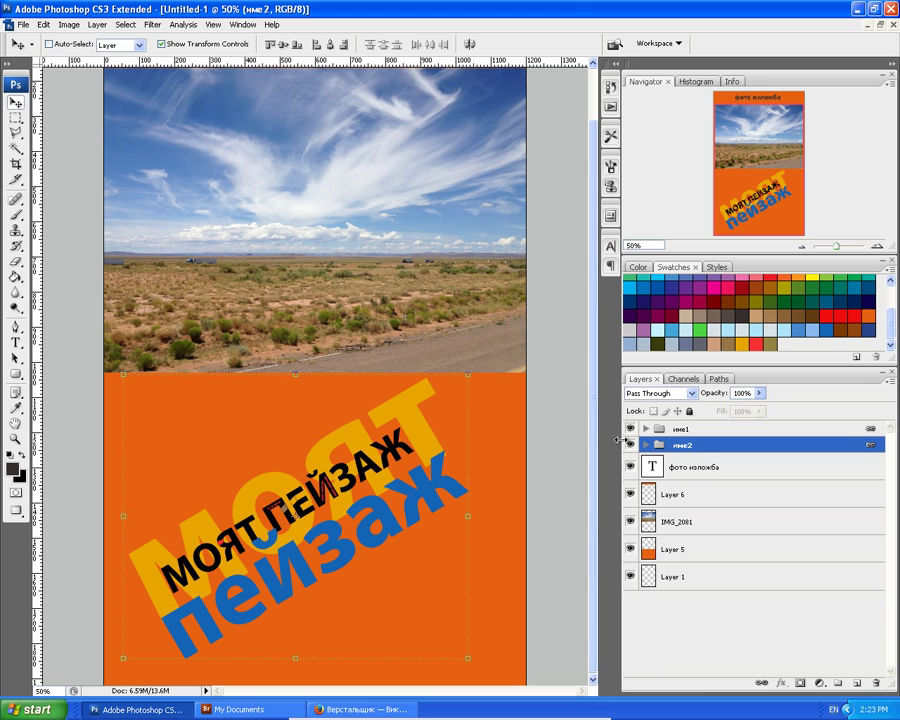
click(630, 447)
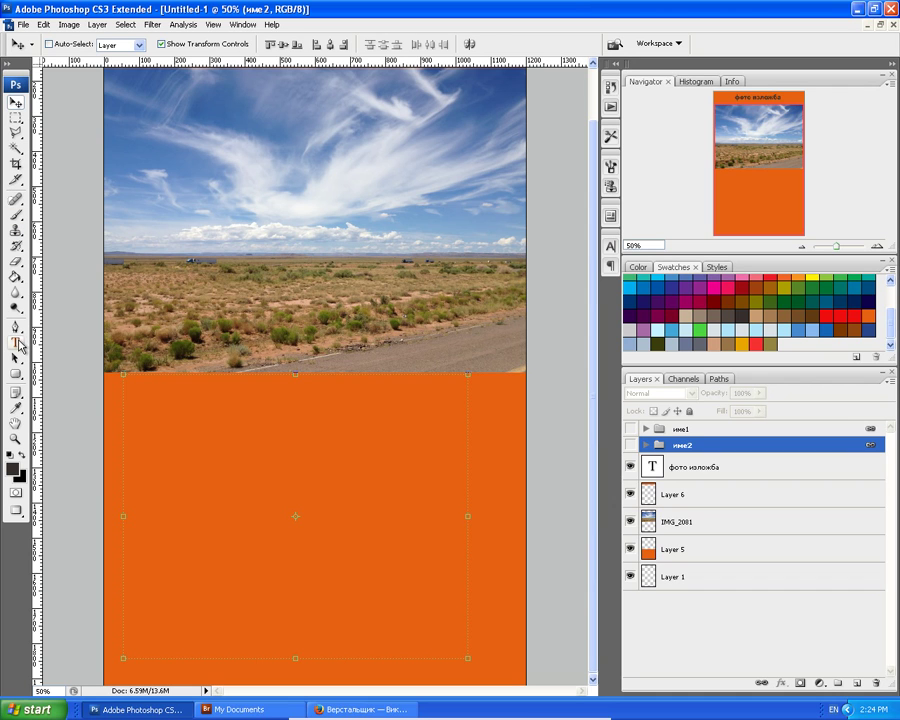
click(16, 342)
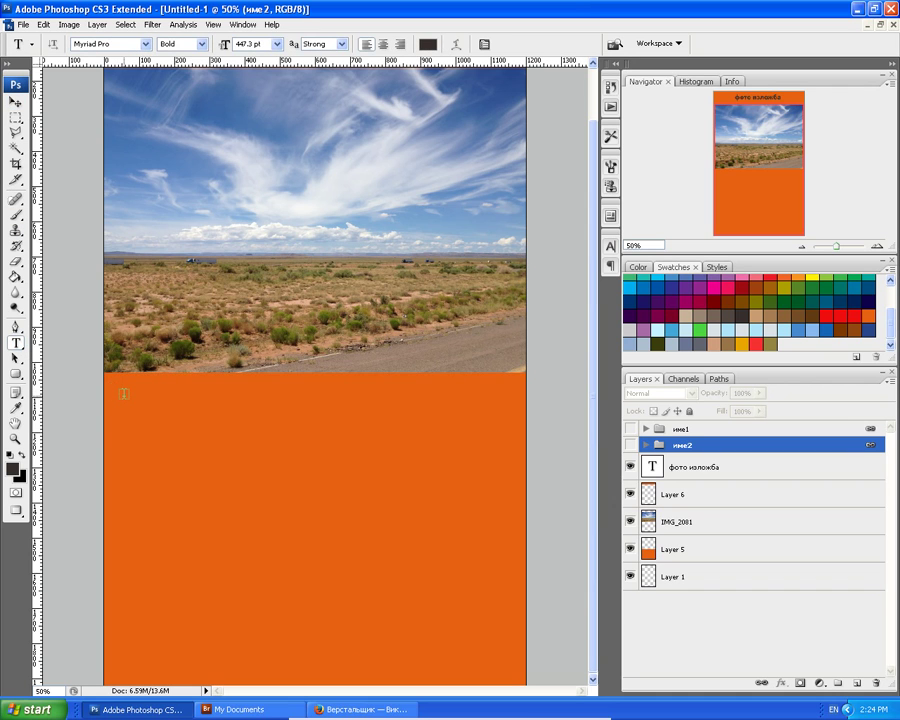
Create a text box in the lower orange area containing only the word вход.
drag(123, 395, 233, 462)
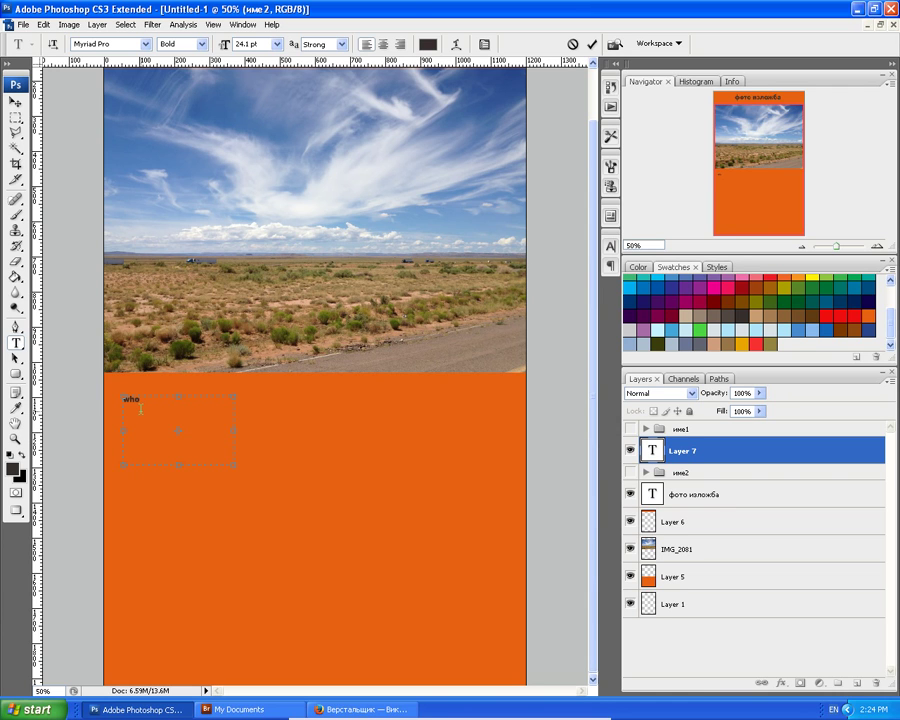
key(BackSpace)
key(BackSpace)
key(BackSpace)
drag(163, 408, 112, 405)
key(BackSpace)
drag(234, 465, 147, 410)
key(ctrl+plus)
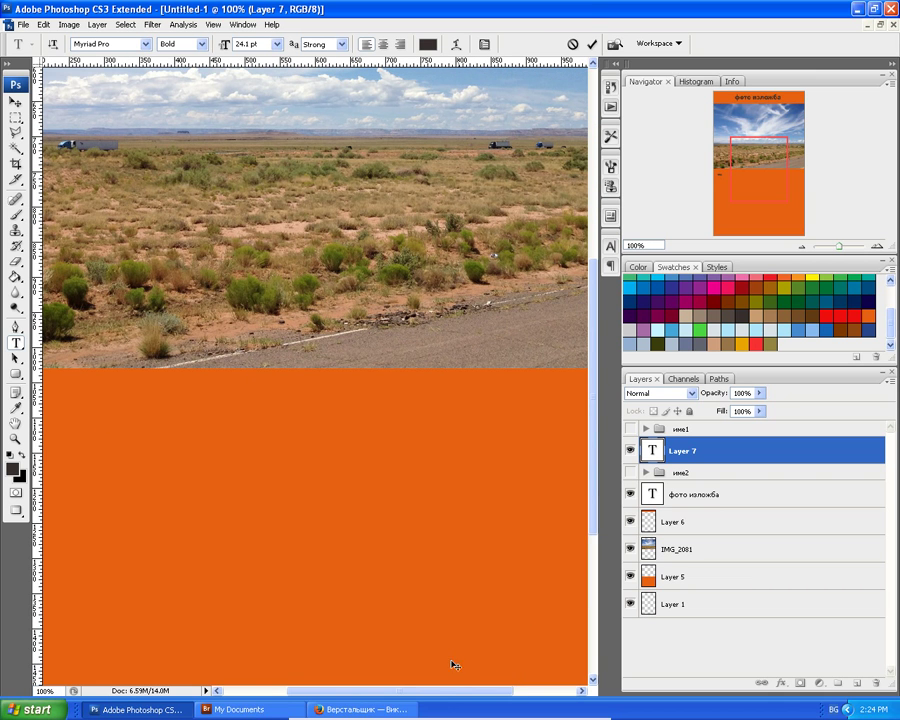
scroll(410, 672, left, 5)
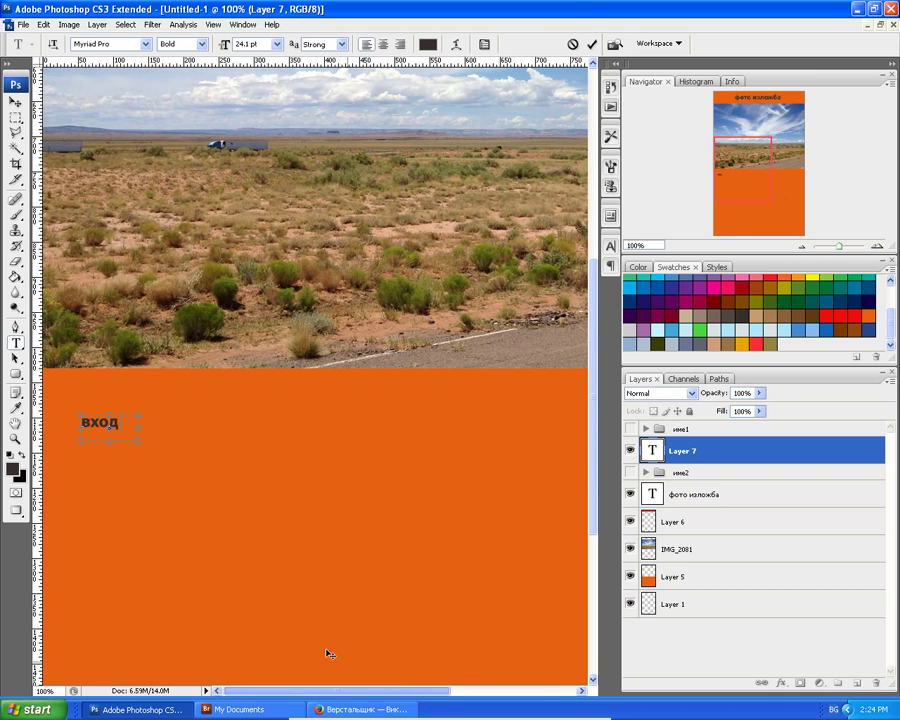
Set вход to 30 pt and scale it up about three times (~293%).
drag(118, 422, 72, 413)
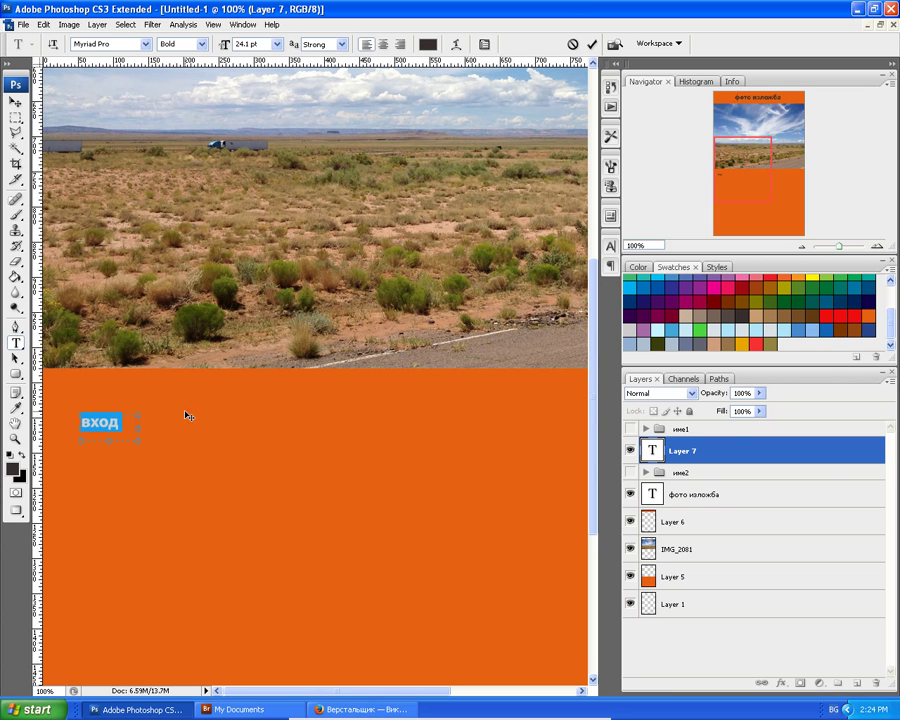
click(221, 44)
text(26)
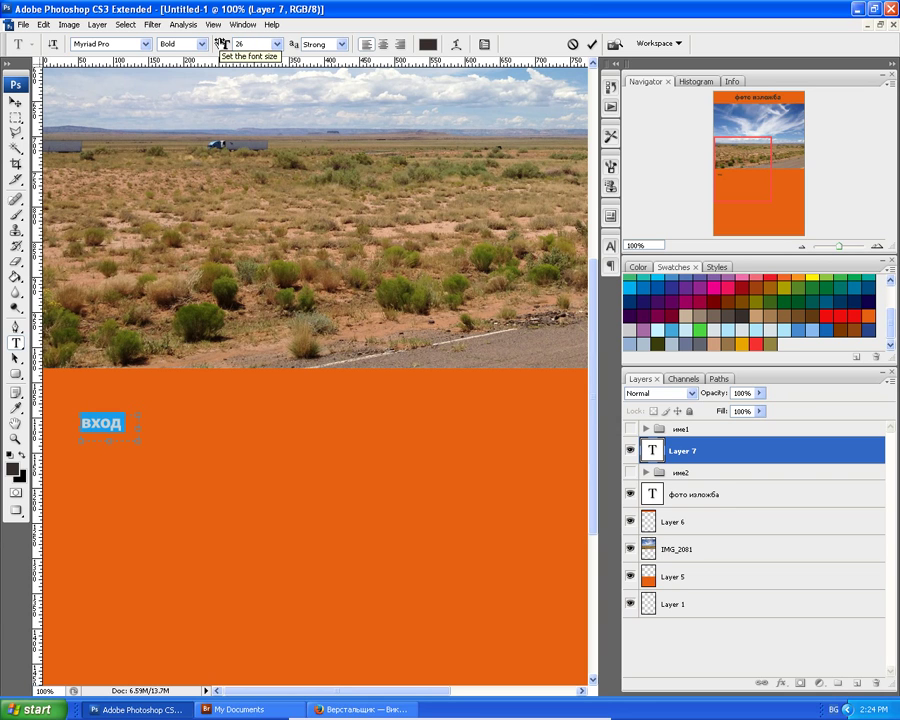
key(BackSpace)
text(30)
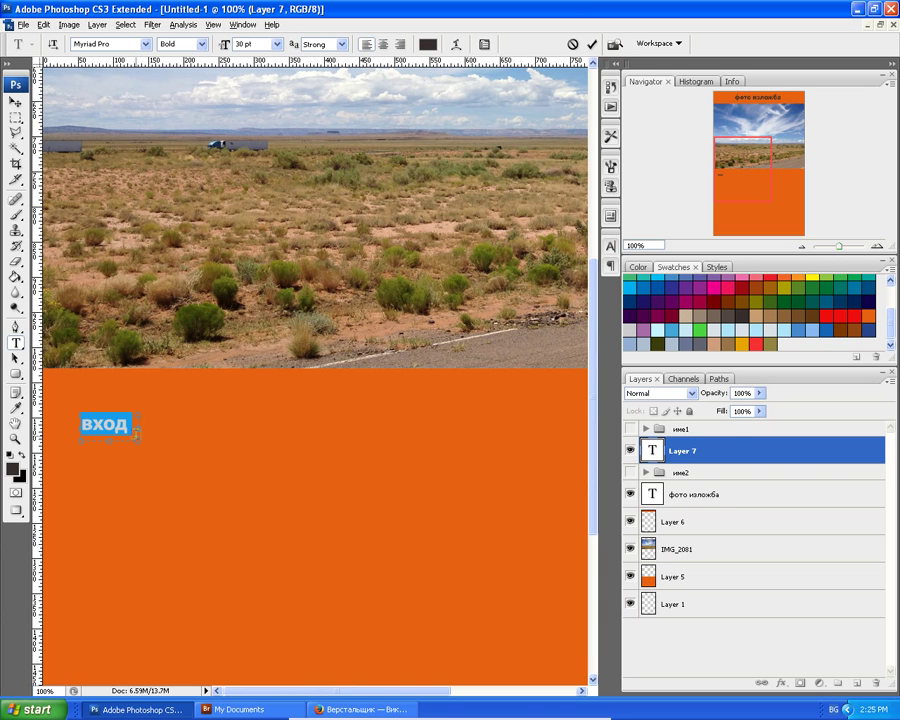
click(12, 101)
drag(139, 440, 191, 474)
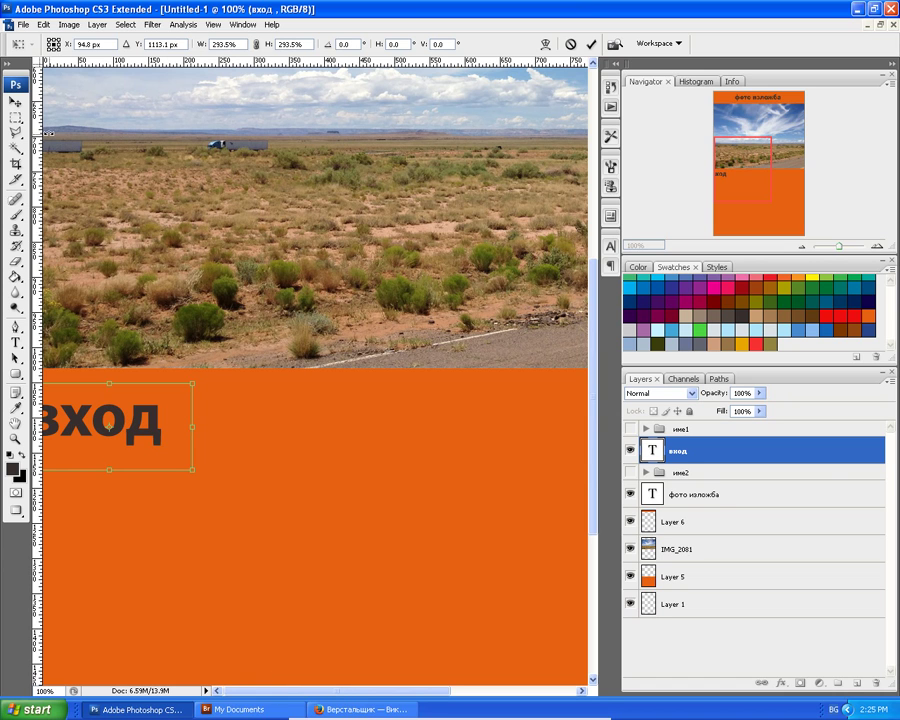
Apply the вход enlargement and shift the word right fully onto the orange area.
click(15, 100)
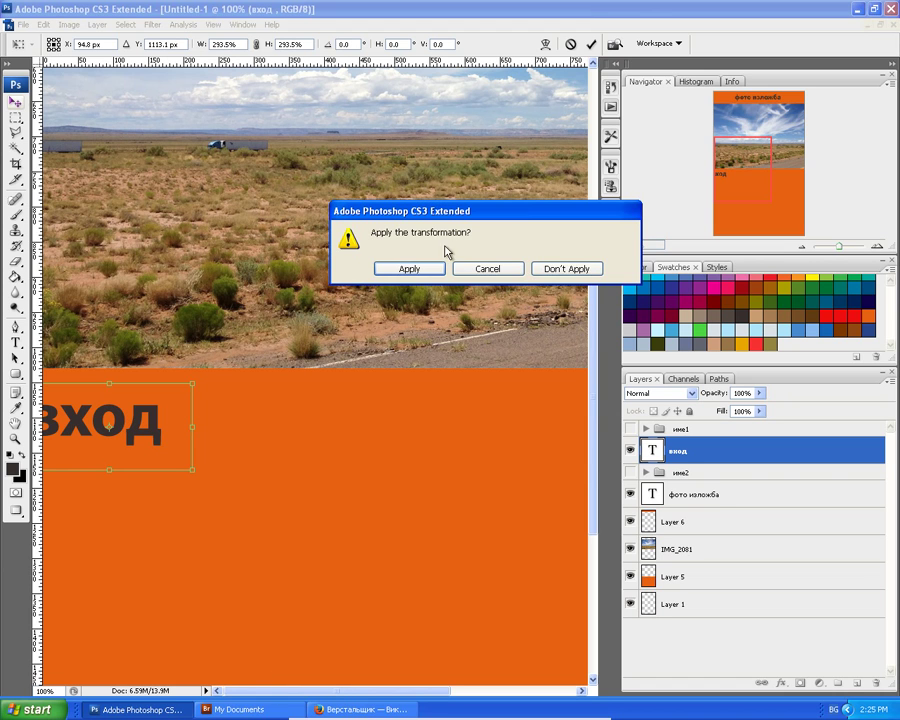
click(422, 270)
drag(142, 438, 170, 434)
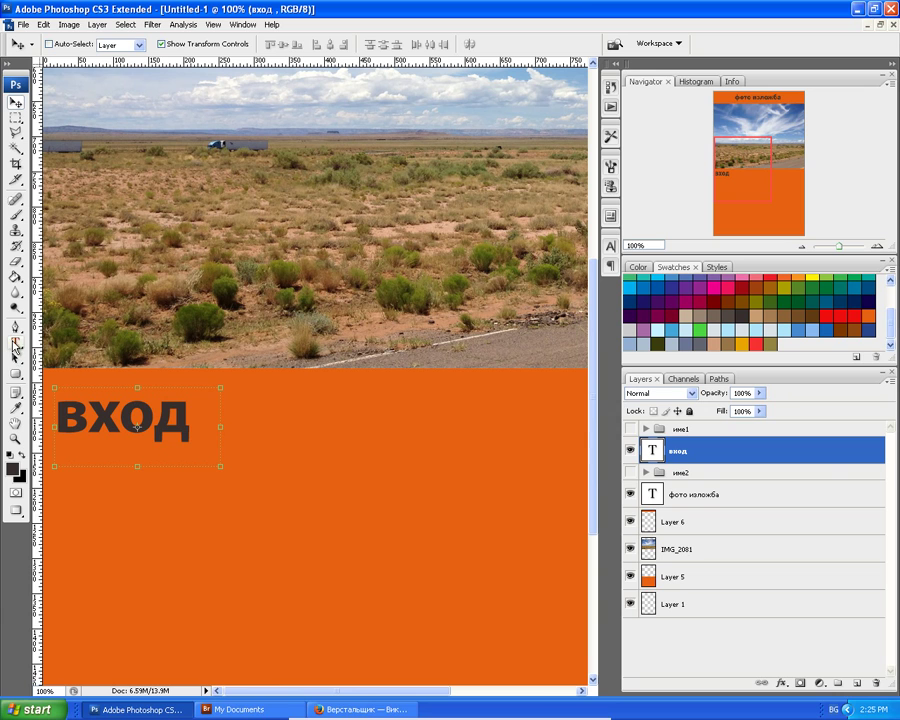
click(17, 341)
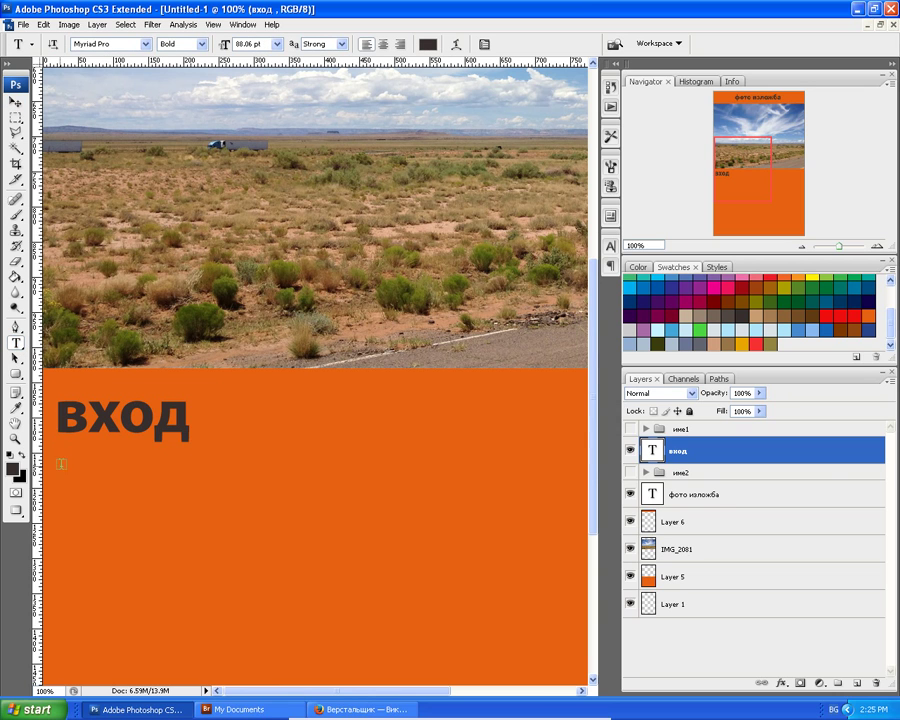
Type свободен in a new text box under вход and set its anti-aliasing to Smooth.
drag(55, 463, 163, 496)
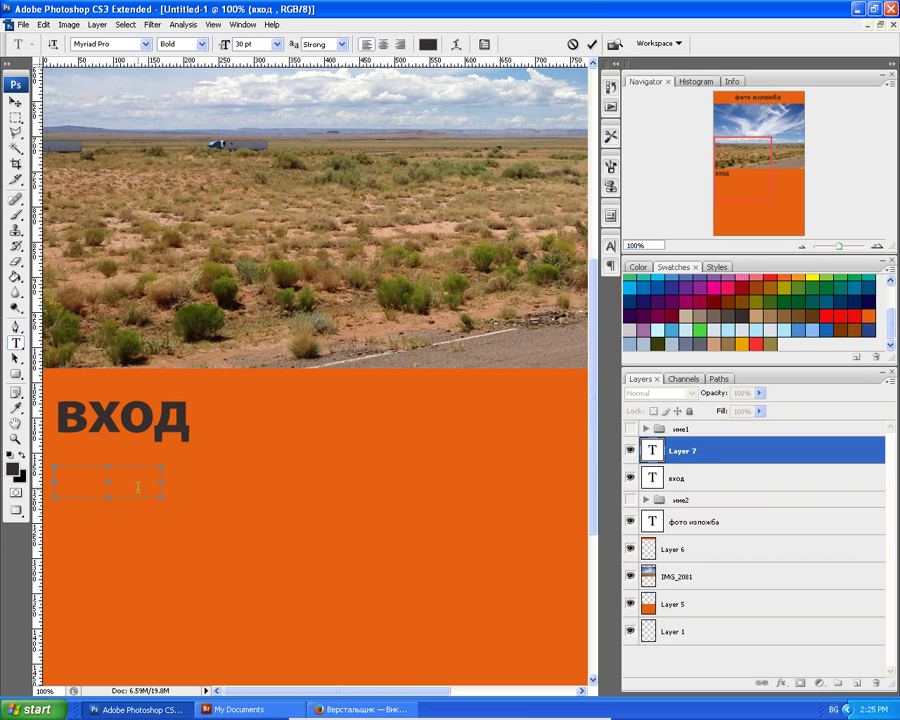
text(свободен)
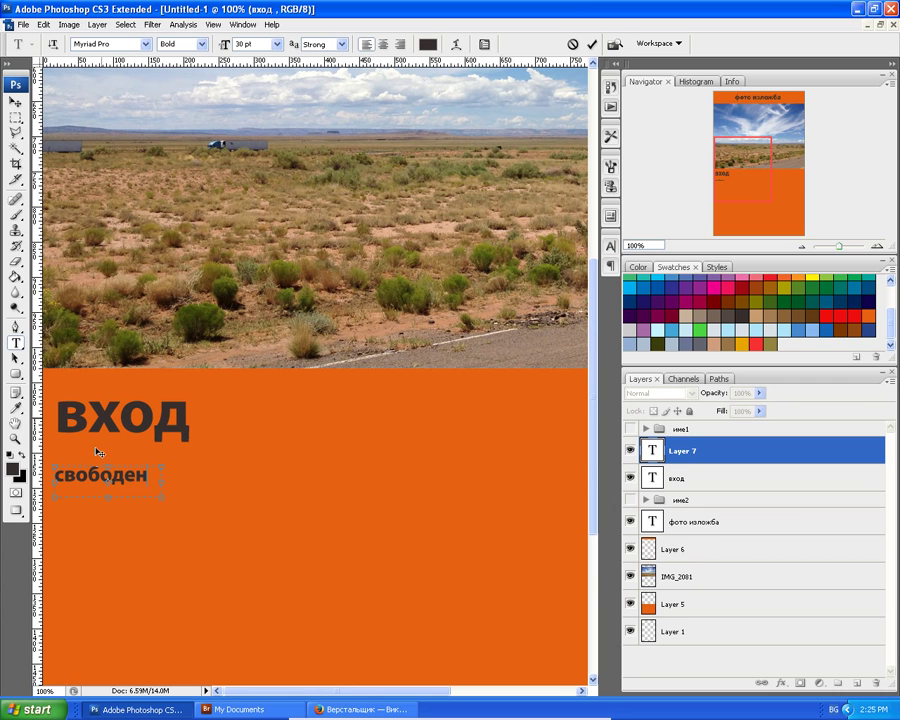
double_click(152, 474)
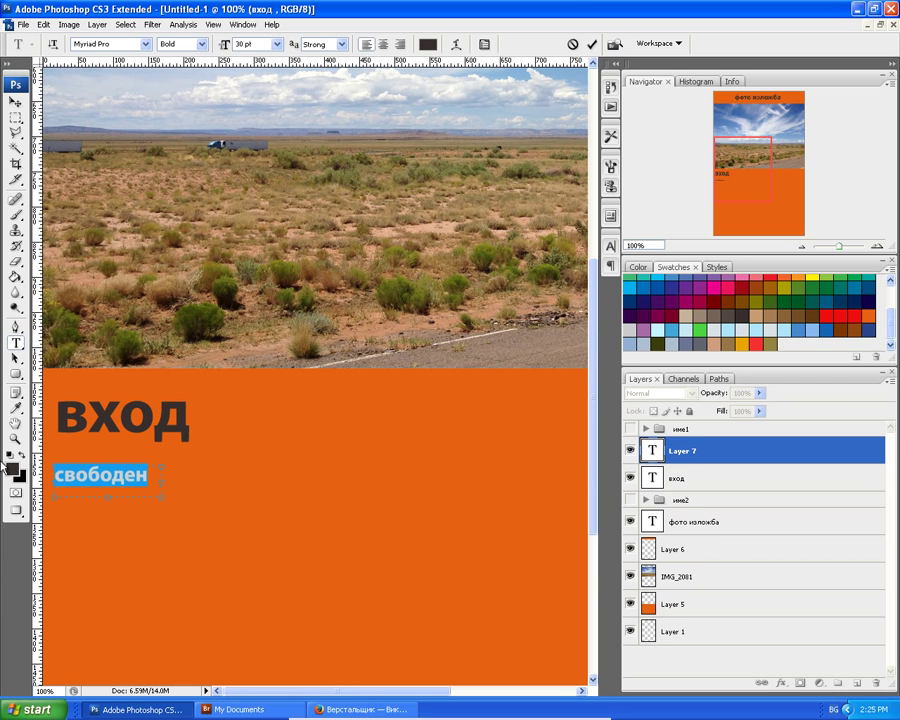
click(343, 45)
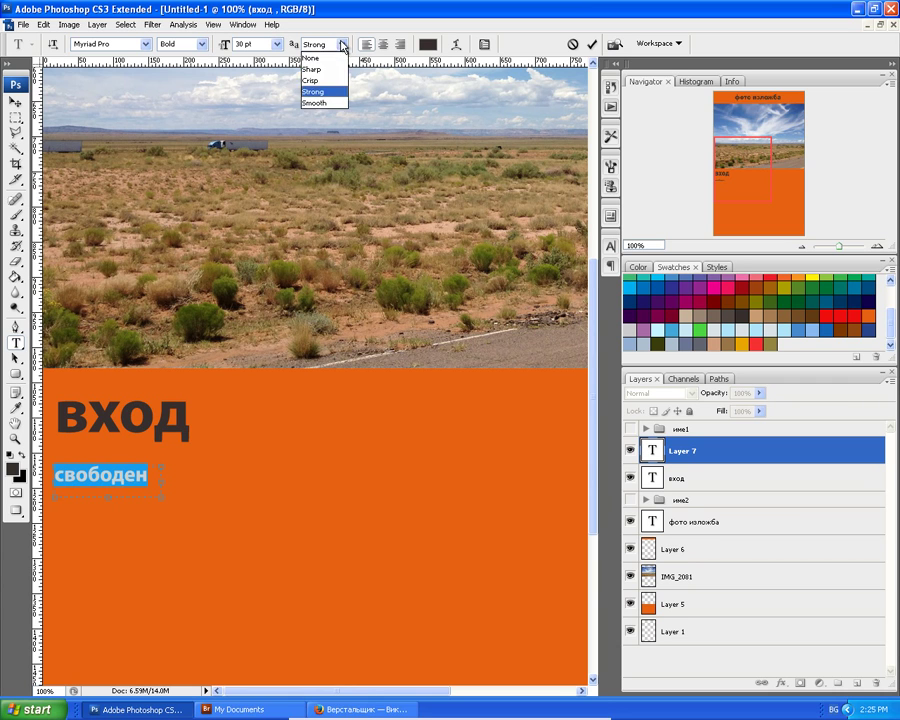
click(330, 103)
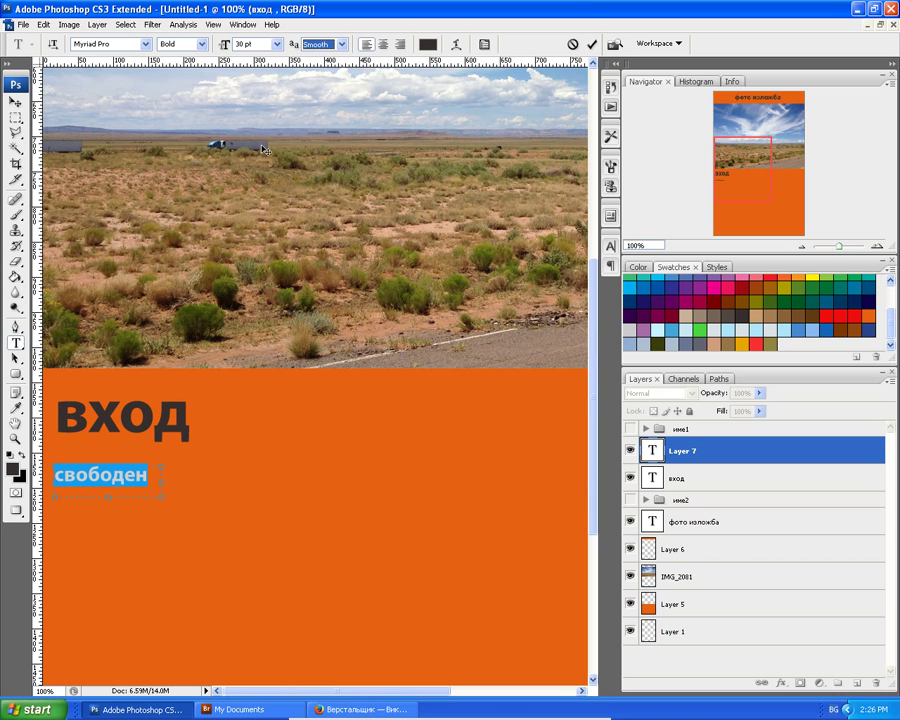
Preview Arch, Bulge, Fisheye and Flag warps on свободен, then cancel Warp Text.
click(458, 48)
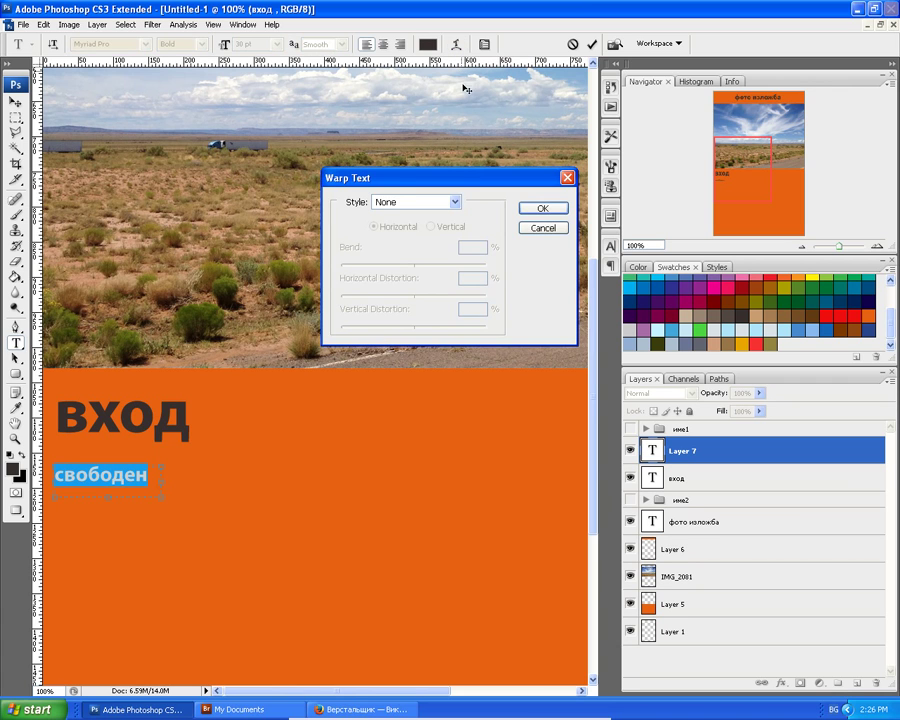
click(456, 203)
click(456, 203)
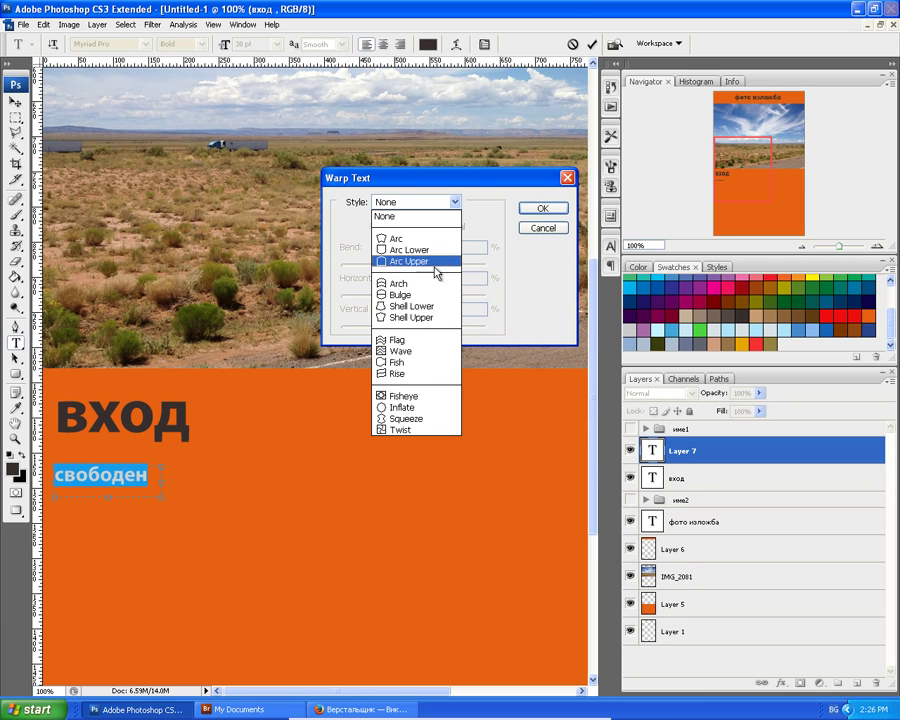
click(420, 285)
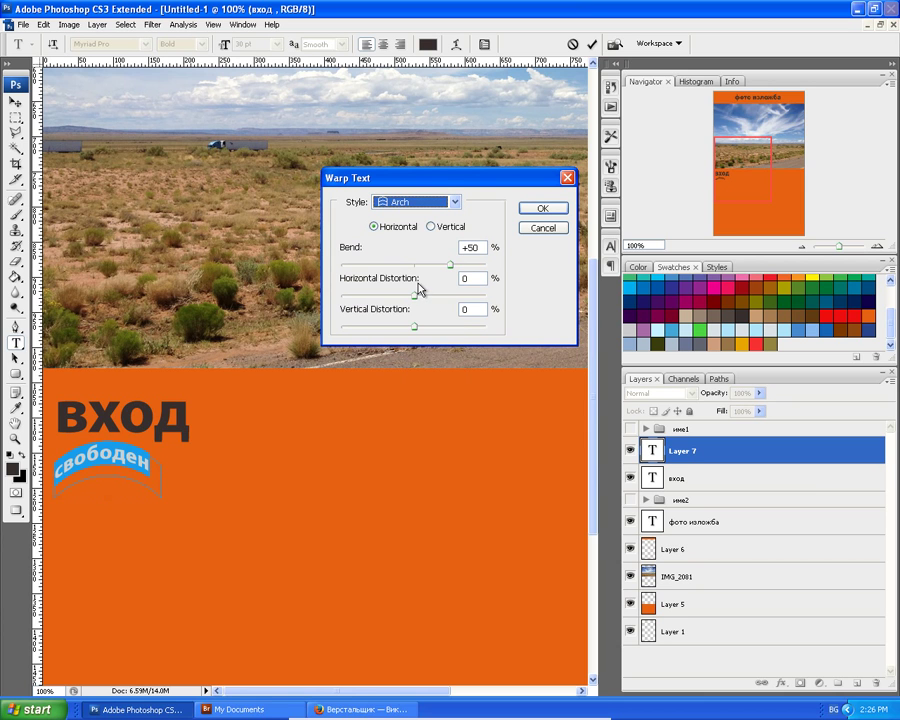
click(455, 202)
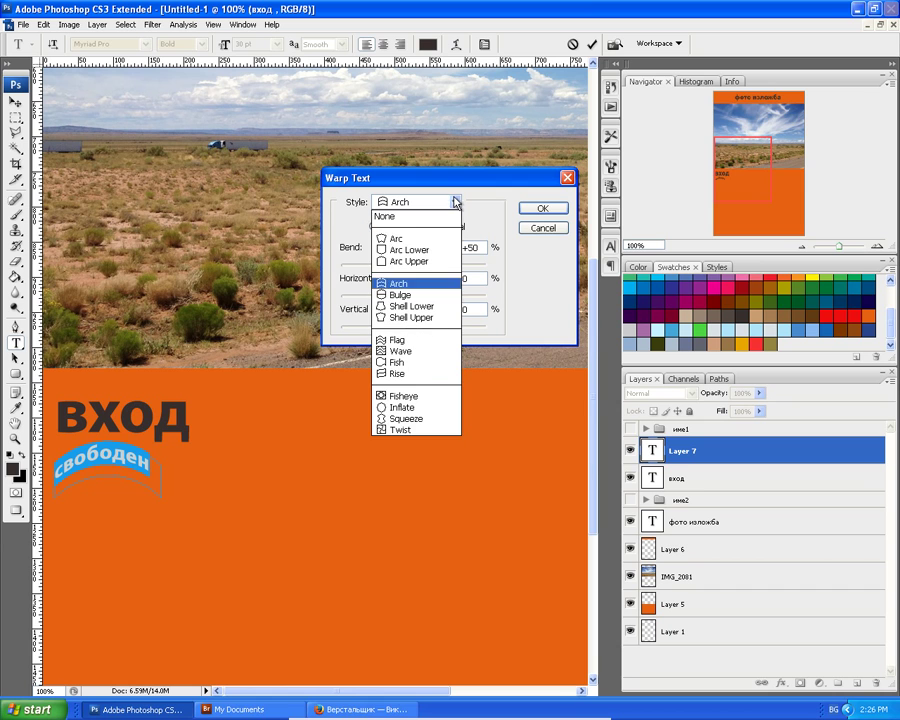
click(414, 296)
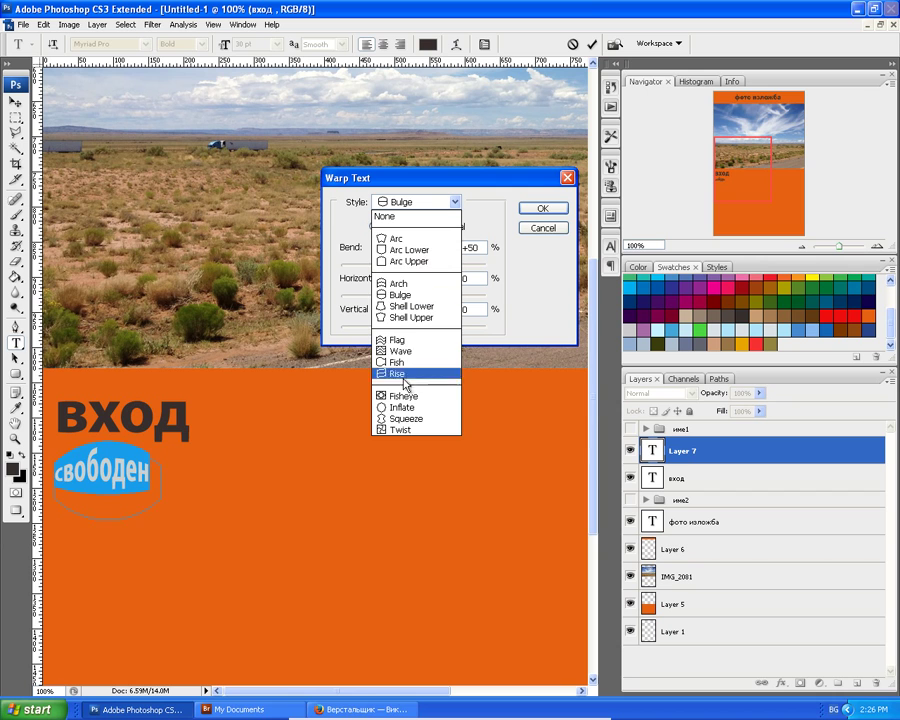
click(403, 396)
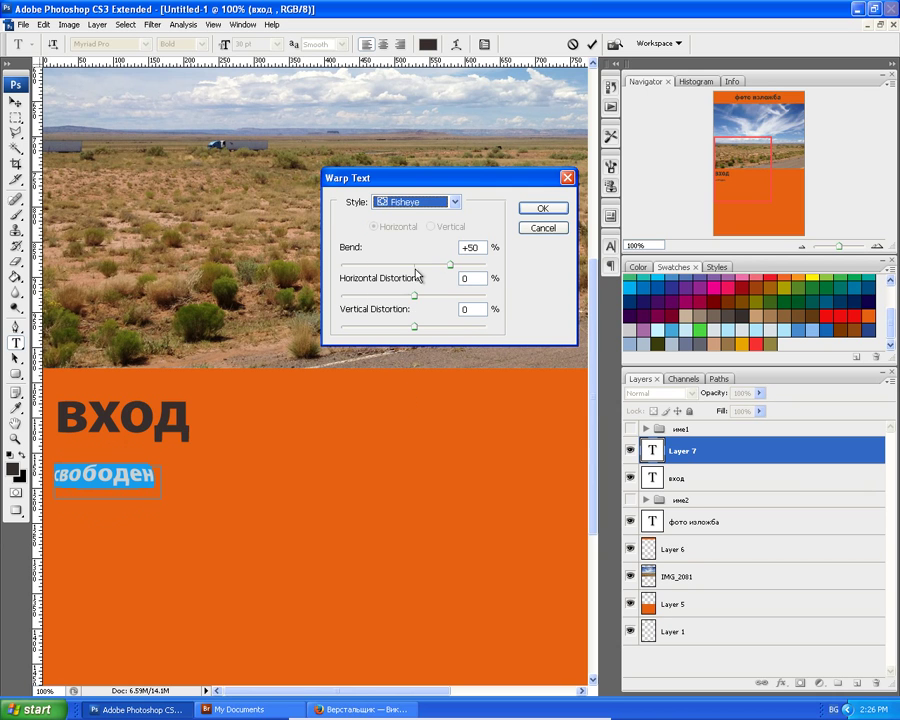
click(455, 202)
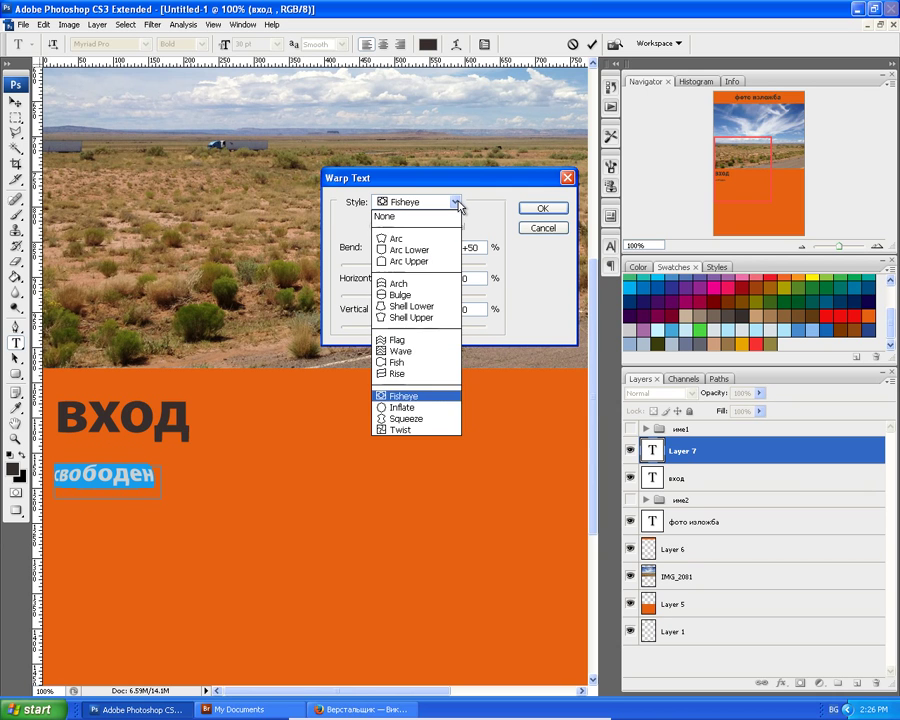
click(415, 341)
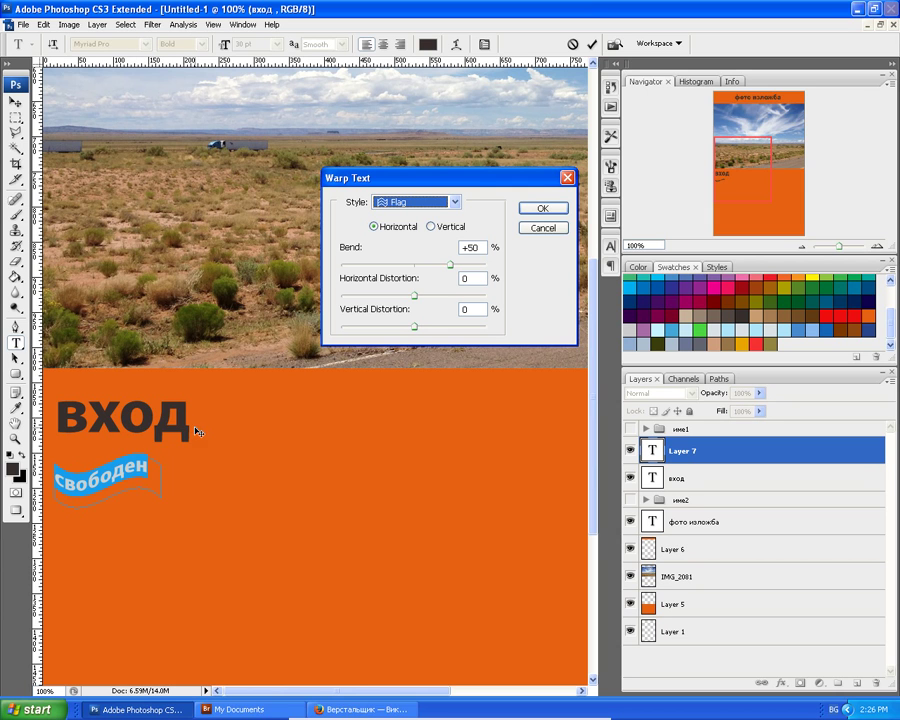
click(540, 229)
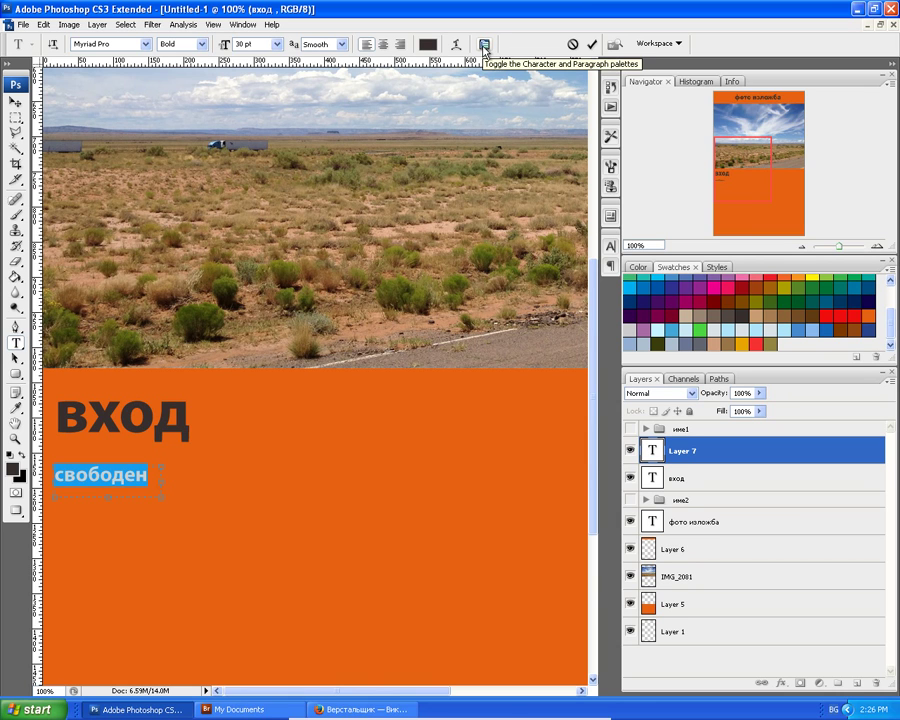
Centre then justify the свободен paragraph and enable Roman Hanging Punctuation.
click(484, 45)
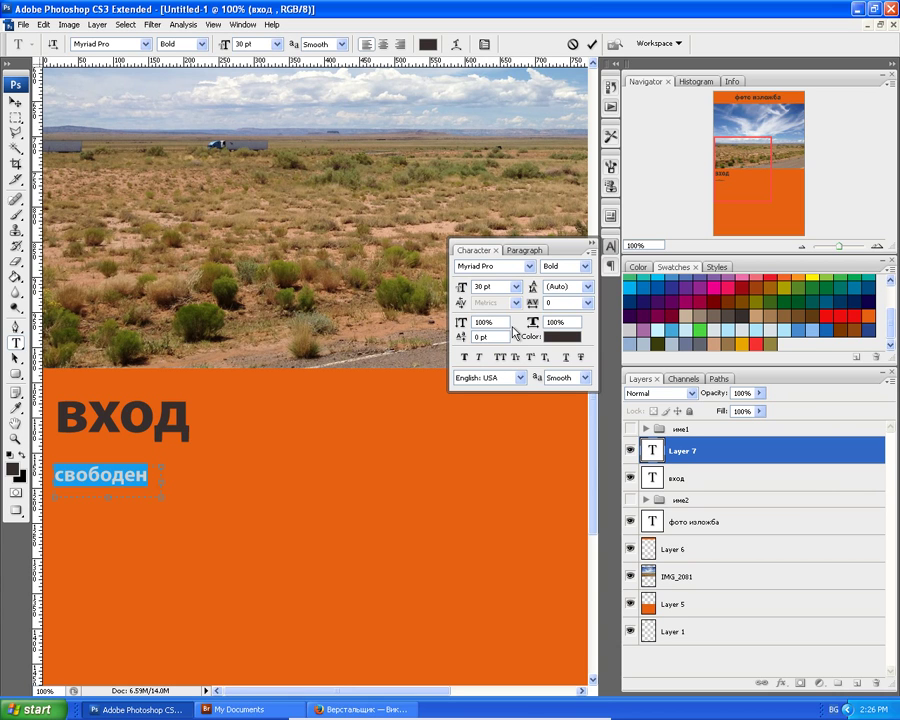
click(524, 250)
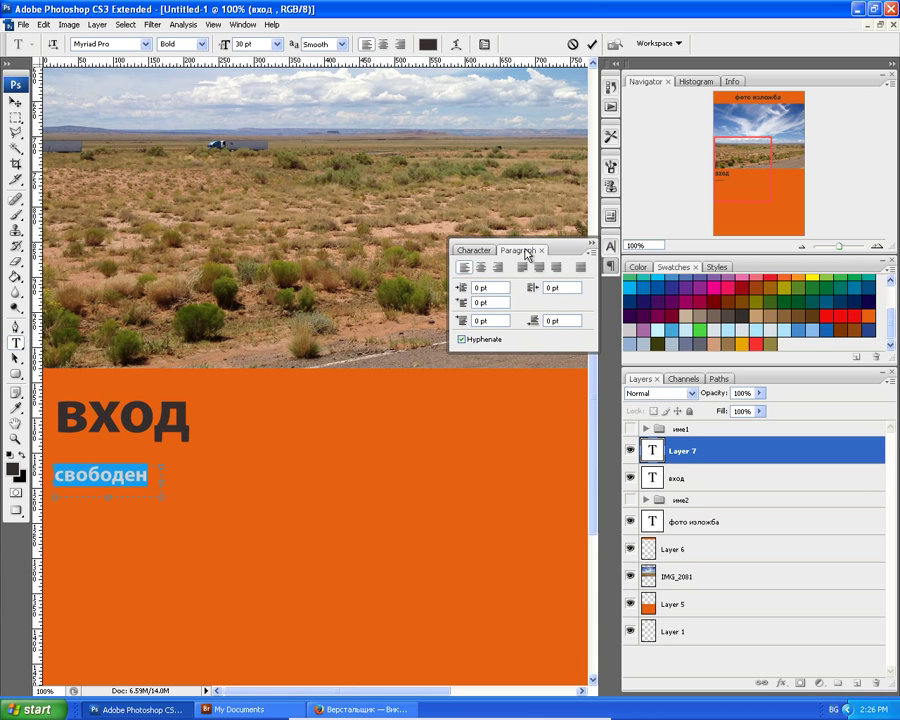
click(483, 269)
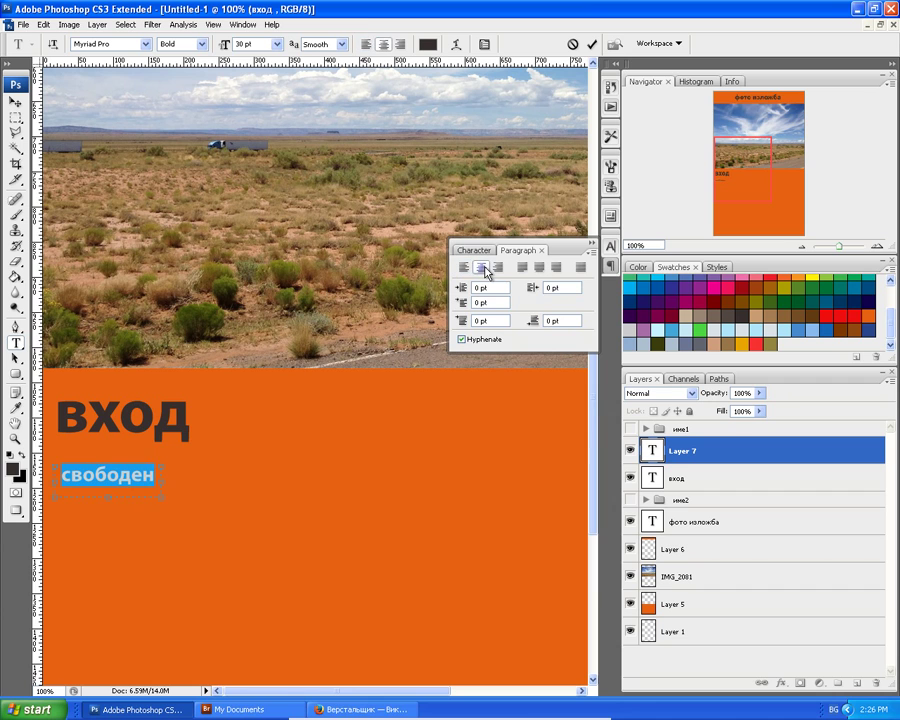
click(538, 268)
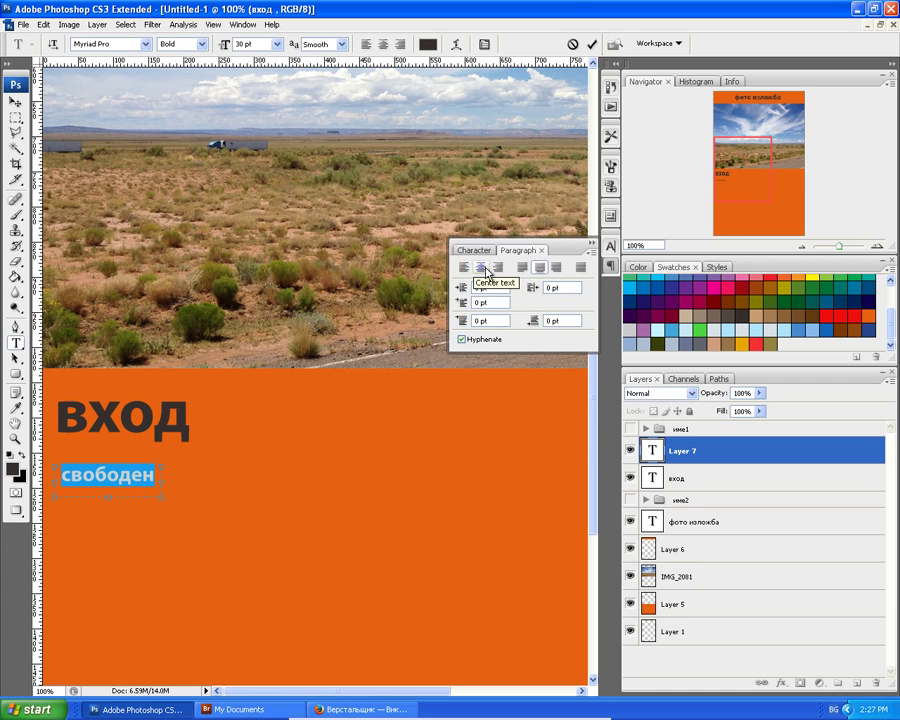
click(593, 254)
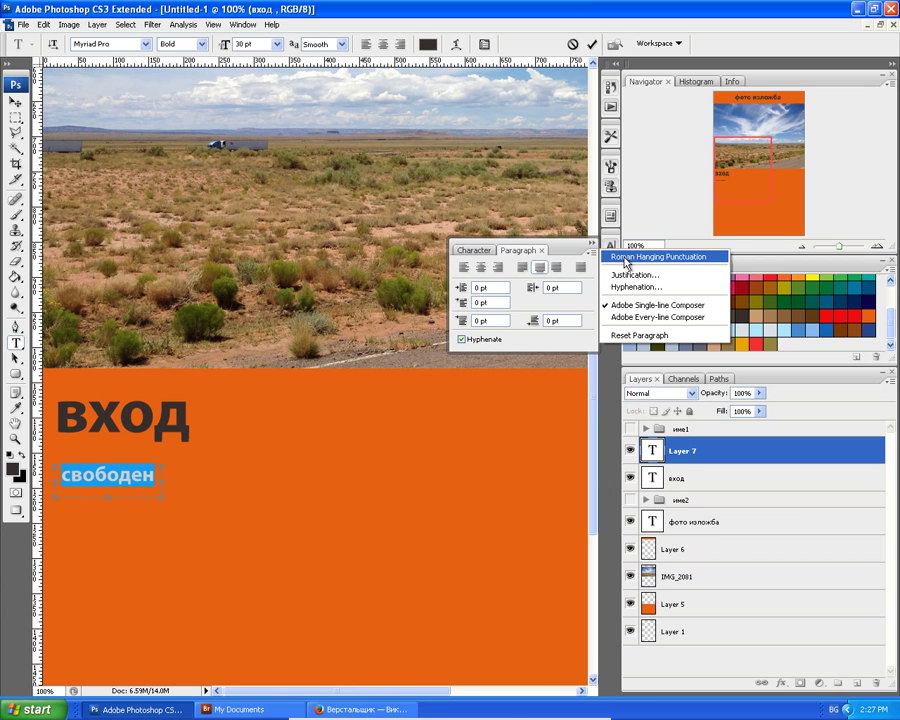
click(626, 262)
click(593, 256)
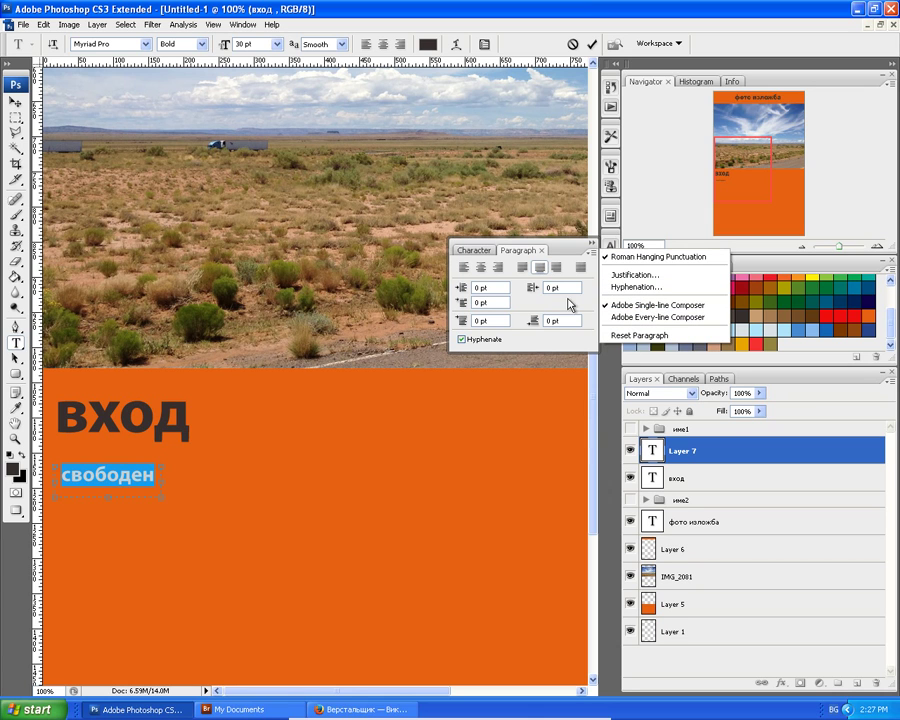
click(475, 255)
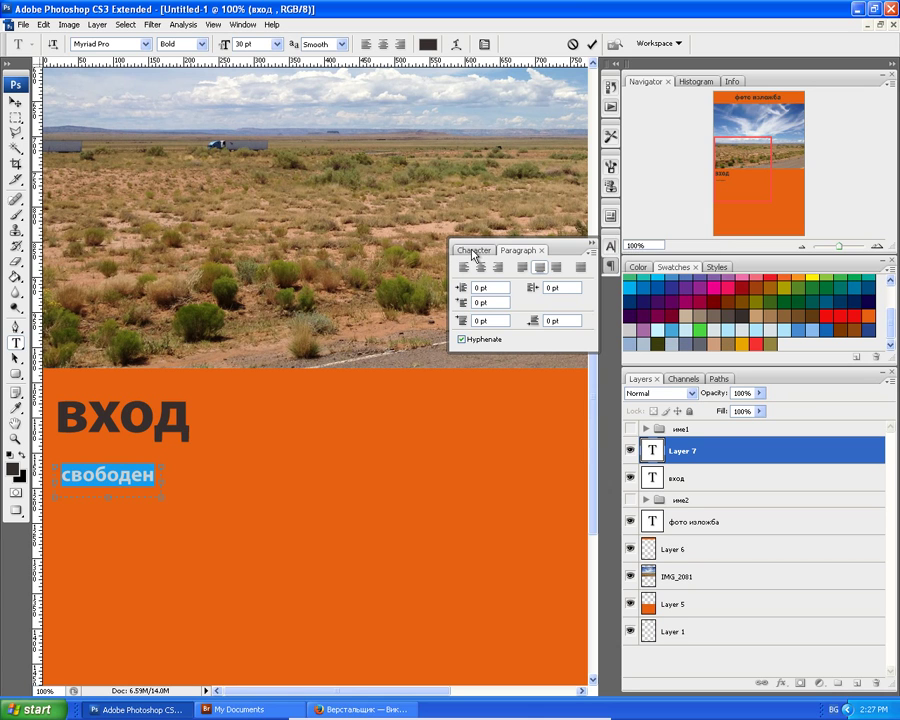
click(474, 252)
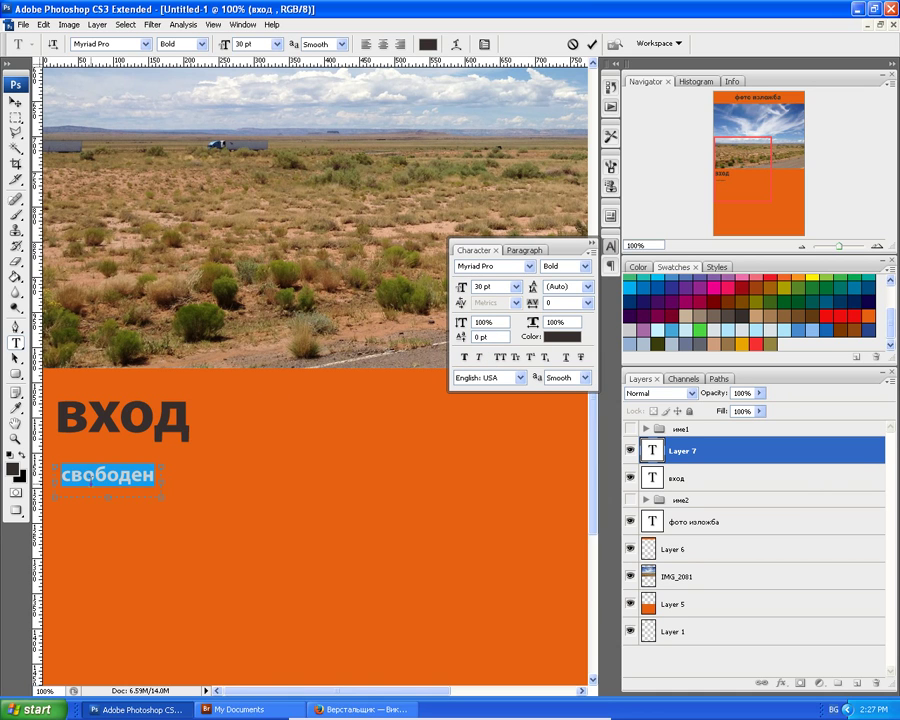
Move свободен under вход, stretch it wider, and nudge it up to overlap вход's bottom.
click(16, 102)
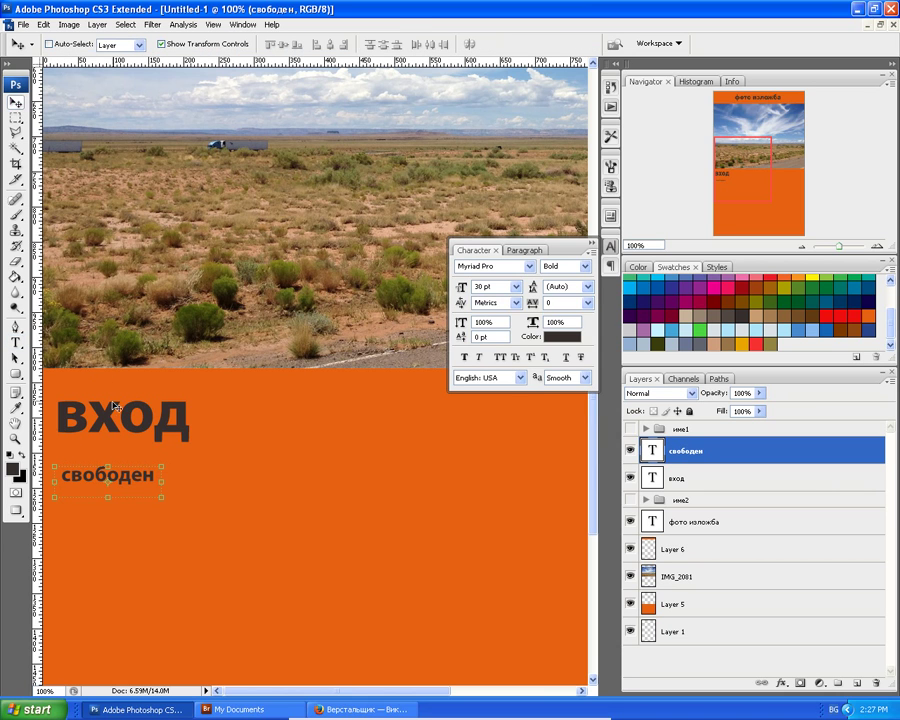
drag(101, 488, 93, 455)
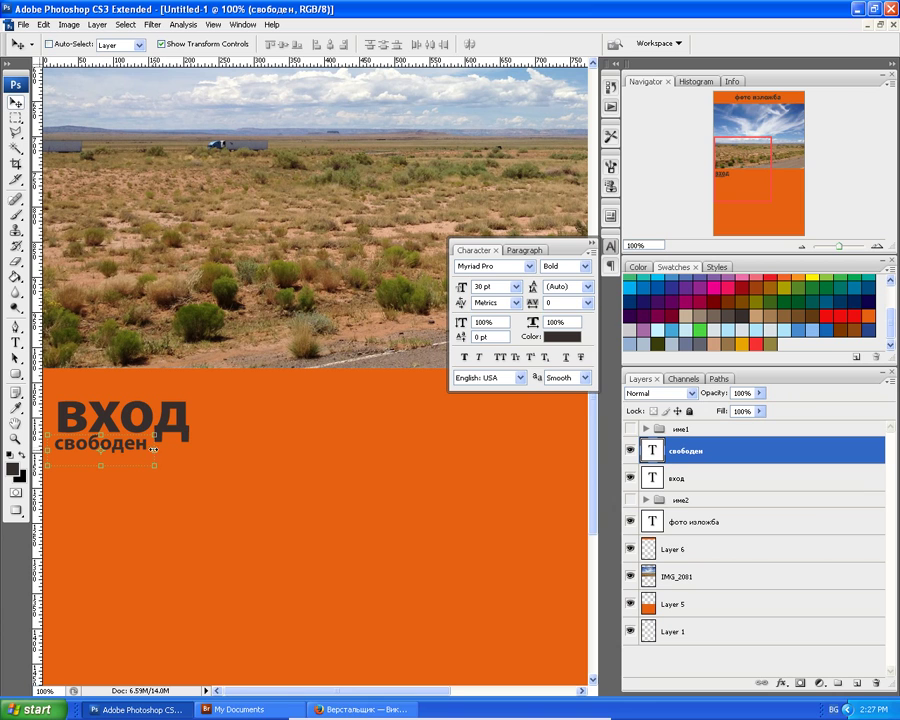
drag(153, 449, 198, 452)
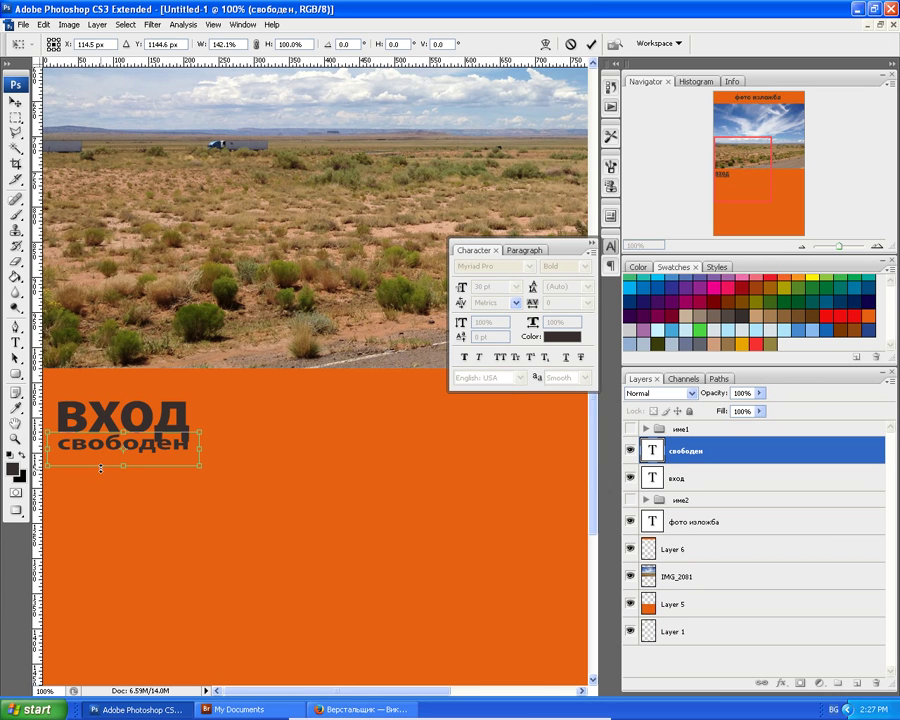
drag(107, 450, 119, 461)
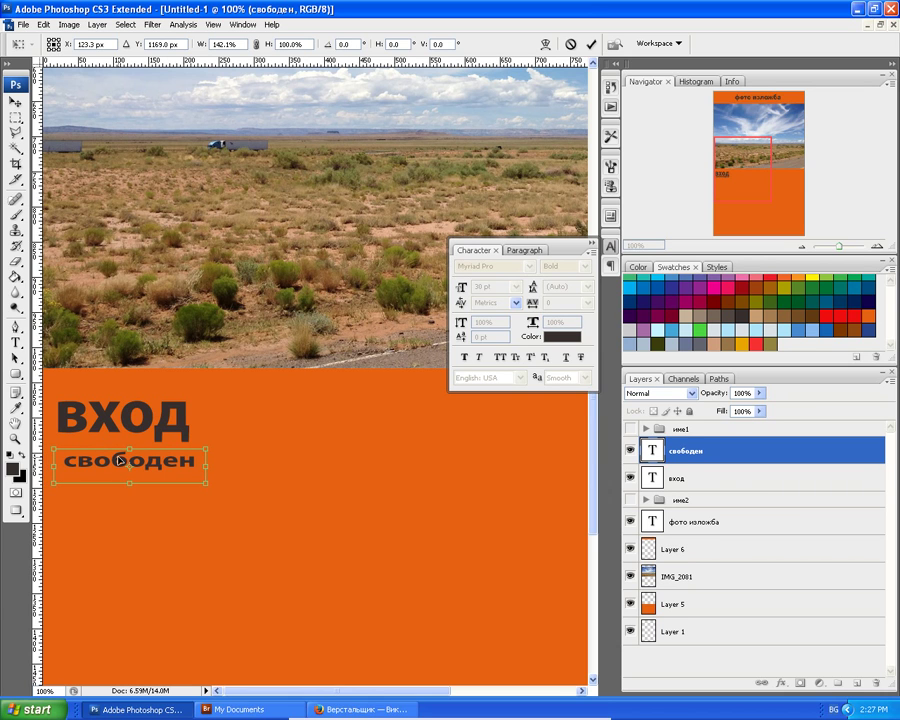
key(Left)
key(Left)
key(Left)
key(Left)
key(Left)
key(Left)
key(Left)
key(Left)
key(Left)
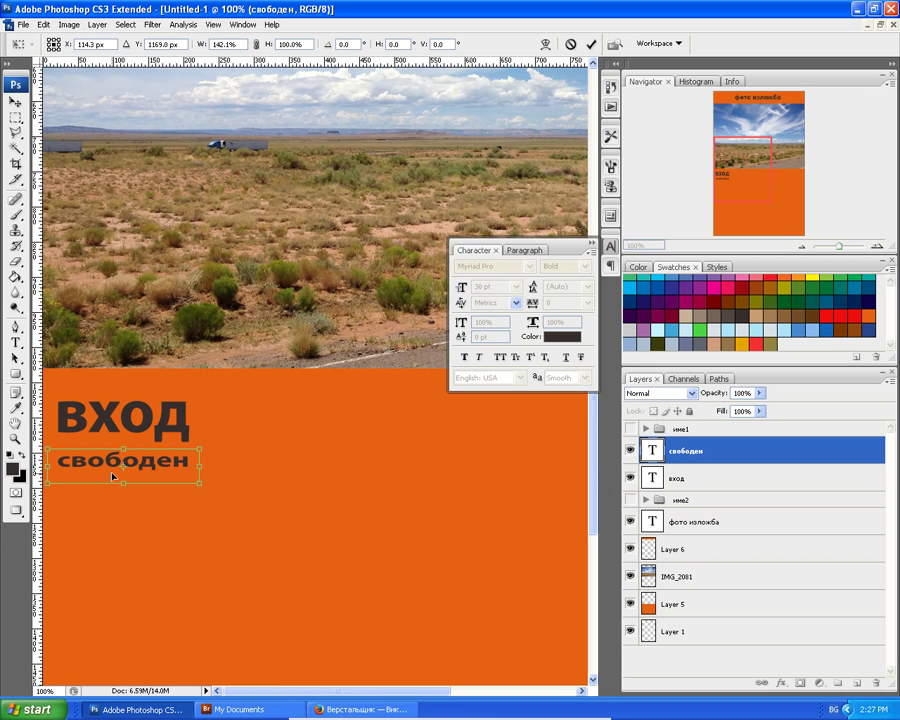
key(Return)
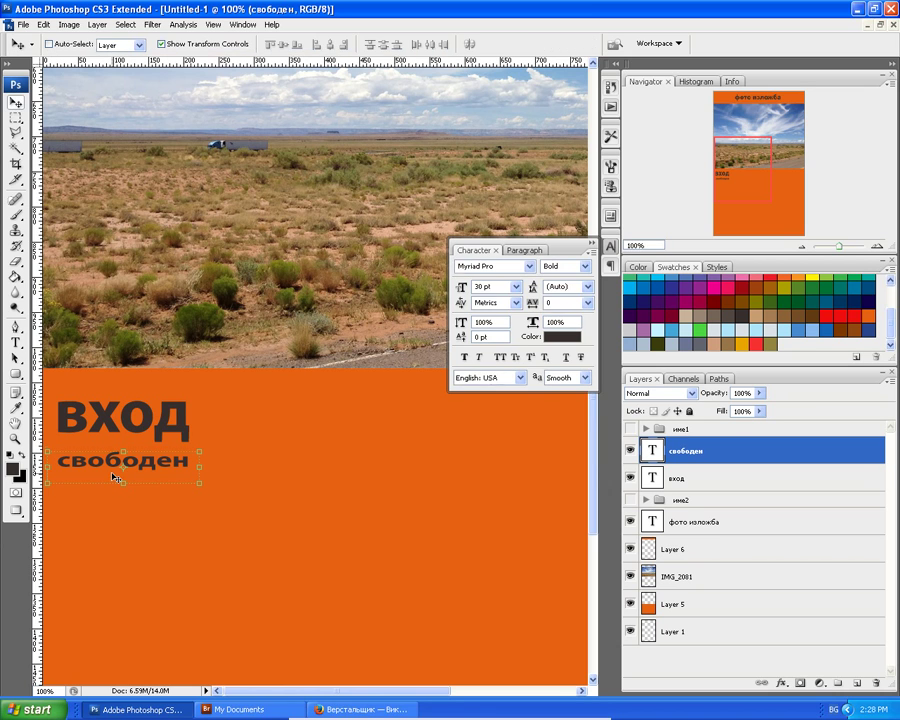
key(Up)
key(Up)
key(Up)
key(Up)
key(Up)
key(Up)
key(Up)
key(Up)
key(Up)
key(Up)
key(Up)
key(Up)
key(Up)
key(Up)
key(Up)
key(Up)
key(Up)
key(Up)
key(Up)
key(Up)
key(Up)
key(Up)
key(Up)
key(Up)
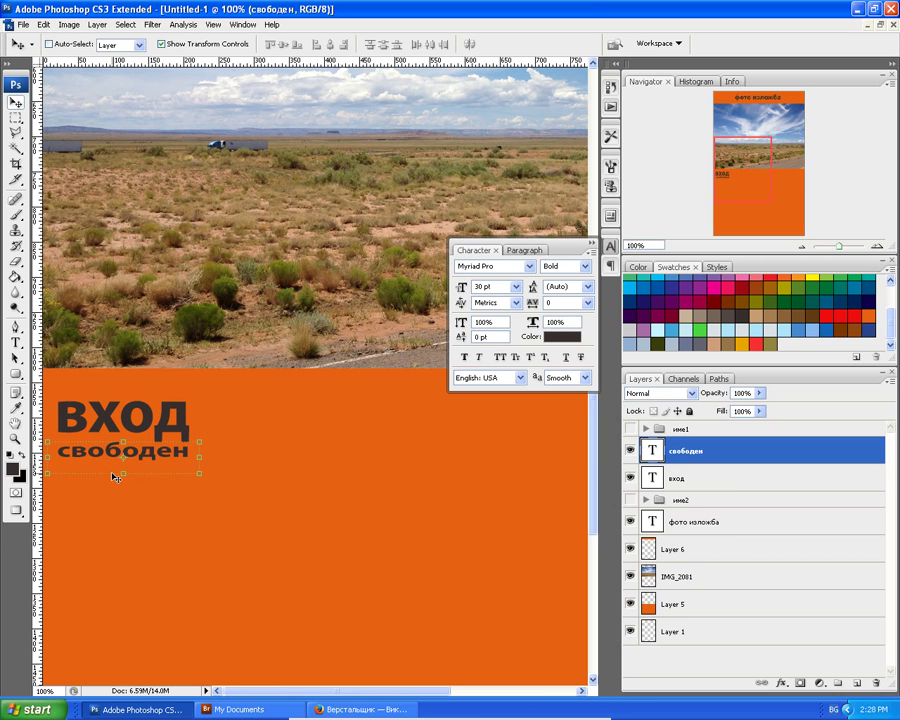
key(Up)
key(Up)
key(Up)
key(Up)
key(Up)
key(Up)
key(Up)
key(Up)
key(Up)
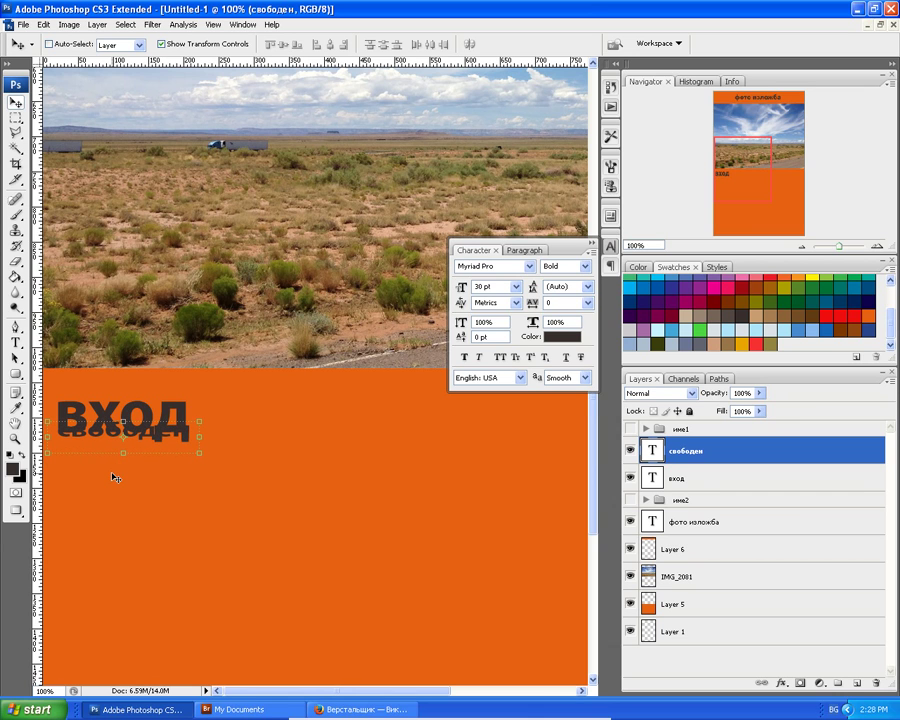
key(Down)
drag(93, 438, 93, 438)
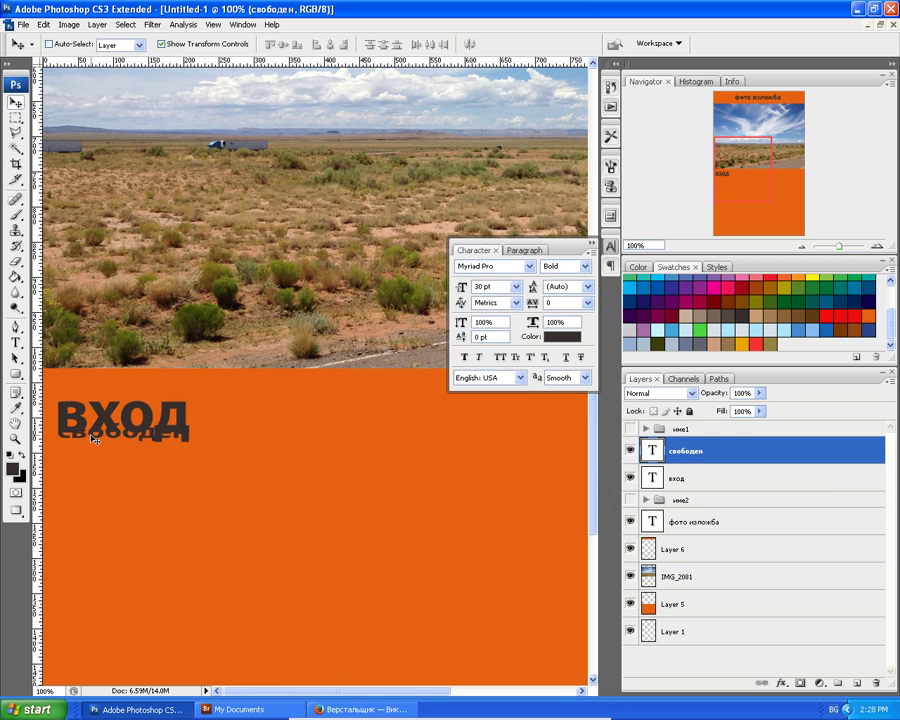
Try red, then an orange-yellow fill, as the свободен text colour.
double_click(653, 452)
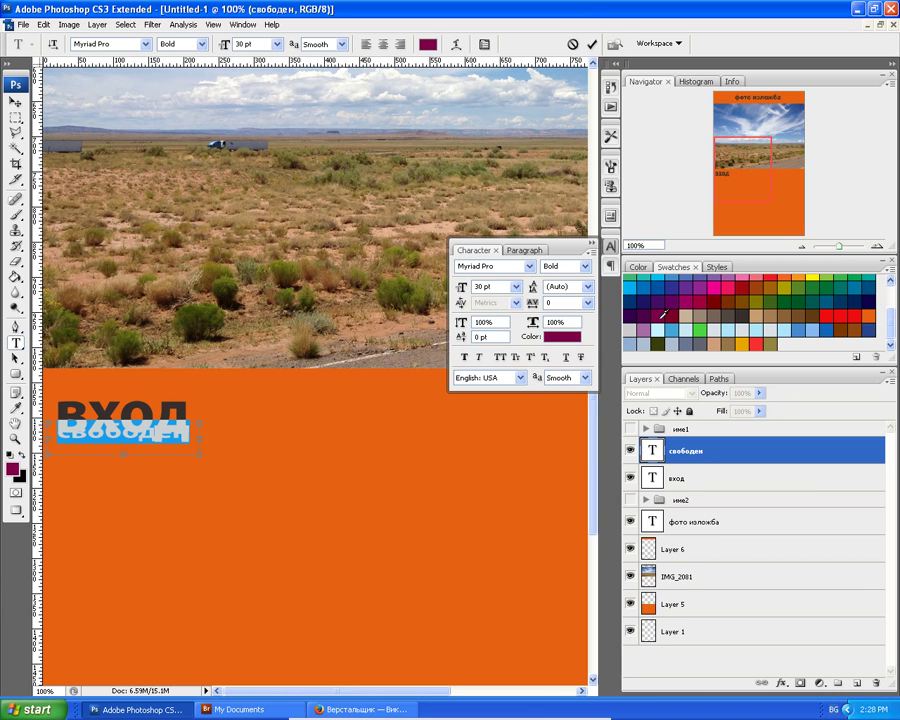
click(17, 102)
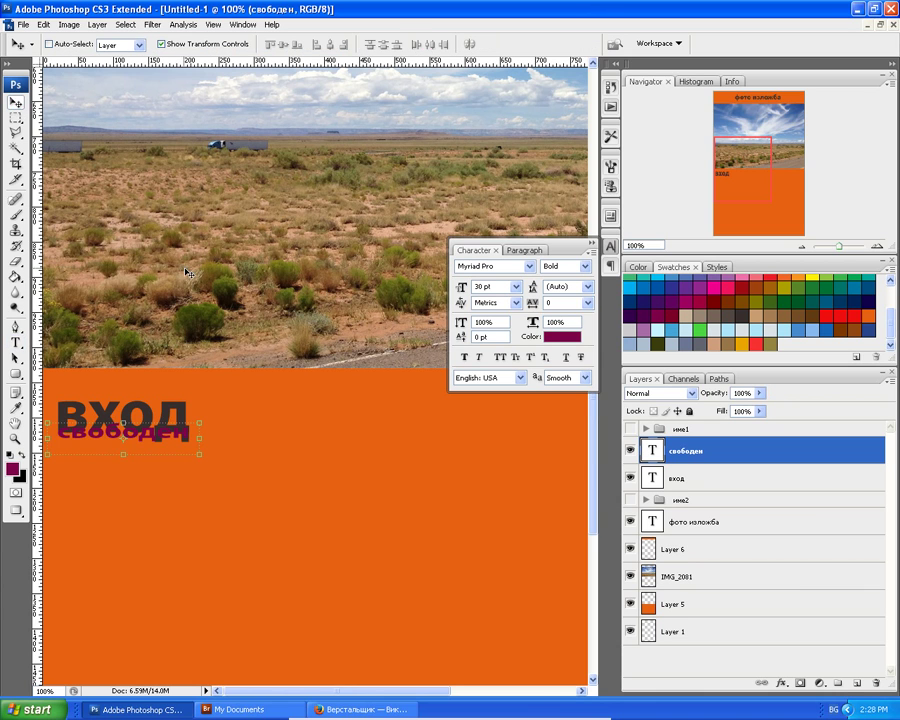
double_click(651, 452)
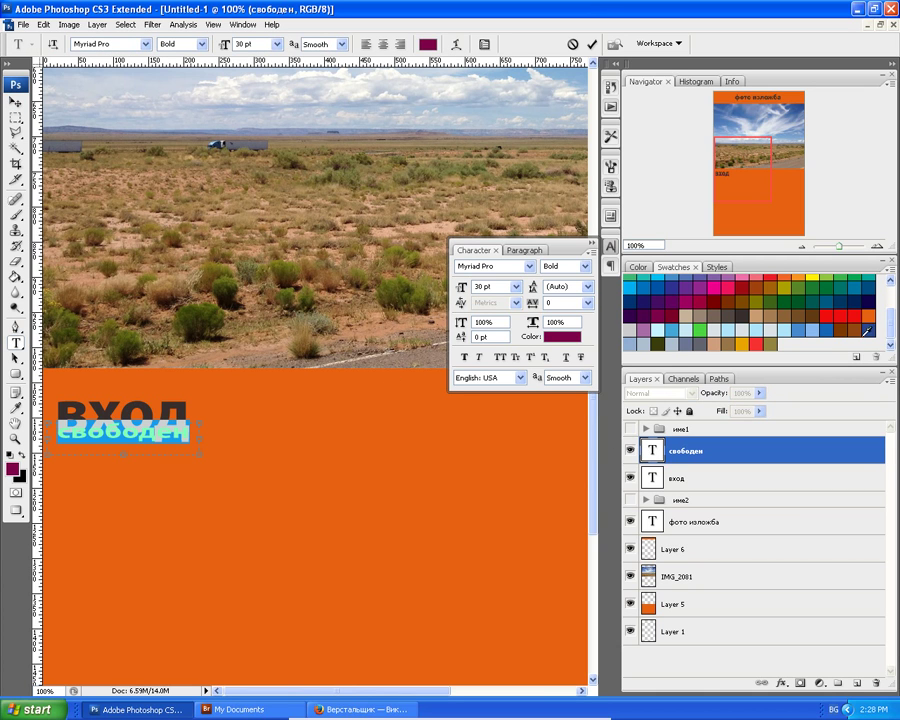
click(847, 313)
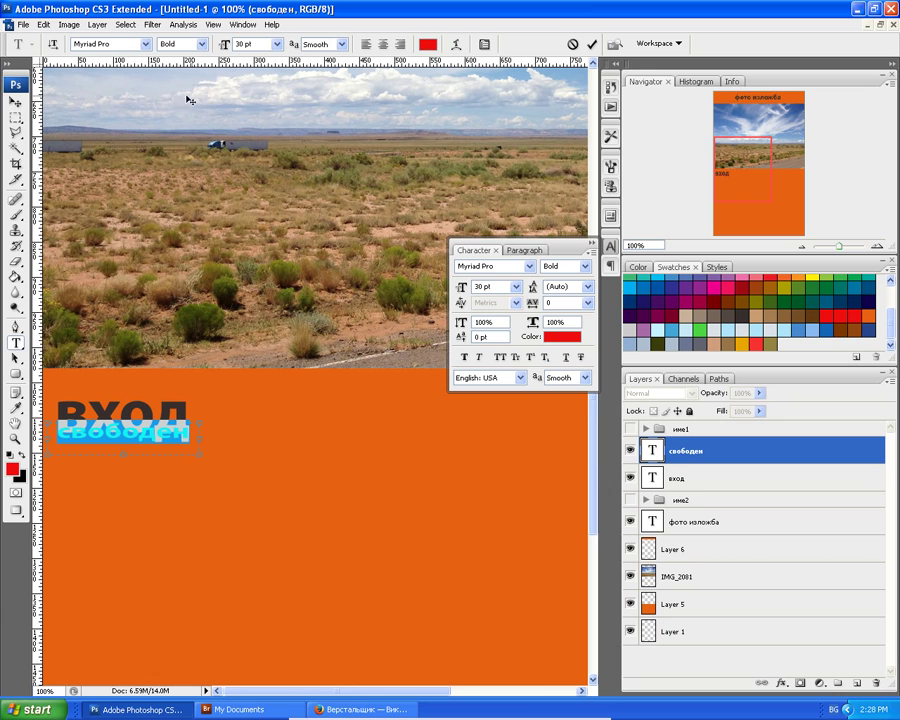
click(14, 101)
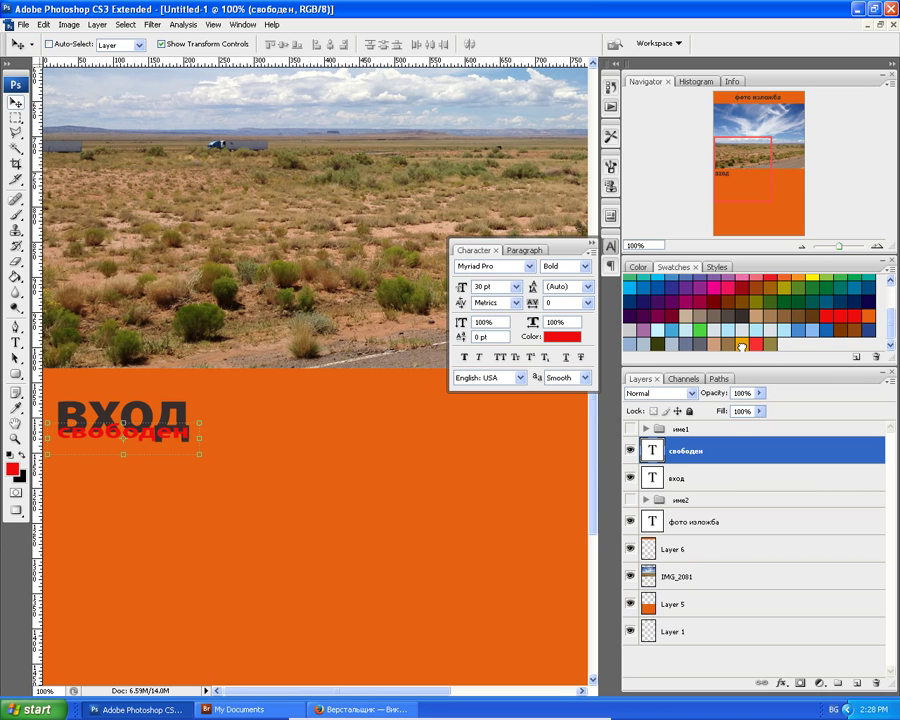
click(741, 346)
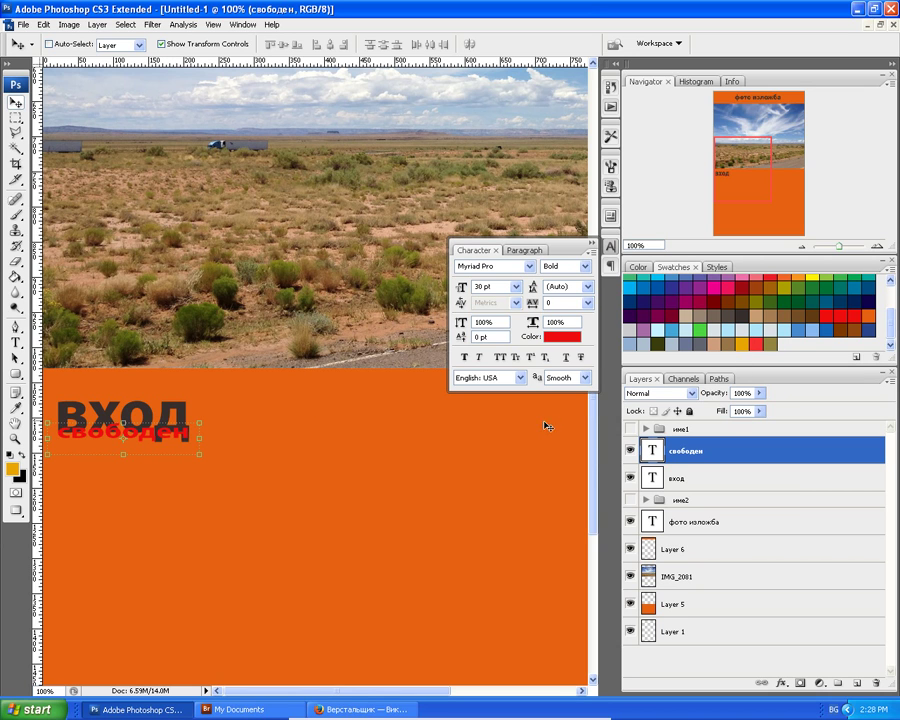
double_click(653, 452)
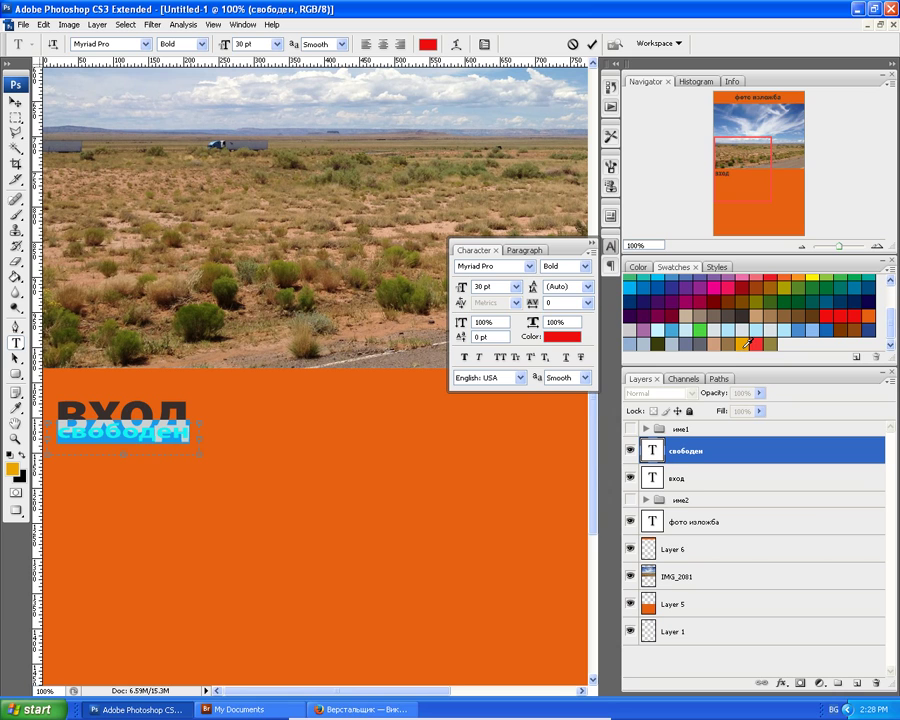
key(alt+BackSpace)
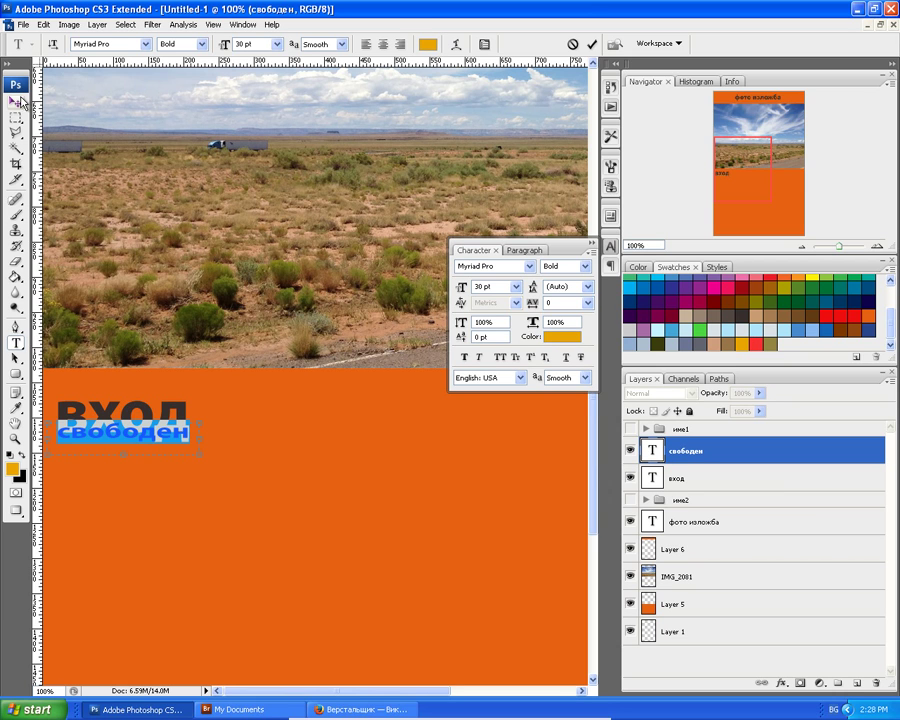
click(16, 102)
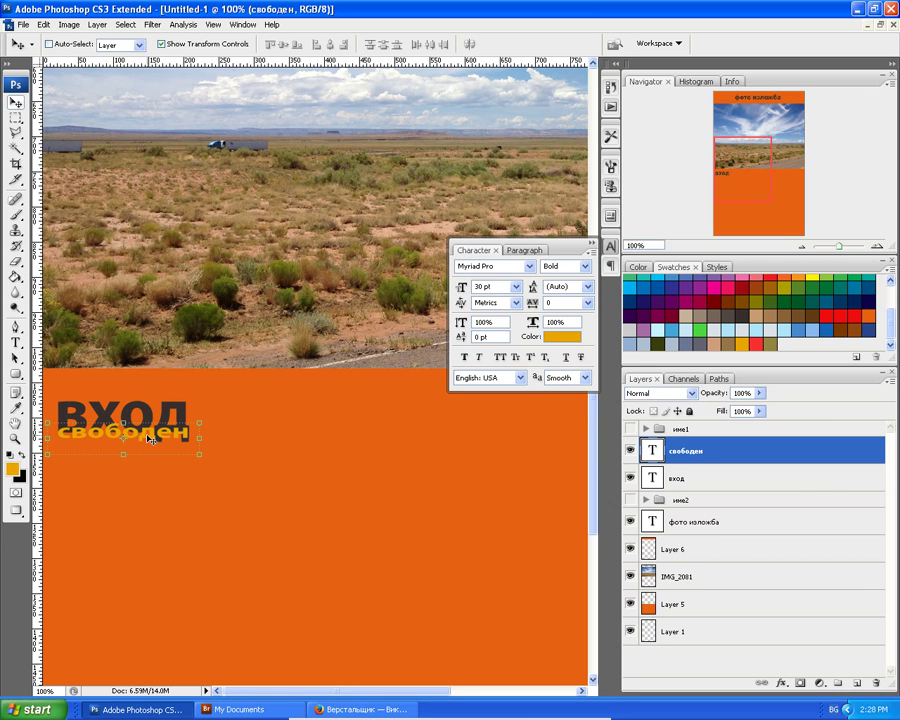
Move свободен just below ВХОД, recolour it dark red, and also select the вход layer.
drag(148, 439, 148, 461)
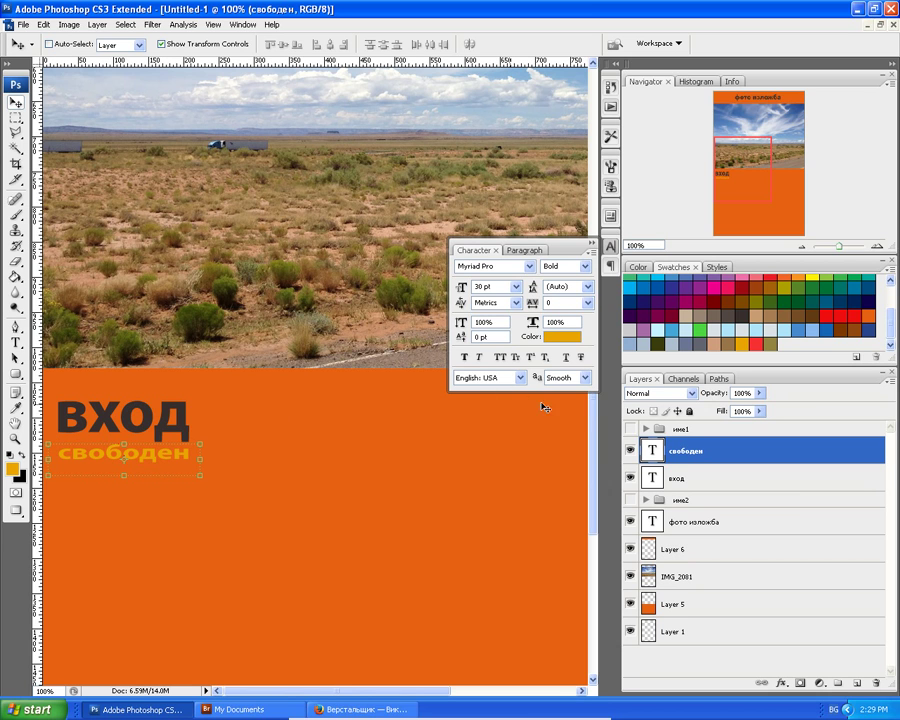
double_click(651, 451)
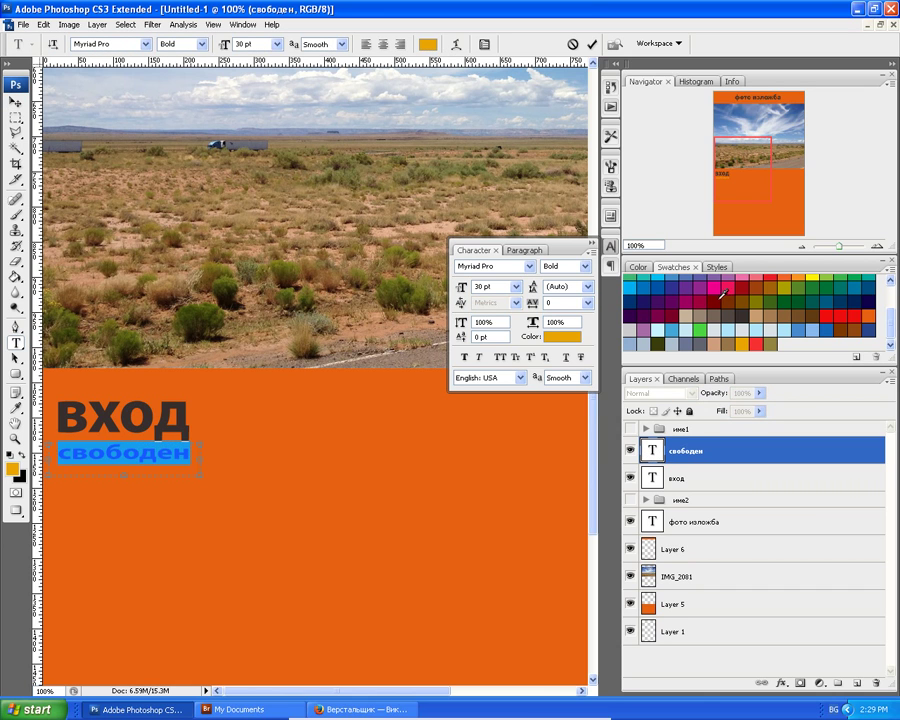
click(720, 296)
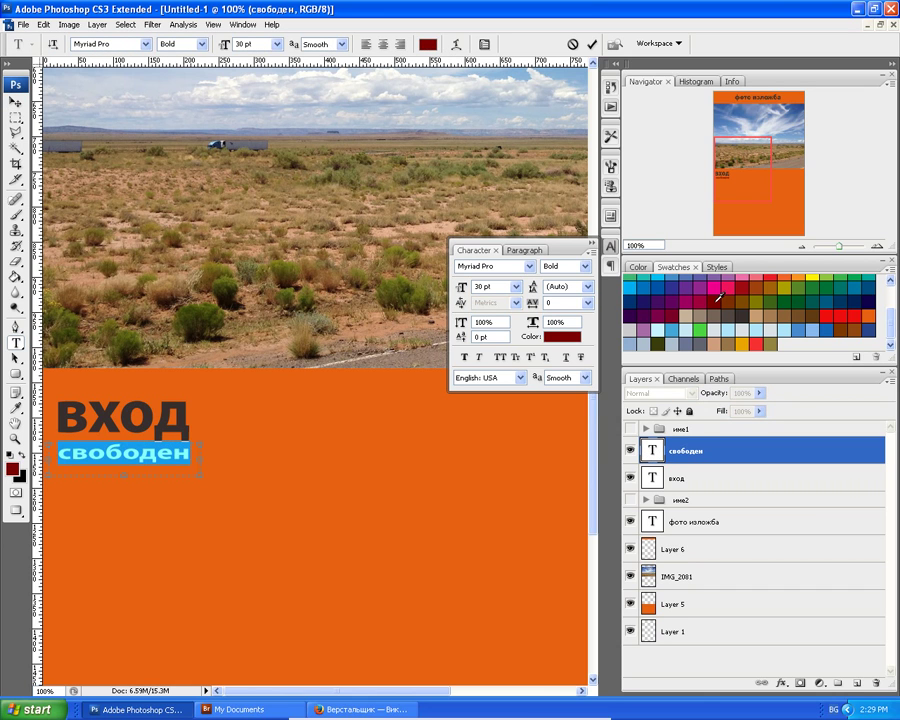
click(14, 102)
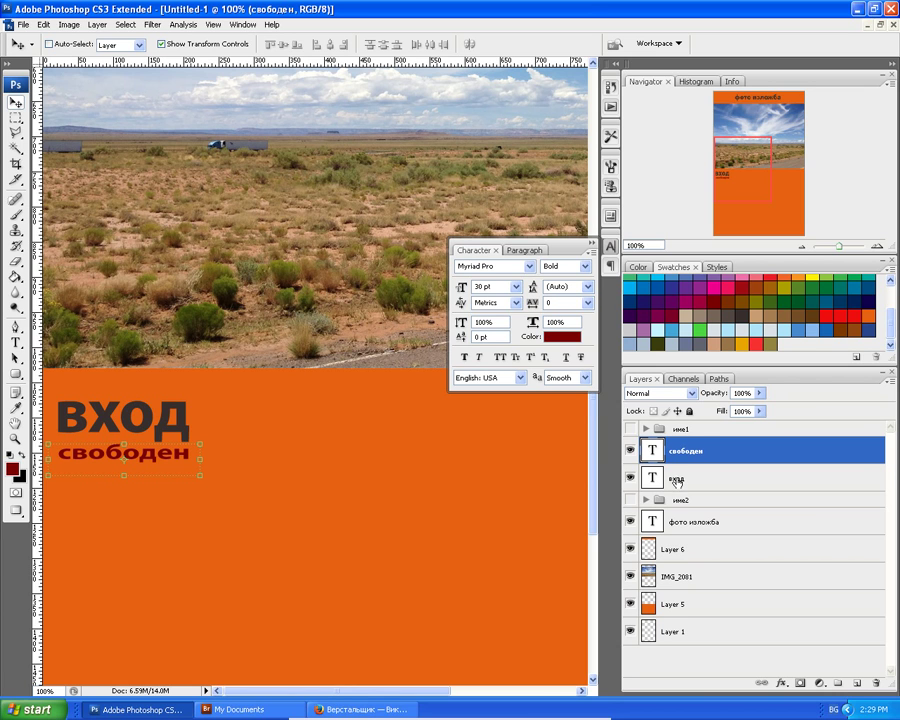
ctrl+click(677, 482)
Link the вход and свободен layers and make the име2 group visible again.
click(762, 683)
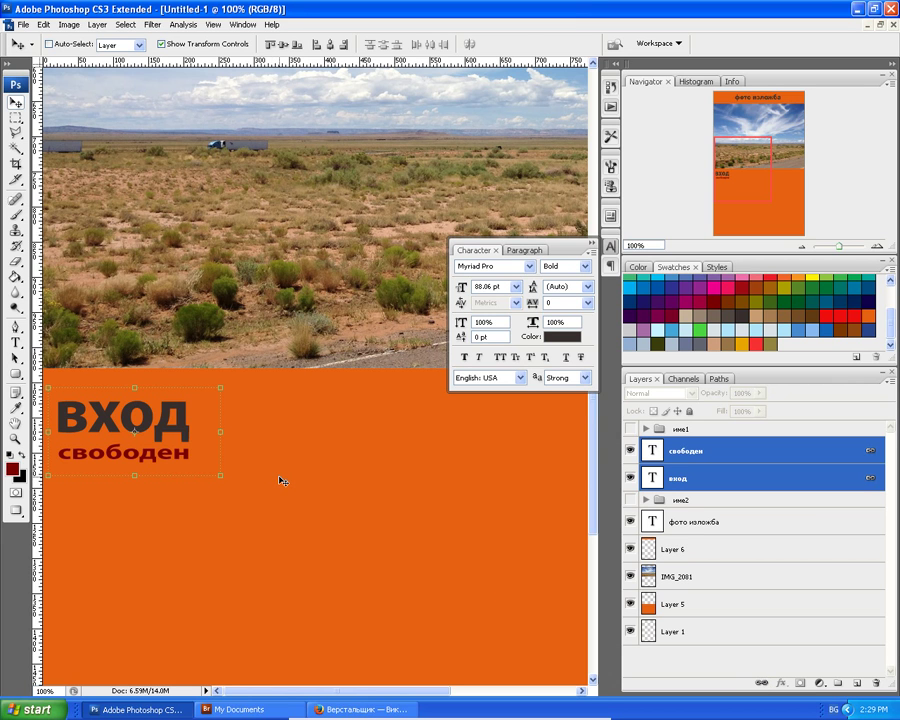
key(ctrl+minus)
key(ctrl+minus)
key(ctrl+minus)
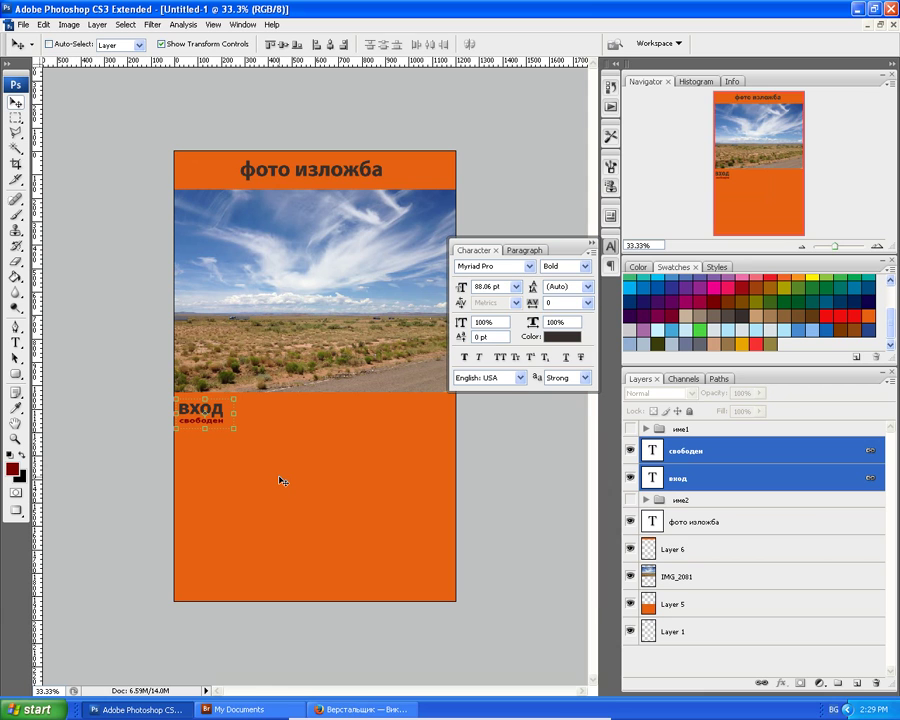
click(630, 499)
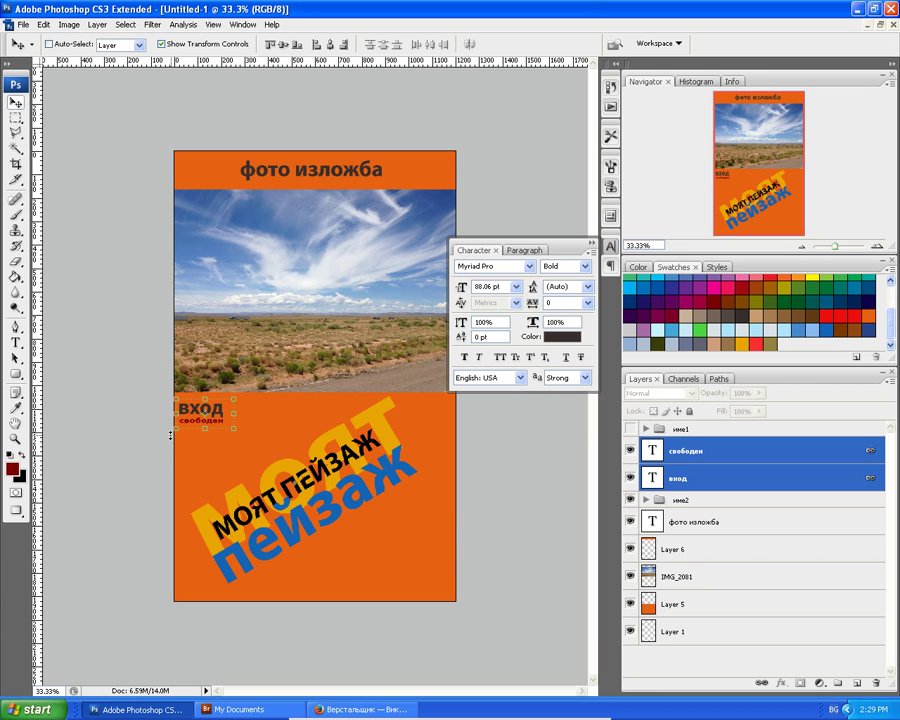
Drag the linked вход/свободен text to the poster's bottom-right corner.
key(ctrl+plus)
key(ctrl+plus)
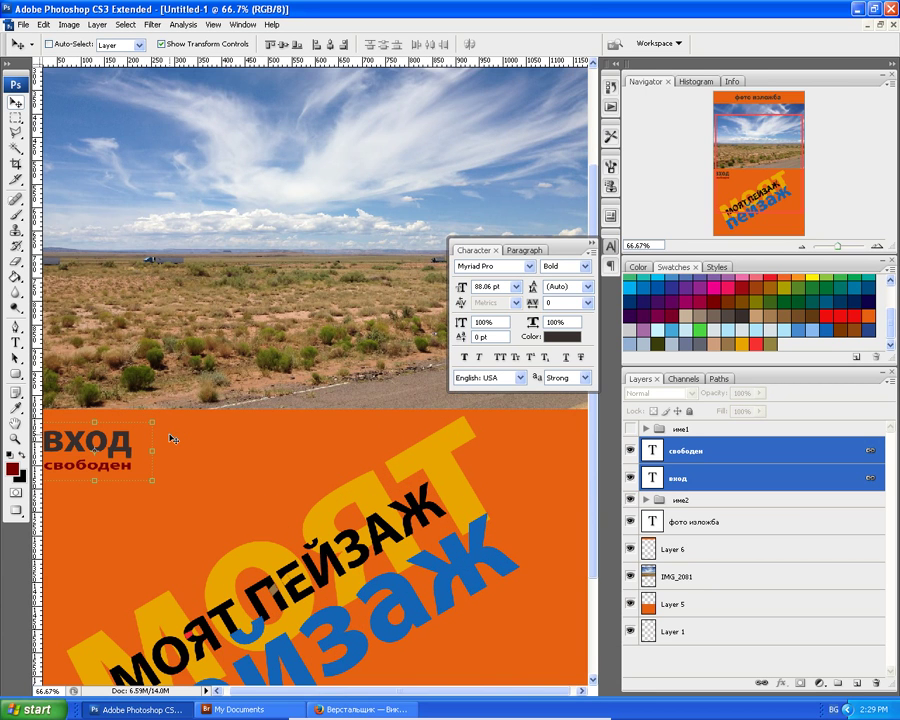
key(ctrl+minus)
key(ctrl+minus)
key(ctrl+minus)
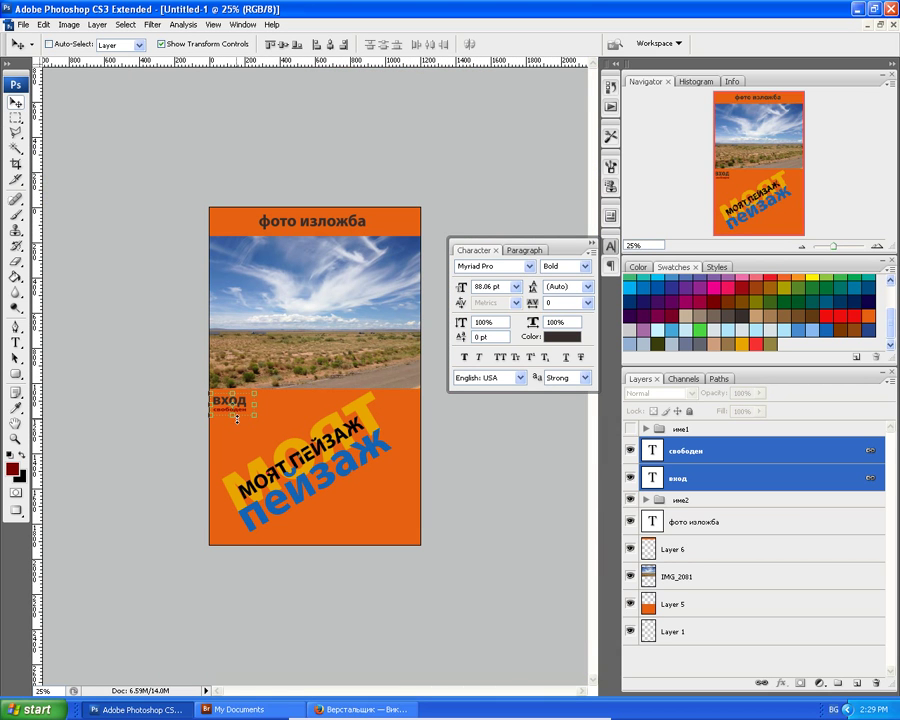
drag(245, 415, 409, 540)
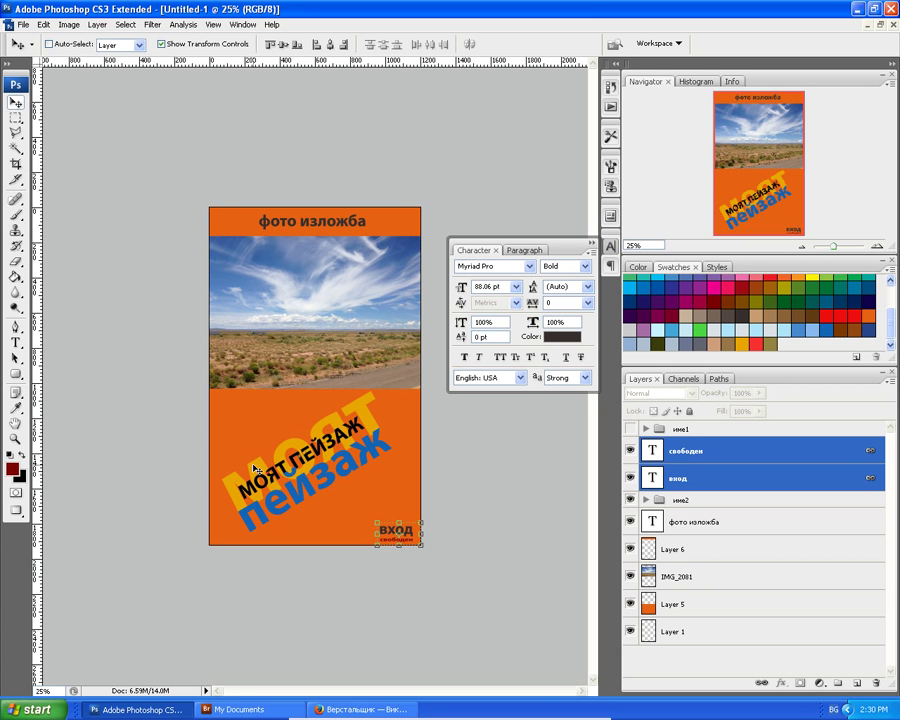
key(ctrl+plus)
key(ctrl+plus)
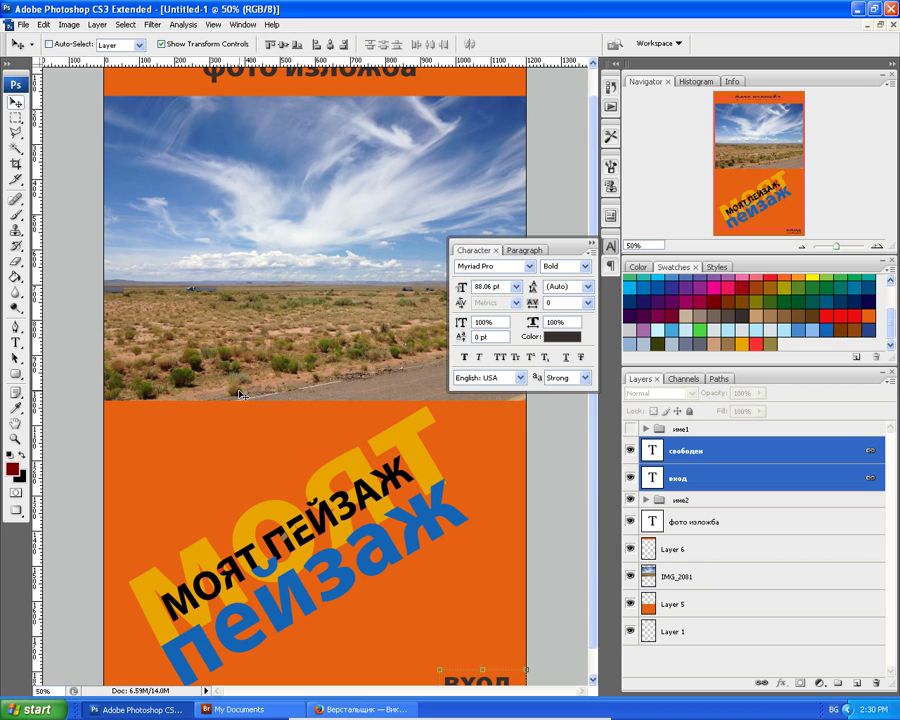
Expand the име2 group in the Layers panel and review its listed layers.
scroll(240, 395, down, 1)
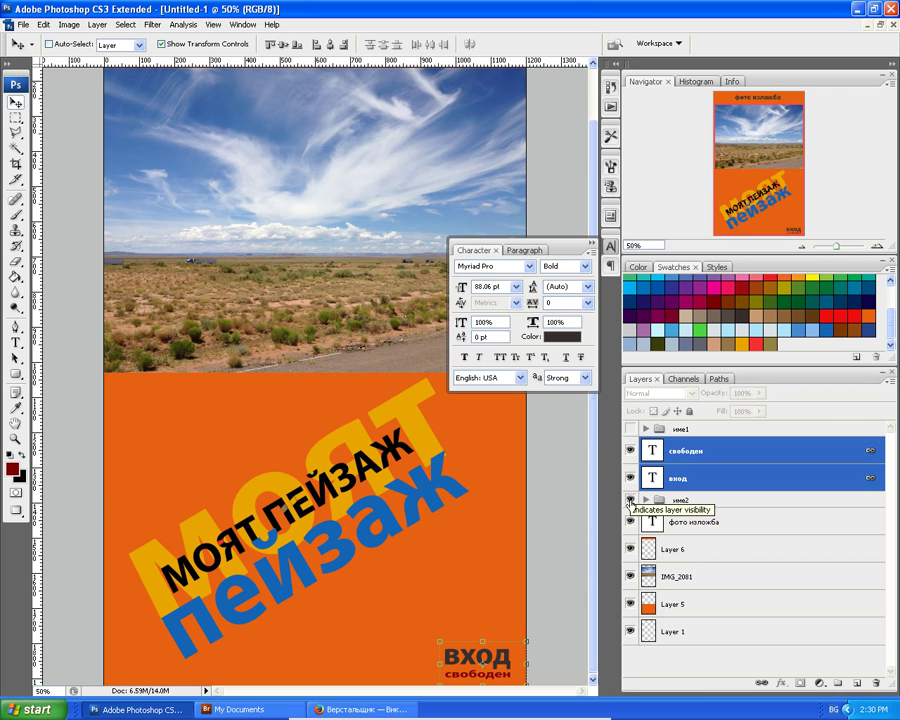
click(646, 499)
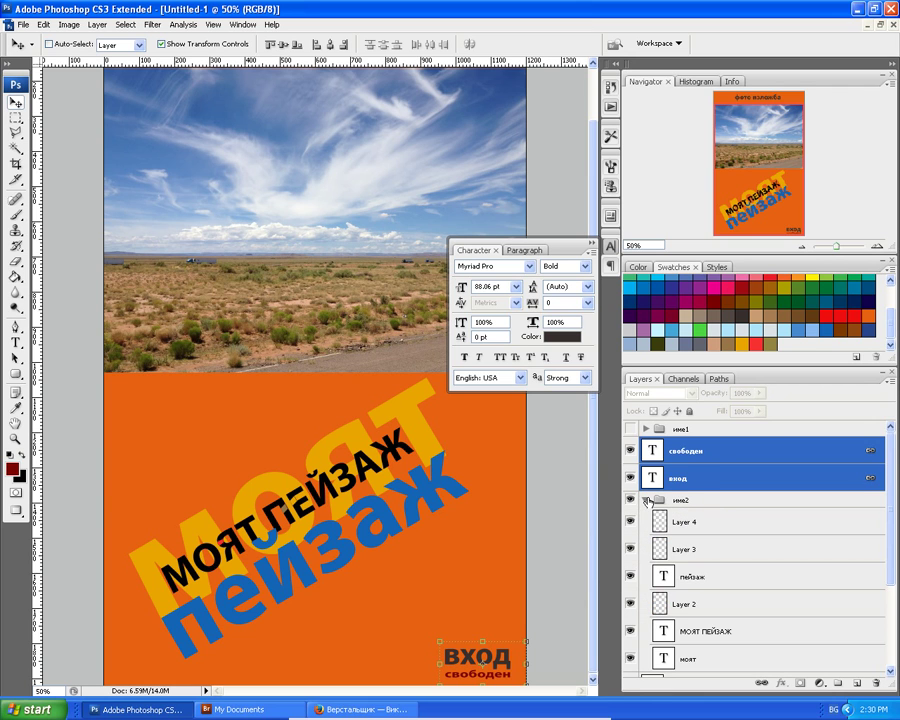
scroll(638, 620, down, 2)
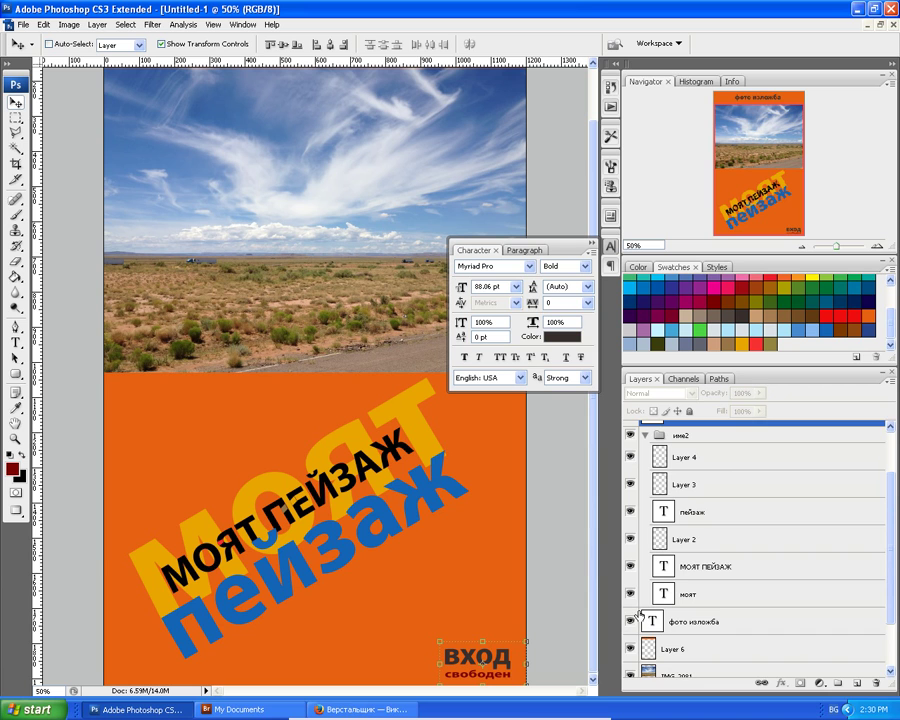
scroll(640, 620, down, 2)
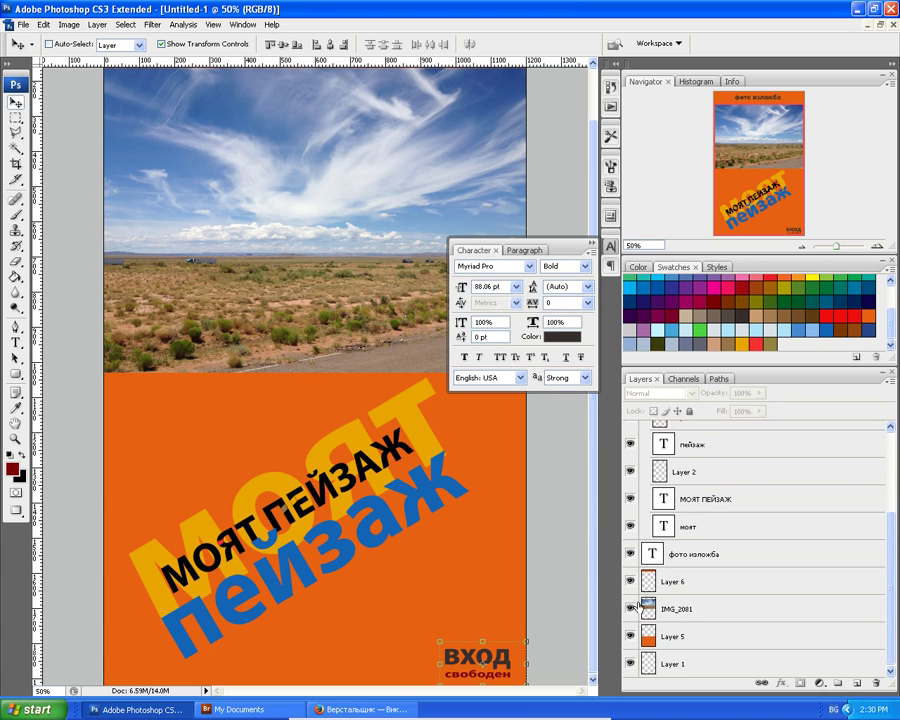
scroll(640, 605, up, 4)
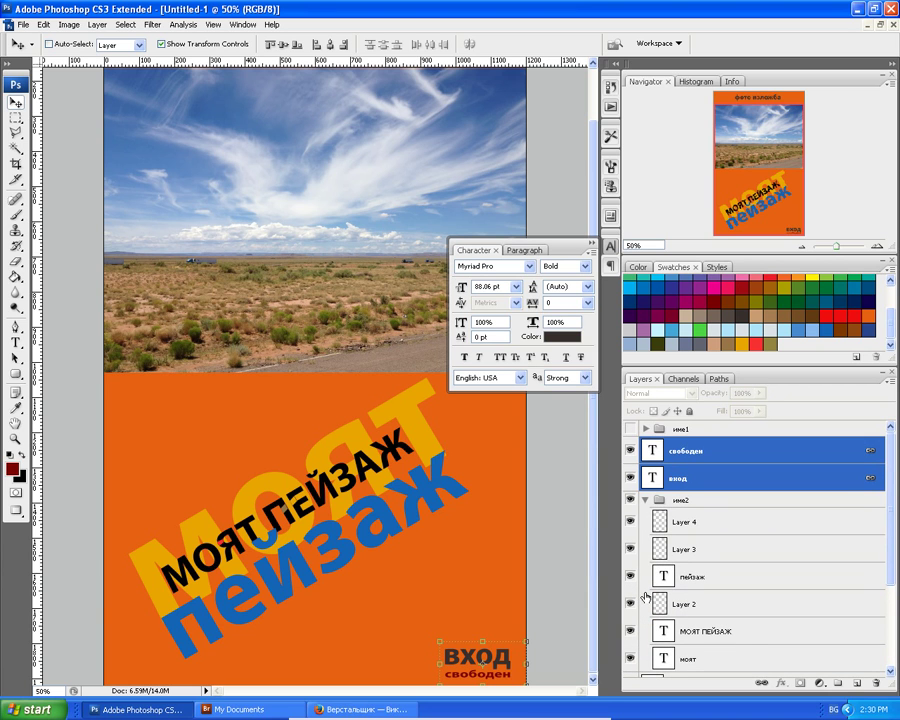
scroll(648, 592, down, 1)
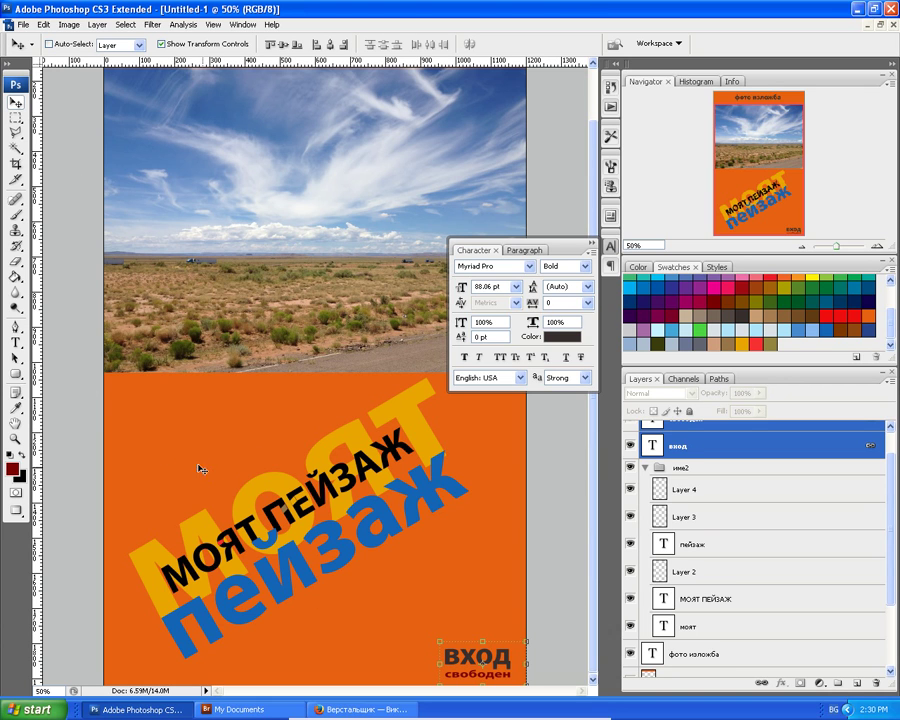
click(16, 342)
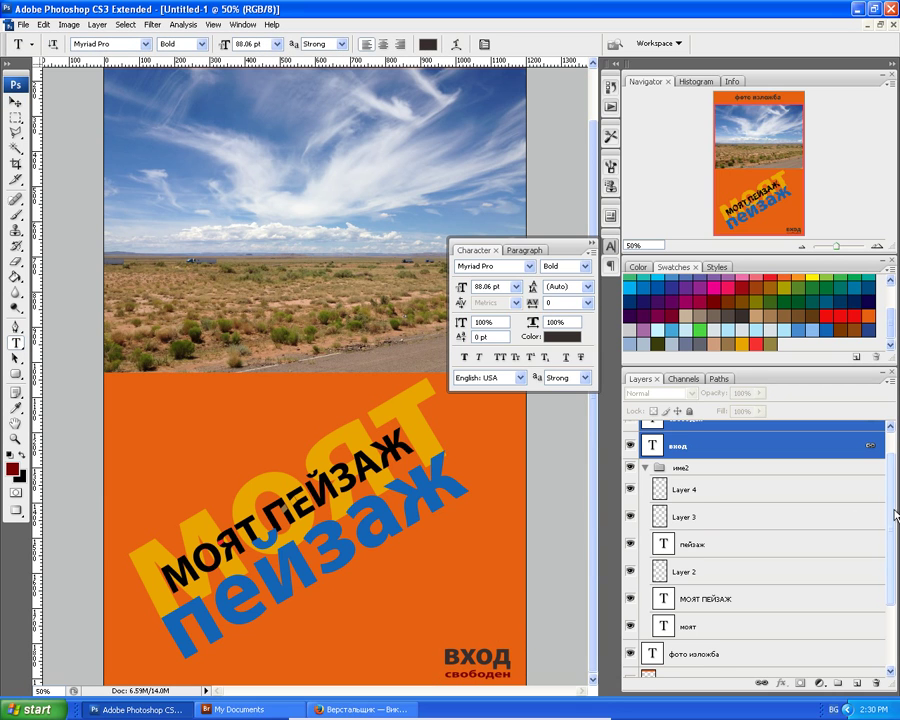
Make the име1 group visible again and zoom in to 400%.
scroll(630, 430, up, 1)
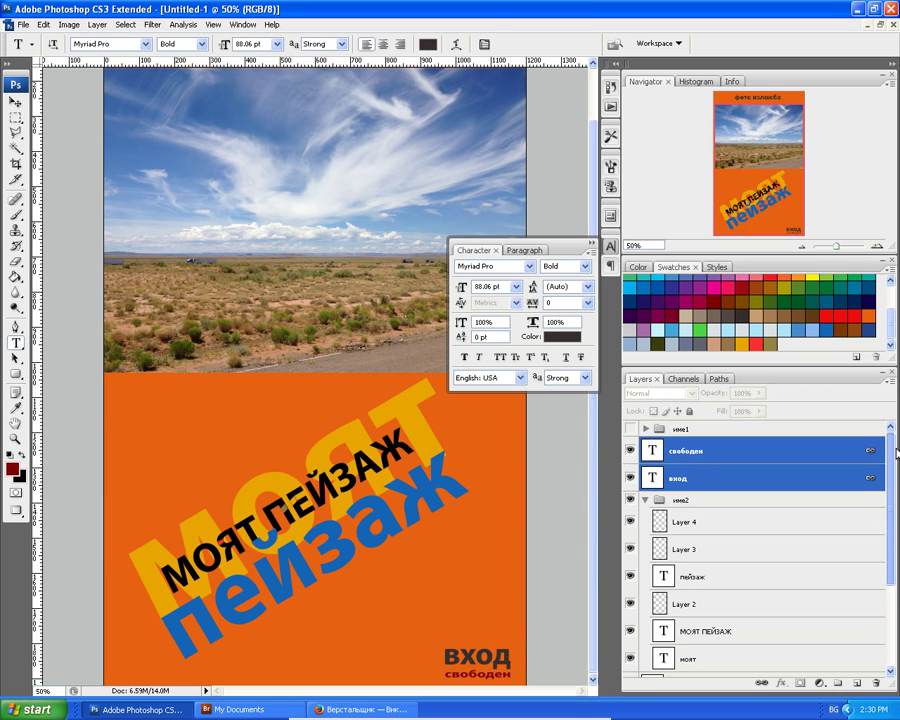
click(630, 428)
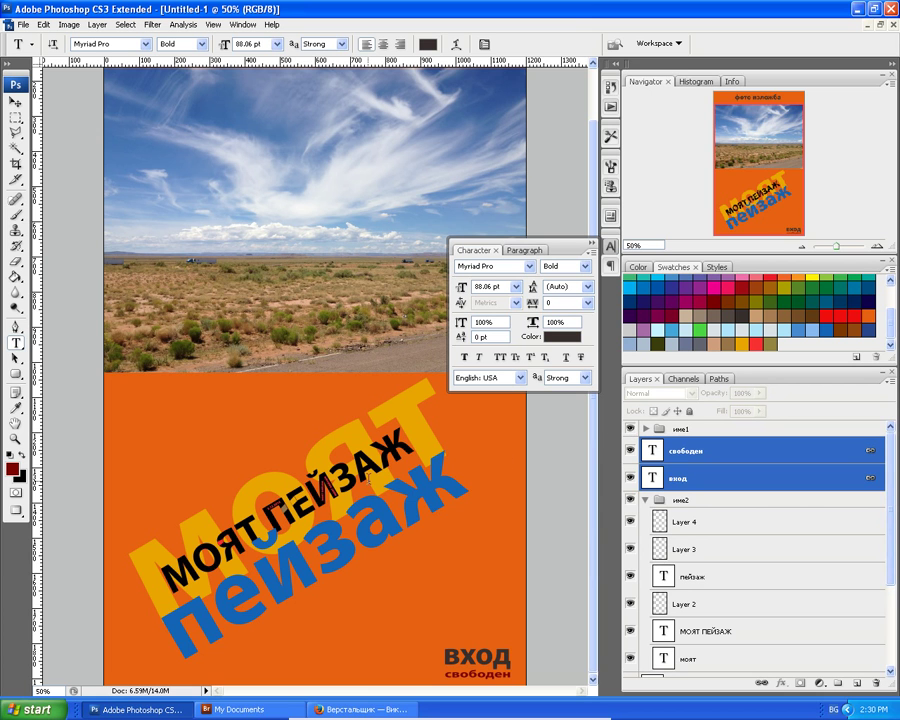
key(ctrl+alt+0)
key(ctrl+plus)
scroll(372, 500, down, 5)
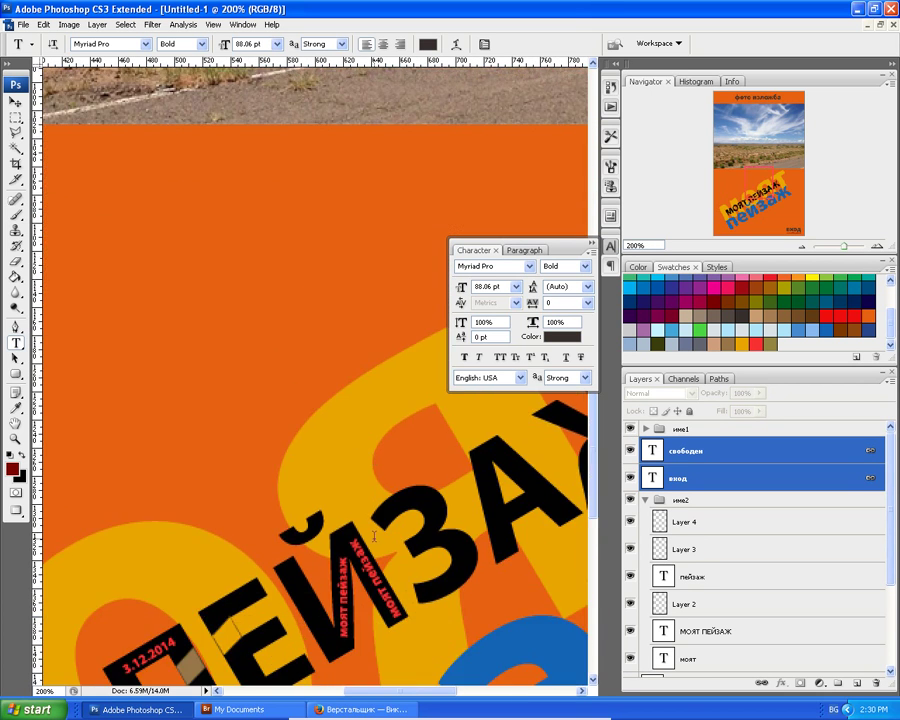
scroll(374, 537, down, 5)
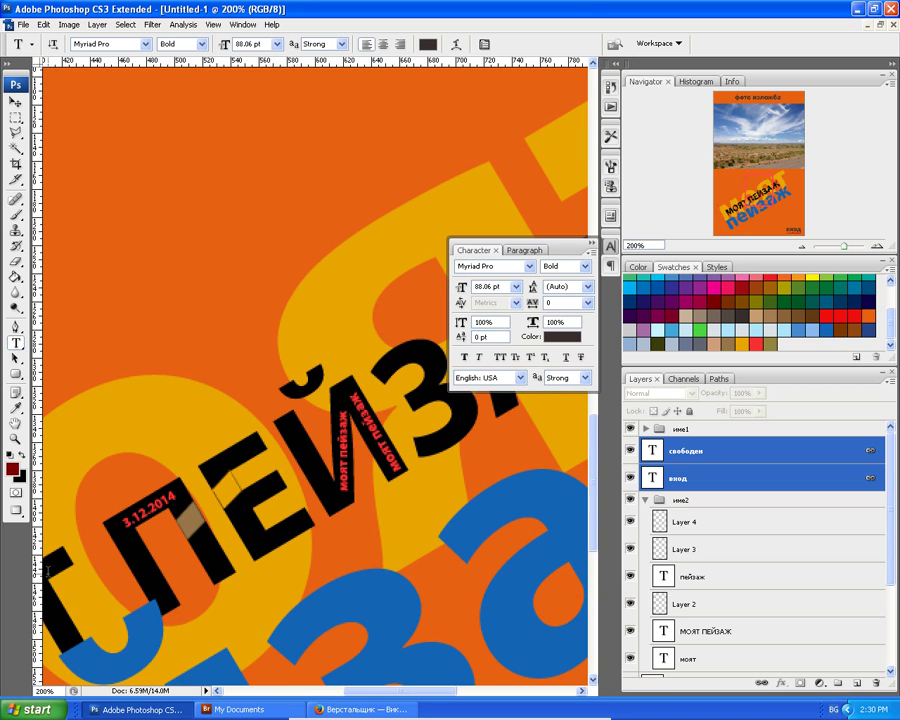
key(ctrl+plus)
key(ctrl+plus)
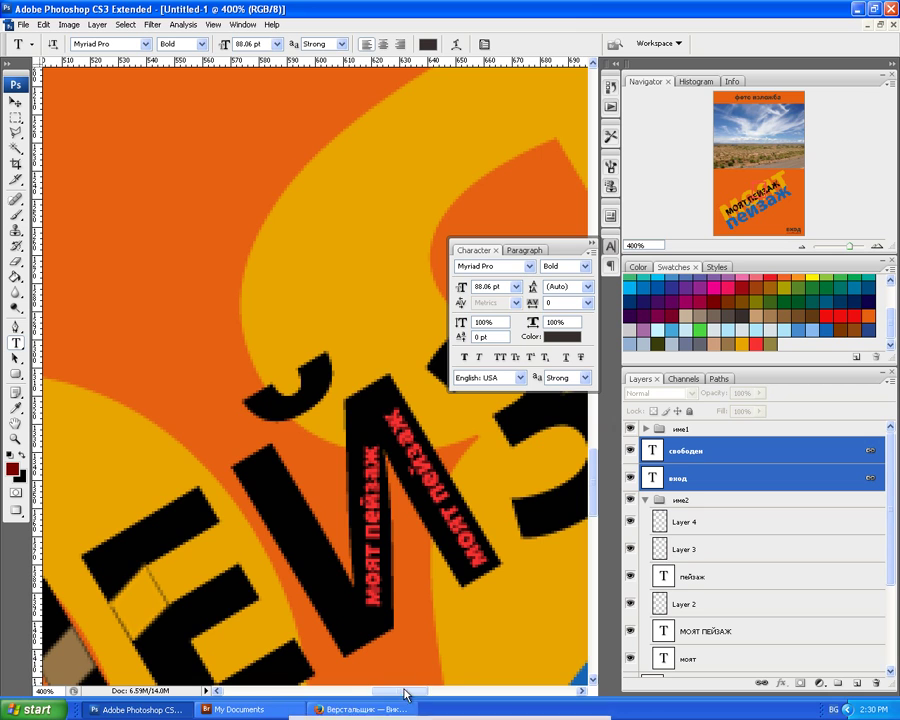
Pan across the close-up and zoom back out toward the whole poster.
drag(404, 697, 364, 694)
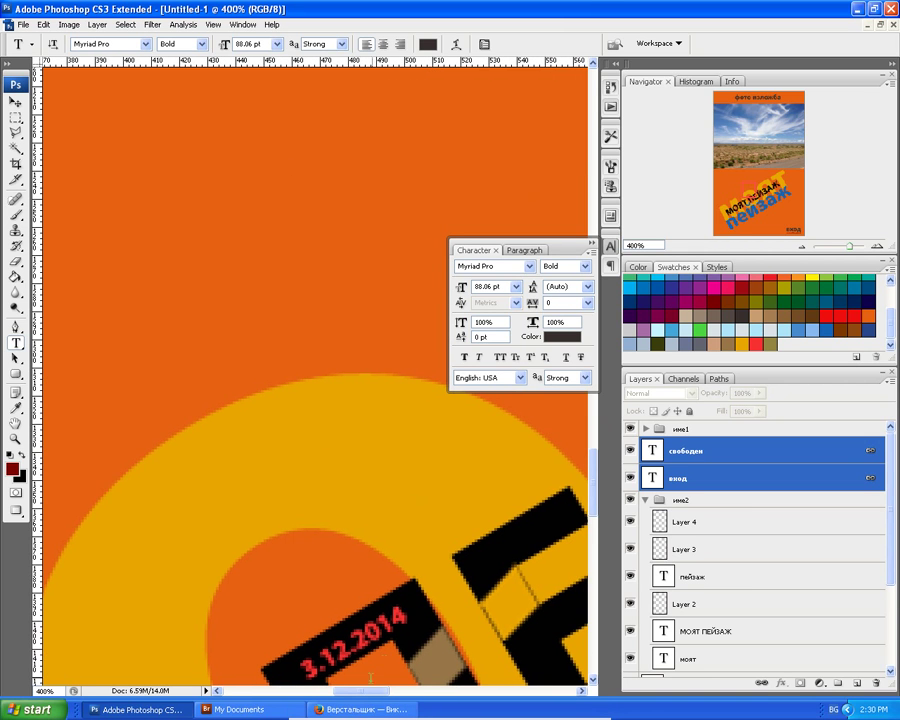
drag(597, 462, 600, 497)
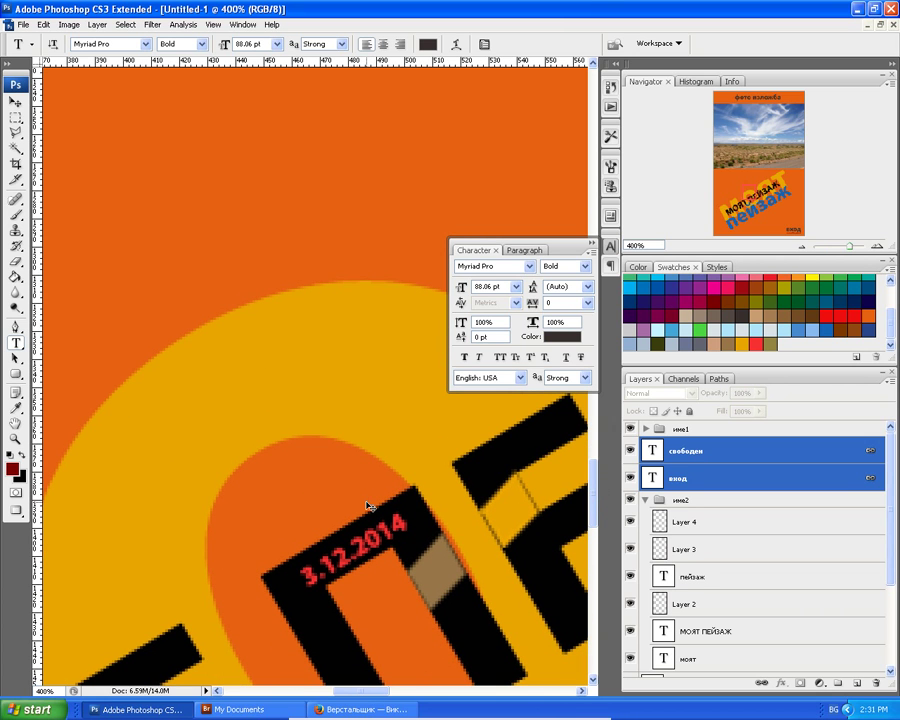
key(ctrl+minus)
key(ctrl+minus)
key(ctrl+minus)
key(ctrl+minus)
key(ctrl+minus)
key(ctrl+minus)
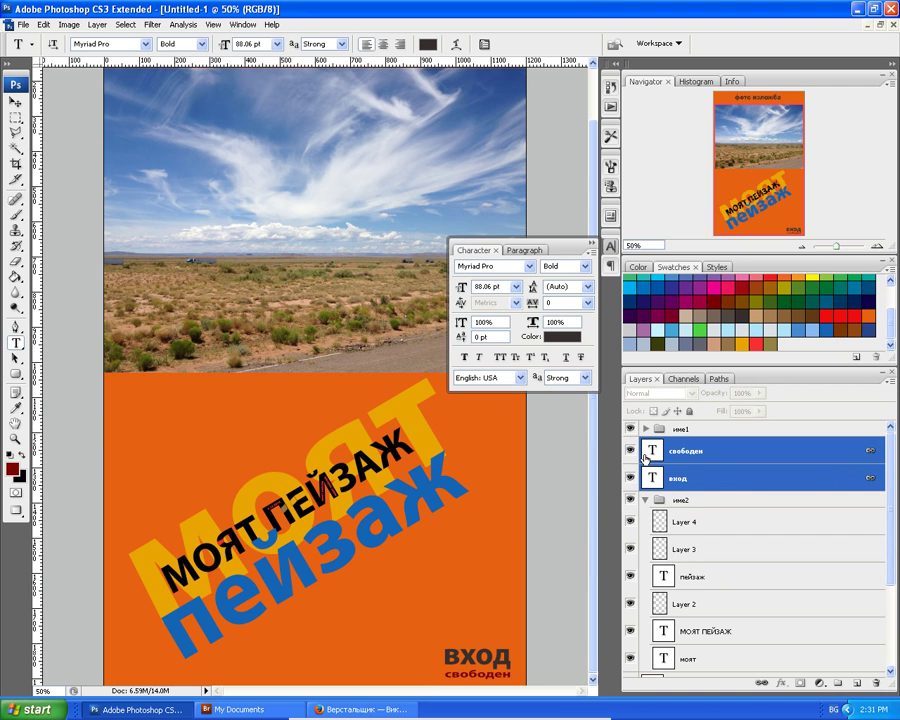
Collapse име2 and group the вход and свободен layers into Group 1.
click(646, 500)
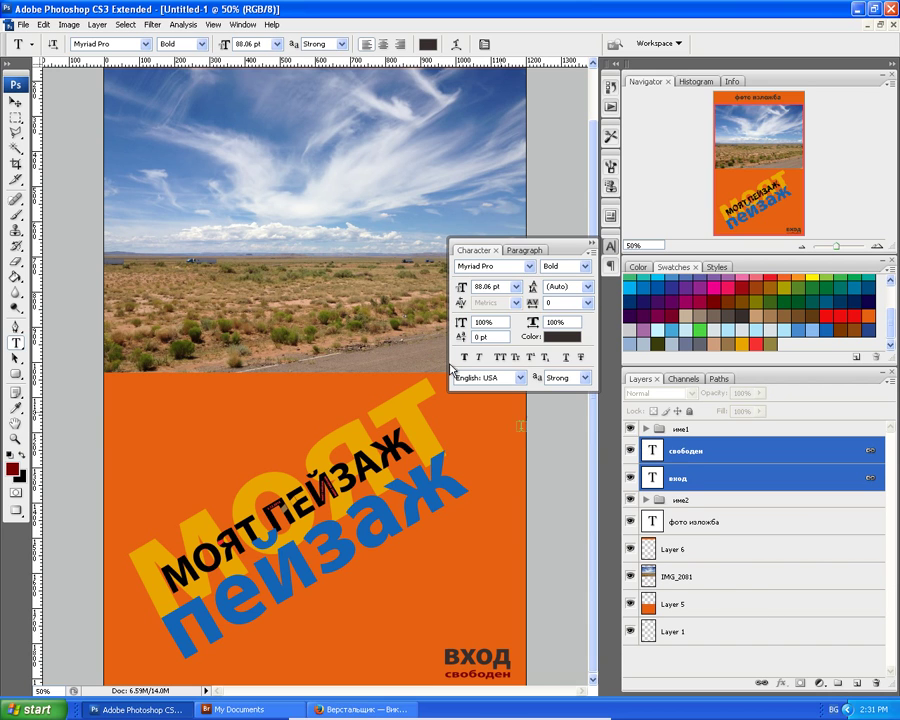
click(97, 24)
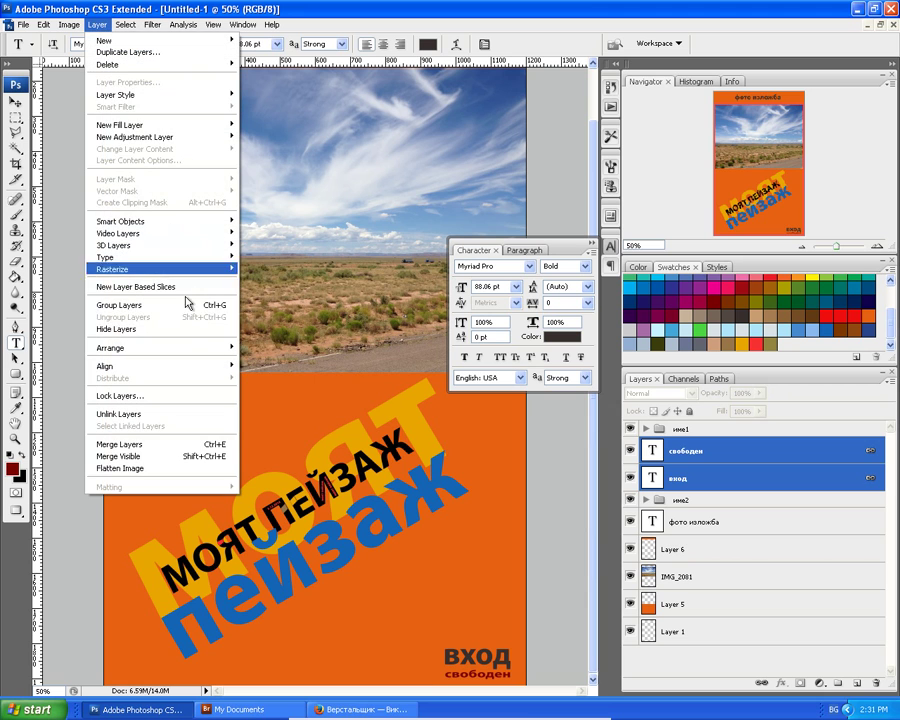
mouse_move(170, 269)
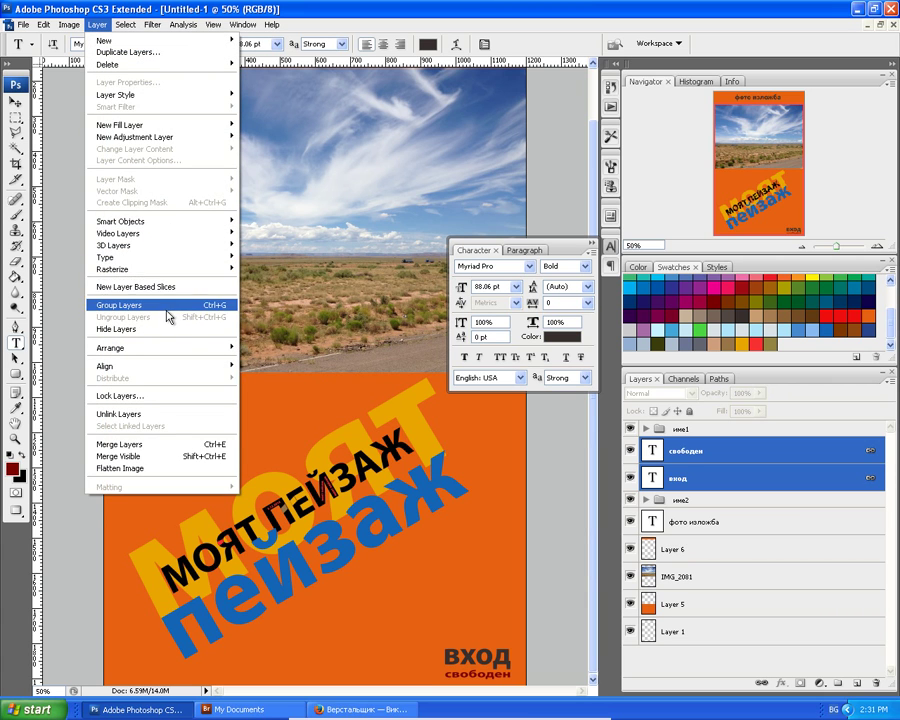
click(168, 303)
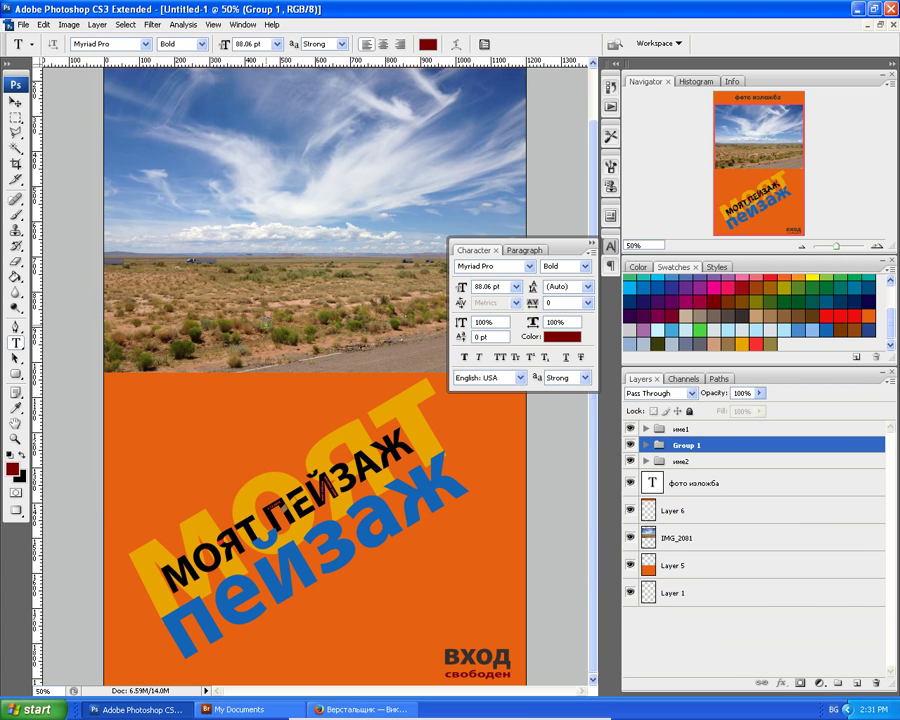
click(629, 445)
click(629, 445)
Above Layer 6, type ГРАДСКА ХУДОЖЕСТВЕНА ГАЛЕРИЯ ПЛОВДИВ 17:00 ЧАСА at the orange area's top-left.
click(650, 515)
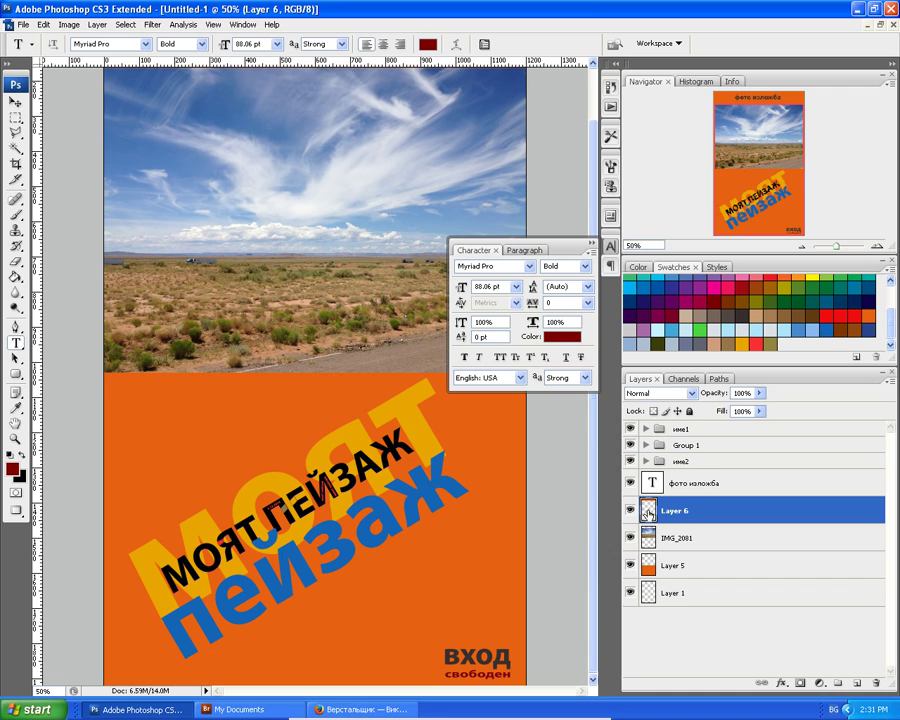
click(116, 393)
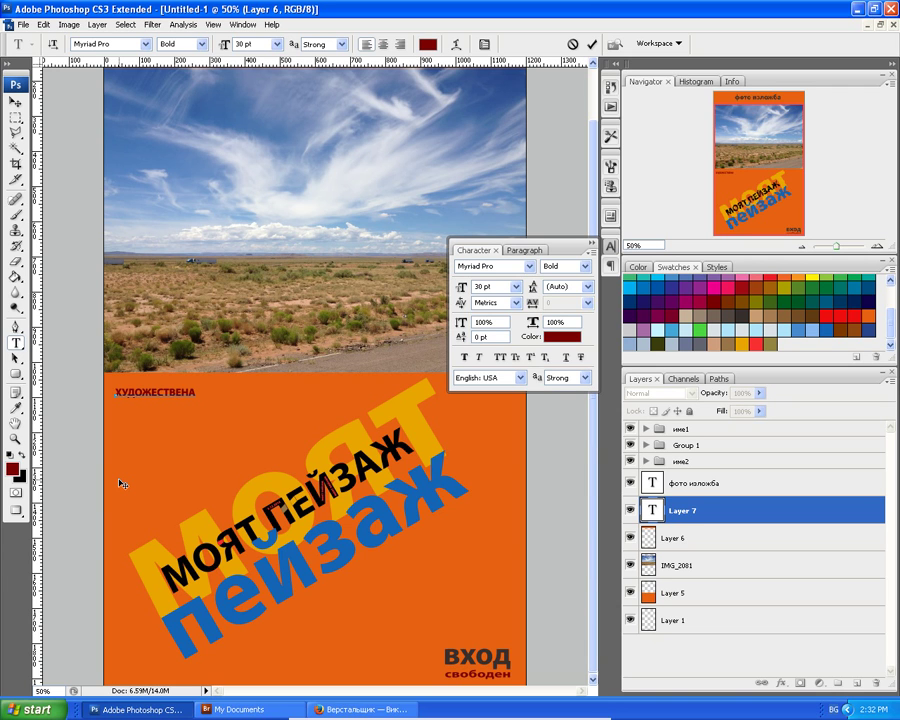
key(BackSpace)
key(BackSpace)
key(BackSpace)
key(BackSpace)
key(BackSpace)
key(BackSpace)
key(BackSpace)
key(BackSpace)
key(BackSpace)
key(BackSpace)
key(BackSpace)
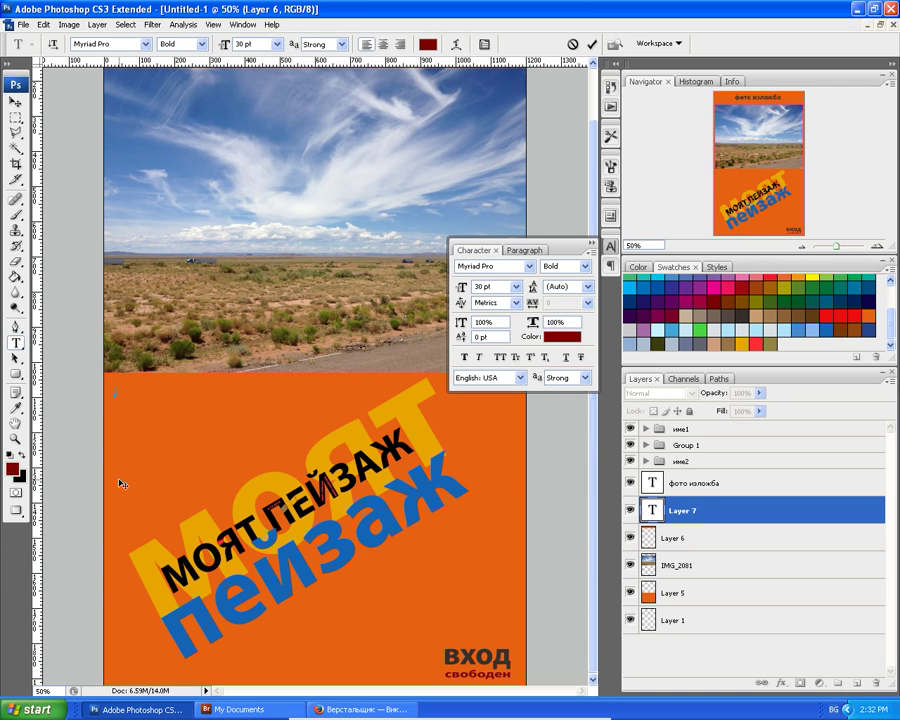
text(ГРАДСКА ХУ)
text(ДО)
text(ЖЕСТВЕНА )
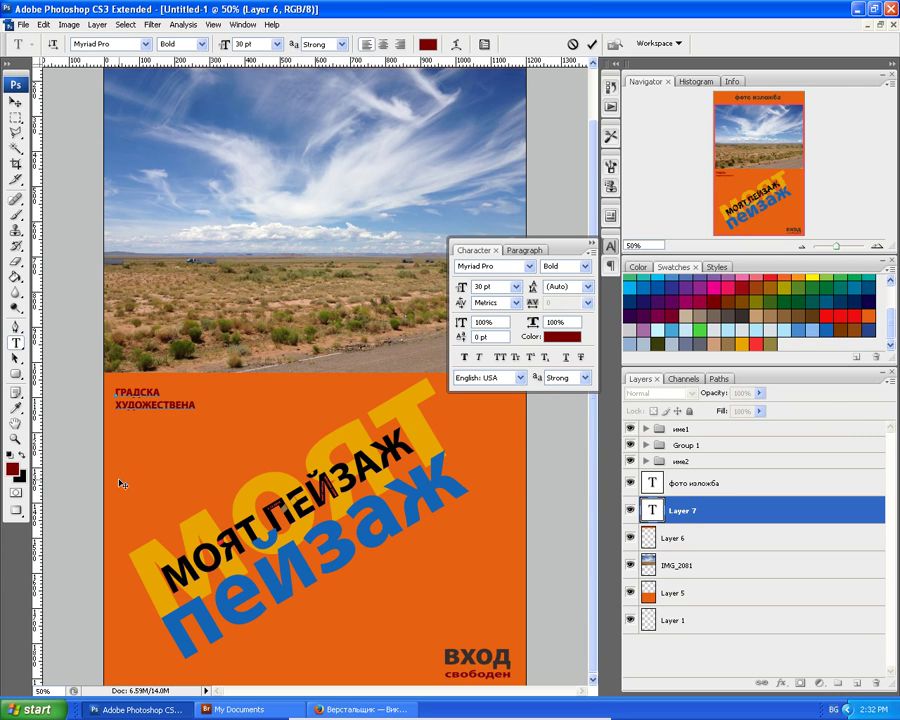
text(ГАЛЕРИЯ)
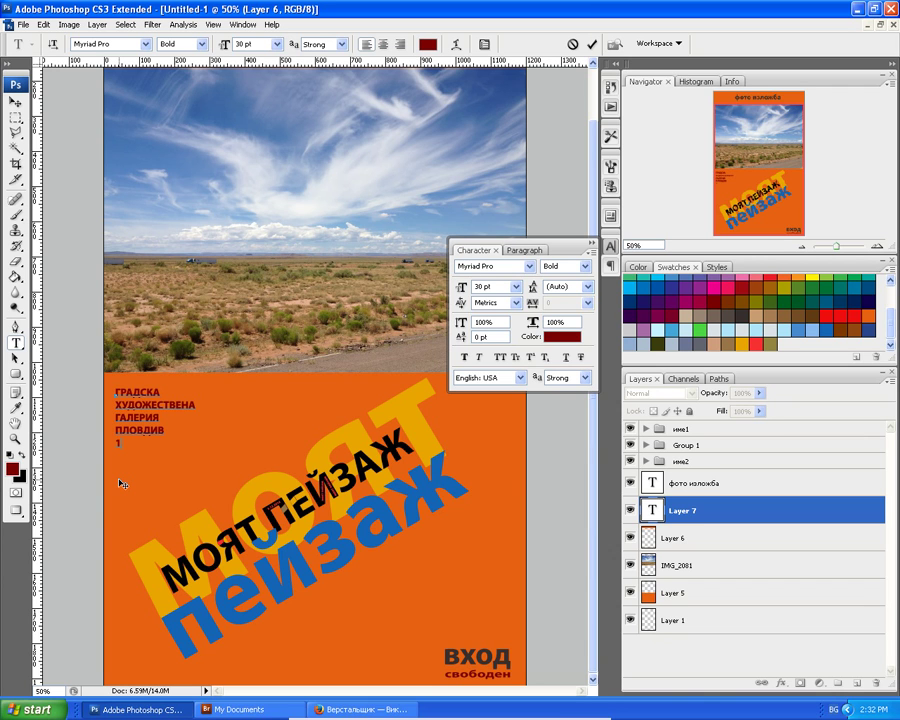
text(:00 ЧАСА)
Commit the gallery text, scale it to about 183%, and move it slightly right and down.
click(15, 101)
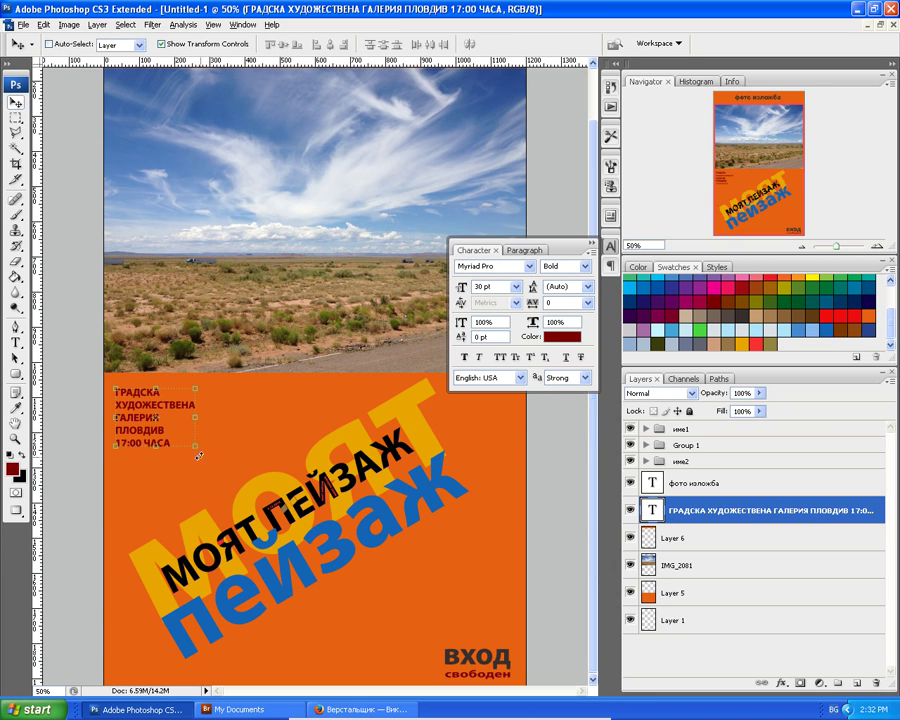
drag(197, 447, 219, 481)
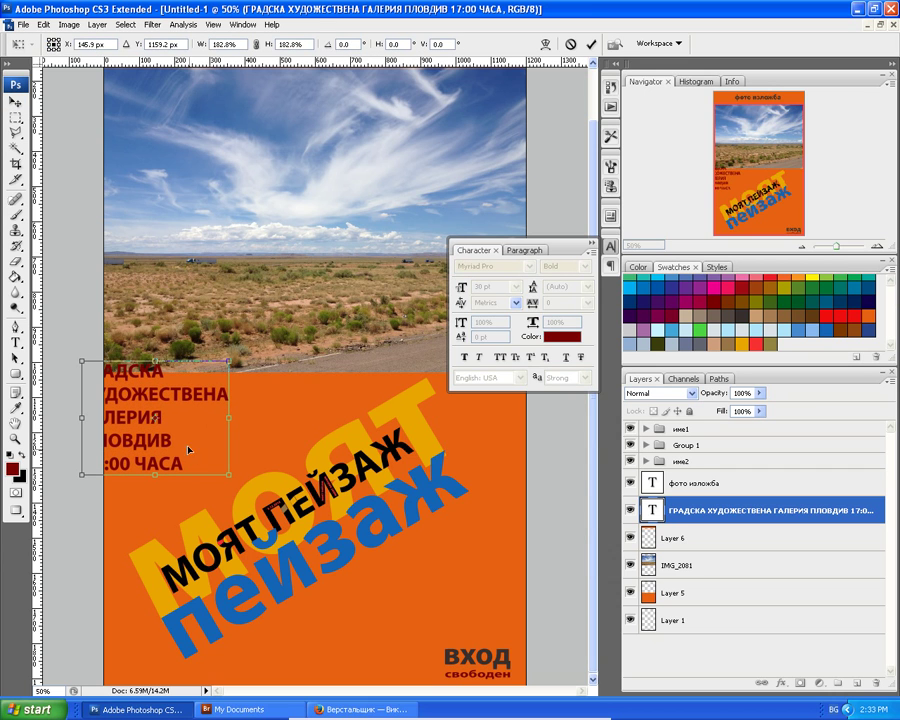
drag(153, 420, 191, 441)
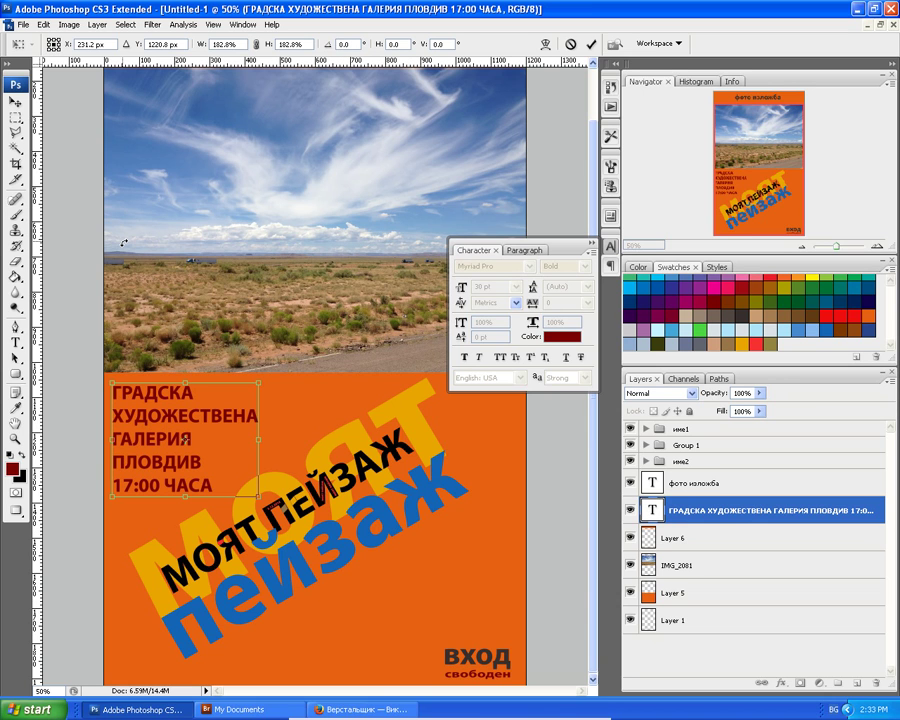
key(Return)
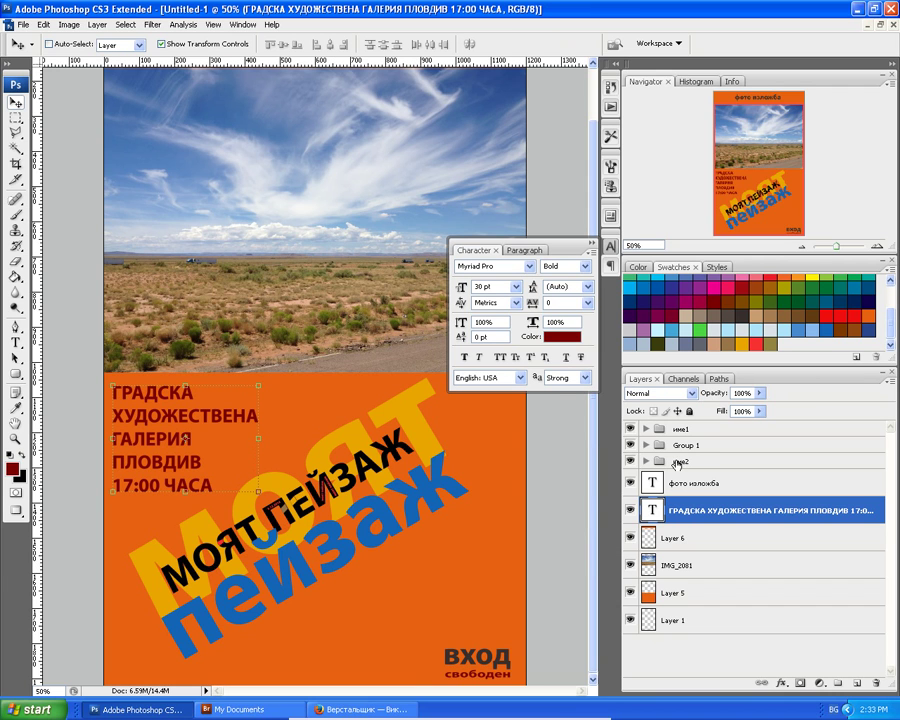
Place the име2 group above Group 1 and shift its моят пейзаж artwork down-right.
mouse_move(679, 462)
mouse_down()
mouse_move(673, 442)
mouse_move(681, 440)
mouse_up()
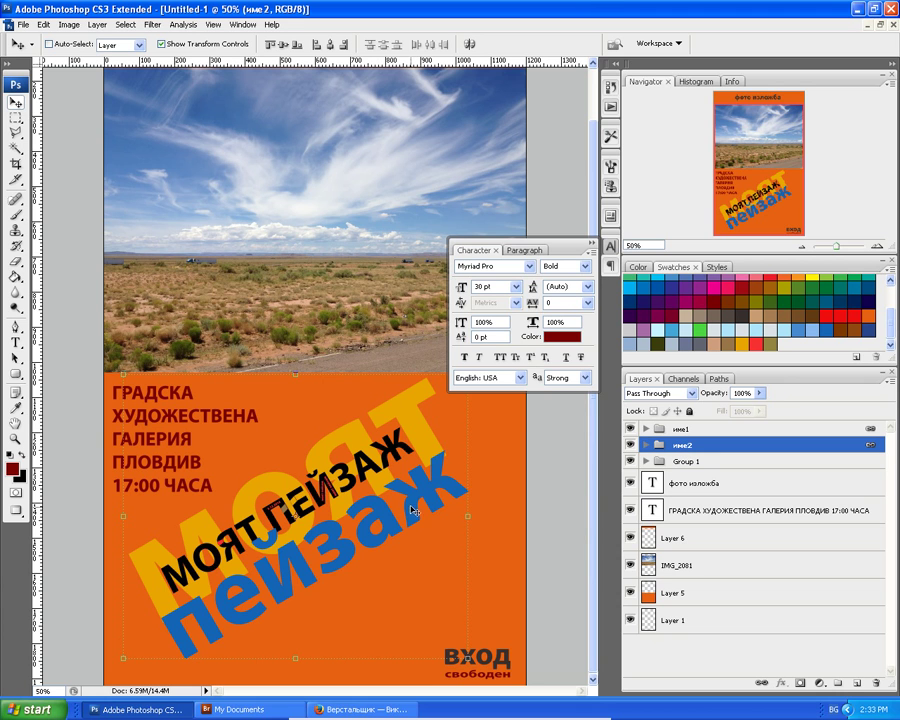
drag(407, 507, 428, 527)
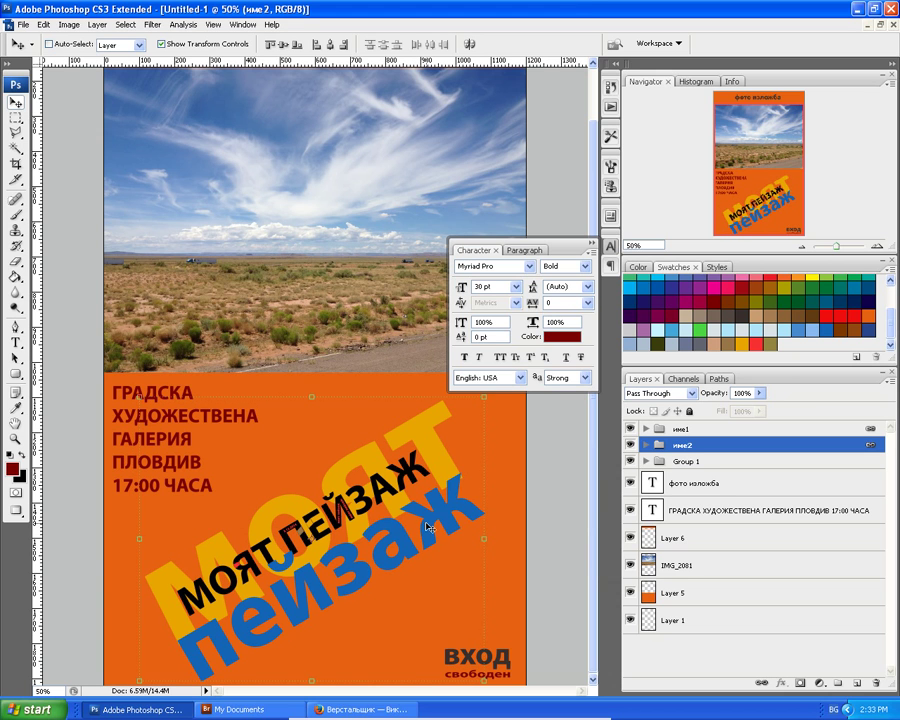
key(ctrl+minus)
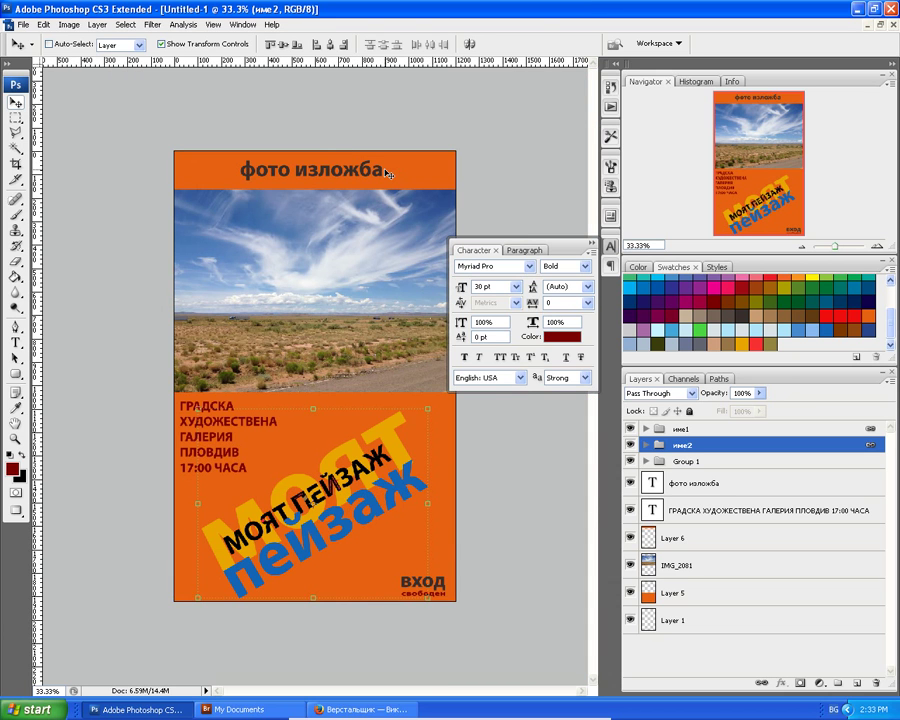
key(Up)
key(Up)
key(Up)
key(Up)
key(Up)
key(Up)
key(Up)
key(Up)
key(Up)
key(Up)
key(Up)
key(Up)
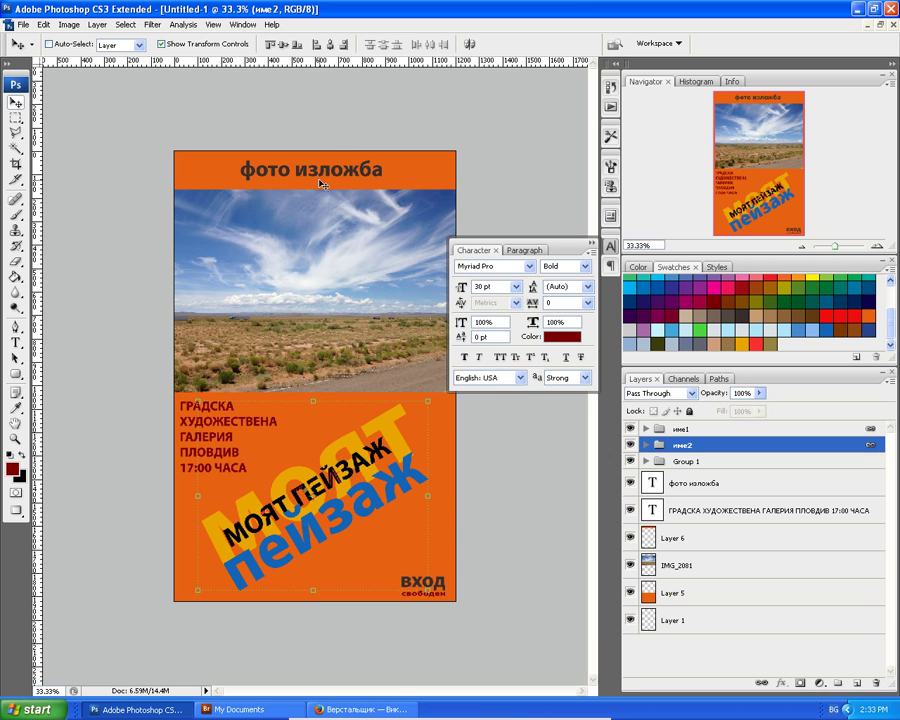
key(ctrl+plus)
key(ctrl+plus)
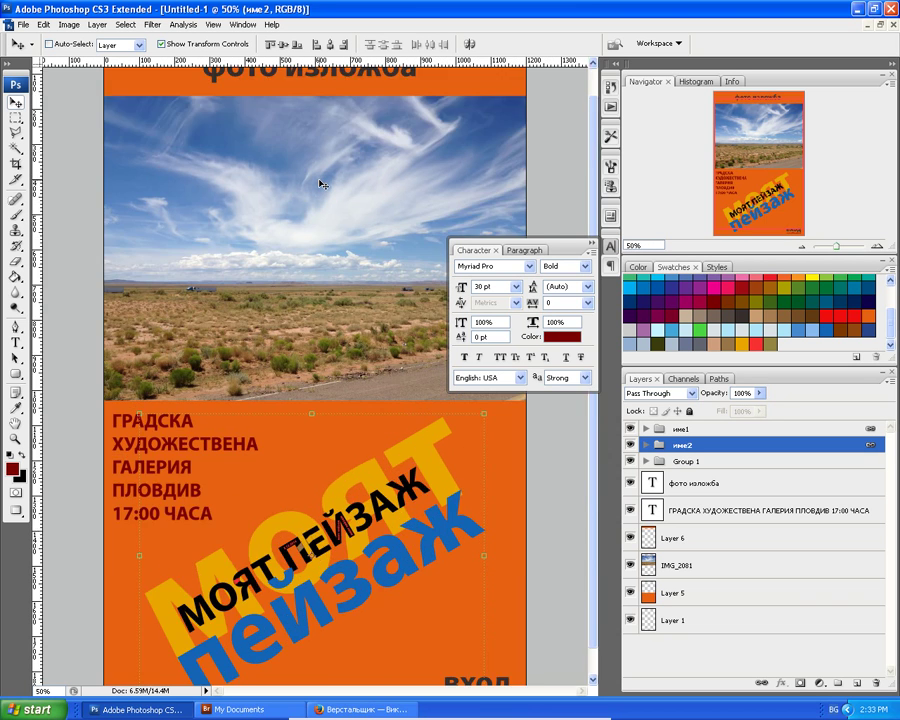
scroll(321, 184, up, 3)
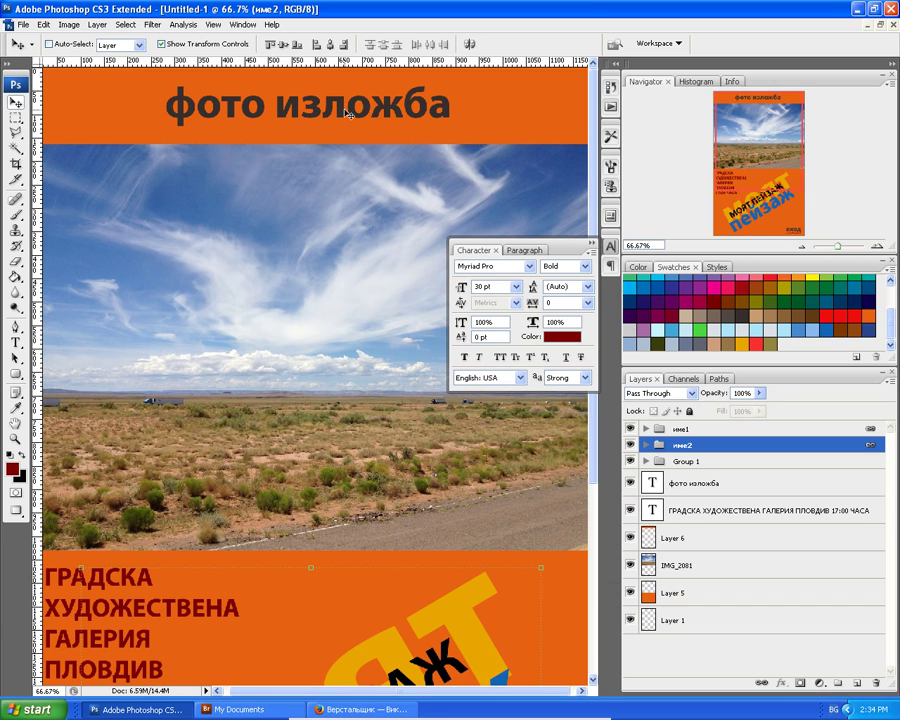
With Auto-Select on, nudge the фото изложба heading slightly upward.
click(48, 45)
click(219, 114)
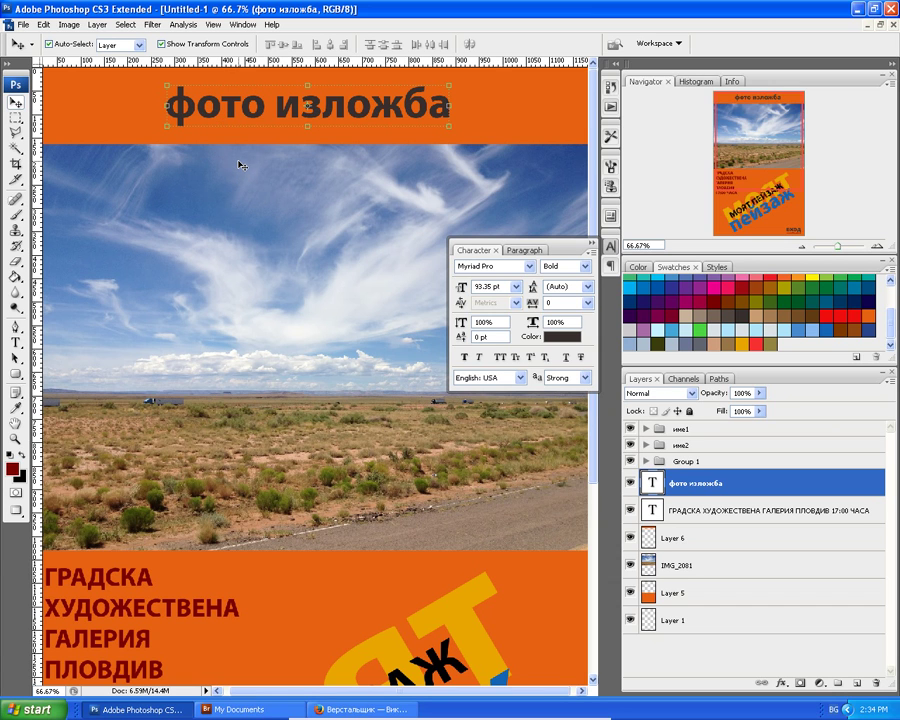
key(Up)
key(Up)
key(Up)
key(Up)
key(Up)
key(Up)
key(Up)
key(Up)
key(Up)
key(Up)
key(Up)
key(Up)
key(Up)
key(Up)
key(Up)
key(Up)
key(Up)
key(Up)
key(Up)
key(Up)
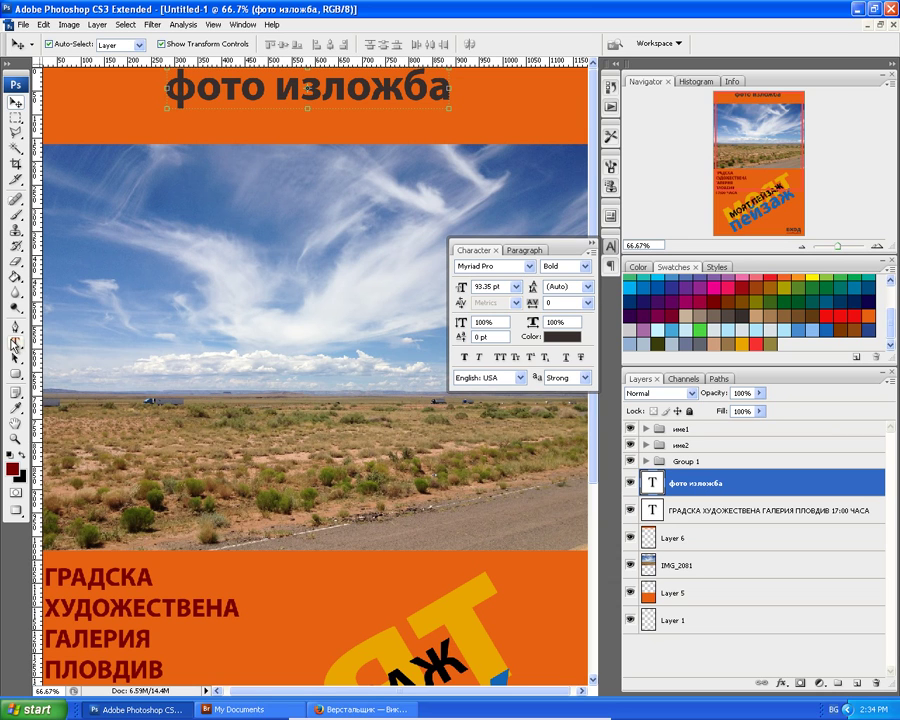
Type the author's full name as a new text line below the heading.
click(16, 342)
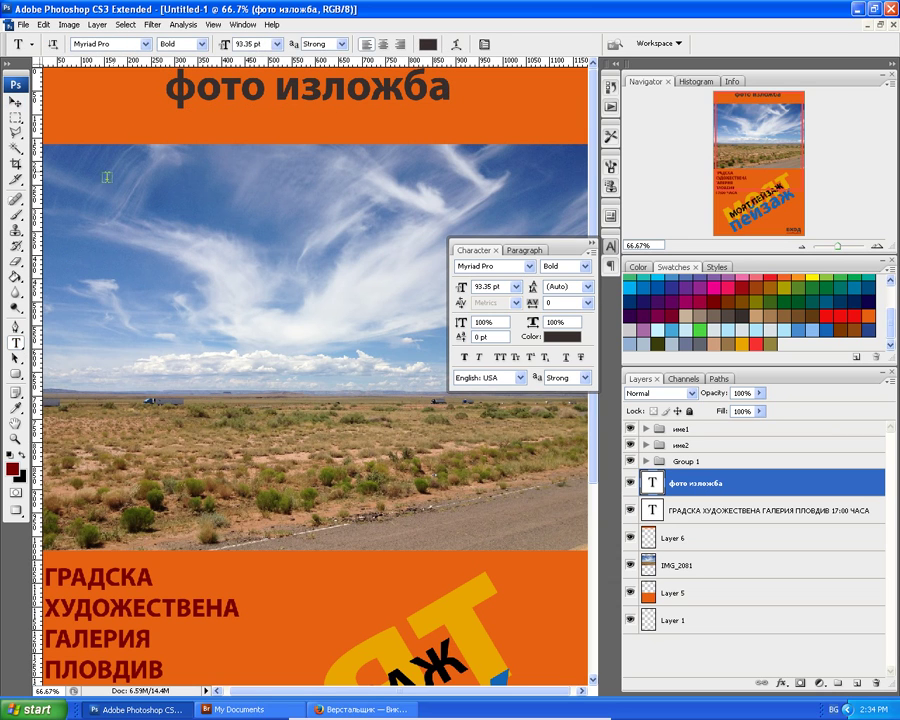
click(178, 123)
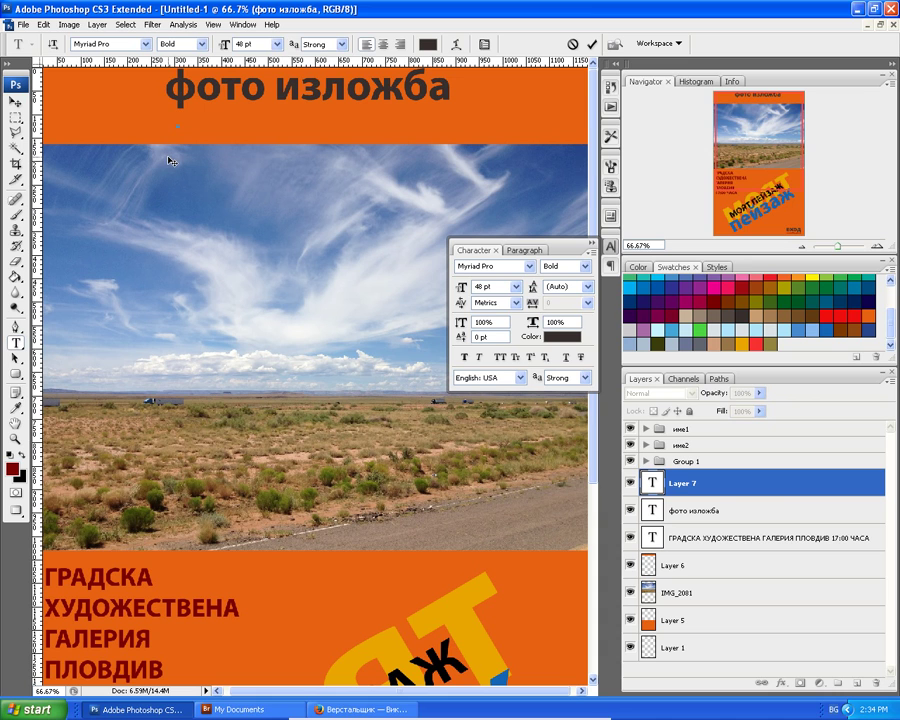
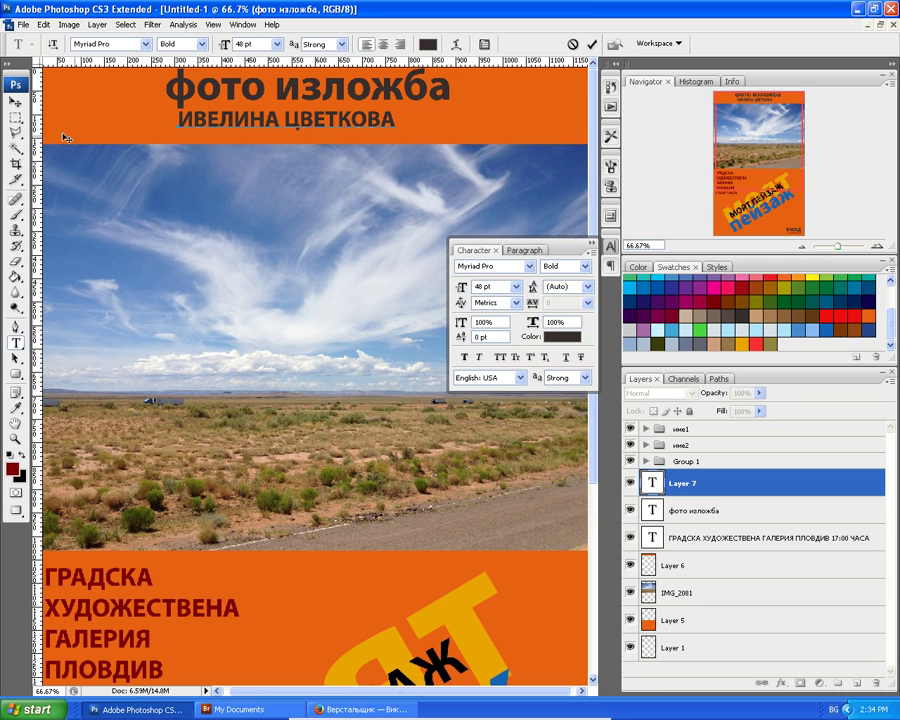
Commit the author's name line and shift it right under the фото изложба heading.
click(15, 102)
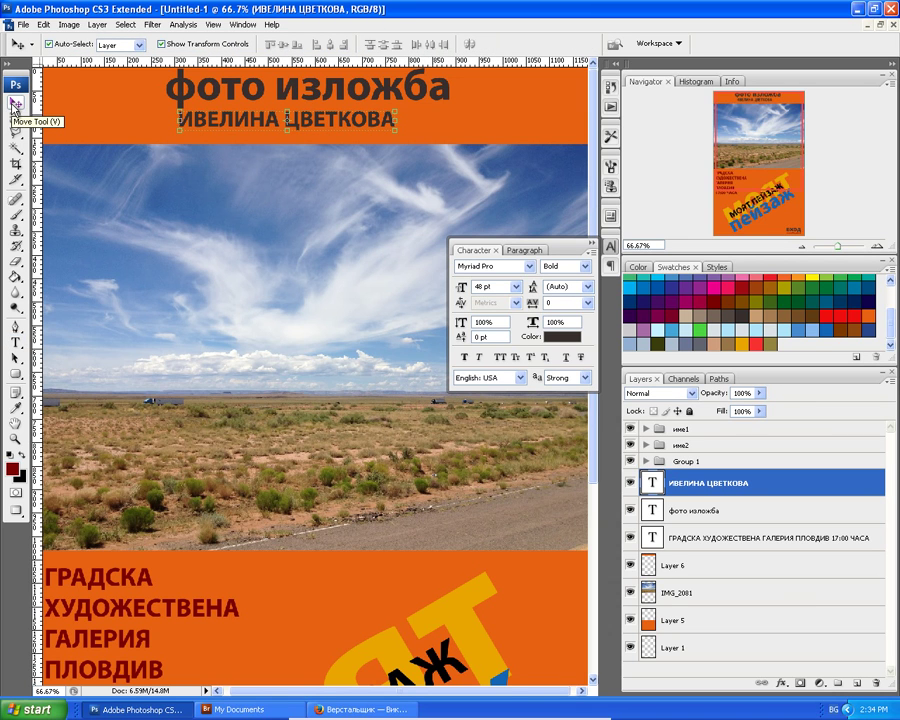
key(shift+Right)
key(shift+Right)
key(shift+Right)
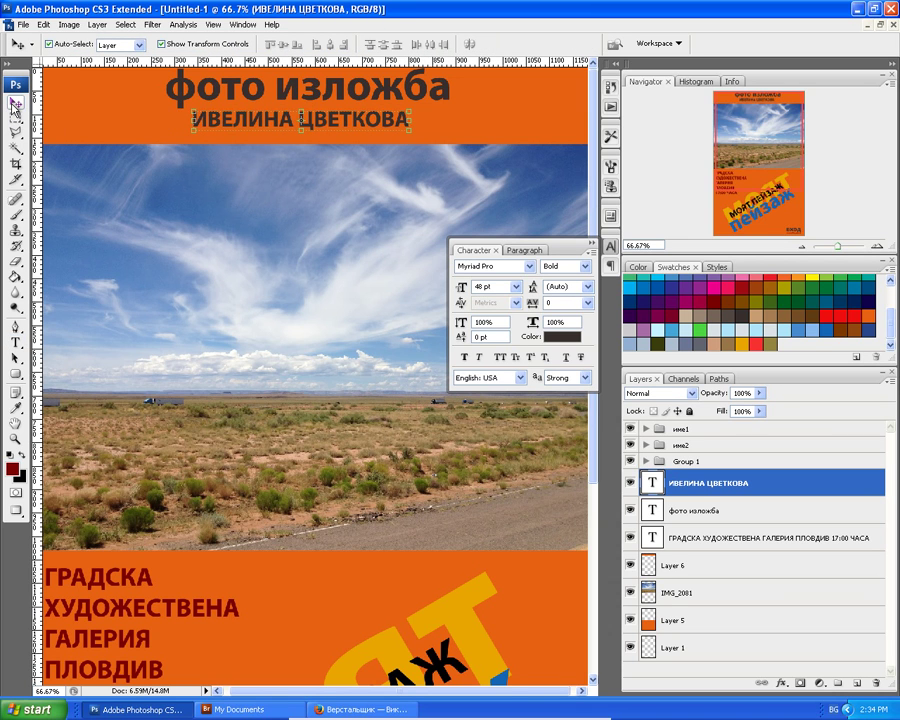
key(shift+Right)
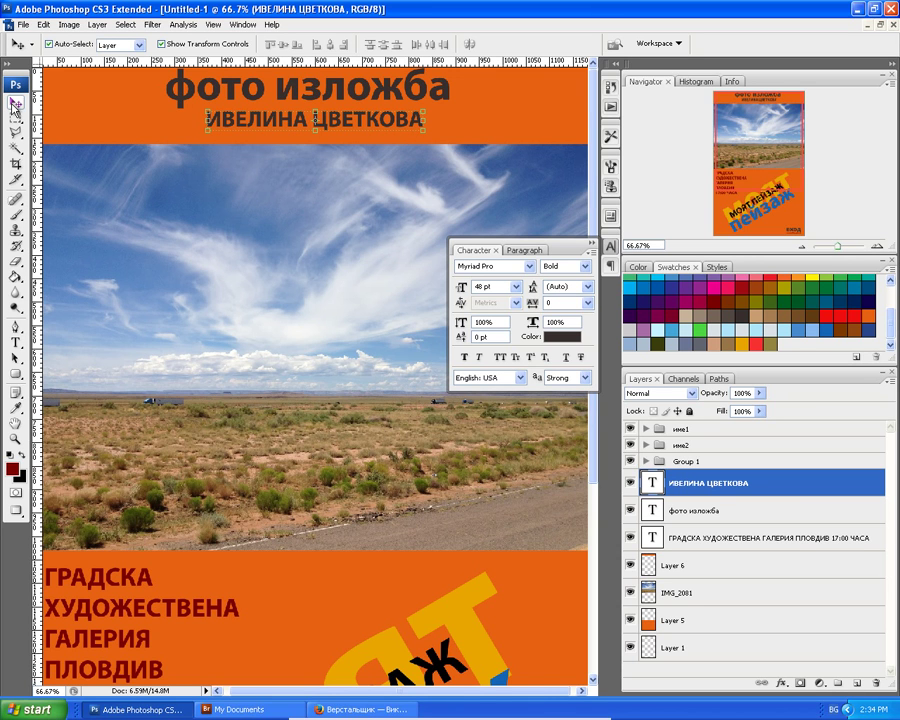
key(ctrl+minus)
key(ctrl+minus)
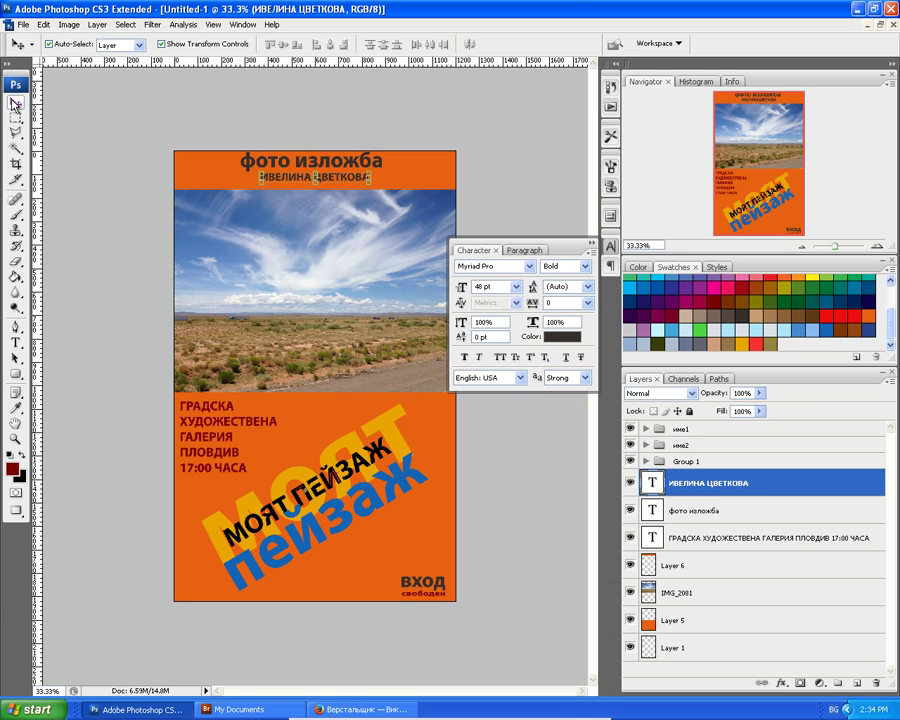
click(697, 540)
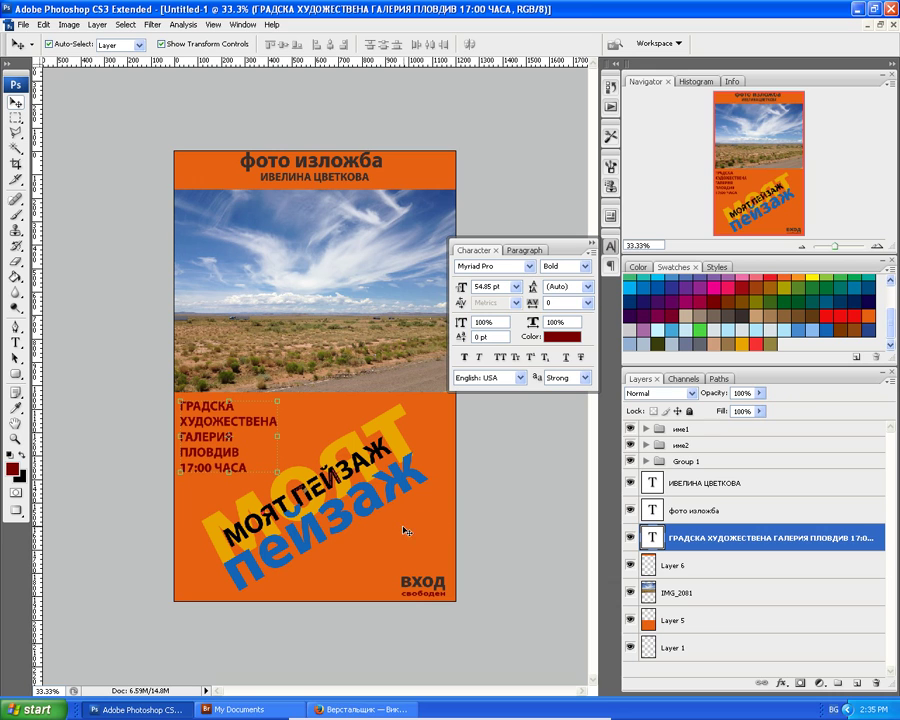
Change the gallery and time text block's font to Times New Roman and commit it.
double_click(651, 538)
key(Escape)
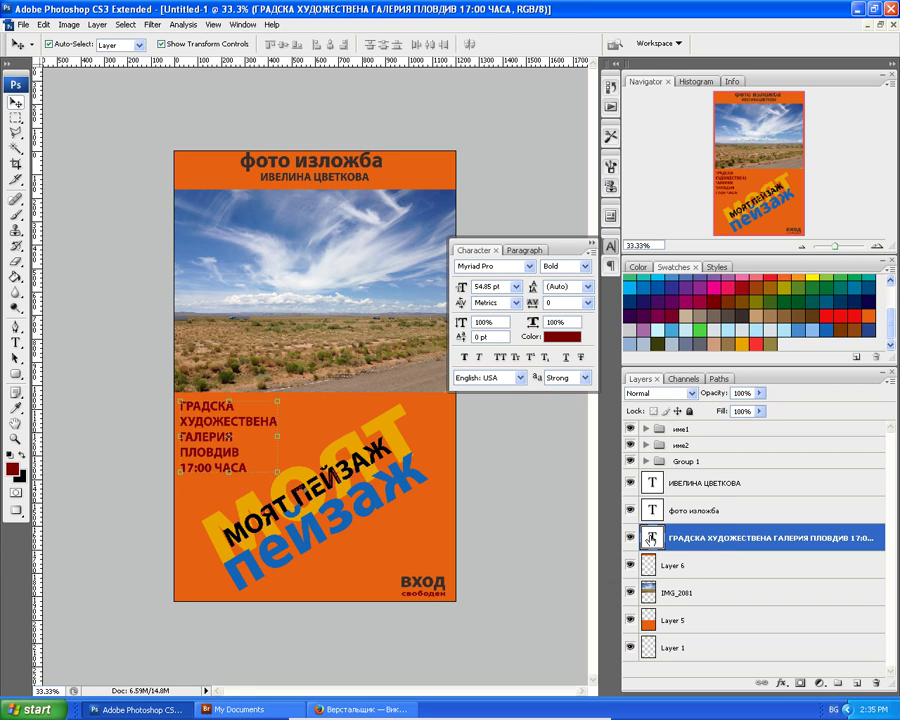
double_click(651, 538)
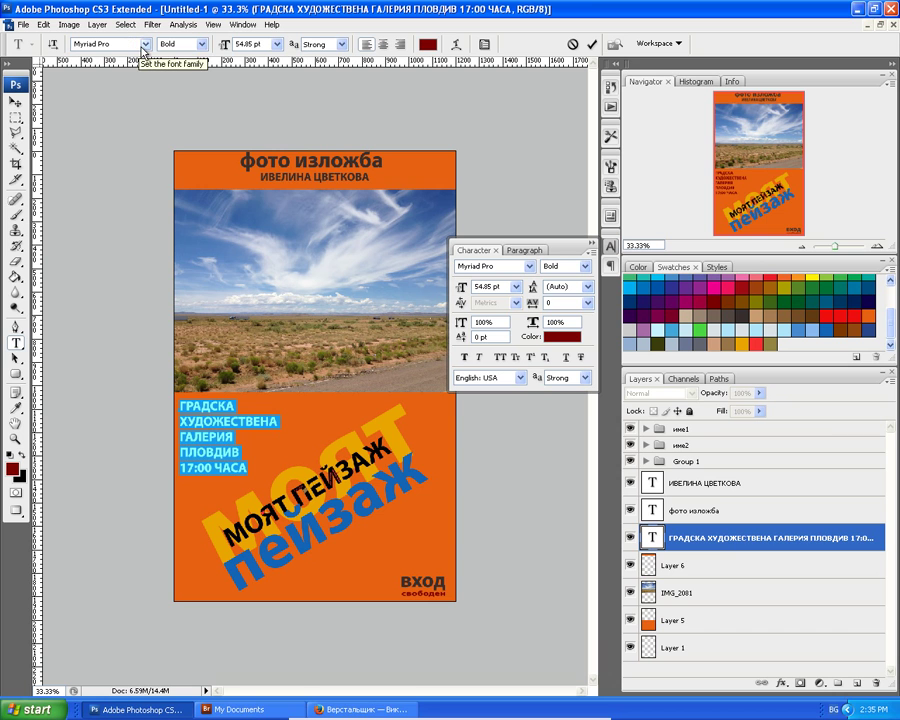
click(144, 45)
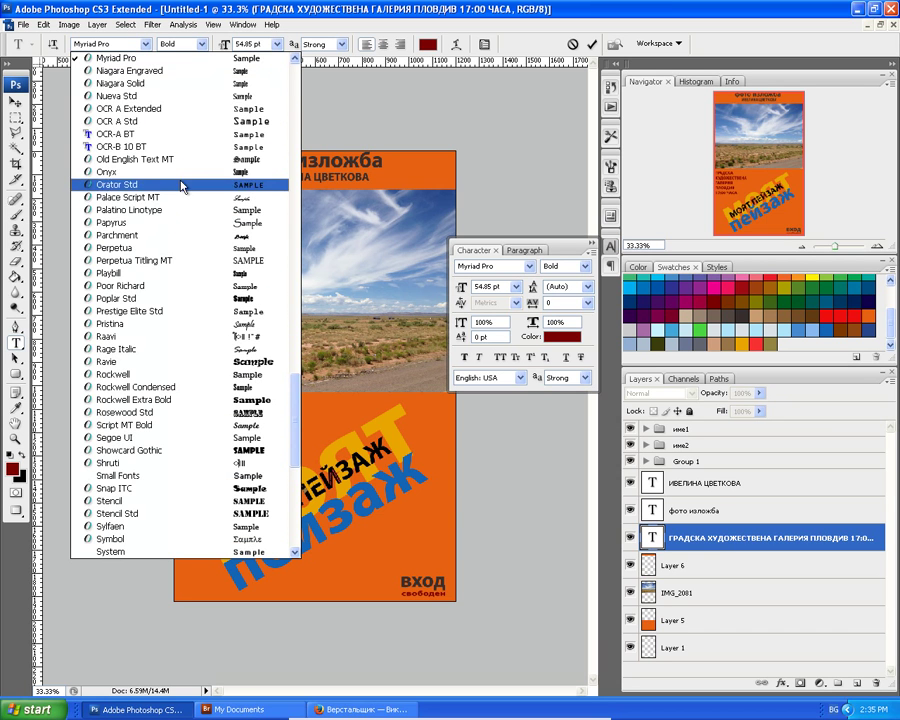
scroll(172, 374, down, 9)
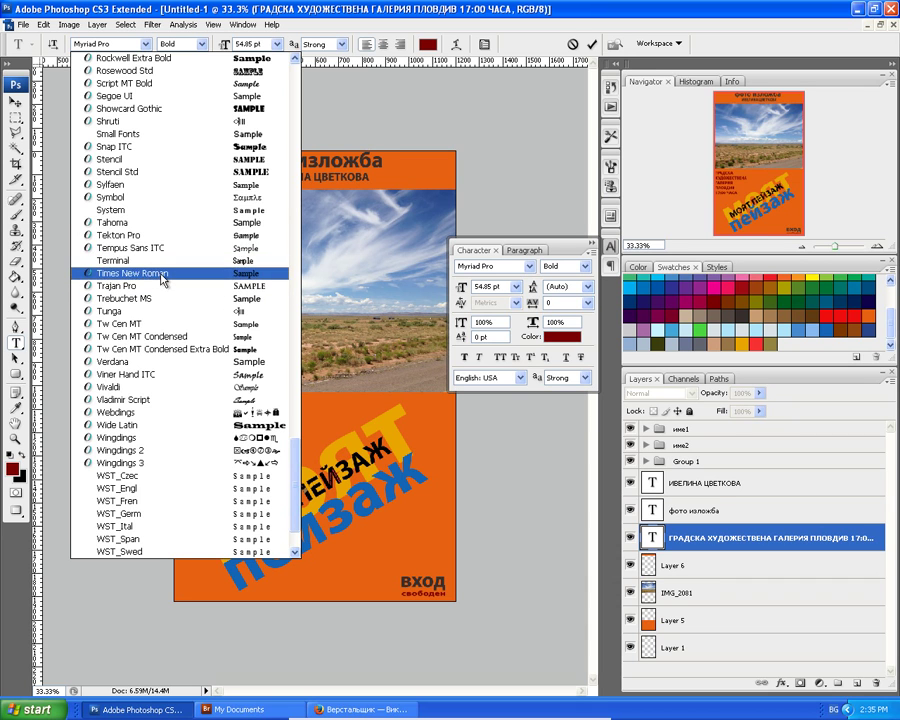
click(162, 274)
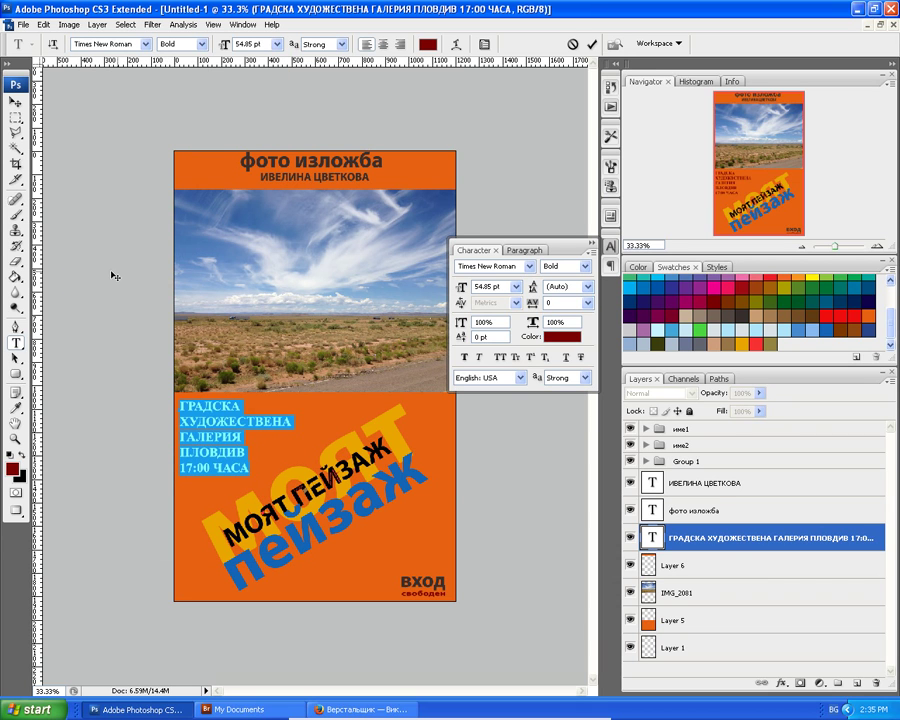
click(15, 101)
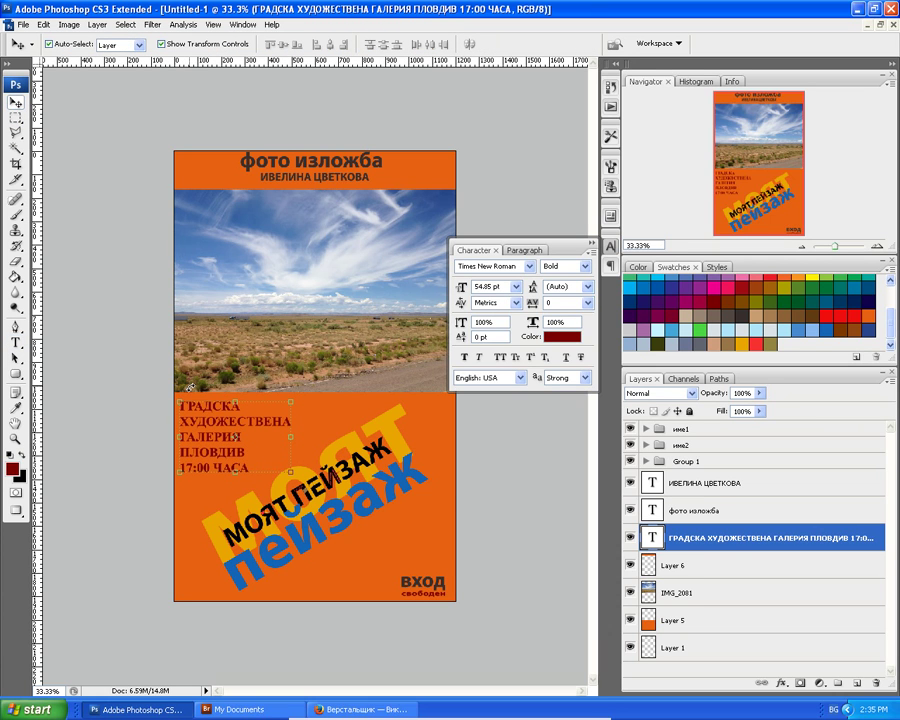
key(ctrl+plus)
key(ctrl+plus)
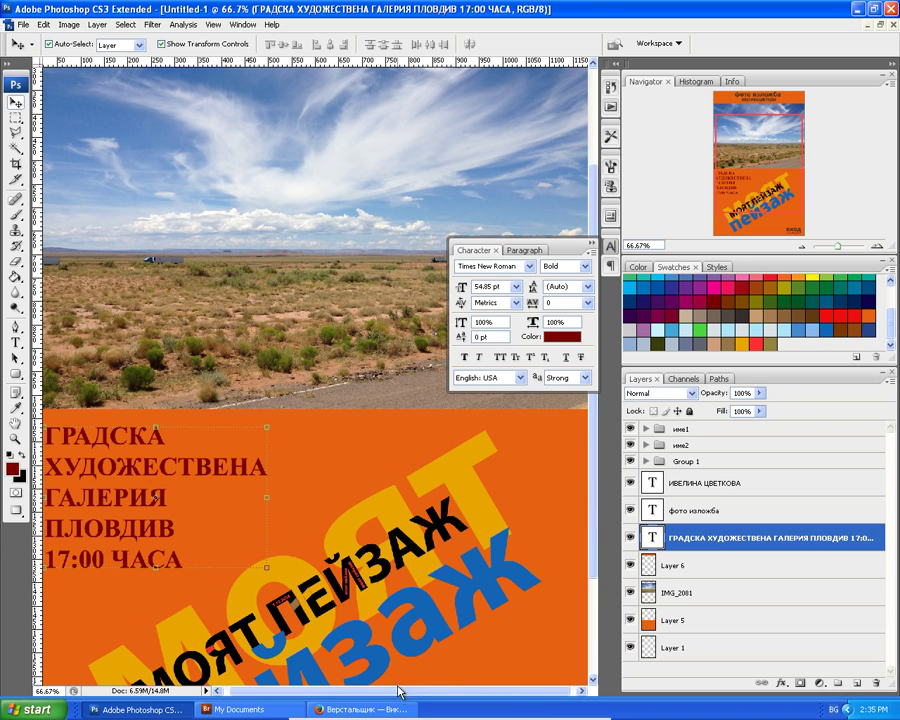
Choose Myriad Pro for the gallery text in the Character panel and commit it.
drag(398, 693, 327, 677)
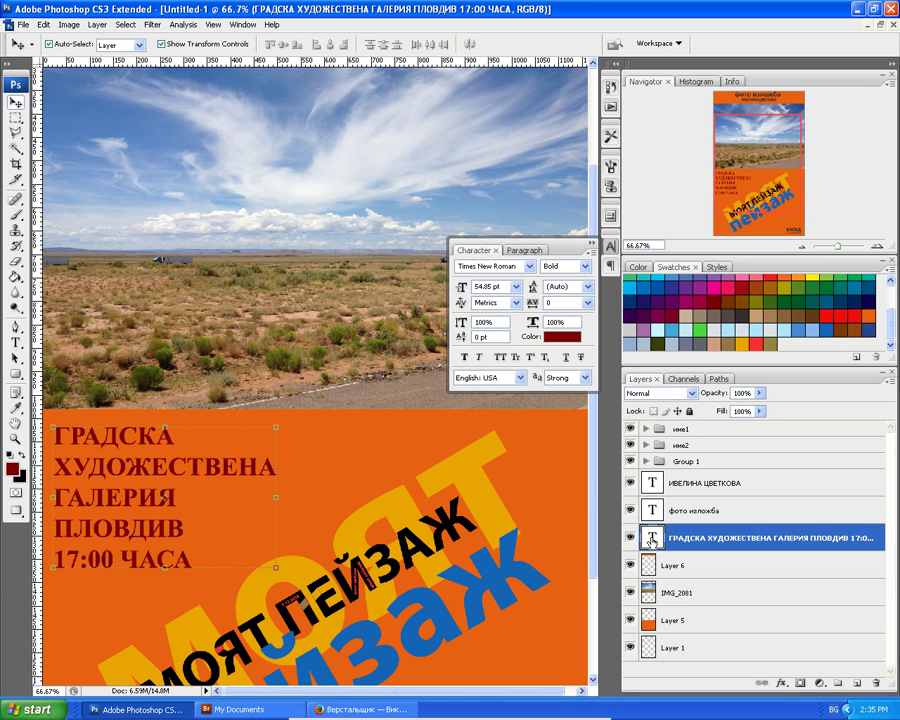
double_click(652, 538)
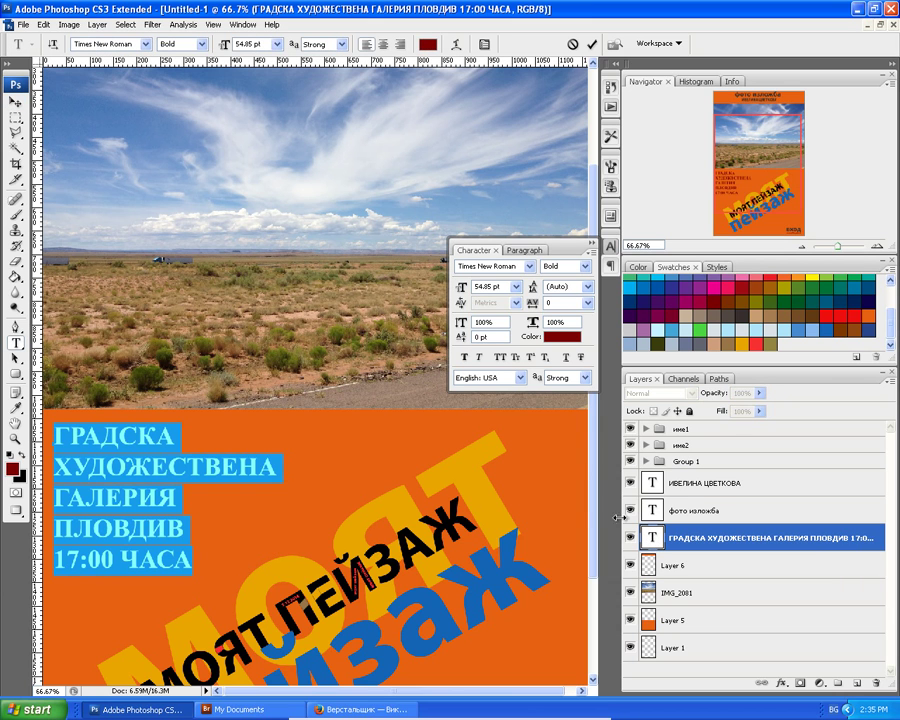
click(529, 267)
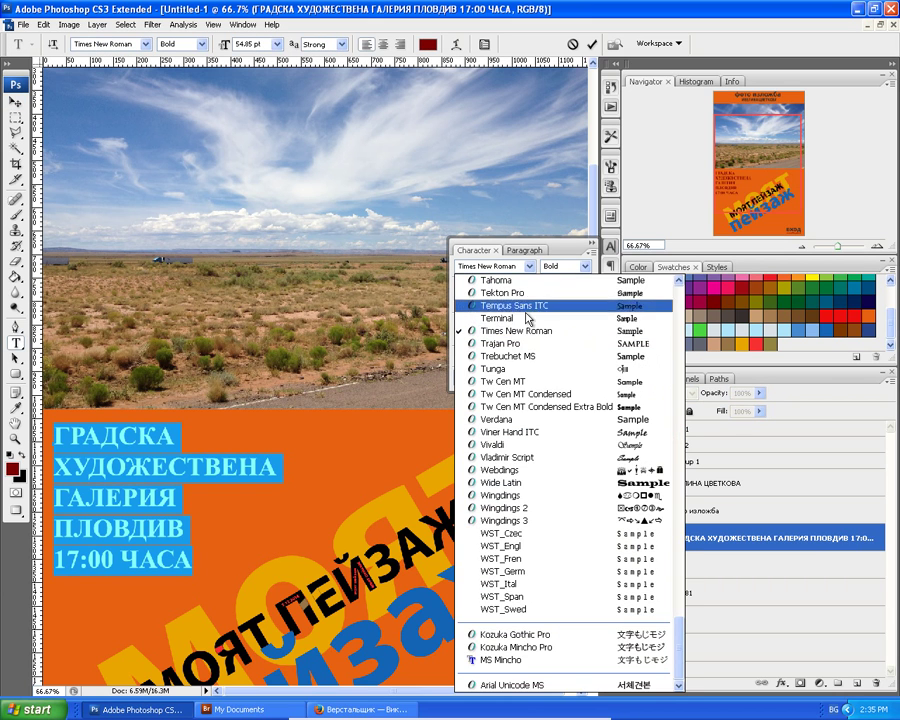
scroll(531, 466, up, 8)
scroll(531, 466, up, 17)
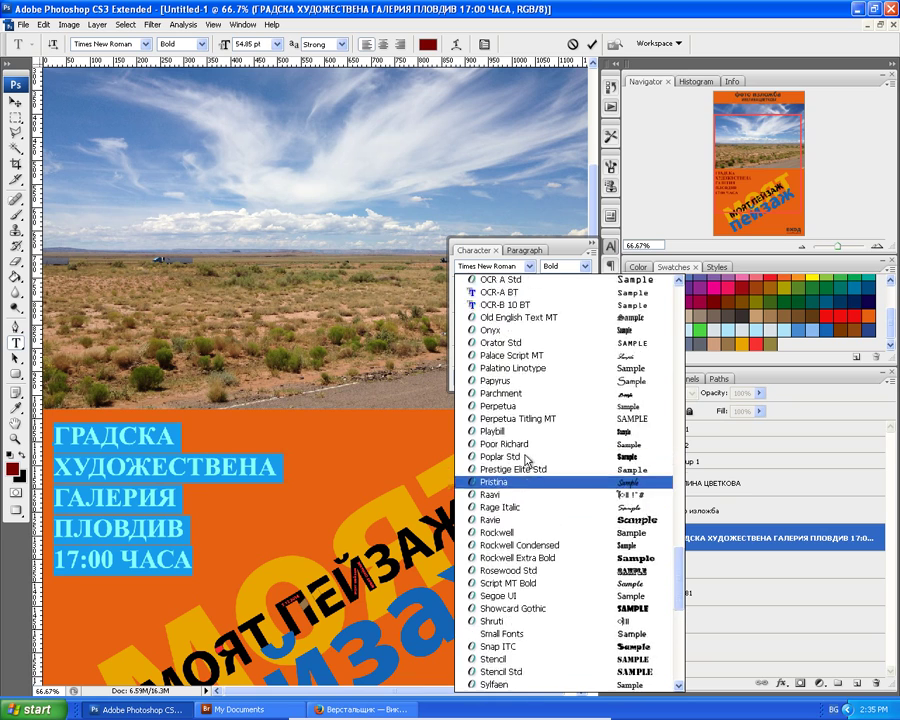
scroll(510, 428, down, 3)
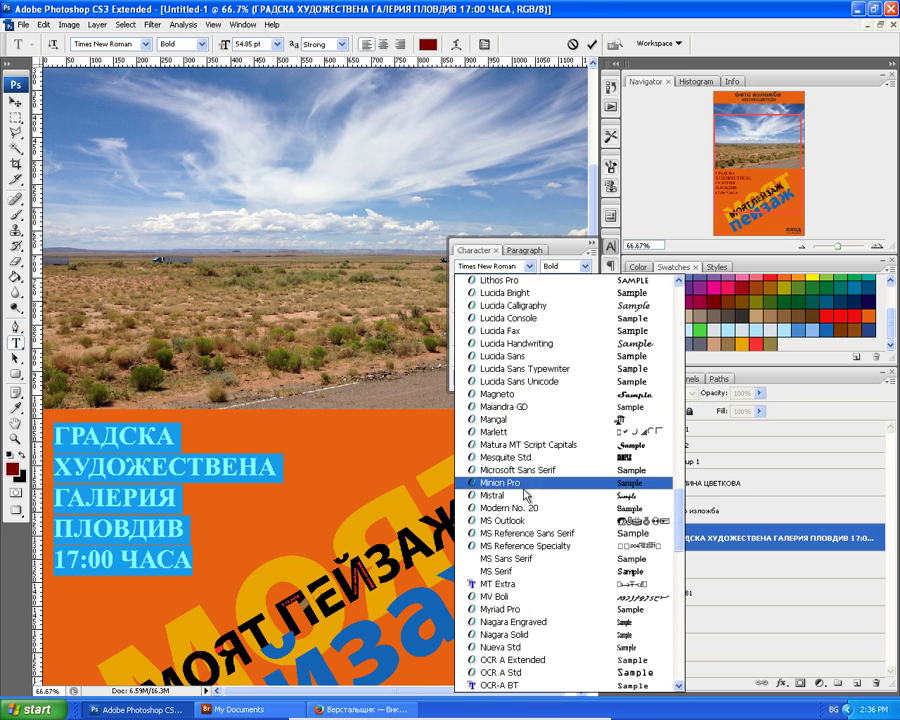
scroll(529, 535, down, 2)
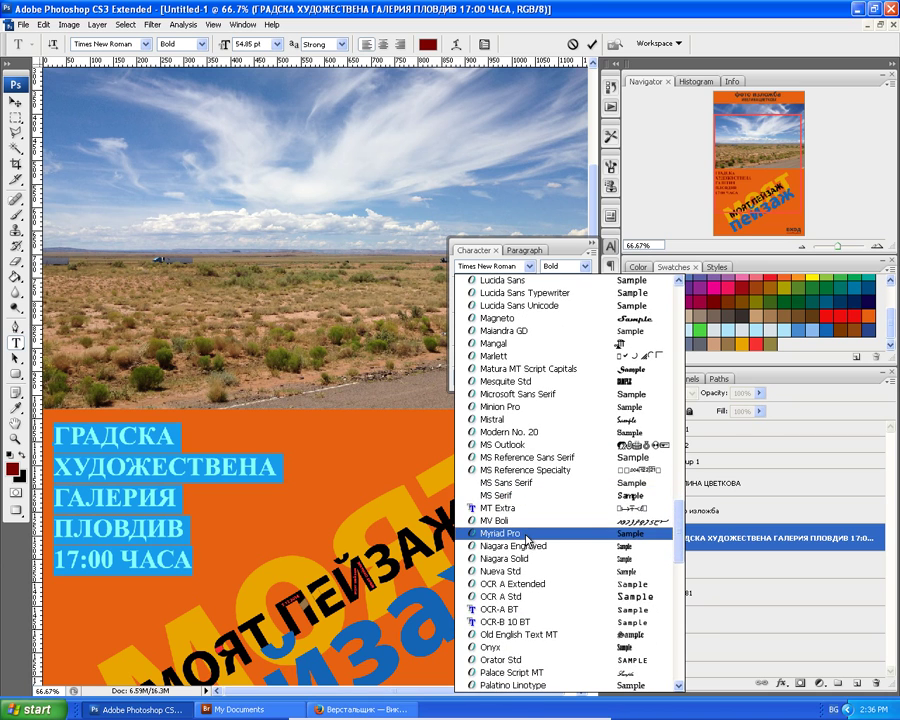
click(527, 535)
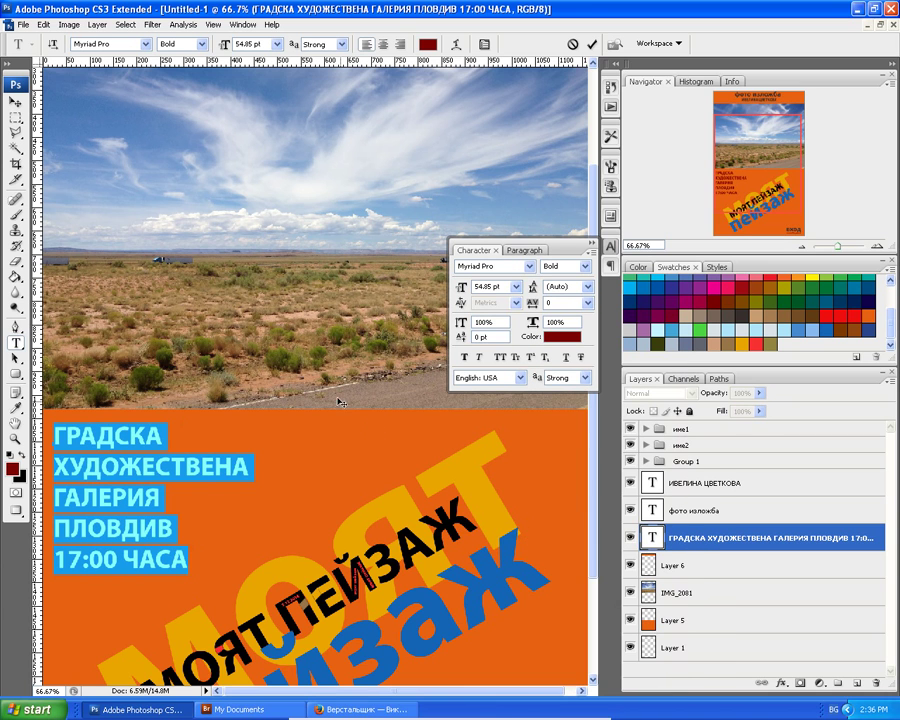
click(15, 102)
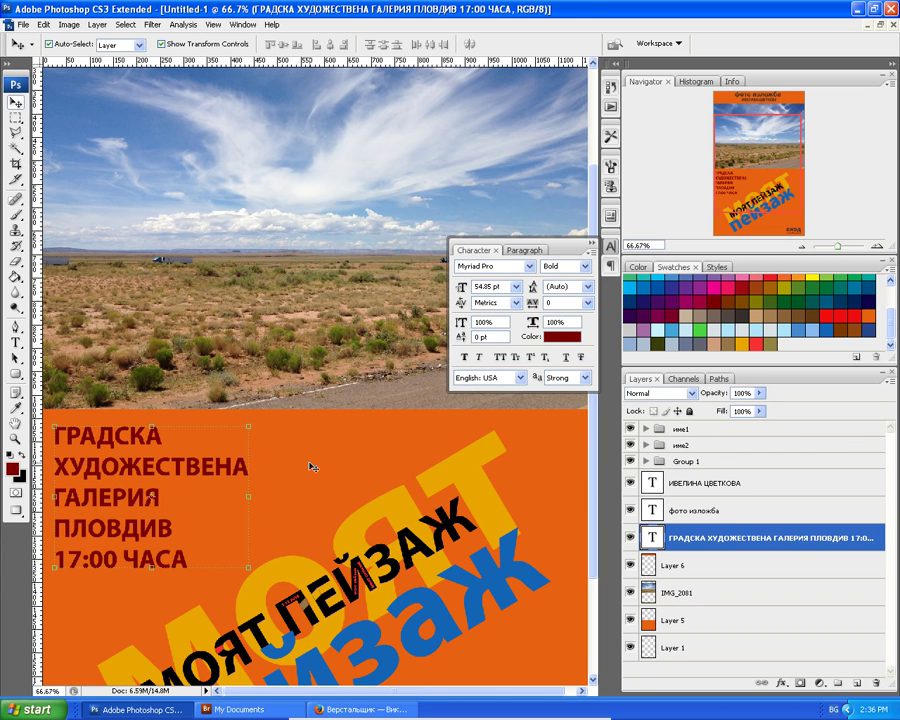
key(ctrl+minus)
key(ctrl+minus)
key(ctrl+minus)
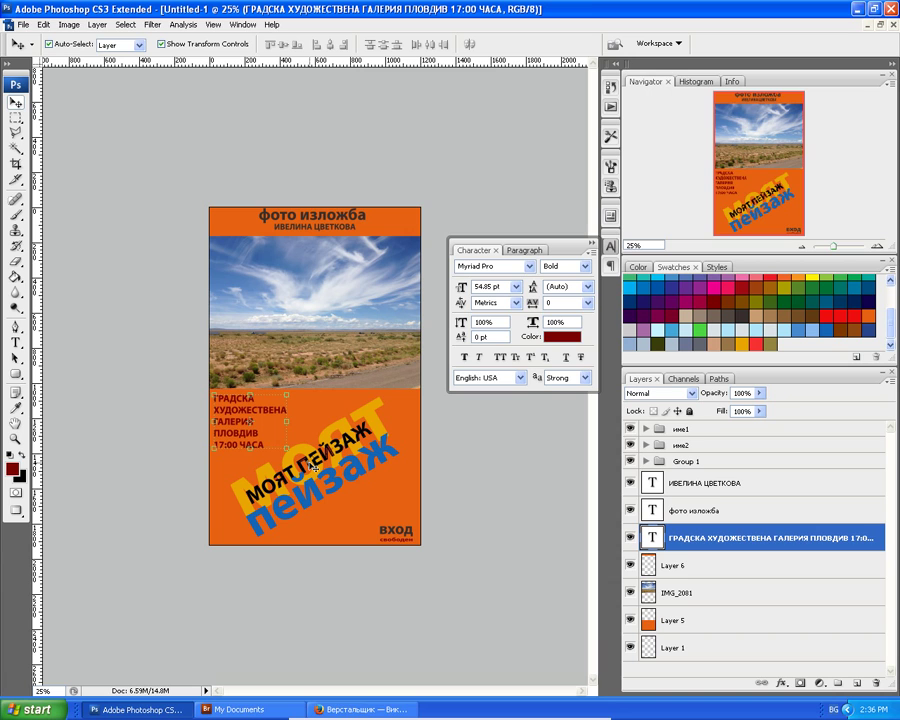
Select Group 1 (ВХОД свободен) and scale it up to about 175.4% with Free Transform.
right_click(398, 533)
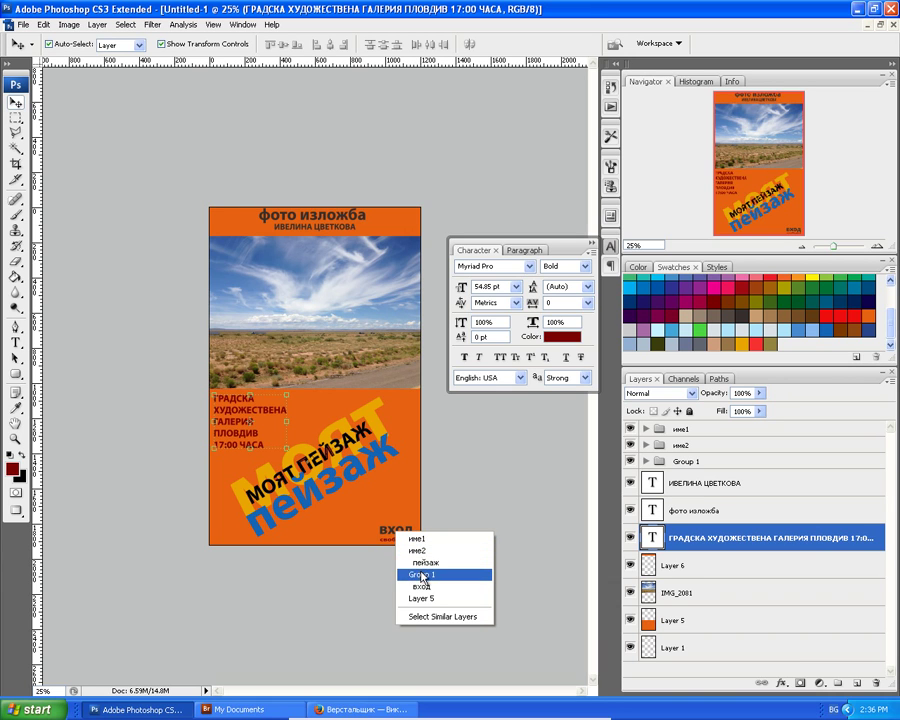
click(423, 575)
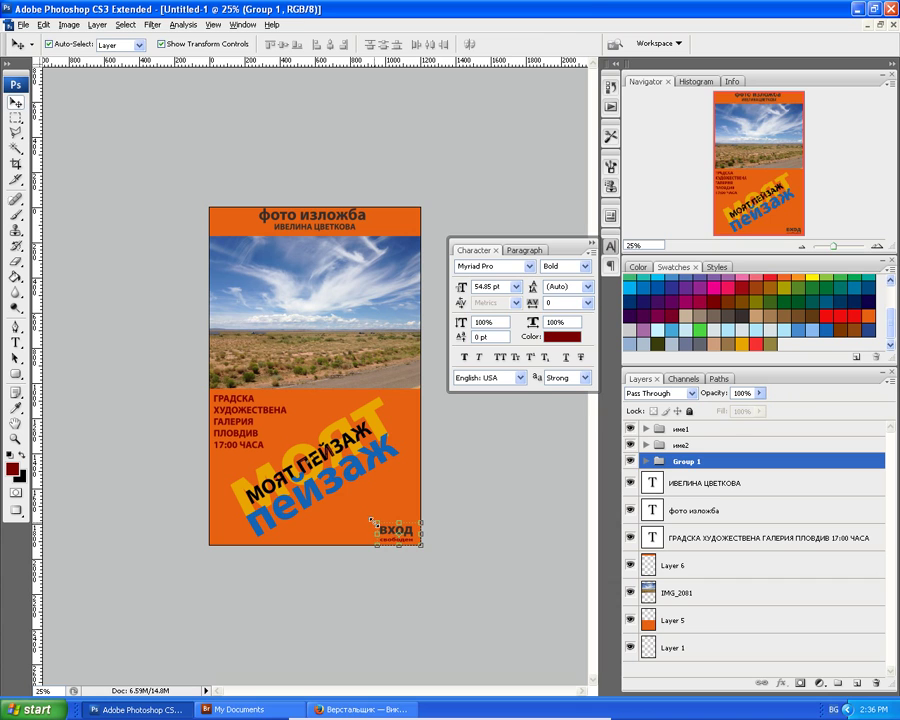
key(ctrl+t)
mouse_move(374, 519)
mouse_down()
mouse_move(358, 513)
mouse_move(377, 524)
mouse_up()
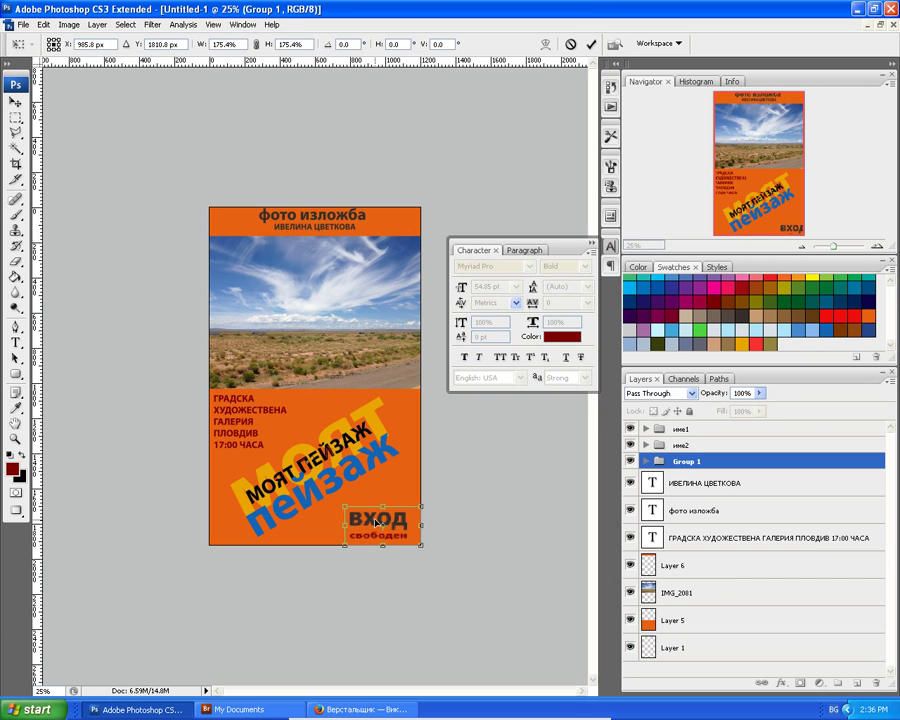
key(Return)
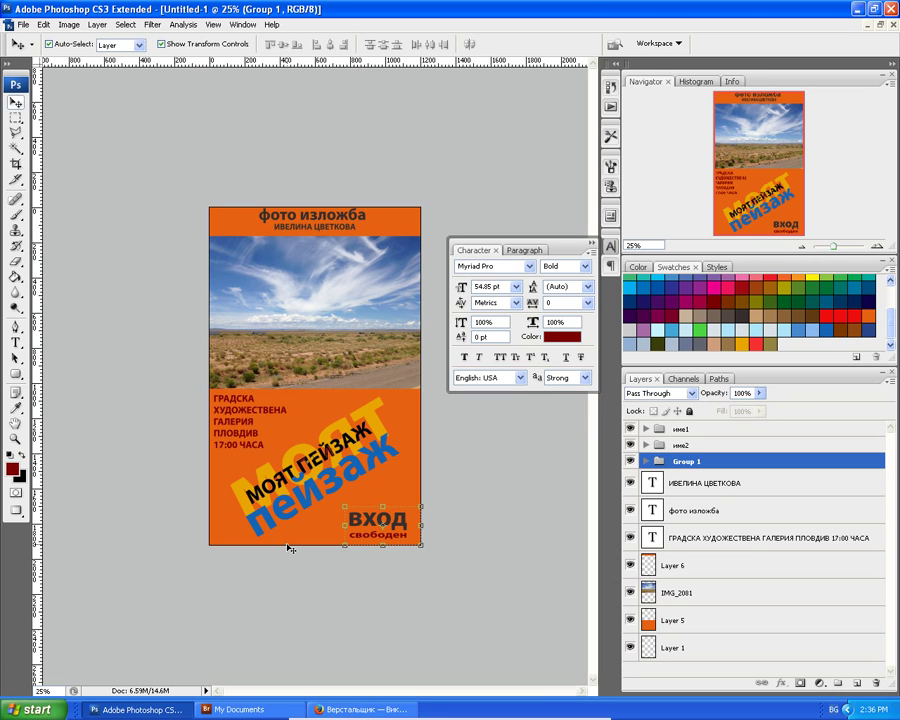
Expand Group 1, select the свободен text layer and zoom in on the poster.
click(646, 461)
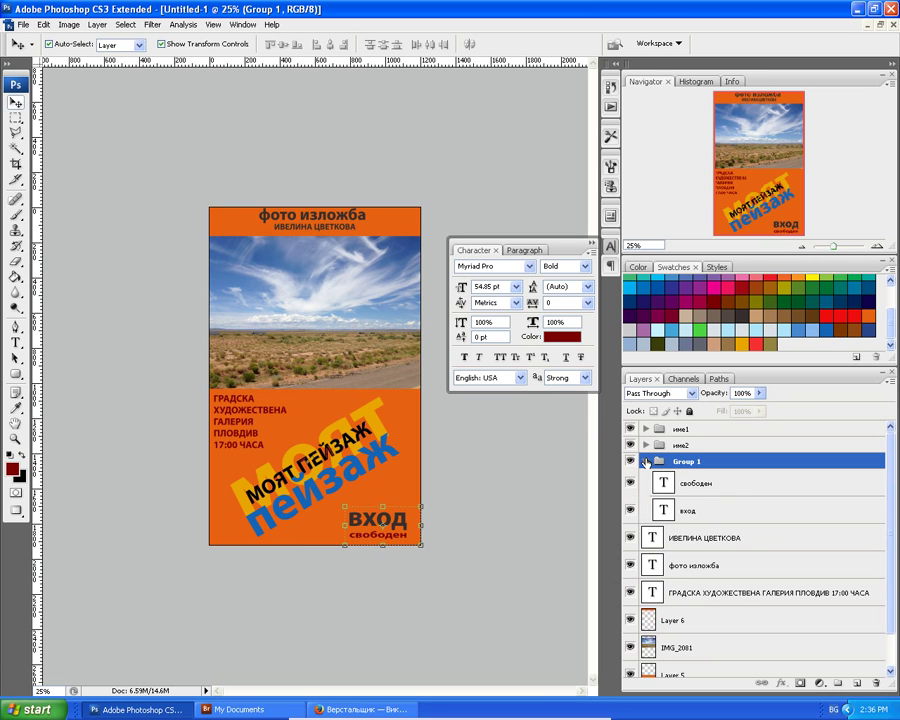
click(691, 484)
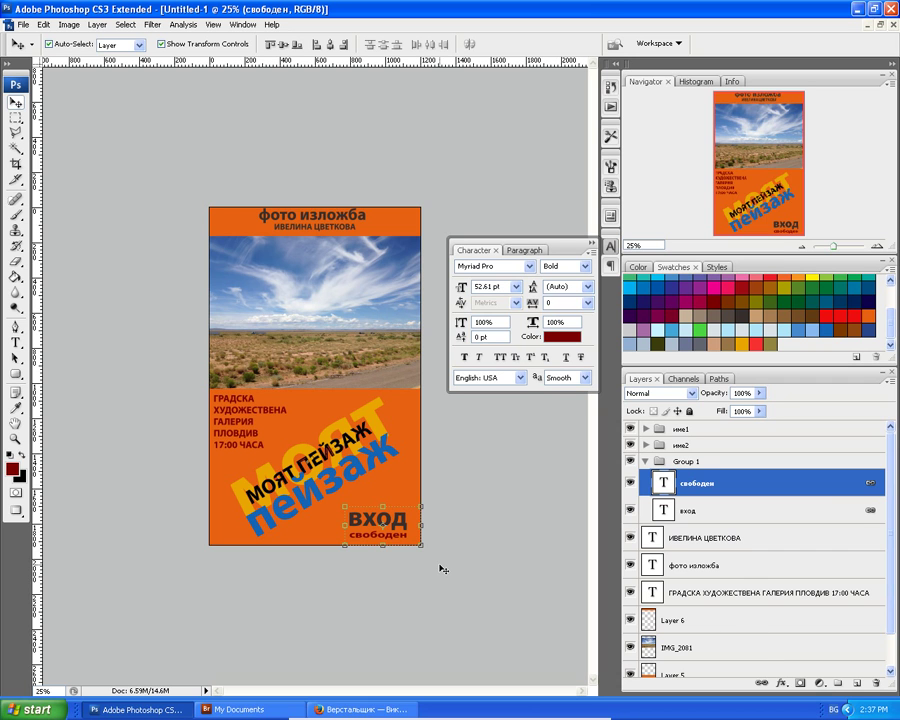
key(ctrl+plus)
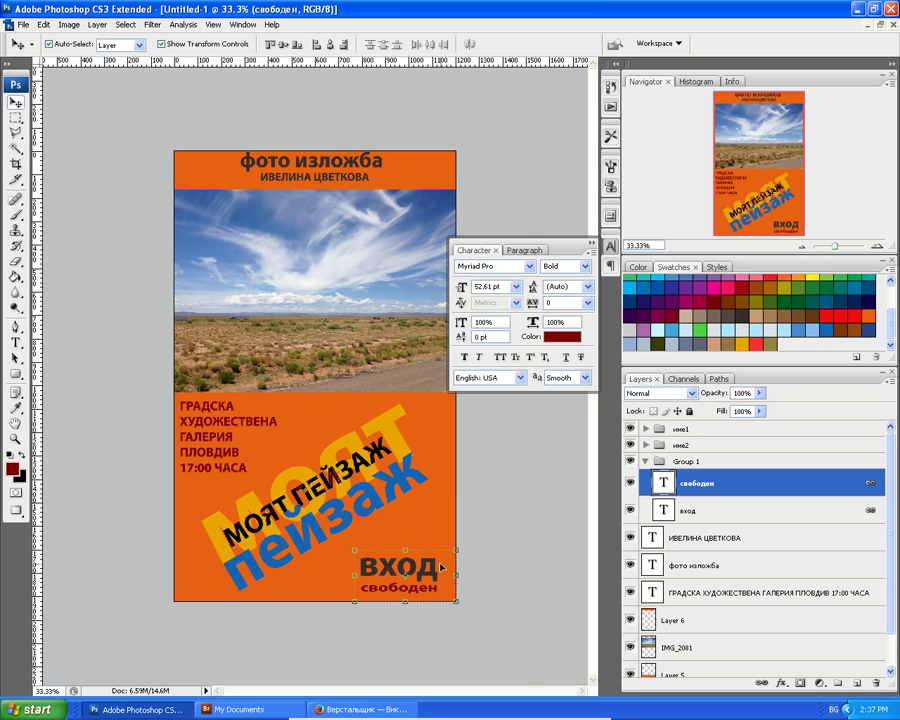
key(ctrl+plus)
scroll(342, 549, down, 1)
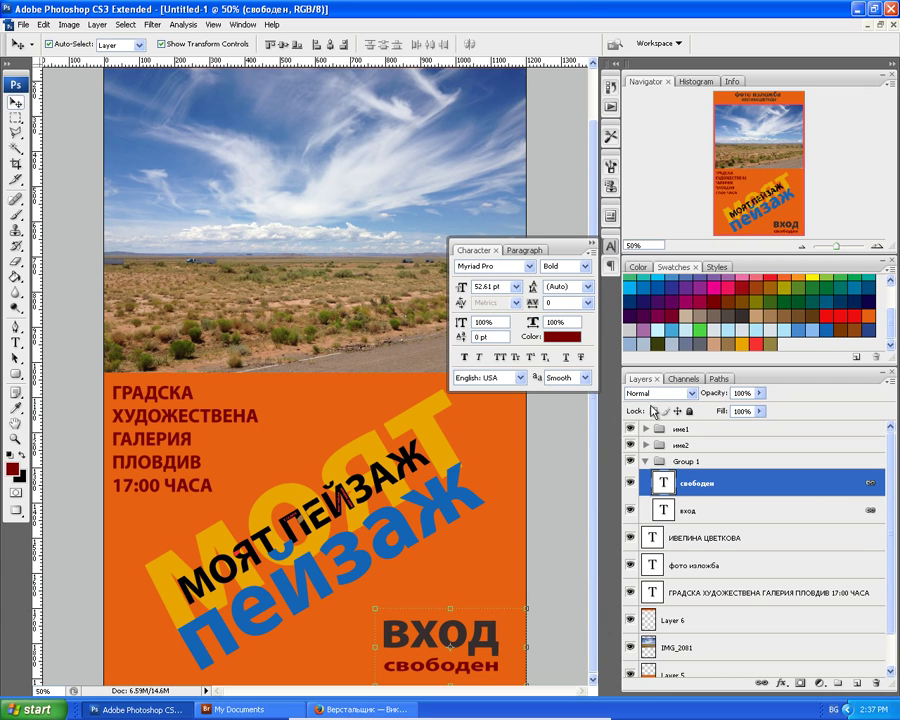
click(781, 684)
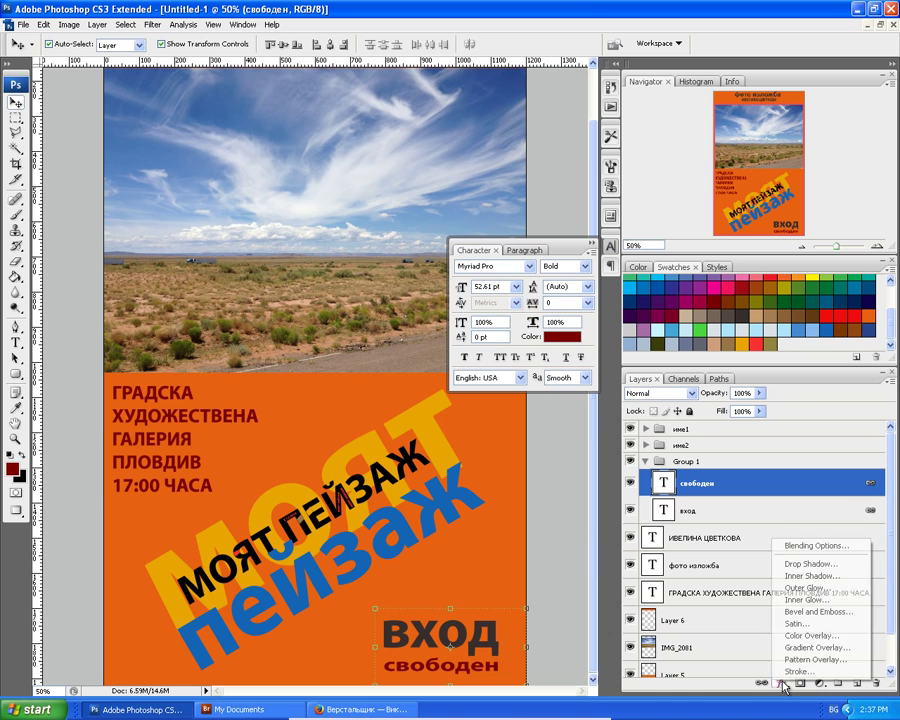
click(801, 565)
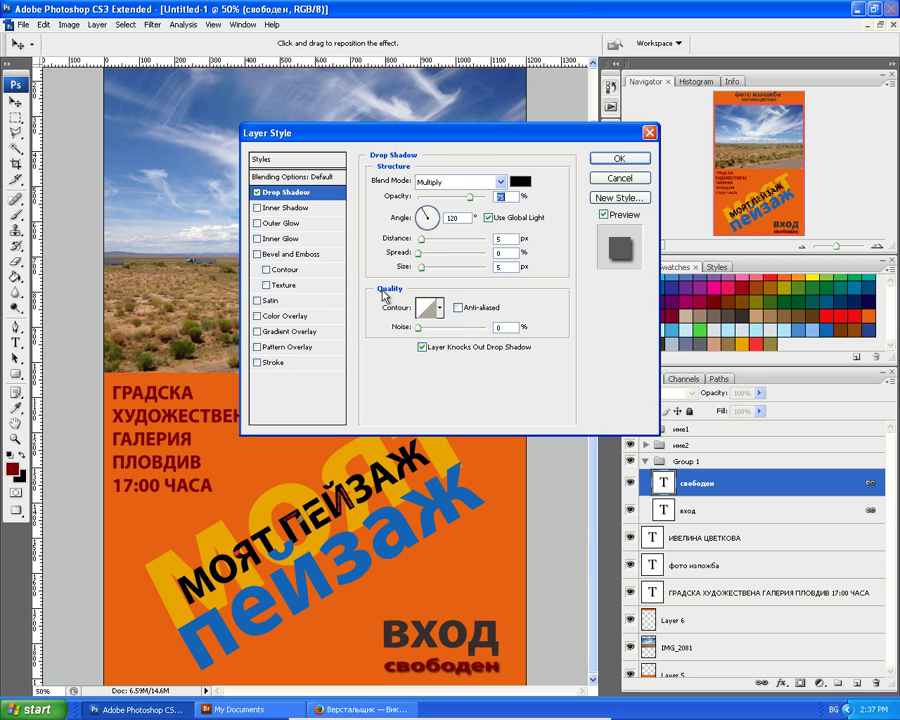
click(257, 192)
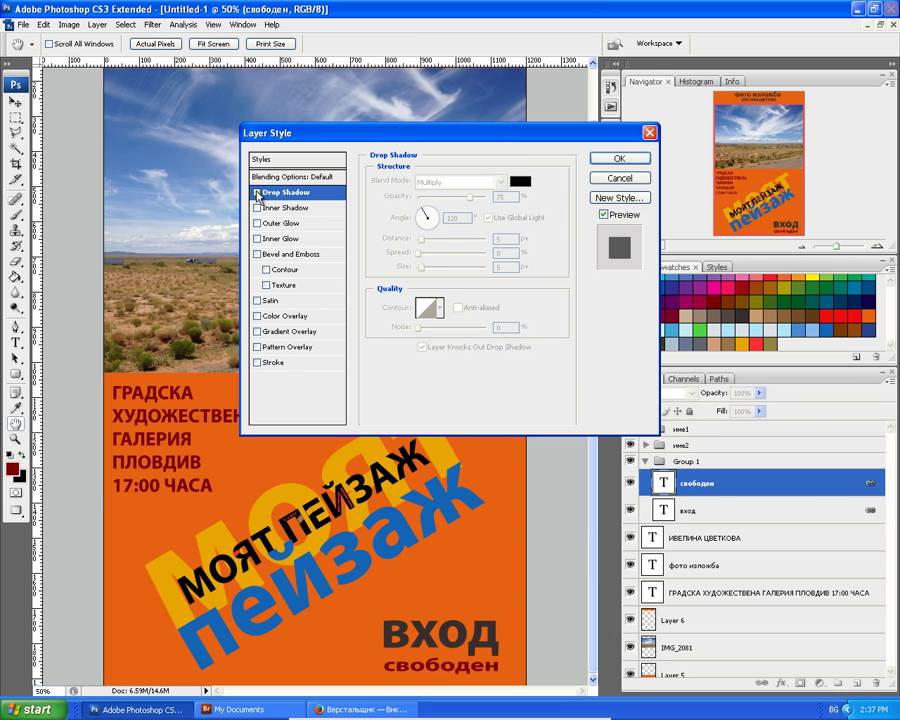
click(279, 208)
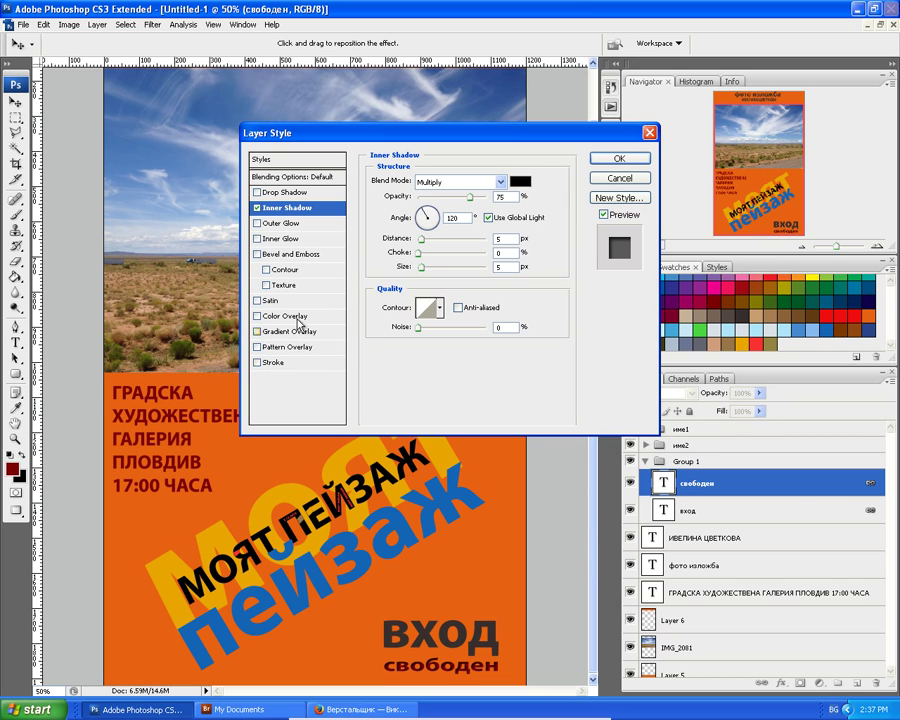
click(255, 210)
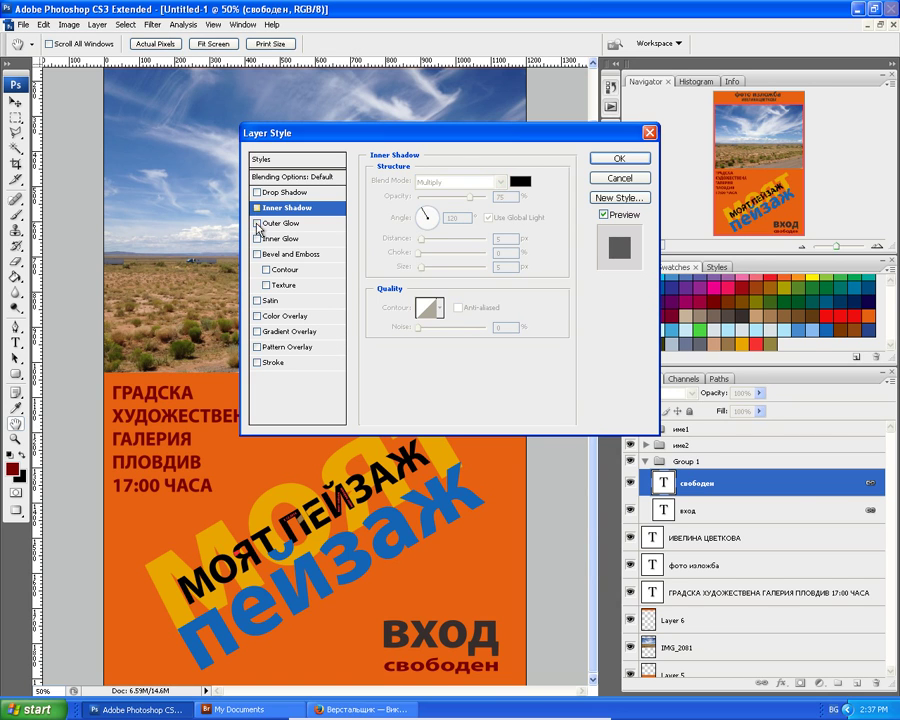
click(256, 255)
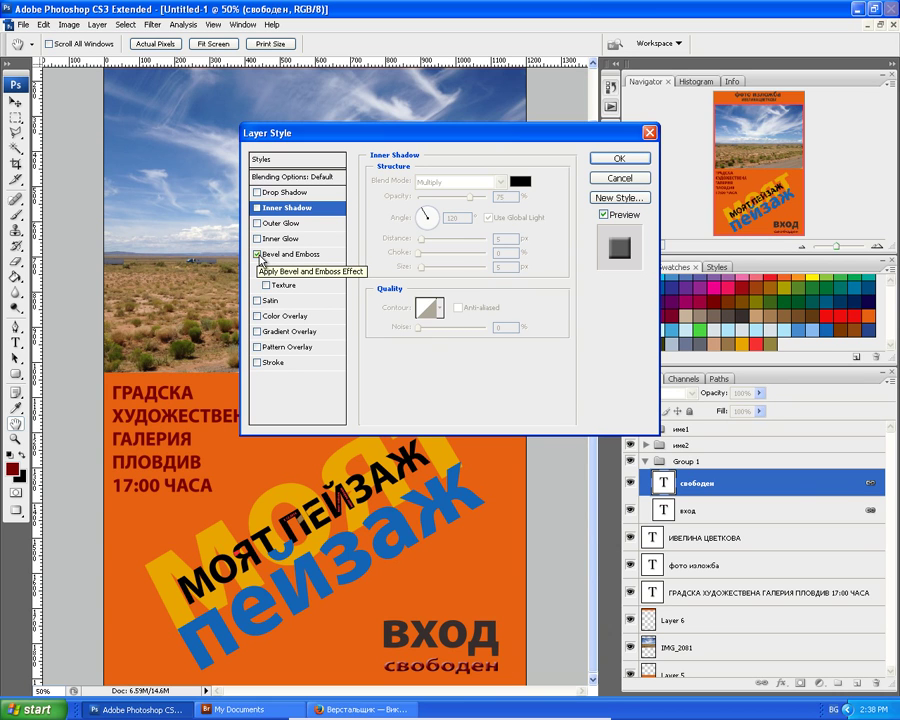
click(257, 255)
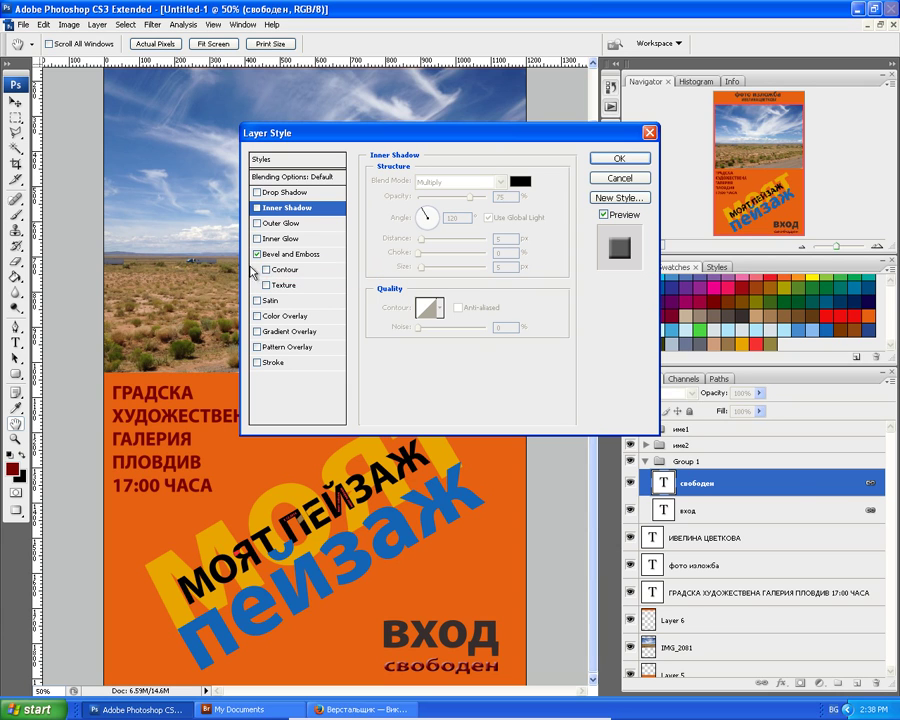
click(258, 255)
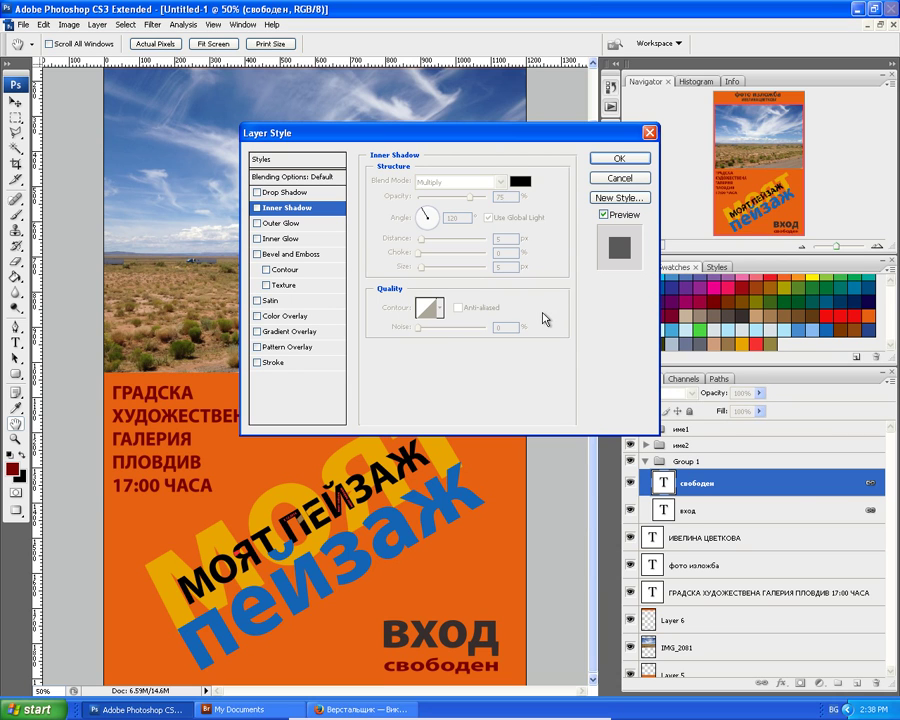
click(616, 158)
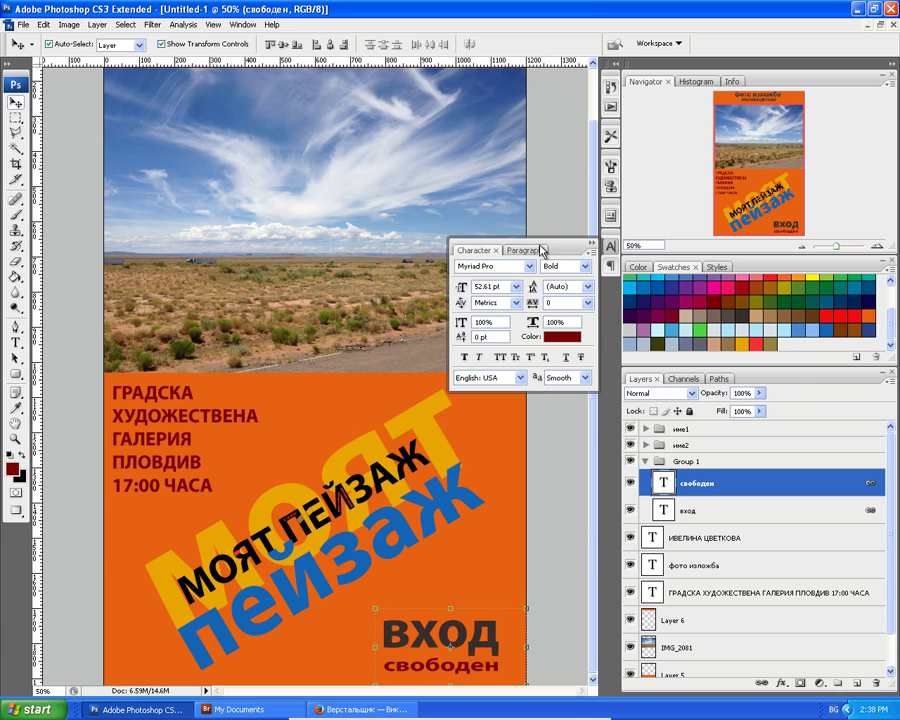
Collapse the Character panel and zoom the canvas to 33.33% so the whole poster shows.
click(611, 250)
scroll(366, 434, up, 1)
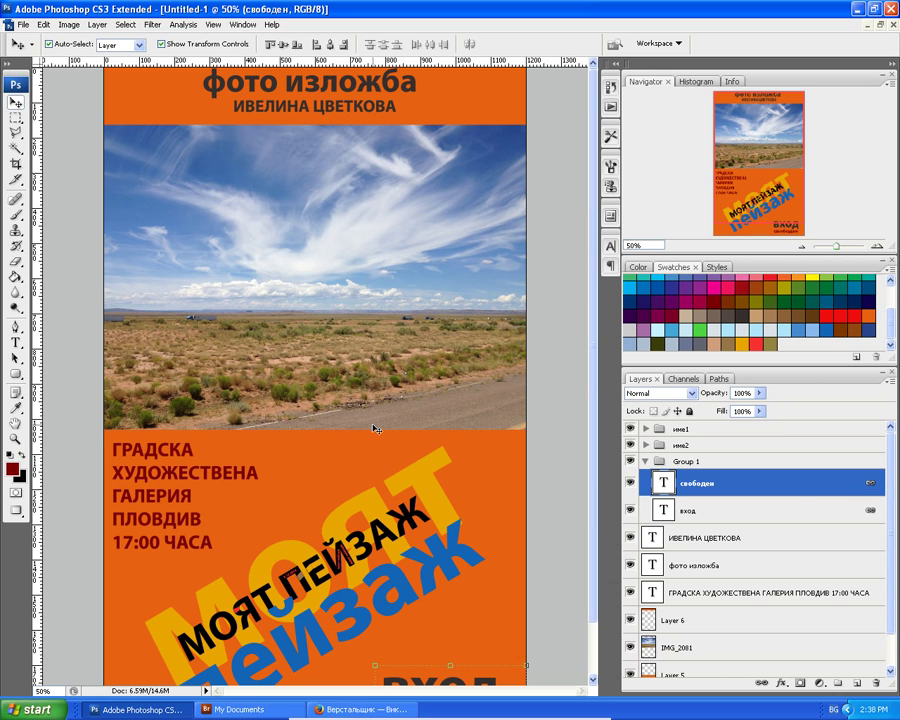
scroll(376, 390, down, 2)
scroll(370, 380, up, 2)
key(ctrl+minus)
key(ctrl+minus)
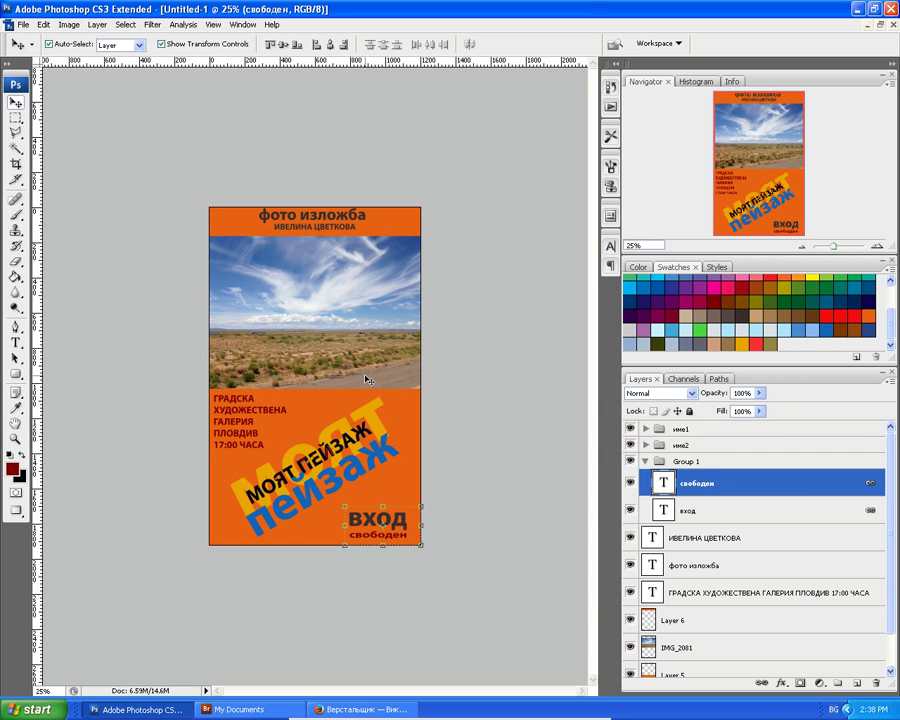
key(ctrl+plus)
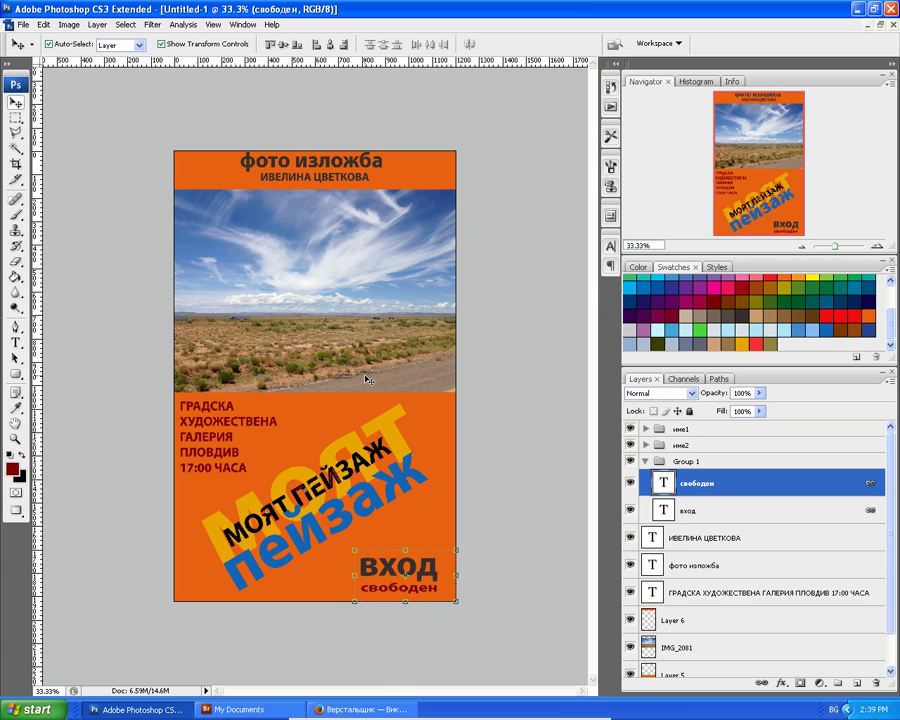
Save the poster as POSTER.psd in Photoshop format, then collapse Group 1.
click(18, 24)
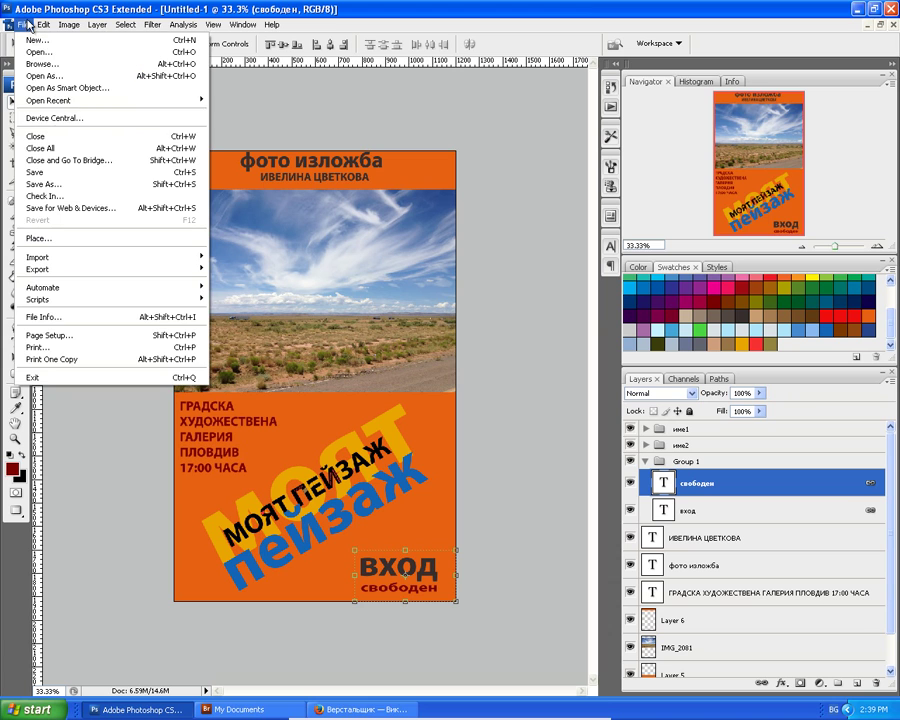
click(63, 184)
text(YOQ)
key(BackSpace)
key(BackSpace)
key(BackSpace)
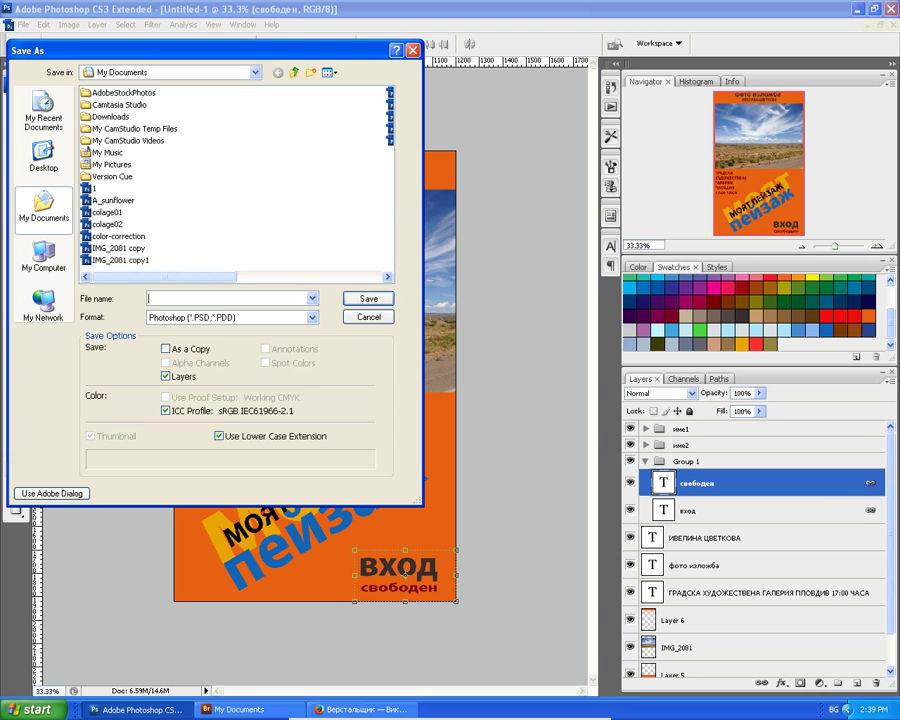
key(alt+shift)
text(P0STER)
key(Return)
key(Return)
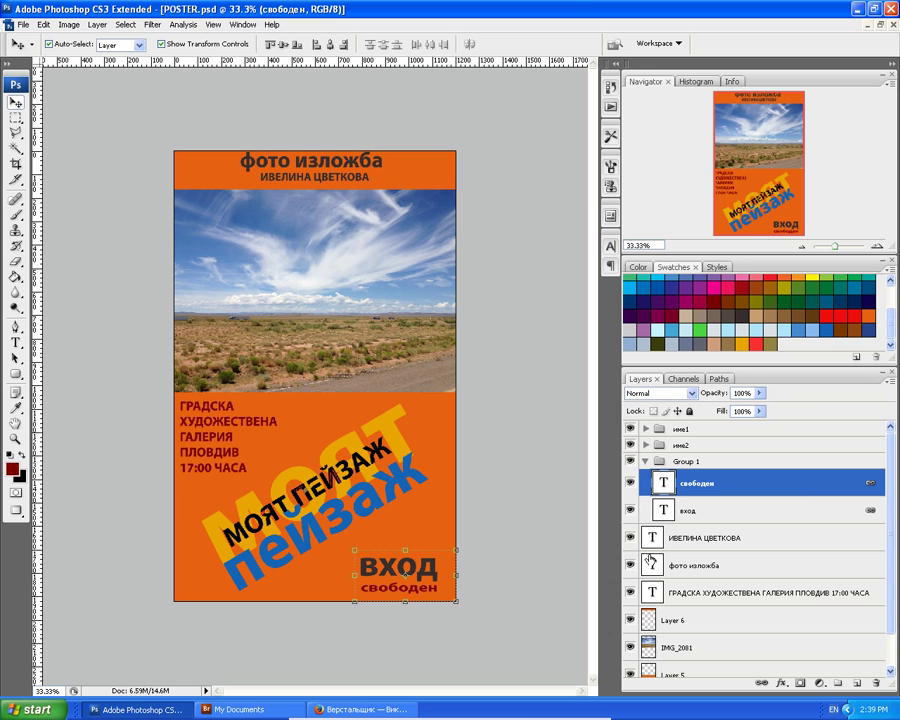
click(645, 462)
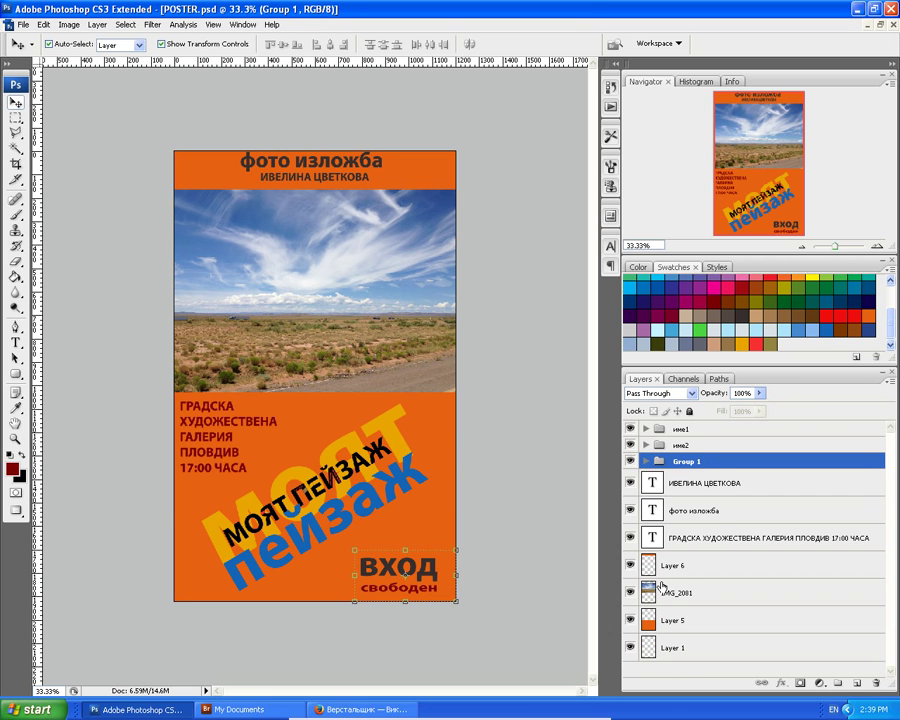
Group the photographer's name and фото изложба layers into Group 2, then add the gallery info layer.
click(651, 483)
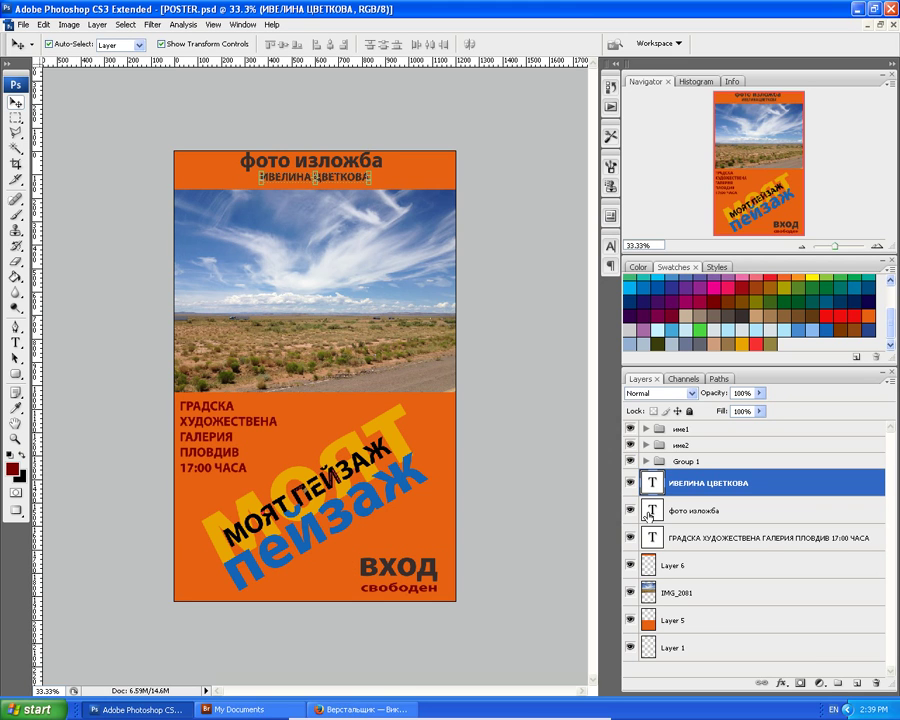
shift+click(651, 517)
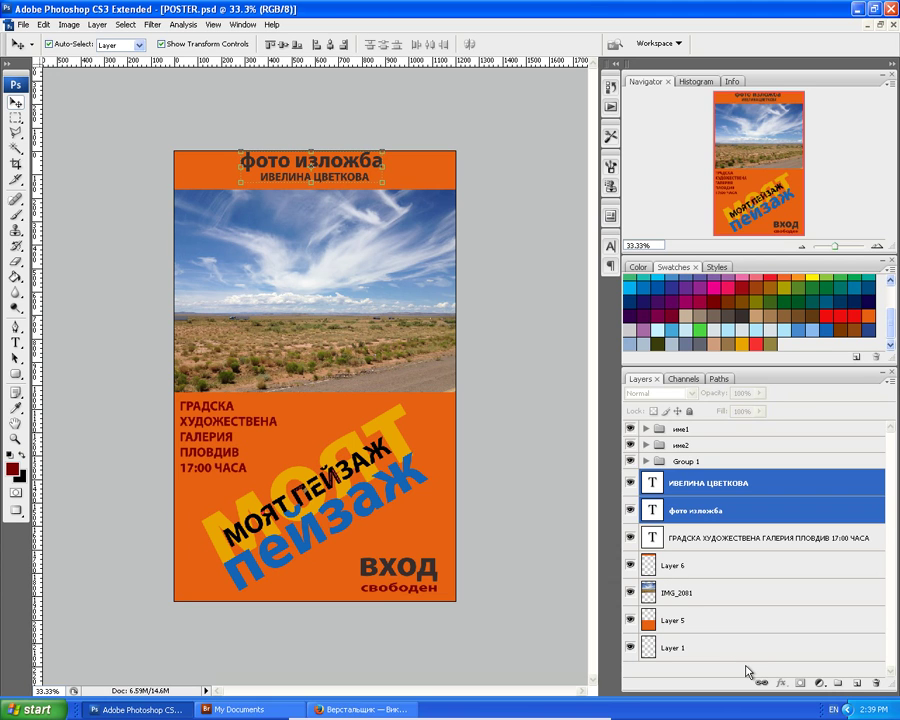
key(ctrl+g)
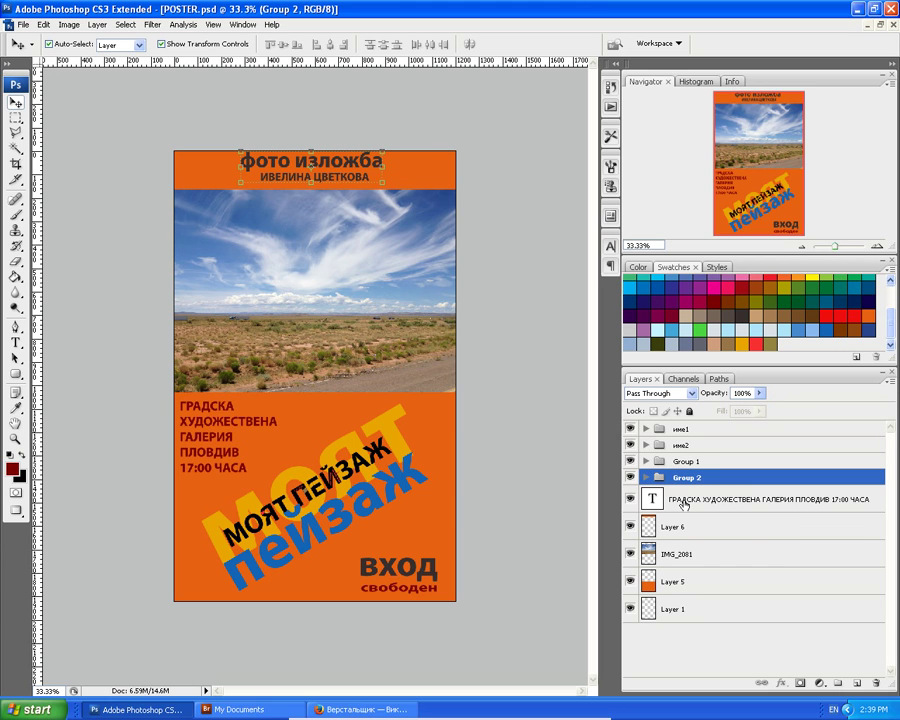
drag(682, 497, 686, 482)
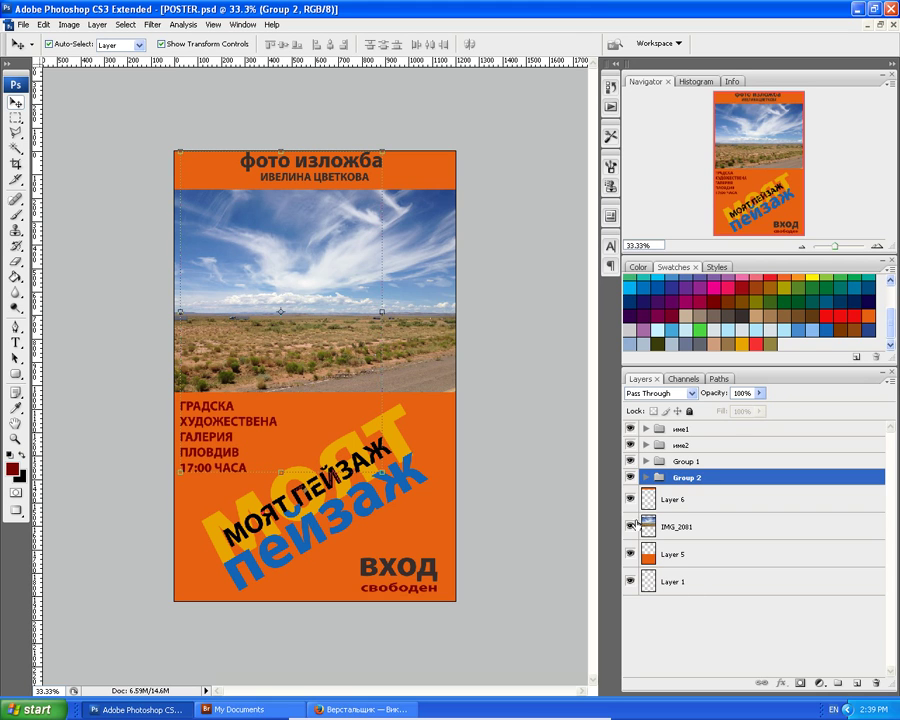
Group Layer 6, IMG_2081 and Layer 5 into Group 3.
click(643, 500)
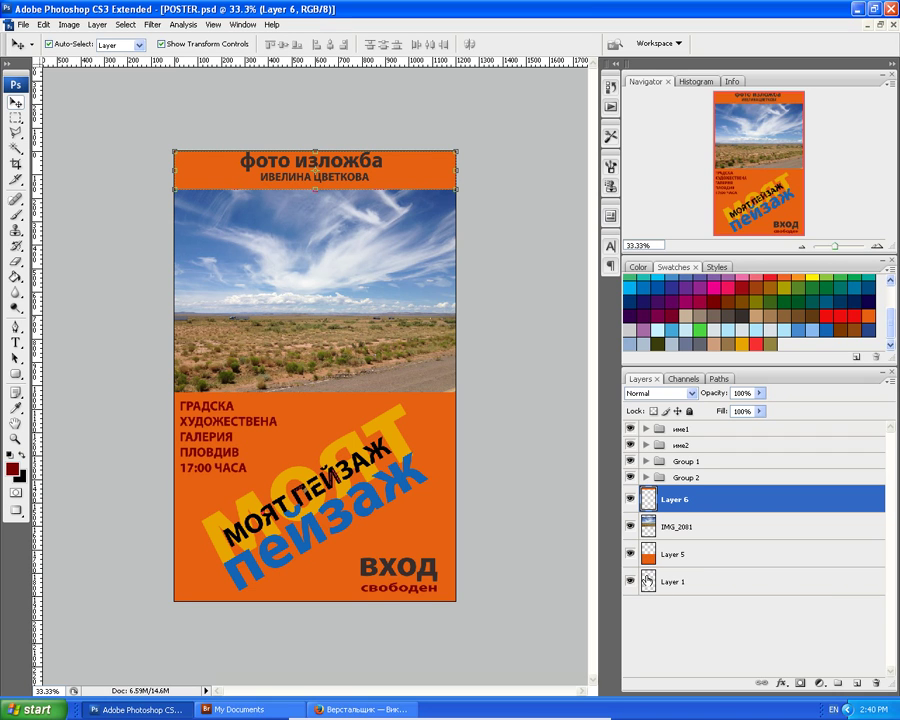
shift+click(648, 553)
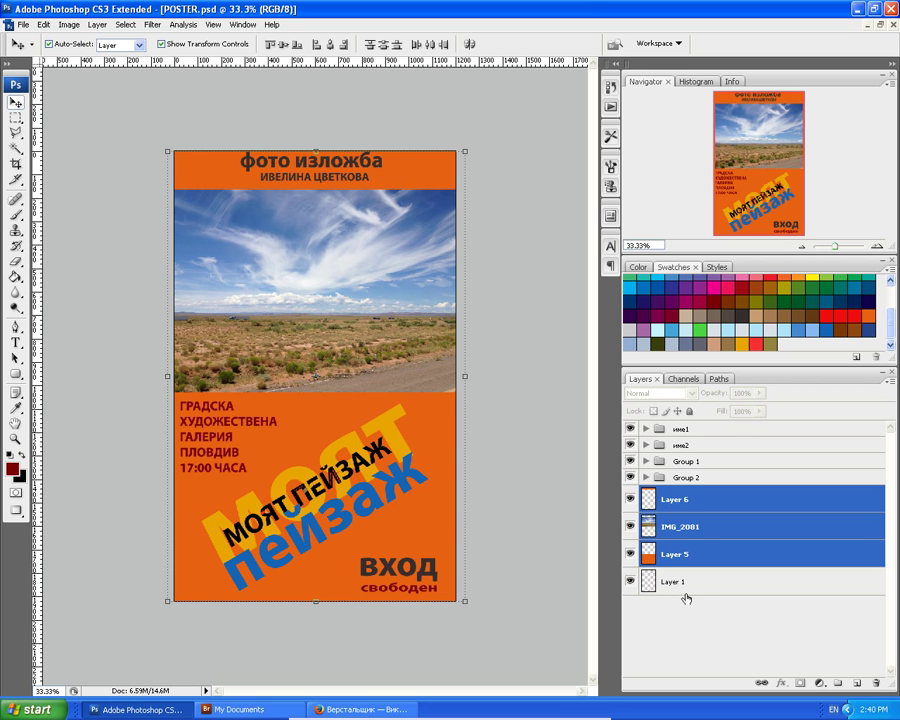
key(ctrl+g)
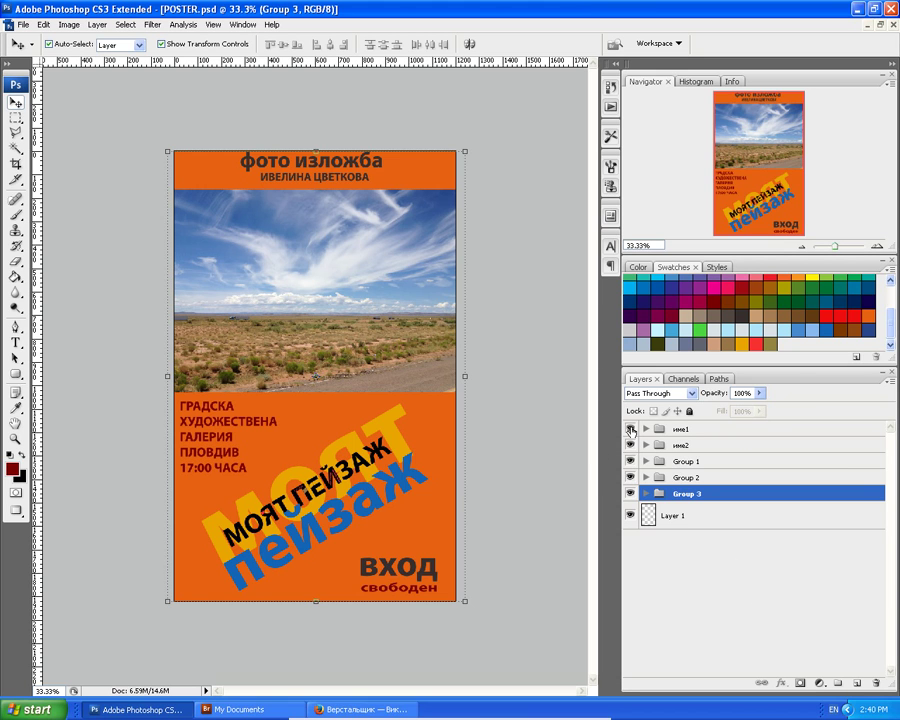
click(630, 429)
click(631, 445)
click(631, 445)
click(631, 445)
click(631, 445)
click(630, 430)
click(646, 430)
click(646, 430)
click(629, 494)
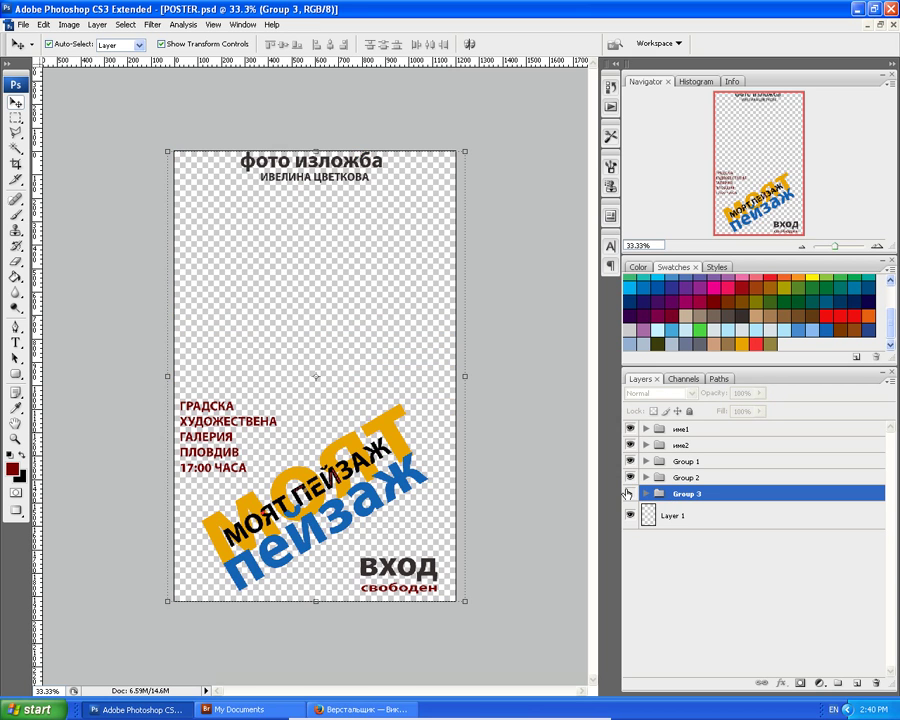
click(629, 494)
click(629, 494)
click(629, 494)
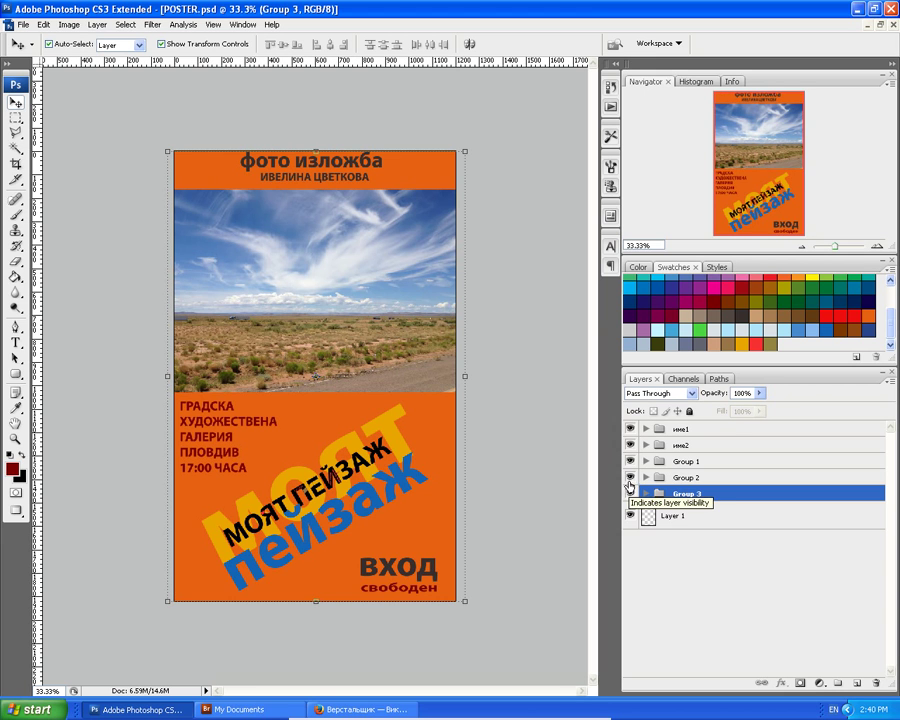
click(631, 478)
click(631, 478)
click(631, 478)
click(631, 478)
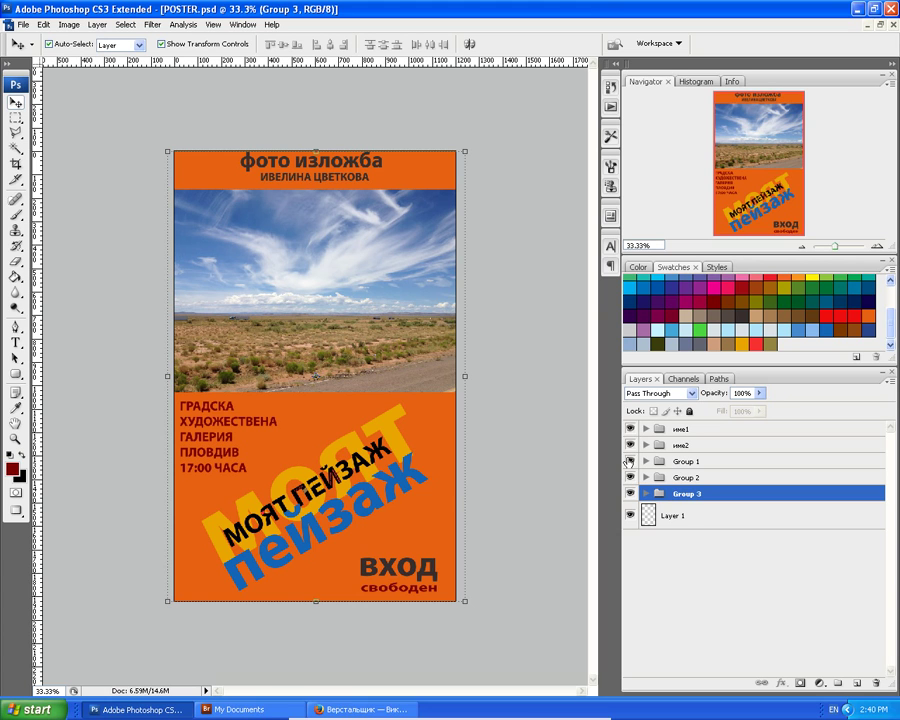
click(630, 461)
click(630, 461)
click(630, 461)
click(630, 461)
click(43, 25)
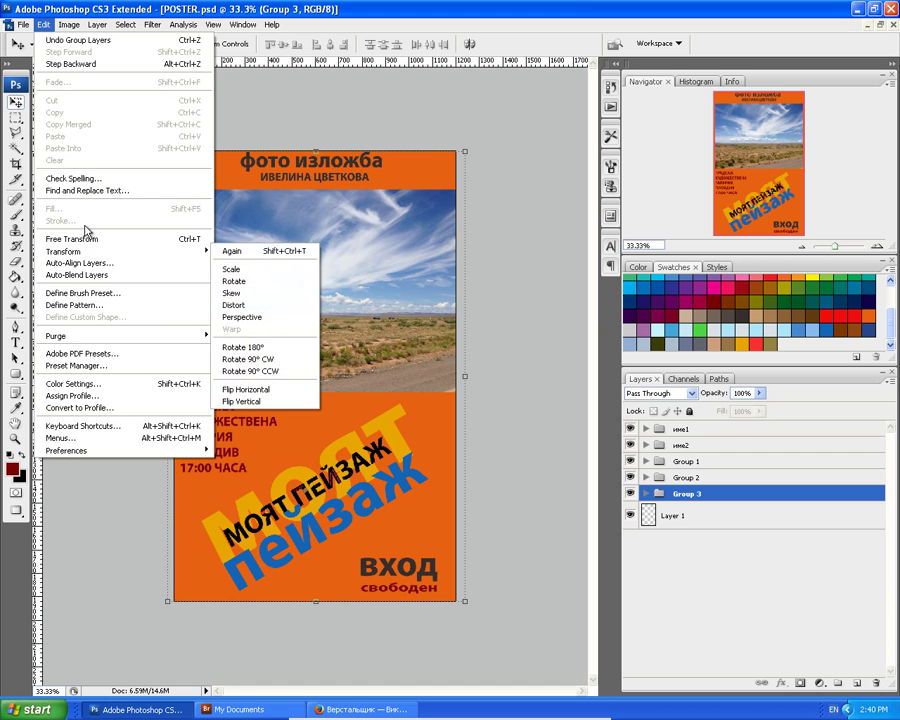
Save the poster, then check Page Setup and dismiss it without changes.
mouse_move(20, 25)
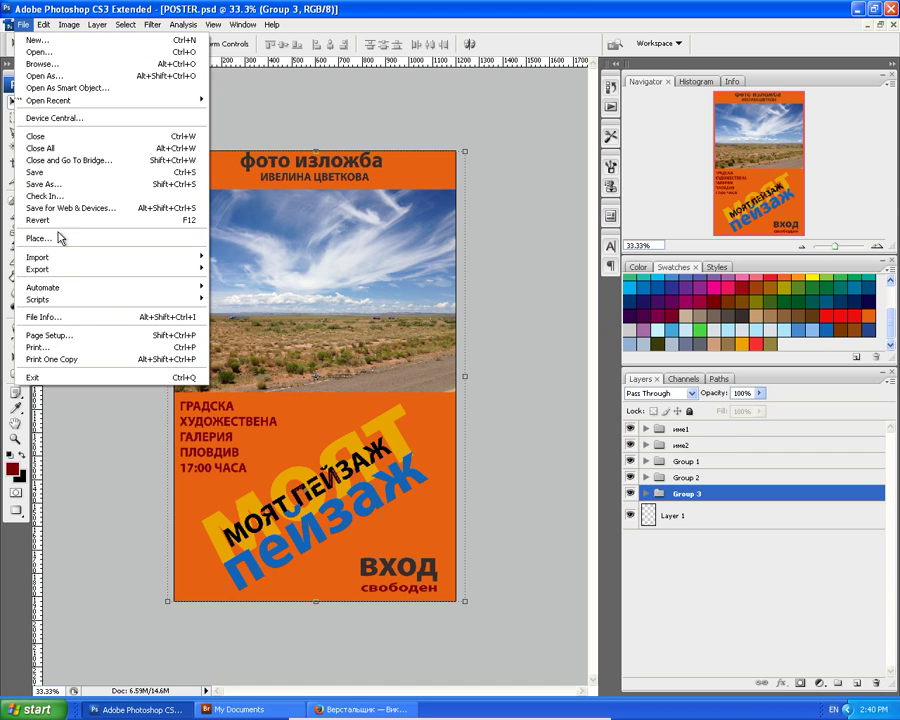
click(40, 173)
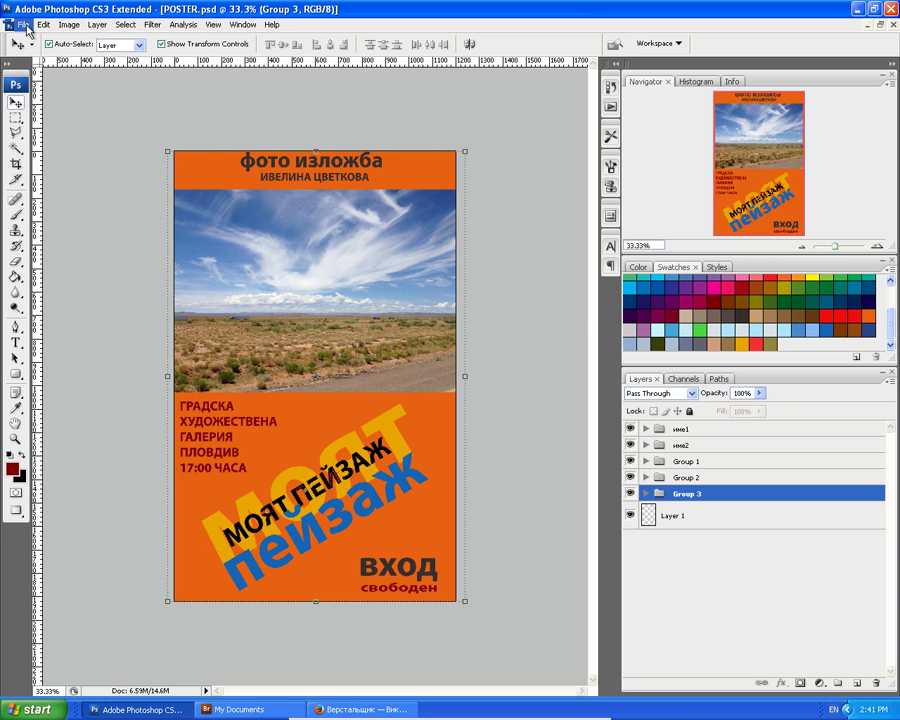
click(22, 24)
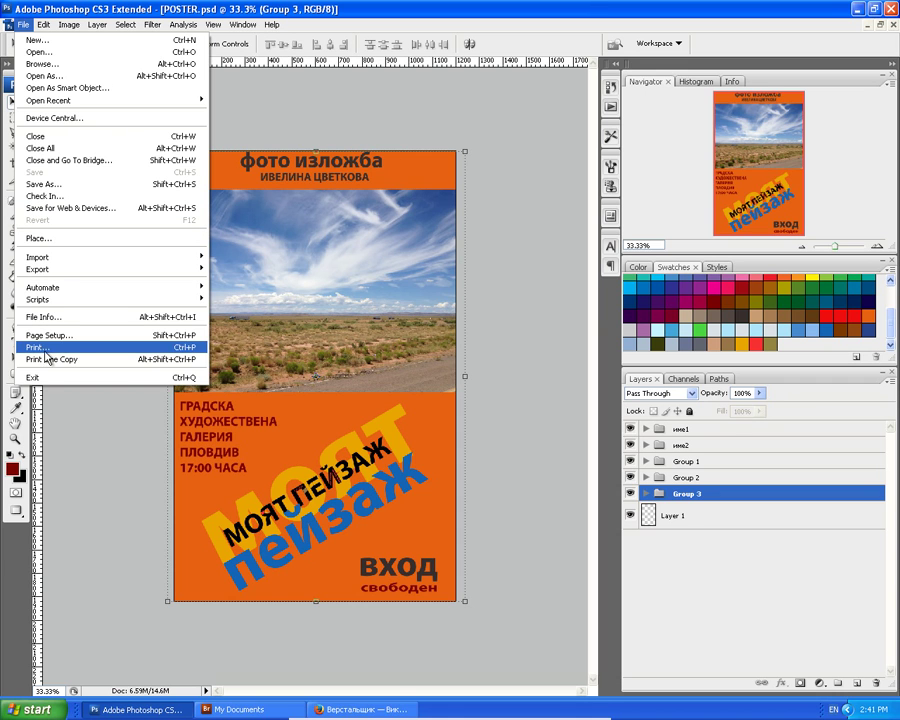
click(48, 336)
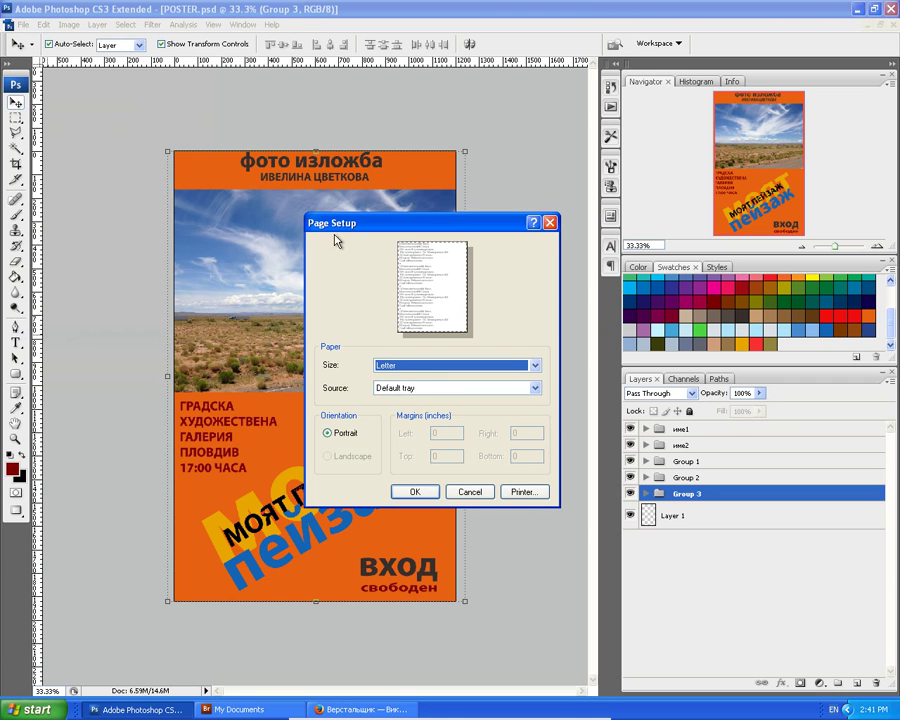
click(548, 222)
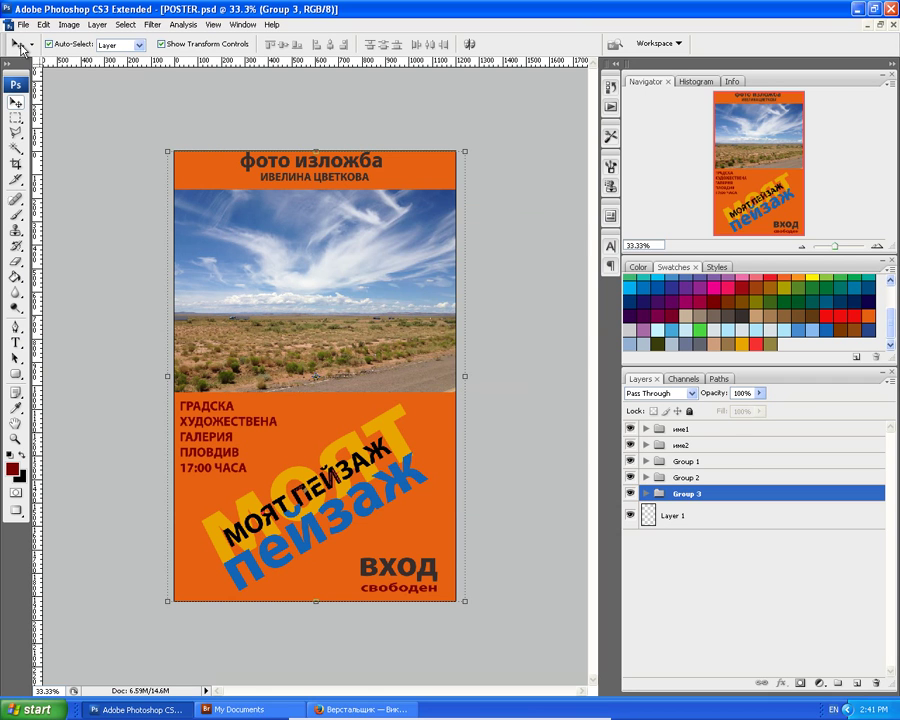
Browse the File menu, then the Image > Mode submenu toward CMYK Color.
click(21, 25)
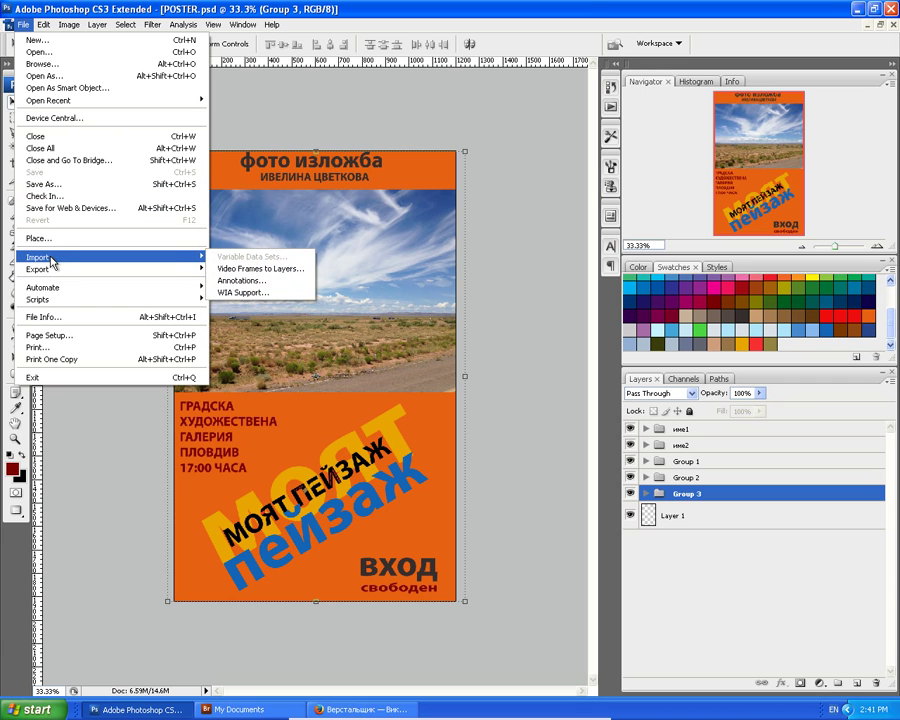
mouse_move(50, 293)
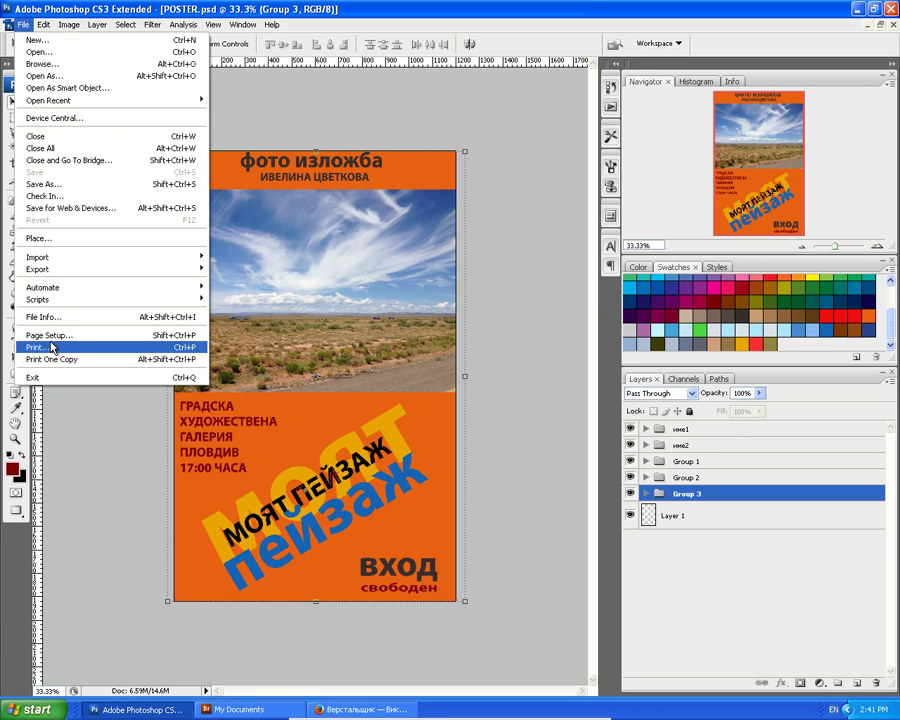
mouse_move(38, 268)
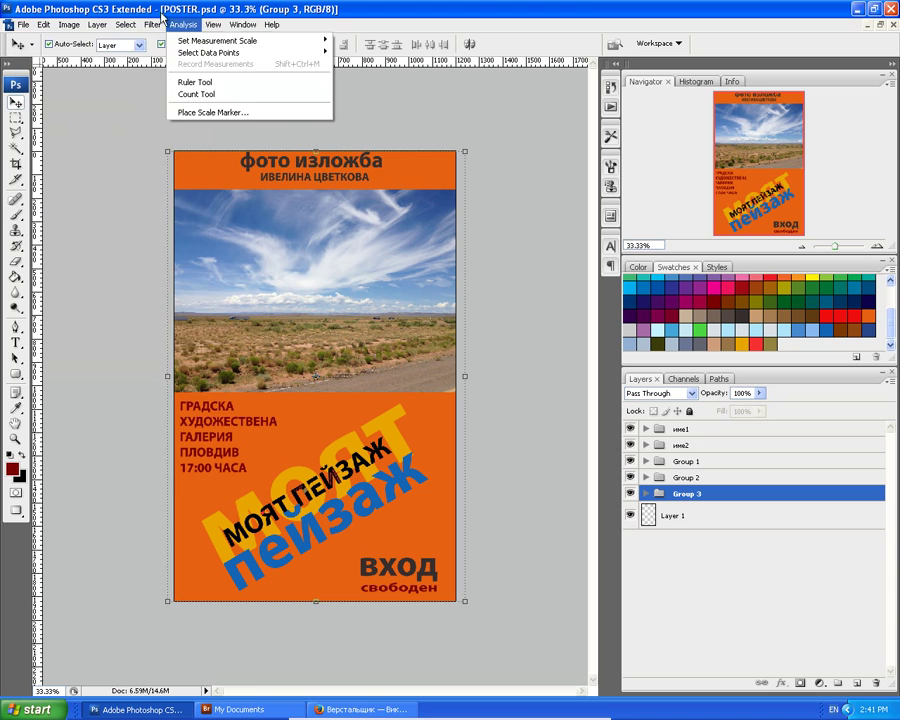
mouse_move(128, 34)
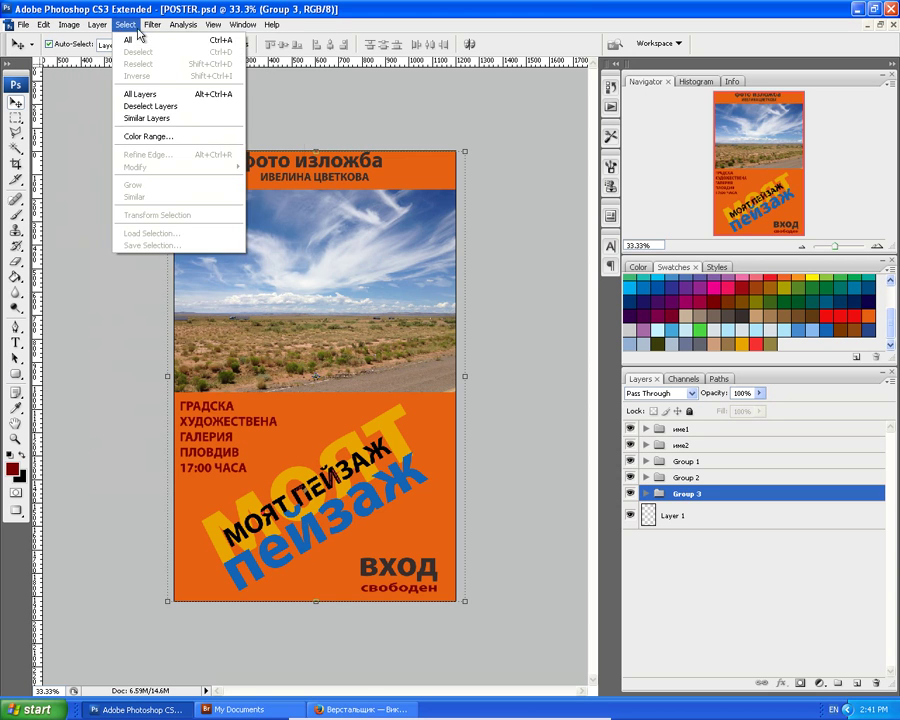
mouse_move(246, 24)
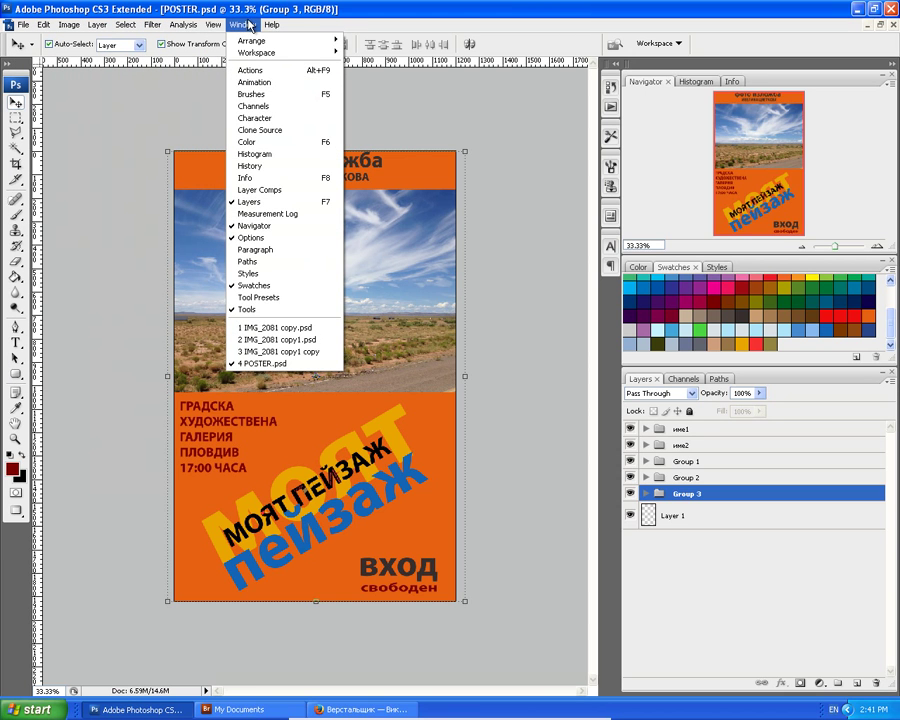
mouse_move(160, 30)
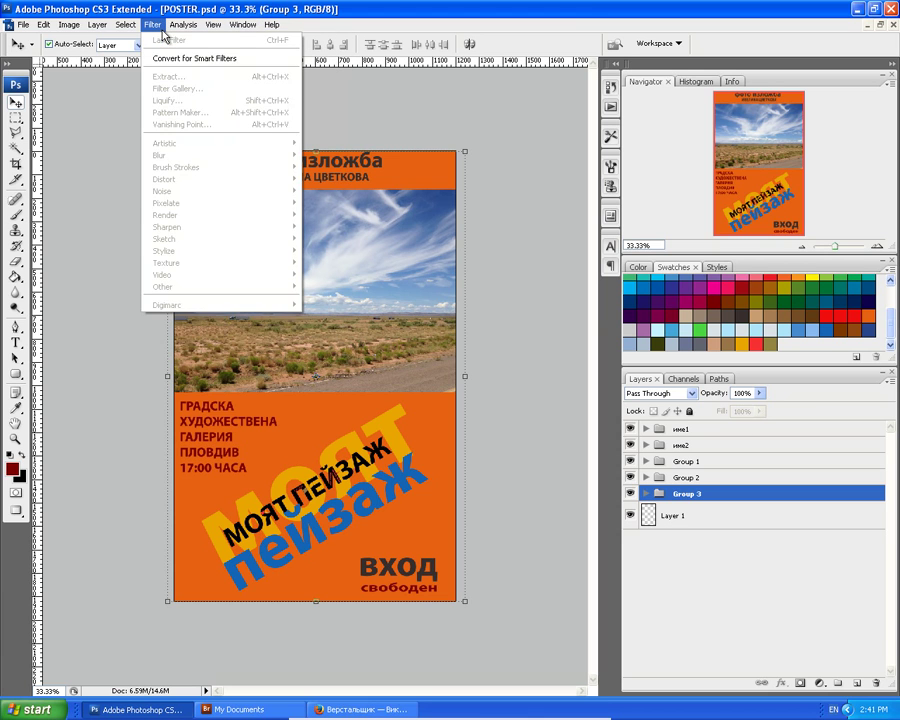
mouse_move(99, 30)
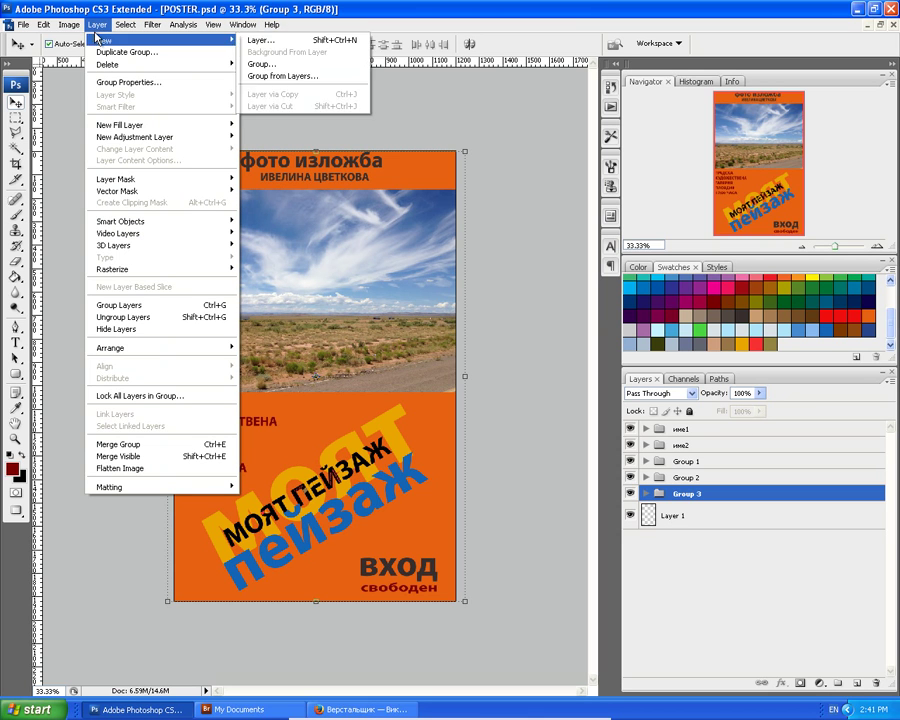
mouse_move(67, 28)
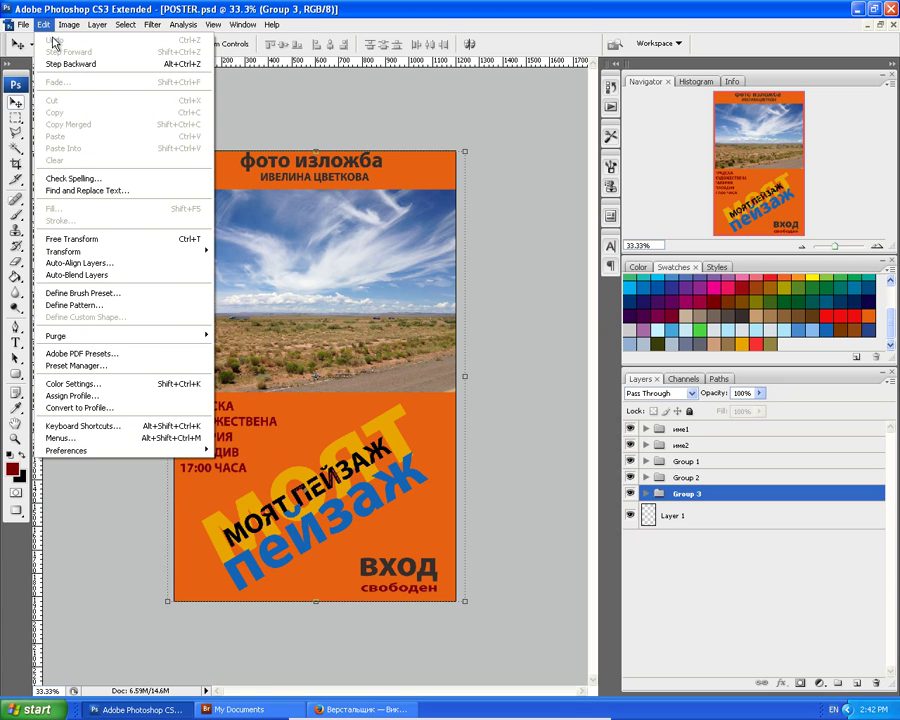
mouse_move(57, 452)
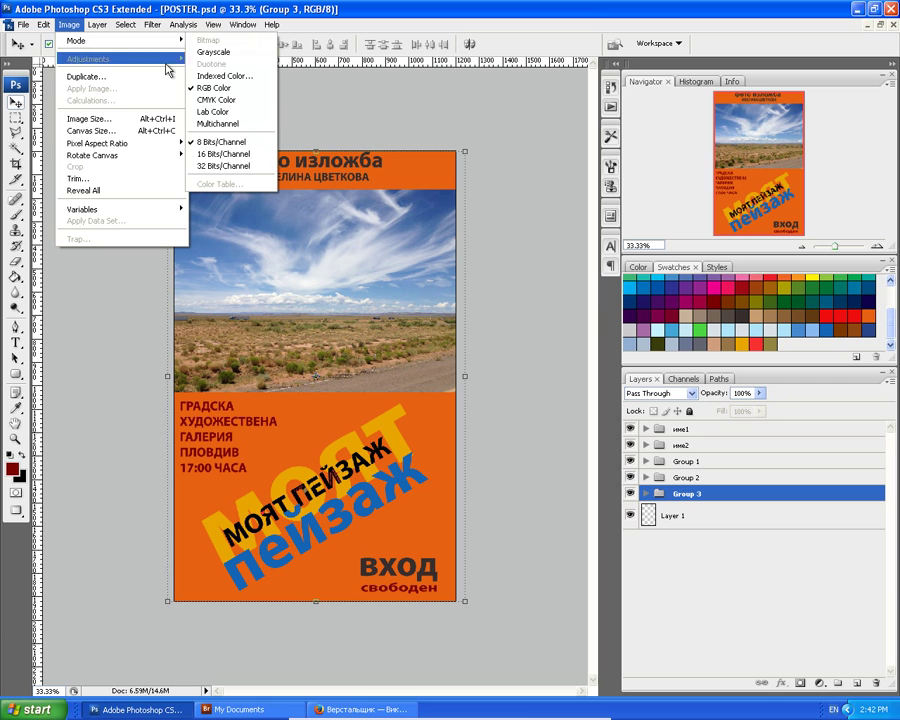
Convert the image to CMYK Color without merging layers, and confirm CMYK is now checked.
click(234, 100)
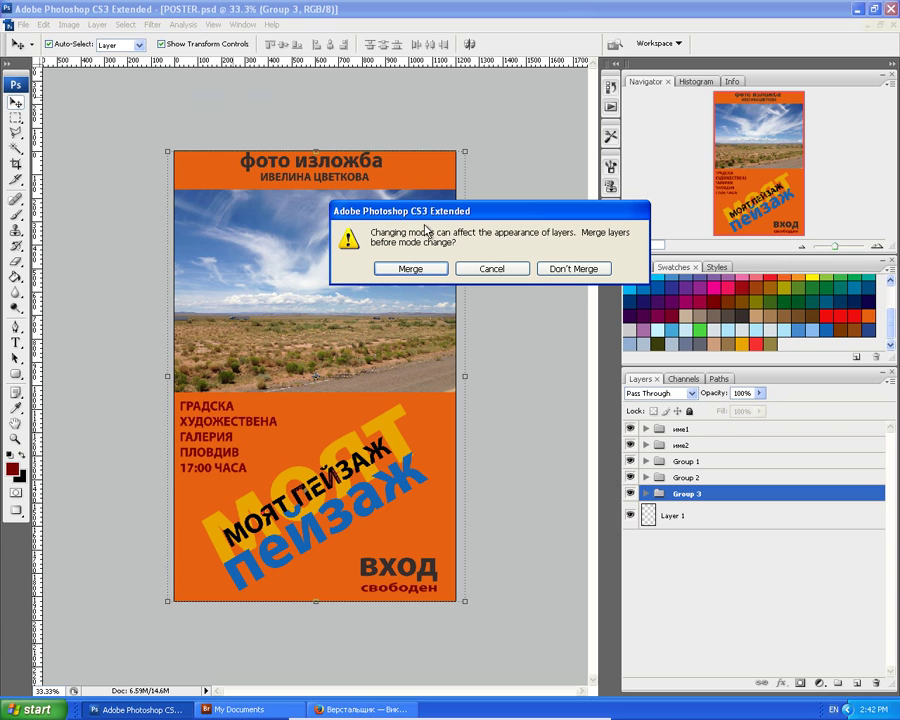
click(583, 269)
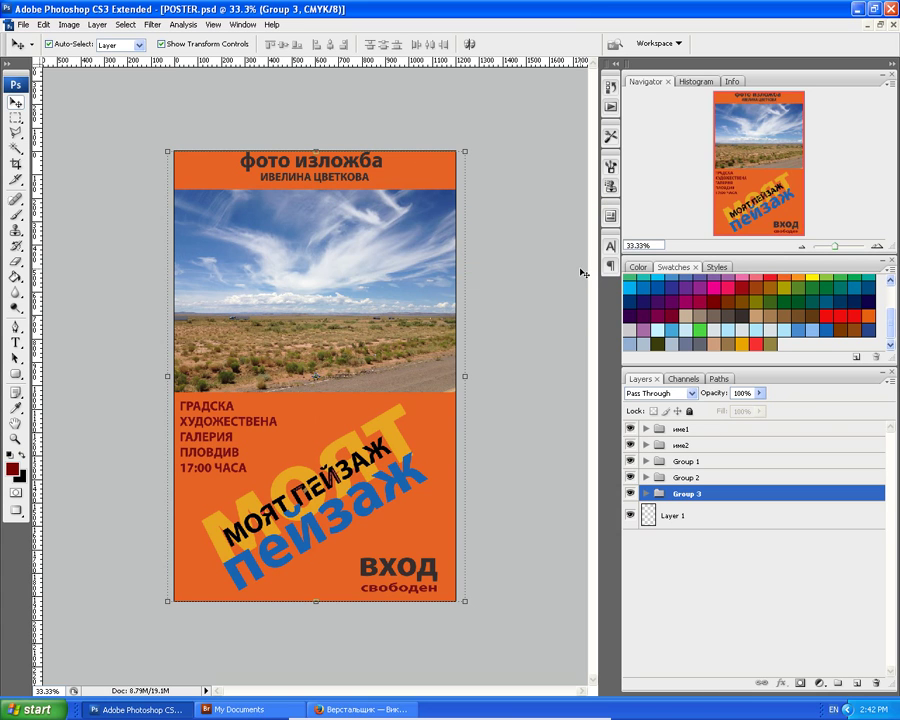
click(70, 26)
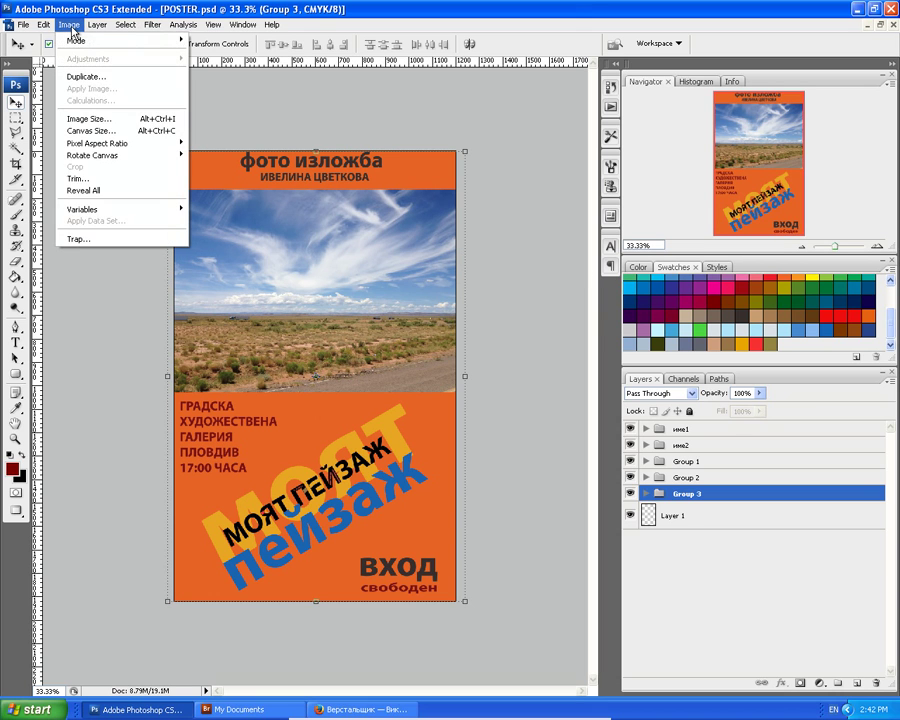
mouse_move(71, 42)
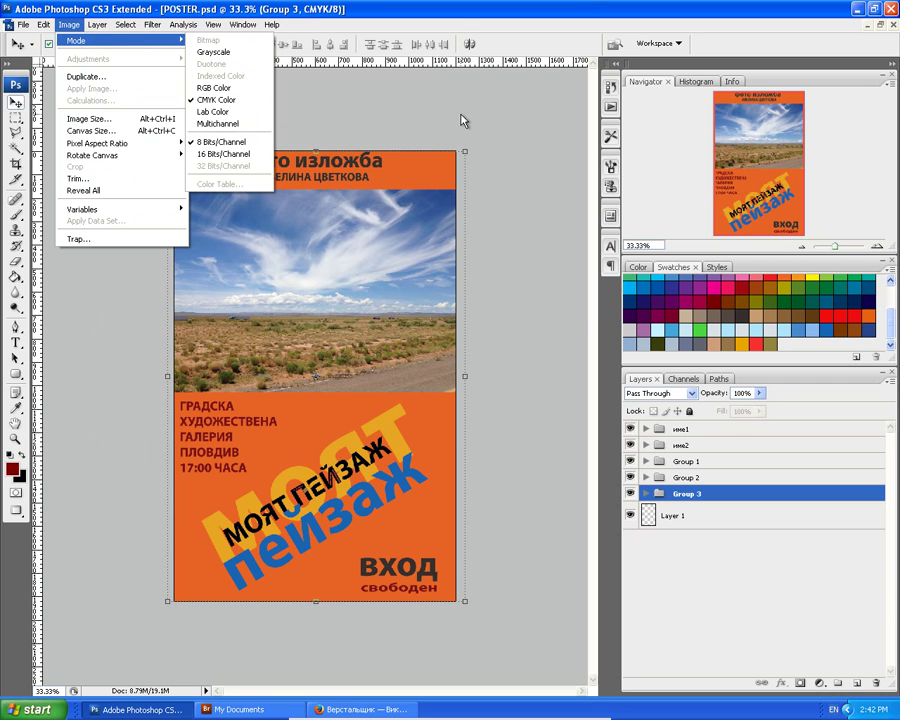
click(463, 121)
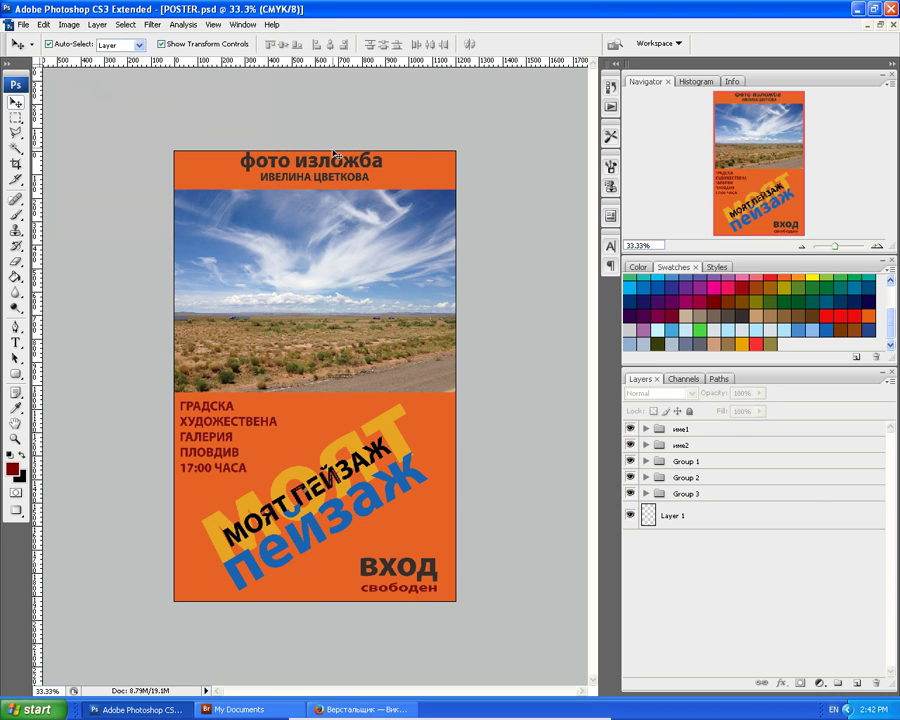
Save the CMYK poster, minimize the Windows XP virtual machine, and right-click the VirtualBox tray icon.
click(22, 24)
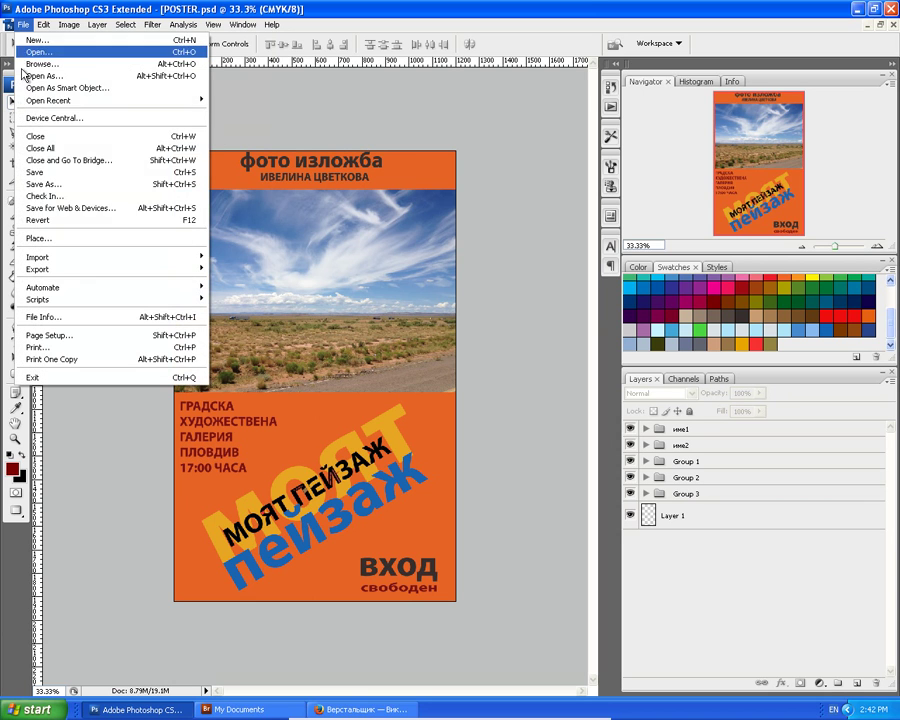
click(50, 172)
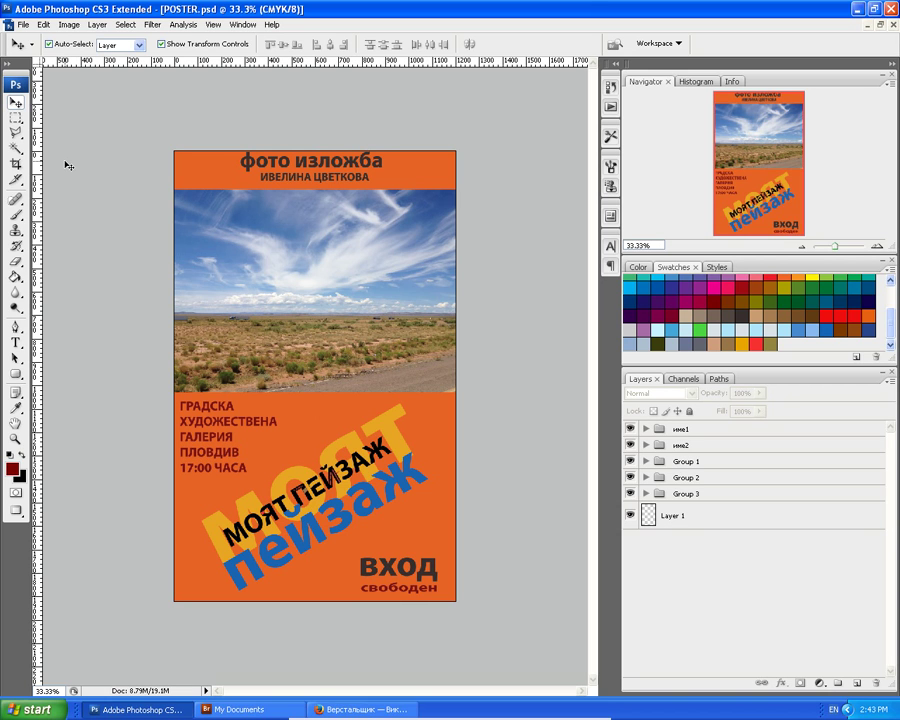
mouse_move(578, 714)
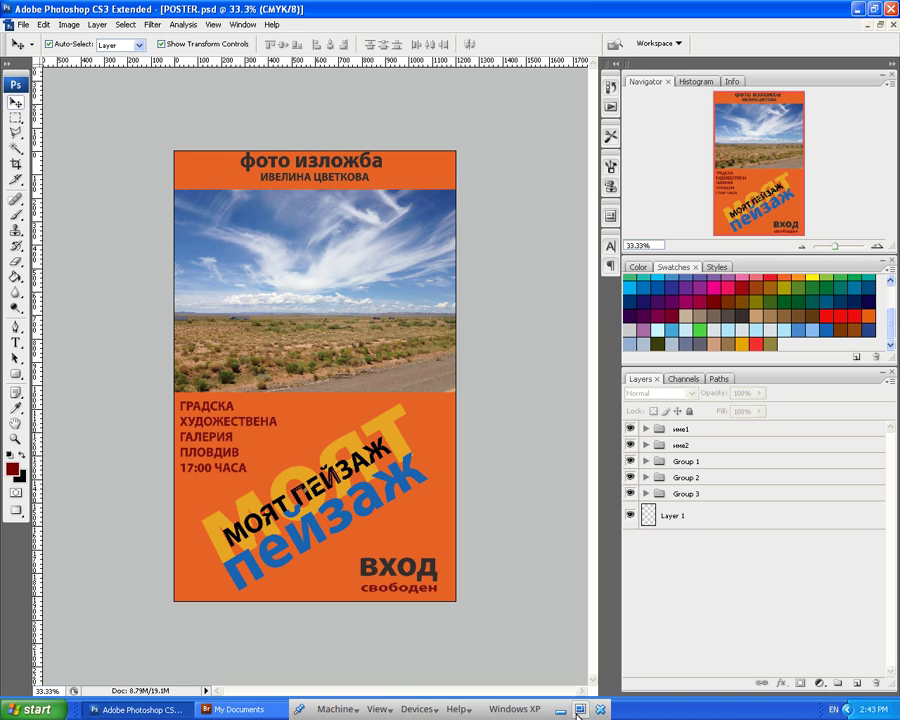
mouse_move(532, 712)
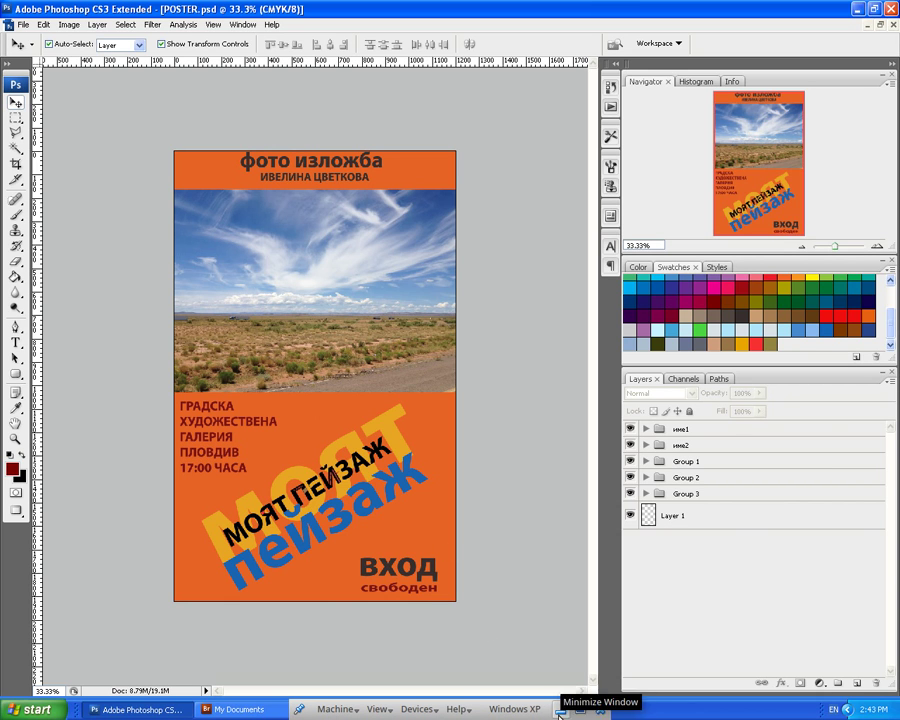
click(560, 711)
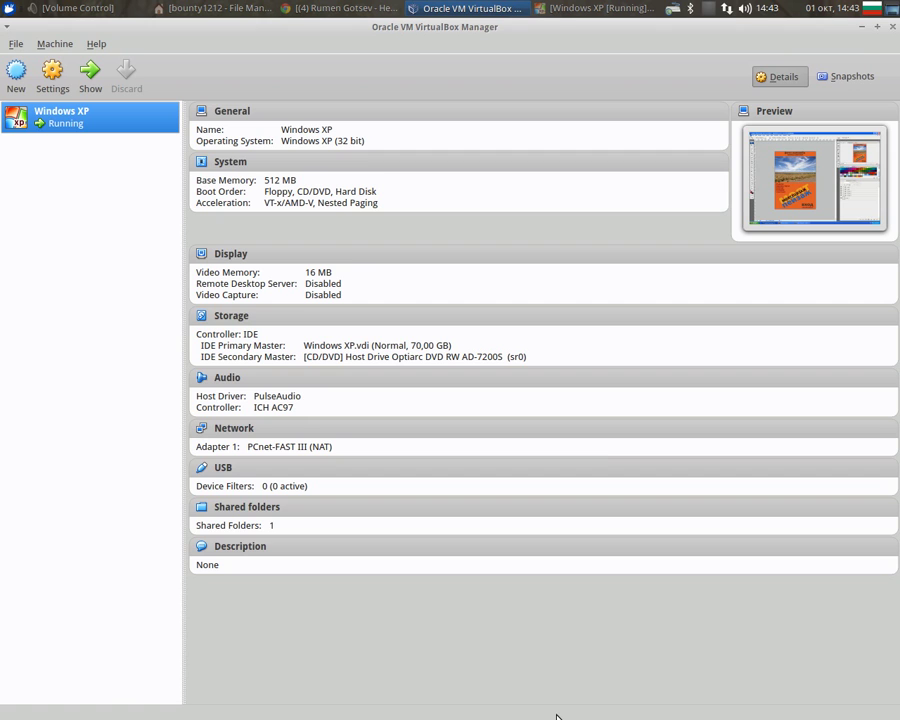
right_click(710, 11)
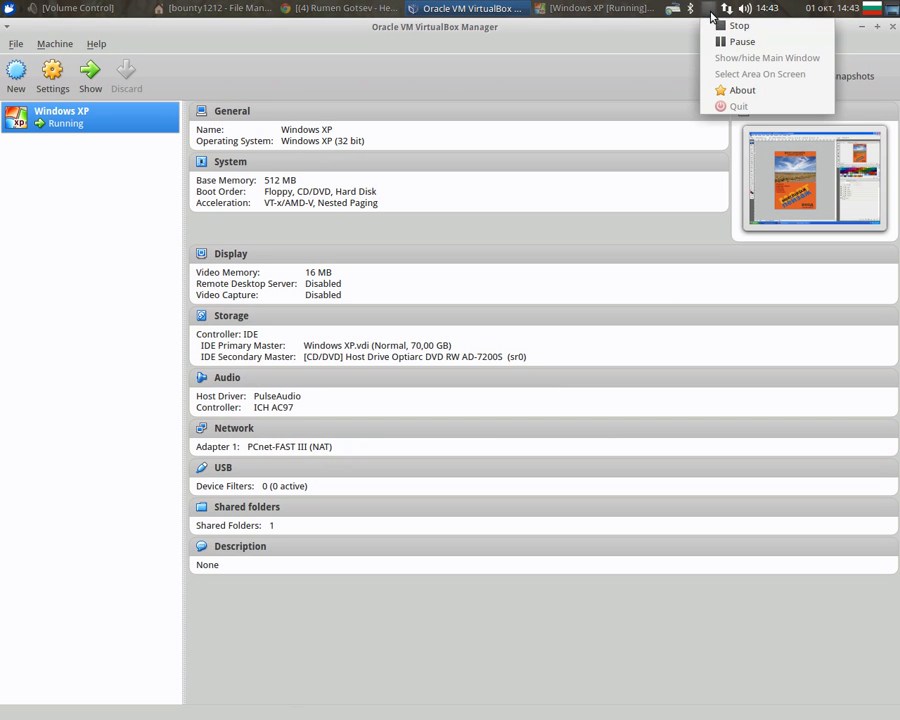